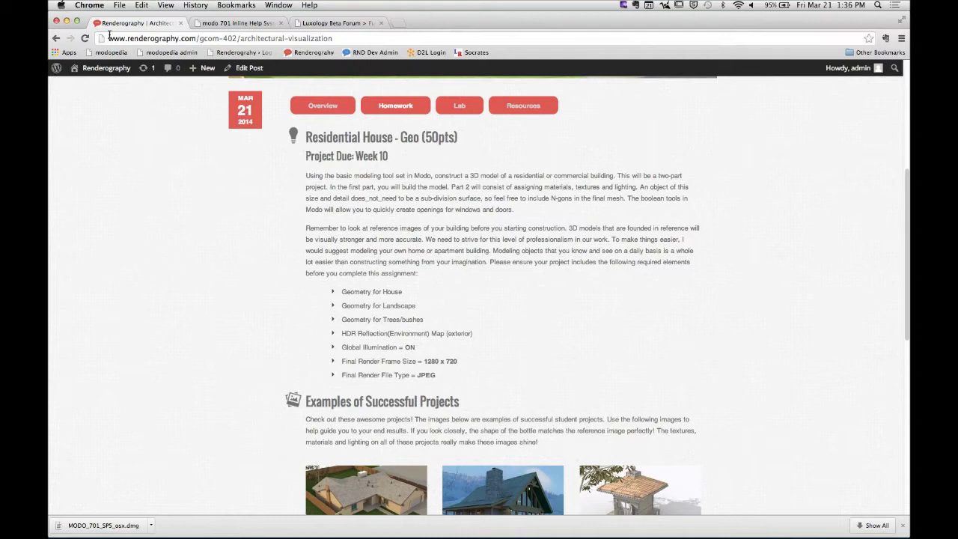
left_click(89, 5)
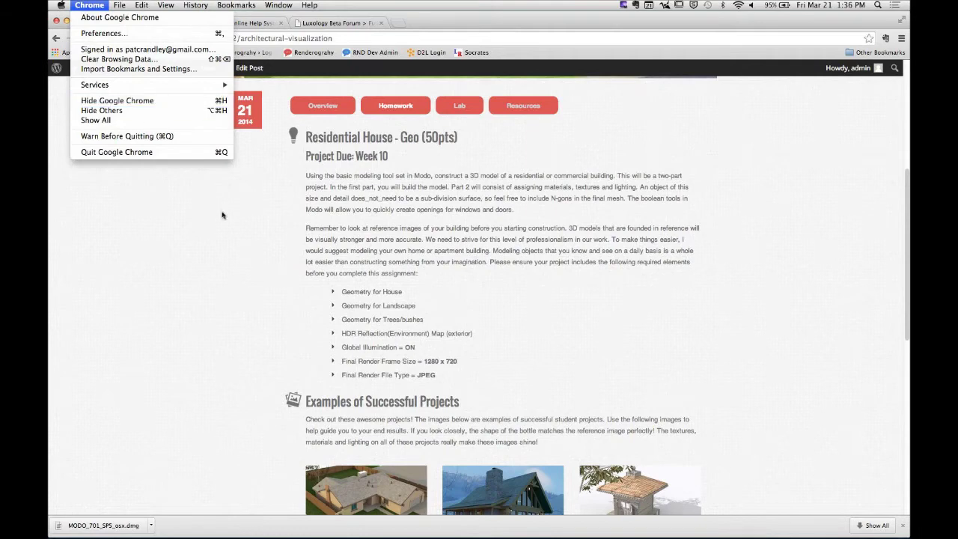
left_click(232, 260)
scroll(231, 260, "up", 3)
scroll(231, 259, "up", 3)
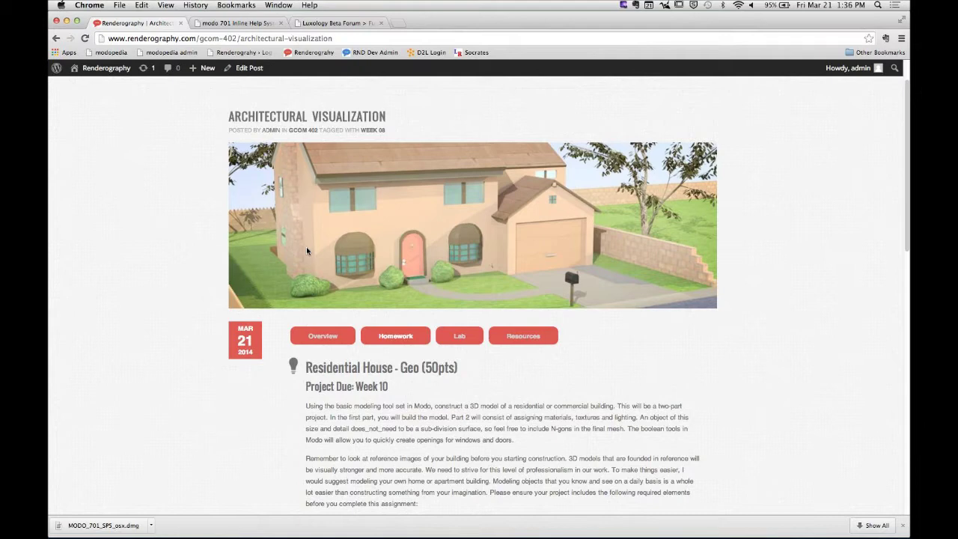
Switch to modo and turn on the grid display in the perspective viewport
left_click(423, 524)
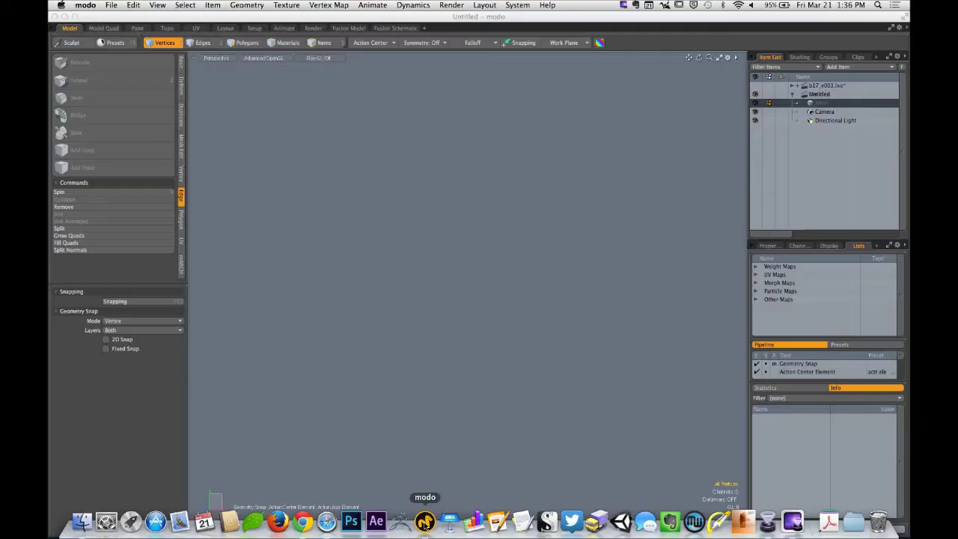
key("o")
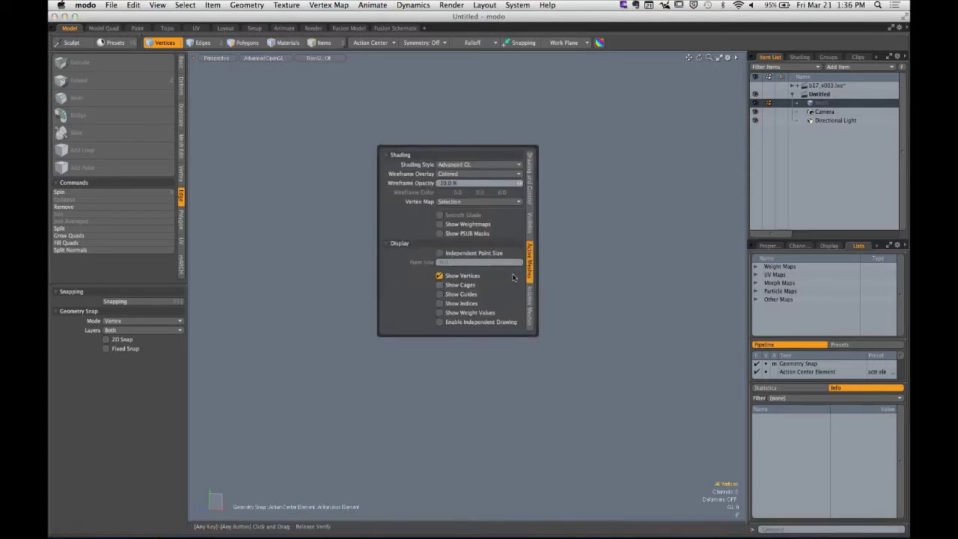
left_click(531, 228)
left_click(464, 258)
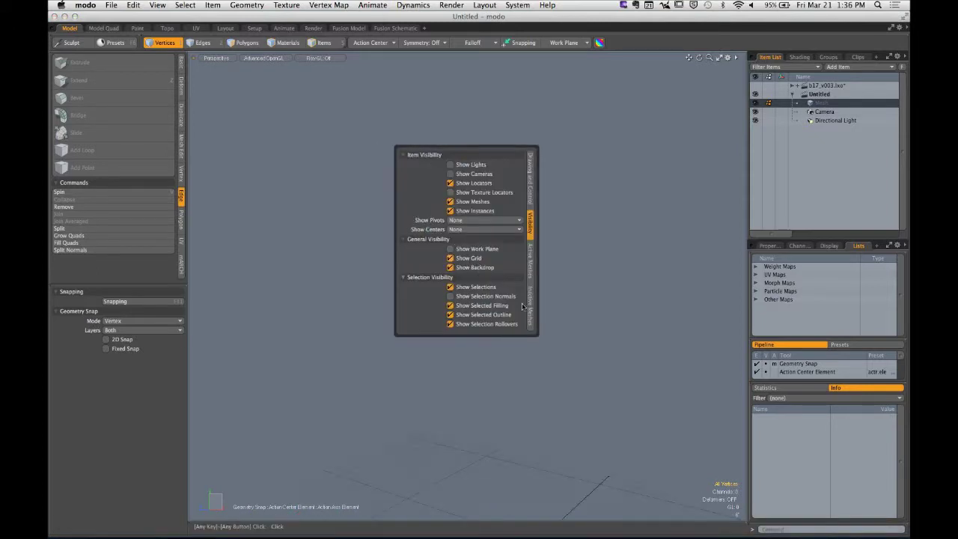
key("a")
left_click_drag(631, 280, 517, 342, "alt")
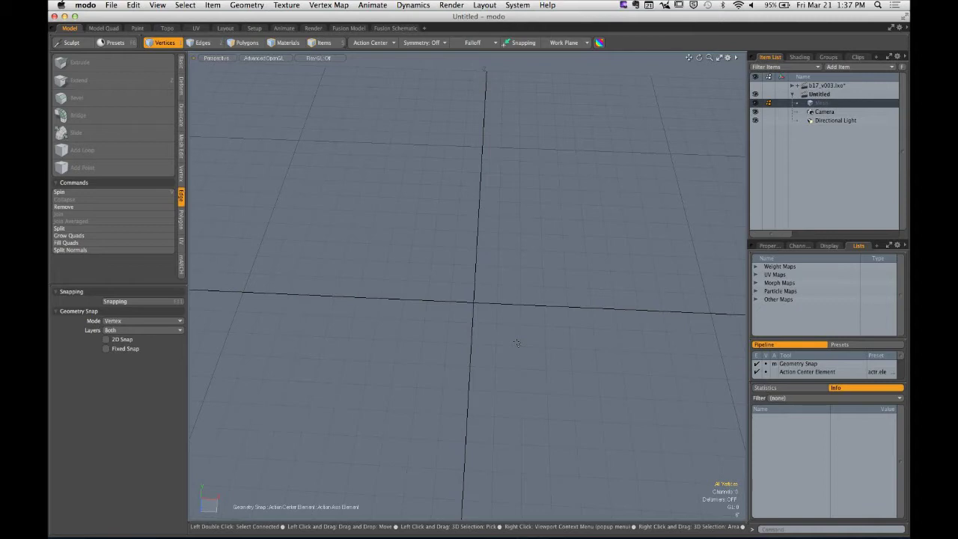
Start the Pen tool in Polygon mode and turn on the work plane display in the viewport
left_click(181, 65)
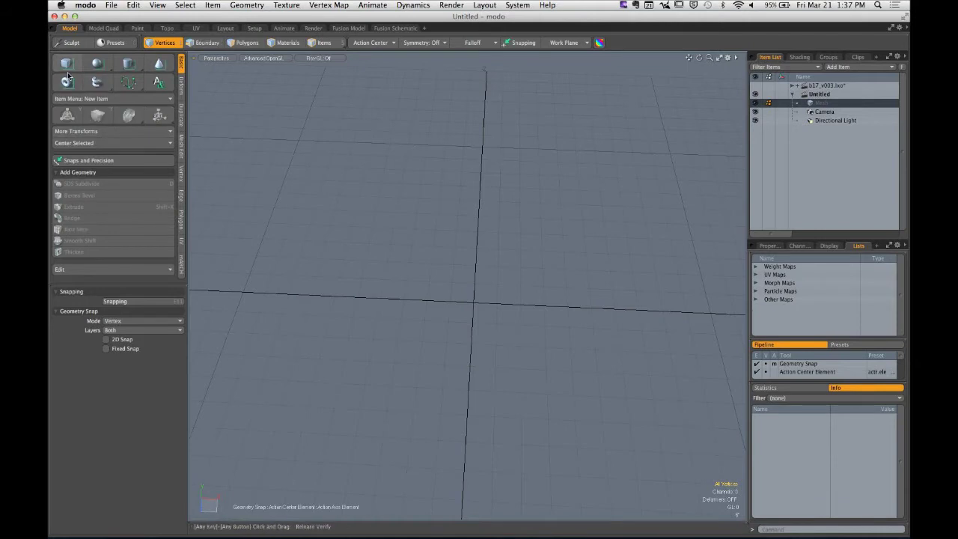
left_click_drag(135, 89, 131, 53)
left_click(128, 82)
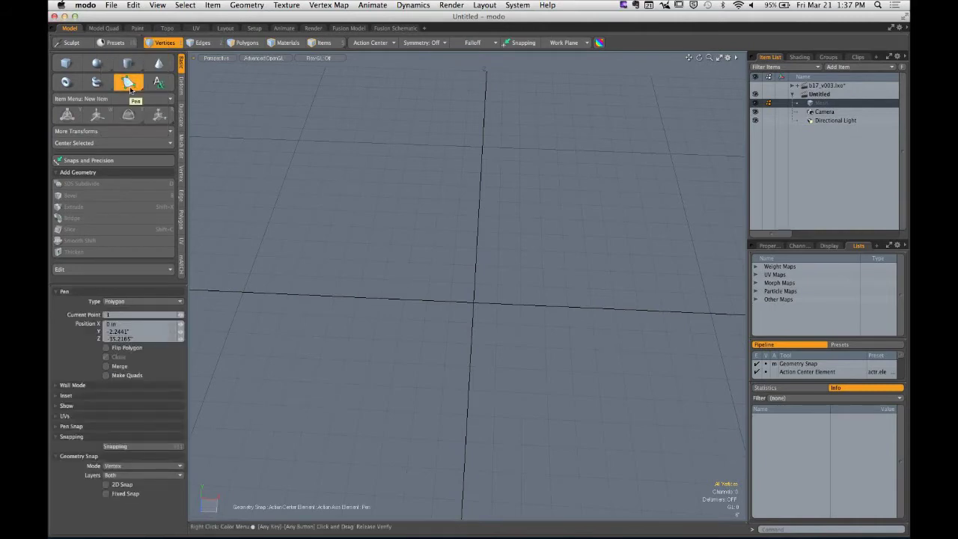
key("ctrl")
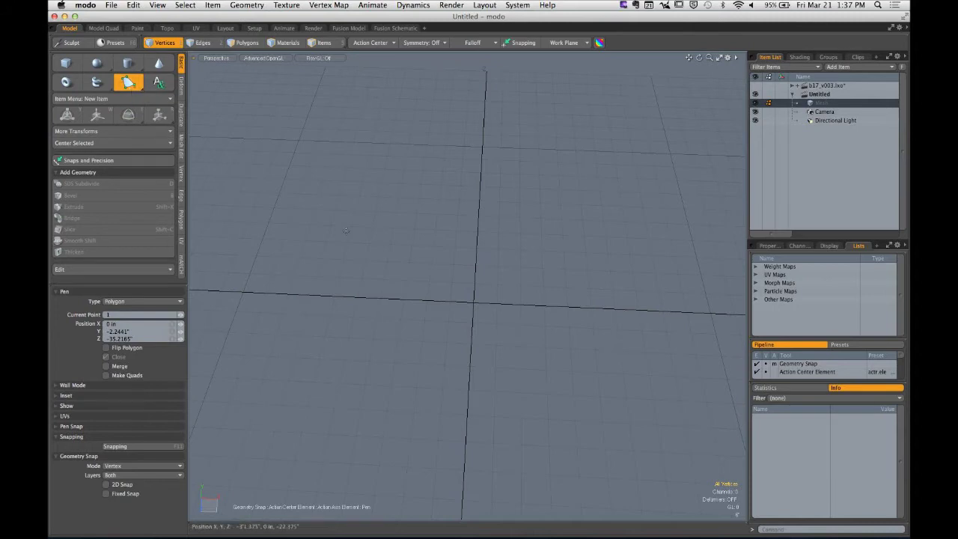
key("o")
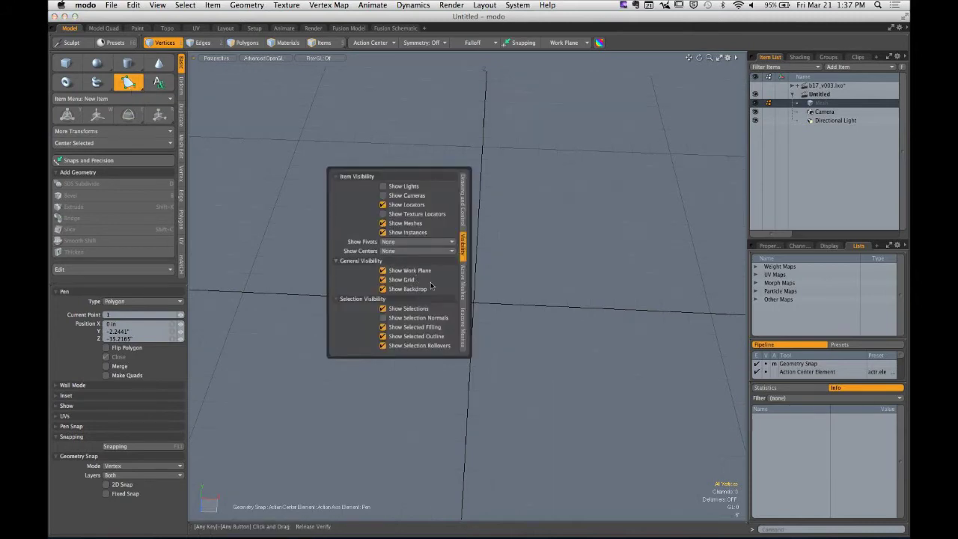
left_click_drag(605, 270, 493, 265, "alt")
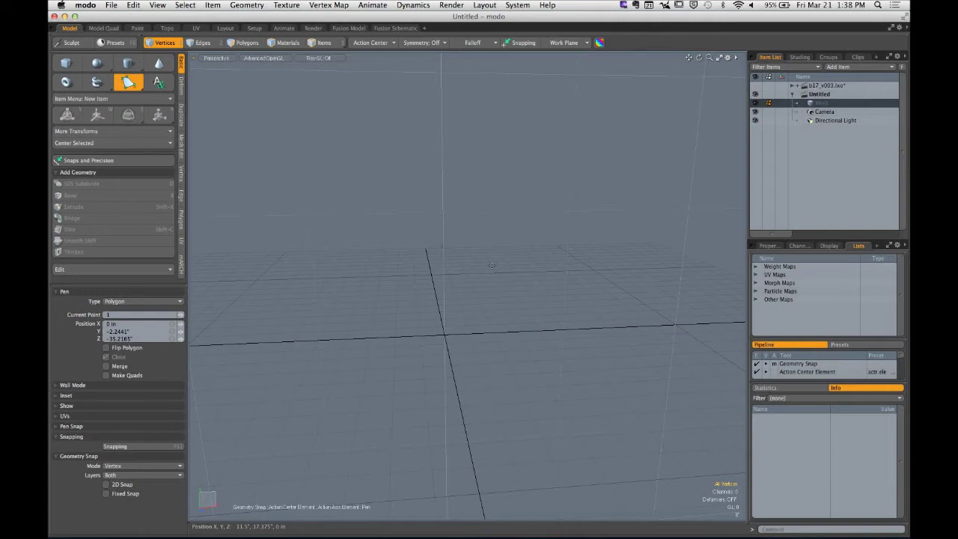
Draw a five-point pen polygon on the vertical plane, from about X -29.875", Y 28.25" clockwise to about X -11.75", Y -9.375"
left_click(309, 222)
left_click(532, 97)
left_click(640, 209)
left_click_drag(640, 209, 649, 248)
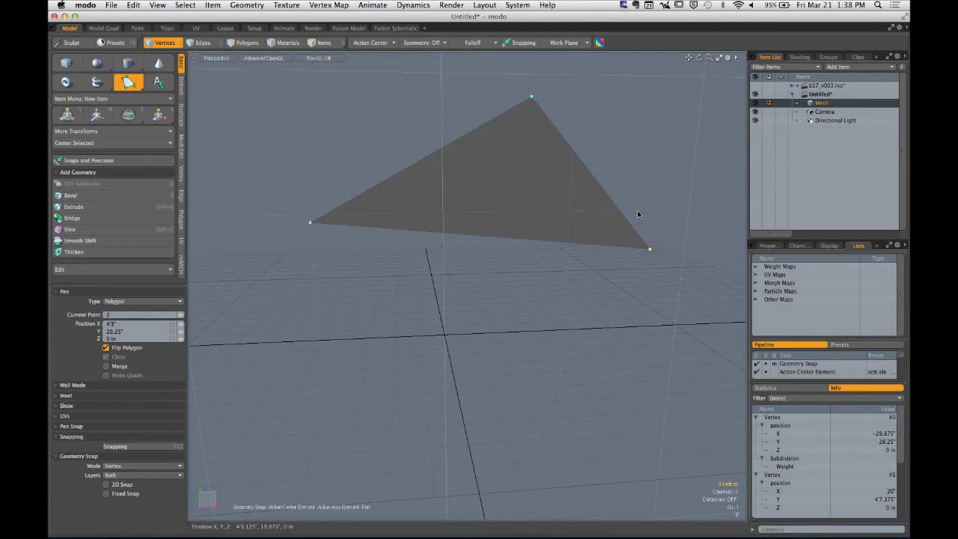
left_click(577, 362)
left_click(397, 372)
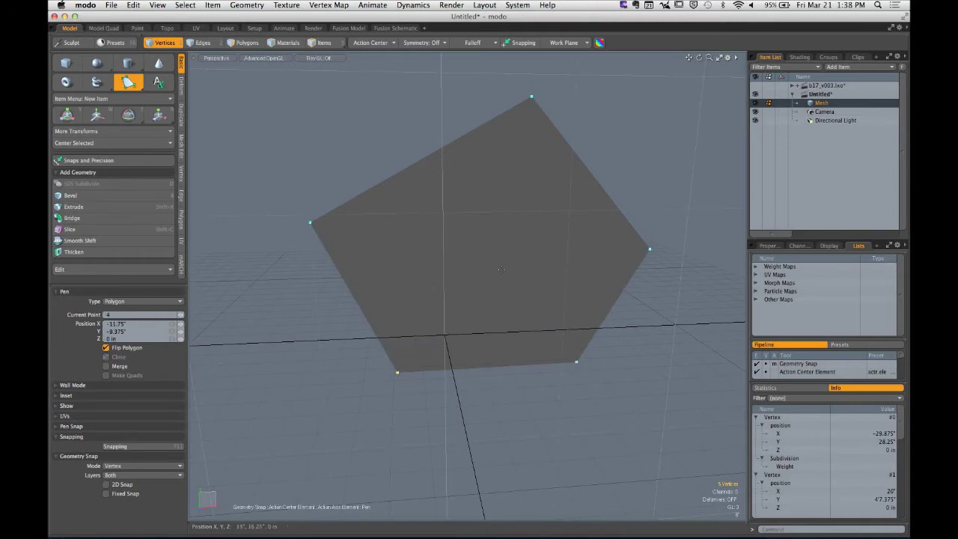
Add five inner points counterclockwise to make the polygon a concave C shape, ending at about X -10.25", Y 16.5"
left_click(500, 268)
left_click(557, 203)
left_click(510, 158)
left_click(437, 189)
left_click(400, 271)
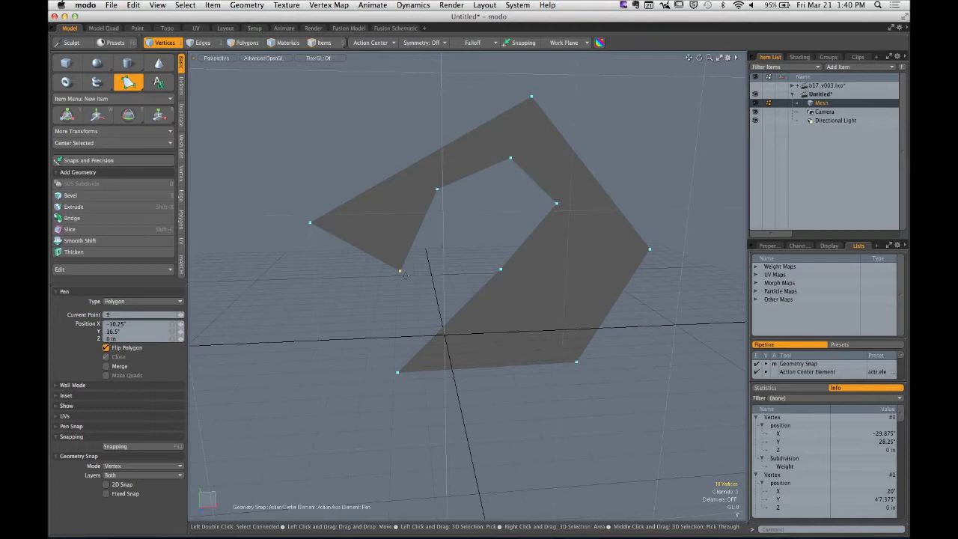
Move the polygon's top corner to about X 20.5", Y 5'0.125" and shift the top and right inner points inward
key("ctrl")
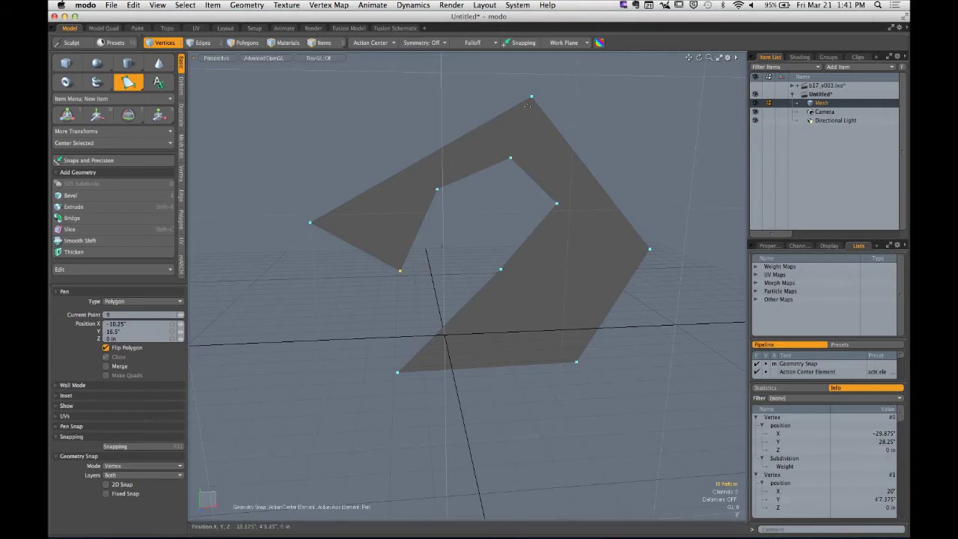
left_click_drag(531, 96, 534, 73)
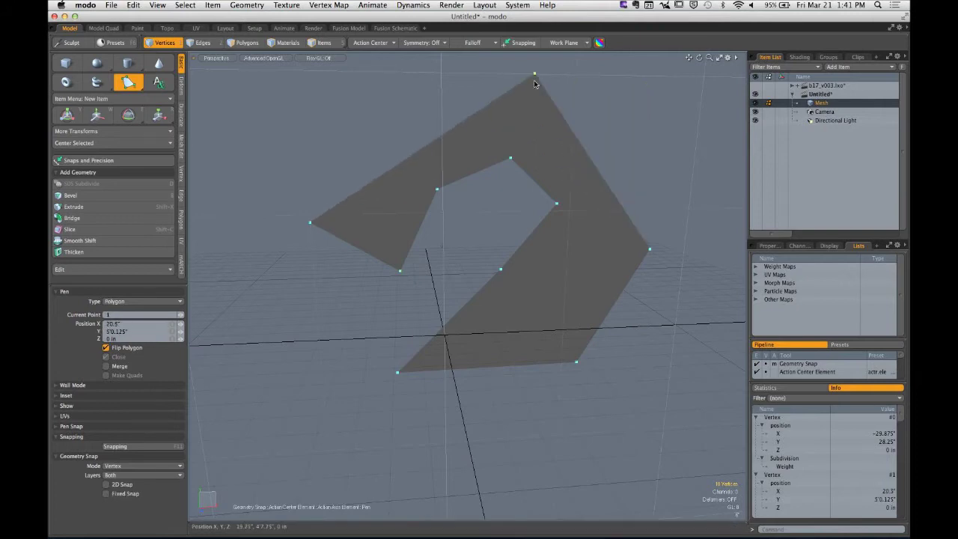
left_click_drag(511, 158, 489, 165)
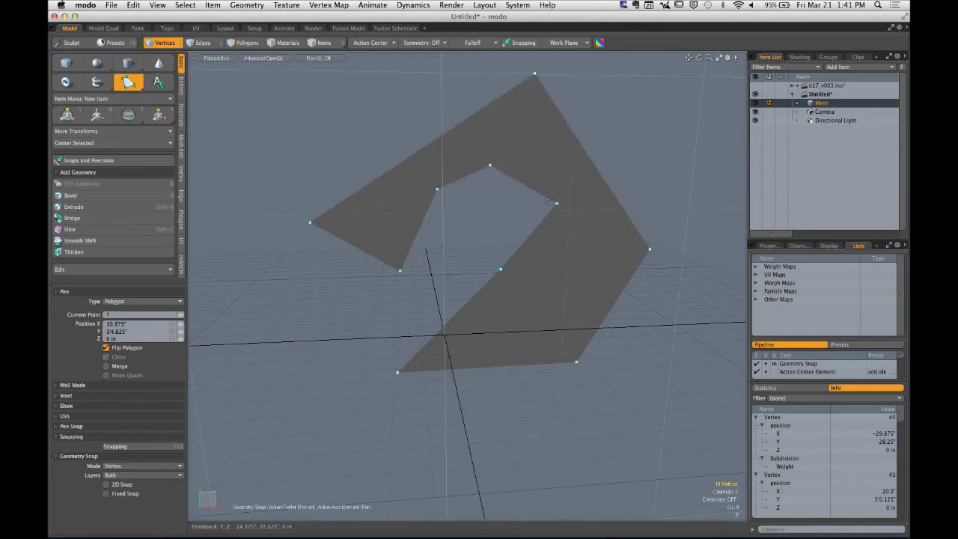
left_click_drag(556, 203, 545, 219)
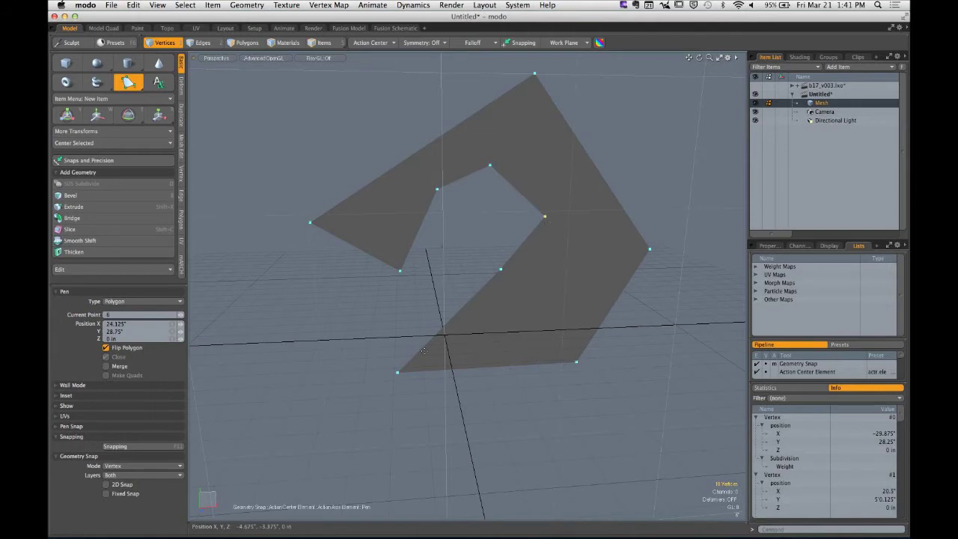
Insert a point above the lower-left corner at about X -12.25", Y 6.625", and move the upper-left inner point to about X -12.25", Y 31.625"
left_click(397, 372)
left_click(393, 311)
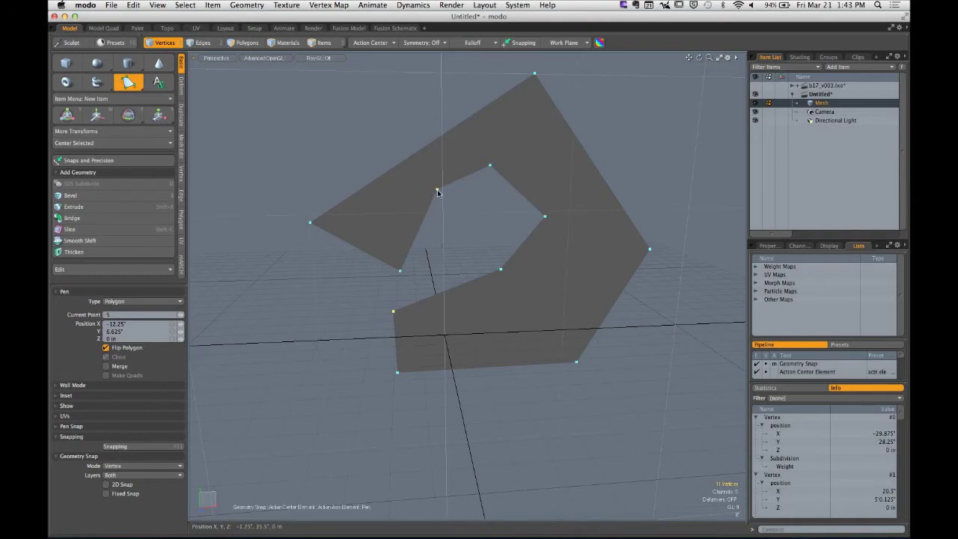
left_click_drag(437, 193, 389, 208)
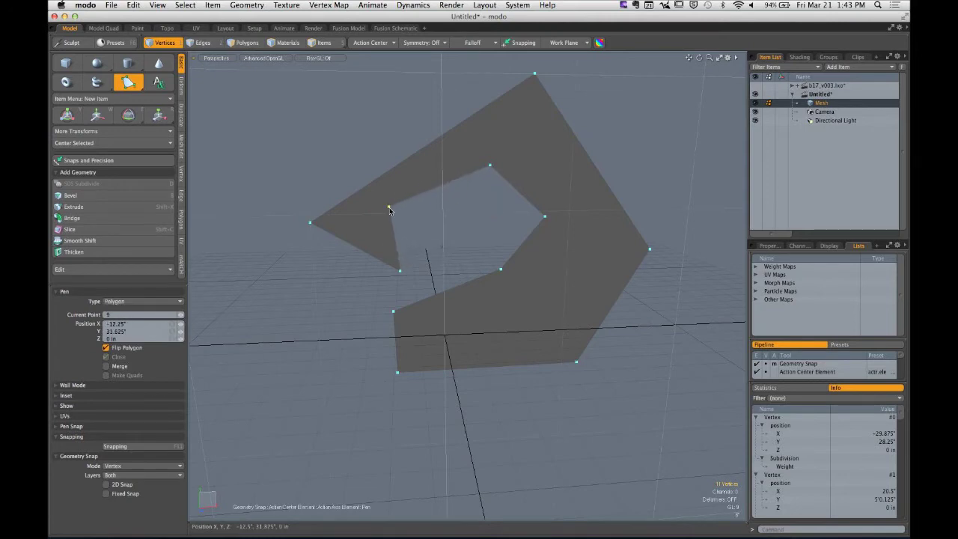
Reshape the upper arm with end points near X -35.75", Y 17.75" and X -34.75", Y 3'9.375", and its upper corner near X -12.125", Y 4'11.75"
left_click(312, 217)
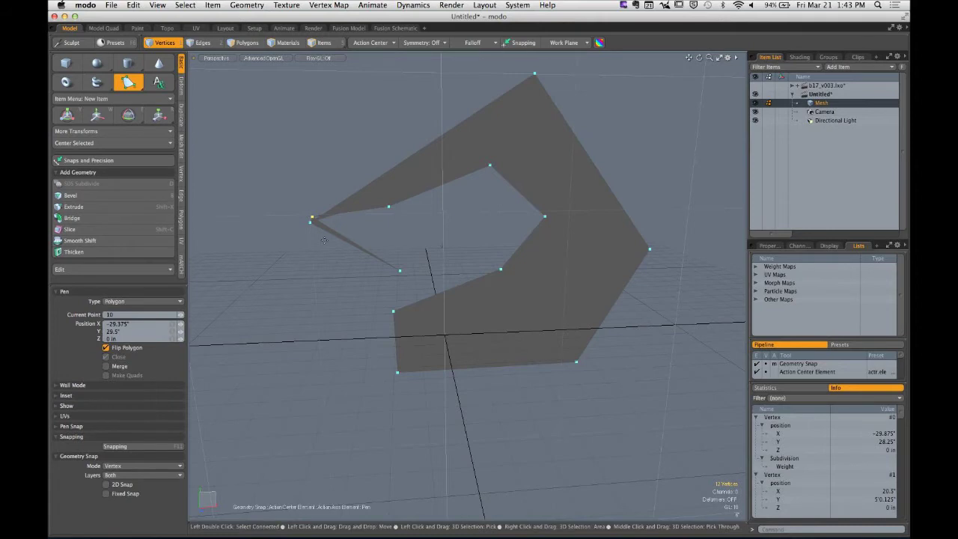
key("BackSpace")
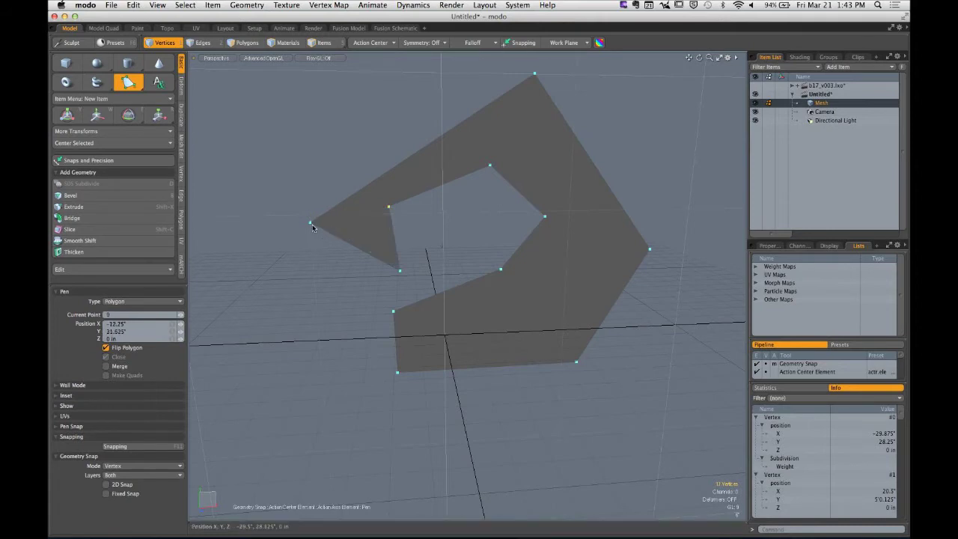
left_click_drag(310, 221, 378, 116)
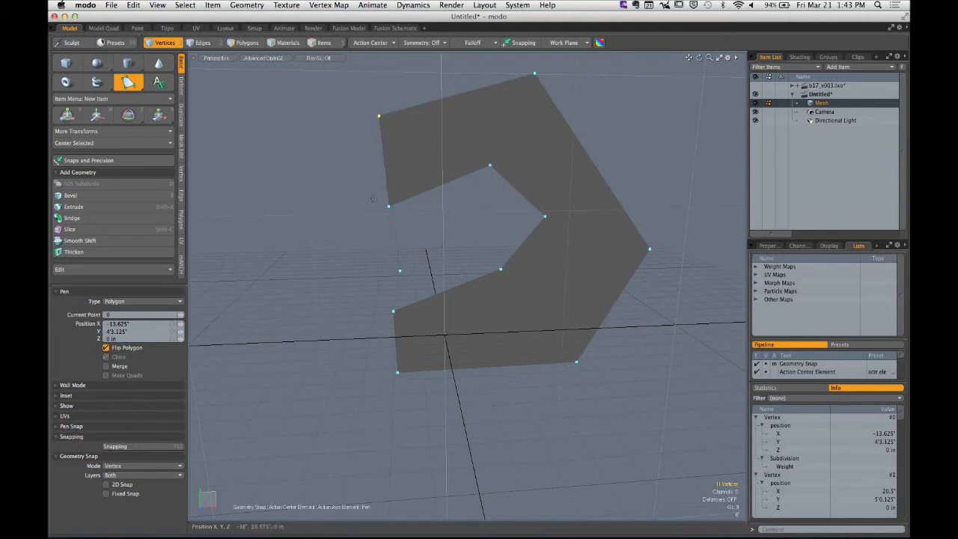
left_click(287, 268)
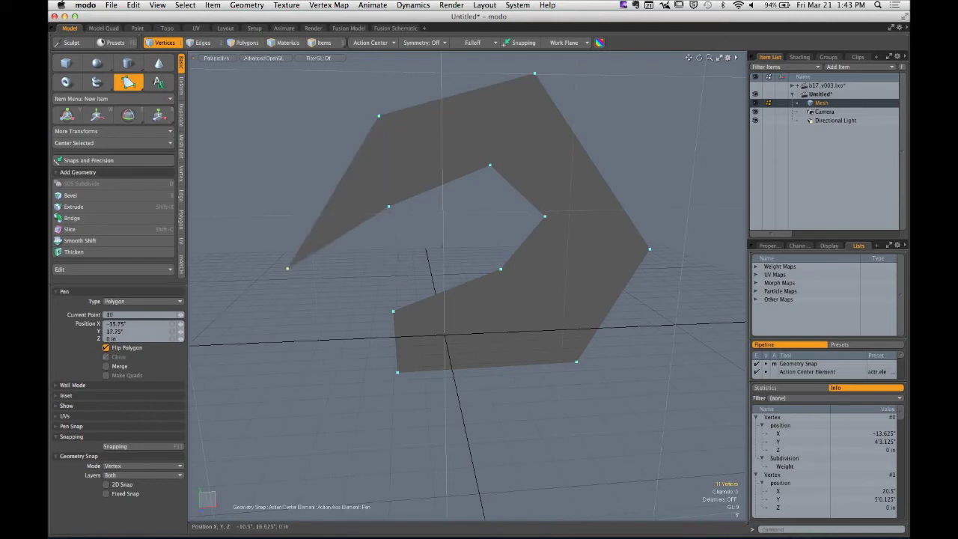
left_click(279, 142)
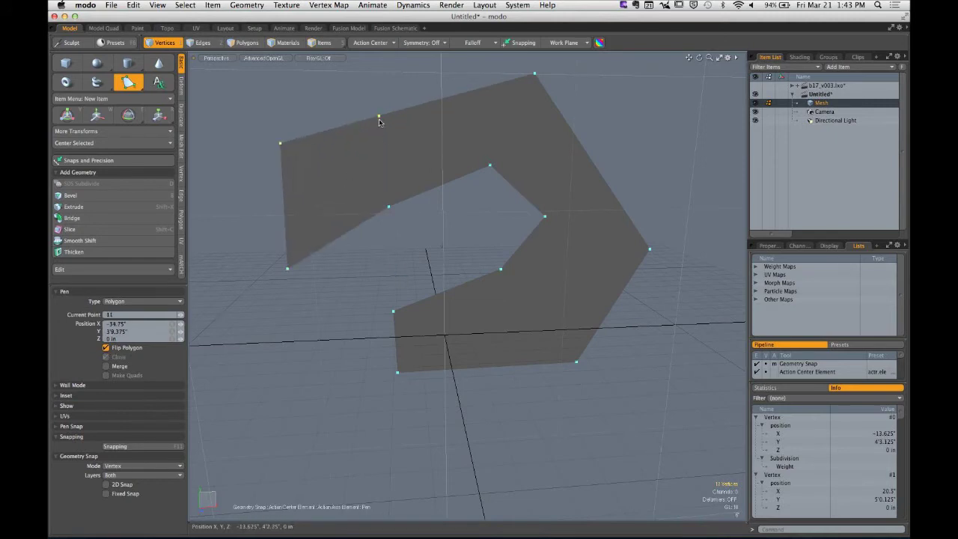
left_click_drag(379, 117, 384, 74)
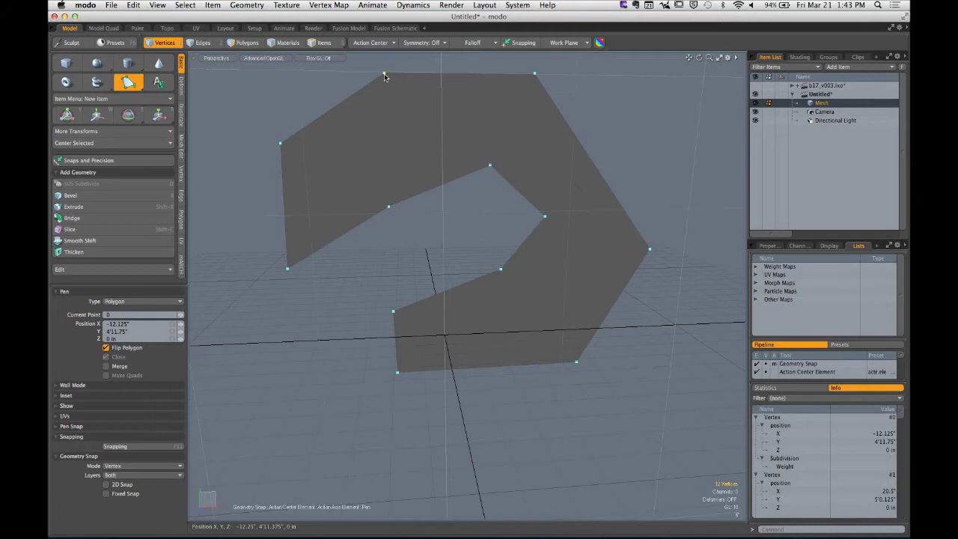
key("space")
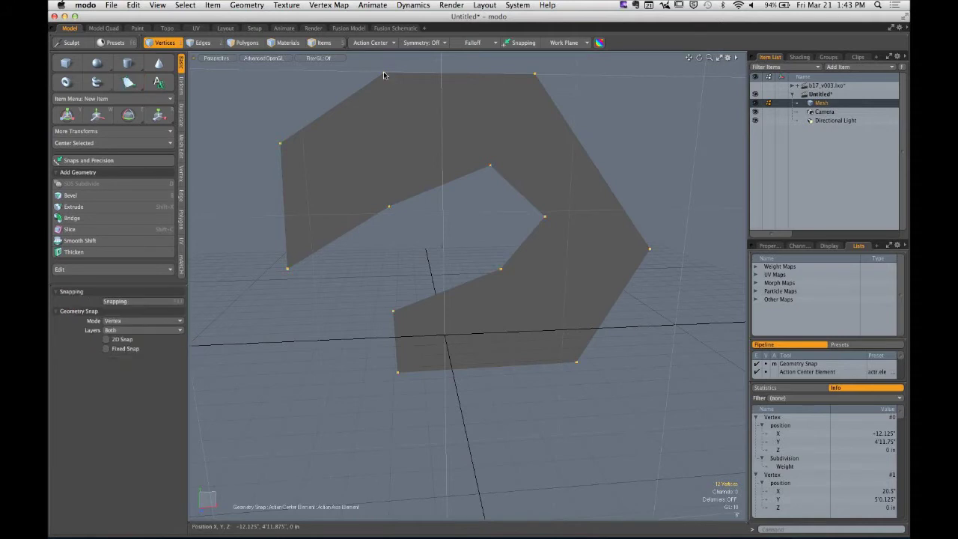
left_click(388, 120)
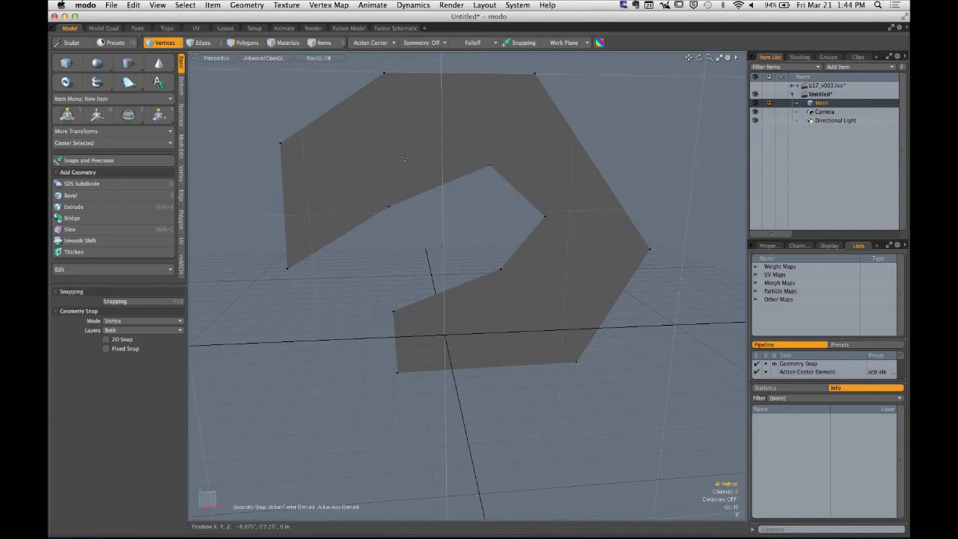
Edge Slice the upper arm from its left inner vertex to the upper-left corner and from the top inner vertex to the upper-right corner
key("alt+c")
left_click(388, 204)
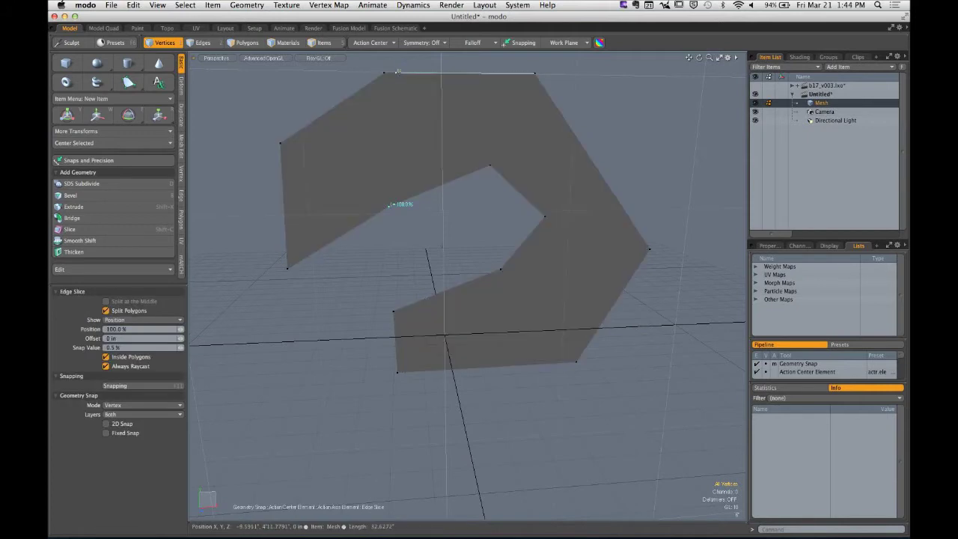
left_click(385, 72)
left_click(518, 164, "shift")
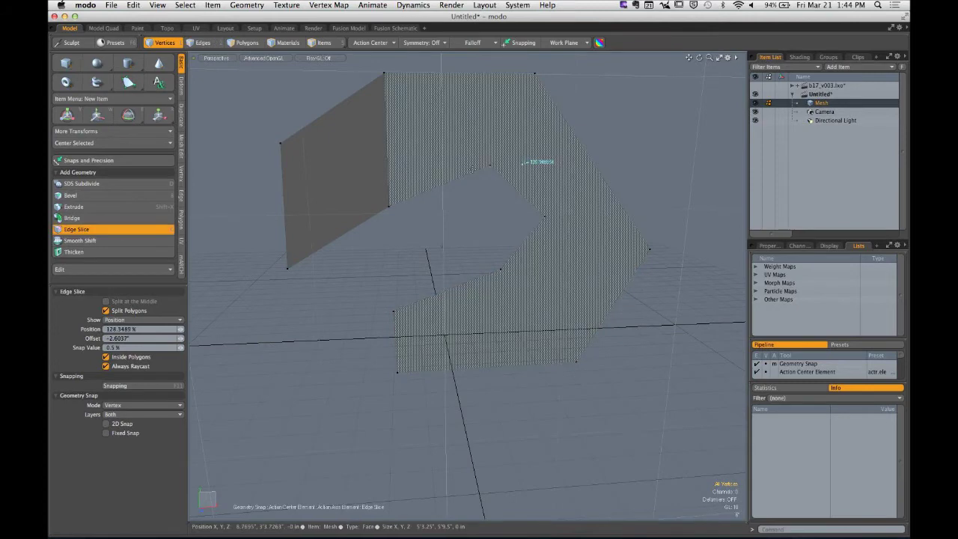
left_click_drag(518, 164, 487, 171)
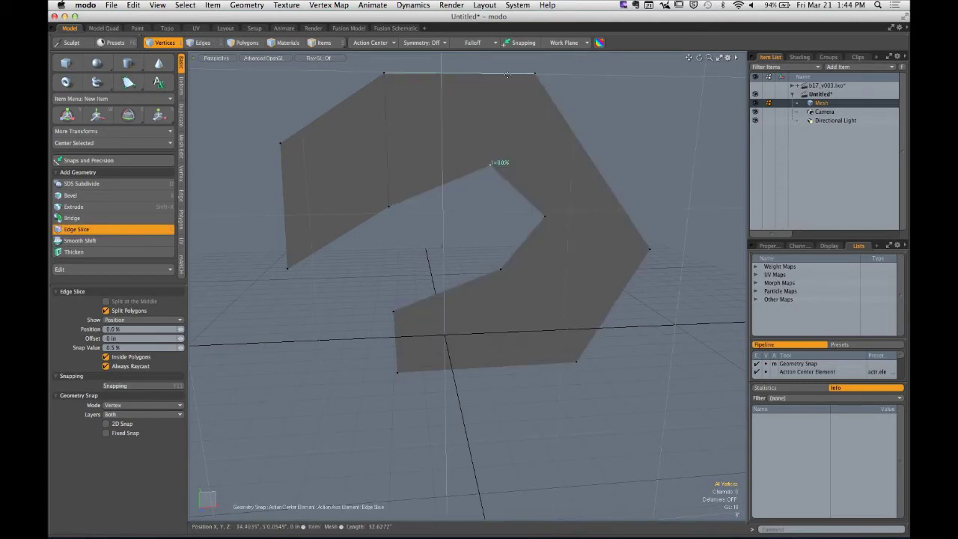
left_click(534, 73)
Edge Slice from the right inner vertex to the right outer corner and from the lower inner vertex to the lower-right corner
left_click(543, 215, "shift")
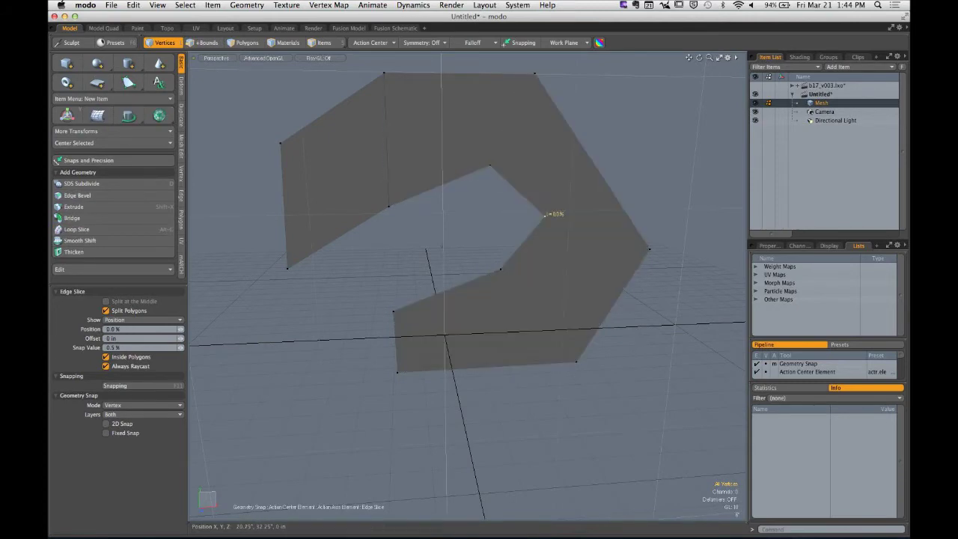
left_click_drag(631, 228, 650, 249)
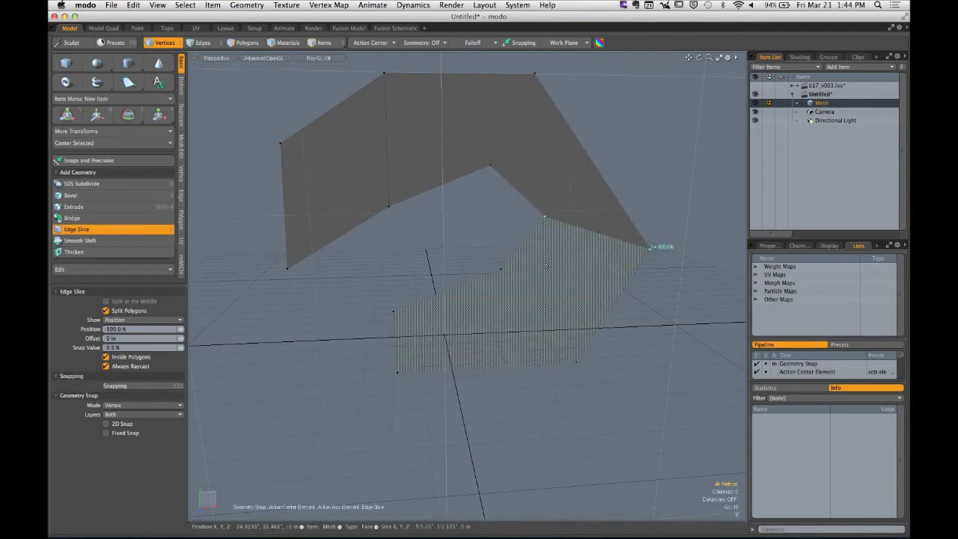
left_click(502, 267, "shift")
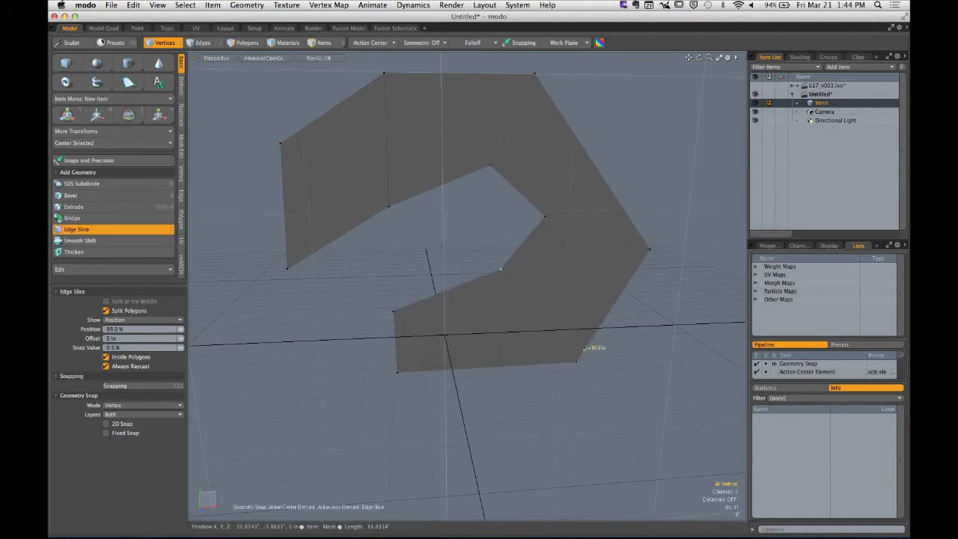
key("space")
left_click_drag(632, 309, 529, 265, "ctrl+alt")
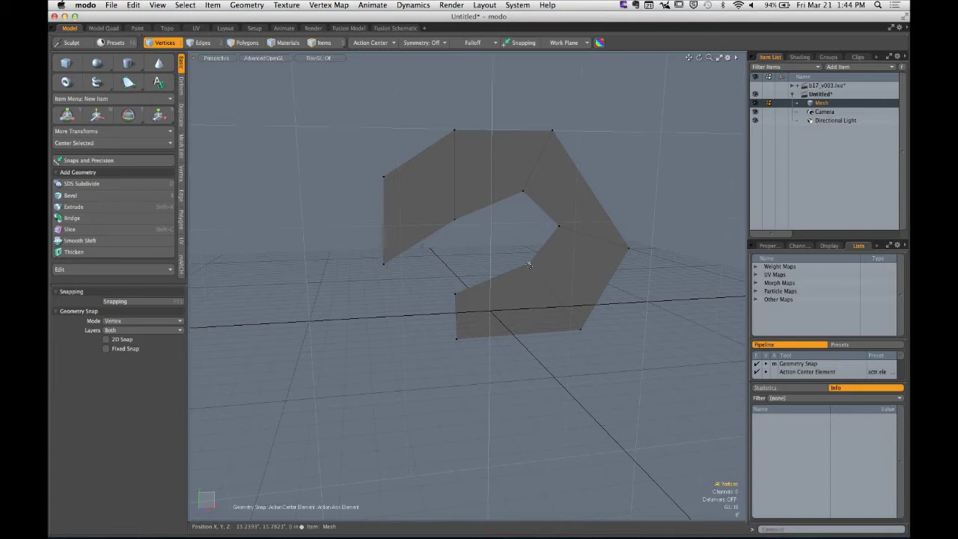
Delete all of the sliced polygon faces from the mesh
key("3")
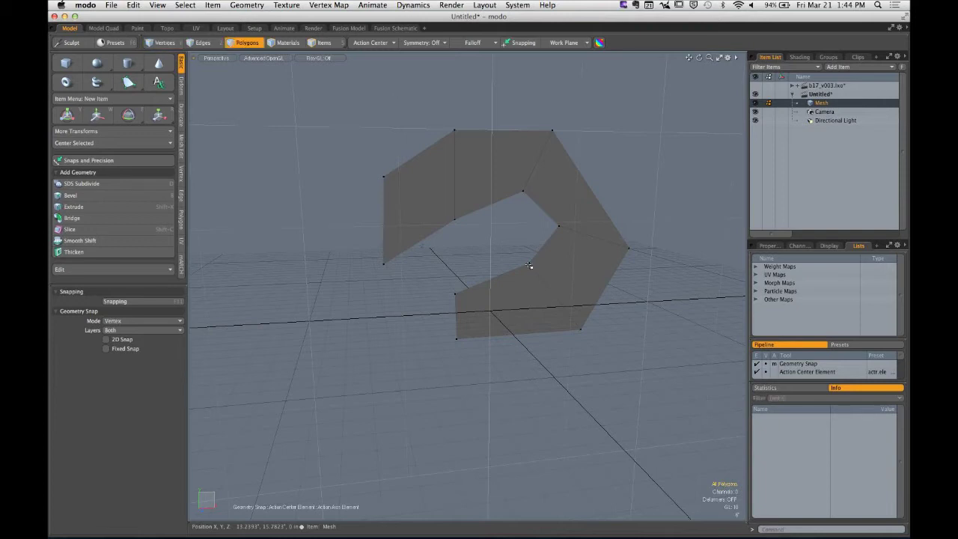
double_click(550, 266)
key("Delete")
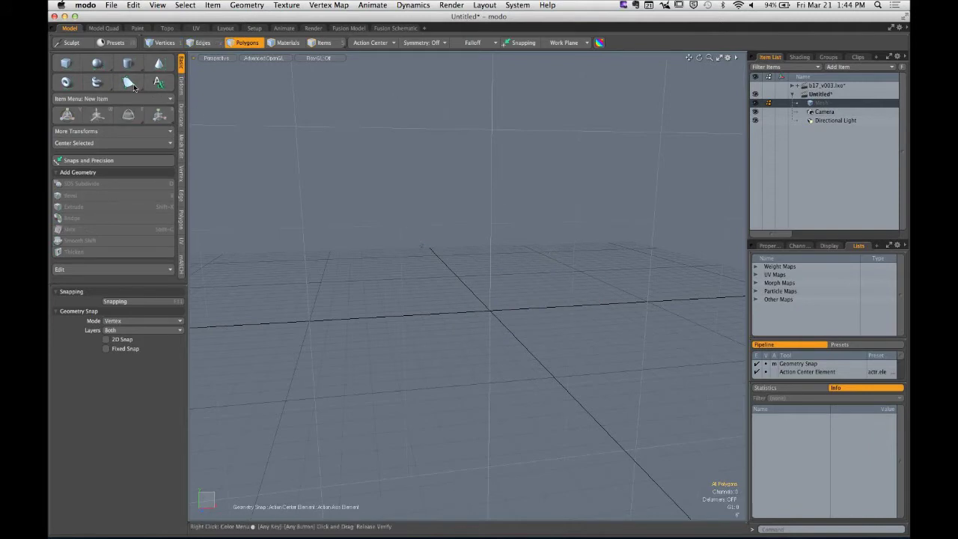
Start the Pen tool with the Polygon type kept and set its Wall Mode to Inner
left_click(128, 81)
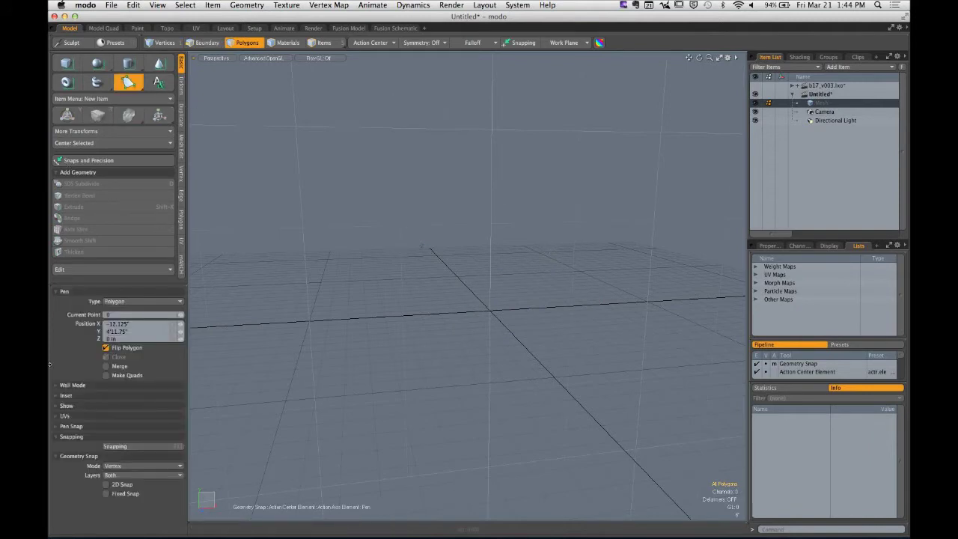
left_click(127, 302)
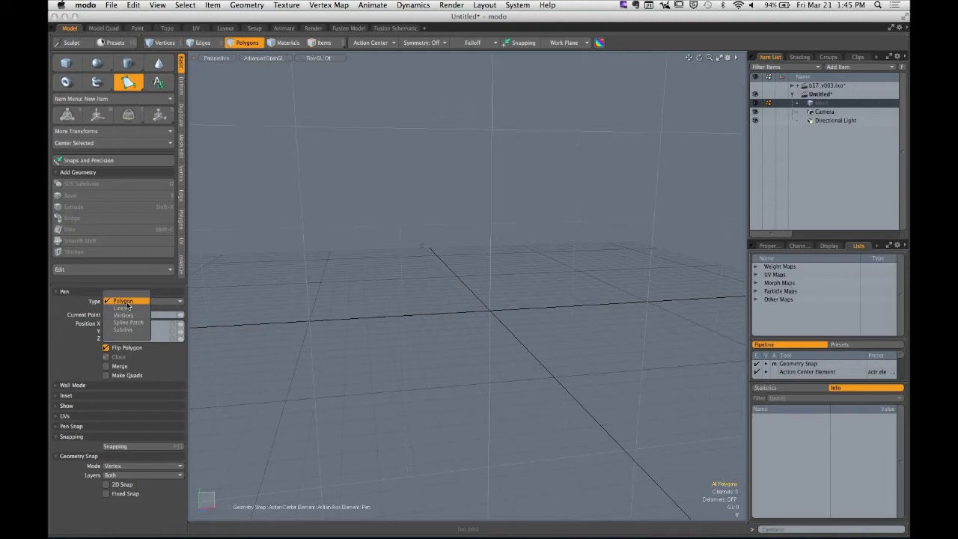
left_click(127, 303)
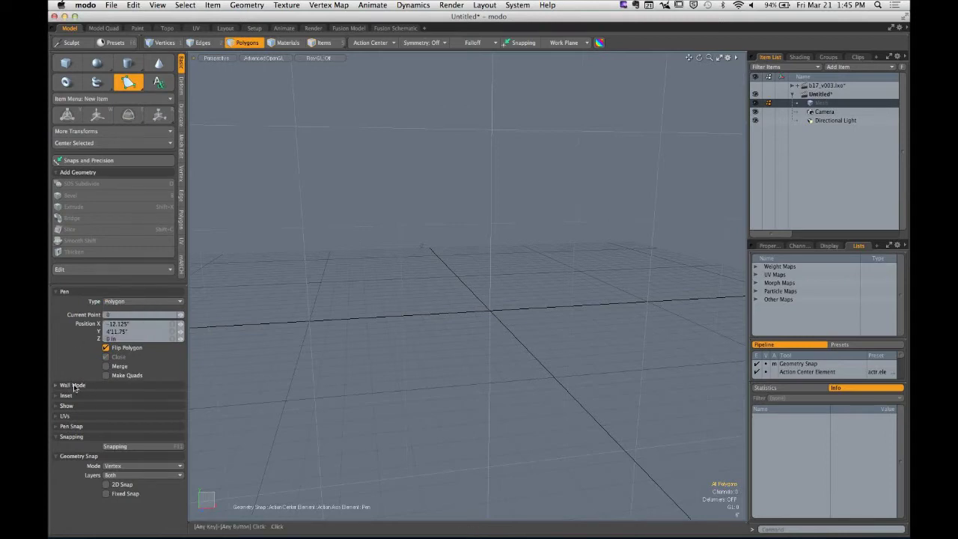
left_click(64, 293)
left_click(72, 303)
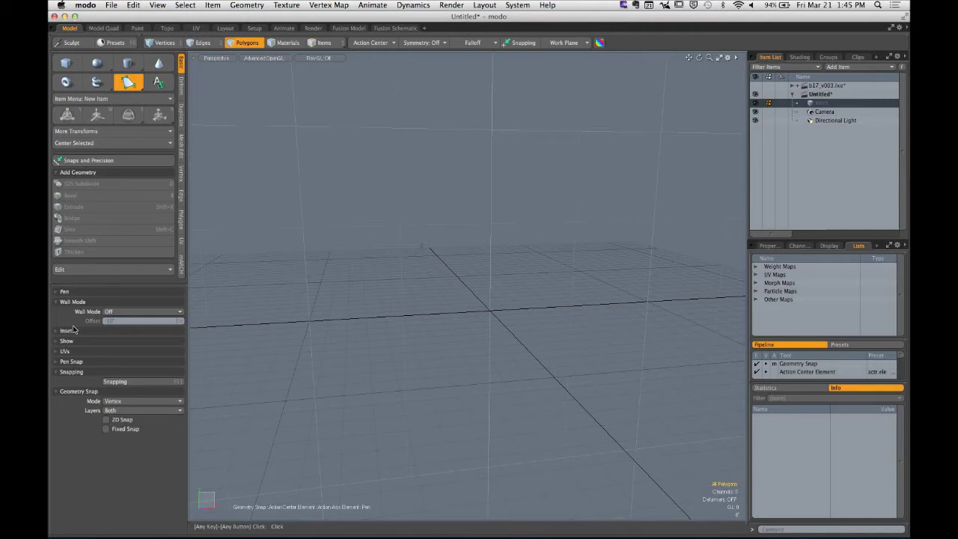
left_click(125, 313)
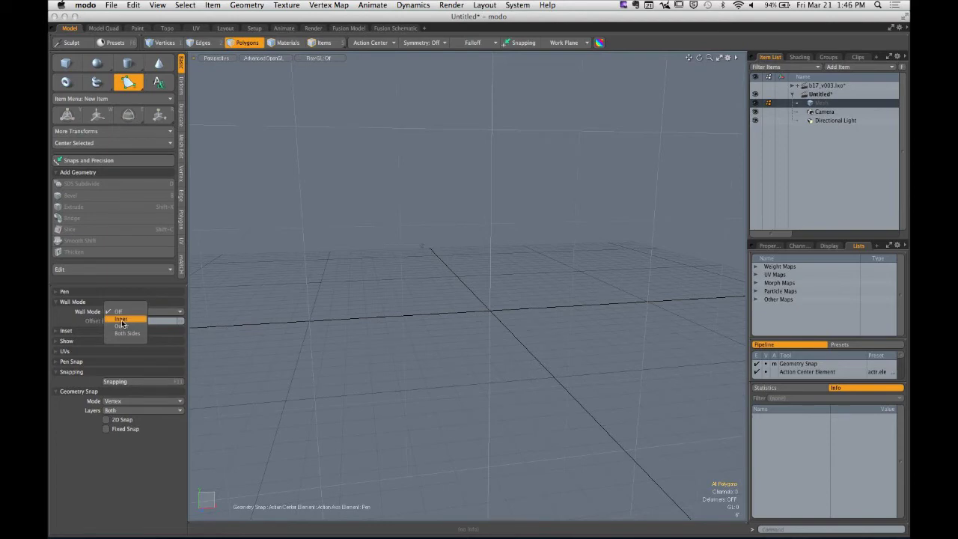
left_click(122, 320)
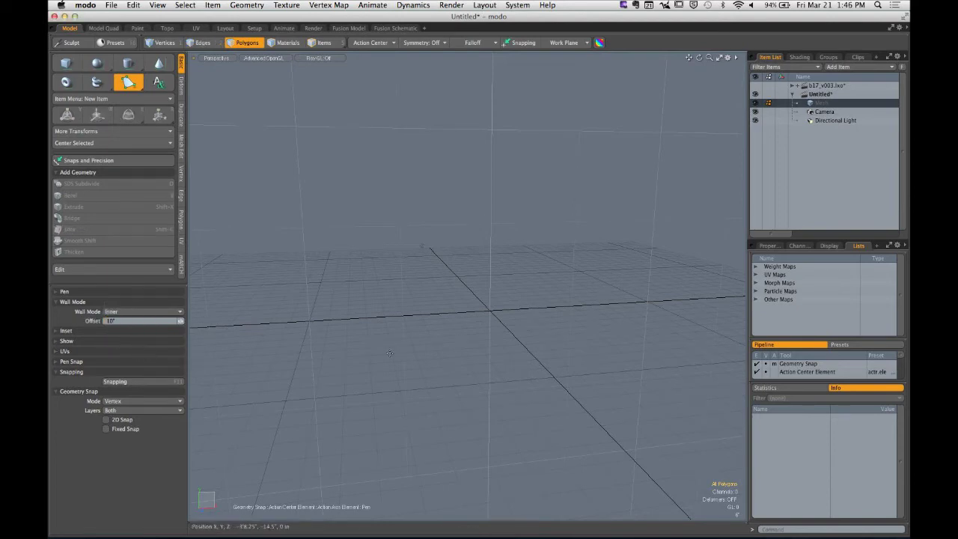
Draw a four-cornered wall outline with the Pen tool on the ground plane around the origin
left_click_drag(389, 353, 413, 346, "alt")
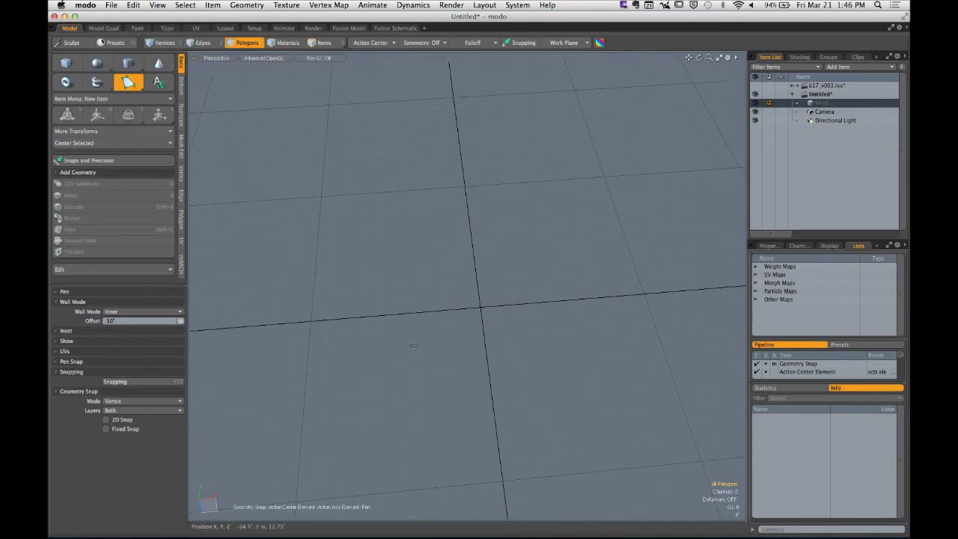
left_click(389, 355)
left_click_drag(418, 207, 403, 175)
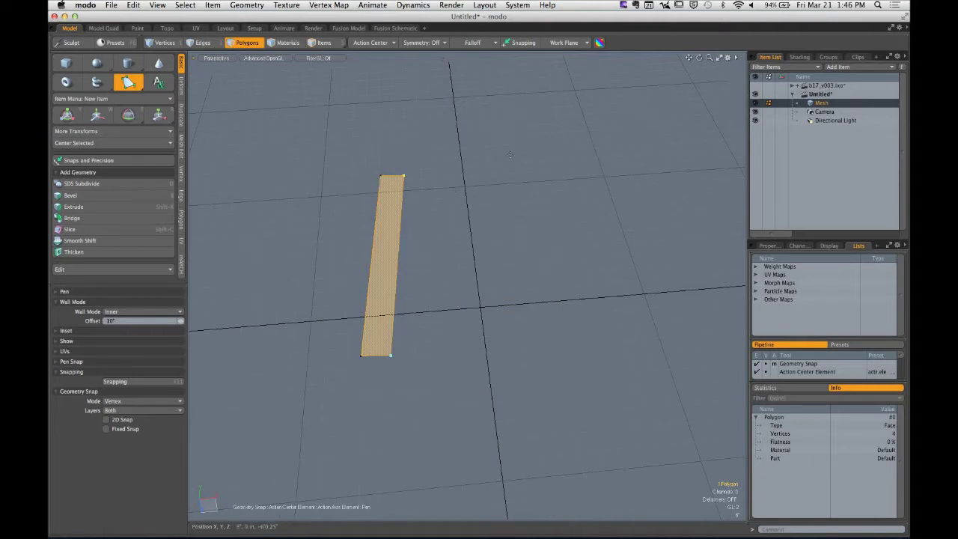
left_click_drag(515, 153, 586, 129)
left_click(667, 283)
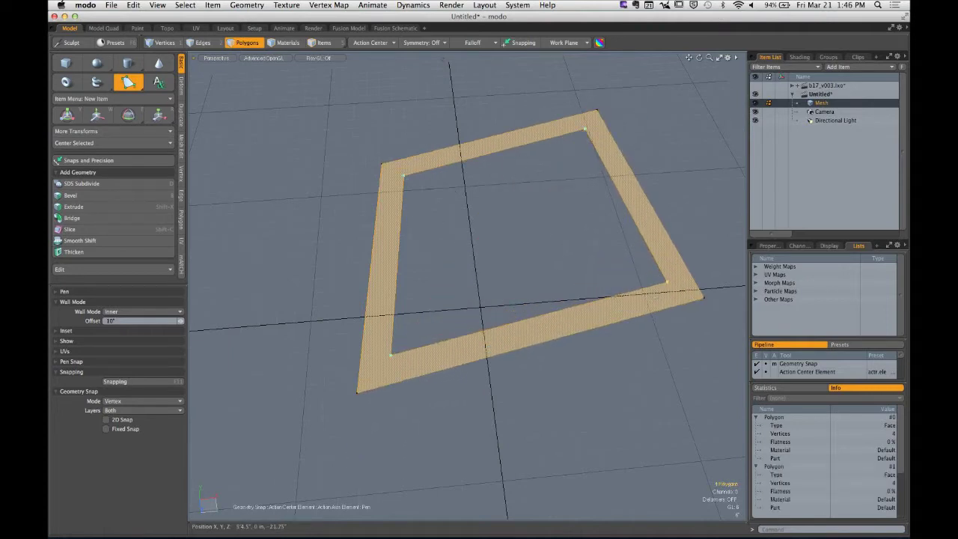
Add three corners to the near side of the wall outline to form an inward notch, and pull its two left corners outward
left_click_drag(576, 428, 439, 411)
key("super+z")
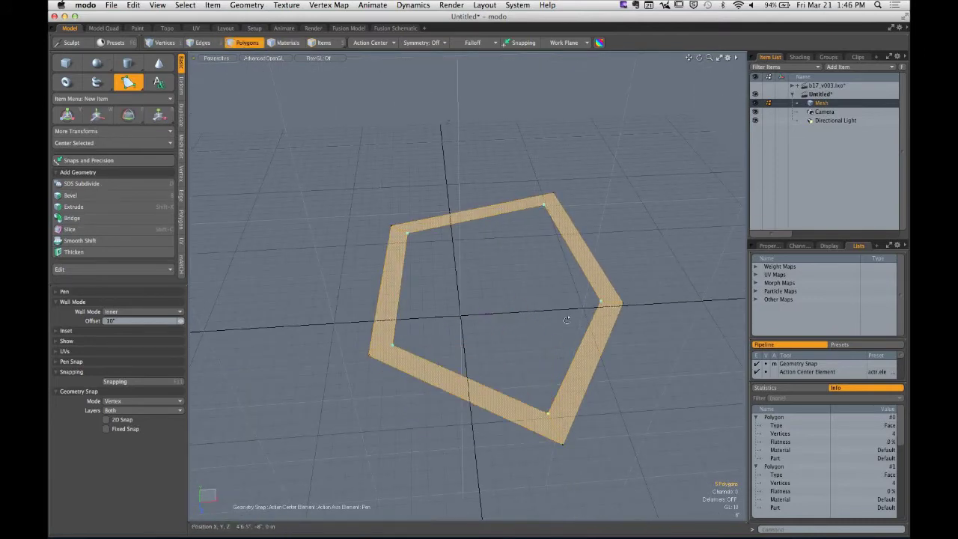
left_click_drag(566, 319, 511, 312, "alt")
left_click_drag(415, 427, 399, 448)
left_click_drag(395, 350, 315, 322)
left_click_drag(406, 216, 367, 185)
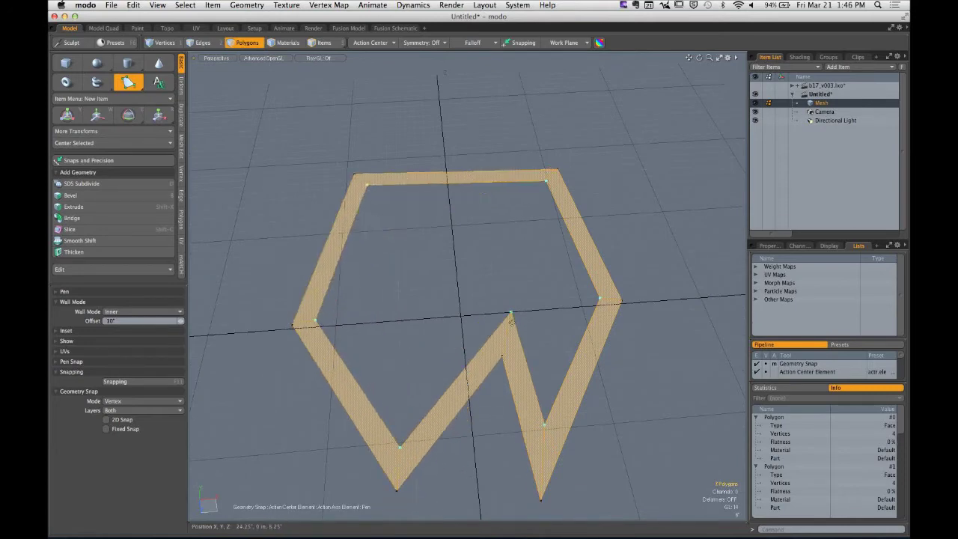
Move the notch point to the origin and reshape the three corners along the wall outline's right side
left_click_drag(511, 313, 460, 309)
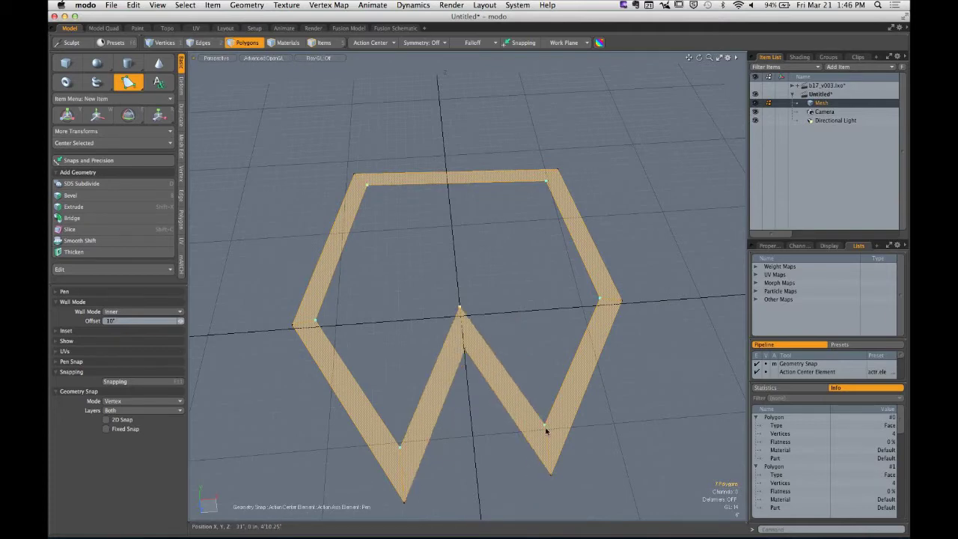
left_click_drag(544, 425, 572, 382)
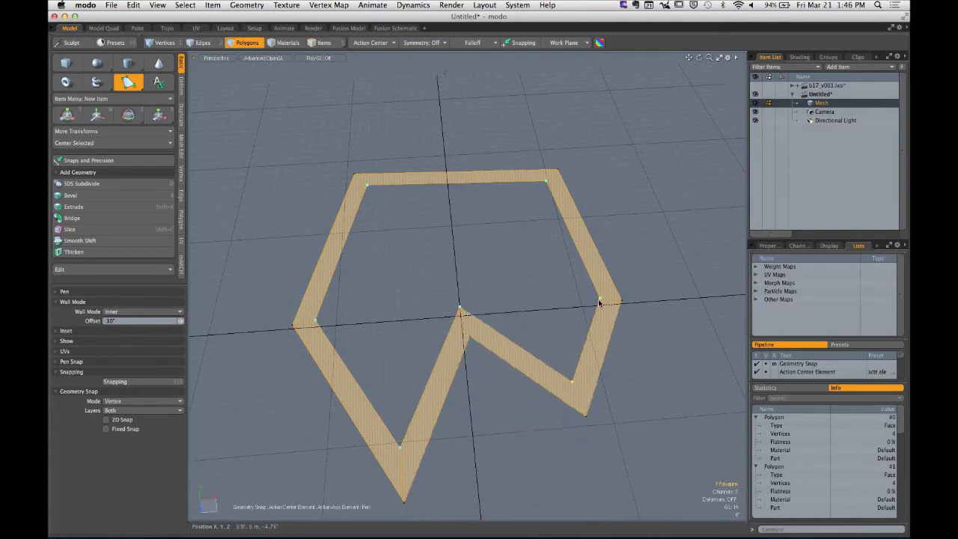
left_click_drag(600, 299, 621, 270)
left_click_drag(545, 181, 561, 166)
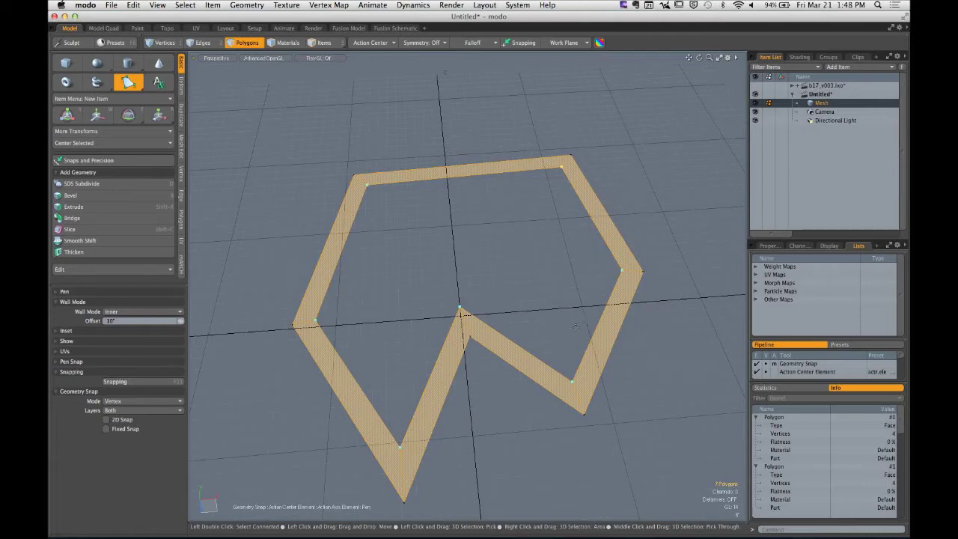
Examine the distance unit settings in the Units preferences, keeping the English unit system
key("ctrl")
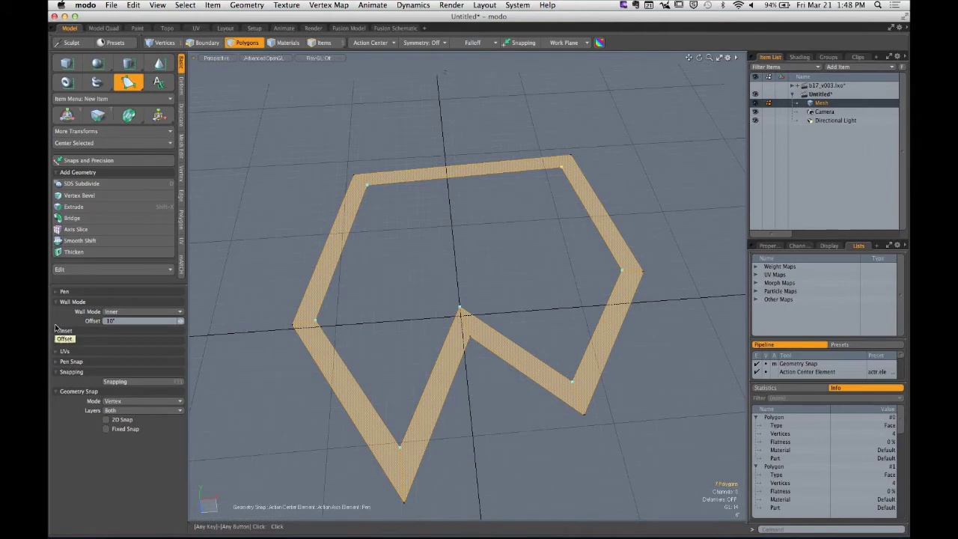
left_click(116, 320)
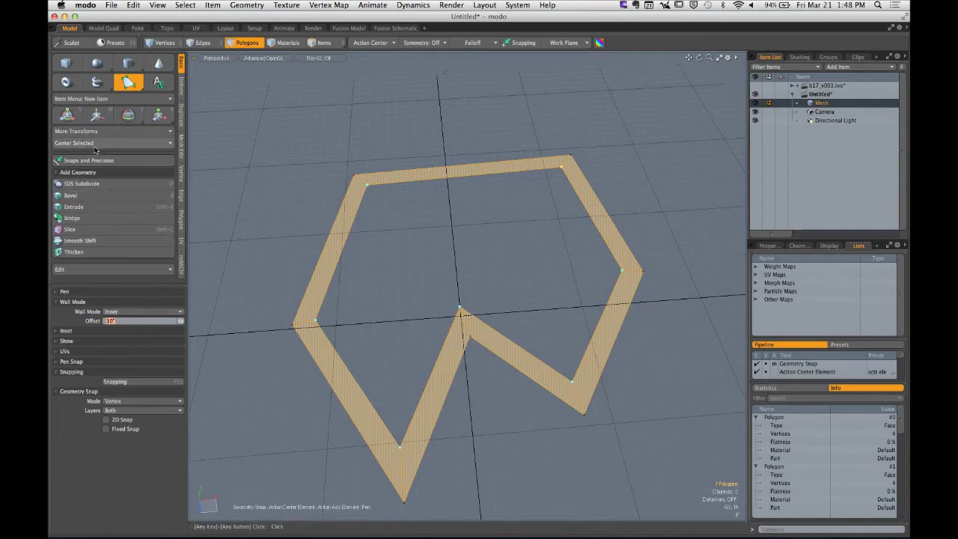
left_click(86, 6)
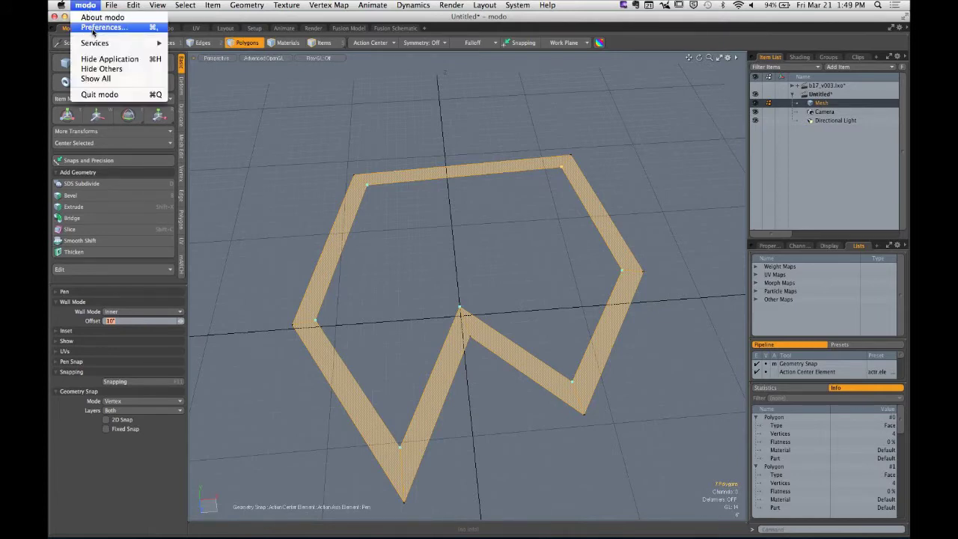
left_click(98, 27)
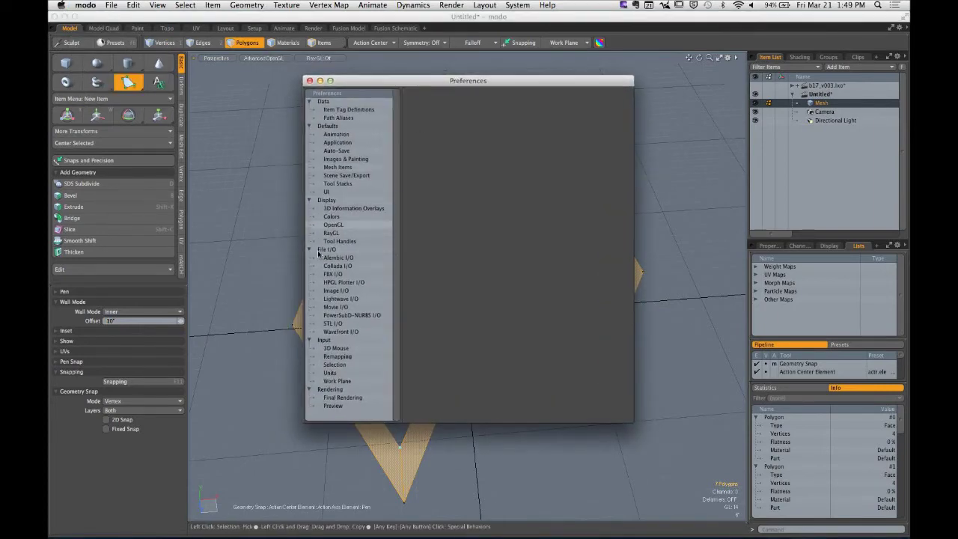
key("ctrl")
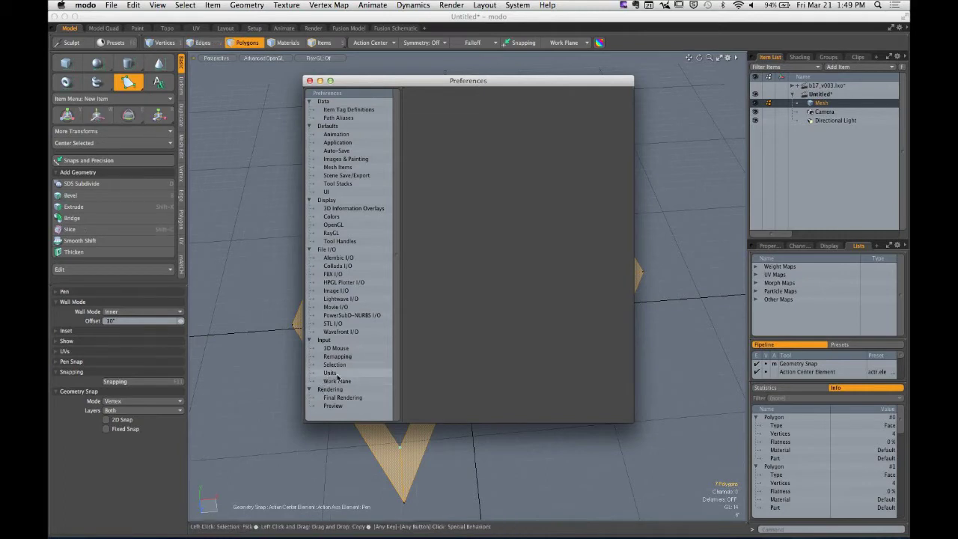
left_click(334, 373)
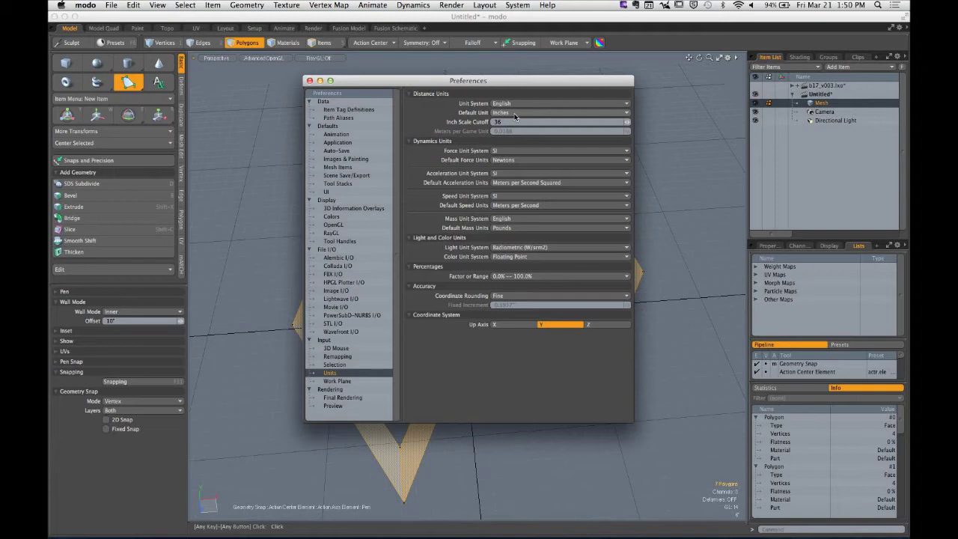
scroll(513, 117, "up", 2, "ctrl")
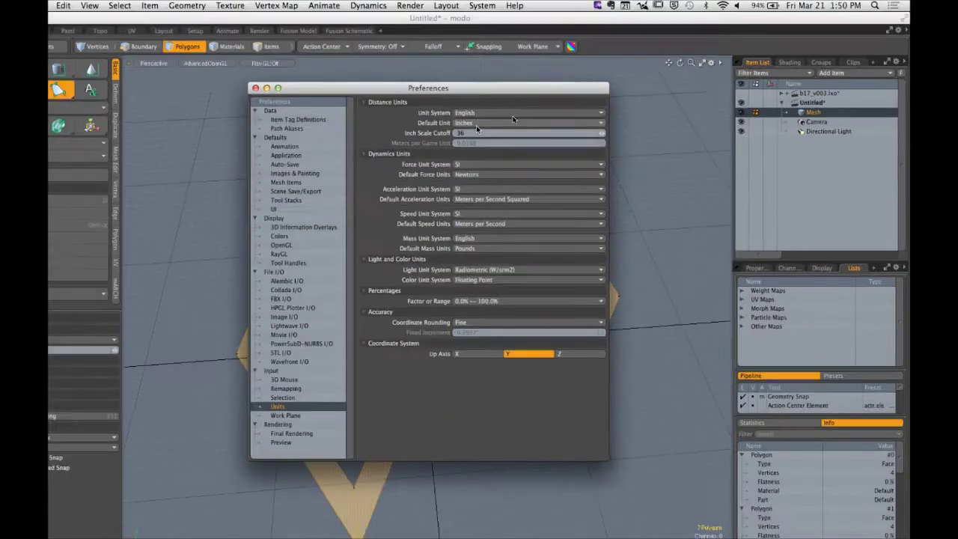
scroll(513, 118, "down", 2, "ctrl")
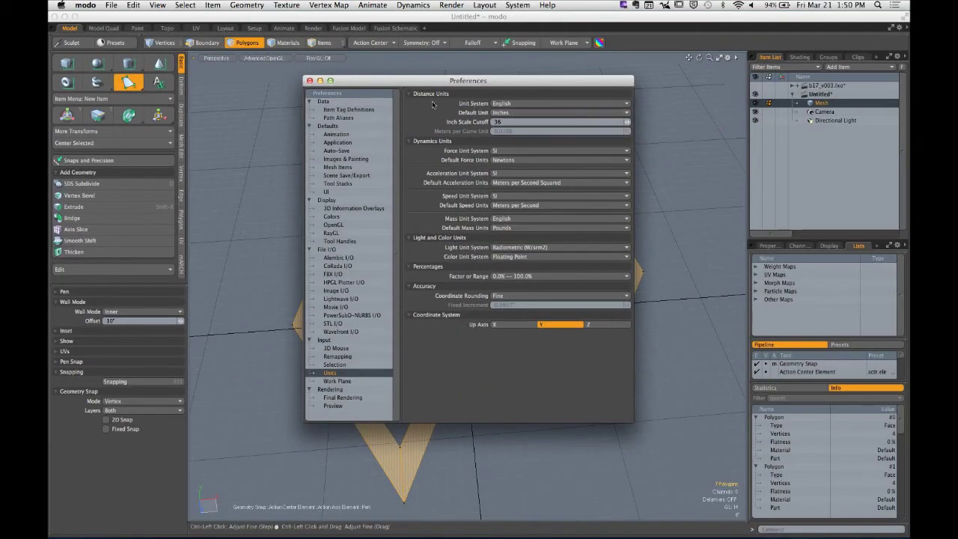
left_click(514, 104)
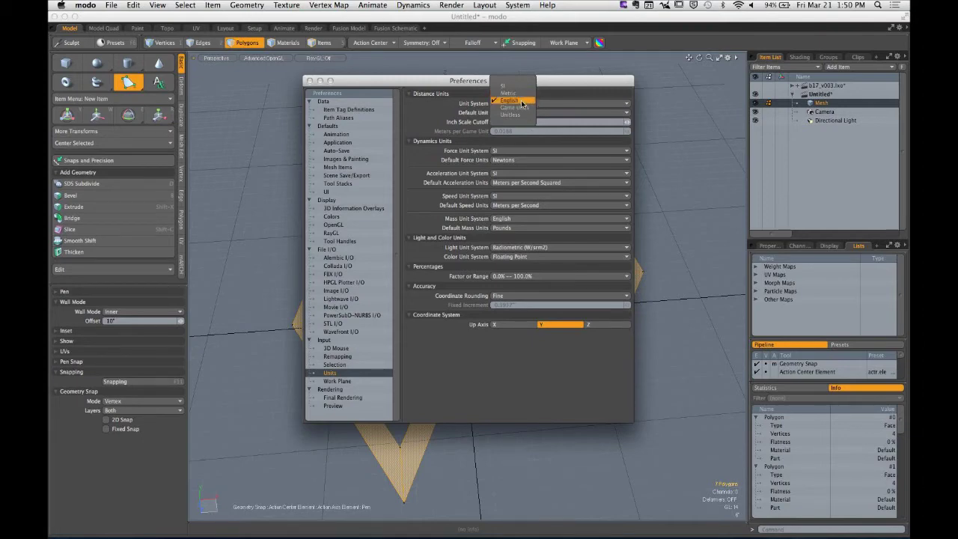
left_click(515, 100)
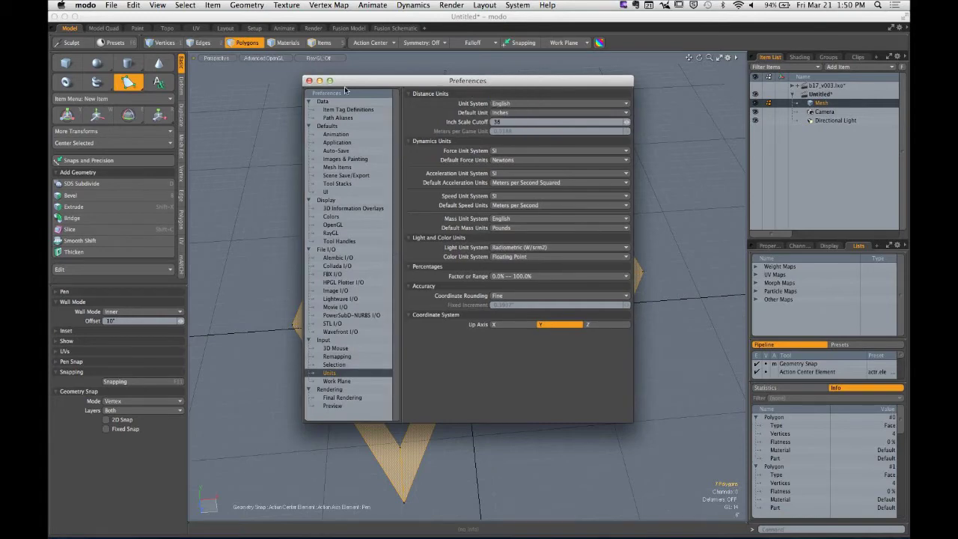
left_click(308, 80)
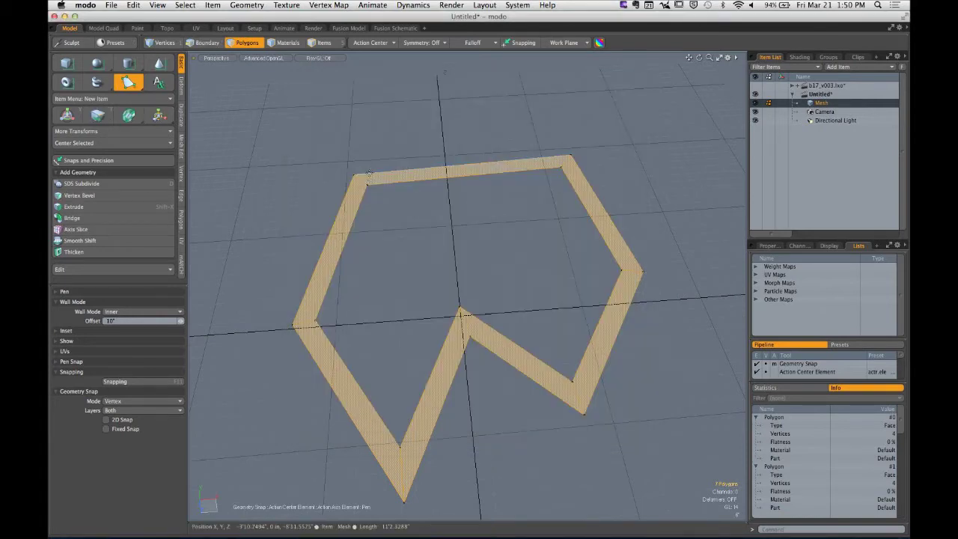
Exit the Pen tool and delete the whole wall outline
left_click_drag(369, 282, 445, 352, "alt")
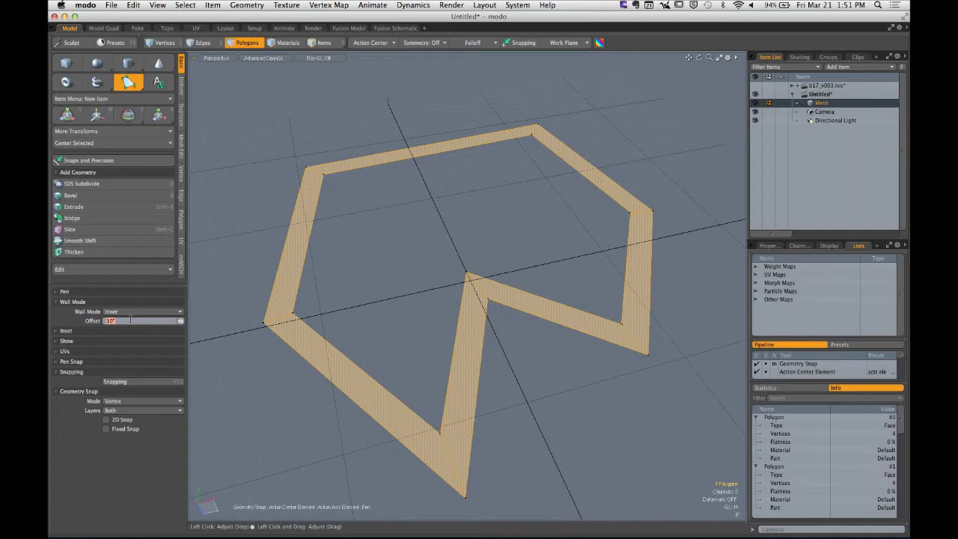
left_click_drag(473, 300, 306, 336, "alt")
key("Escape")
key("Escape")
double_click(306, 337)
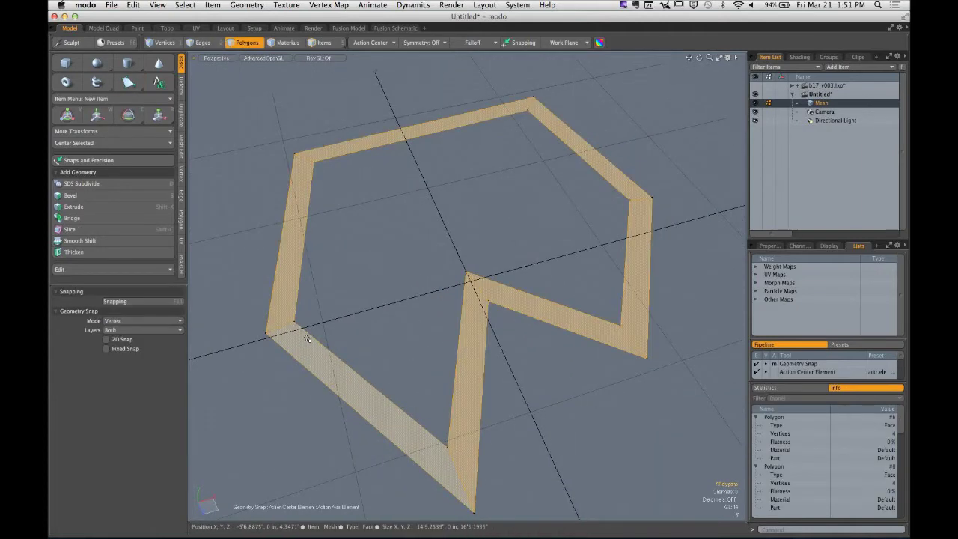
key("Delete")
Start a new wall outline on the ground plane with the Pen tool by placing three corners in a triangle
left_click(128, 81)
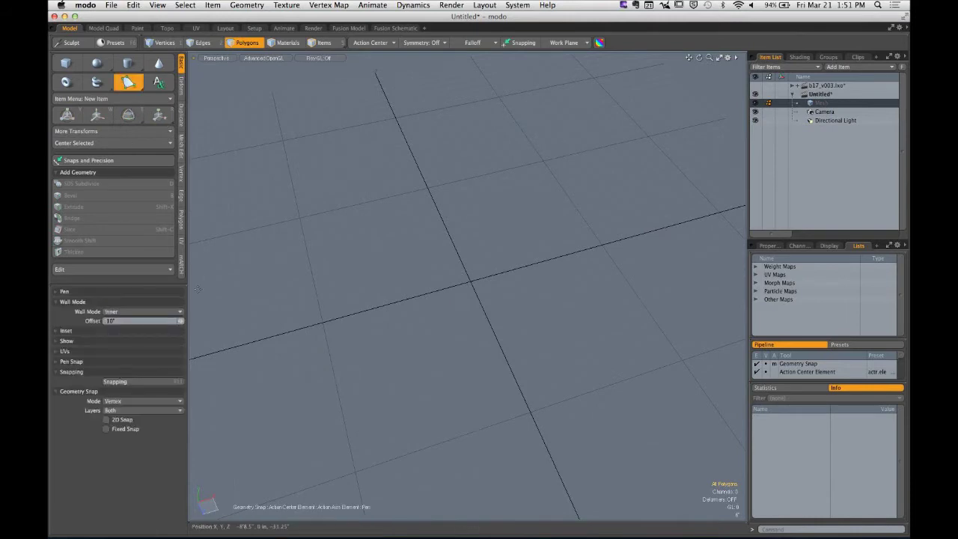
left_click_drag(420, 329, 368, 339, "alt")
left_click(335, 309)
left_click(379, 78)
left_click(612, 72)
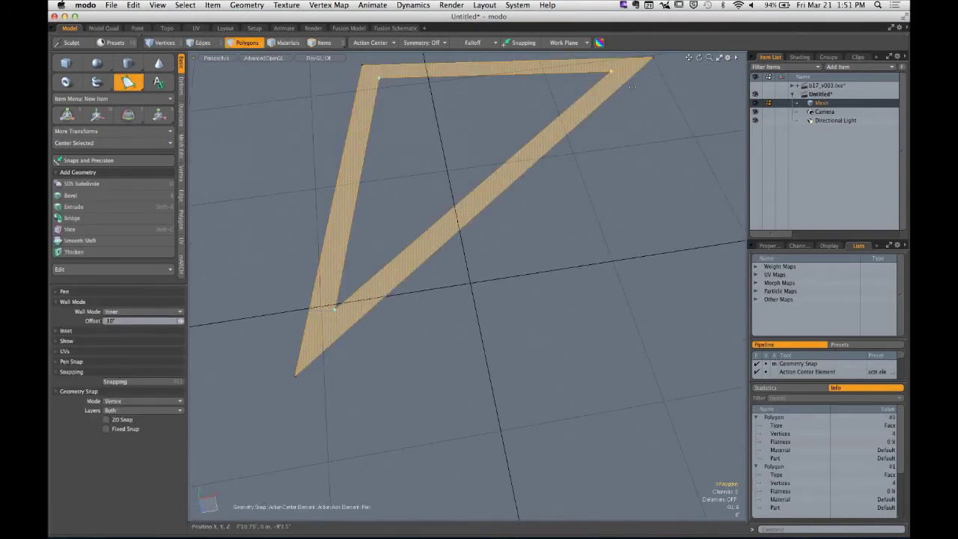
Close the detached lists window and extend the wall outline with four more corners, ending in an inward notch near the origin
key("F11")
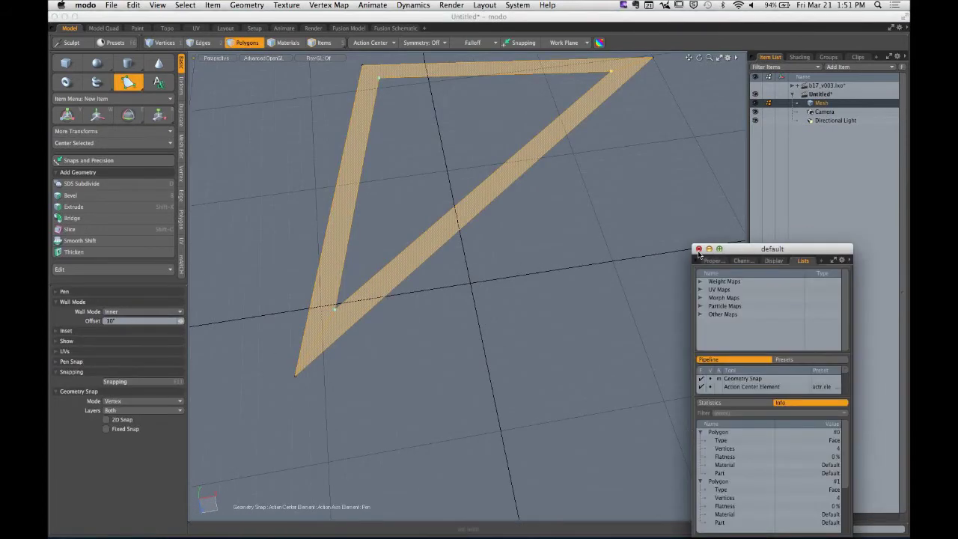
left_click(696, 249)
left_click(687, 230)
left_click(676, 416)
left_click(417, 488)
left_click_drag(626, 293, 520, 292)
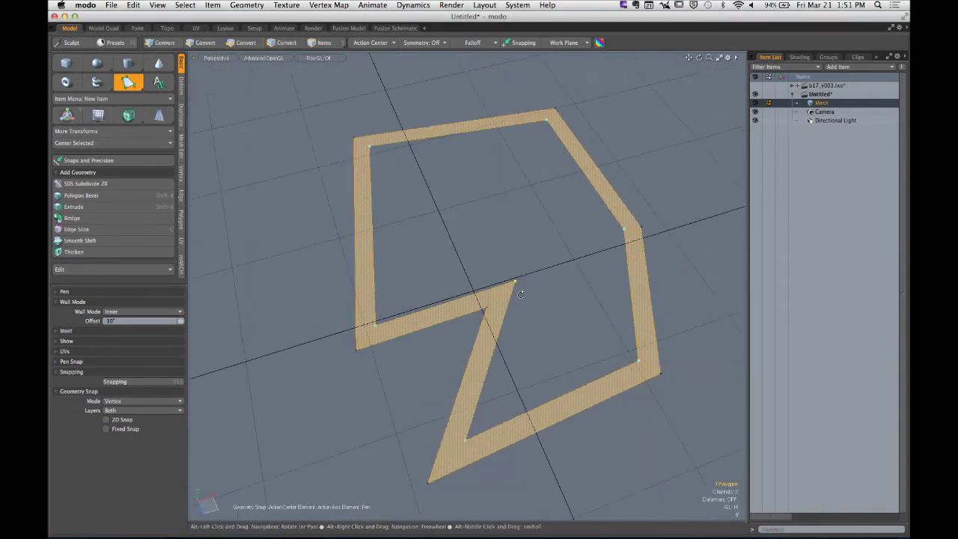
Pull the wall outline's lower-left corner outward and increase the wall offset to 32.75"
left_click_drag(376, 332, 329, 290)
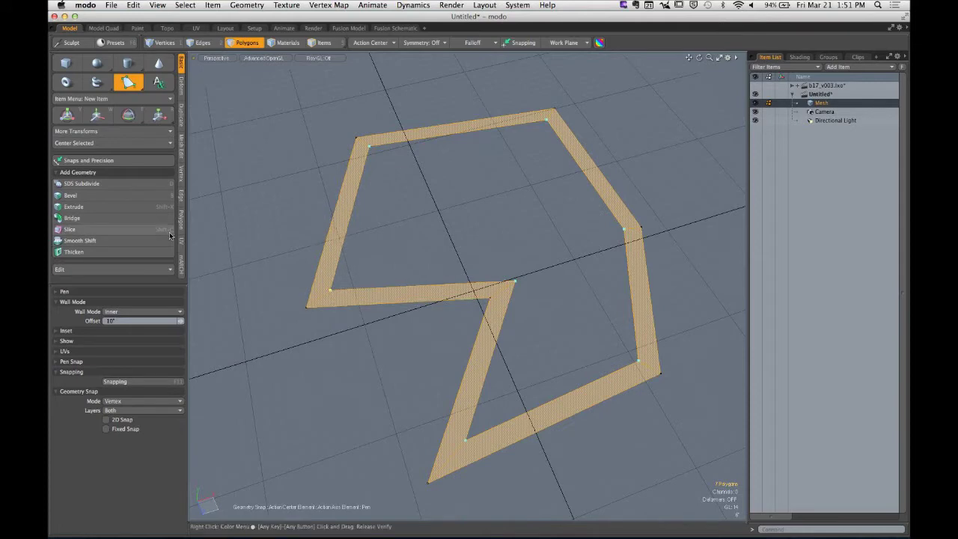
left_click_drag(181, 321, 205, 321)
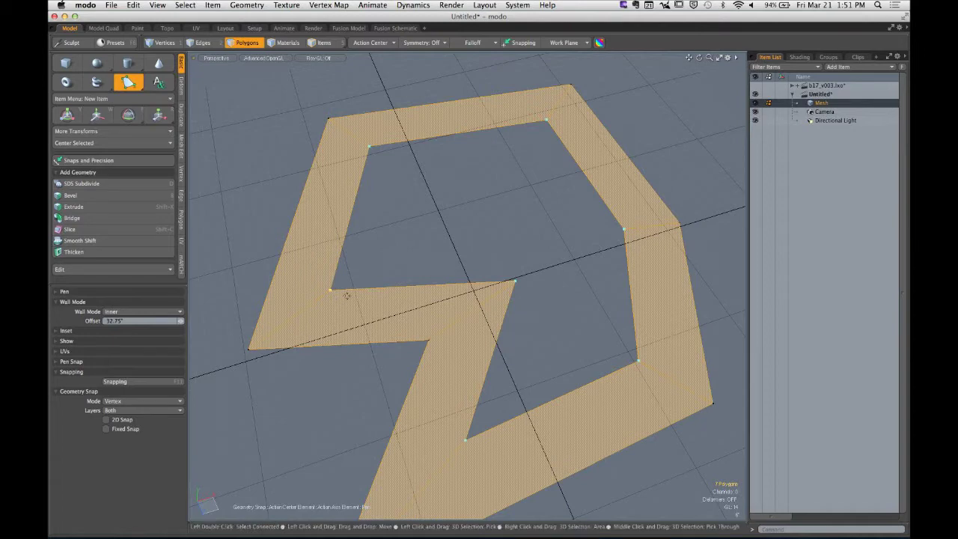
Switch the wall mode to Outer and reduce the wall offset to 11.75"
left_click(146, 312)
left_click(152, 321)
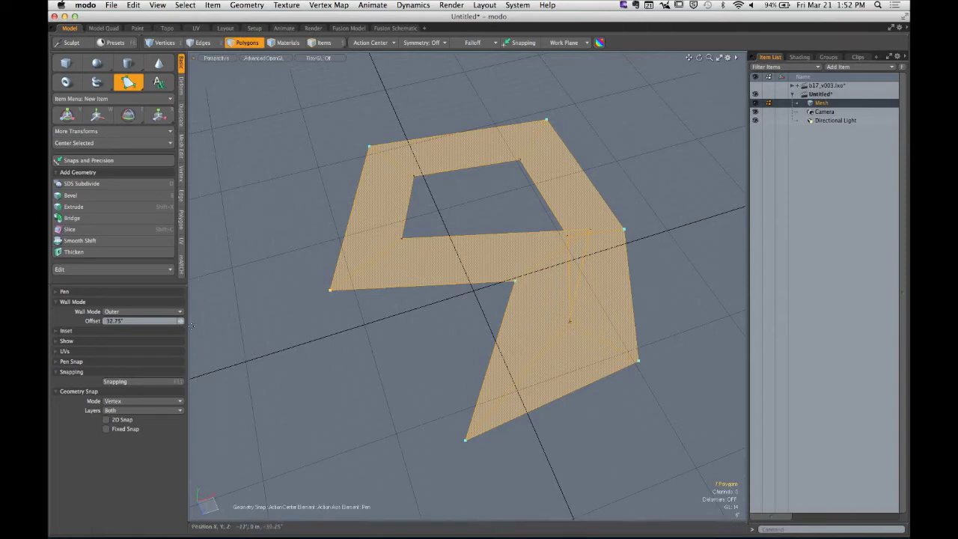
left_click_drag(181, 322, 172, 322)
left_click_drag(180, 320, 96, 321)
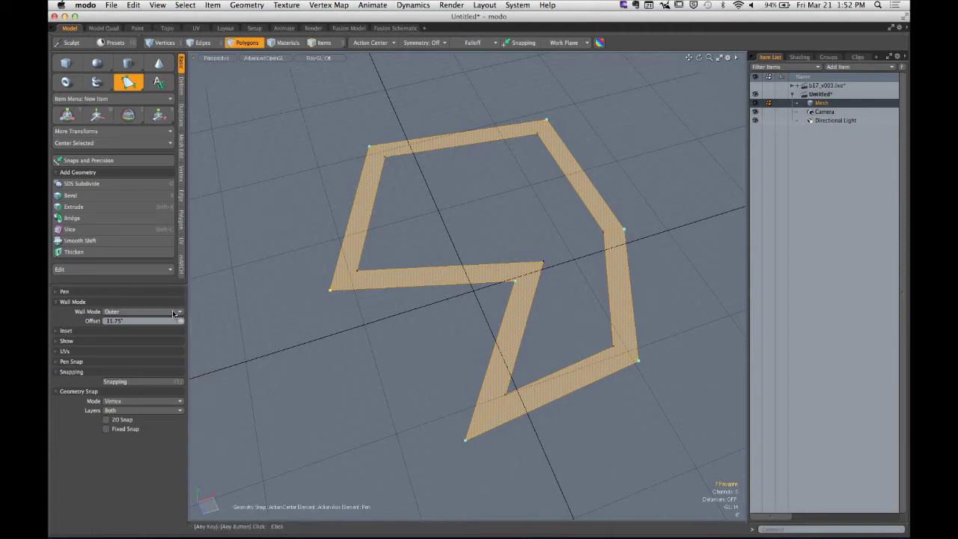
Set the wall offset to 6" in Both Sides mode and switch the wall mode back to Inner
left_click(178, 312)
left_click(174, 320)
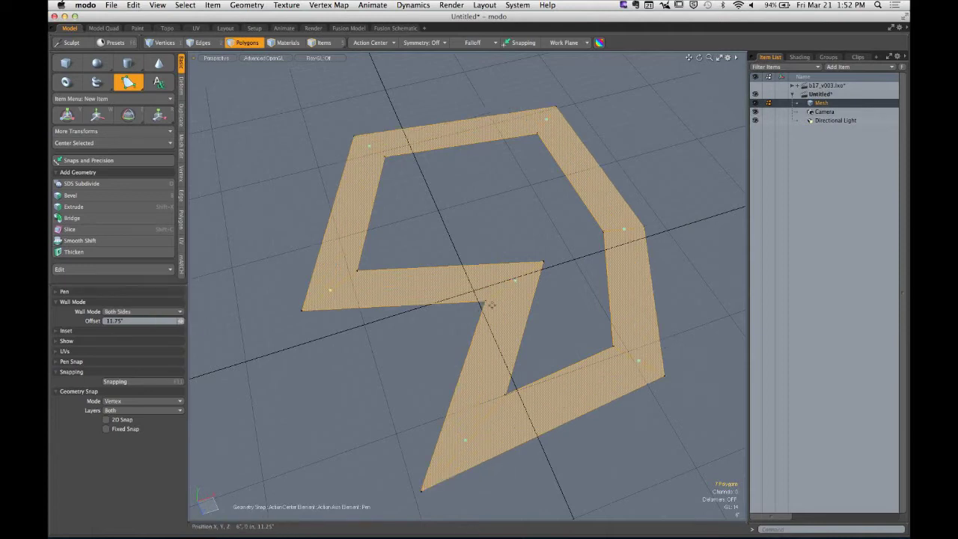
left_click_drag(179, 322, 152, 321)
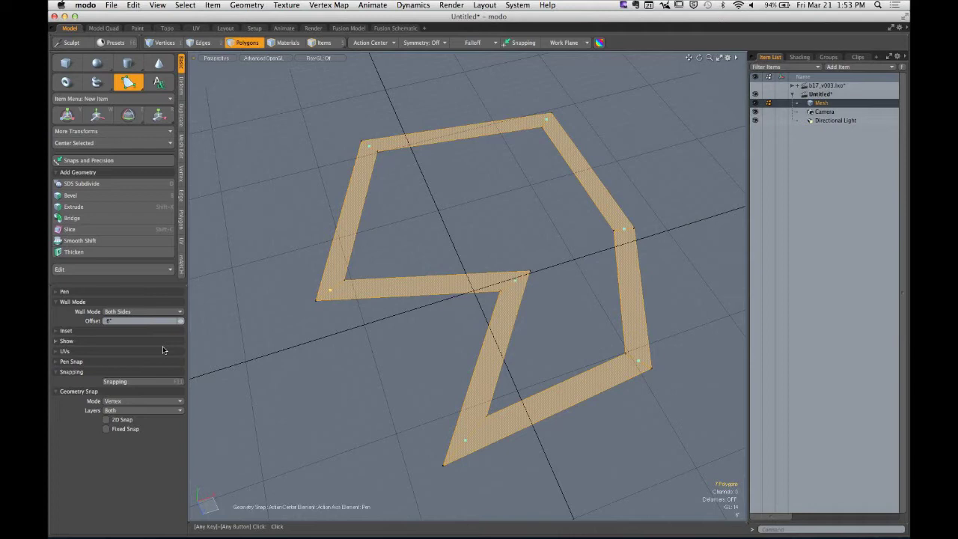
left_click(179, 311)
left_click(179, 301)
Round the wall outline's corners by trying different inset values, ending with an inset of 10.5"
left_click_drag(352, 314, 441, 303, "alt")
left_click(103, 330)
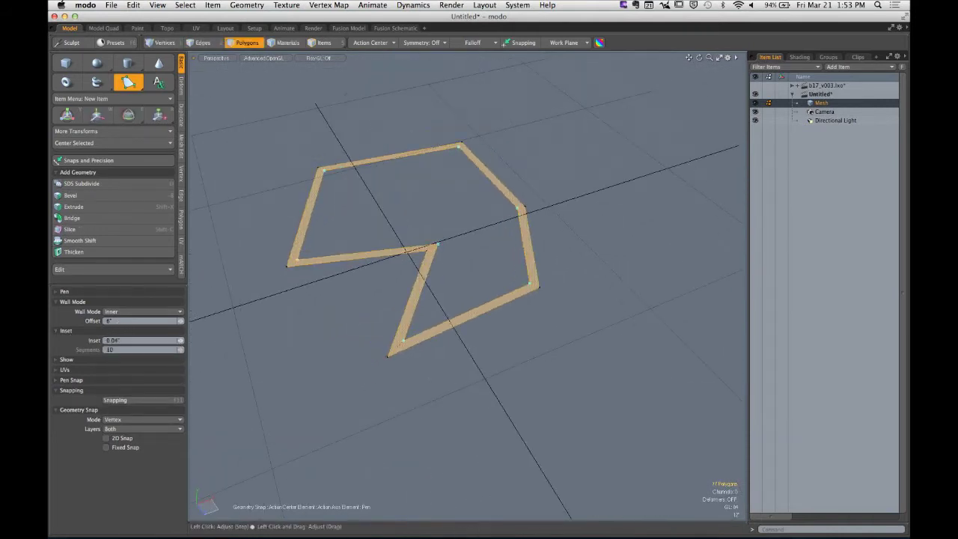
left_click_drag(181, 340, 191, 345)
key("super+z")
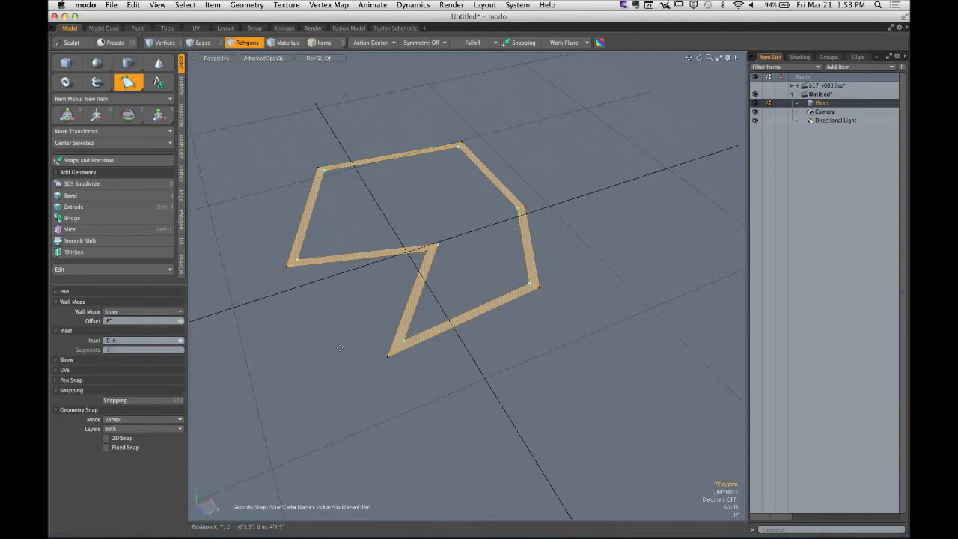
scroll(411, 347, "up", 6)
left_click_drag(412, 352, 385, 368, "alt+shift")
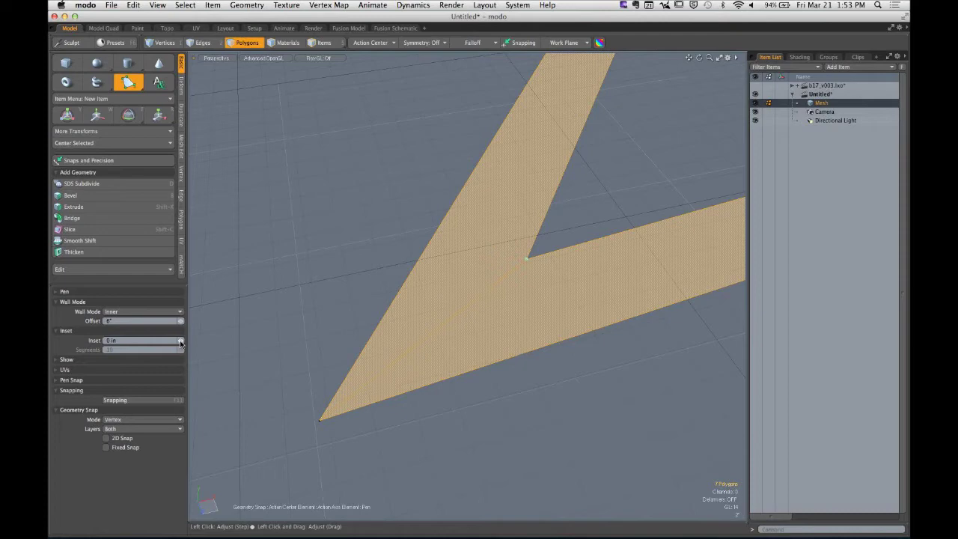
left_click_drag(180, 343, 214, 336)
left_click_drag(413, 251, 440, 349, "alt")
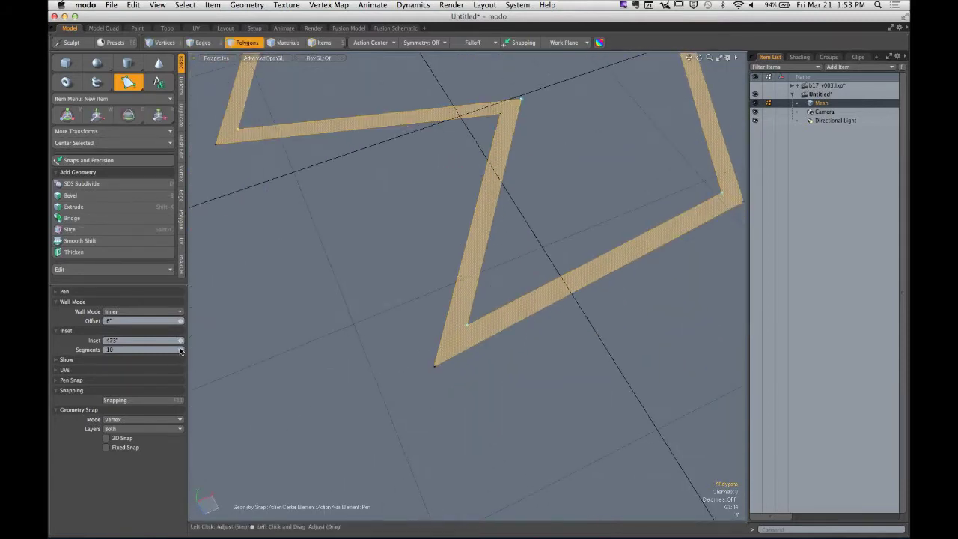
mouse_move(180, 340)
left_mouse_down()
mouse_move(155, 340)
mouse_move(186, 342)
left_mouse_up()
left_click_drag(506, 316, 460, 322, "ctrl+alt")
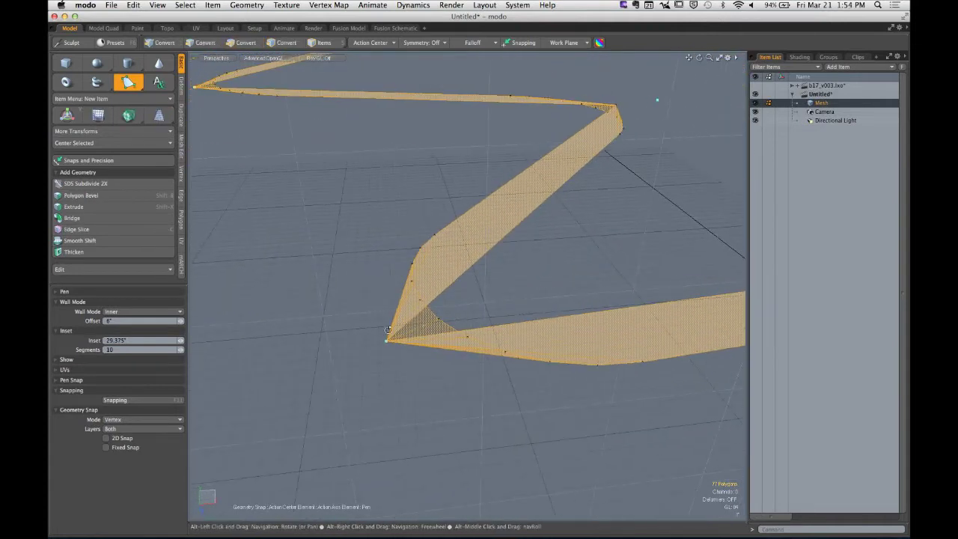
left_click_drag(180, 342, 162, 342)
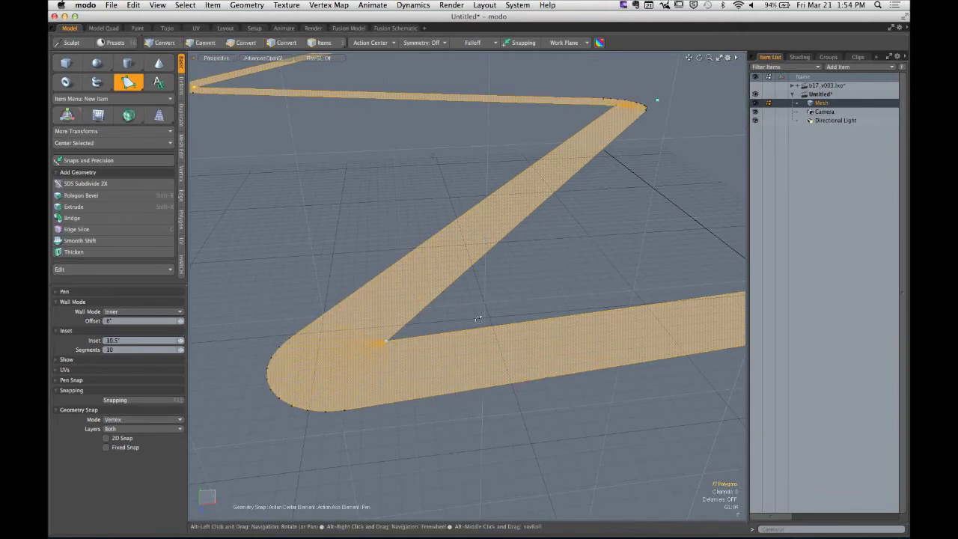
Finish the rounded wall outline and exit the Pen tool
left_click_drag(426, 329, 468, 366, "alt")
left_click_drag(467, 366, 420, 386, "ctrl+alt")
mouse_move(421, 386)
left_mouse_down("alt+shift")
mouse_move(417, 402)
mouse_move(421, 394)
left_mouse_up("alt+shift")
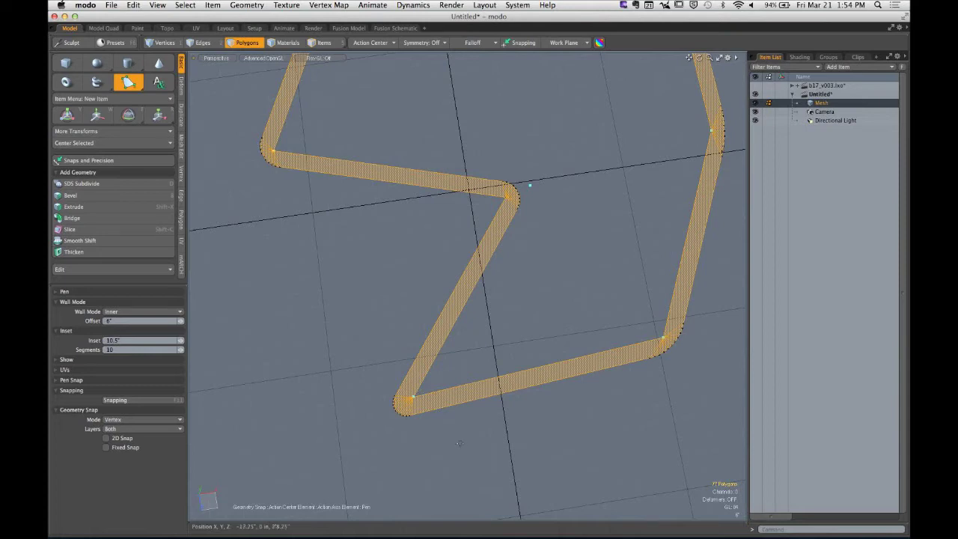
left_click_drag(418, 394, 547, 225, "alt+shift")
key("Escape")
key("Escape")
Select the fan of edges radiating across the wall's rounded lower-left corner and remove them
left_click_drag(561, 261, 487, 272, "alt")
key("2")
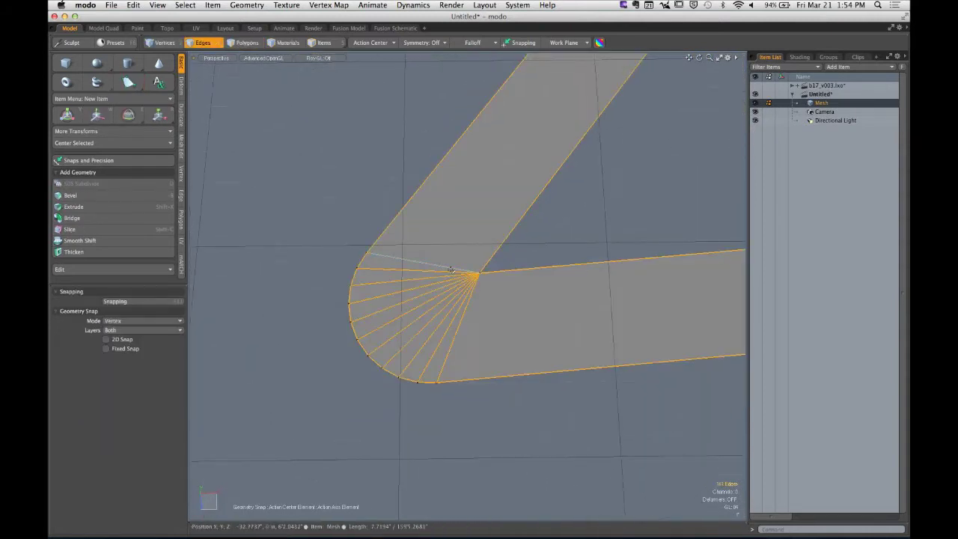
mouse_move(419, 254)
left_mouse_down()
mouse_move(405, 303)
mouse_move(502, 327)
left_mouse_up()
left_click(438, 305, "shift")
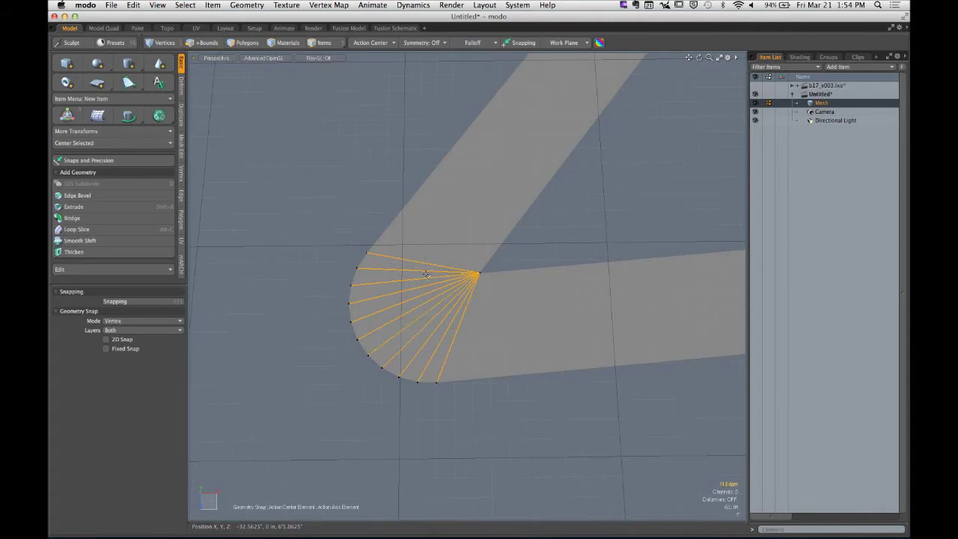
left_click(181, 197)
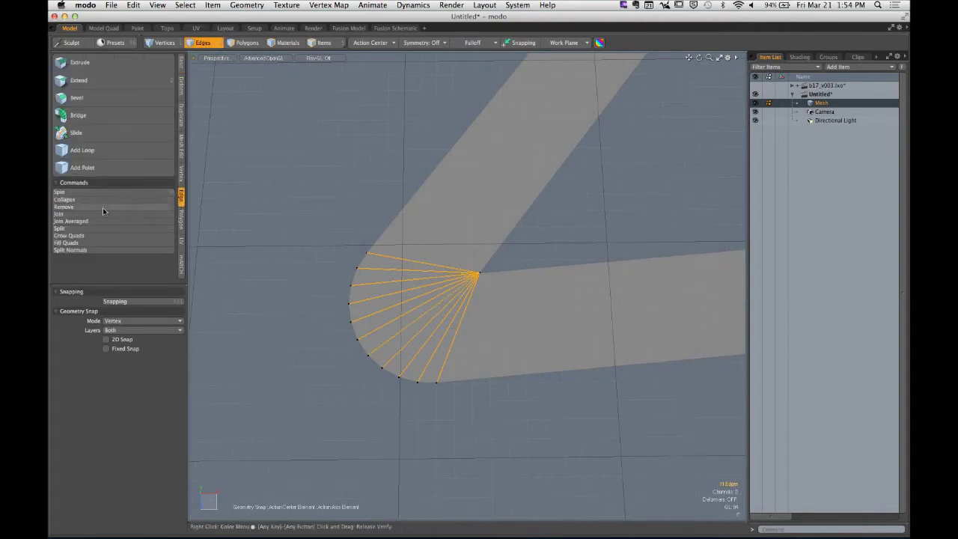
left_click(102, 207)
left_click(567, 149)
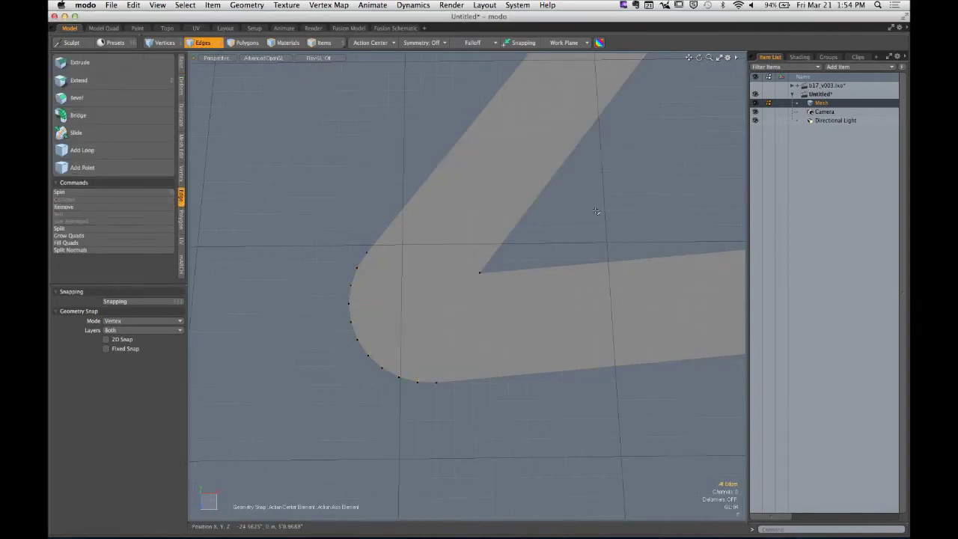
left_click_drag(585, 213, 518, 220, "ctrl+alt")
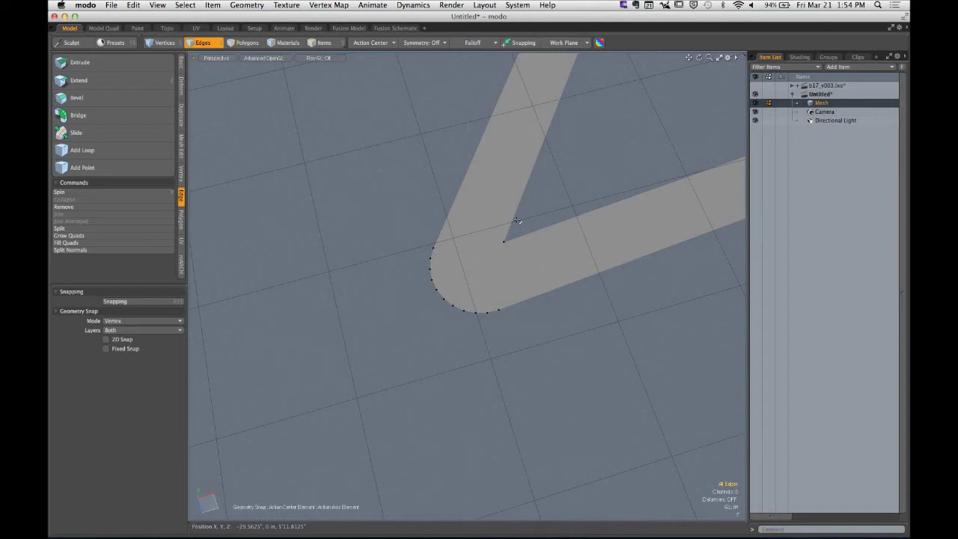
Select all connected polygons of the rounded wall and delete them
left_click_drag(511, 197, 442, 263, "ctrl+alt")
key("3")
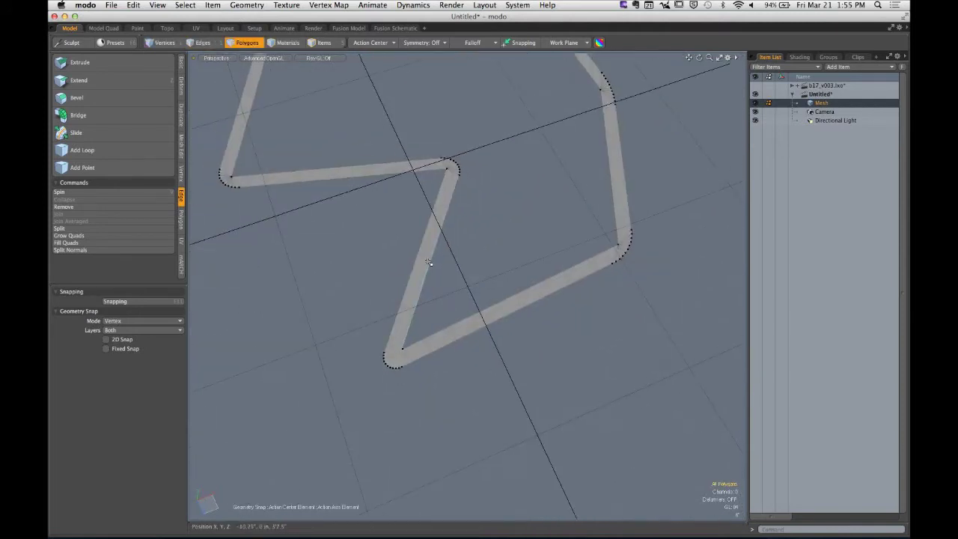
left_click(428, 261)
double_click(427, 261)
key("Delete")
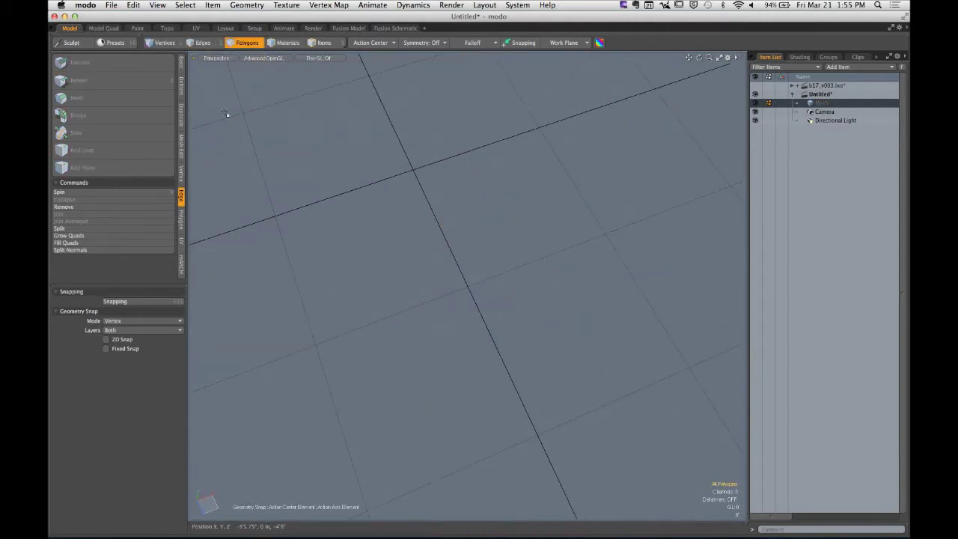
Draw a new closed wall outline around the origin with the Pen tool by placing five corners
left_click(181, 62)
left_click(128, 81)
left_click_drag(523, 235, 485, 233, "alt")
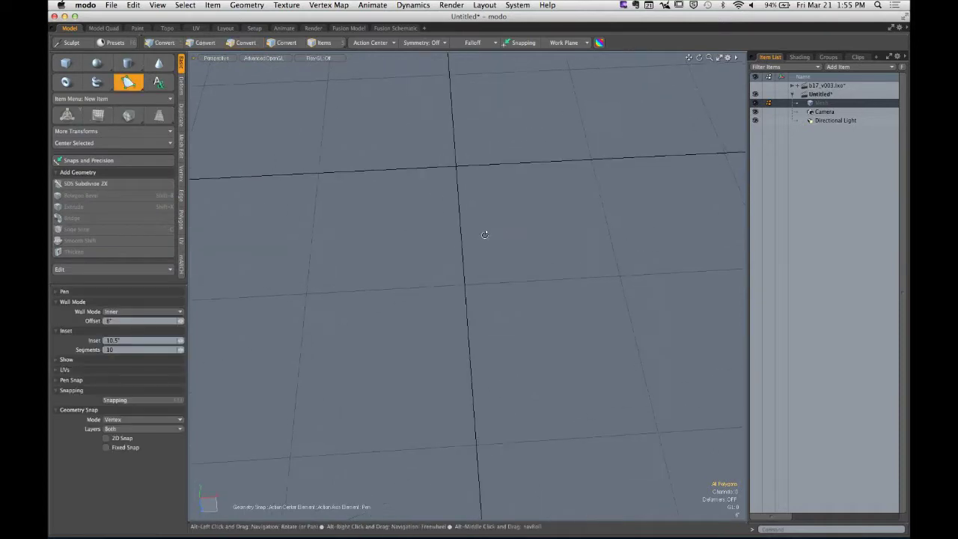
left_click(366, 165)
left_click(559, 120)
left_click(634, 227)
left_click(581, 349)
left_click(316, 324)
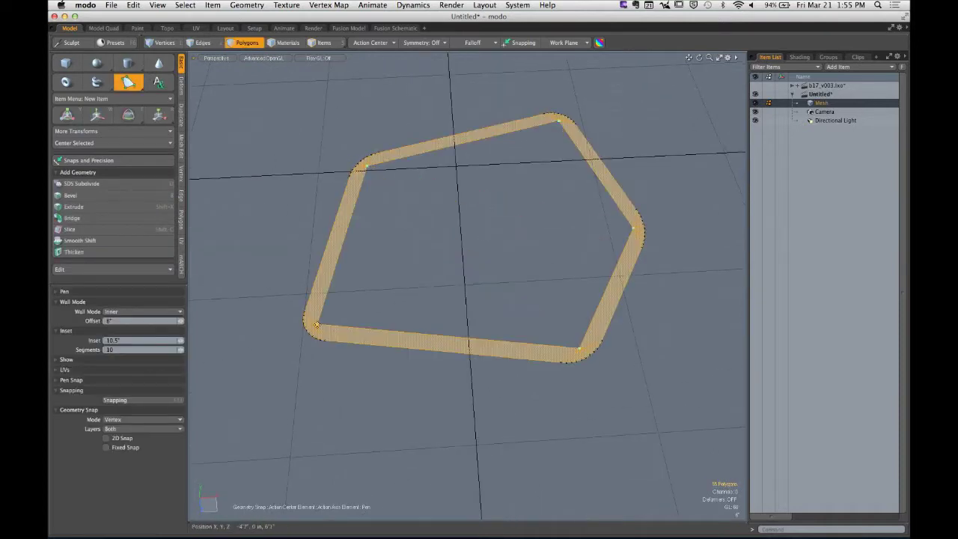
Set the wall's inset to 0 so that its corners are sharp
left_click(117, 341)
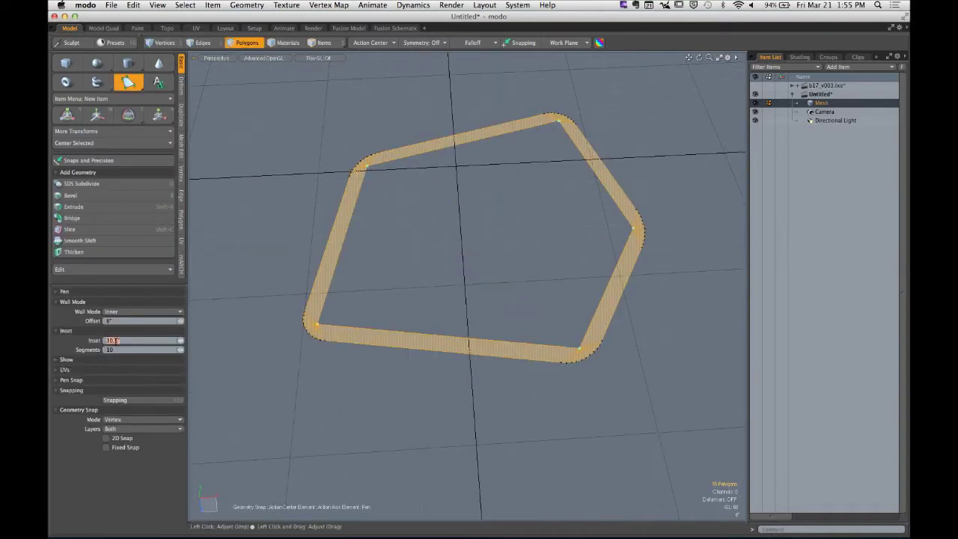
type("0")
key("Return")
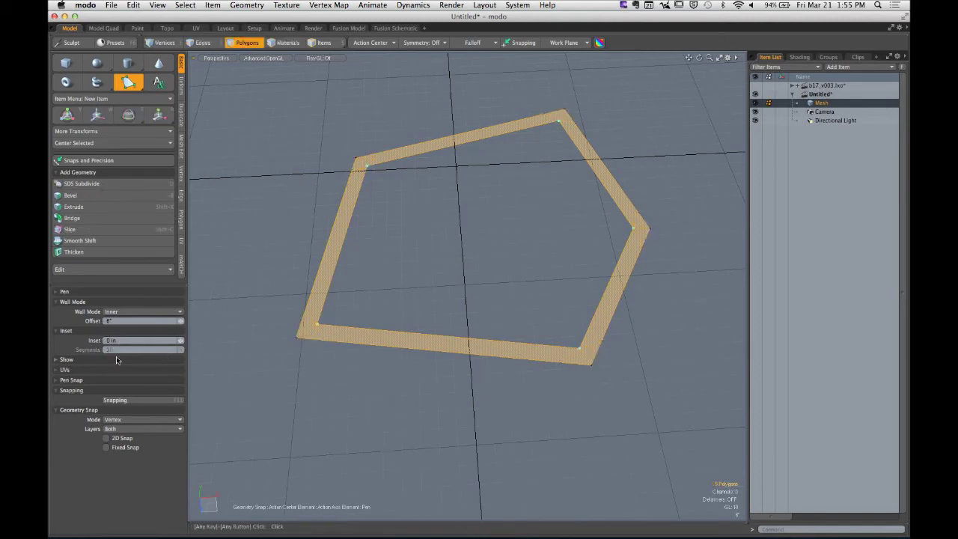
Turn on Show Angles and Show Handles for the wall outline and select its upper-left inner corner
left_click(72, 331)
left_click(75, 342)
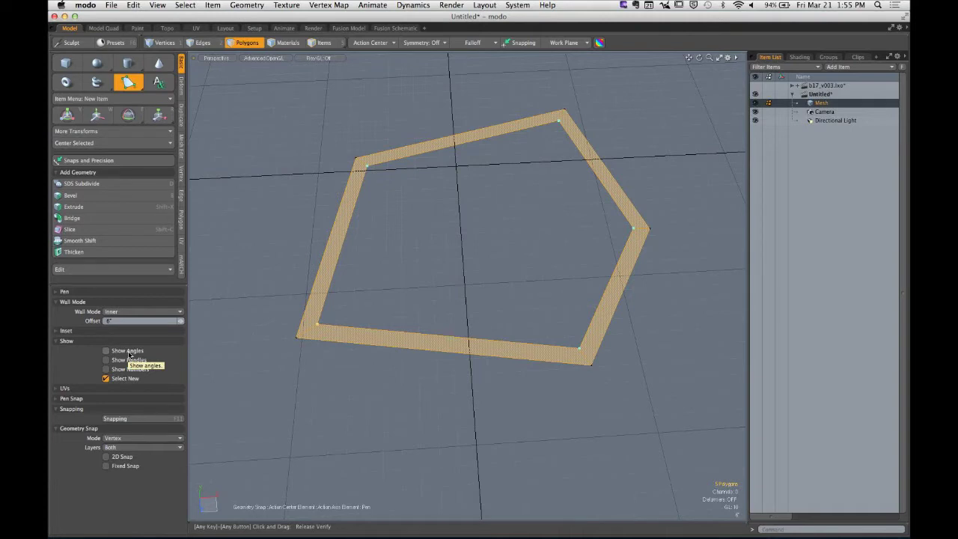
left_click(106, 351)
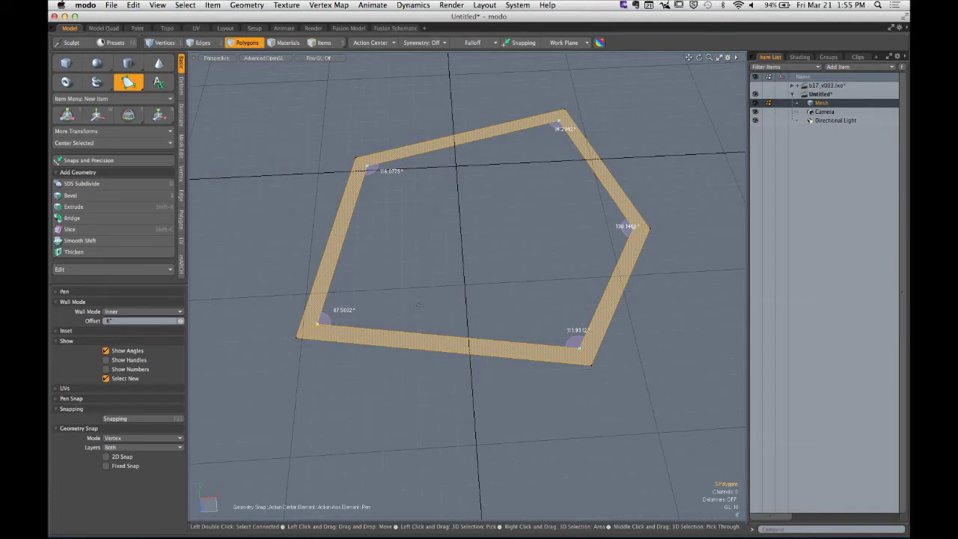
left_click(106, 360)
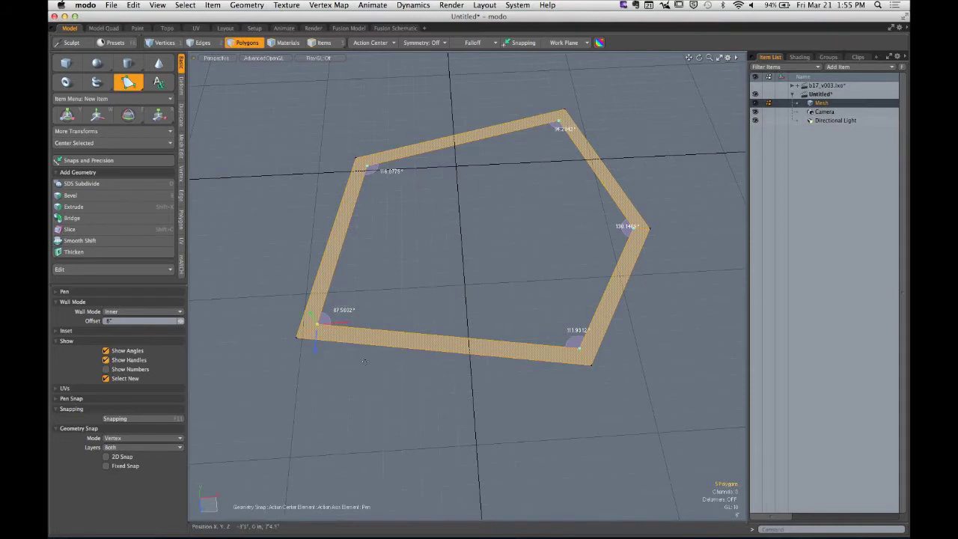
key("ctrl")
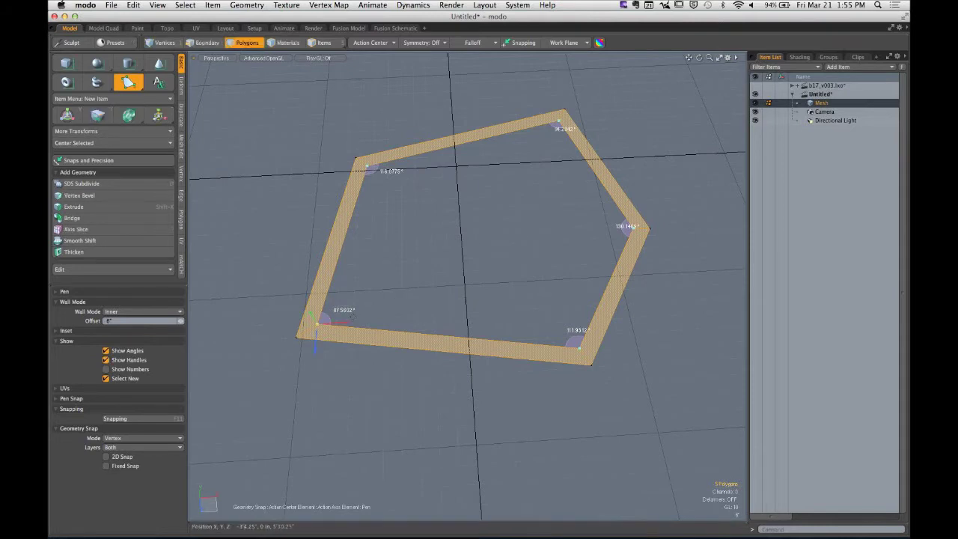
left_click_drag(351, 316, 343, 337, "alt")
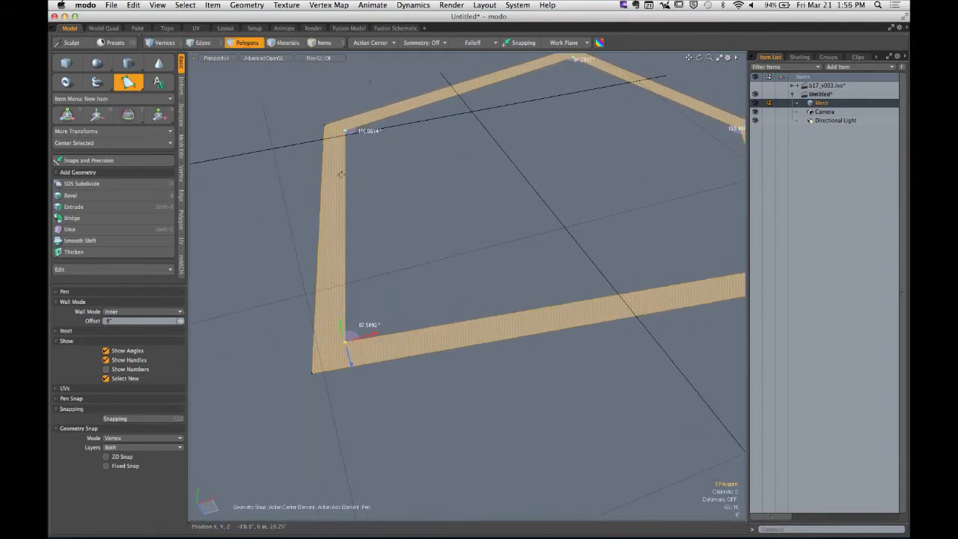
left_click(344, 132)
Turn off Show Angles and Show Handles and turn on Show Numbers for the wall outline
left_click(127, 359)
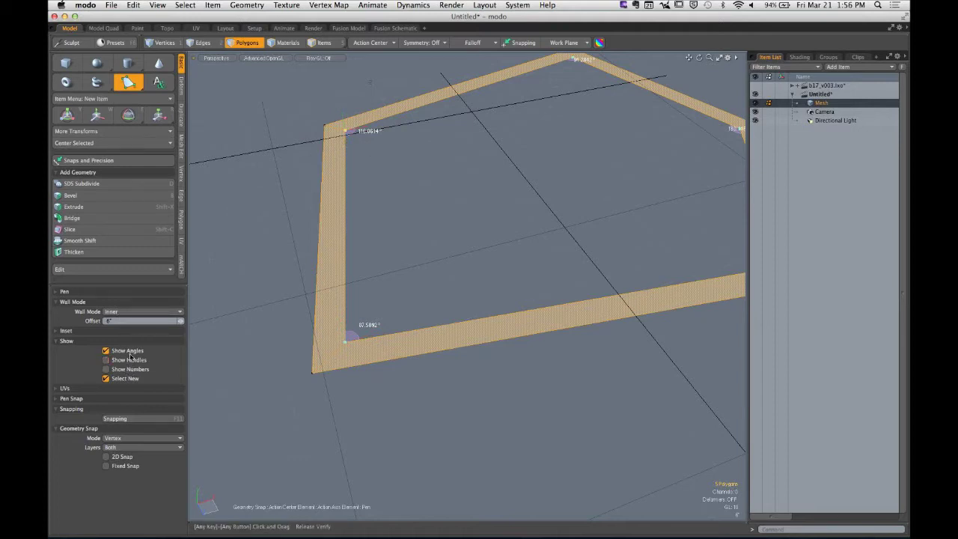
left_click(128, 351)
left_click(132, 369)
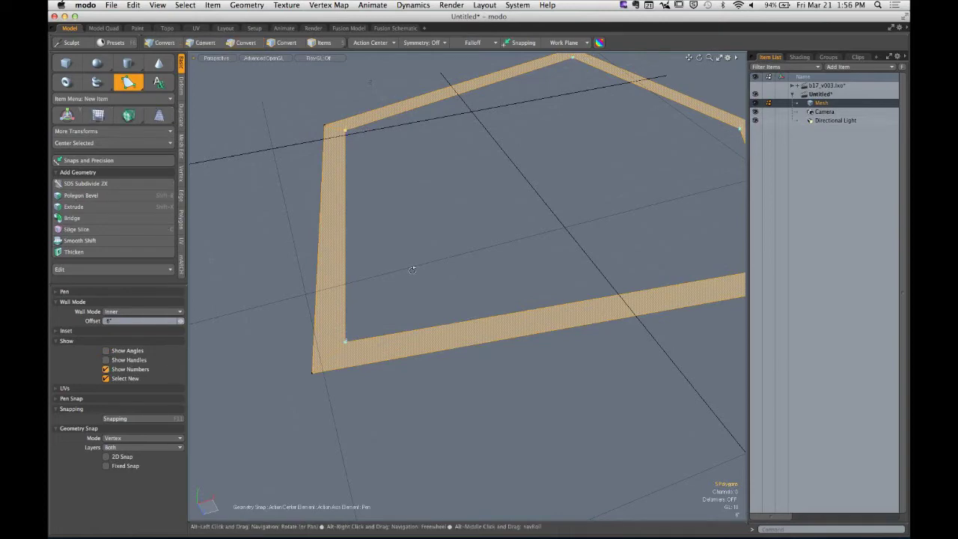
mouse_move(346, 341)
left_mouse_down("ctrl+alt")
mouse_move(464, 336)
mouse_move(364, 340)
left_mouse_up("ctrl+alt")
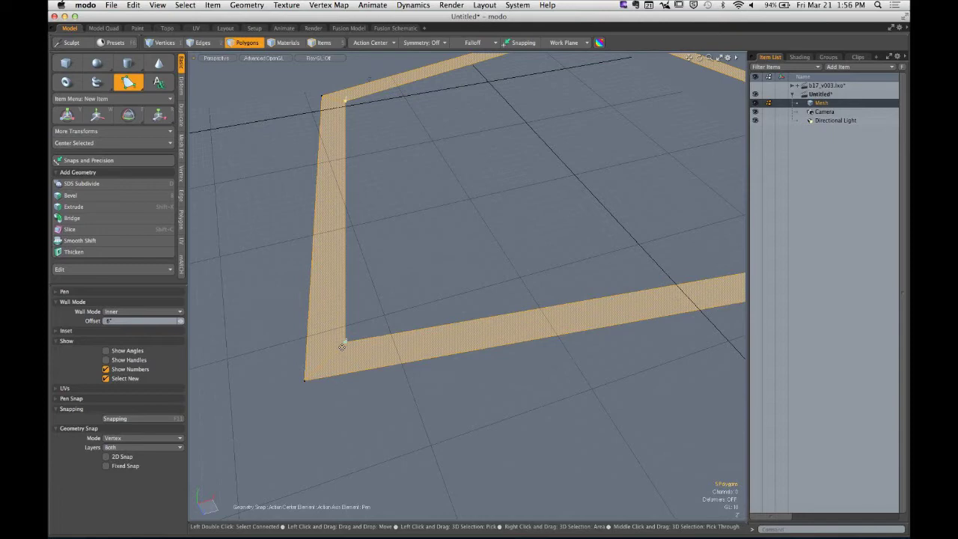
Turn off Show Numbers and expand the Pen Snap options in place of the Show options
key("ctrl")
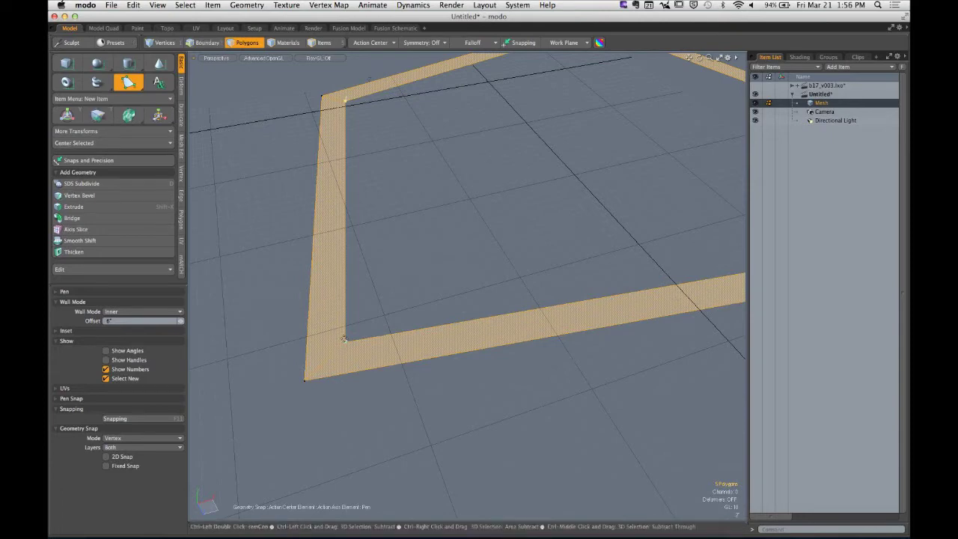
left_click_drag(344, 339, 430, 300, "alt")
left_click_drag(431, 299, 412, 316, "ctrl+alt")
left_click(105, 369)
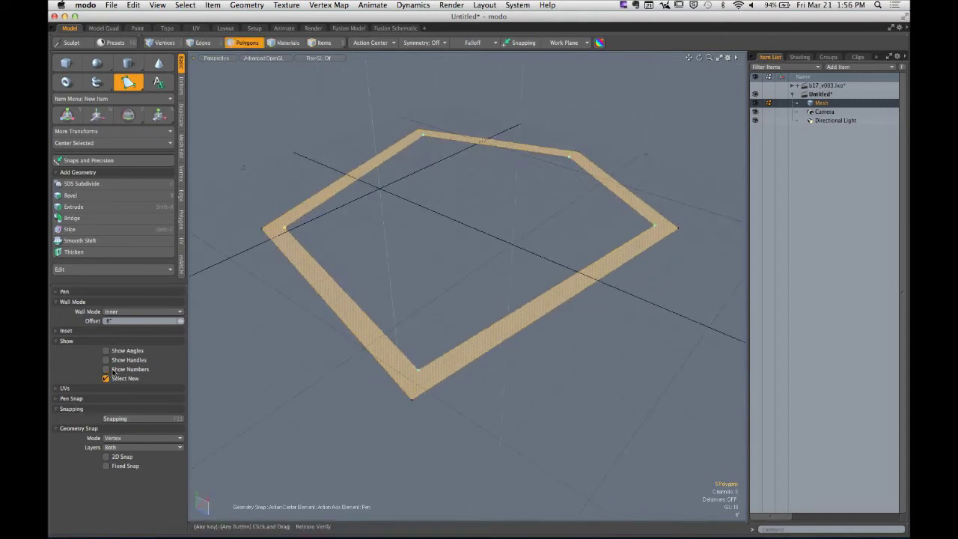
left_click(66, 341)
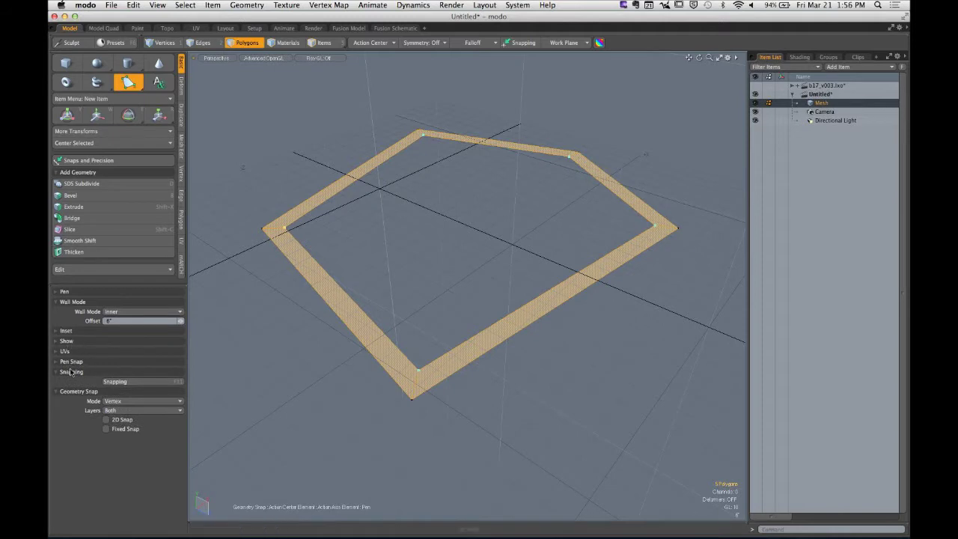
left_click(92, 363)
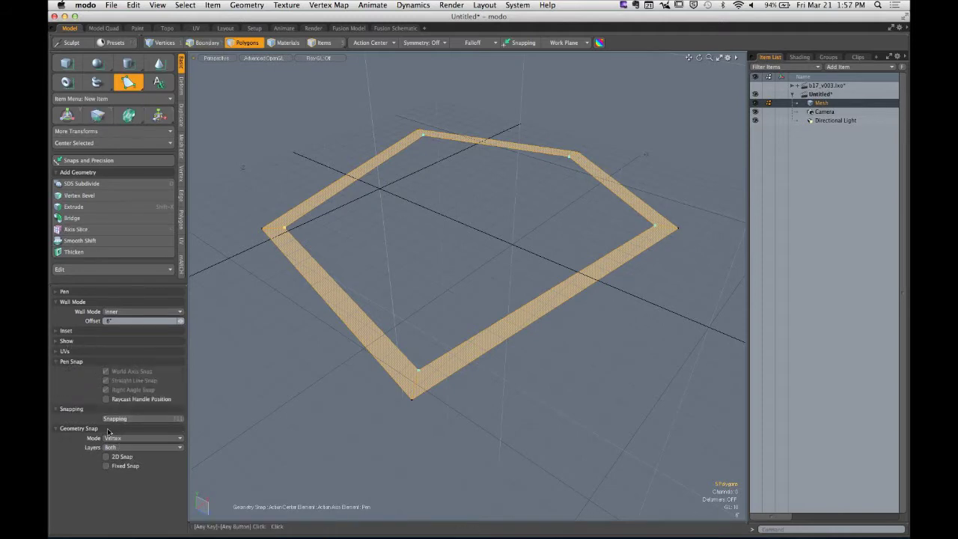
left_click_drag(417, 213, 424, 272, "alt")
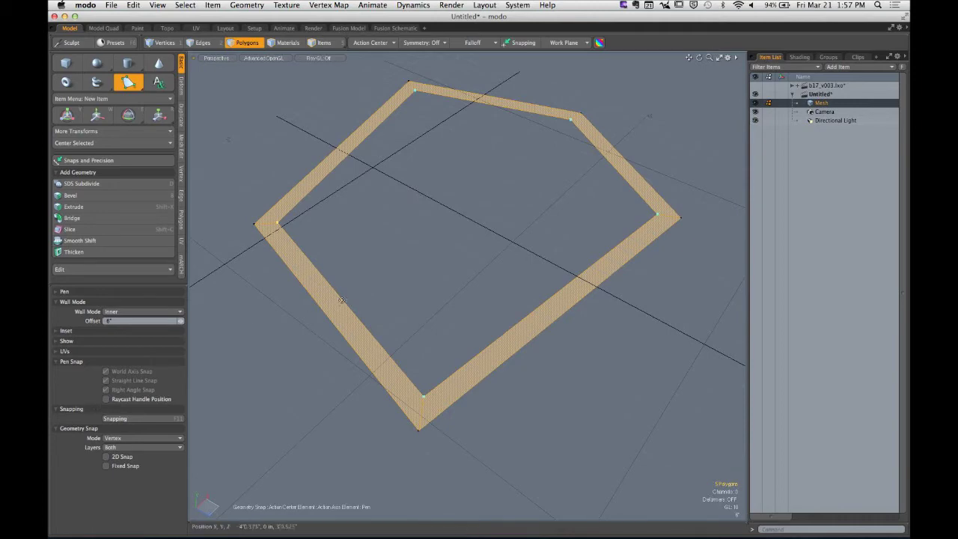
Toggle Snapping on and off repeatedly to compare how it affects the Pen Snap options
key("x")
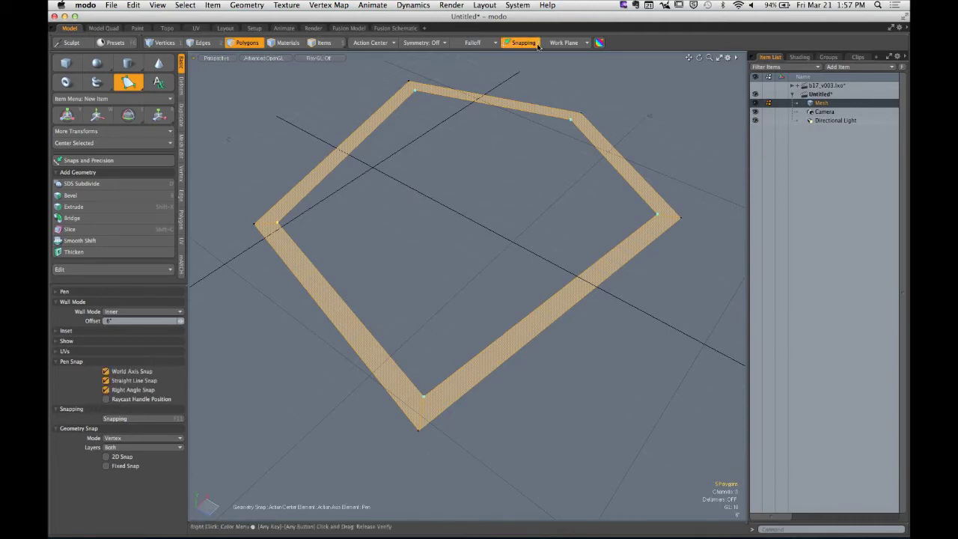
key("ctrl")
left_click(522, 46)
left_click(523, 46)
left_click(523, 47)
left_click(527, 46)
left_click(527, 48)
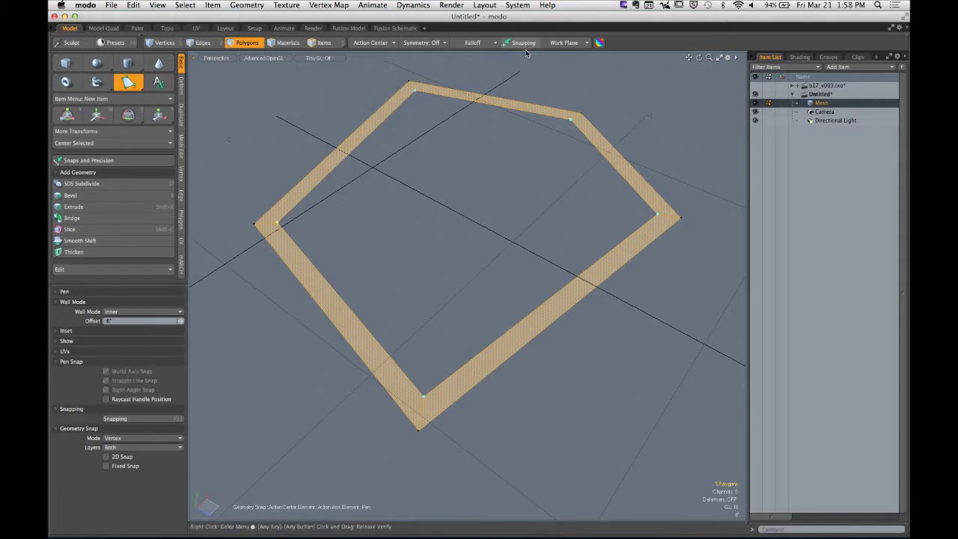
left_click(527, 47)
left_click(527, 47)
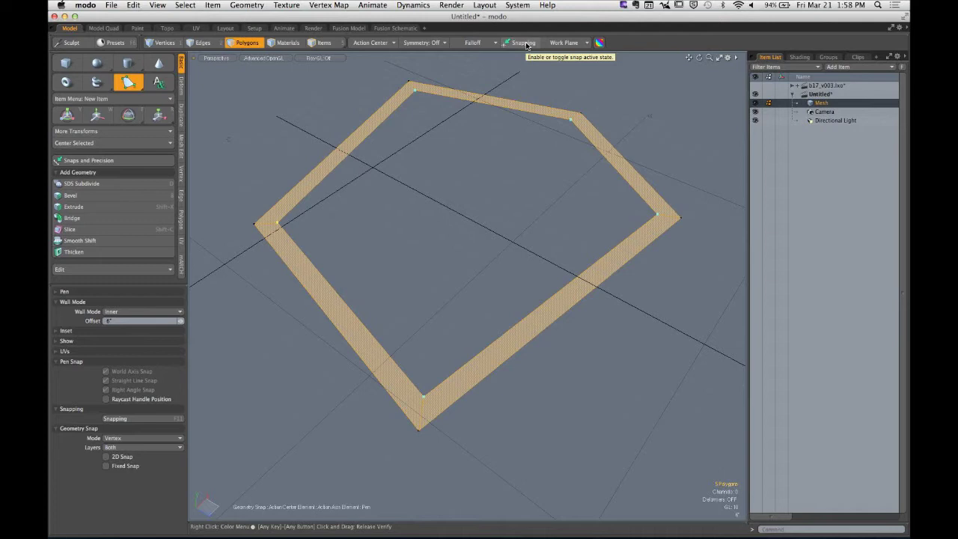
key("ctrl")
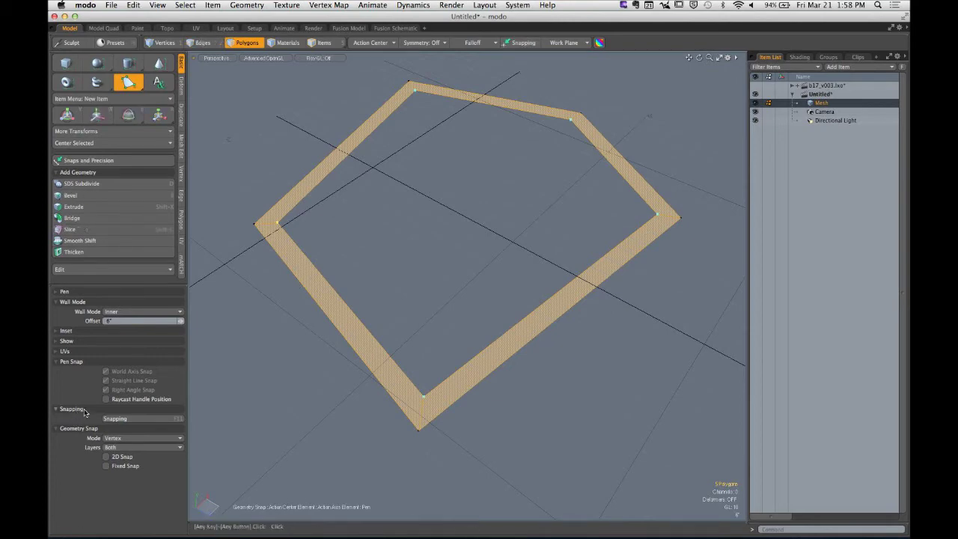
Open the full Snapping settings to view the snapping modes and constraints, and close them again
left_click(114, 419)
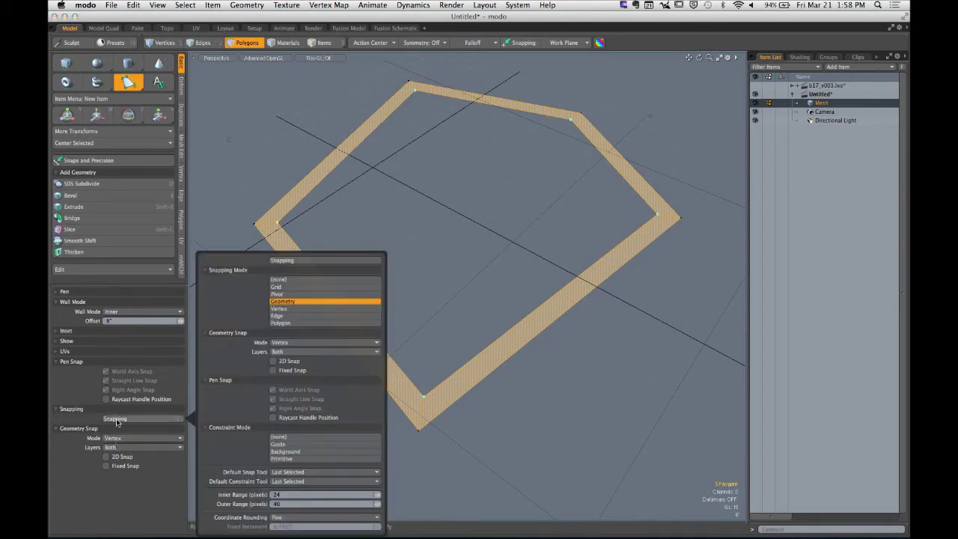
key("ctrl")
left_click(129, 420)
left_click(129, 420)
left_click(129, 419)
left_click(129, 419)
left_click(129, 420)
left_click(129, 420)
left_click(129, 423)
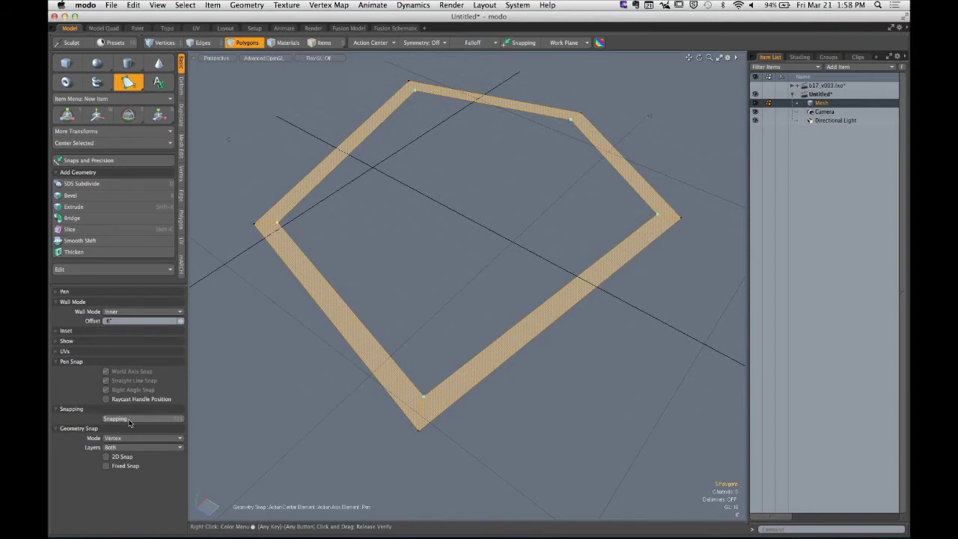
left_click(129, 422)
left_click(129, 423)
Enable Snapping and collapse the Snapping and Geometry Snap sections of the tool properties
left_click(505, 43)
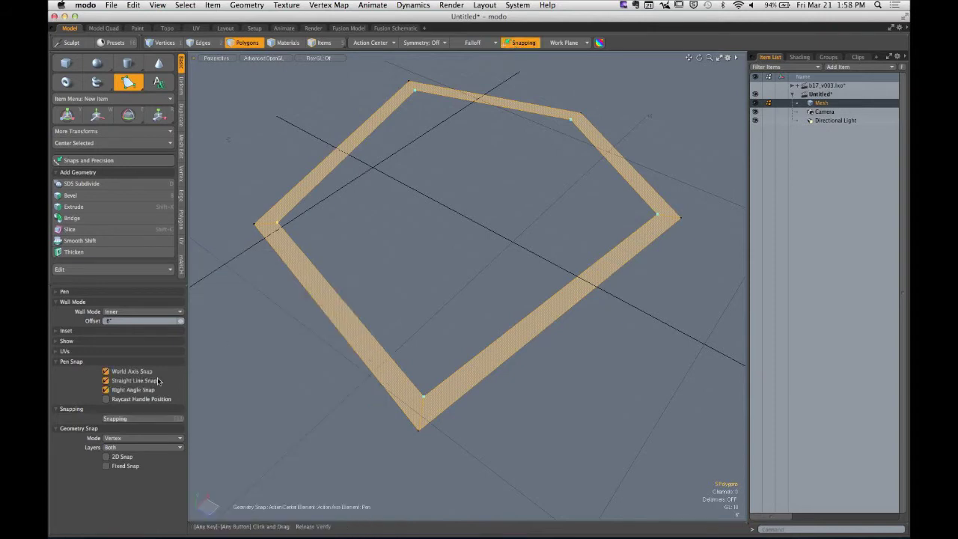
left_click(71, 409)
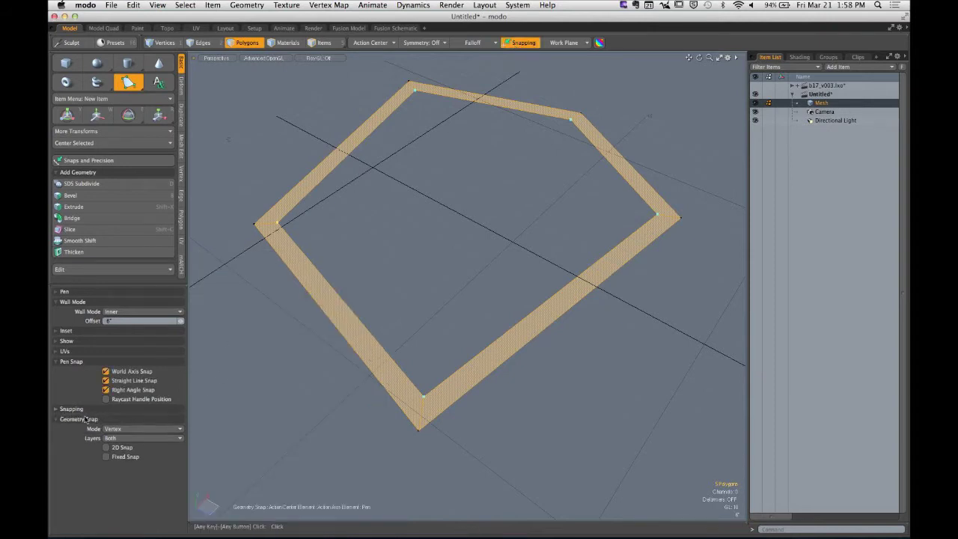
left_click(83, 419)
key("ctrl")
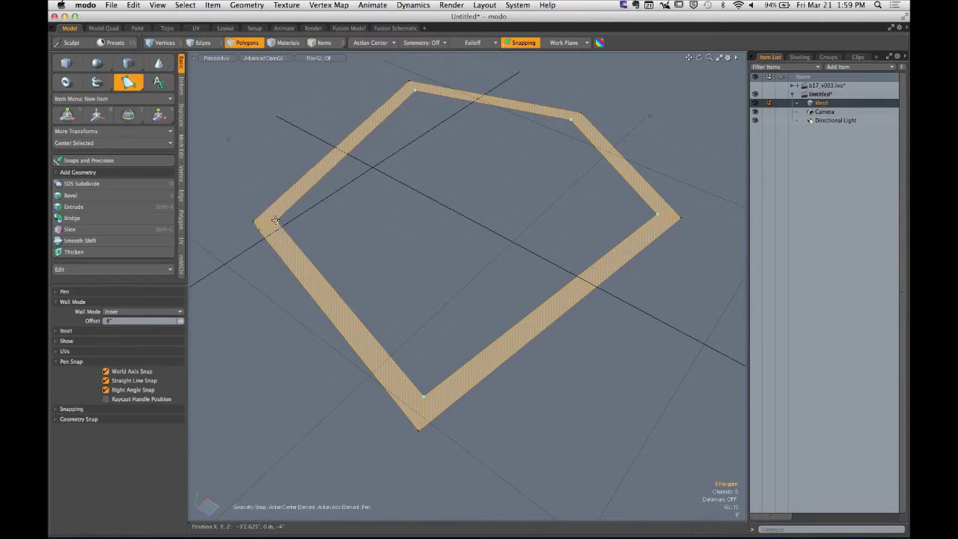
Add a sixth corner to the wall outline between its left and upper corners and pull it outward
left_click(271, 184)
left_click_drag(271, 184, 234, 153)
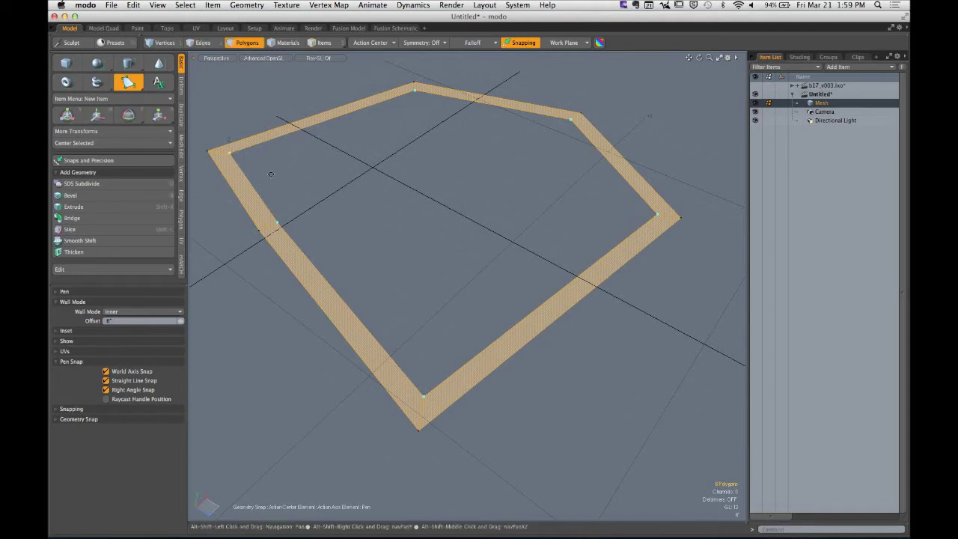
left_click_drag(285, 177, 316, 193, "alt+shift")
scroll(324, 188, "up", 1)
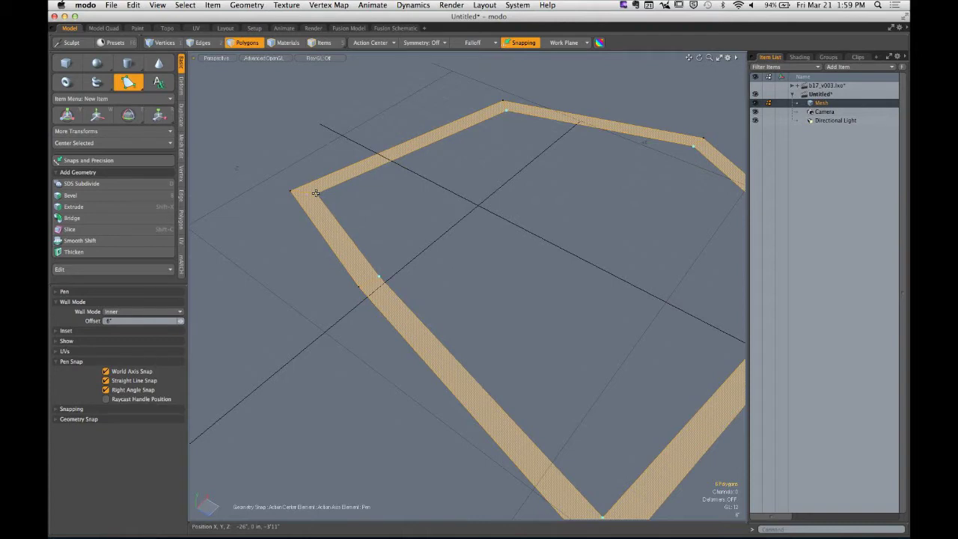
left_click_drag(316, 193, 316, 193)
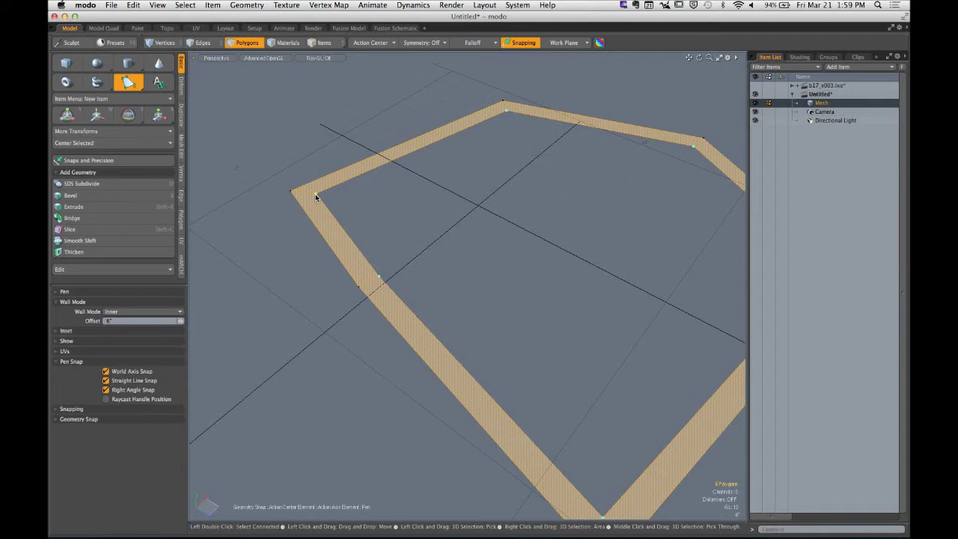
Move the added corner in and out relative to its neighbours to test the Pen Snap alignments
left_click_drag(315, 196, 300, 172)
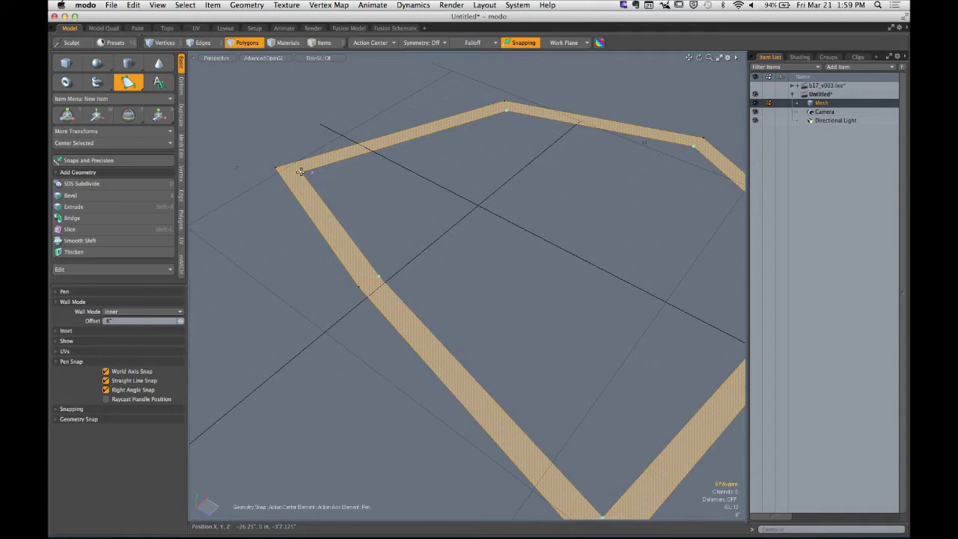
left_click_drag(300, 171, 458, 213)
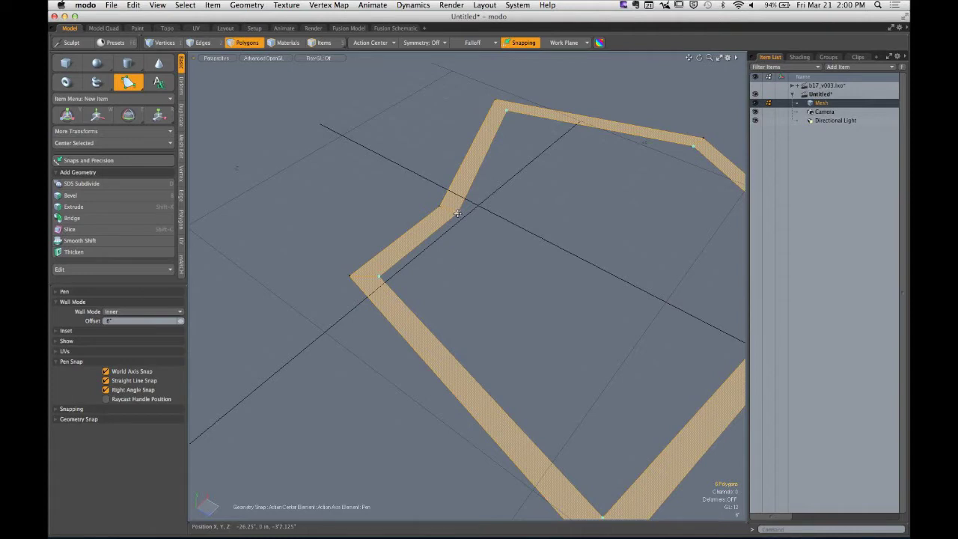
left_click_drag(457, 212, 310, 206)
left_click_drag(329, 176, 385, 204)
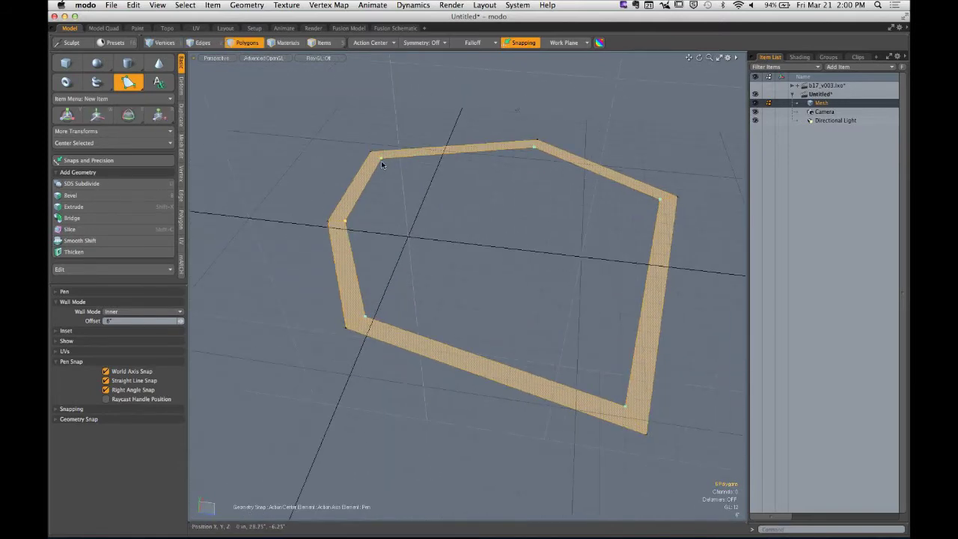
Reshape the far side of the wall outline by moving its corners with the Pen snaps active
left_click_drag(381, 160, 448, 165)
left_click_drag(465, 208, 449, 282, "alt")
left_click_drag(364, 99, 420, 146)
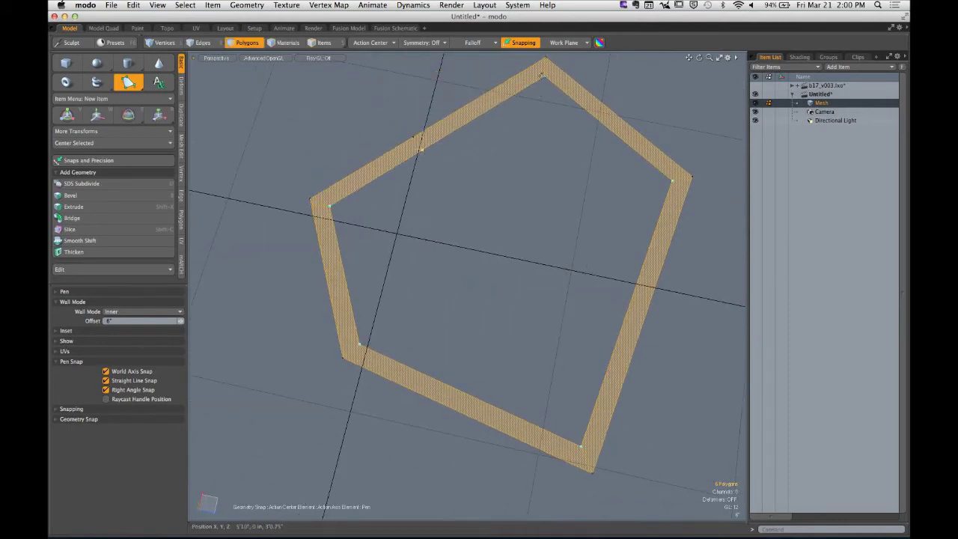
left_click_drag(544, 76, 542, 136)
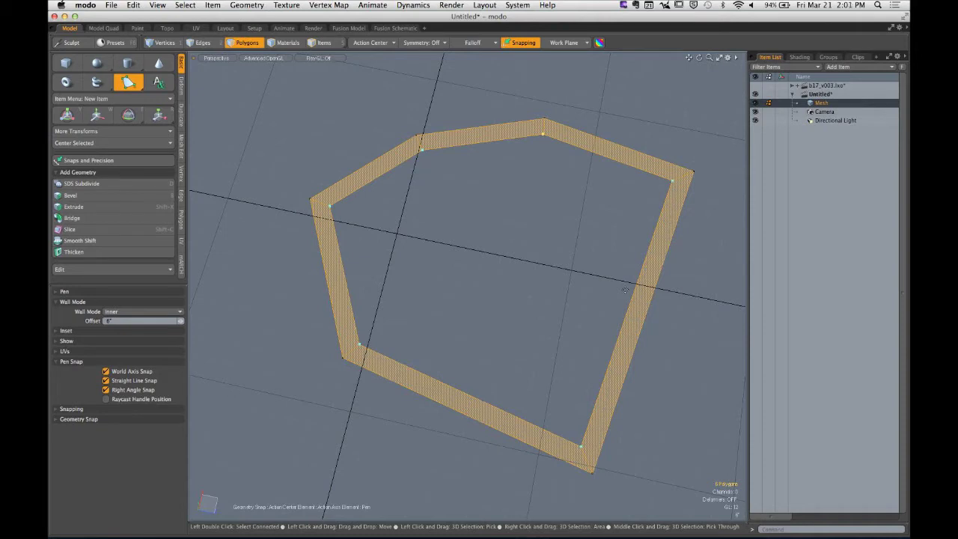
Drop the Pen tool, turn off Snapping and deselect the wall polygons
key("space")
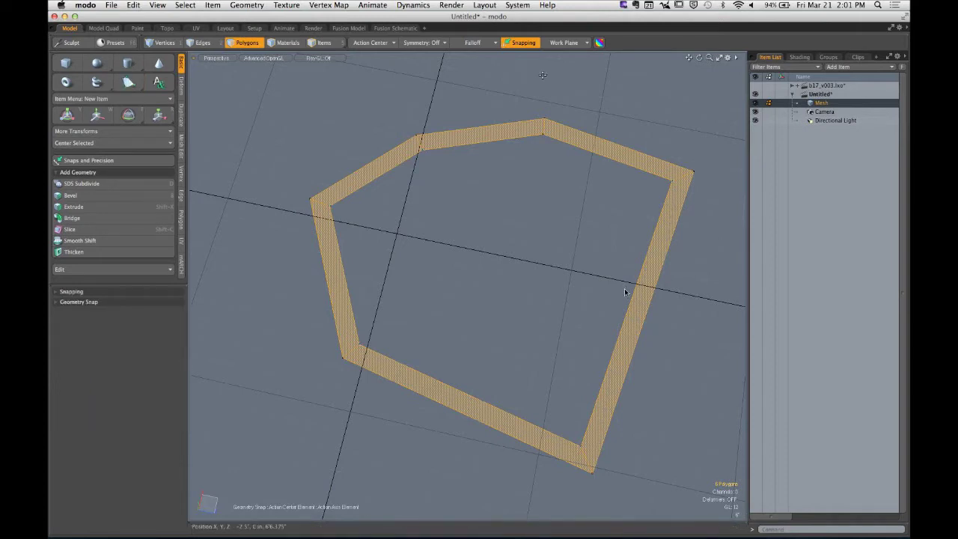
key("x")
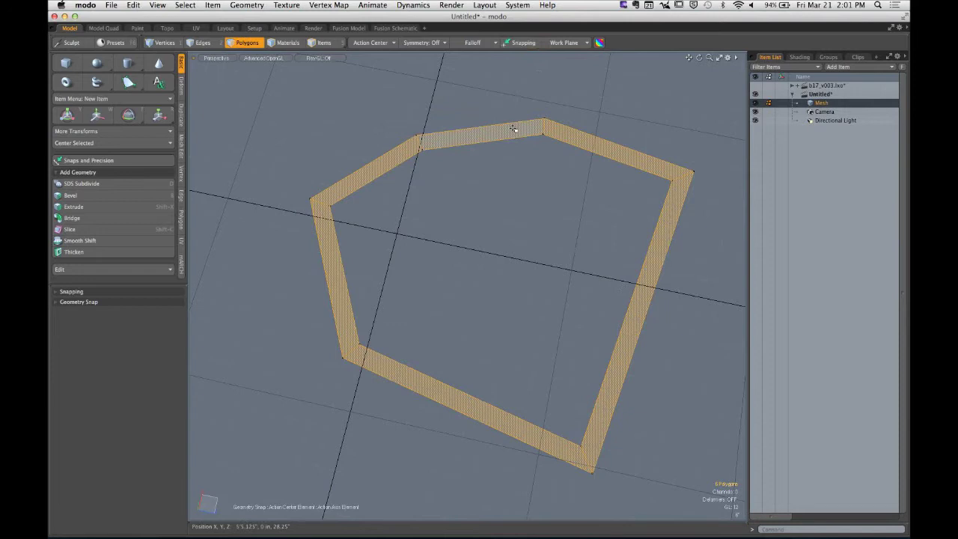
left_click(514, 220)
Select all connected polygons of the six-cornered wall and delete them
left_click_drag(500, 271, 472, 271, "alt")
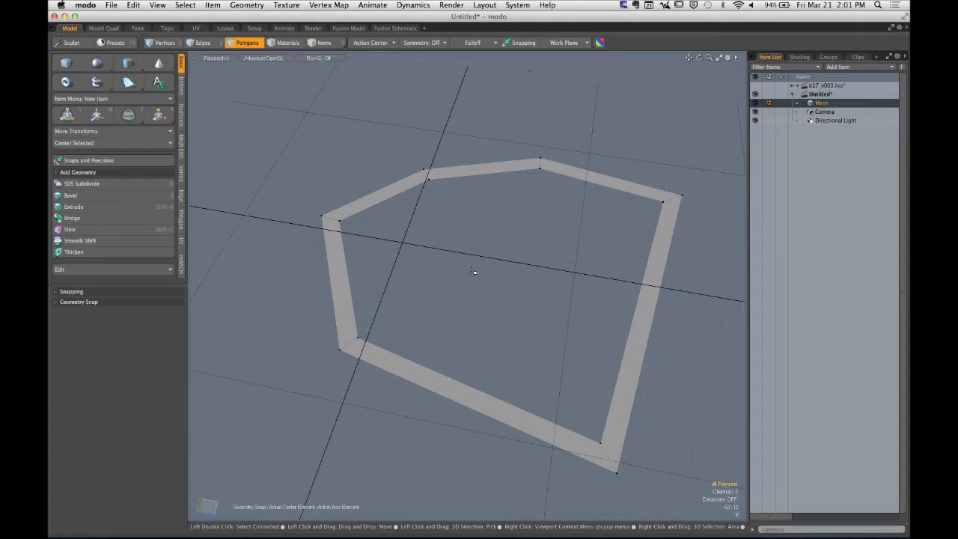
left_click_drag(472, 271, 541, 291, "alt")
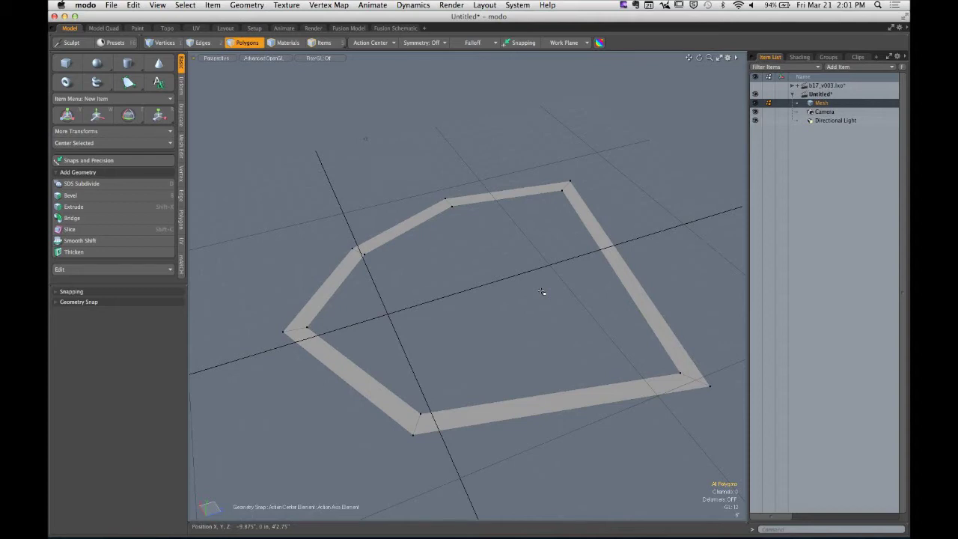
left_click_drag(542, 292, 512, 371, "alt")
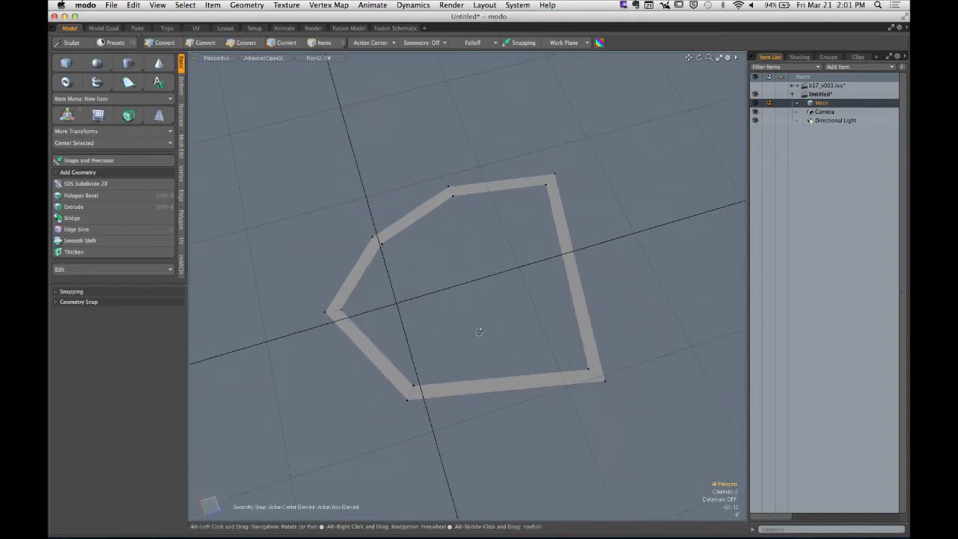
double_click(506, 382)
key("Delete")
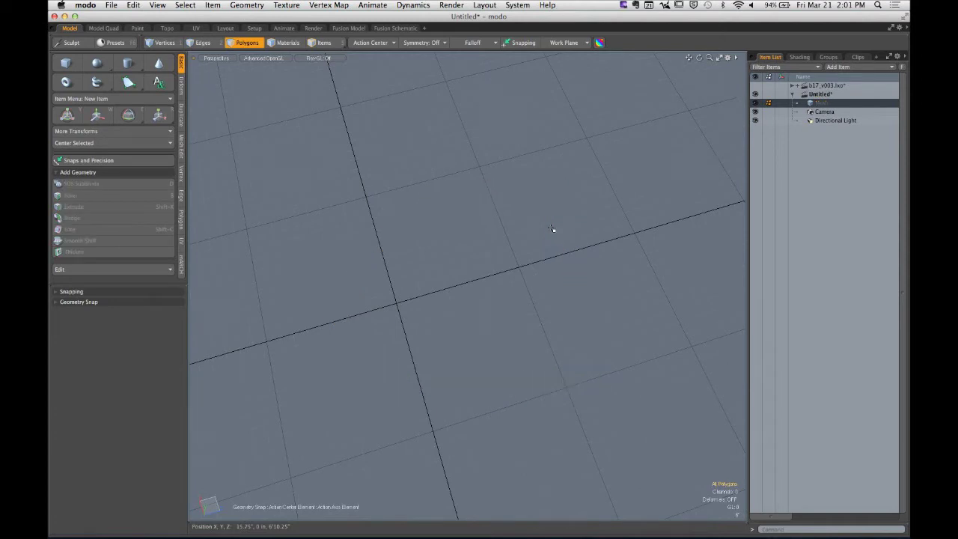
Draw a five-cornered inner wall with the Pen tool and Snapping on, rectangular with one pointed side, using a 6" offset
left_click_drag(545, 229, 424, 290, "alt")
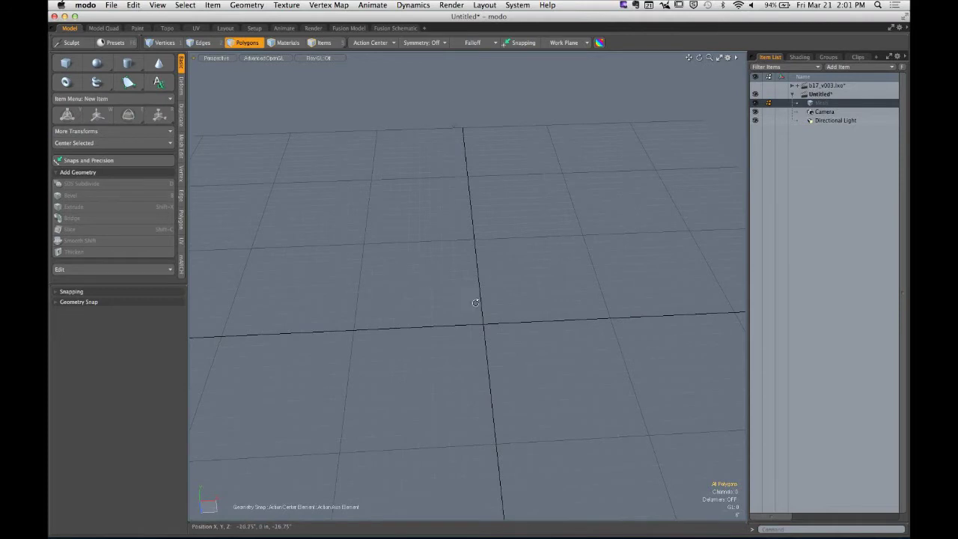
left_click_drag(424, 291, 405, 254, "alt")
left_click(128, 83)
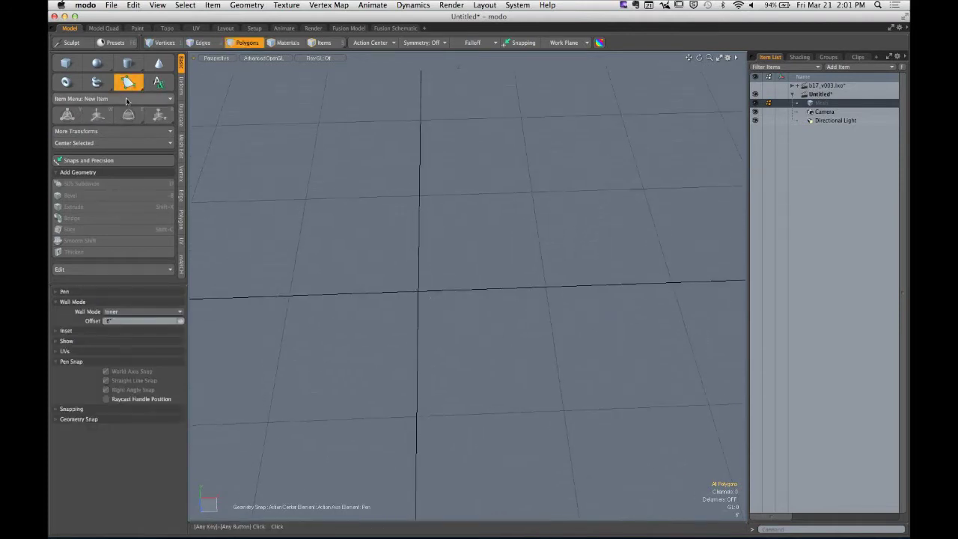
left_click(523, 45)
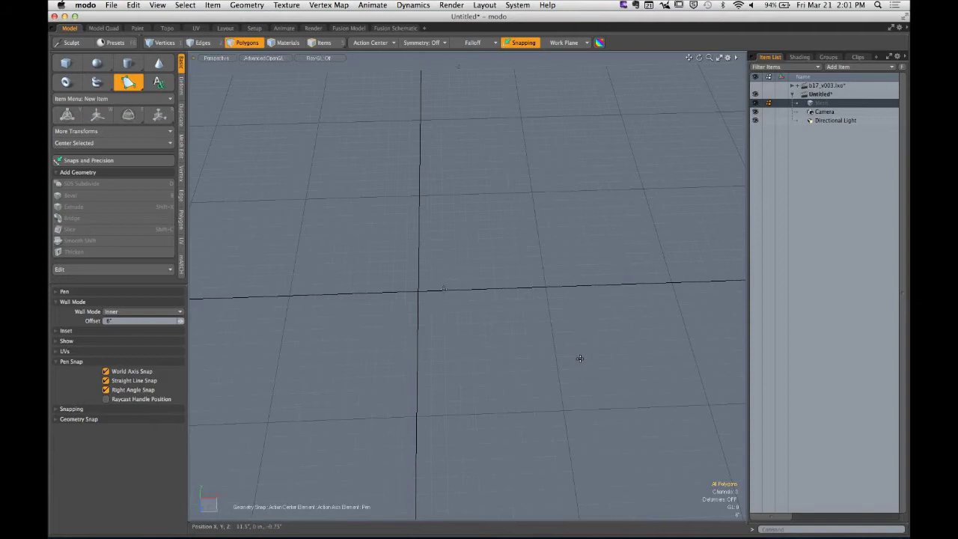
left_click_drag(416, 304, 471, 332, "alt")
left_click(320, 307)
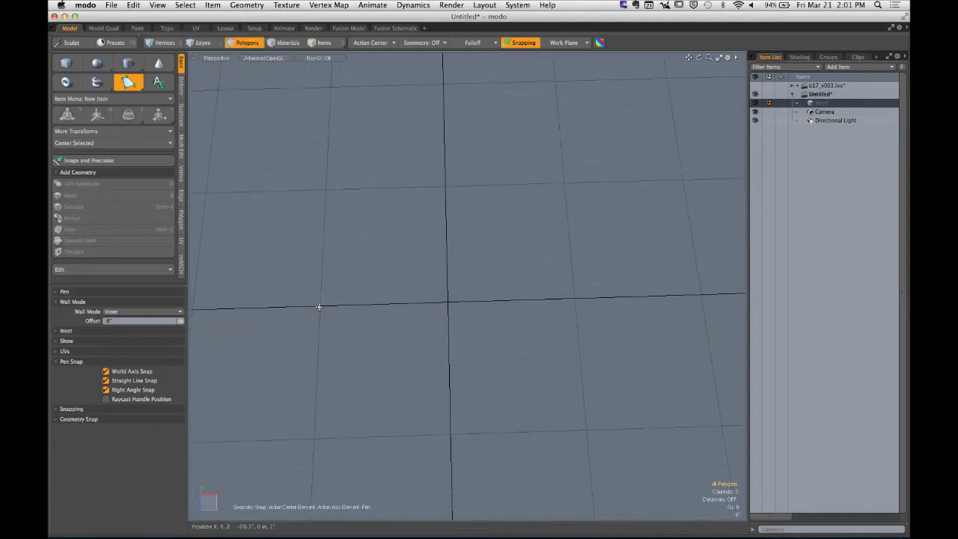
left_click_drag(332, 185, 330, 88)
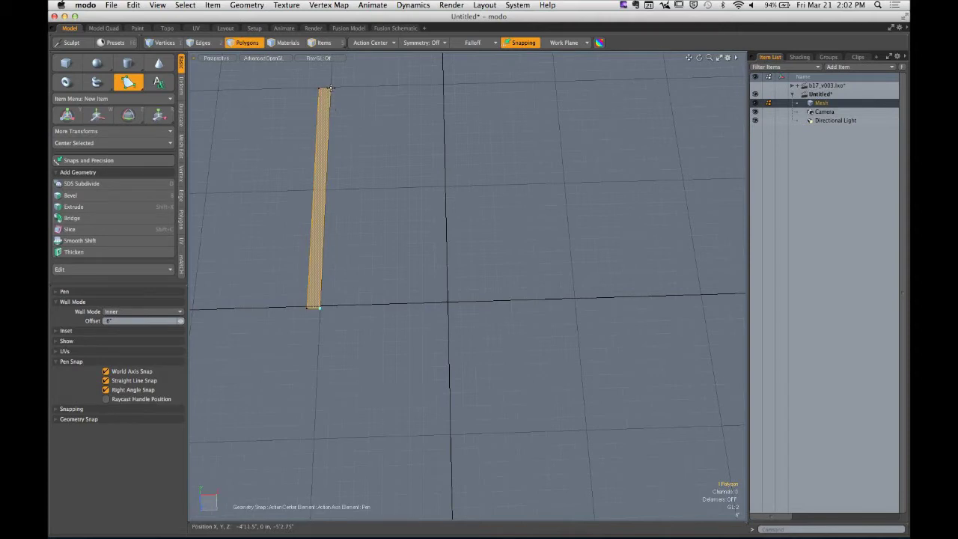
left_click(554, 80)
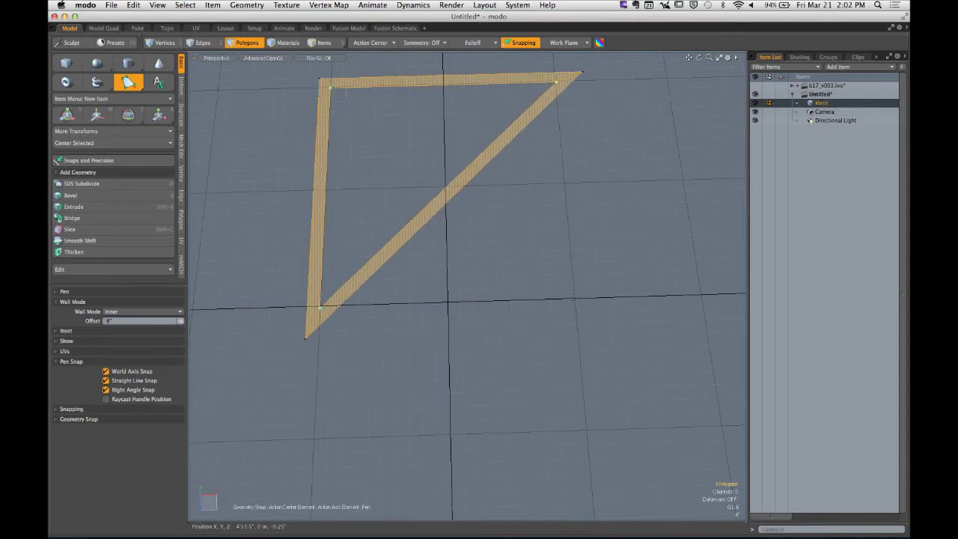
left_click(576, 298)
left_click_drag(500, 346, 491, 368)
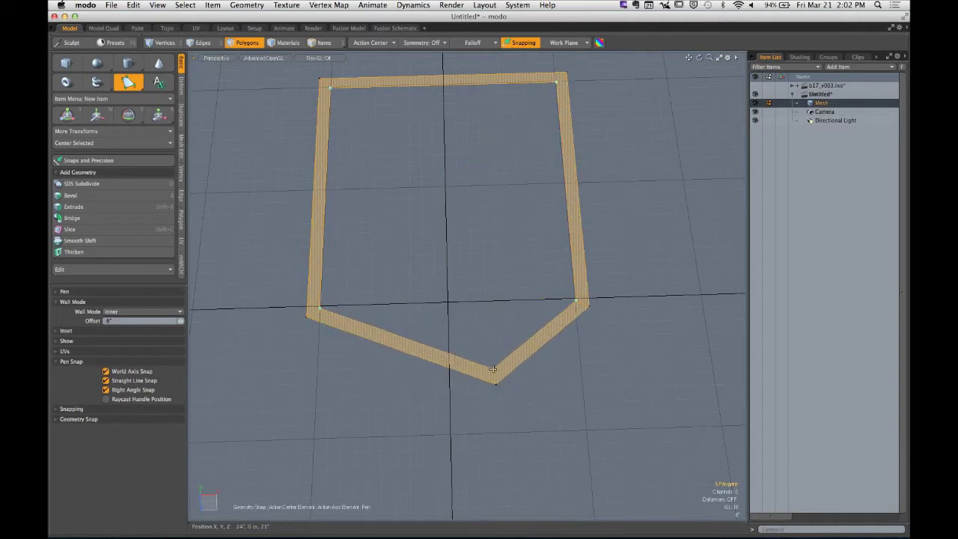
Finish the five-cornered wall by dropping the Pen tool and clearing the polygon selection
left_click_drag(525, 320, 524, 331, "alt")
left_click_drag(573, 288, 520, 280, "alt")
key("space")
left_click(490, 298)
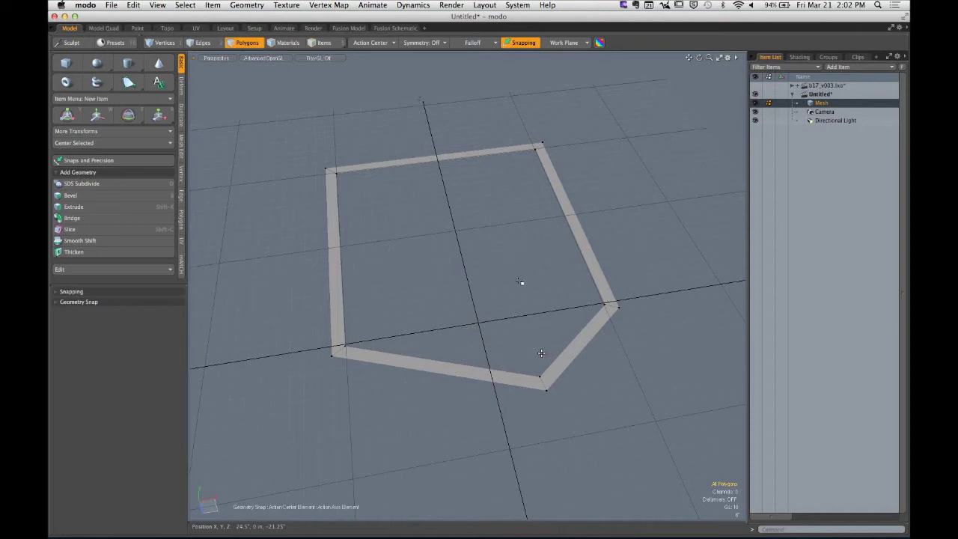
Undo the drawing of the five-cornered wall and the earlier wall's deletion
key("super+z")
key("super+z")
key("super+z")
key("super+z")
key("super+z")
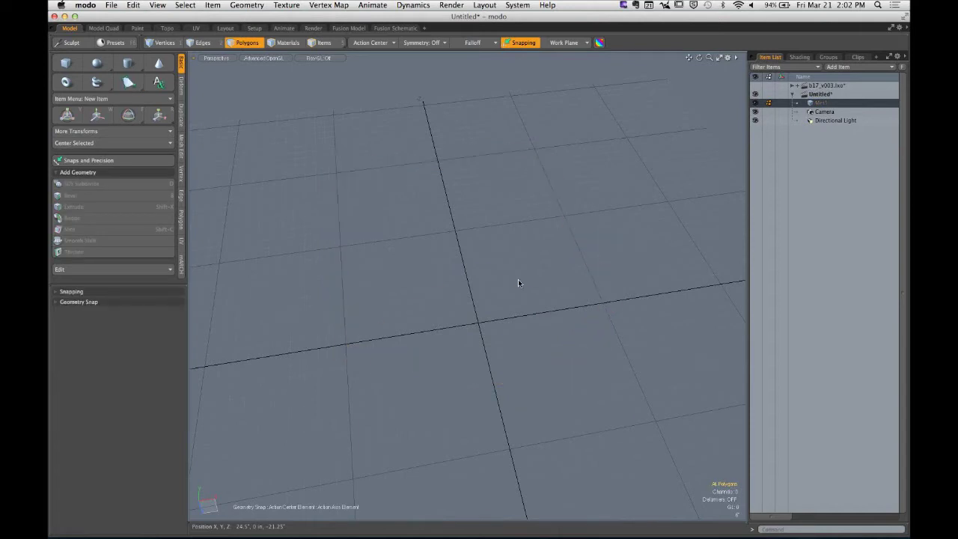
Delete the restored six-cornered wall together with its points, leaving the mesh empty
key("1")
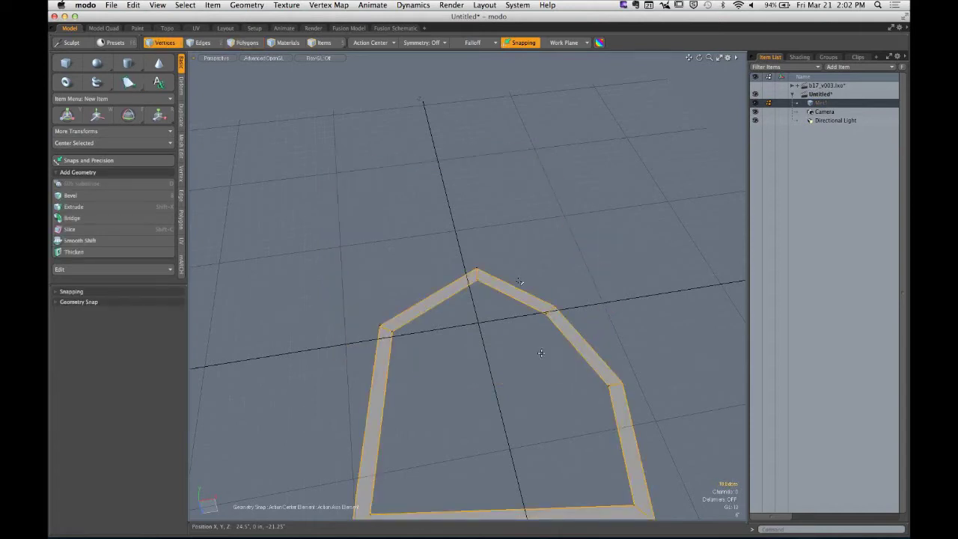
key("3")
key("BackSpace")
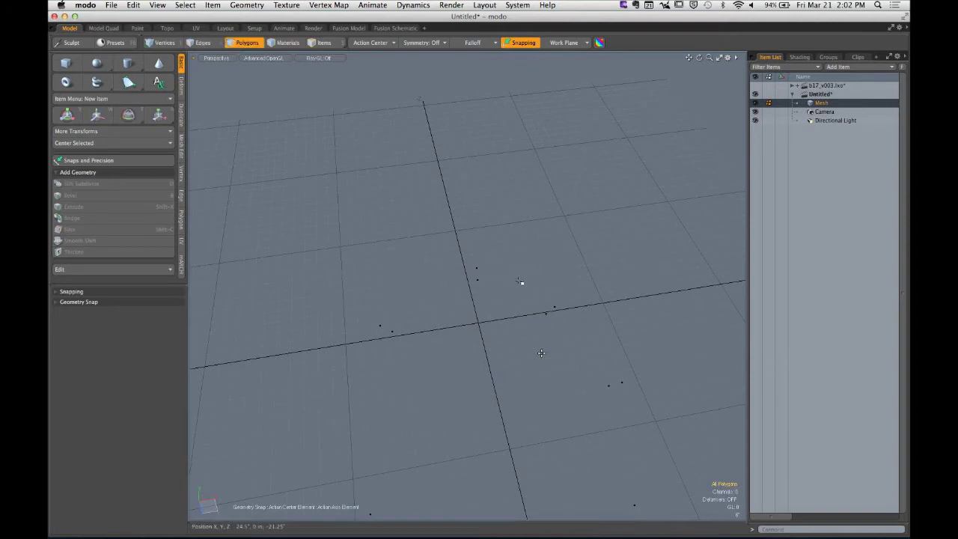
key("ctrl+z")
key("Delete")
left_click_drag(497, 273, 498, 302, "alt")
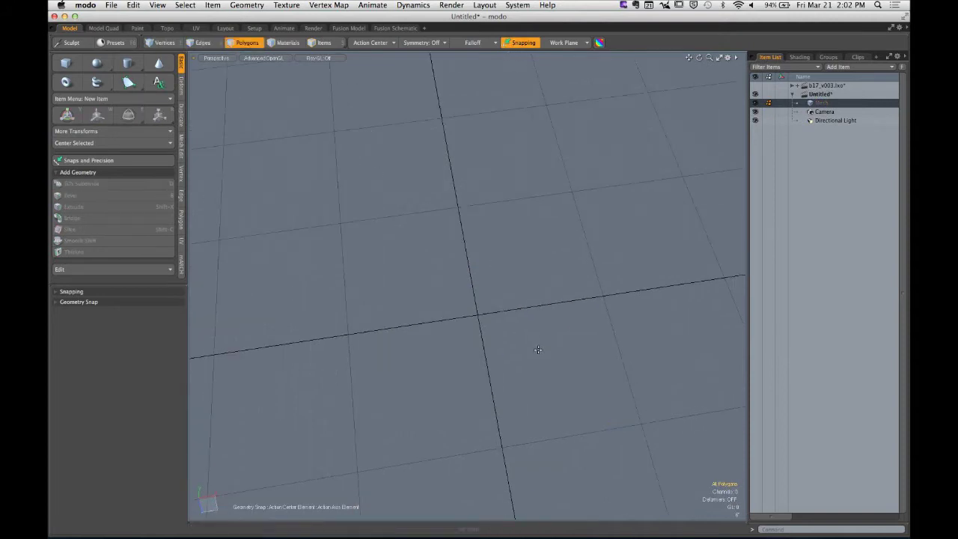
Switch the snapping mode to Grid, toggling the fixed grid option on and back off
left_click(72, 294)
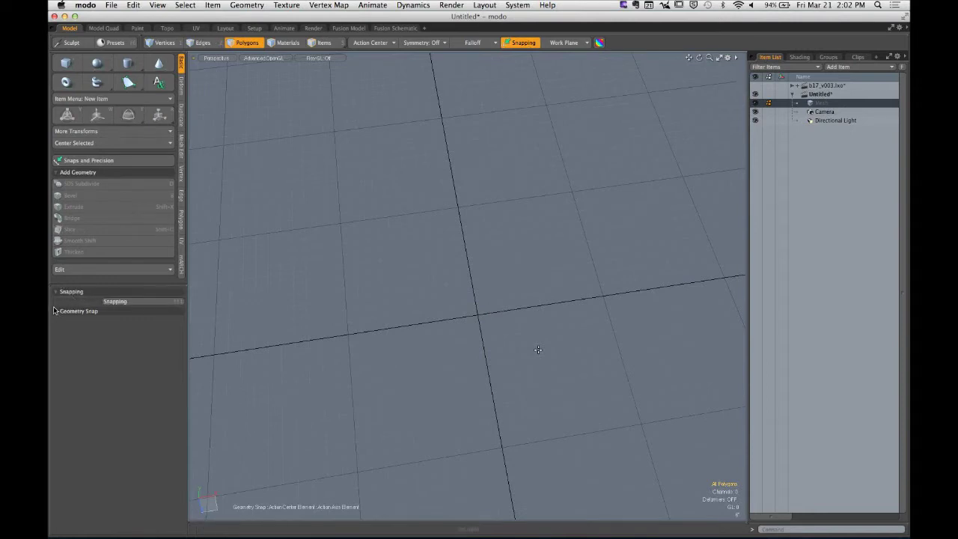
left_click(118, 303)
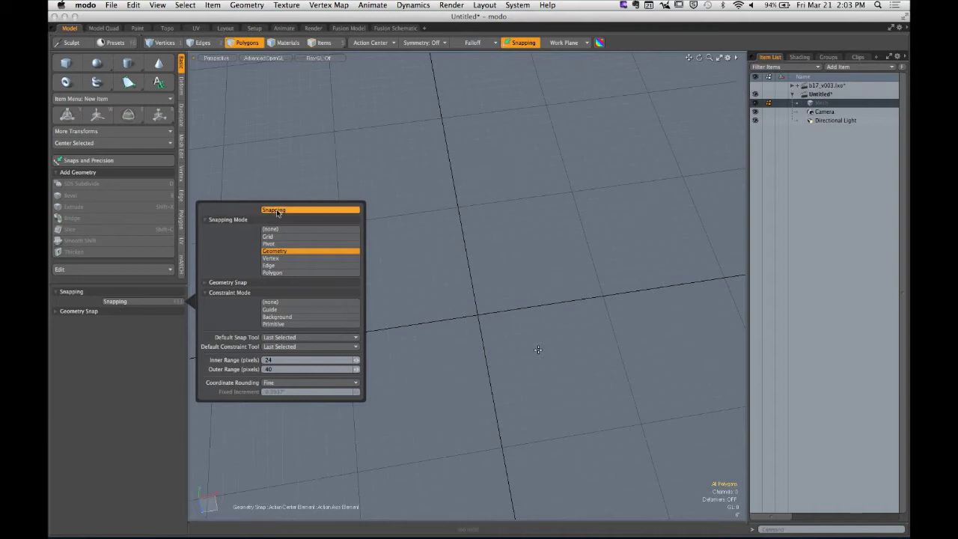
left_click(272, 238)
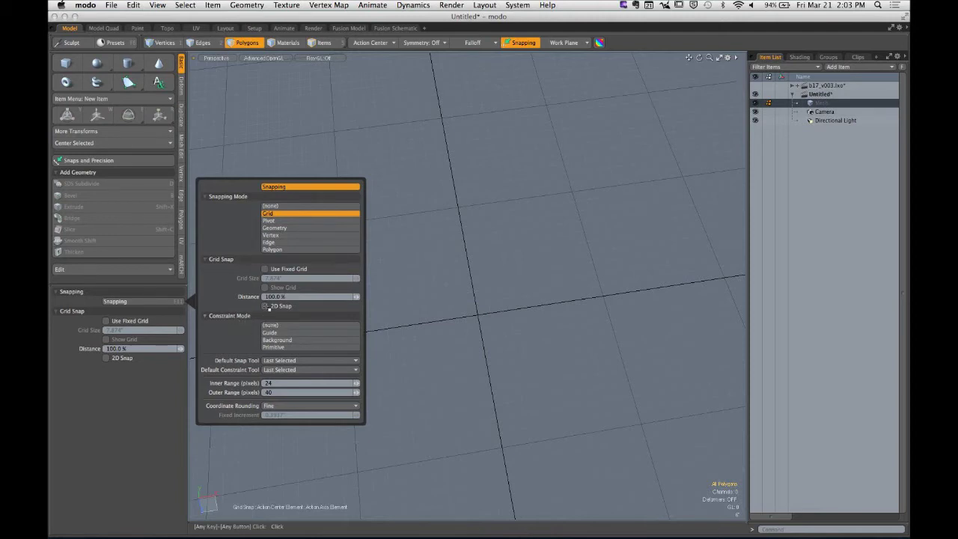
left_click(266, 270)
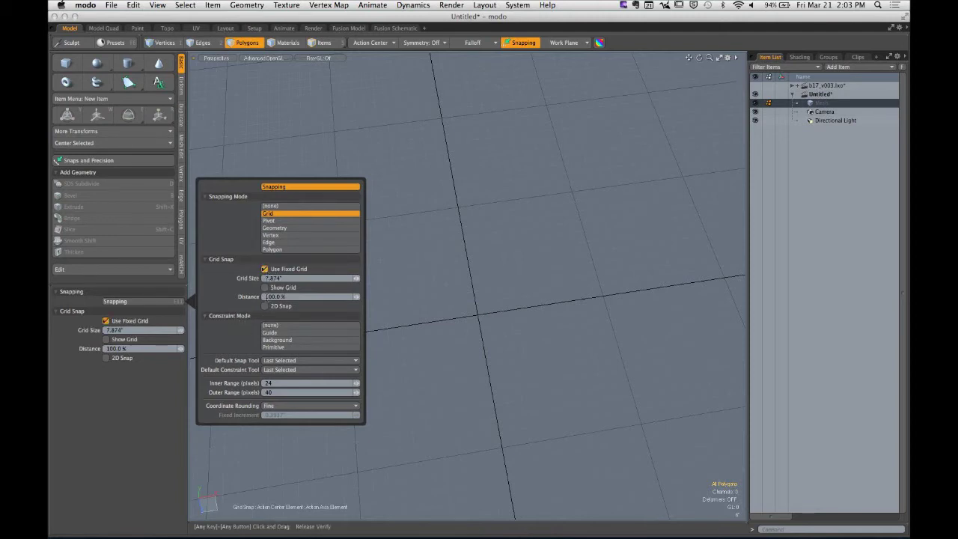
left_click(266, 270)
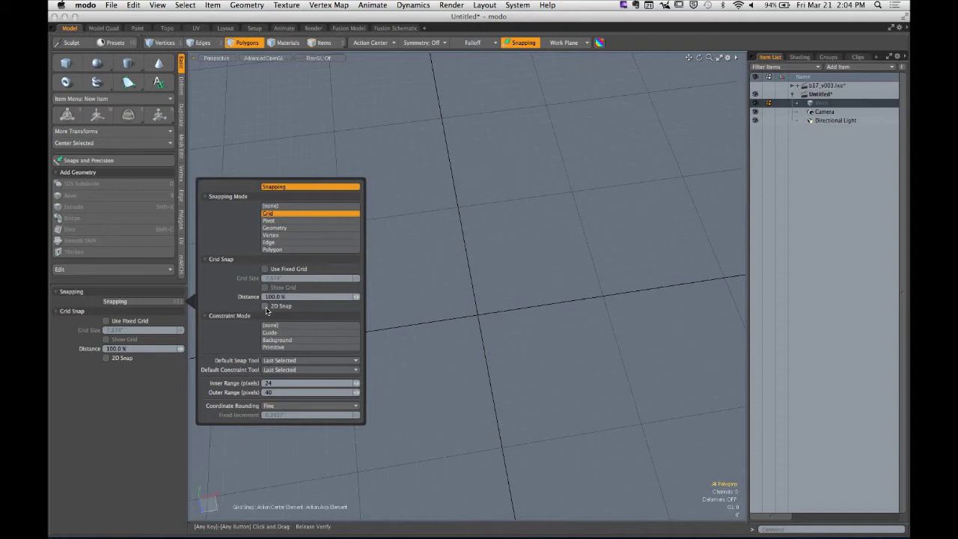
Draw a five-cornered, house-shaped inner wall about 10' wide around the origin with the Pen tool in vertex mode, snapping to grid intersections
key("1")
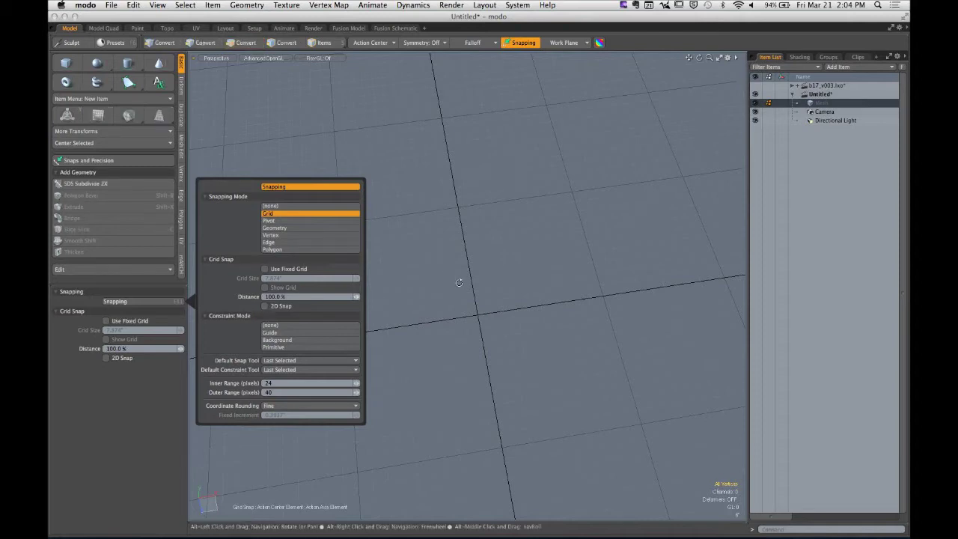
left_click(459, 282, "alt")
mouse_move(486, 283)
left_mouse_down("alt")
mouse_move(469, 289)
mouse_move(471, 281)
left_mouse_up("alt")
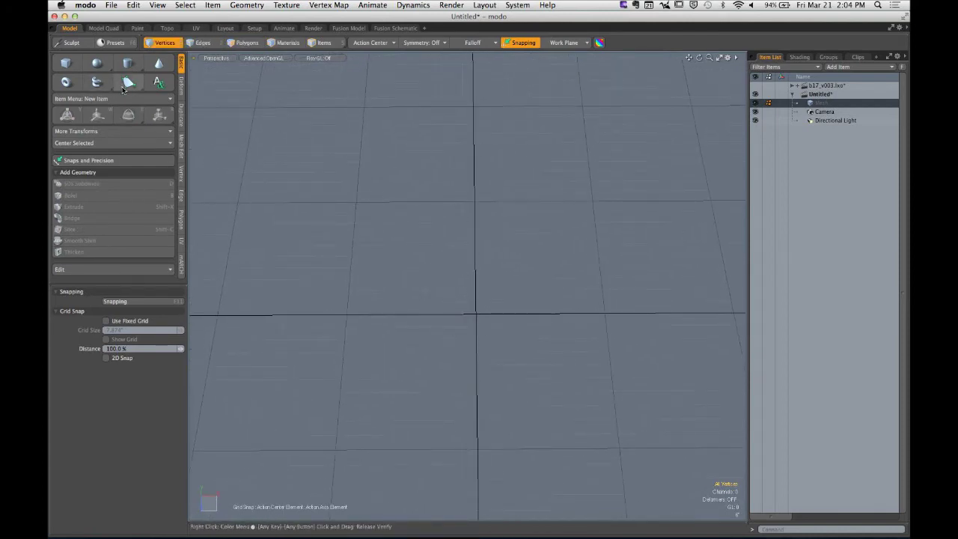
left_click(125, 85)
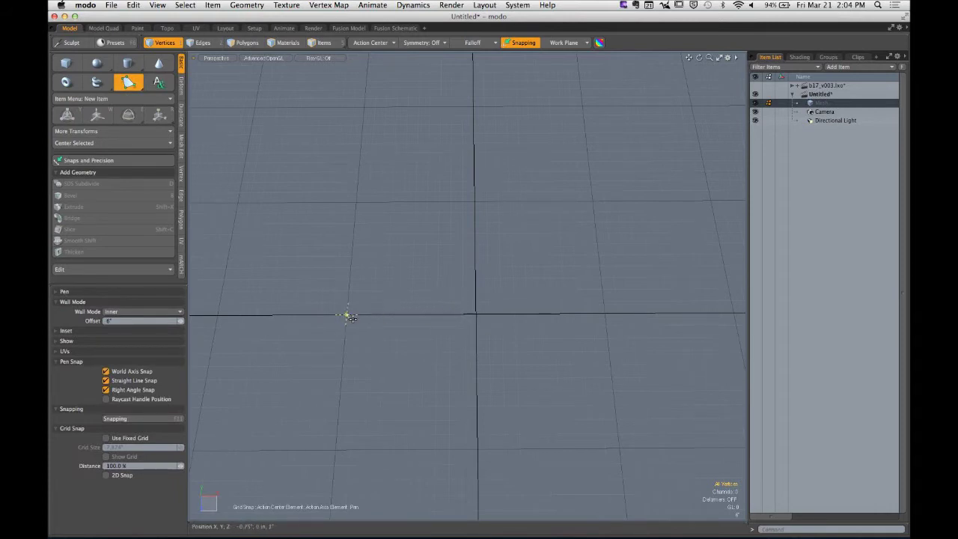
left_click(351, 318)
left_click_drag(356, 200, 359, 203)
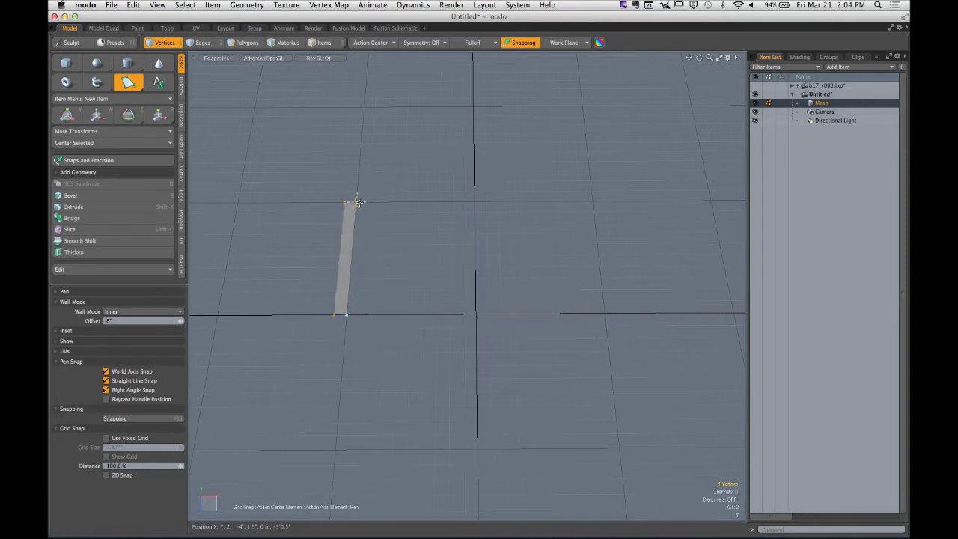
left_click(472, 107)
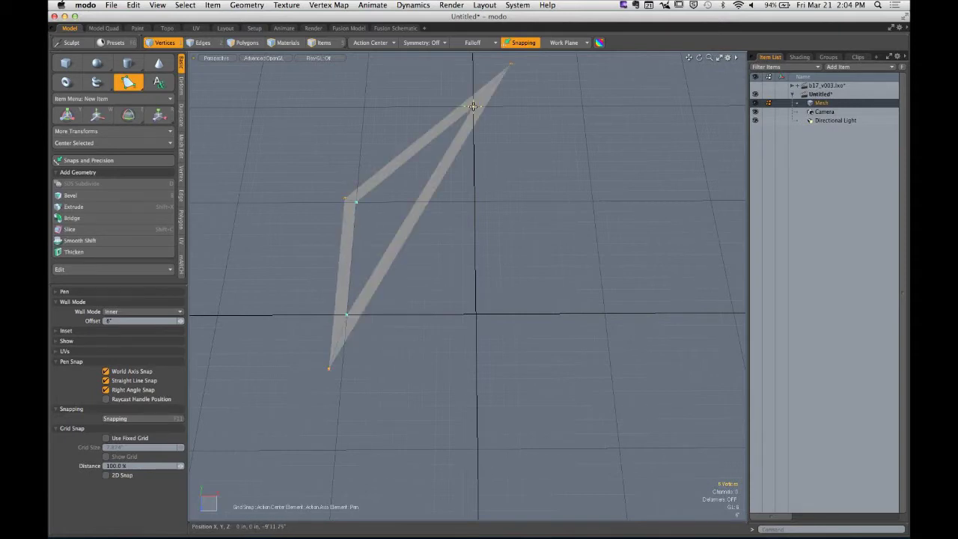
left_click(593, 201)
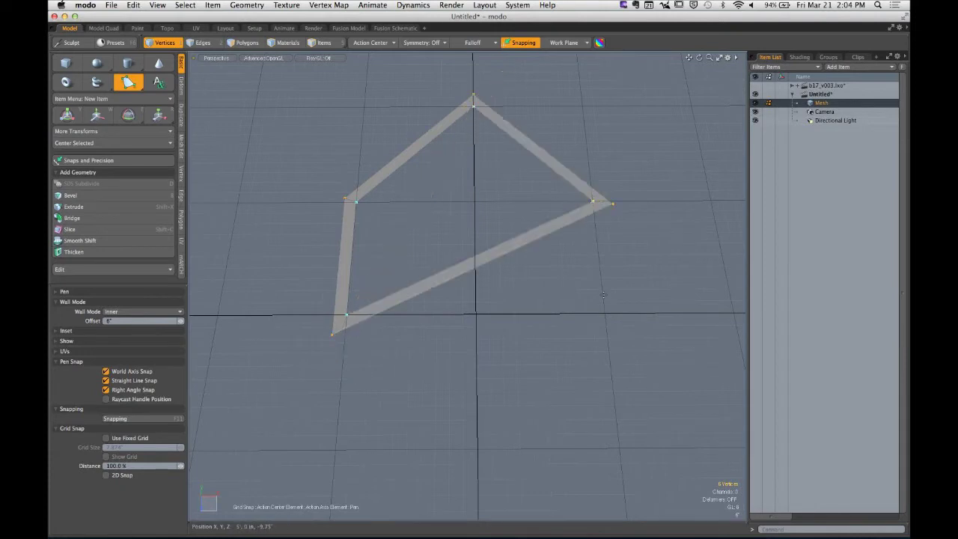
left_click(604, 310)
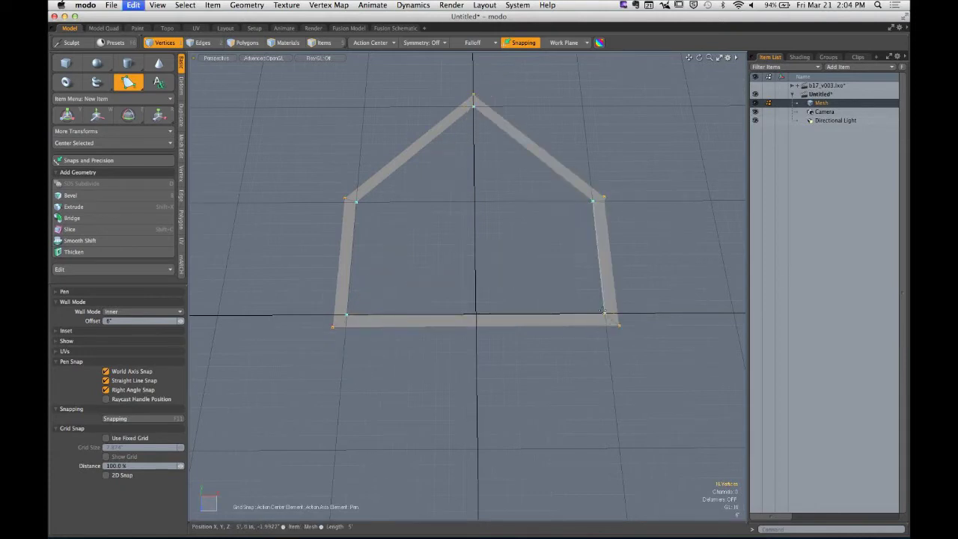
Undo the wall's last two corners and place three new ones to make a six-cornered outline
key("super+z")
key("super+z")
left_click_drag(570, 110, 577, 105)
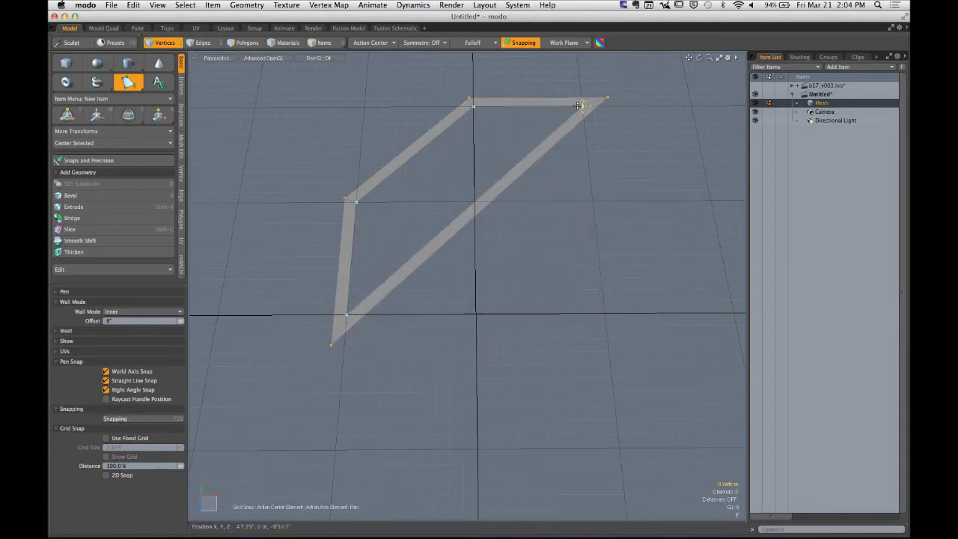
left_click(604, 313)
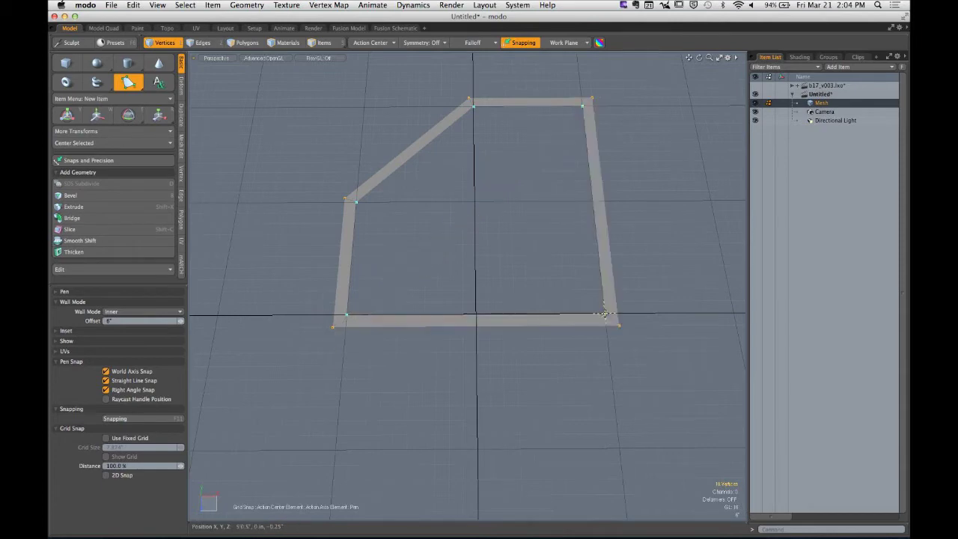
left_click(530, 391)
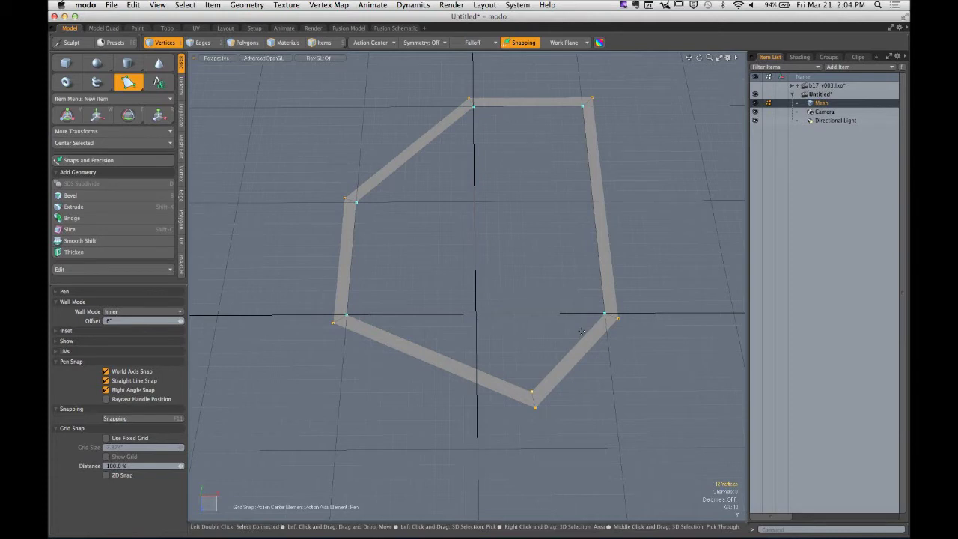
left_click_drag(577, 312, 458, 325, "ctrl+alt")
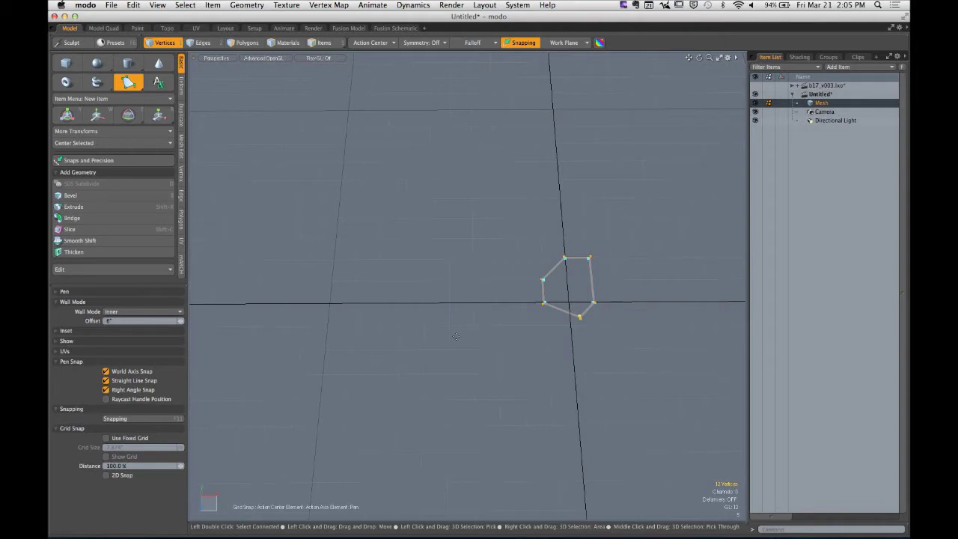
left_click_drag(492, 336, 509, 291, "alt+shift")
left_click_drag(509, 292, 484, 284, "alt")
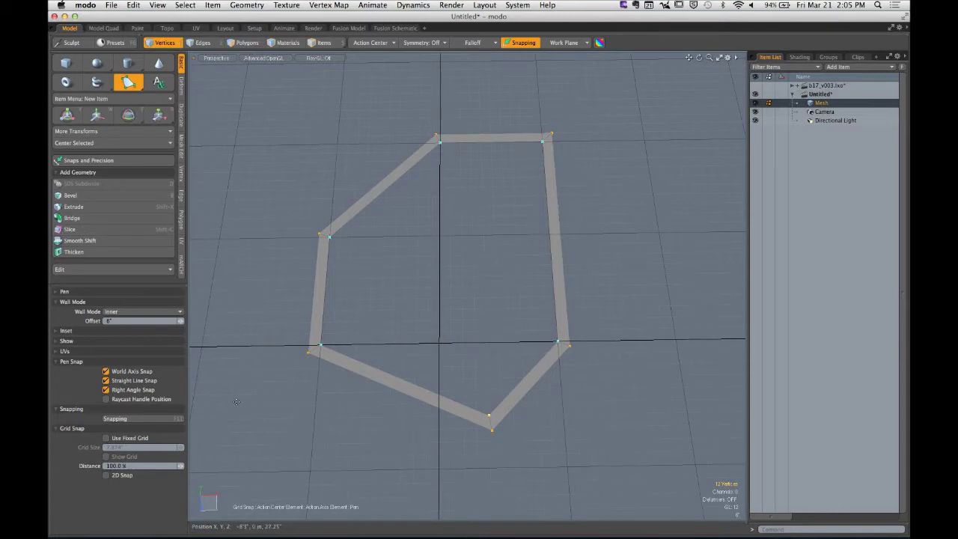
Enable a fixed snapping grid with a 6" grid size, display it, and drop the Pen tool
left_click(135, 419)
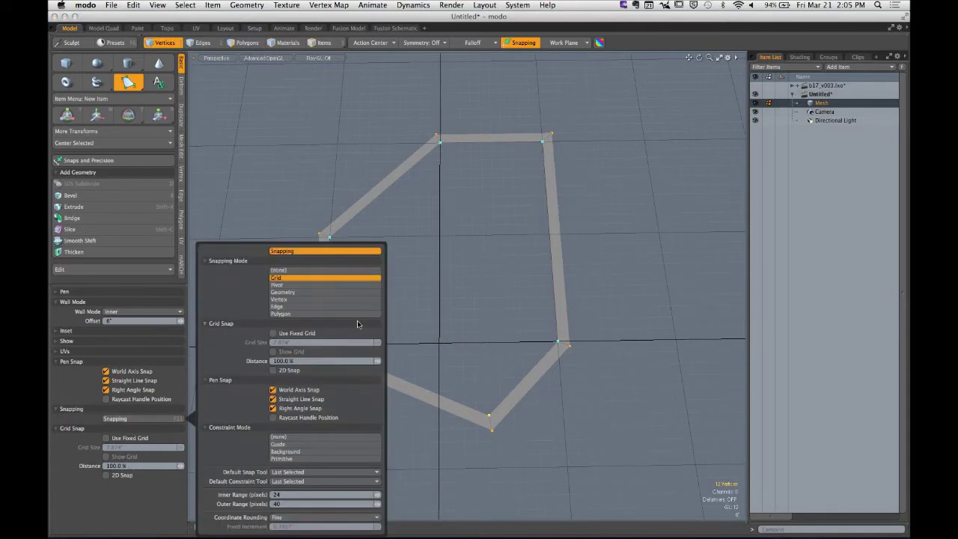
left_click(273, 334)
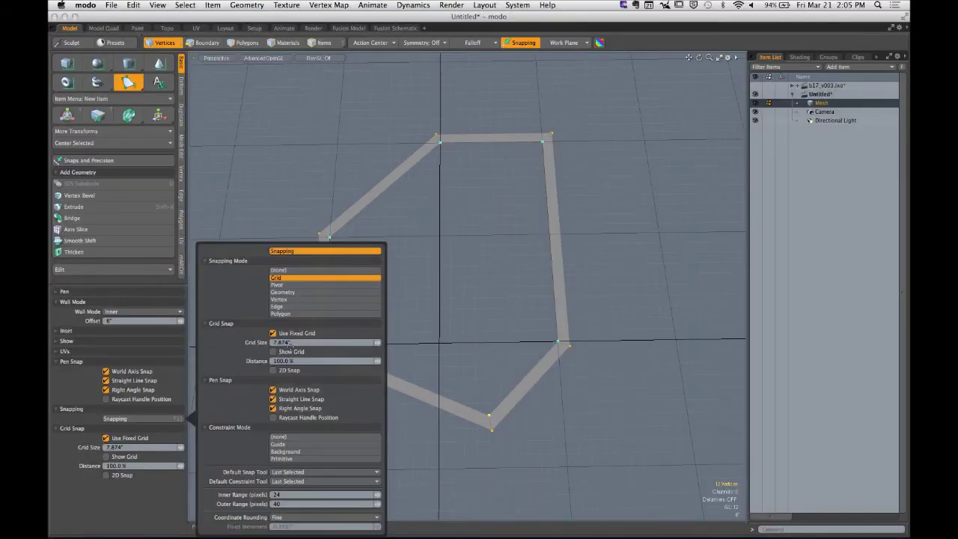
left_click(288, 342)
type("6")
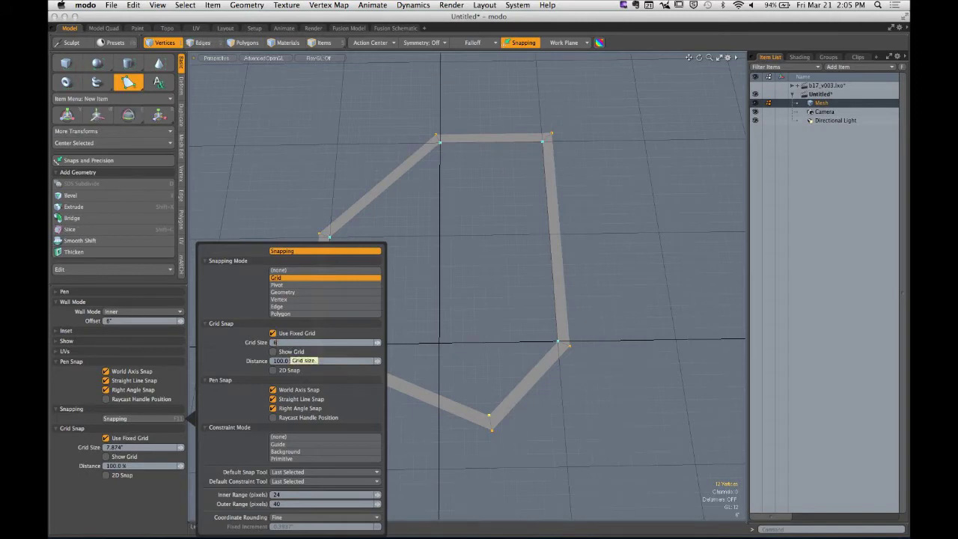
left_click(299, 353)
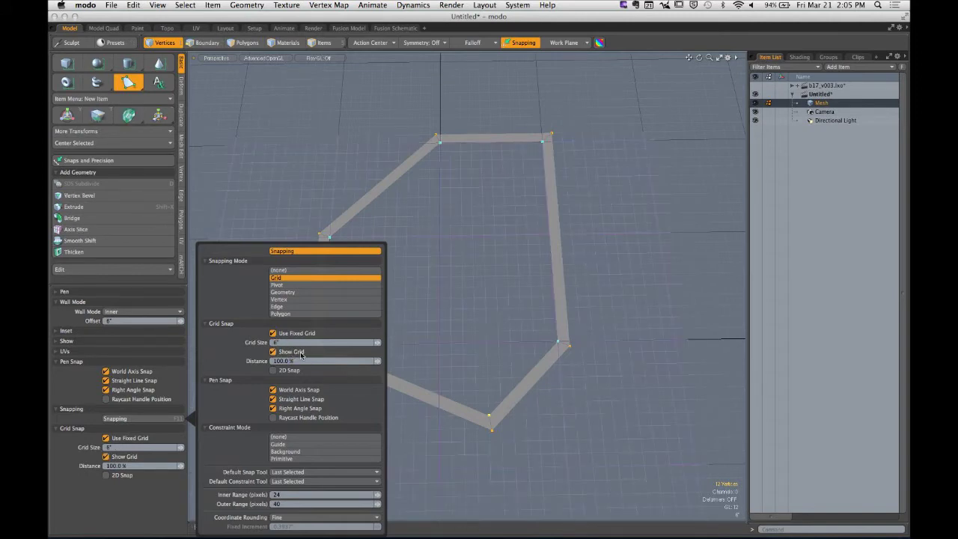
key("space")
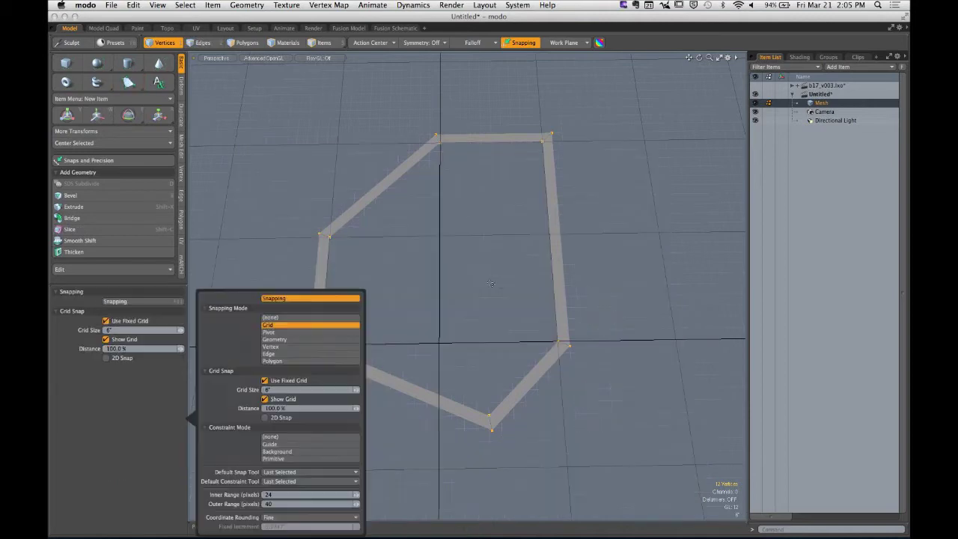
Draw a second, five-cornered inner wall beside the first with the Pen tool in edge mode, snapping to the fixed 6" grid
key("2")
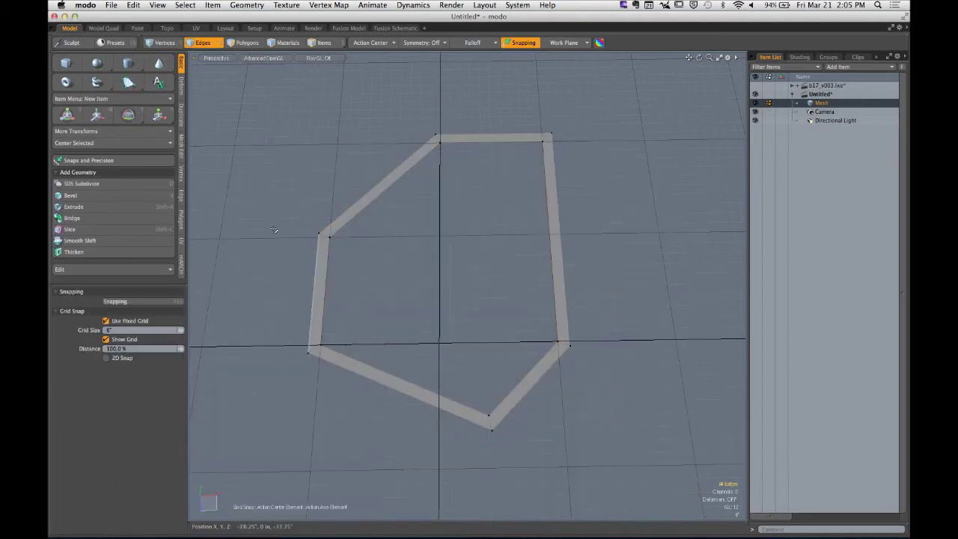
left_click_drag(505, 280, 351, 288, "alt+shift")
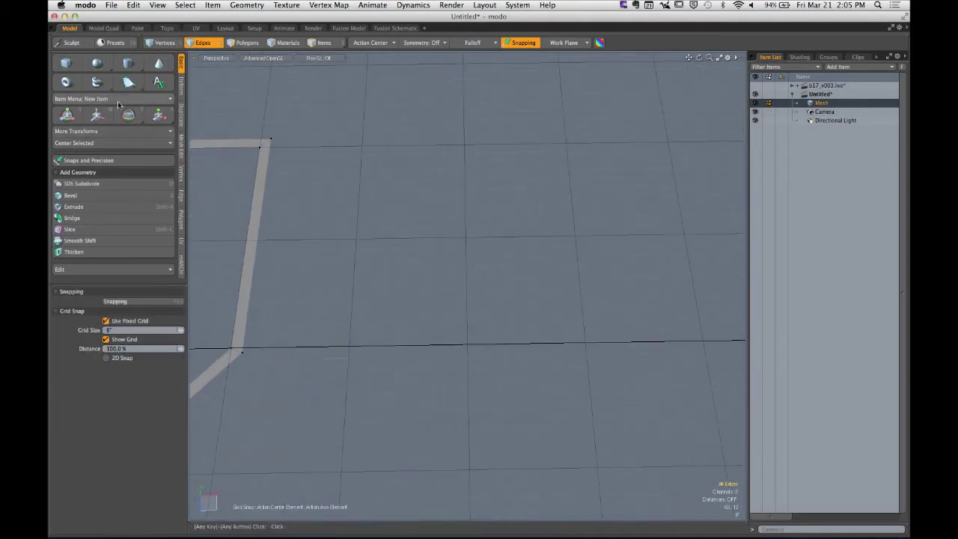
left_click(128, 83)
left_click(401, 356)
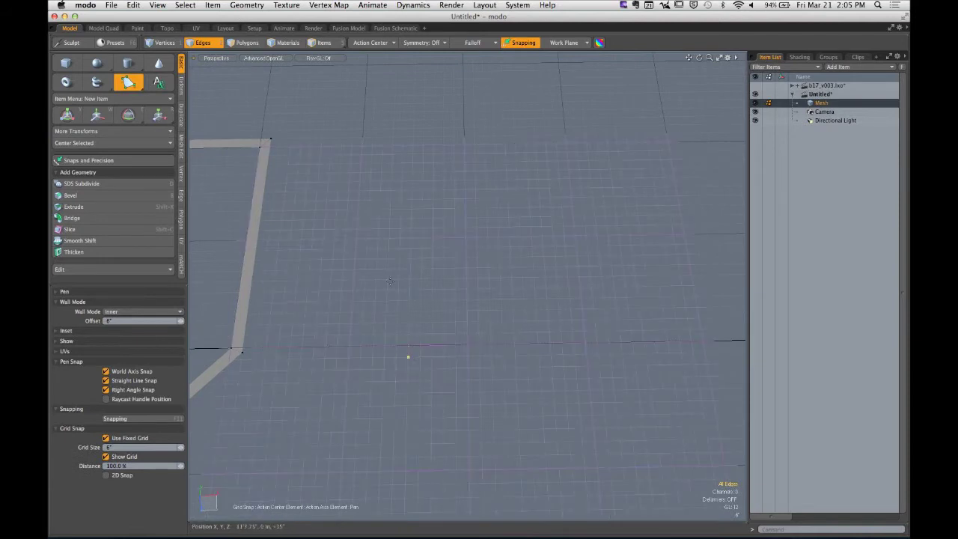
left_click(403, 262)
left_click_drag(402, 262, 368, 199)
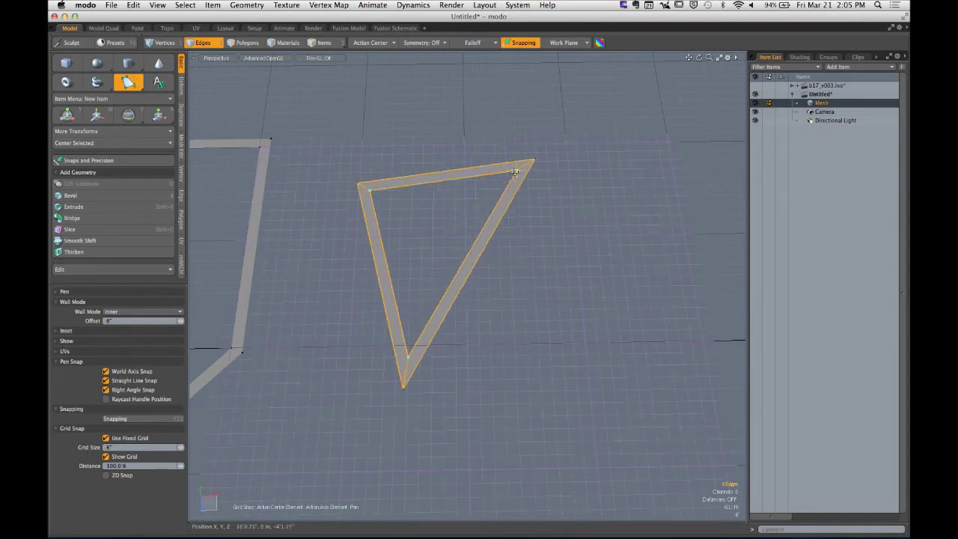
left_click(550, 137)
left_click_drag(634, 293, 509, 490)
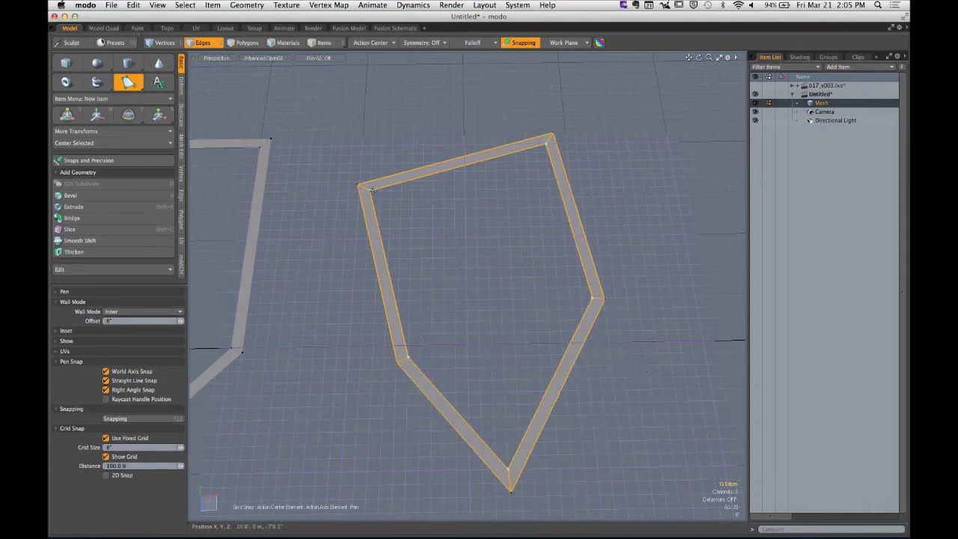
Reposition the second wall's corners on the grid to straighten its far side and make the pointed near side shallower
left_click_drag(362, 187, 413, 148)
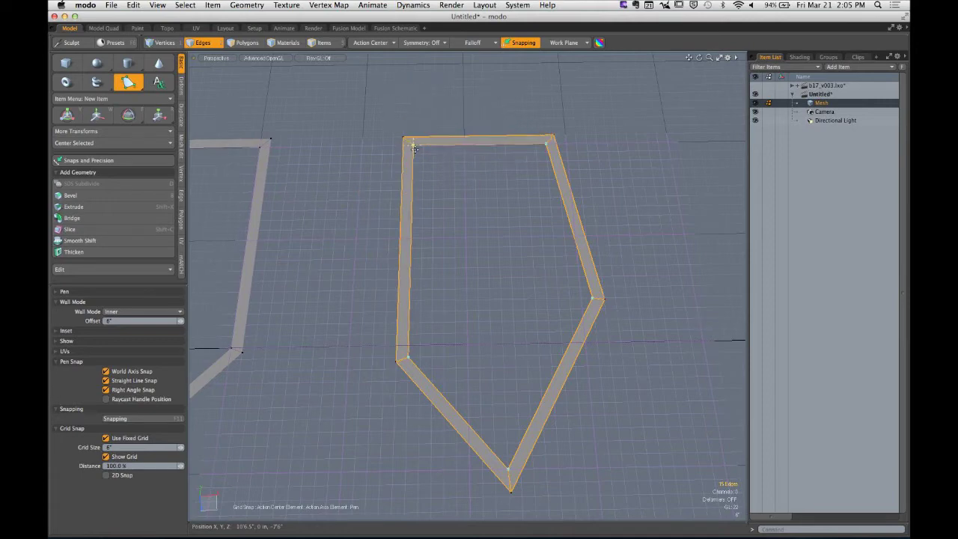
left_click_drag(550, 146, 582, 144)
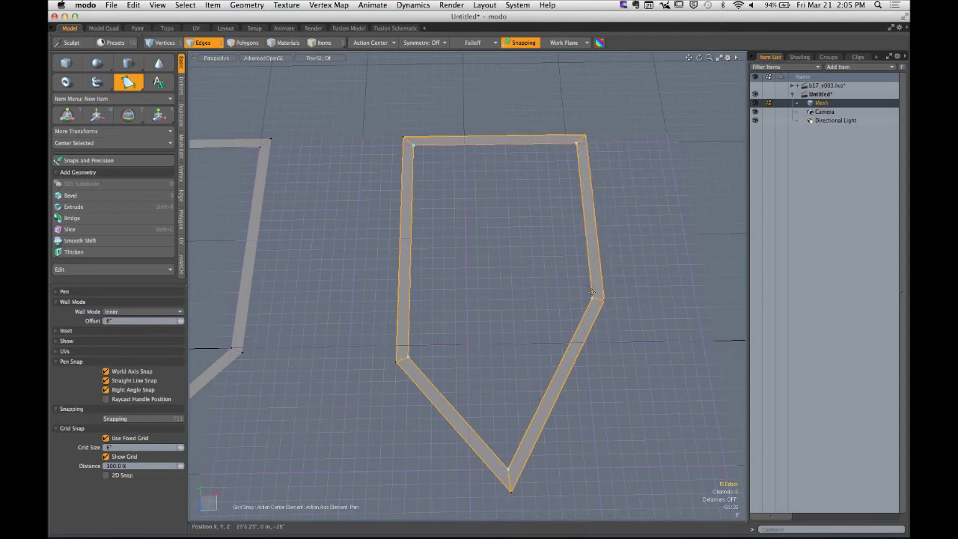
mouse_move(595, 298)
left_mouse_down()
mouse_move(622, 297)
mouse_move(601, 298)
left_mouse_up()
left_click_drag(509, 483, 527, 391)
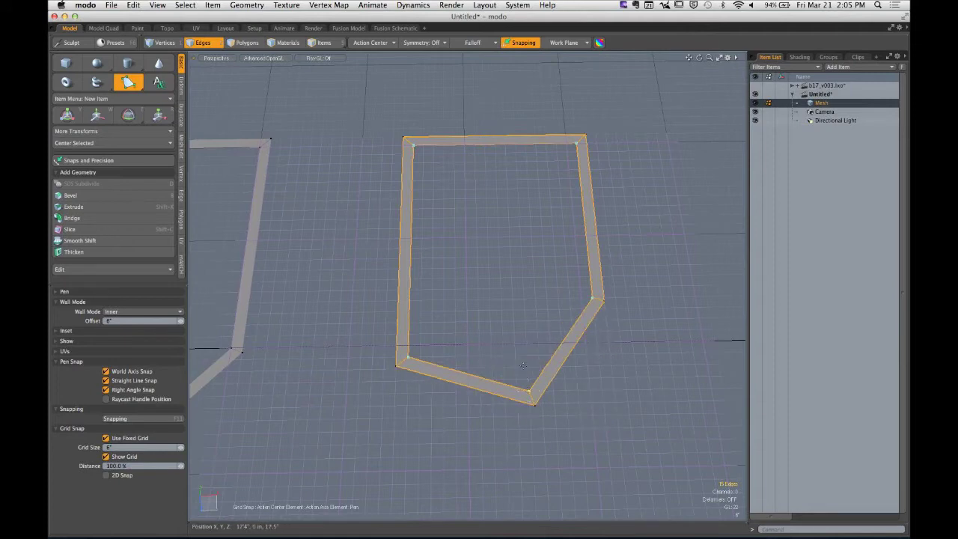
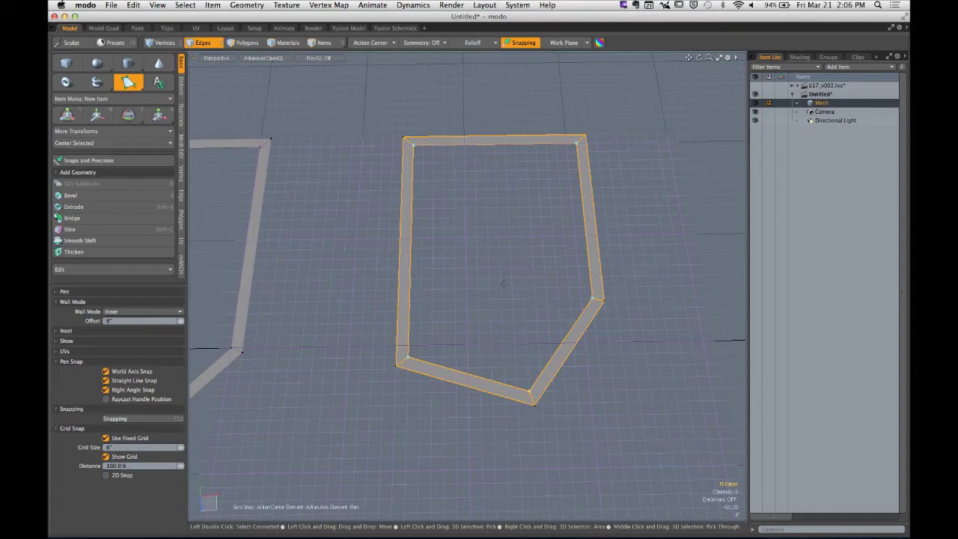
key("ctrl")
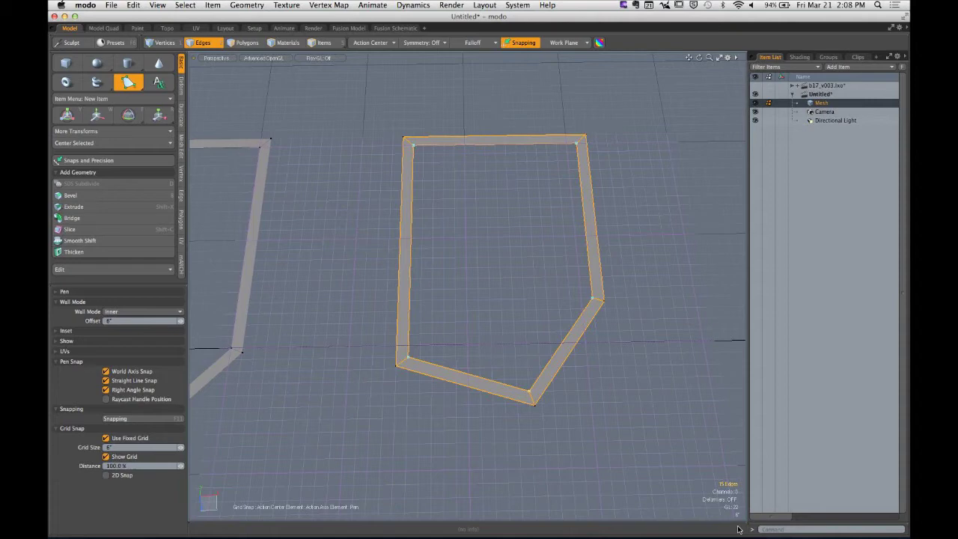
key("ctrl")
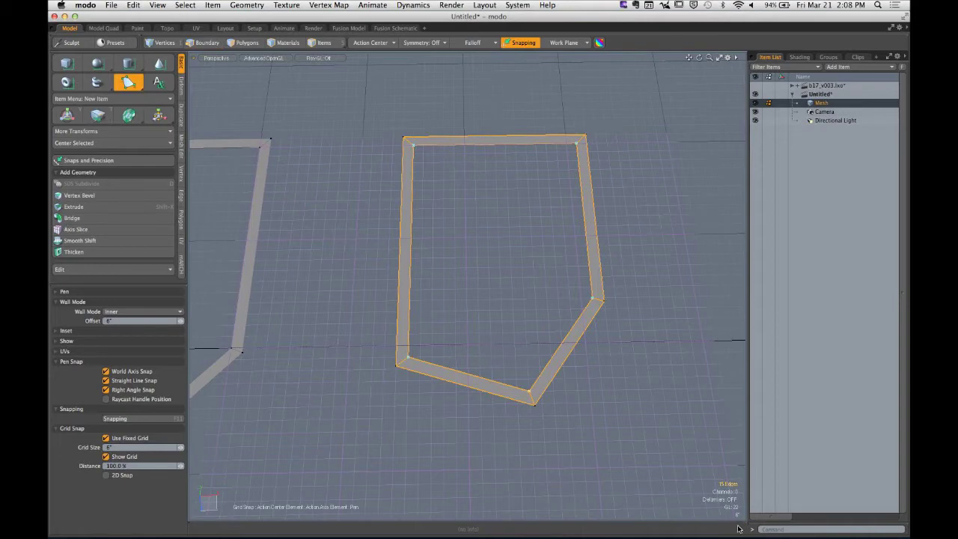
Drop the Pen tool and delete all polygons of the six-cornered wall, keeping the five-cornered one
left_click_drag(641, 396, 406, 338, "alt")
key("q")
key("3")
left_click(351, 324)
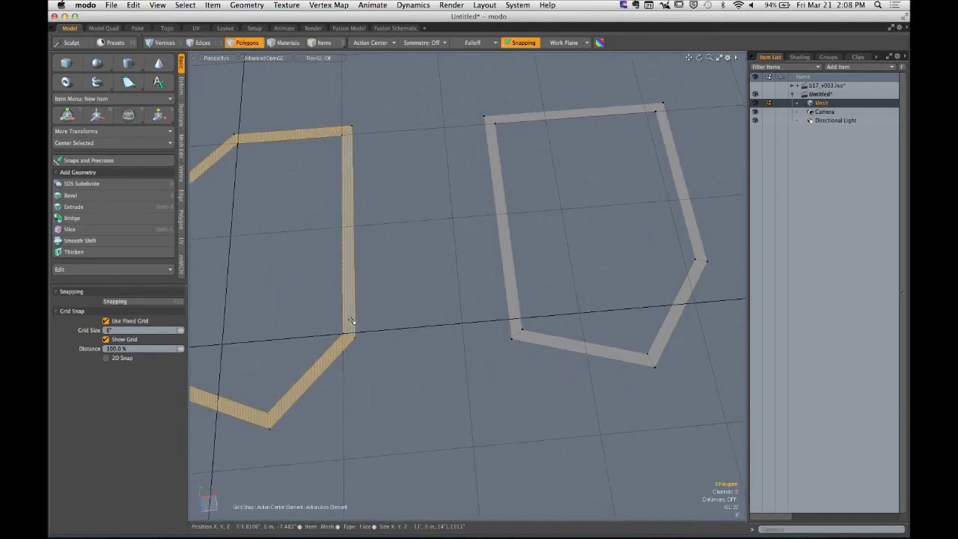
key("Delete")
Clear the Grid snapping mode in the snapping options and switch snapping off
left_click(134, 302)
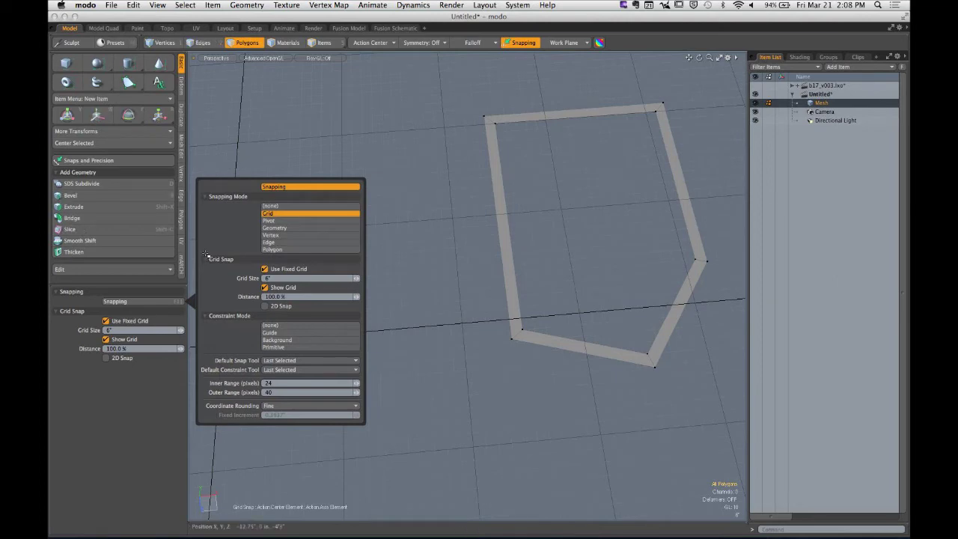
left_click(270, 213)
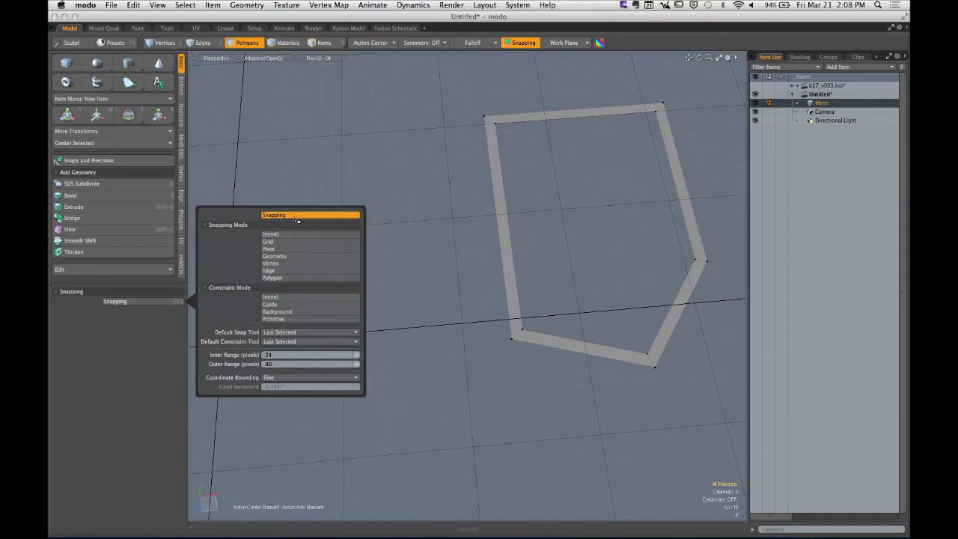
key("1")
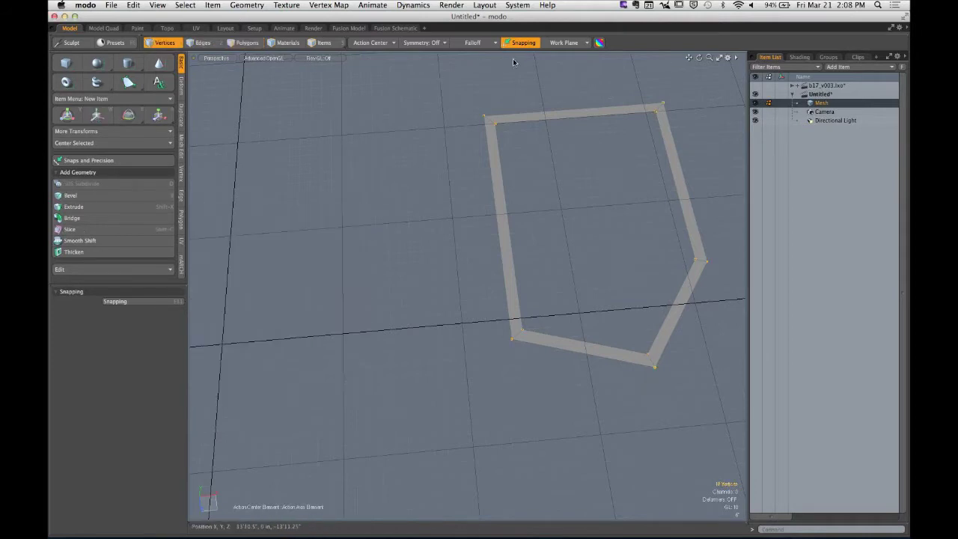
left_click(513, 62)
left_click(518, 44)
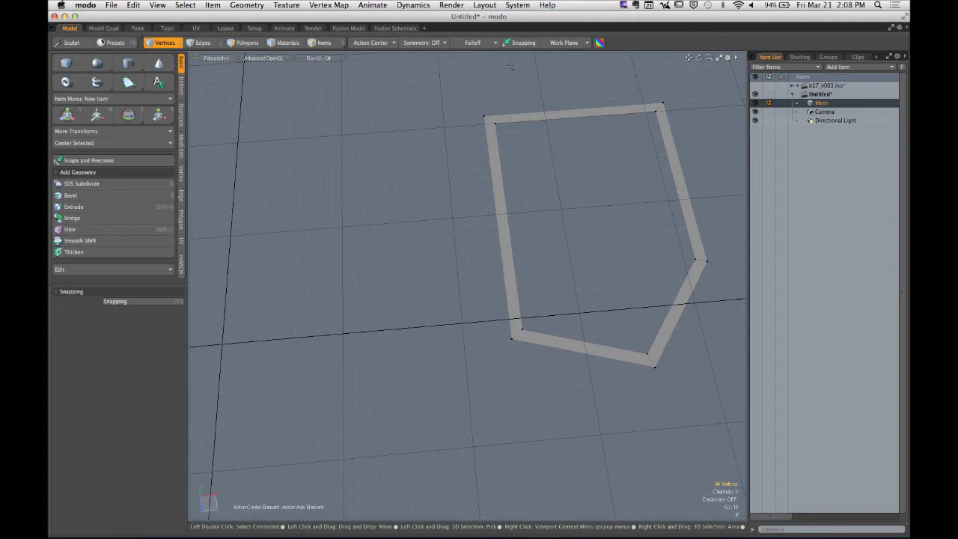
Toggle global snapping on and off several times
key("x")
key("x")
key("x")
key("x")
key("x")
key("x")
key("x")
key("x")
key("x")
key("x")
key("x")
key("shift+x")
key("q")
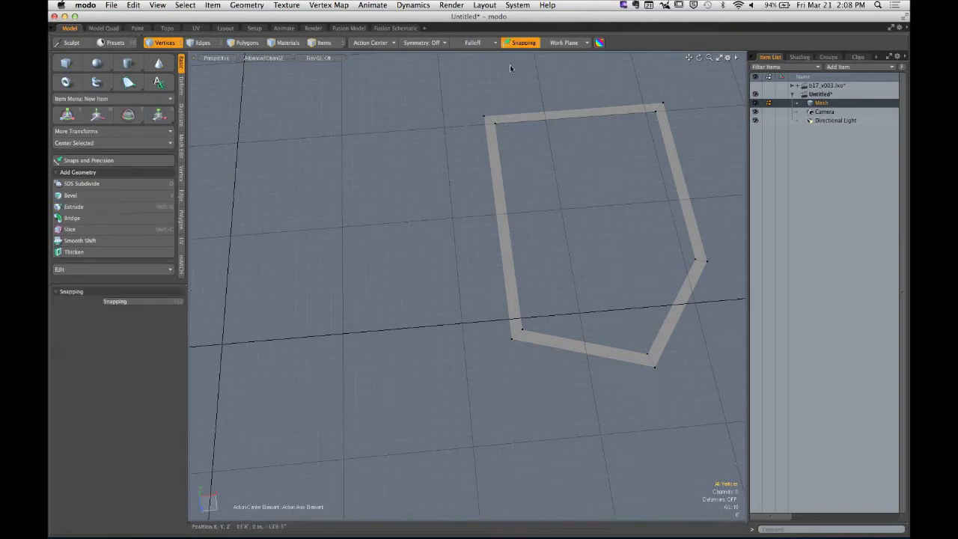
Extrude the five-cornered wall's polygons straight up by about 3'9.75" and clear the selection
left_click_drag(457, 224, 505, 236, "alt")
left_click_drag(555, 246, 518, 322, "alt")
key("2")
key("3")
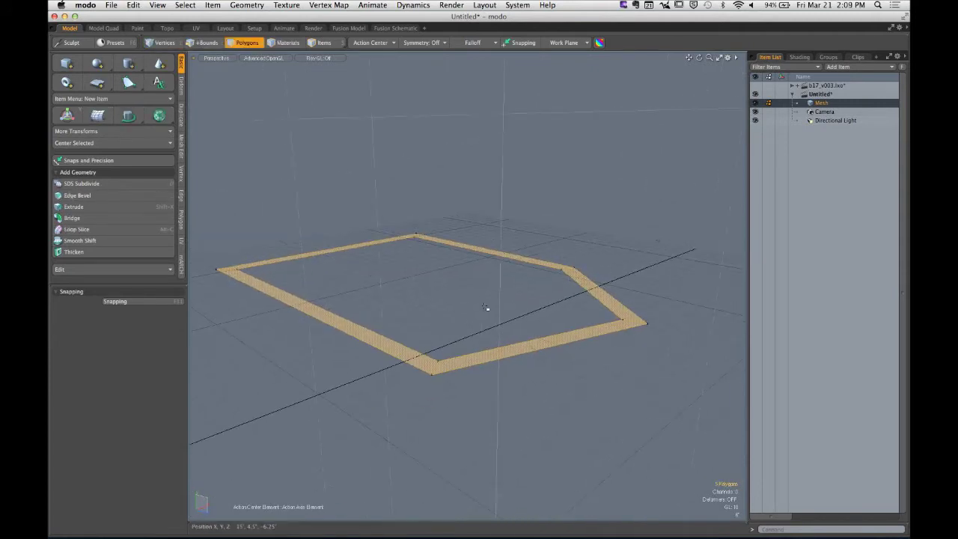
key("shift+x")
left_click(438, 257)
left_click_drag(438, 257, 438, 146)
left_click_drag(587, 158, 554, 166, "alt")
key("Escape")
key("Escape")
scroll(521, 182, "down", 2)
key("3")
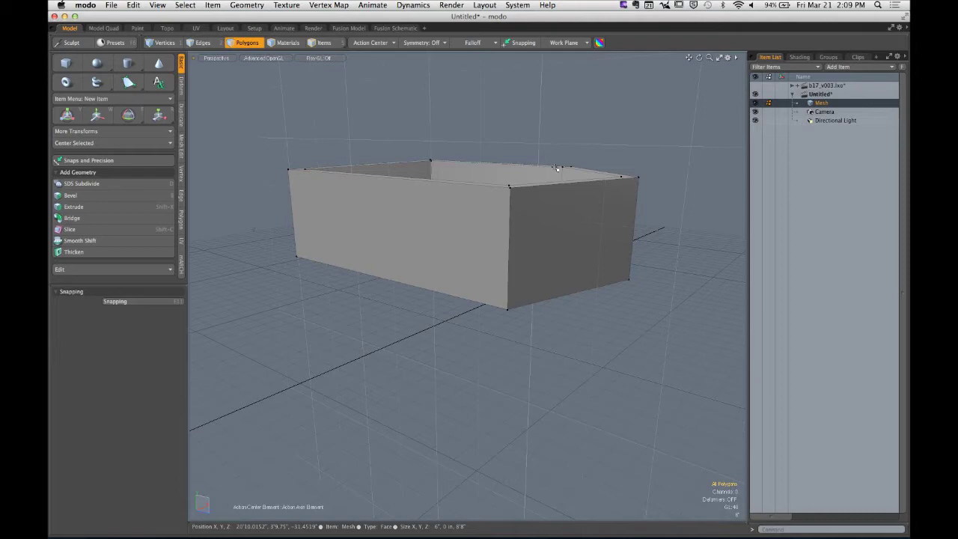
Examine the extruded walls in the Front view and from several angles in the Perspective view
key("KP_2")
left_click_drag(566, 273, 477, 360, "alt")
left_click_drag(449, 310, 498, 318, "ctrl+alt")
left_click_drag(499, 318, 589, 310, "alt")
left_click_drag(406, 309, 506, 308, "alt")
mouse_move(400, 330)
left_mouse_down("ctrl+alt")
mouse_move(449, 330)
mouse_move(419, 331)
left_mouse_up("ctrl+alt")
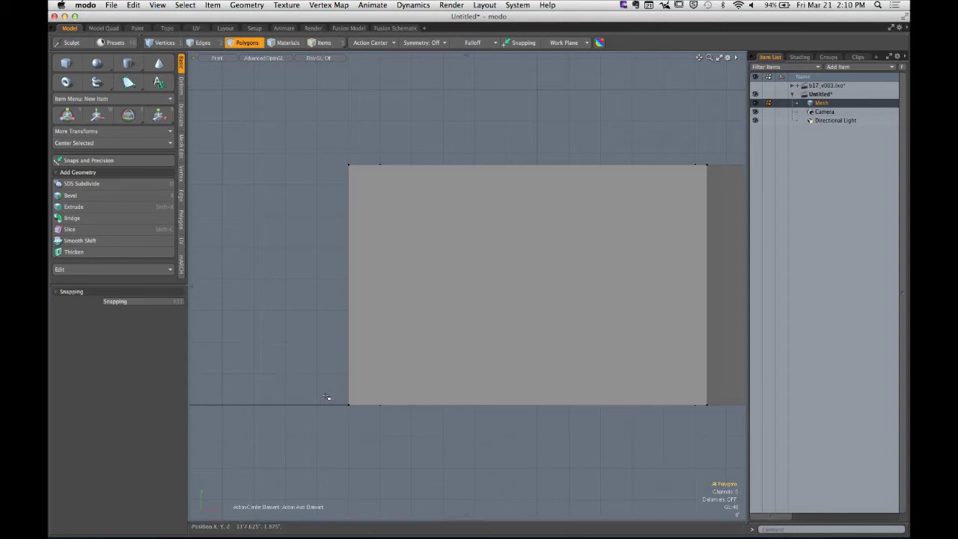
key("ctrl+space")
left_click(436, 347)
left_click_drag(454, 338, 484, 327, "alt")
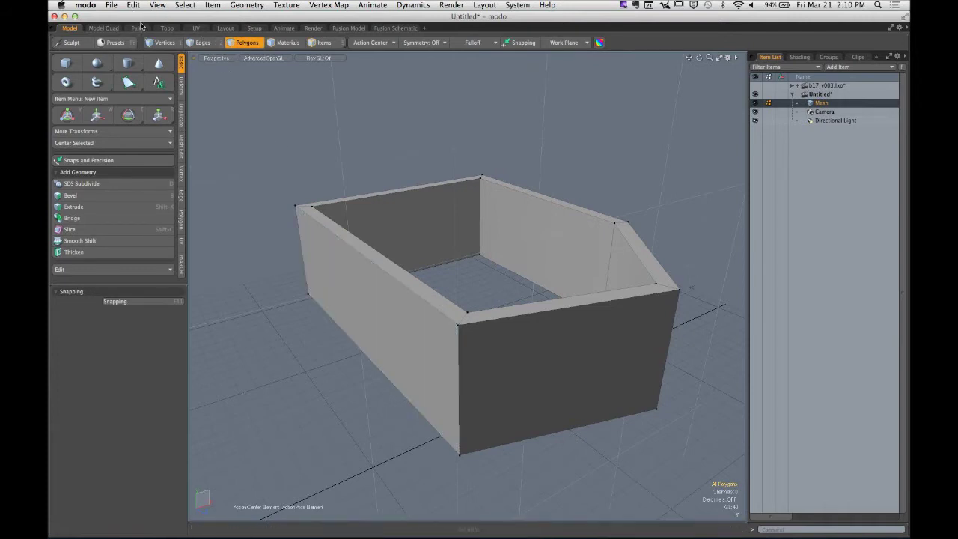
Activate the Dimensions Tool and check the height and length of the extruded wall
left_click(156, 6)
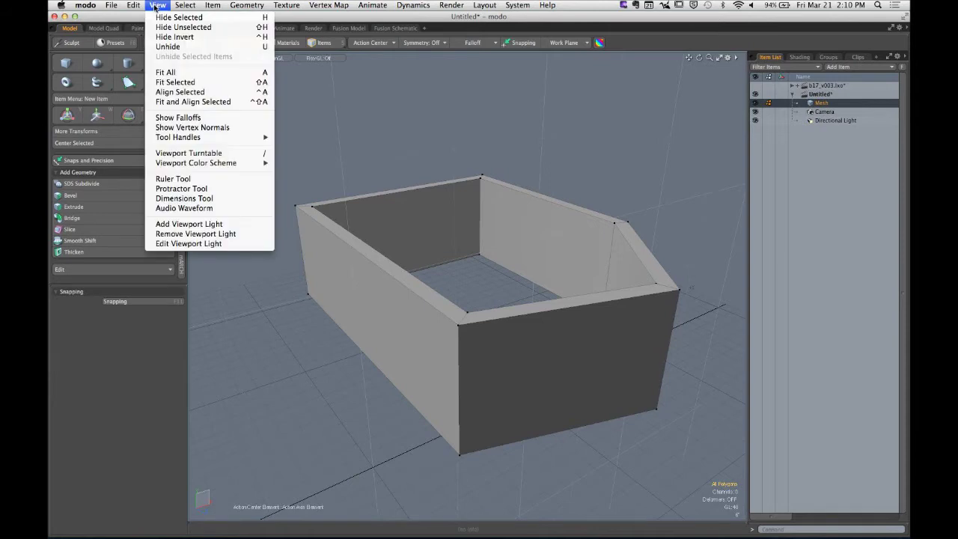
left_click(173, 201)
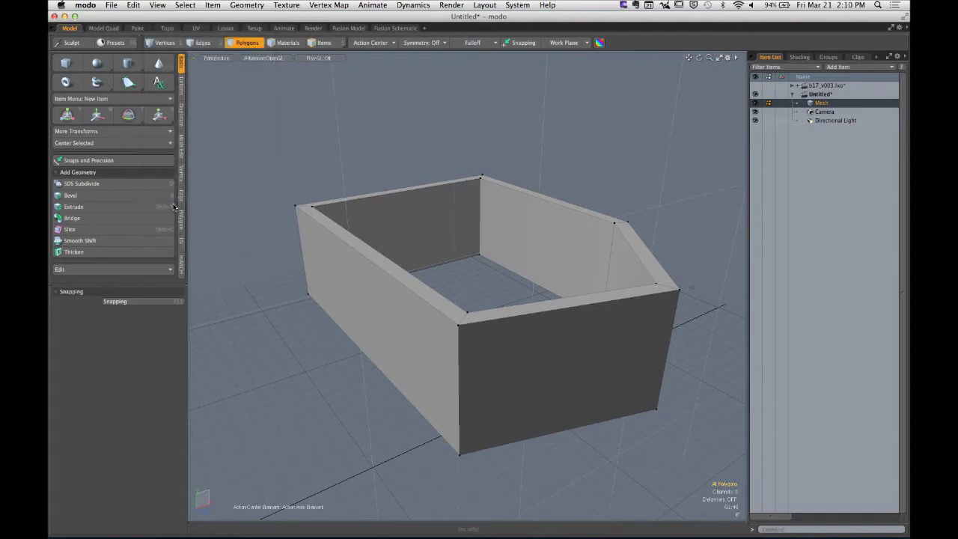
left_click_drag(280, 315, 516, 299, "alt")
left_click_drag(417, 322, 305, 352, "alt")
key("1")
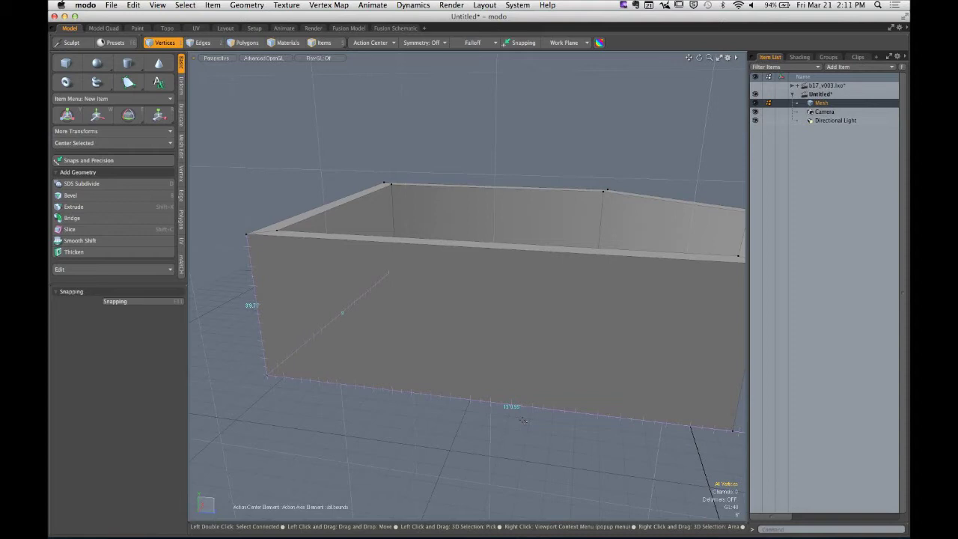
key("ctrl")
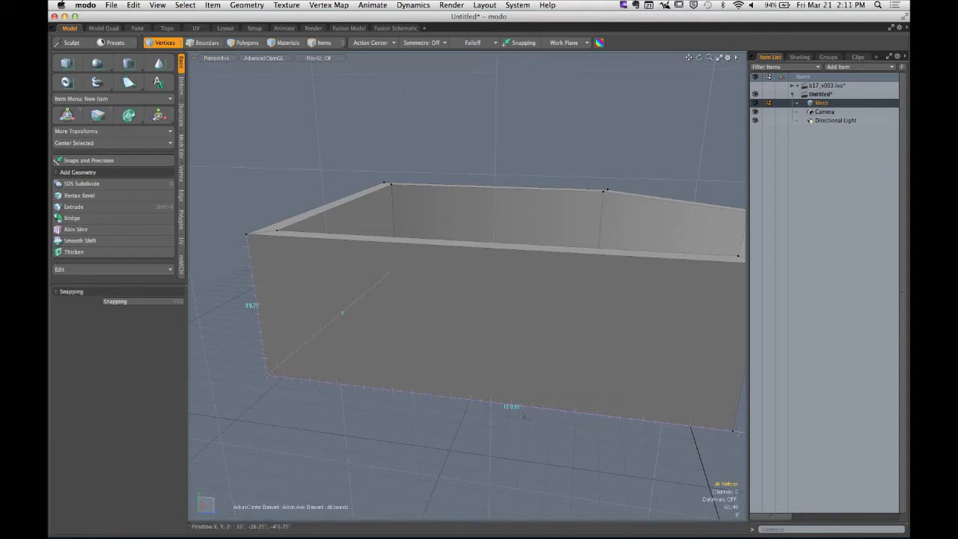
key("shift")
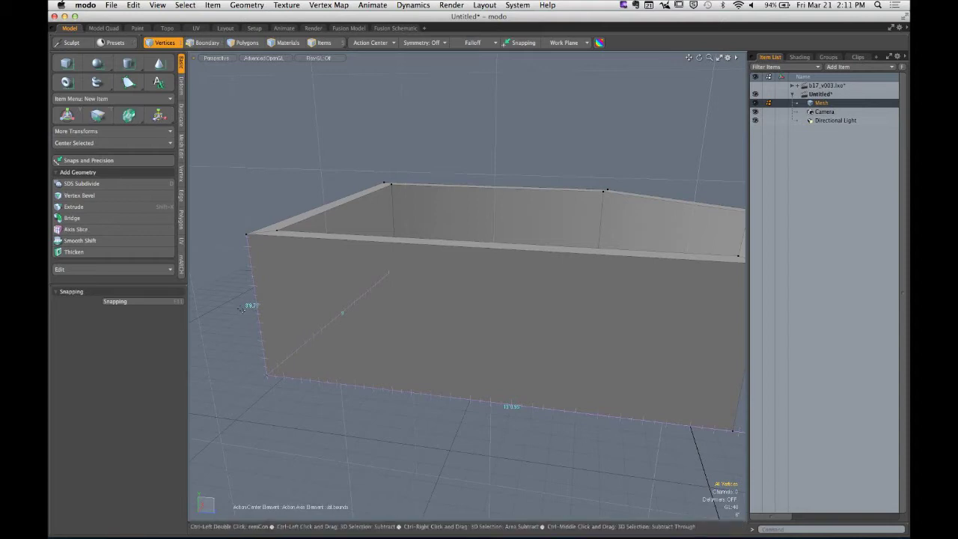
left_click_drag(241, 311, 423, 319, "alt")
scroll(424, 319, "down", 3)
Select all five top polygons along the rim of the wall
key("3")
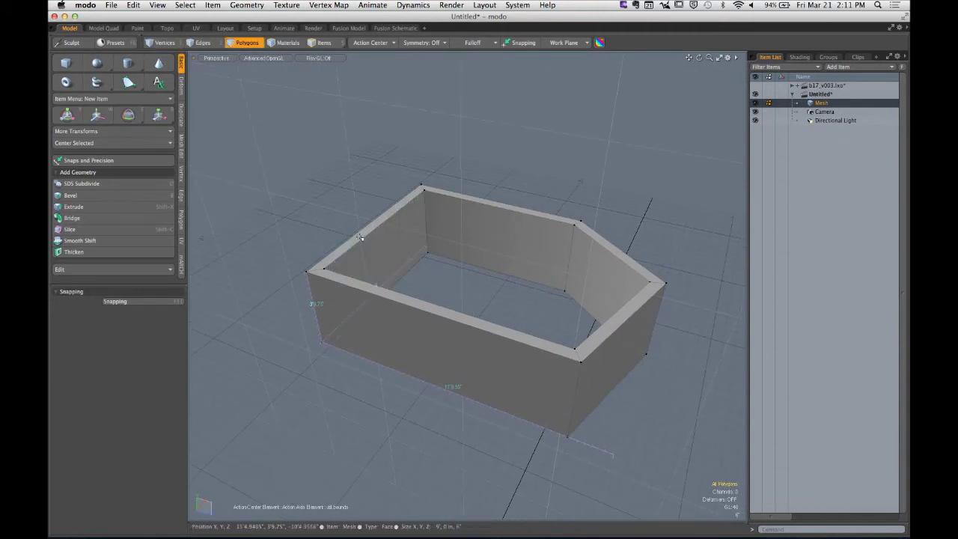
left_click(327, 268)
left_click(329, 273, "shift")
left_click_drag(329, 274, 466, 294, "alt")
scroll(451, 300, "up", 4)
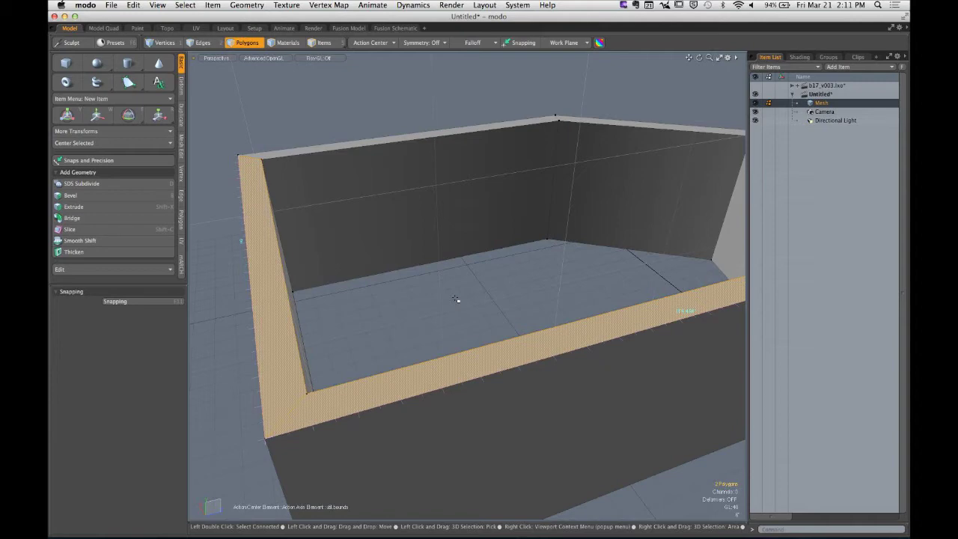
scroll(456, 302, "down", 3)
left_click_drag(456, 303, 483, 312, "alt")
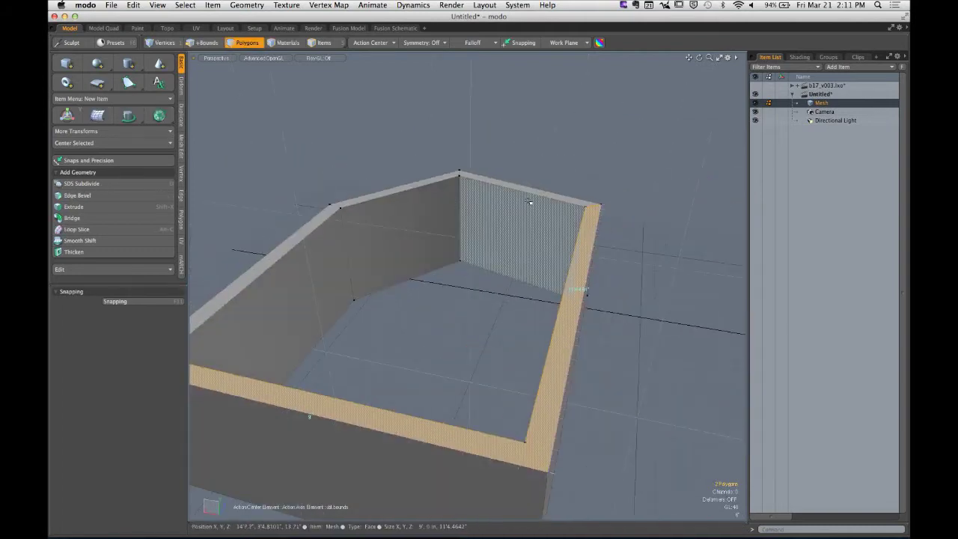
left_click(533, 192, "shift")
left_click(440, 180, "shift")
left_click(322, 222, "shift")
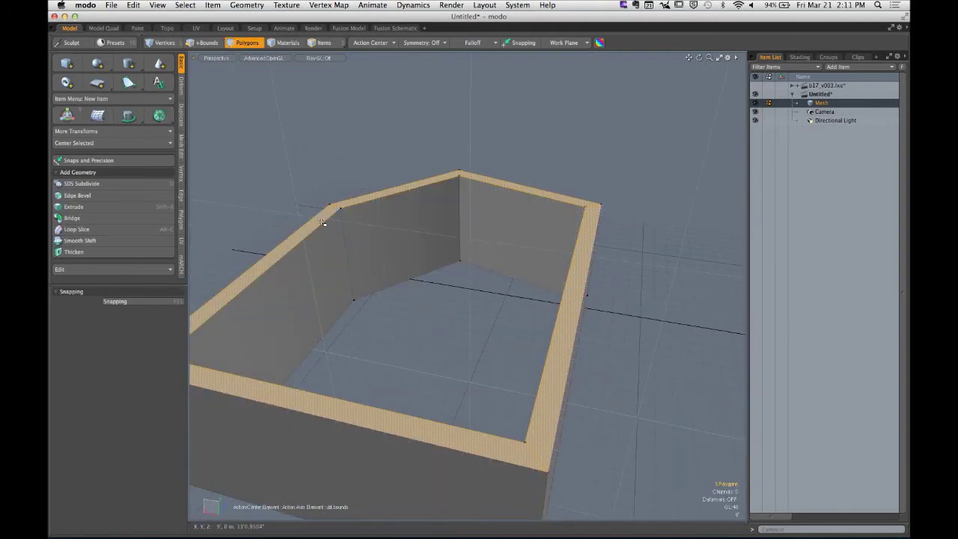
scroll(322, 222, "down", 2)
left_click_drag(322, 222, 386, 294, "alt+shift")
Start the Move tool on the rim polygons, try Selection Center Auto Axis, and reset the action center to none
key("w")
left_click_drag(479, 320, 512, 292, "alt")
scroll(383, 306, "down", 2)
left_click(482, 284)
left_click(374, 42)
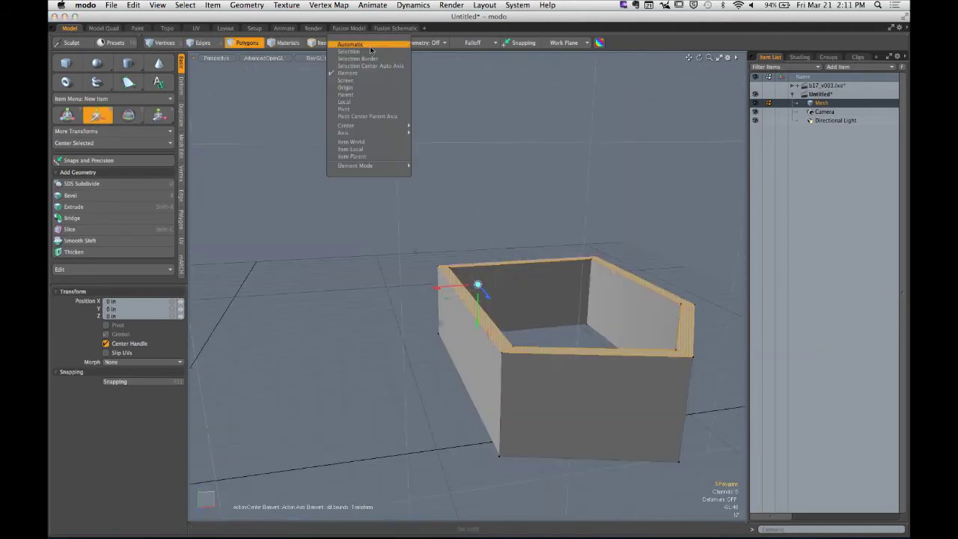
left_click(370, 66)
left_click(373, 43)
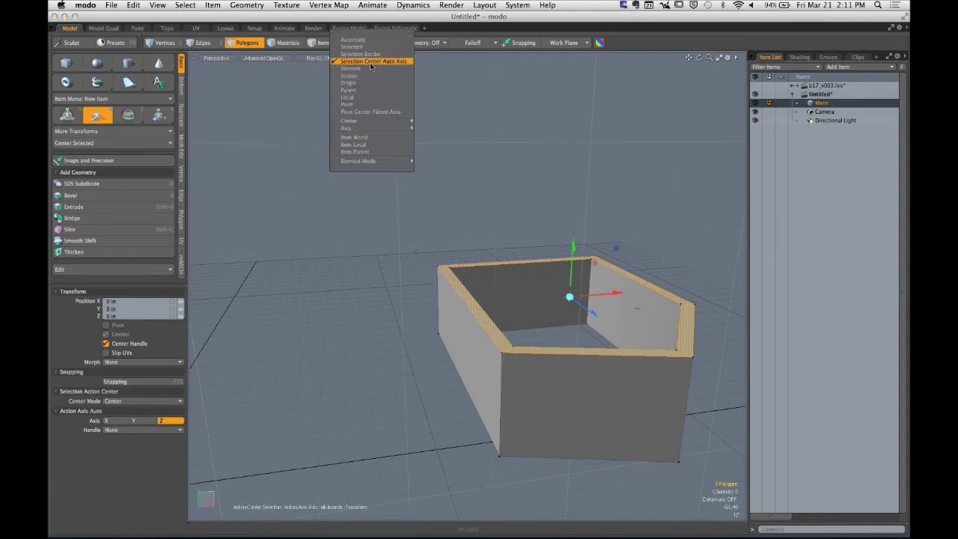
left_click(370, 64)
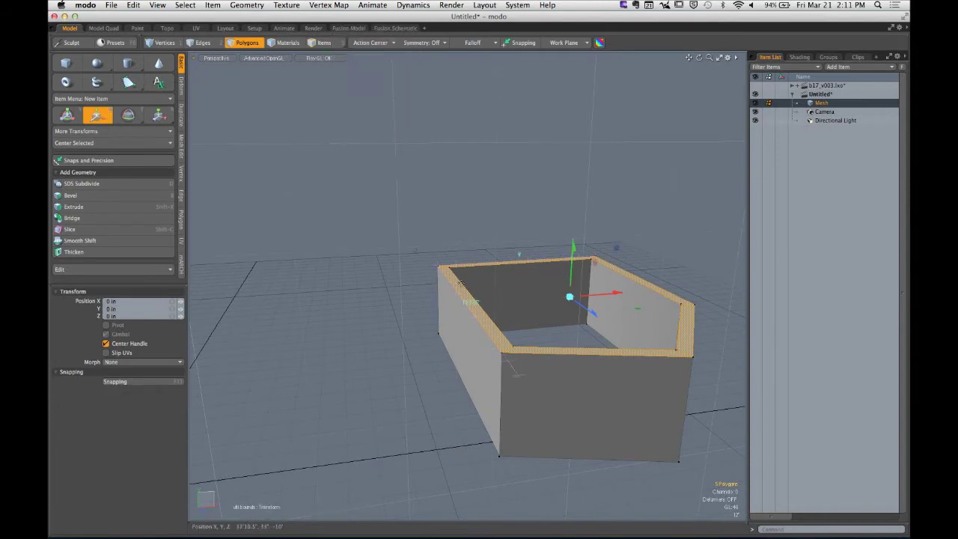
Move the rim polygons up by 8' in Y and drop the Move tool
key("ctrl")
key("t")
left_click_drag(571, 281, 577, 187)
key("ctrl")
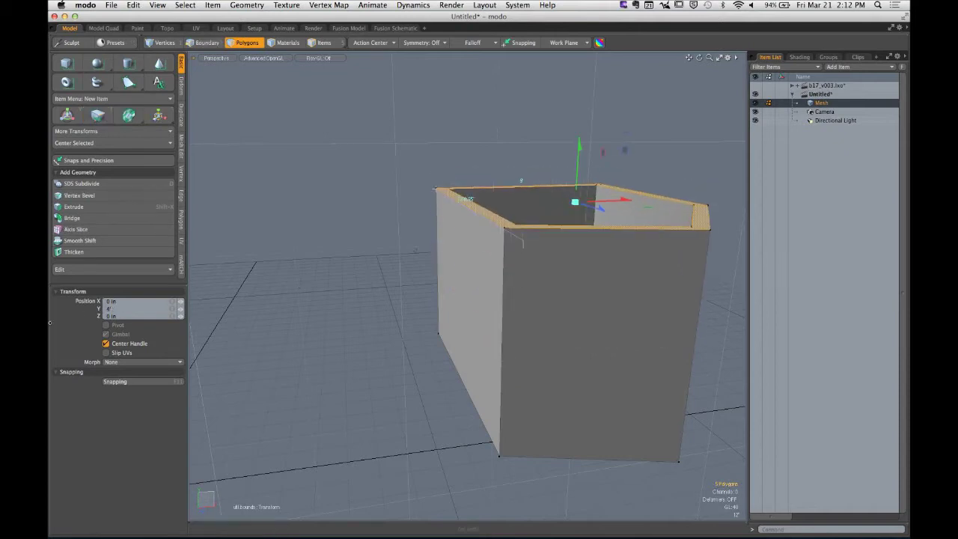
key("w")
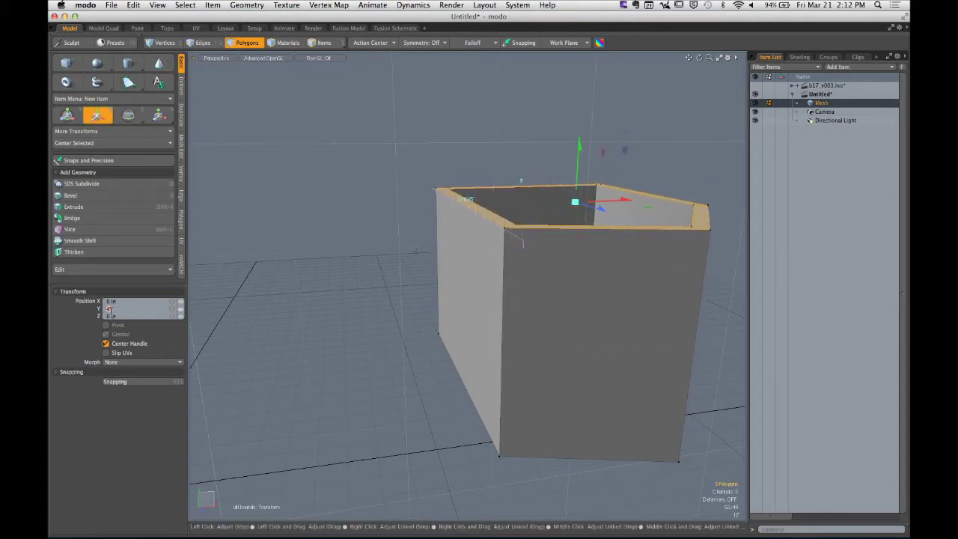
type("8'")
key("Return")
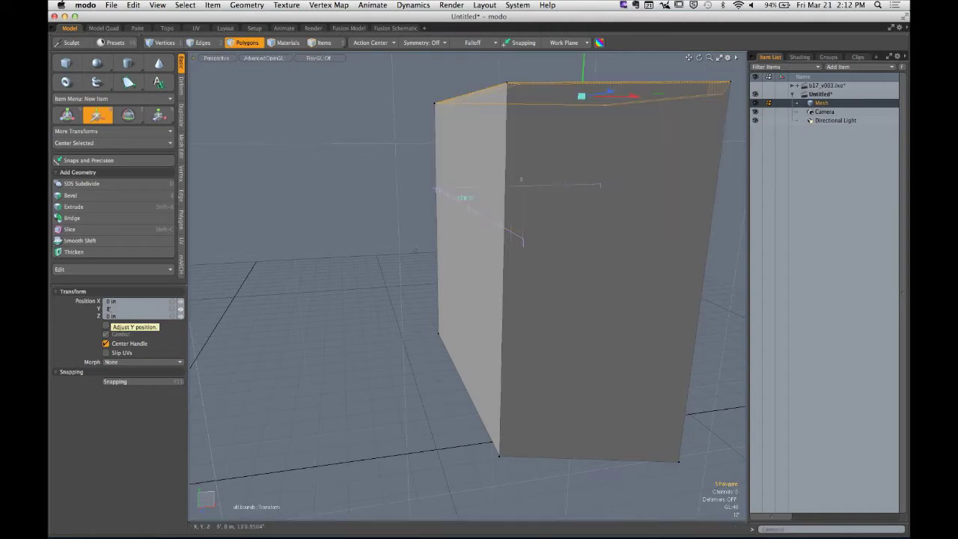
key("space")
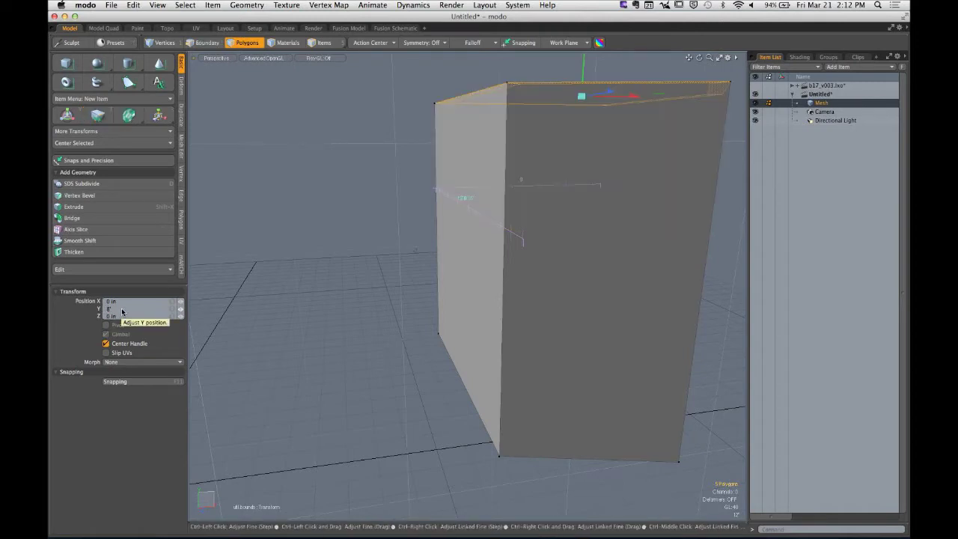
left_click_drag(356, 279, 400, 305, "alt")
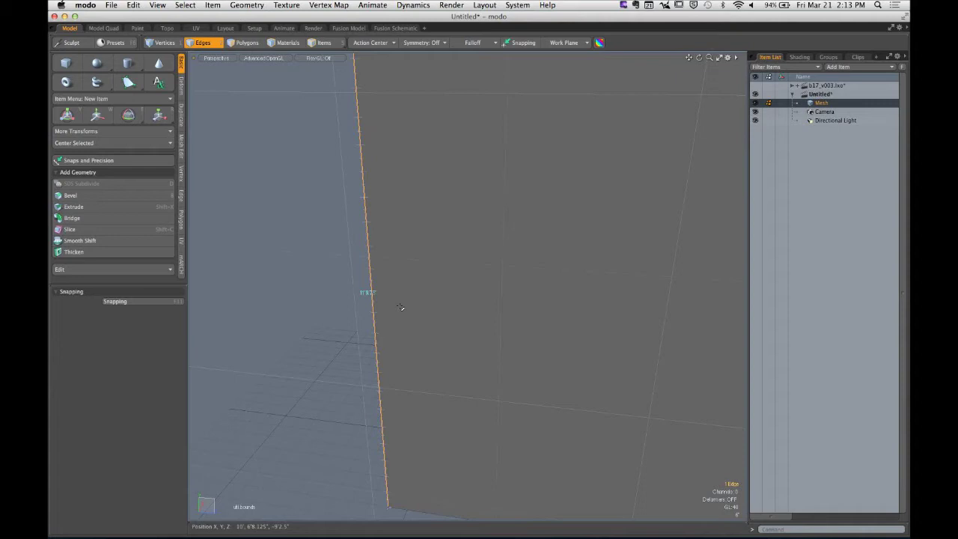
Reselect the five top polygons around the rim of the raised wall
key("1")
scroll(460, 310, "down", 8)
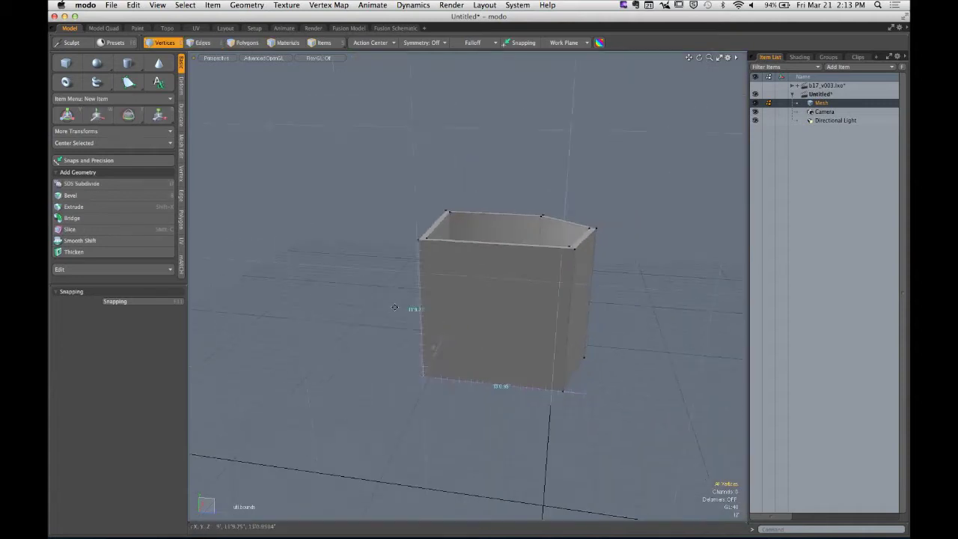
left_click_drag(449, 225, 462, 242, "alt")
scroll(462, 242, "up", 2)
key("3")
left_click(435, 215)
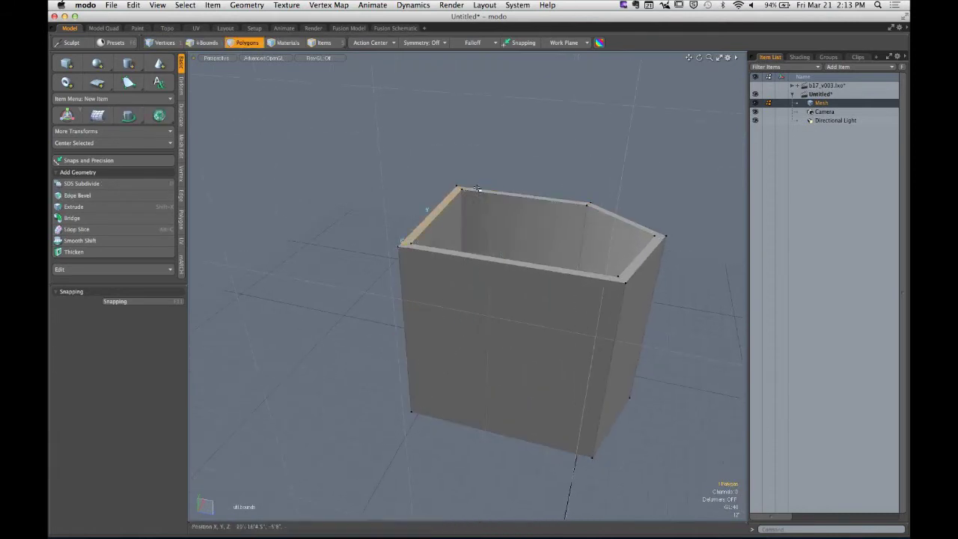
left_click(482, 190, "shift")
left_click(617, 216, "shift")
left_click(644, 251, "shift")
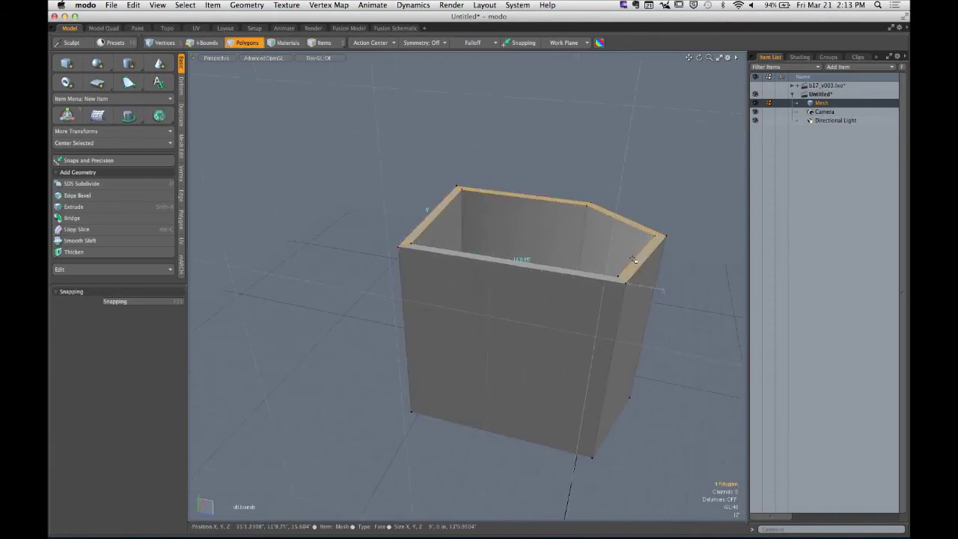
left_click(413, 245, "shift")
left_click_drag(413, 244, 380, 302, "alt")
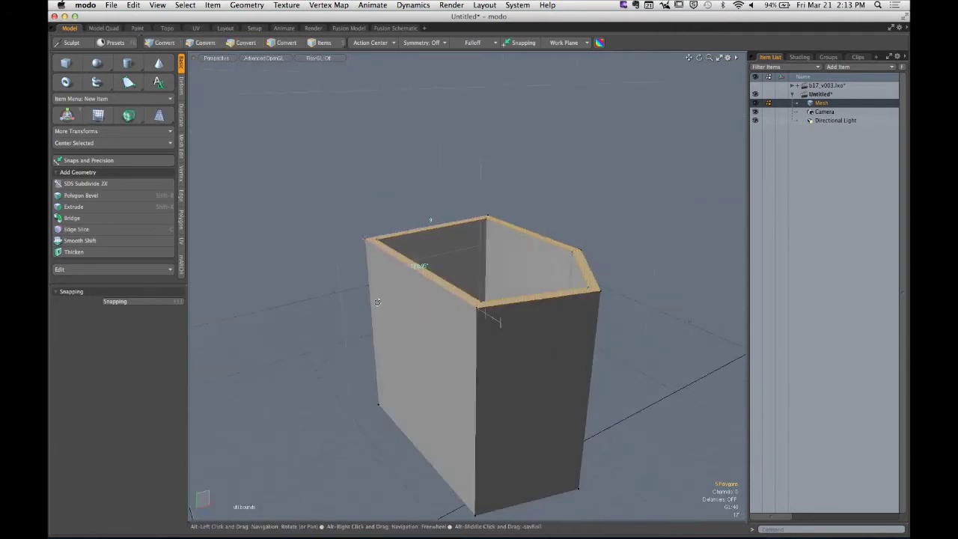
Use the Set Position vertex command to place the rim at Y 12'
left_click(182, 175)
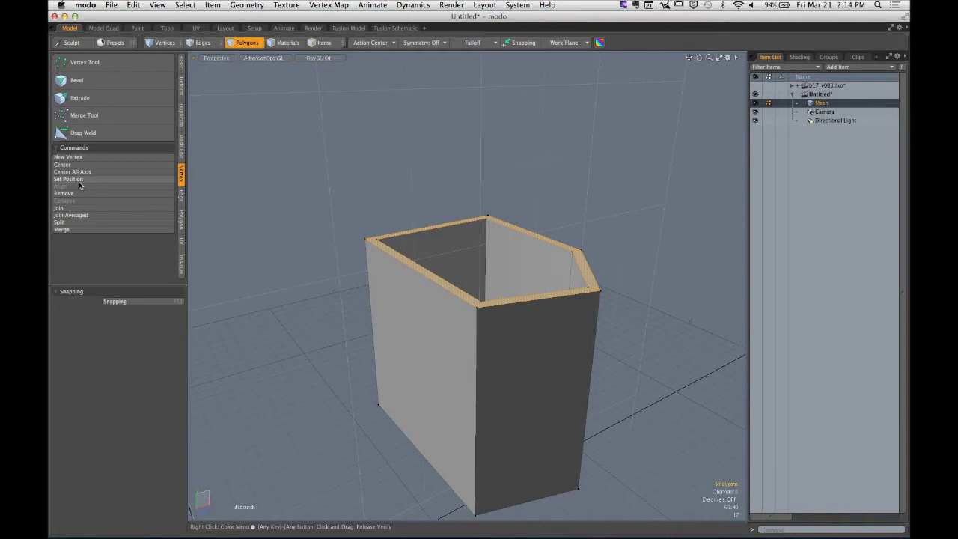
left_click(78, 181)
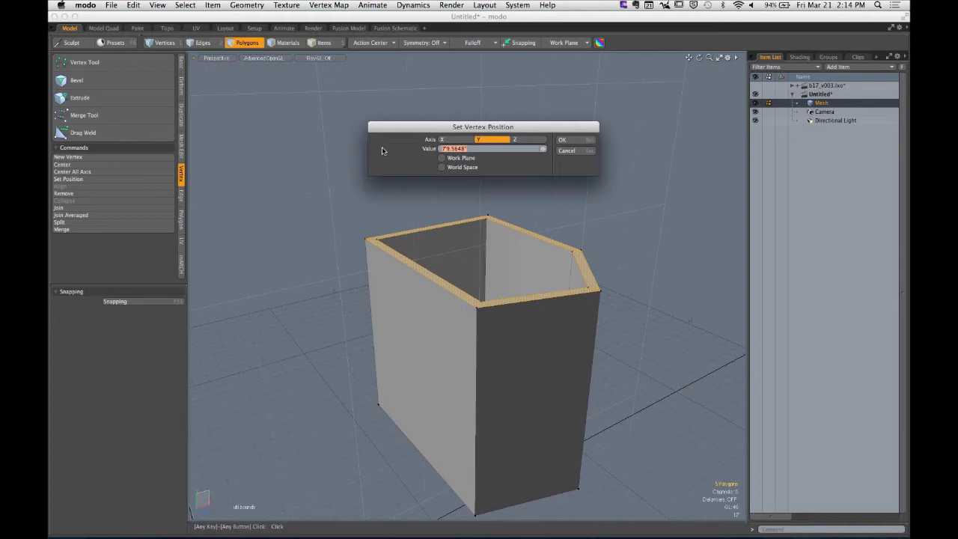
type("12")
left_click(563, 140)
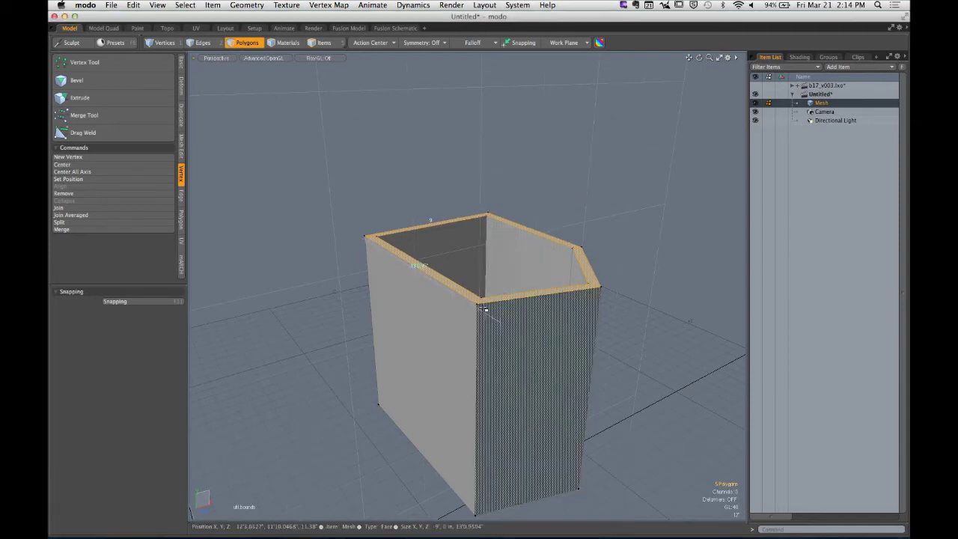
Deselect the rim polygons and check the wall's overall height with the displayed dimensions
left_click_drag(486, 310, 457, 297, "alt")
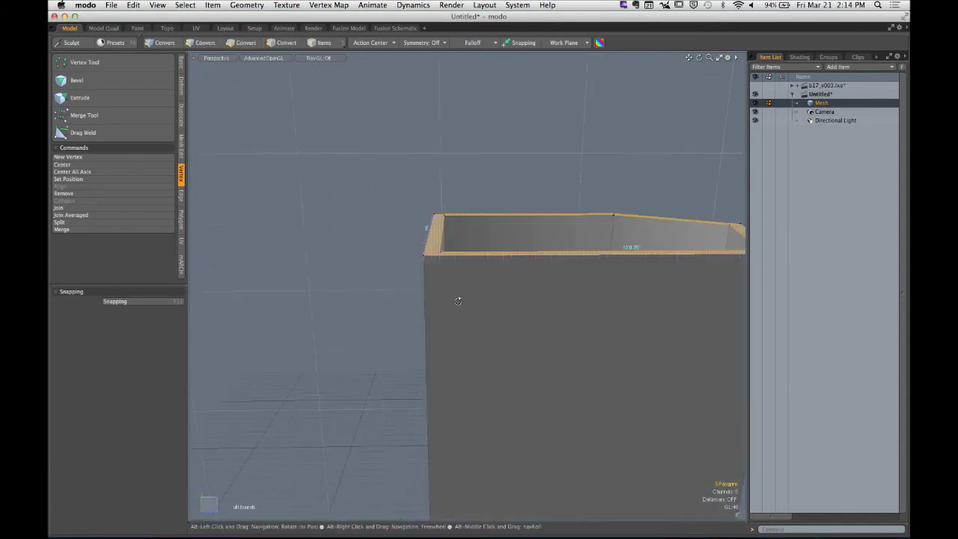
left_click(334, 239)
left_click_drag(423, 431, 361, 247, "alt+shift")
key("3")
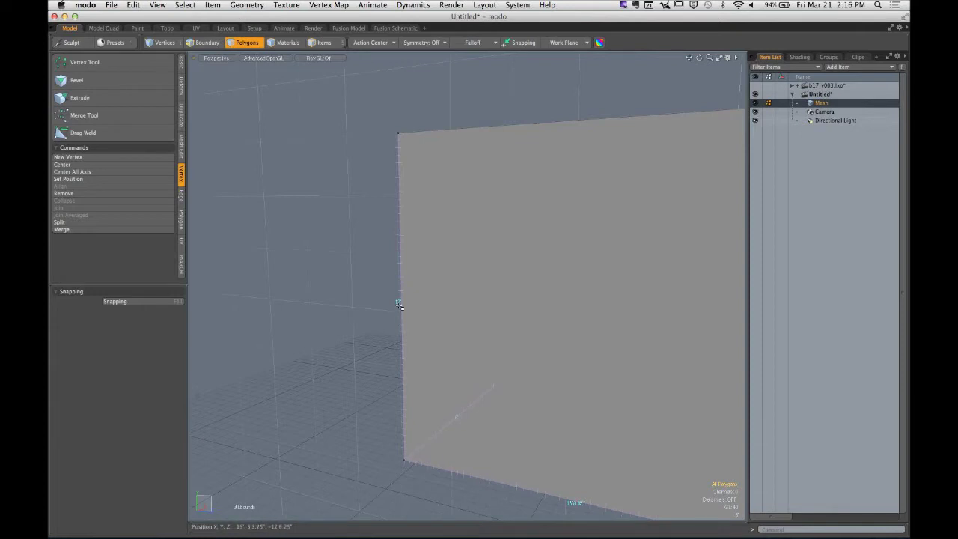
Undo the last three operations and select the four polygons that make up the back wall, with no tool active
key("alt")
left_click_drag(399, 303, 344, 300, "alt")
key("w")
left_click_drag(374, 348, 444, 273, "alt")
key("Escape")
key("Escape")
left_click_drag(449, 322, 369, 275, "alt")
key("super+z")
key("super+z")
key("super+z")
scroll(458, 291, "up", 4)
scroll(468, 292, "down", 2)
key("q")
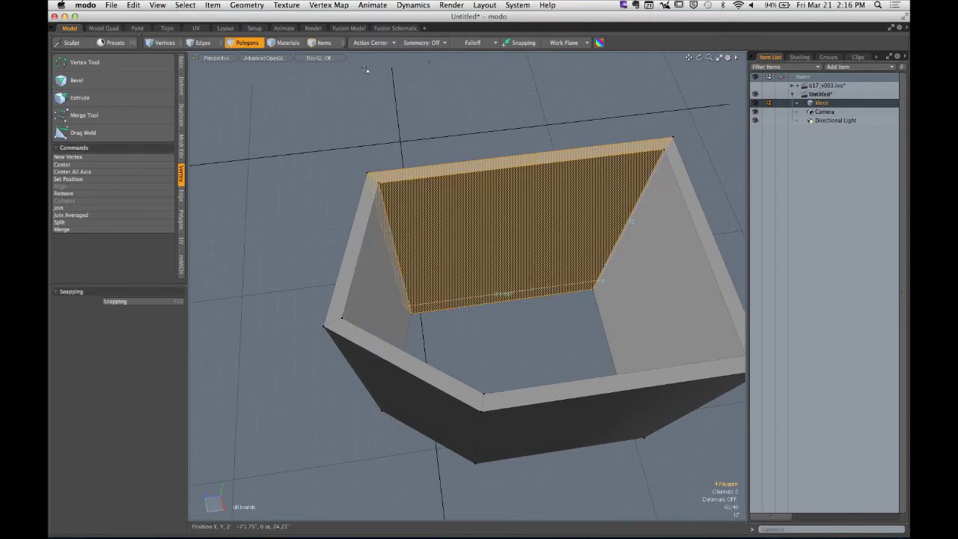
Try moving the selected back wall along the adjoining side wall's direction with the action center set to Element
left_click(370, 43)
left_click(365, 69)
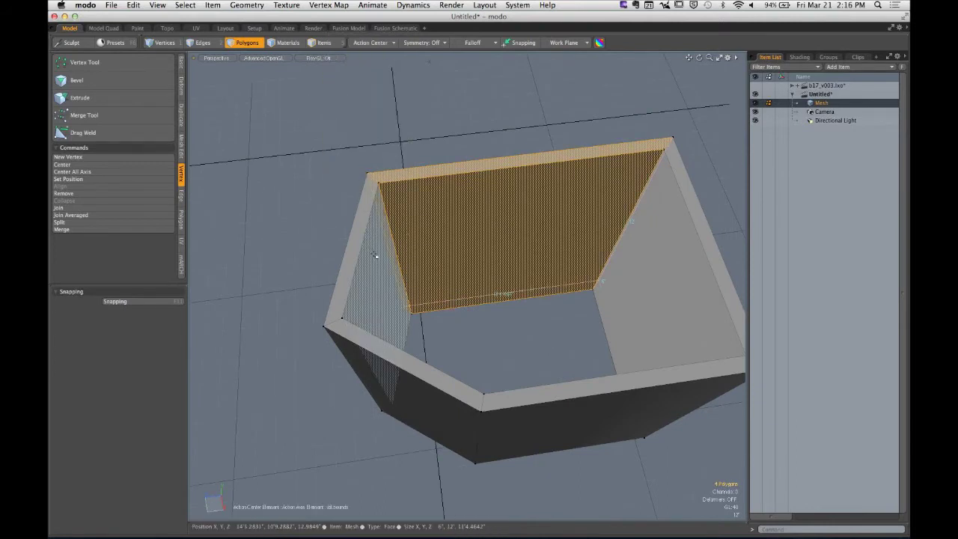
key("w")
left_click_drag(368, 229, 405, 92)
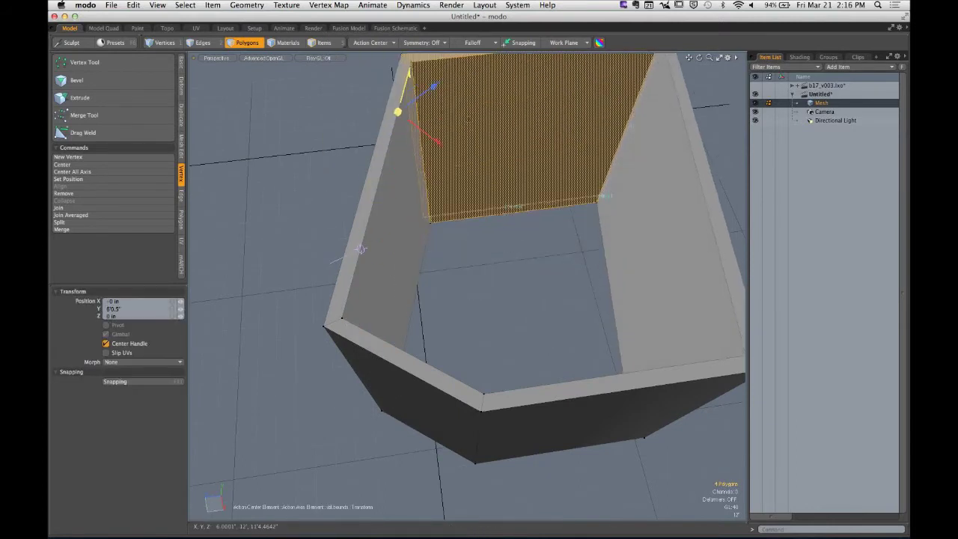
scroll(408, 150, "down", 3)
left_click_drag(408, 180, 398, 252, "alt")
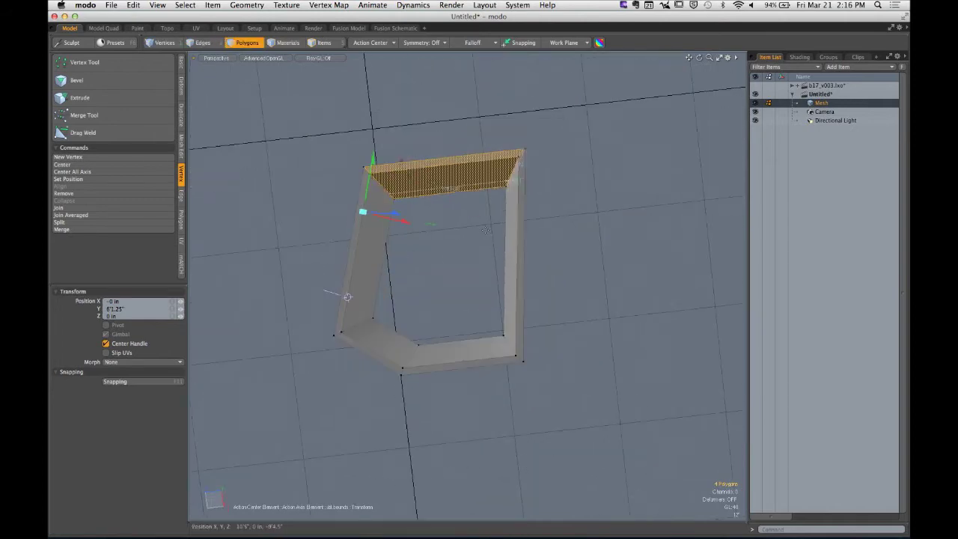
left_click_drag(370, 193, 384, 105)
key("super+z")
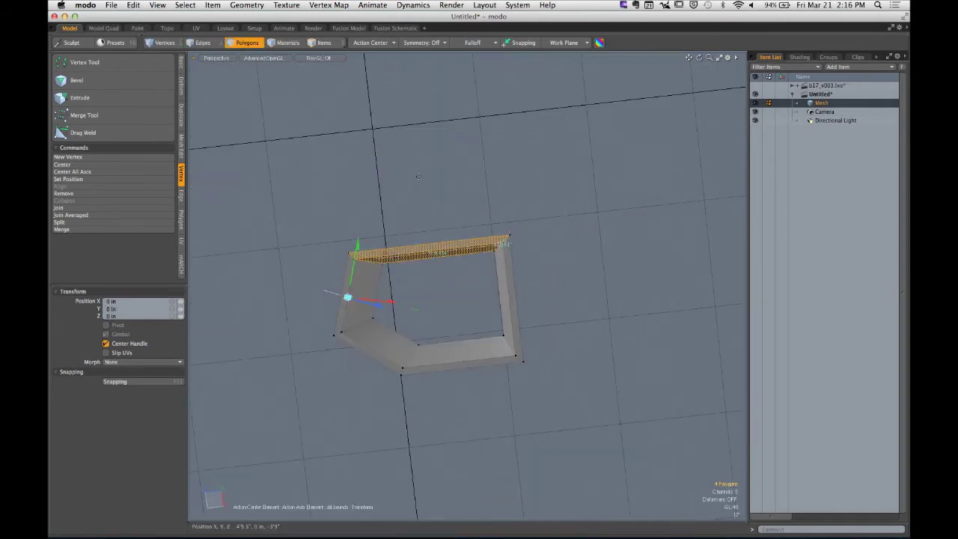
key("q")
Clear the Element action center, move the selected back wall outward and deselect it
left_click(363, 42)
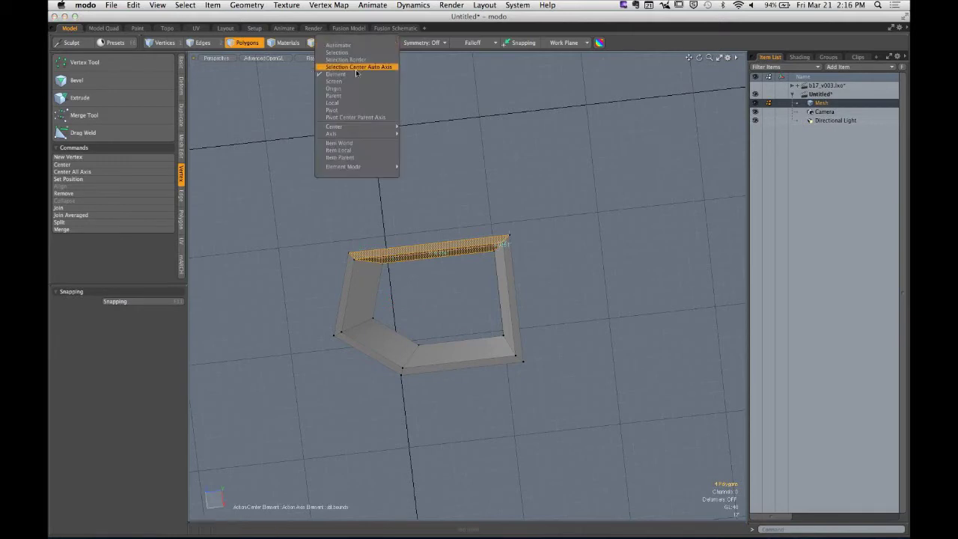
left_click(356, 75)
key("w")
left_click_drag(441, 301, 439, 179)
key("q")
left_click(458, 296)
Lasso-select the polygons of the neighbouring side wall, move them to reshape the room and deselect them
right_click_drag(443, 175, 603, 371)
key("w")
left_click_drag(552, 274, 552, 401)
key("q")
left_click(633, 292)
In the Top view, select the four edges at the corner where the diagonal wall meets the long angled wall
key("KP_1")
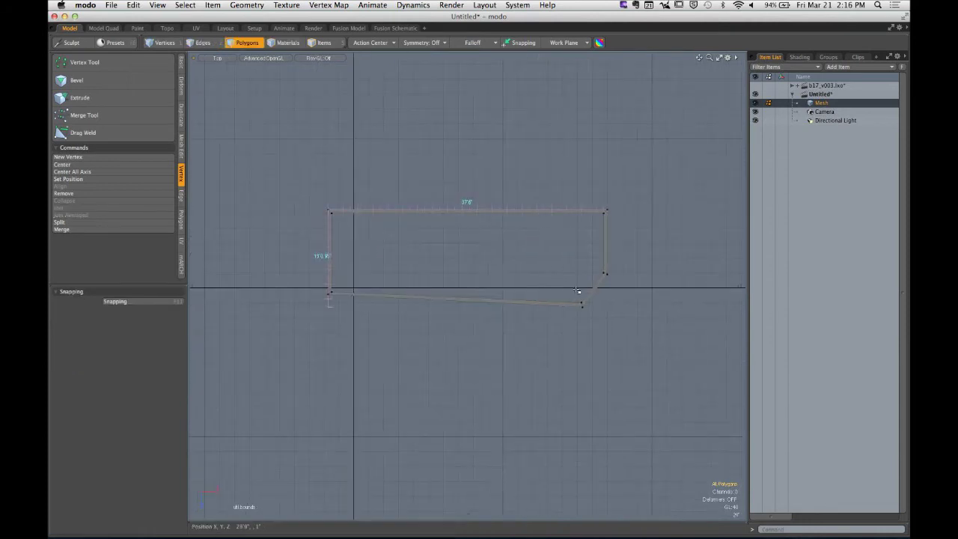
key("2")
right_click_drag(572, 295, 592, 314)
left_click_drag(598, 325, 737, 325, "ctrl+alt")
key("w")
Move the selected corner edges along the diagonal wall's direction using the Element action center, then deselect them
left_click(392, 45)
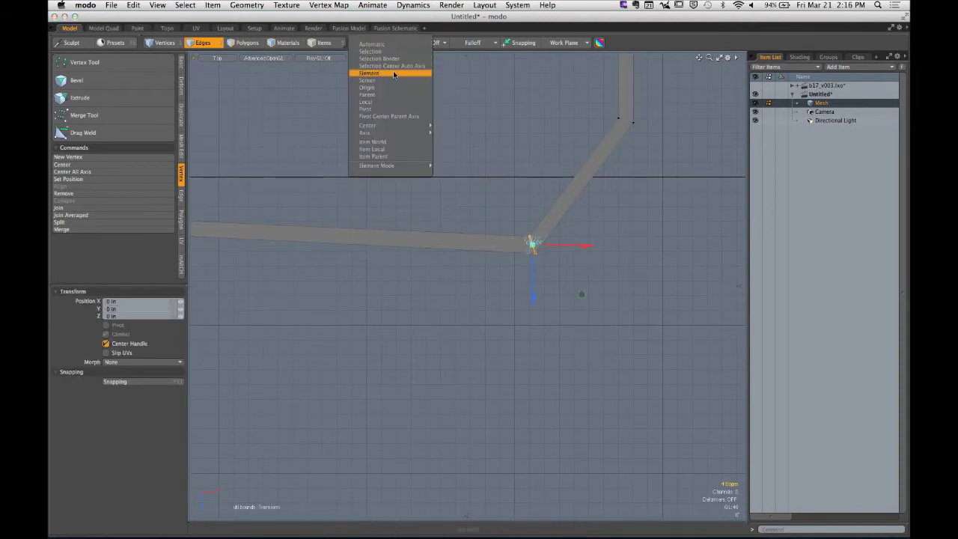
left_click(385, 74)
left_click(557, 199)
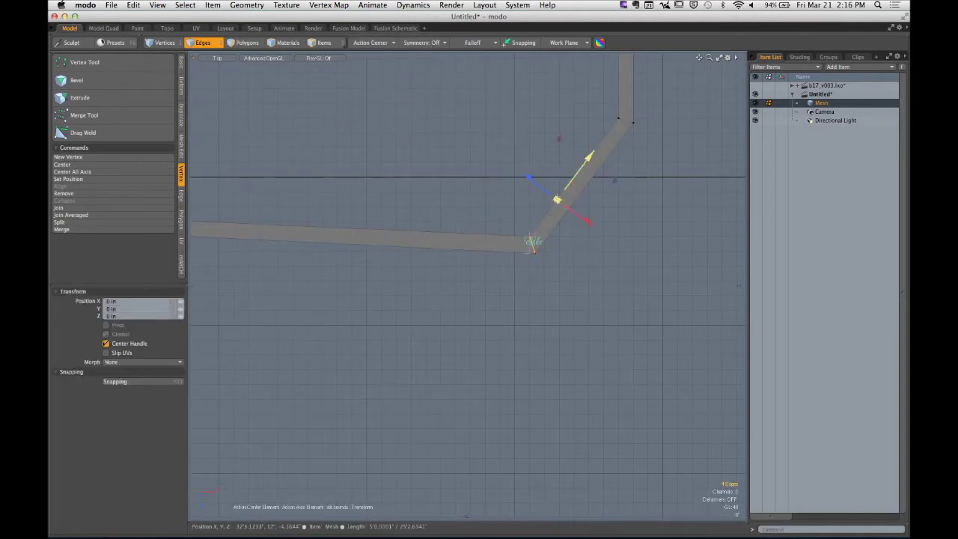
left_click_drag(579, 168, 436, 357)
left_click_drag(520, 292, 397, 292, "ctrl+alt")
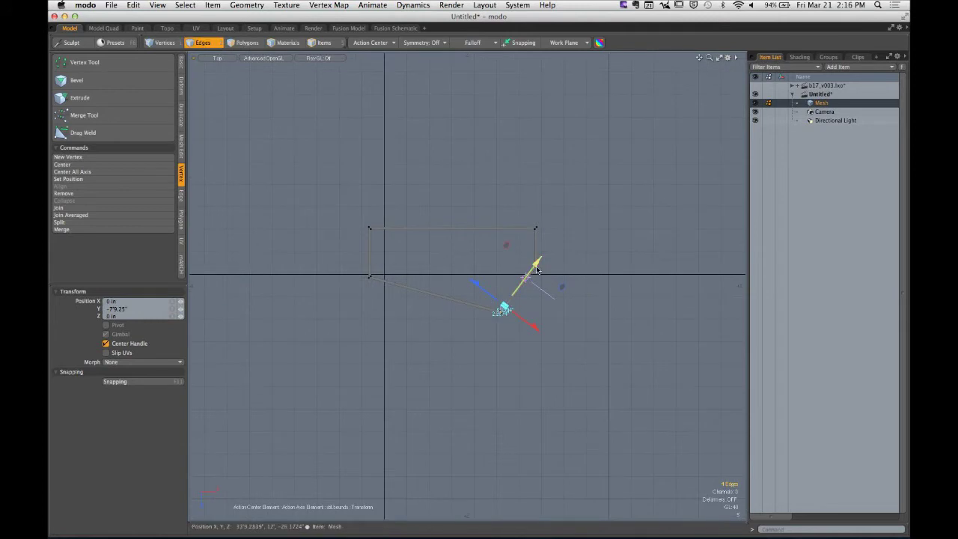
left_click_drag(537, 262, 527, 275)
key("space")
scroll(461, 300, "up", 2)
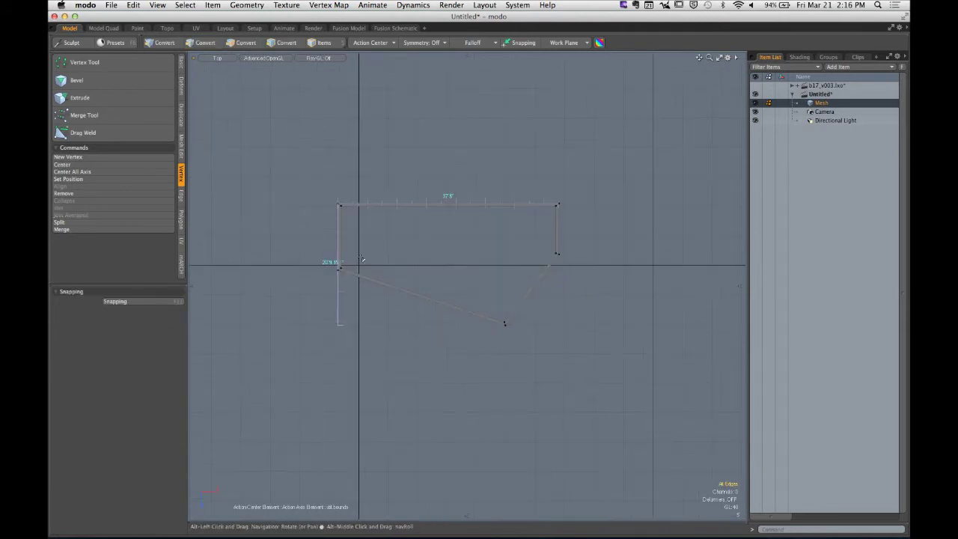
Return to the Perspective view and select the polygons of the long straight wall
key("ctrl+space")
left_click(523, 186)
left_click_drag(523, 186, 524, 150, "alt")
left_click_drag(479, 265, 526, 265, "ctrl+alt")
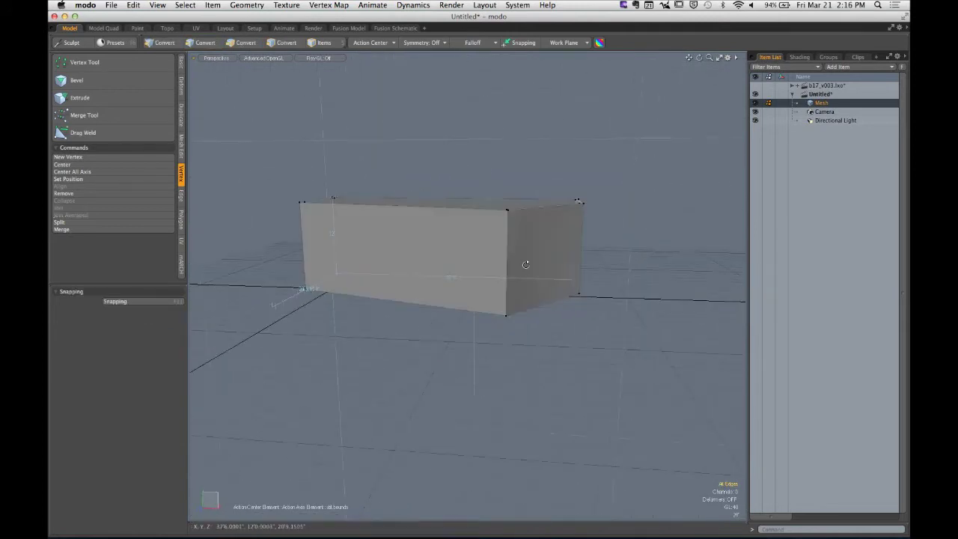
left_click_drag(449, 292, 369, 299, "alt")
key("3")
left_click(370, 295)
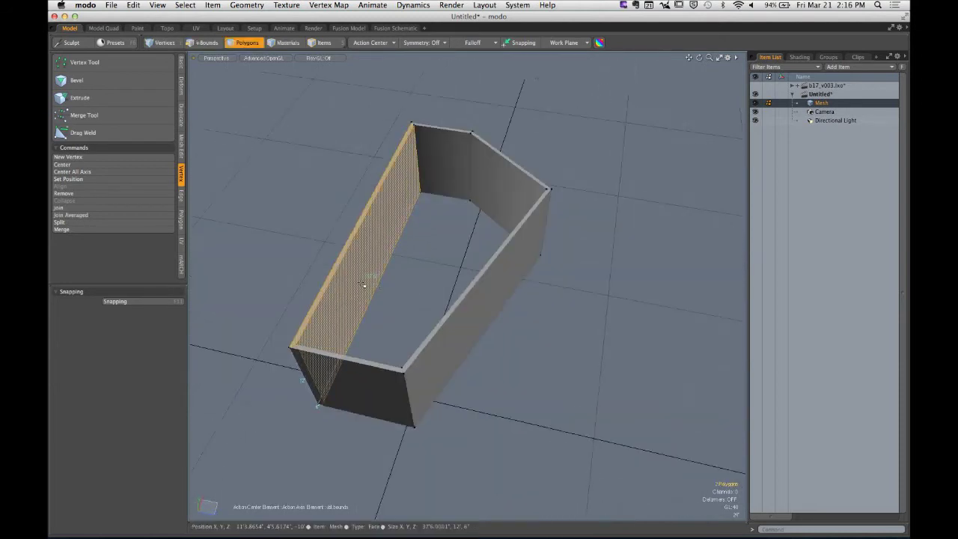
Clear the Element action center, move the selected wall outward until the building is about 45'4" deep, and deselect it
key("w")
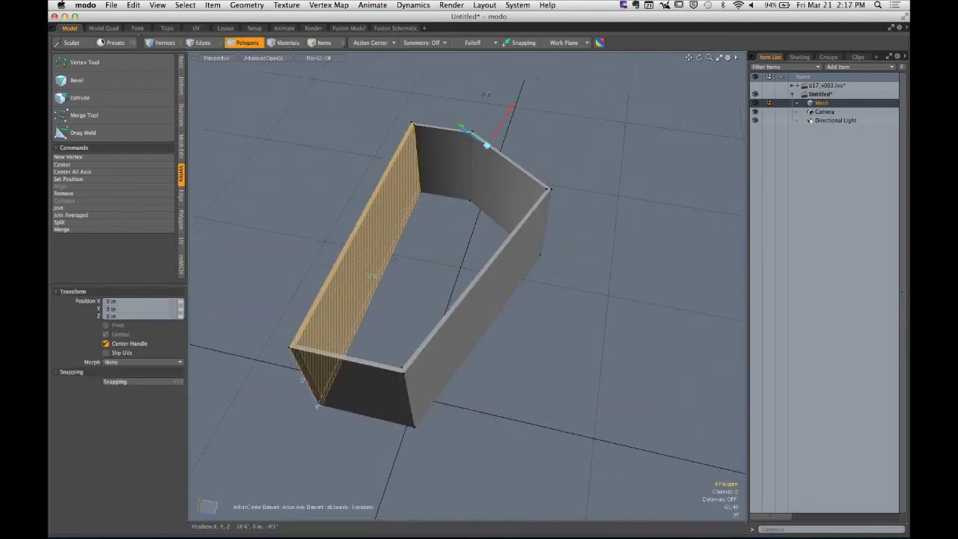
left_click(368, 42)
left_click(368, 71)
left_click_drag(372, 252, 196, 217)
left_click_drag(626, 255, 423, 289, "ctrl+alt")
key("Escape")
key("Escape")
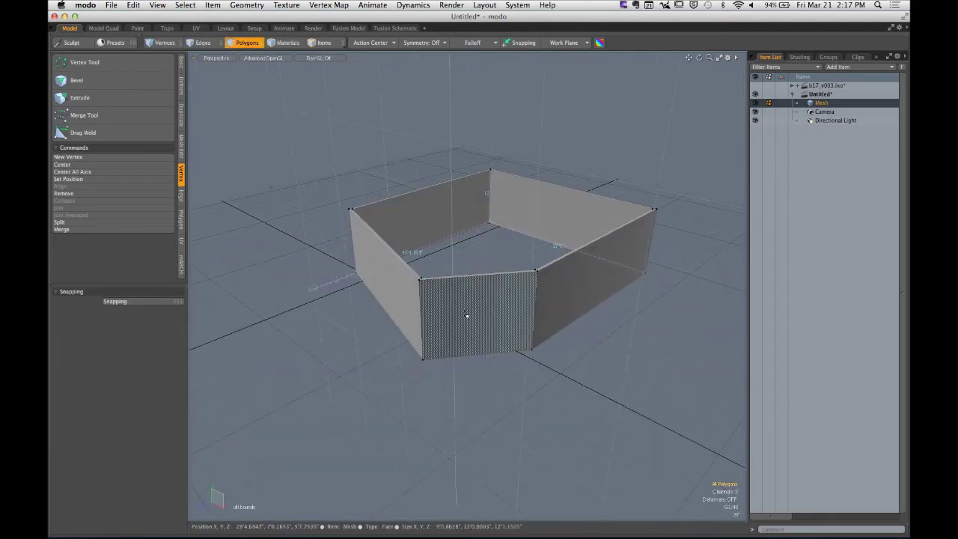
Turn off the Dimensions Tool so measurements no longer show on the model
left_click_drag(466, 316, 479, 289, "alt")
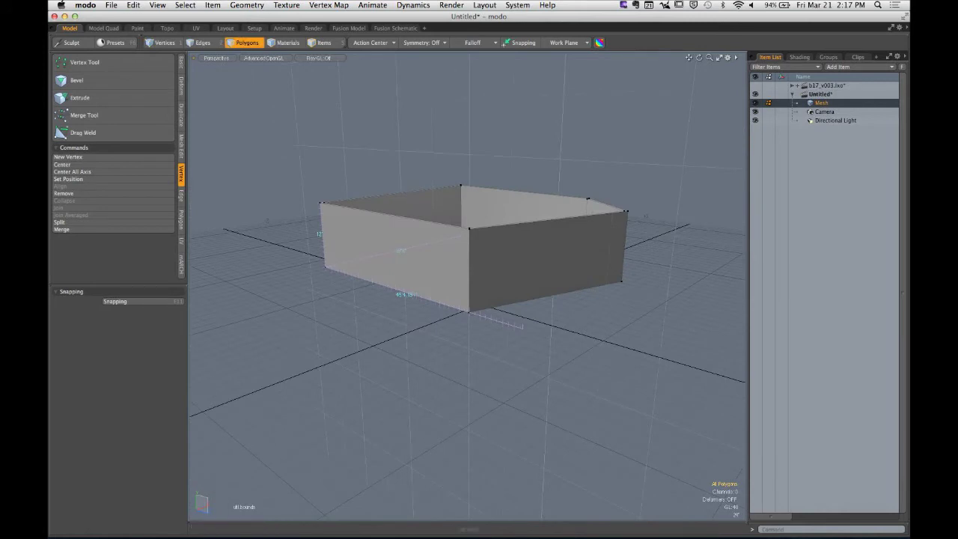
left_click(253, 8)
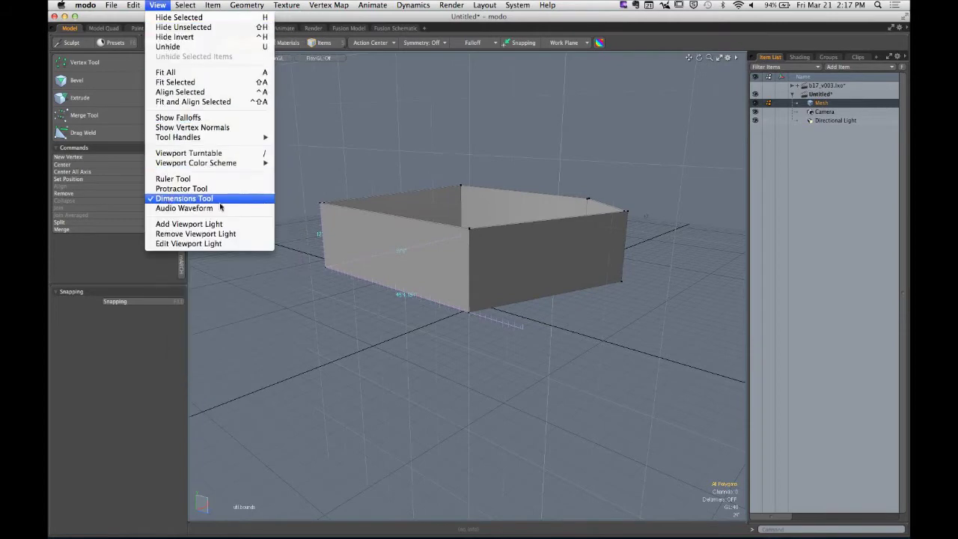
left_click(195, 198)
mouse_move(410, 146)
left_mouse_down("alt")
mouse_move(426, 188)
mouse_move(426, 238)
mouse_move(402, 208)
mouse_move(429, 107)
mouse_move(508, 264)
left_mouse_up("alt")
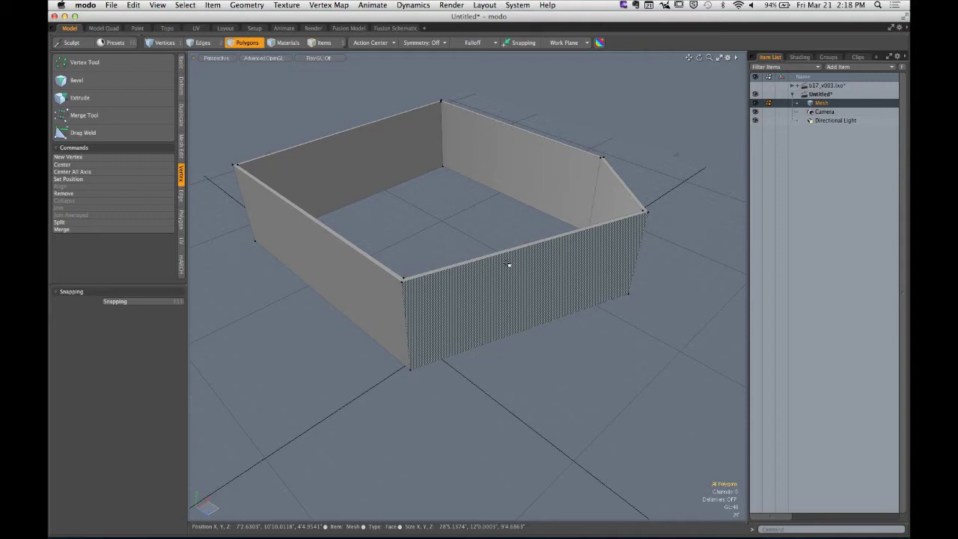
Loop Slice the walls horizontally from two selected outer wall polygons, with Count 2 in Symmetry mode
left_click_drag(467, 216, 452, 246, "alt")
scroll(517, 250, "up", 3)
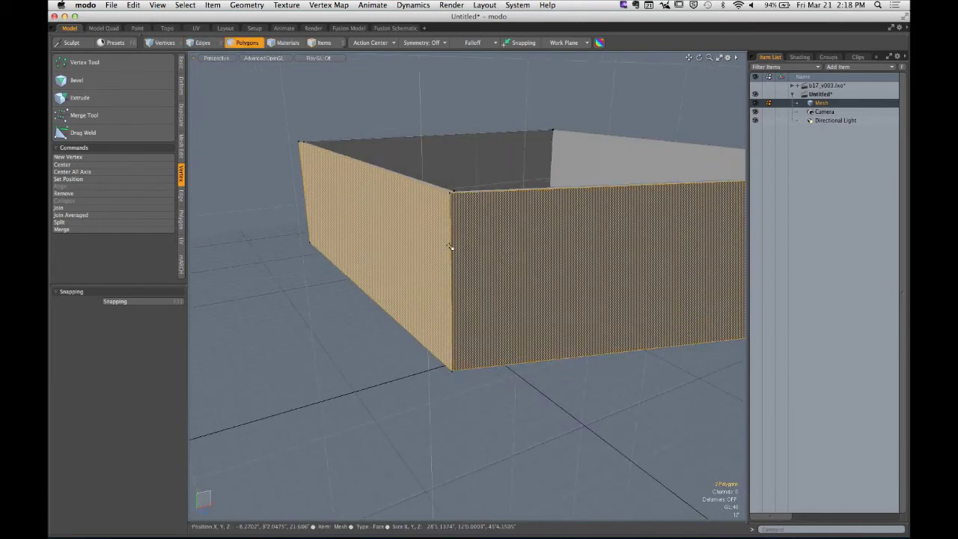
left_click(181, 145)
left_click(121, 133)
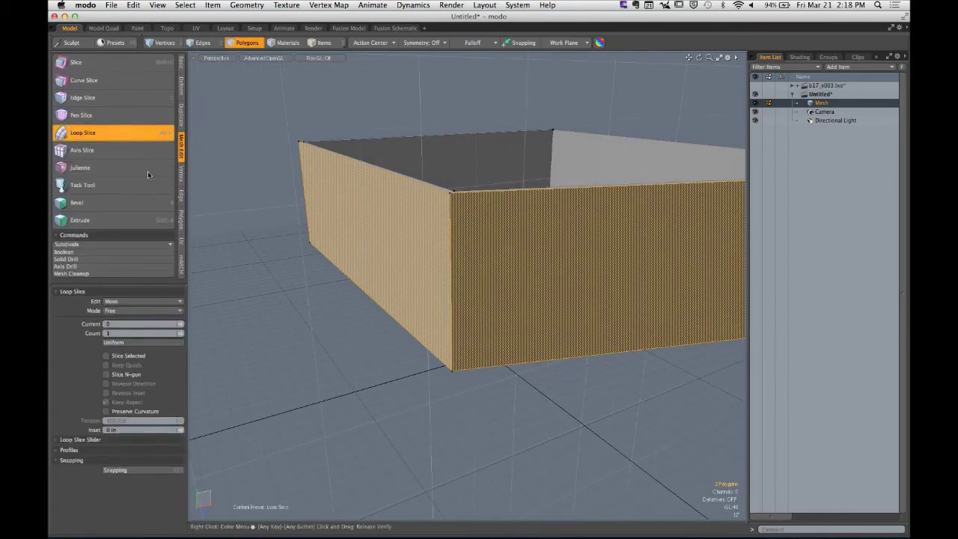
left_click(108, 333)
type("2")
key("Return")
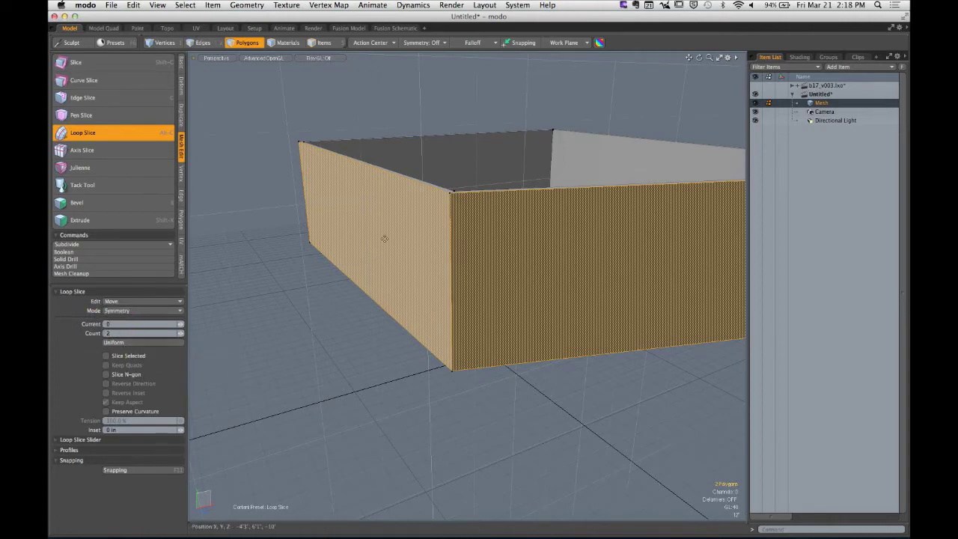
left_click(405, 245)
left_click_drag(406, 245, 411, 254)
key("q")
left_click(416, 362)
left_click_drag(417, 362, 462, 278, "alt")
Move the sliced wall edges up about 12.5" in Y, then drop the tool and deselect them
key("2")
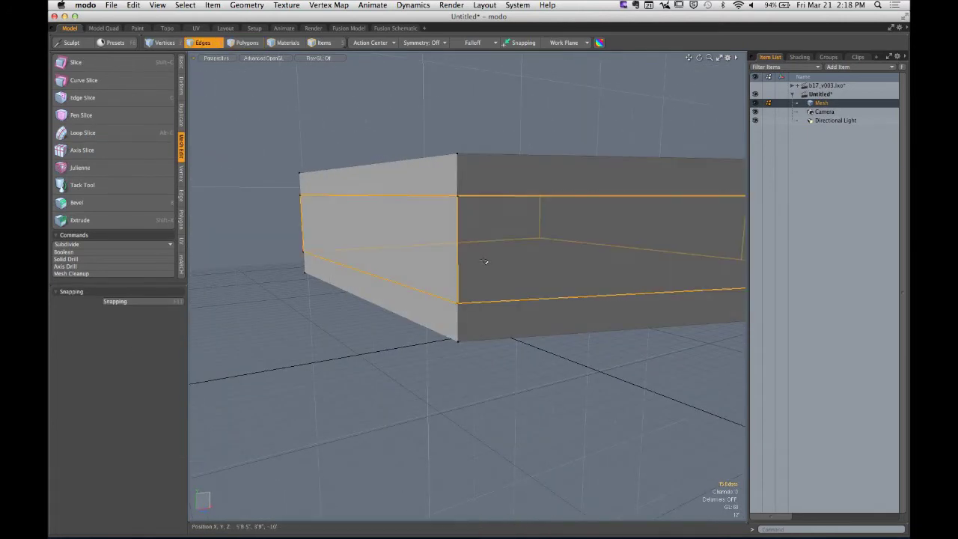
key("w")
left_click_drag(545, 198, 546, 184)
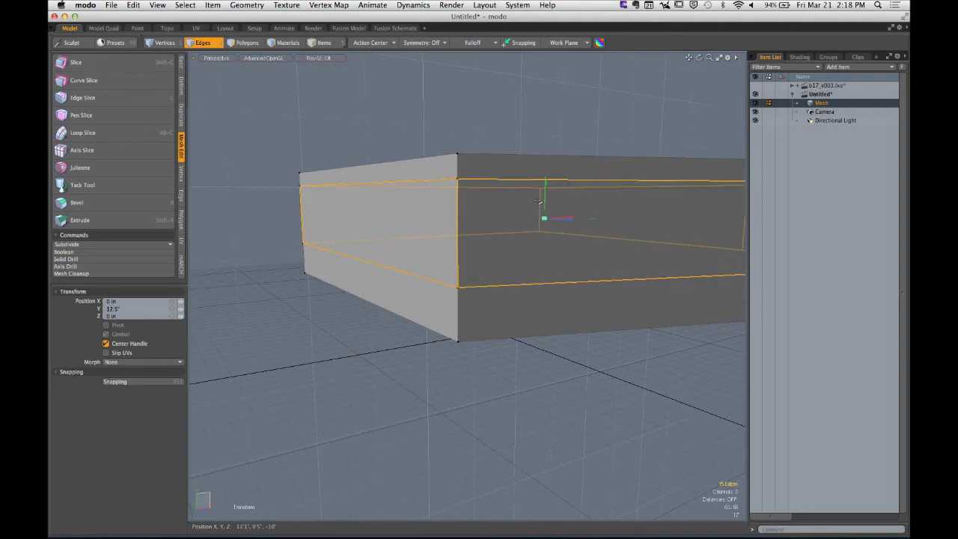
key("q")
left_click(391, 192)
left_click_drag(391, 193, 549, 251, "alt")
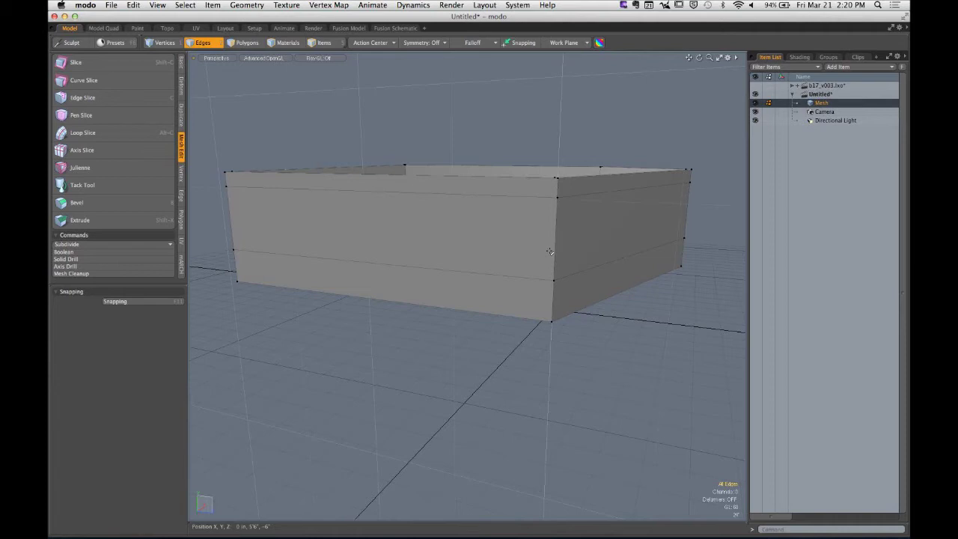
Select the upper and lower horizontal edge loops around the walls and delete both
left_click_drag(506, 220, 488, 270, "alt")
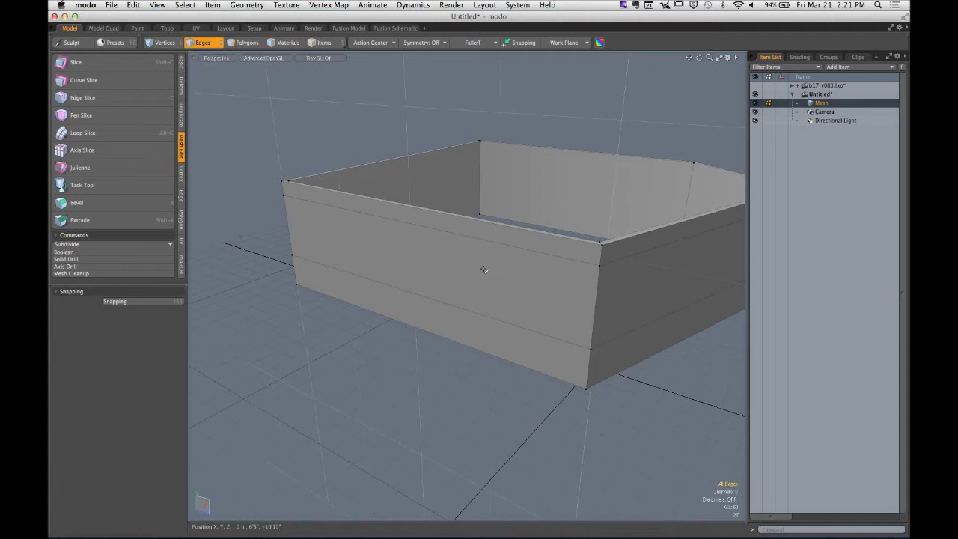
double_click(453, 233)
double_click(453, 306, "shift")
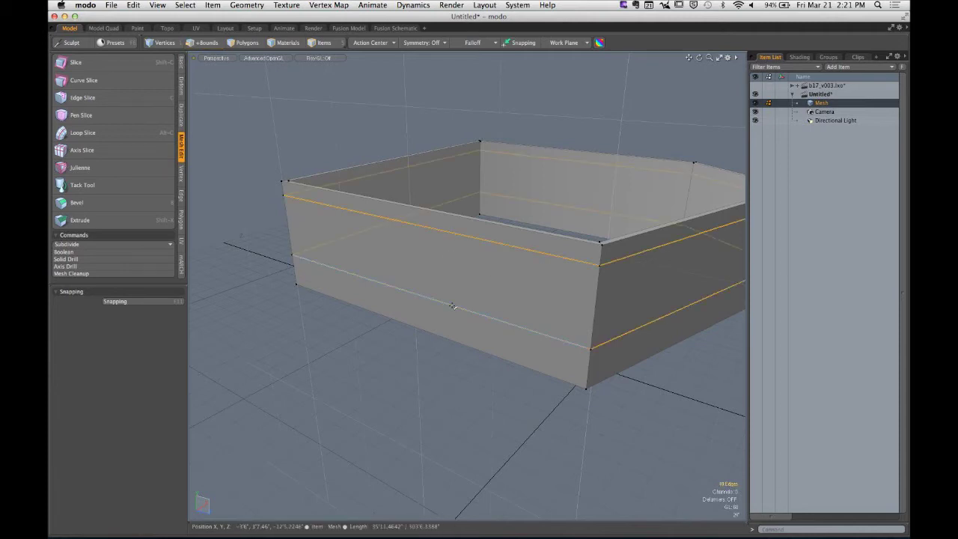
key("BackSpace")
left_click_drag(452, 304, 434, 299, "alt")
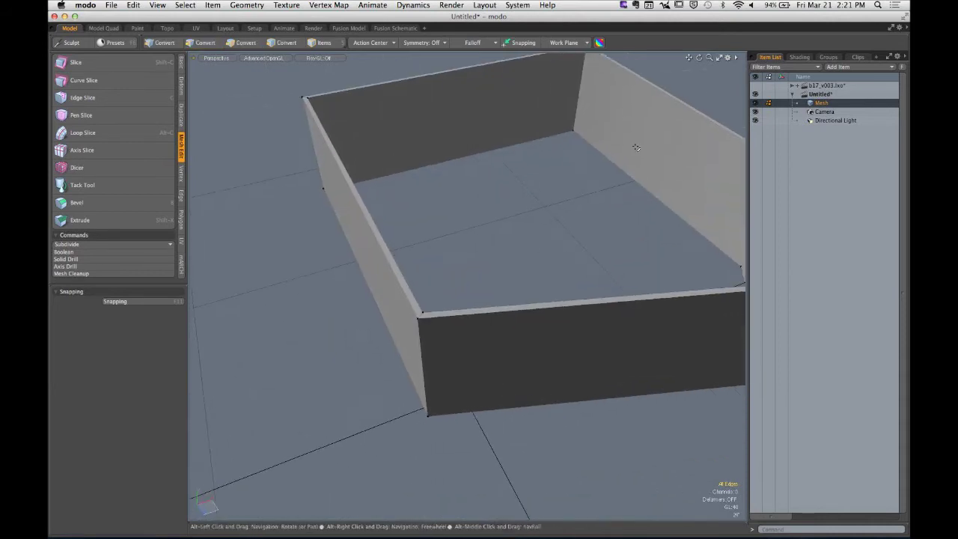
Rename the mesh item as Walls
double_click(821, 102)
type("Walls")
key("Return")
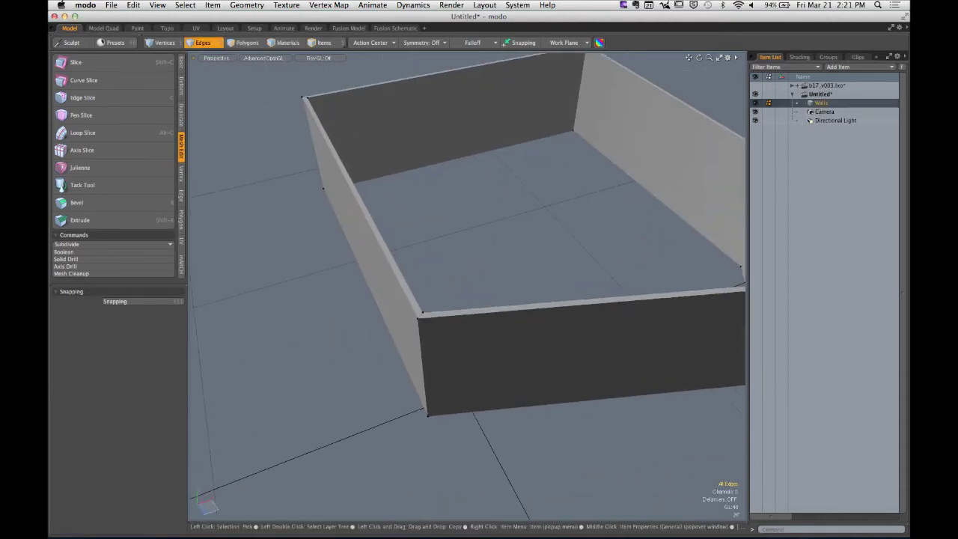
Add a new mesh item to the scene and switch to the Top view
key("n")
key("ctrl+space")
left_click(462, 196)
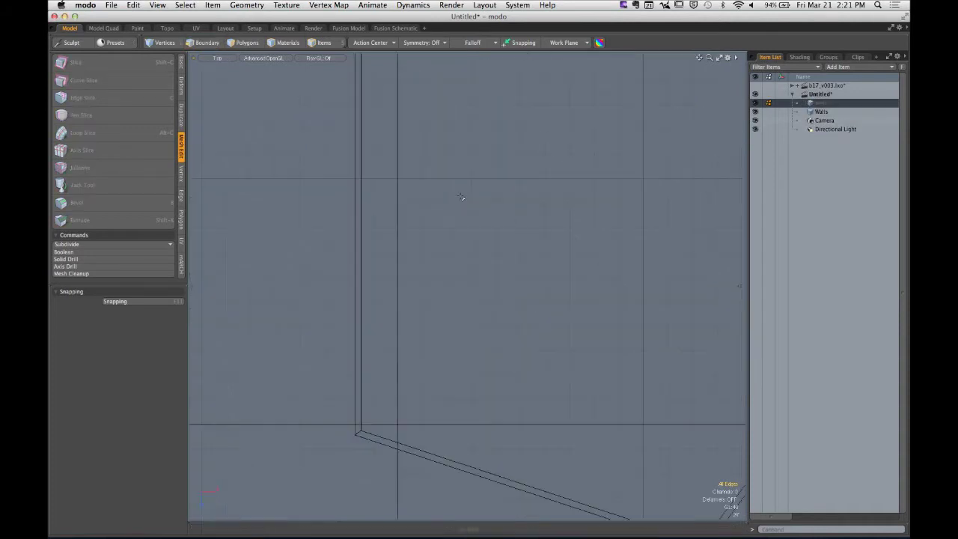
left_click_drag(516, 247, 446, 284, "ctrl+alt")
Turn off the grid and work plane display in the viewport and view the walls in perspective
key("o")
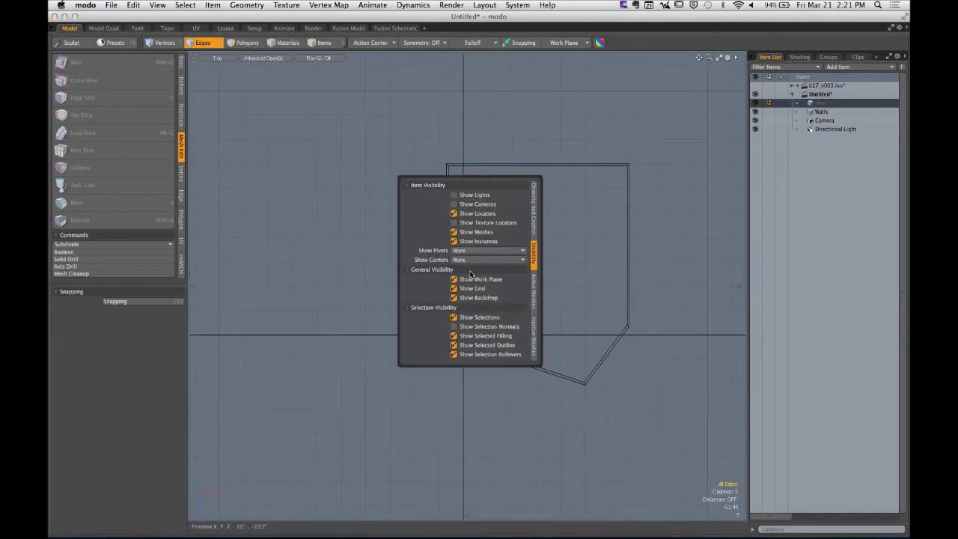
left_click(488, 292)
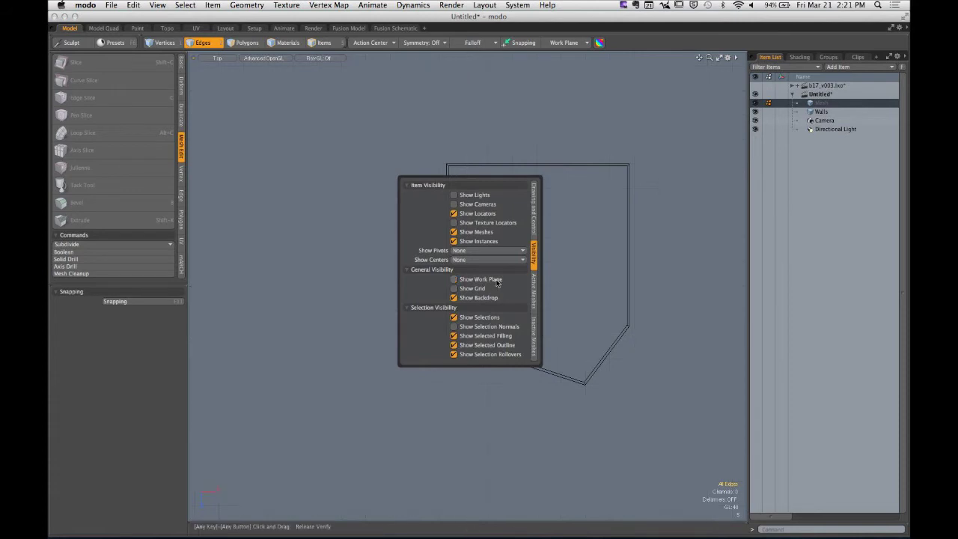
left_click_drag(584, 283, 425, 301, "ctrl+alt")
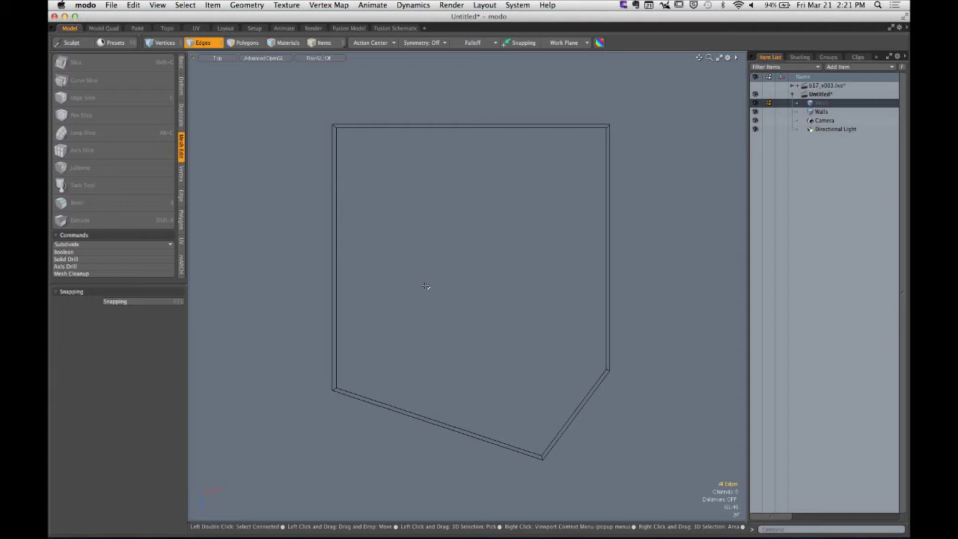
left_click_drag(419, 250, 415, 280, "alt")
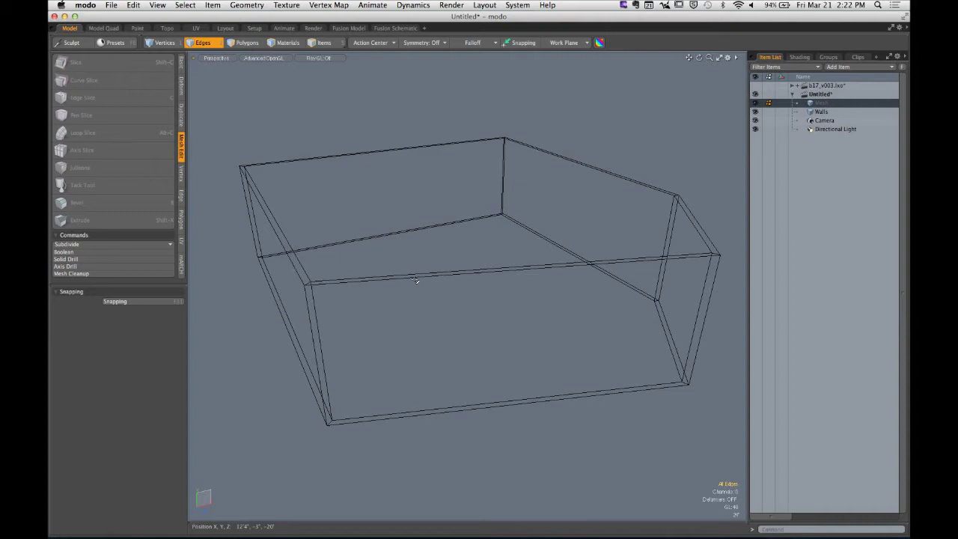
Rename the new empty mesh item as Cutts
double_click(815, 102)
type("Ceiling")
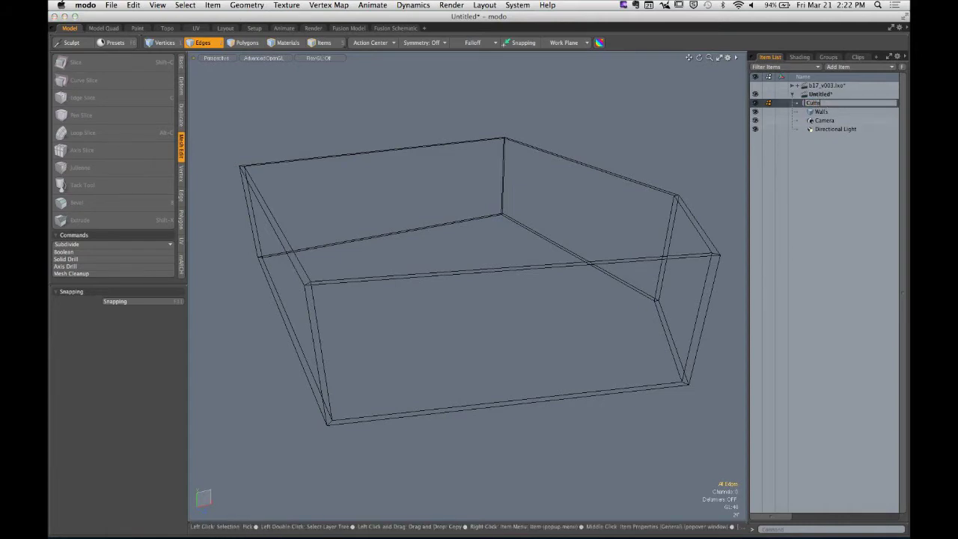
key("Return")
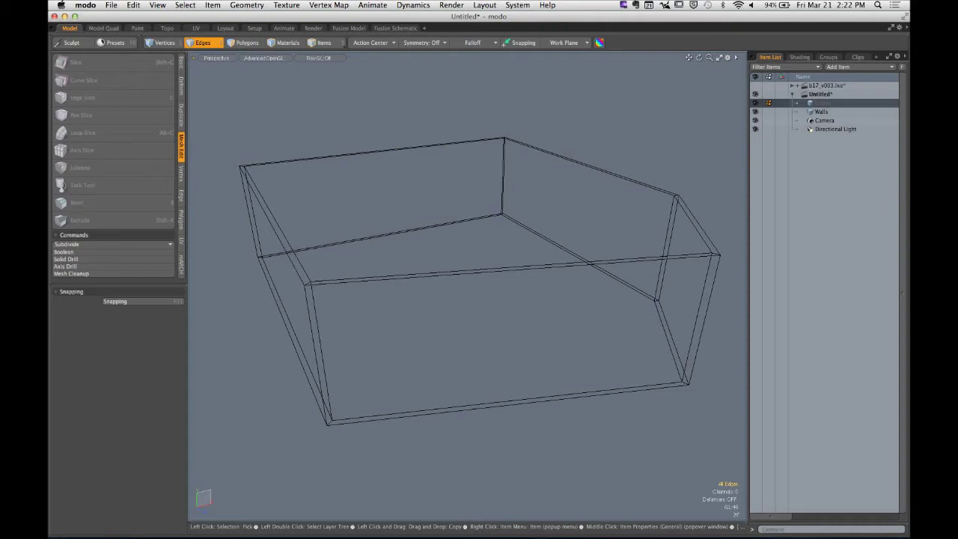
Draw a cube primitive in the Cutter mesh from the Right view, about 6'7" high, 4'8" wide and 8'3" deep
left_click_drag(539, 269, 475, 289, "alt")
key("2")
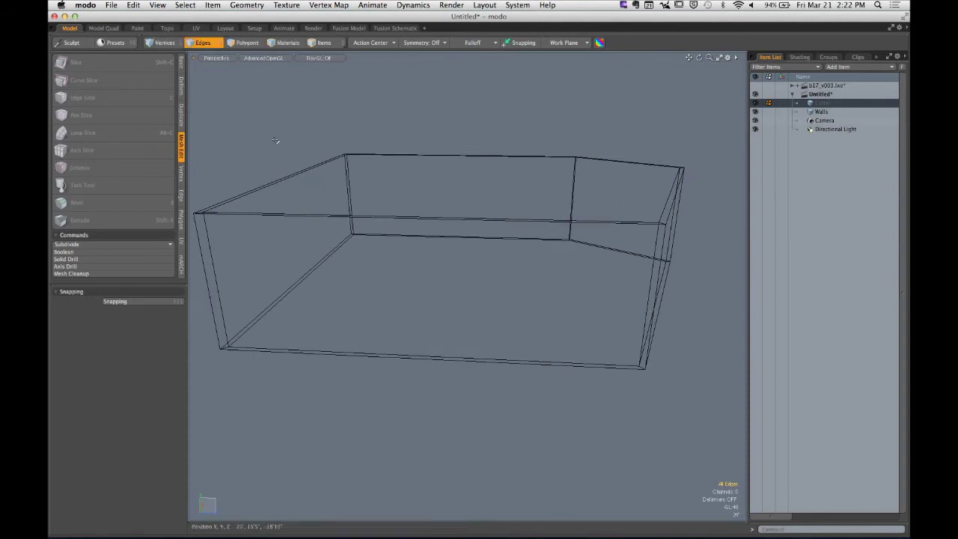
left_click(179, 69)
left_click(66, 63)
left_click_drag(409, 299, 409, 256, "alt")
key("ctrl+space")
left_click_drag(474, 247, 447, 288, "alt")
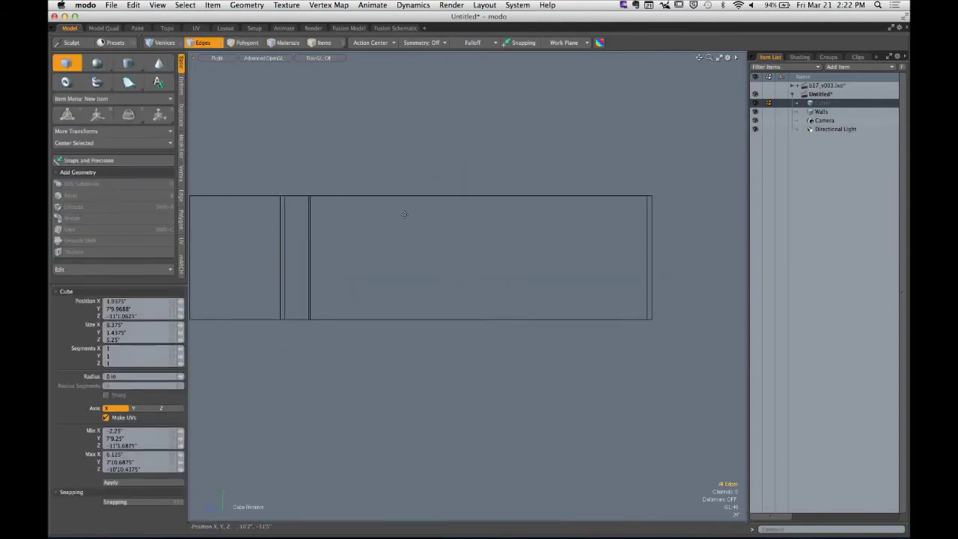
mouse_move(384, 203)
left_mouse_down()
mouse_move(445, 278)
mouse_move(438, 294)
mouse_move(411, 271)
left_mouse_up()
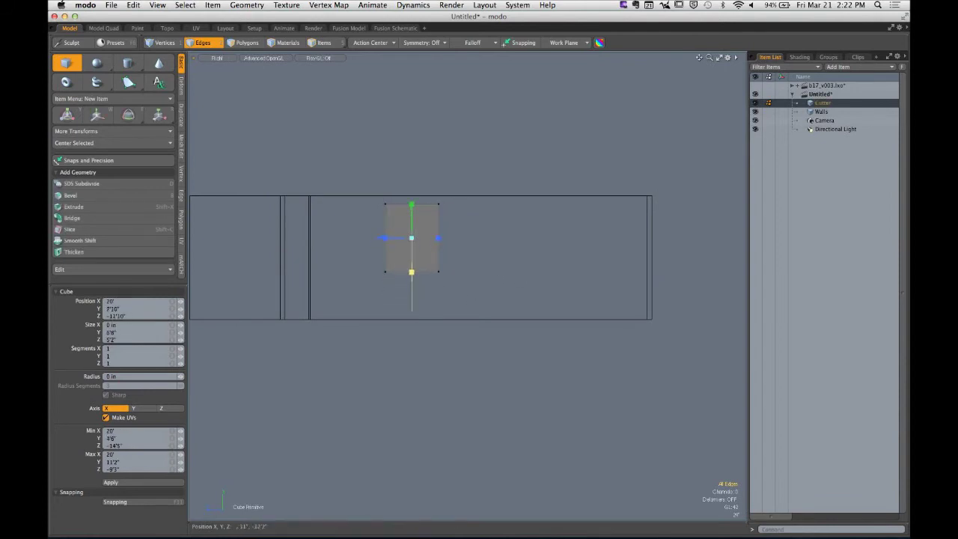
left_click_drag(441, 242, 487, 283)
left_click_drag(463, 241, 399, 256)
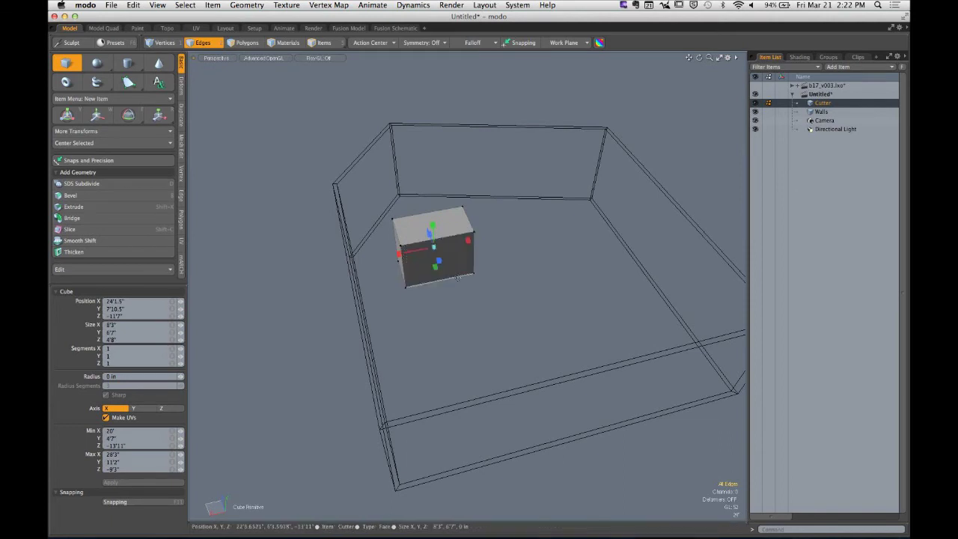
Select the whole cutter box and move it about -26'10" along X so it passes through the wall
key("q")
left_click_drag(448, 305, 415, 266, "alt")
key("space")
key("space")
key("space")
key("space")
double_click(447, 254)
key("w")
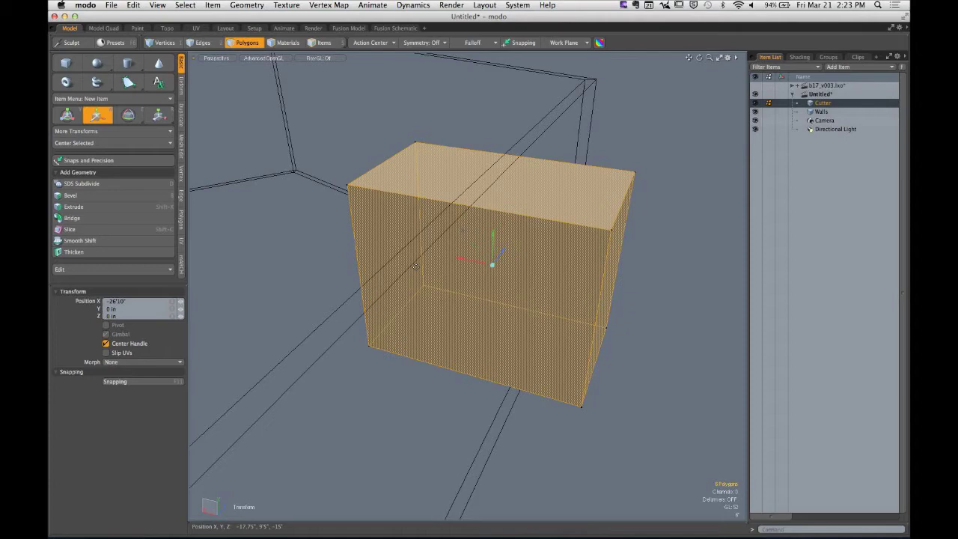
key("space")
key("space")
Slide the cutter box along the wall it crosses, toward the nearest wall corner
left_click_drag(622, 172, 688, 224, "alt")
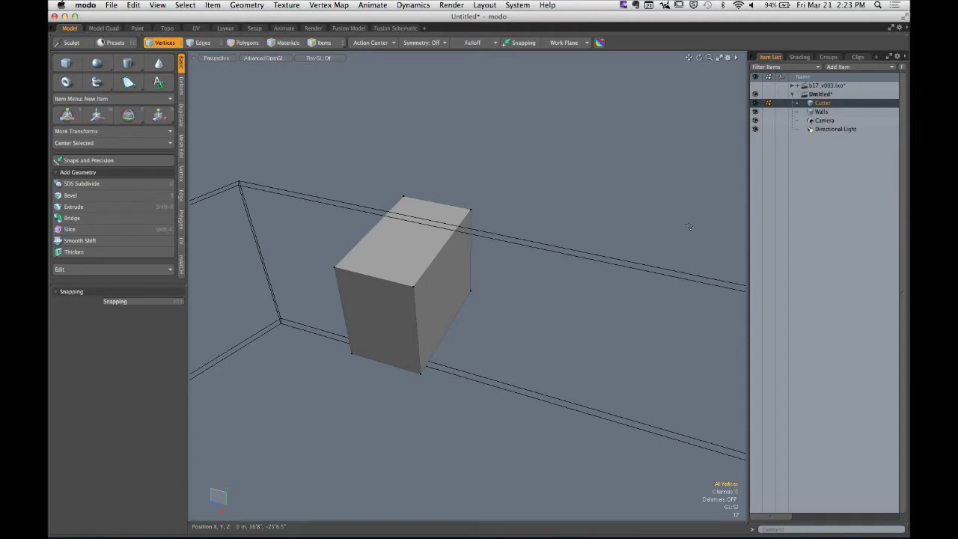
left_click_drag(594, 277, 487, 313, "alt")
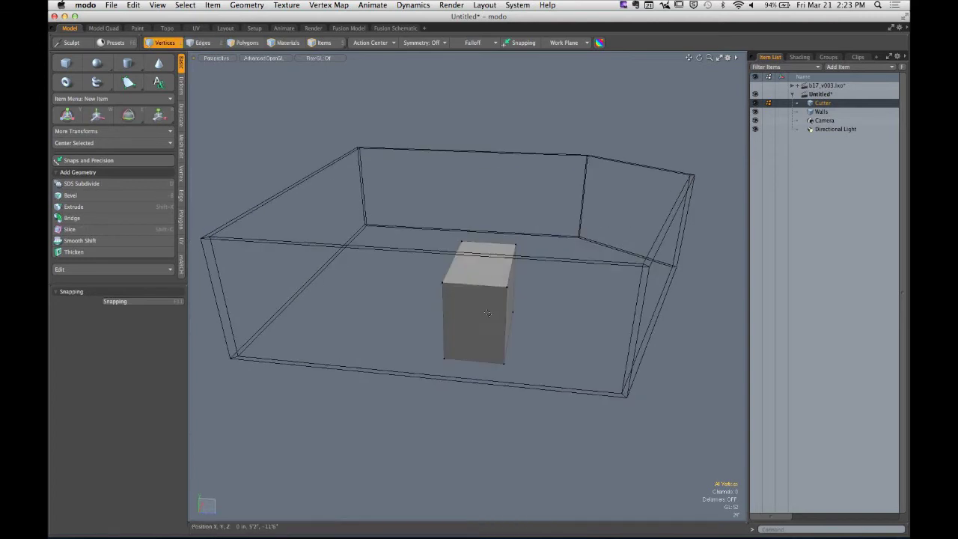
key("3")
key("w")
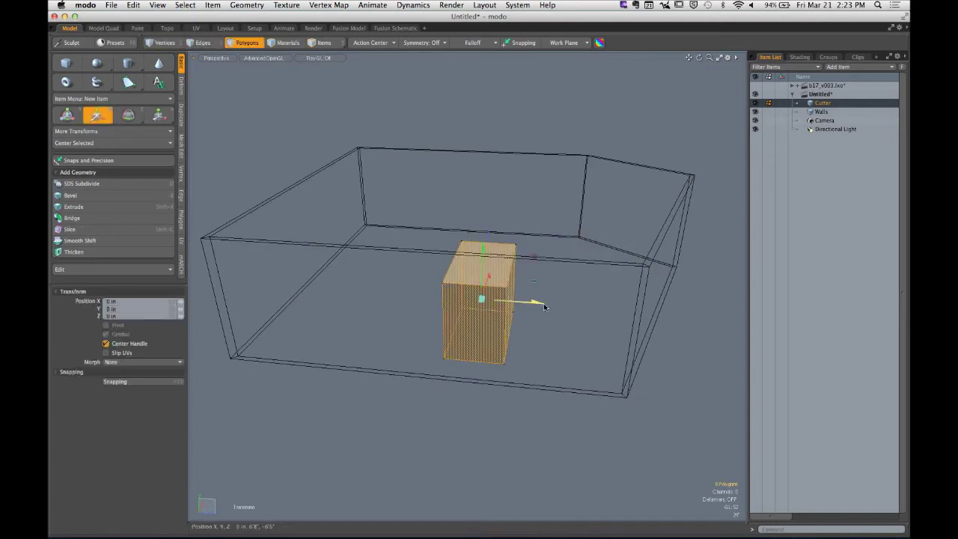
left_click_drag(544, 302, 588, 313)
key("Escape")
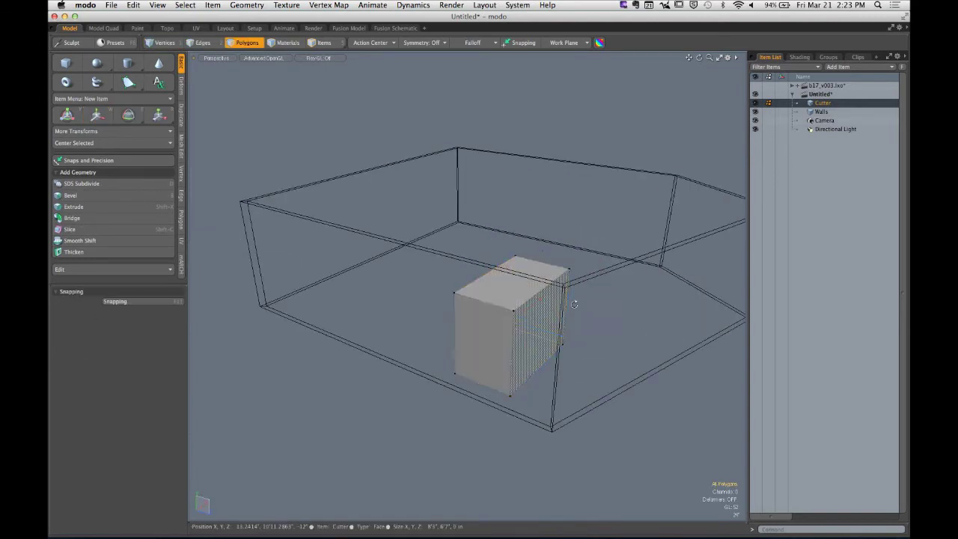
left_click_drag(467, 385, 566, 293, "alt")
key("3")
left_click(568, 295)
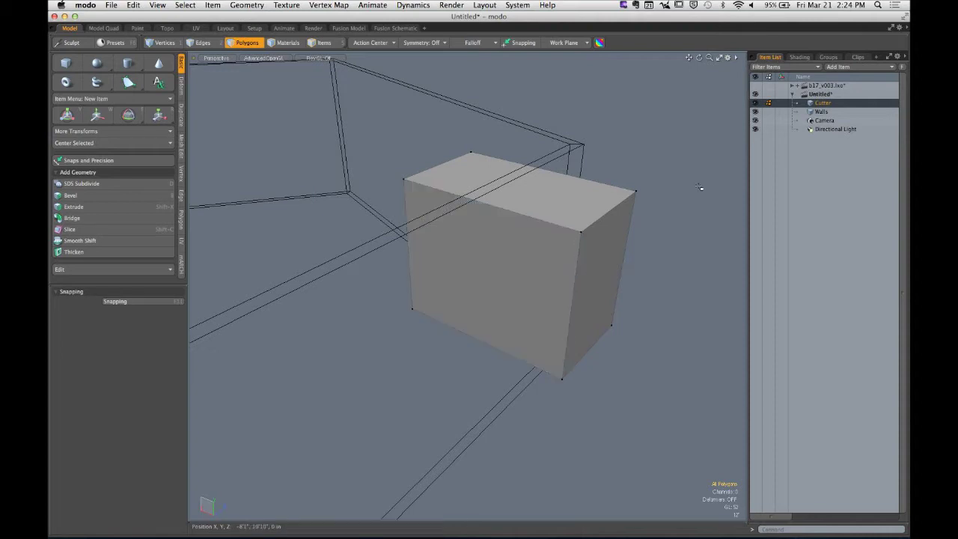
Make the Walls mesh the active item so the cutter box serves as background geometry
left_click(821, 112)
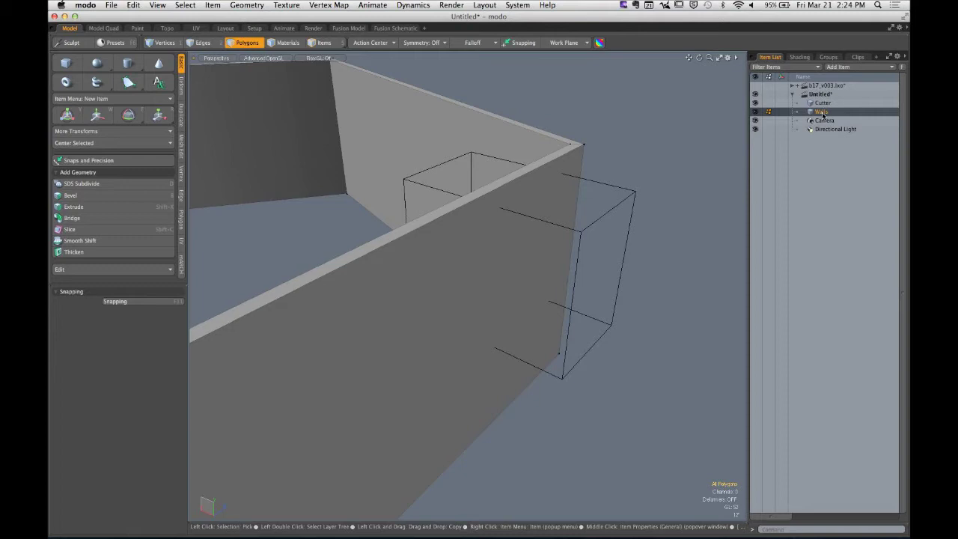
left_click(821, 112)
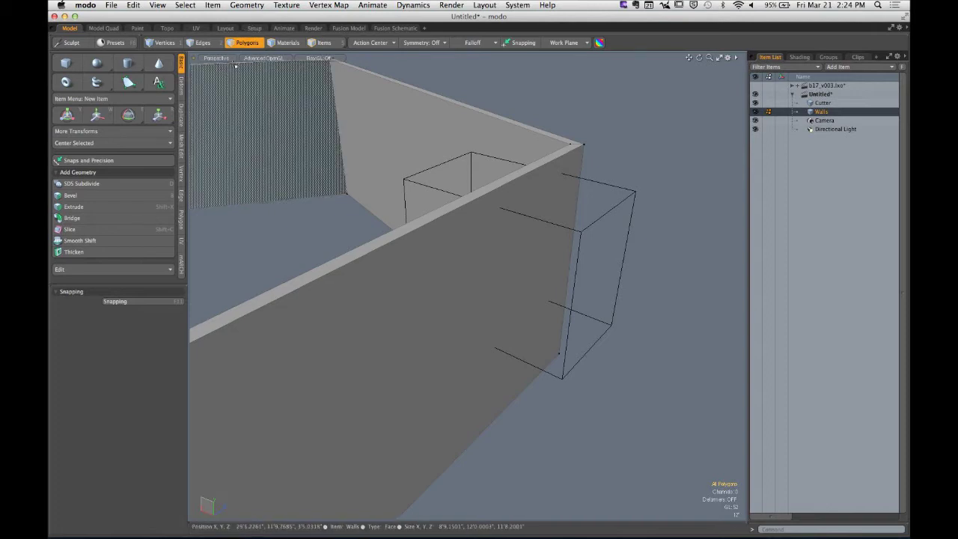
Try Solid Drill on the walls with the Stencil operation, Default material and Background drive mesh
left_click(247, 6)
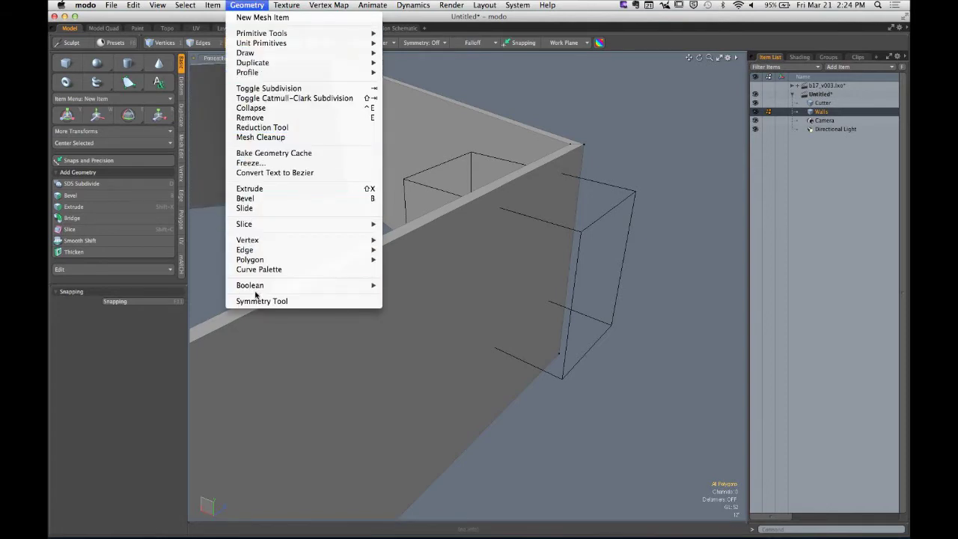
mouse_move(259, 289)
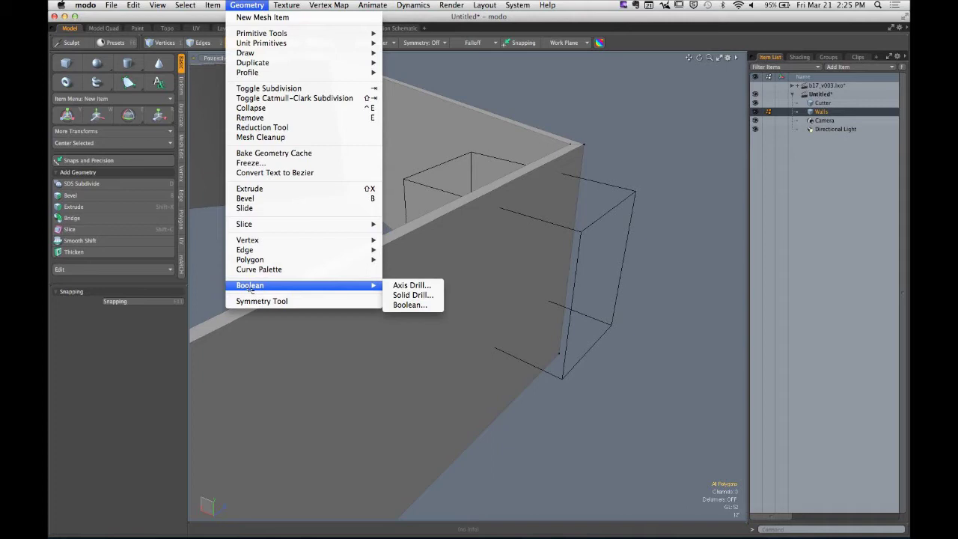
left_click(412, 295)
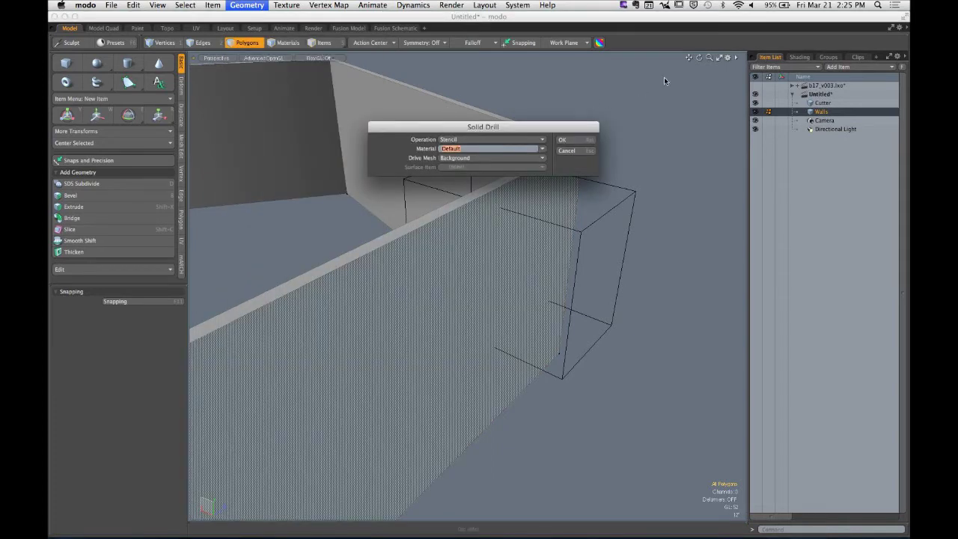
left_click(563, 140)
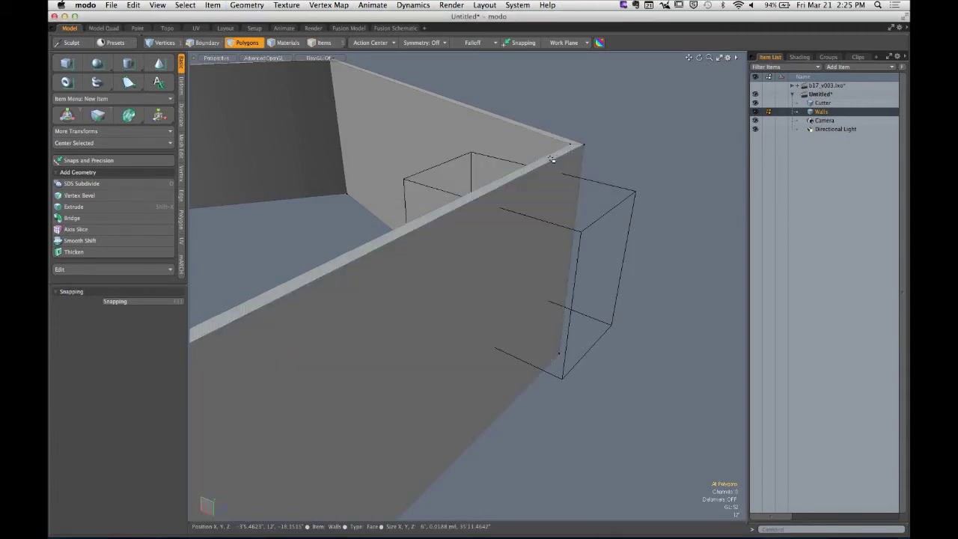
Try Solid Drill on the walls with the Core operation and Background drive mesh, and undo it
left_click(247, 5)
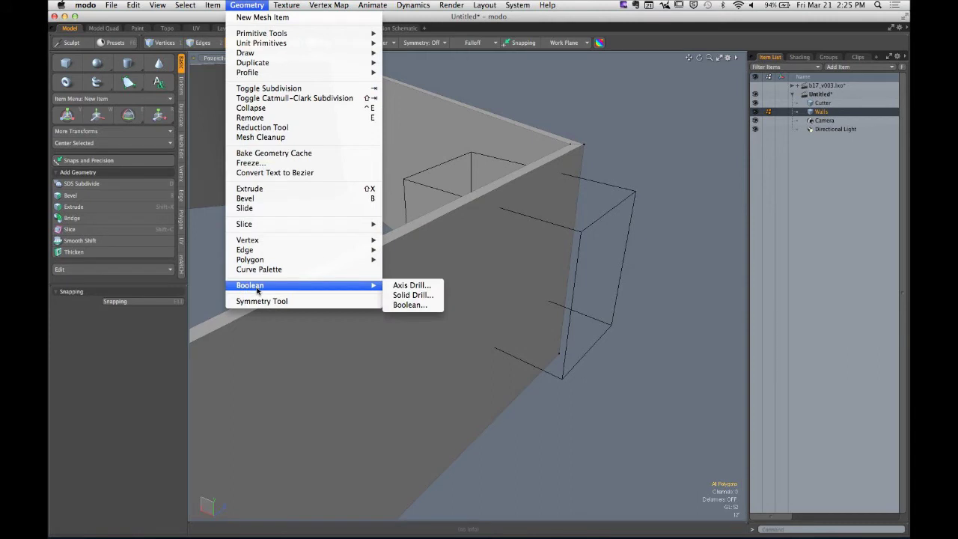
left_click(396, 296)
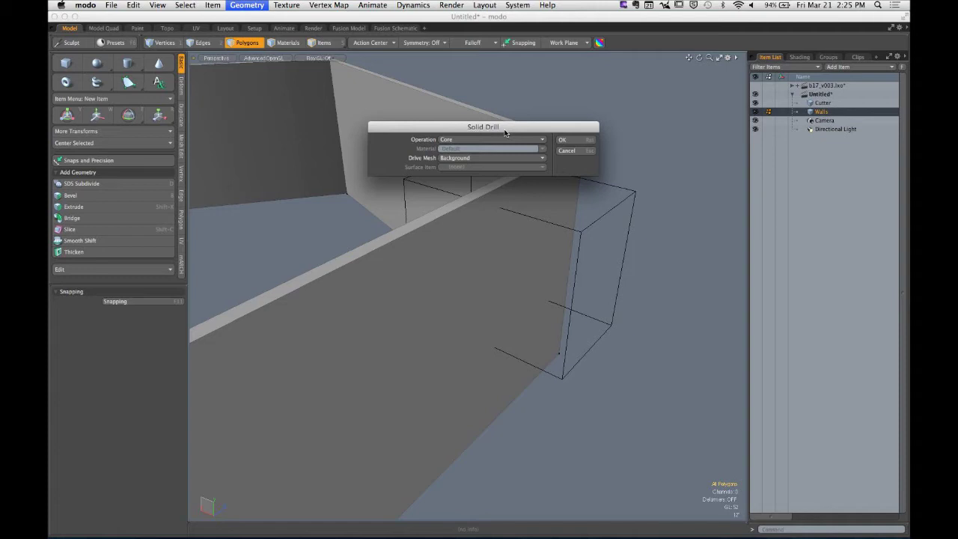
left_click(496, 140)
left_click(397, 156)
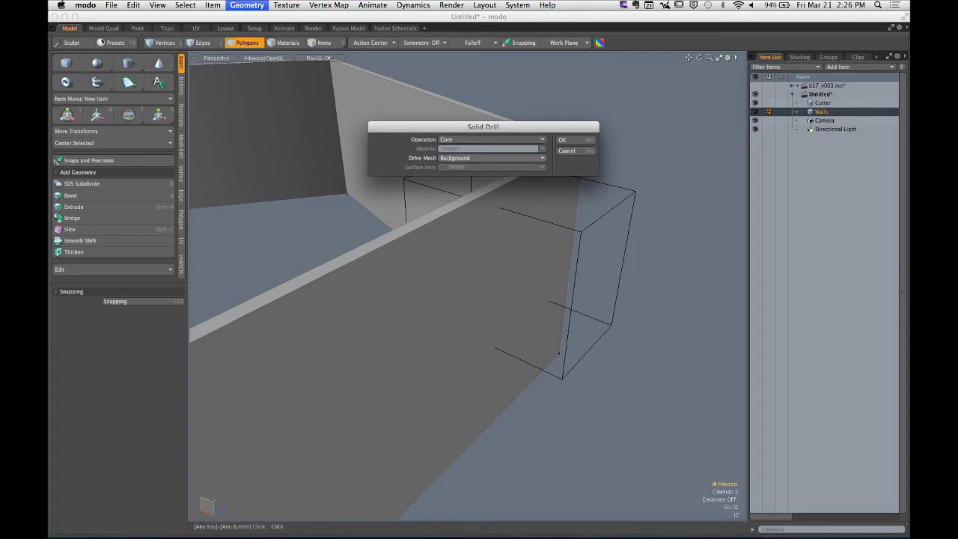
key("ctrl")
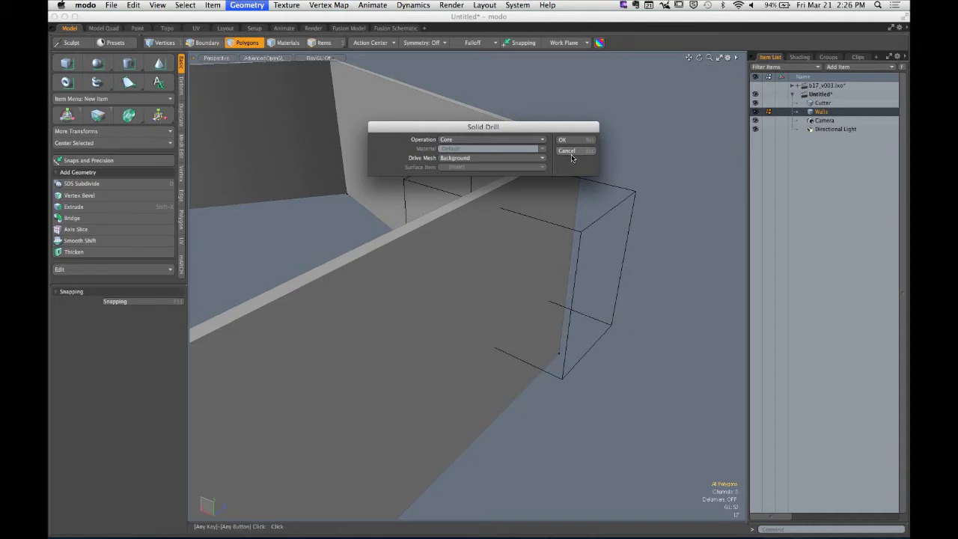
left_click(567, 140)
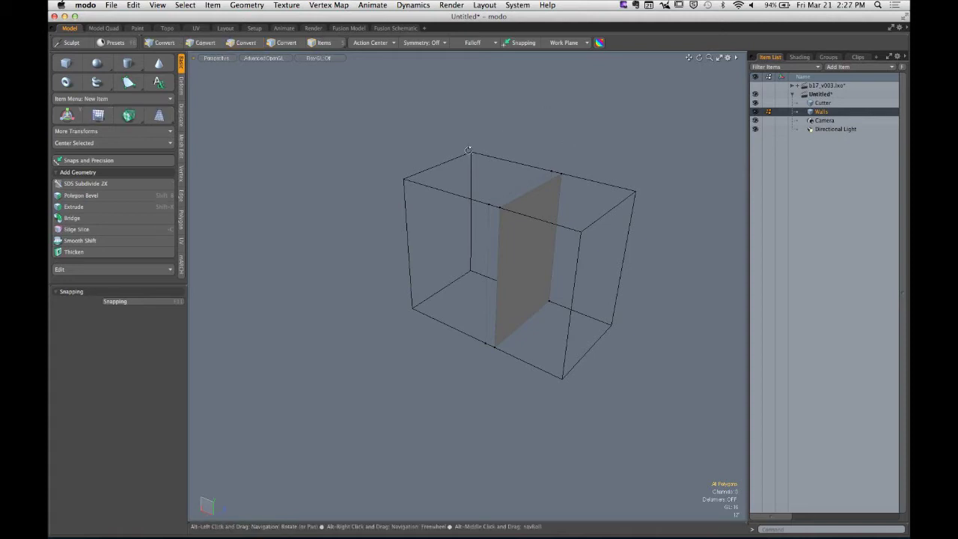
left_click_drag(419, 200, 388, 194, "alt")
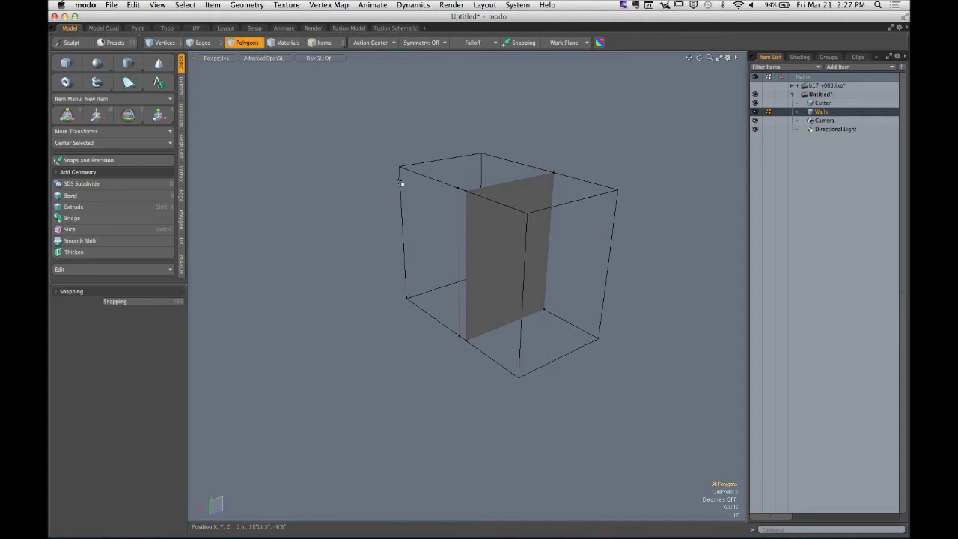
key("super+z")
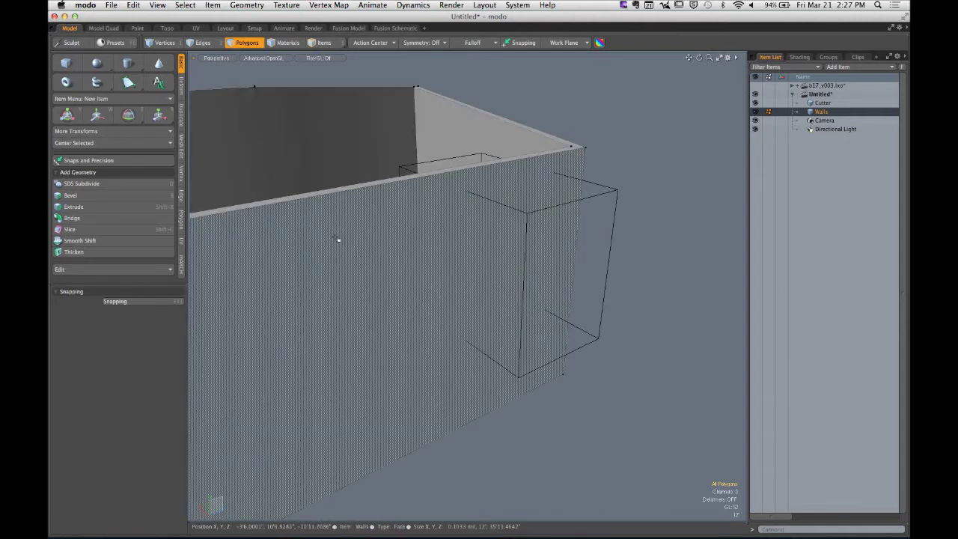
Cut the opening through the wall using Solid Drill with the Tunnel operation and Background drive mesh
left_click(251, 6)
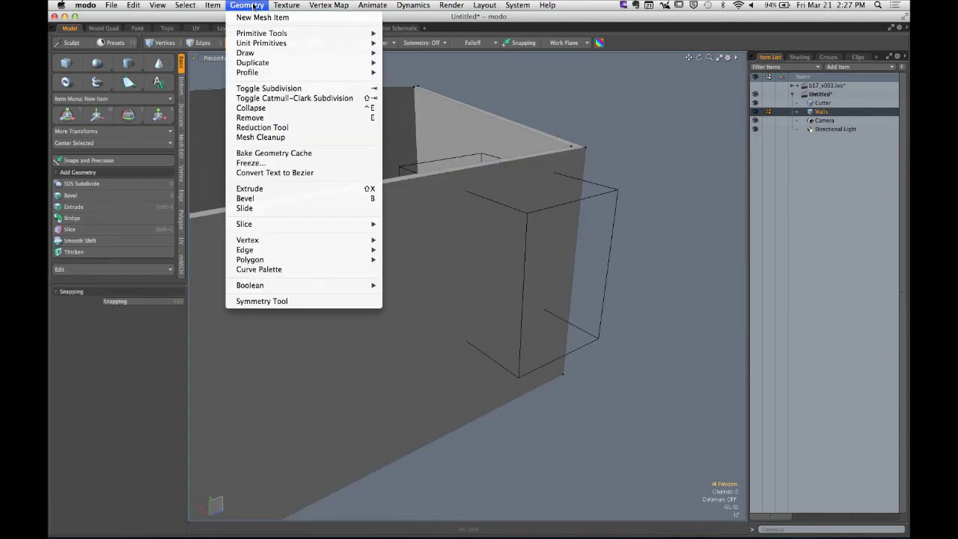
mouse_move(284, 285)
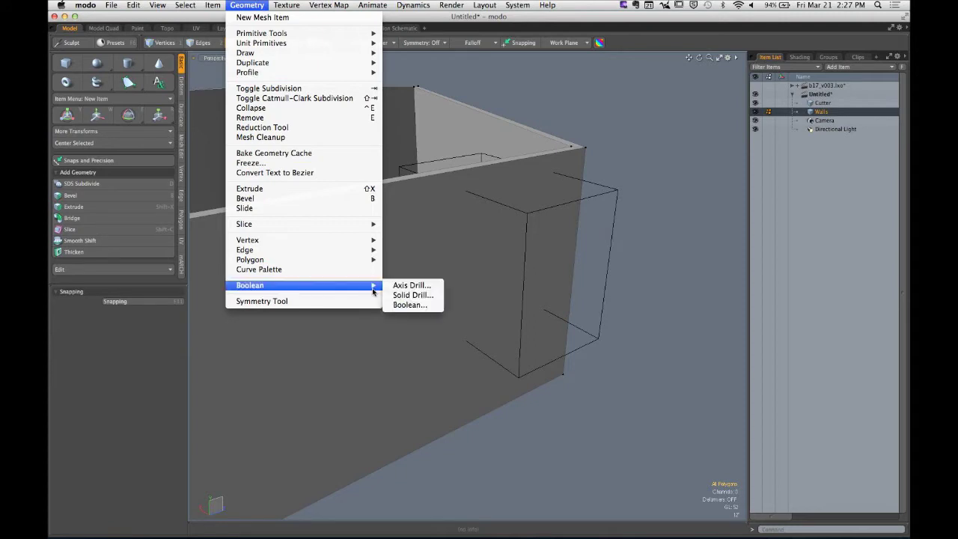
left_click(401, 295)
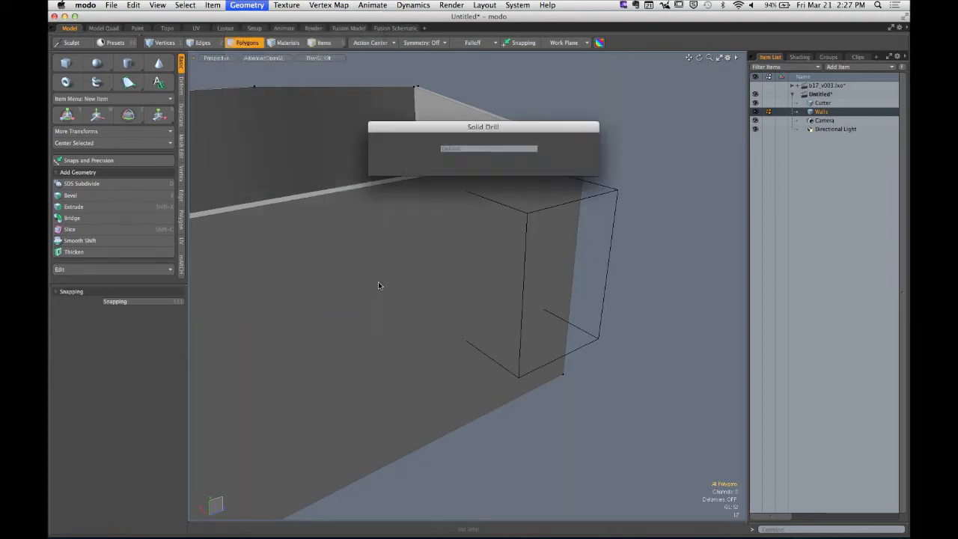
left_click(464, 145)
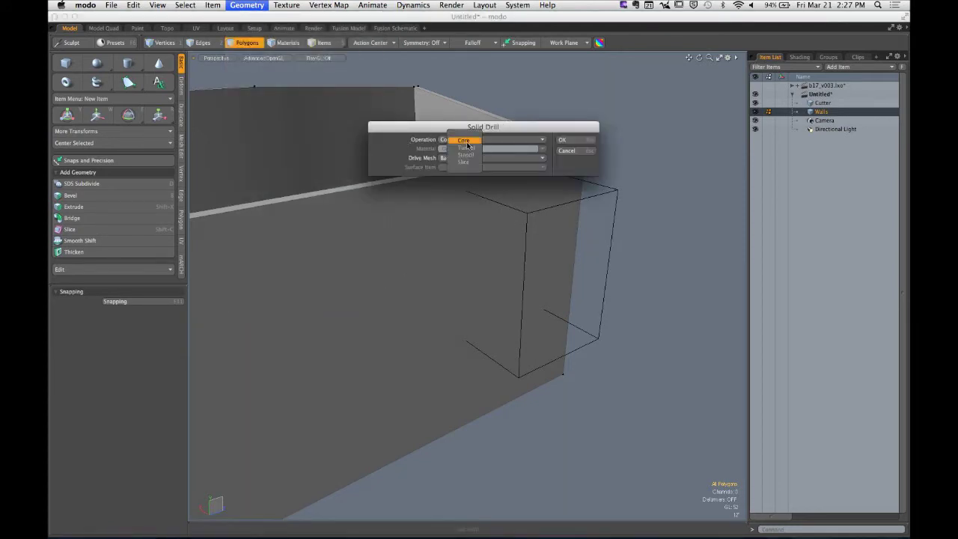
left_click(464, 154)
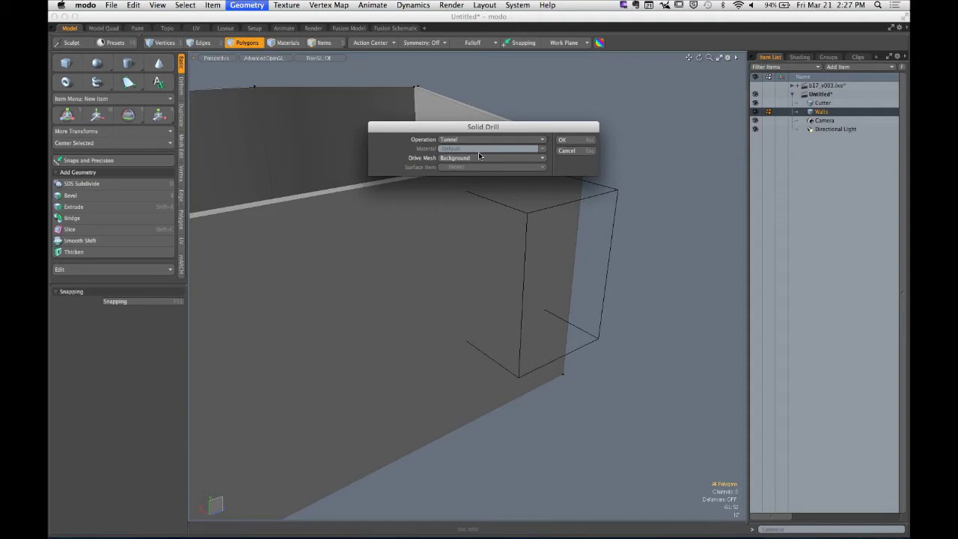
left_click(584, 142)
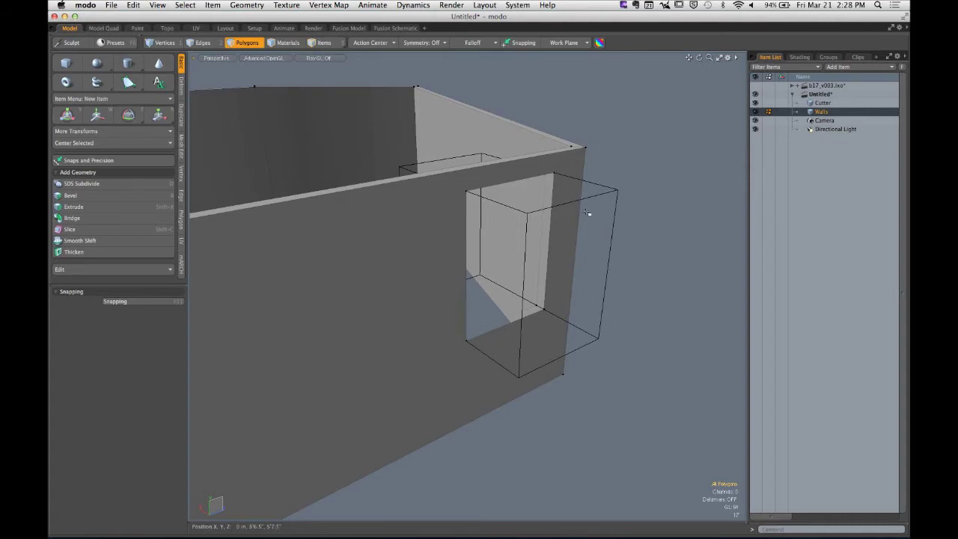
Undo the tunnel cut and redo it to compare the wall with and without the opening
left_click_drag(588, 214, 658, 193, "ctrl+alt")
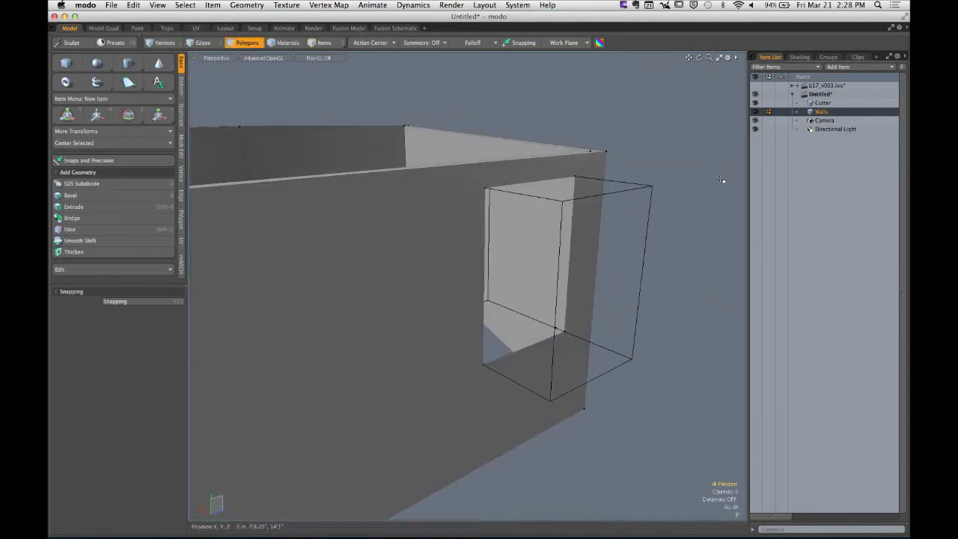
key("super+z")
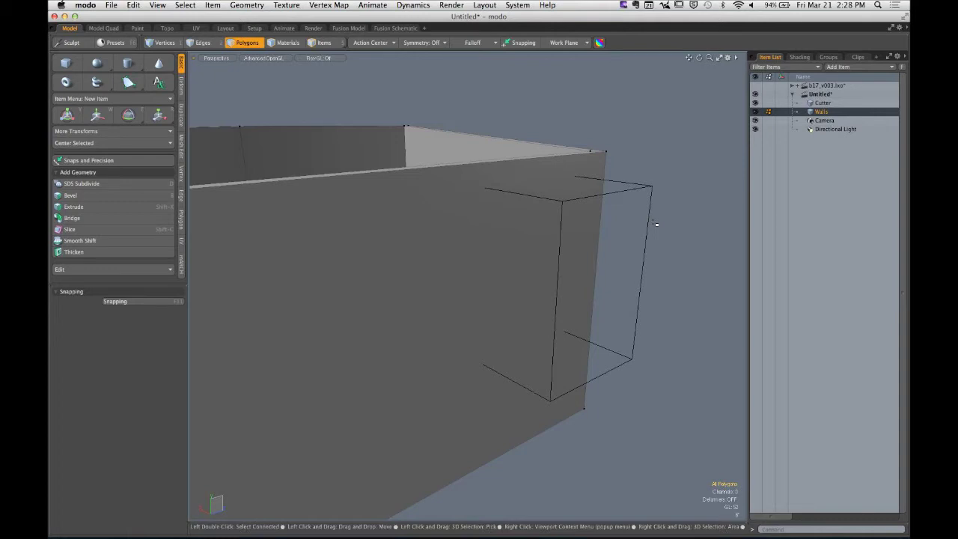
key("super+shift+z")
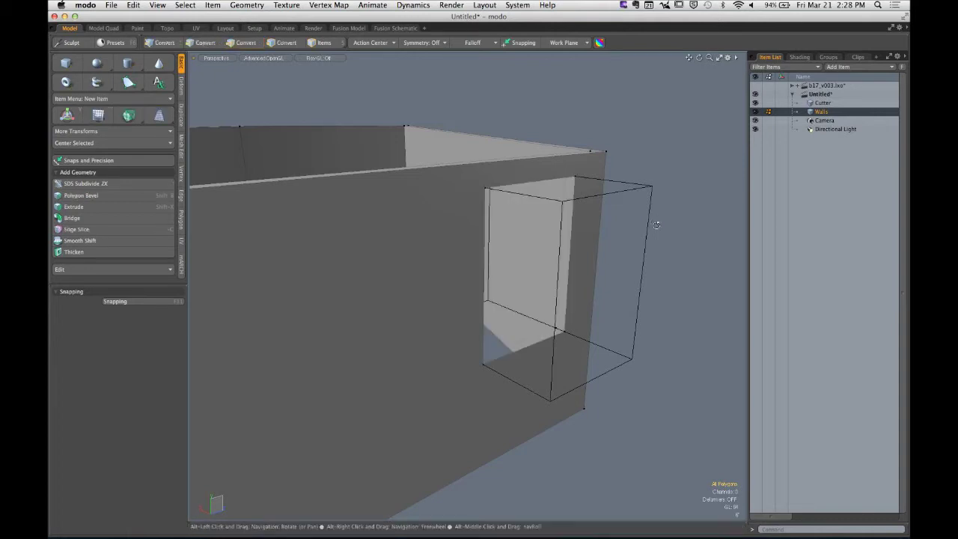
Hide the Cutter mesh and bring the wall opening into close view
left_click_drag(654, 224, 510, 190, "alt")
scroll(510, 189, "up", 5)
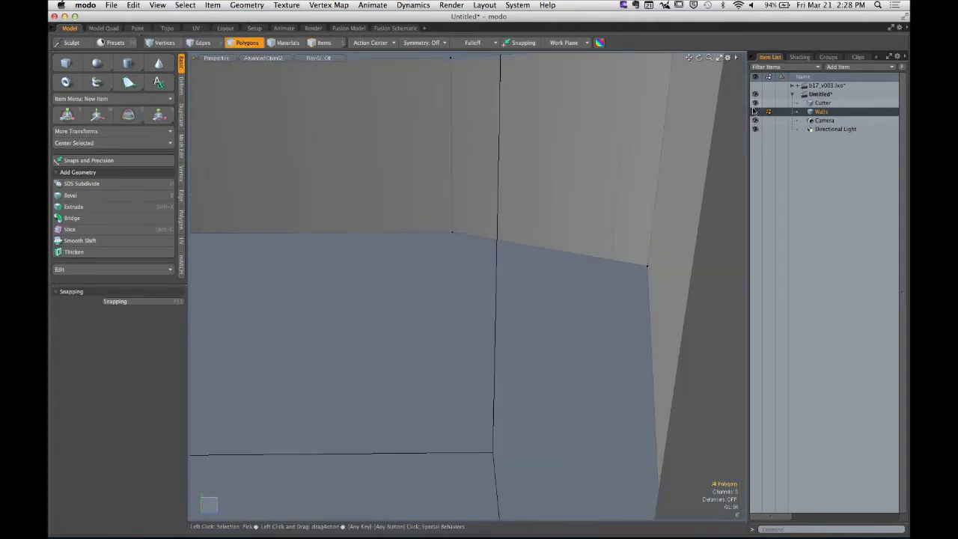
scroll(478, 245, "down", 5)
scroll(499, 316, "up", 2)
left_click_drag(498, 317, 397, 322, "alt")
Select the two parallel vertical edges along one side of the opening, and clear the edge selection
key("2")
left_click(379, 312)
left_click(367, 317, "shift")
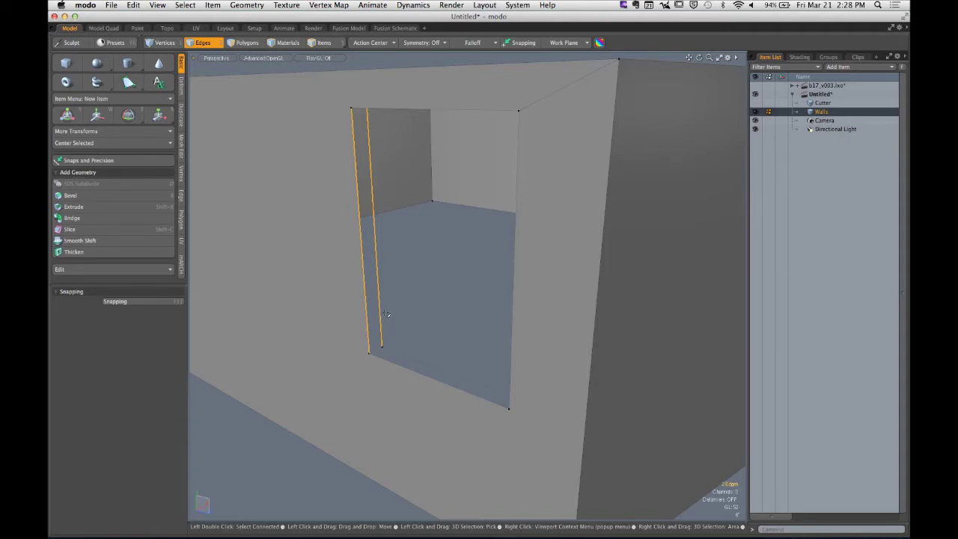
left_click(385, 285)
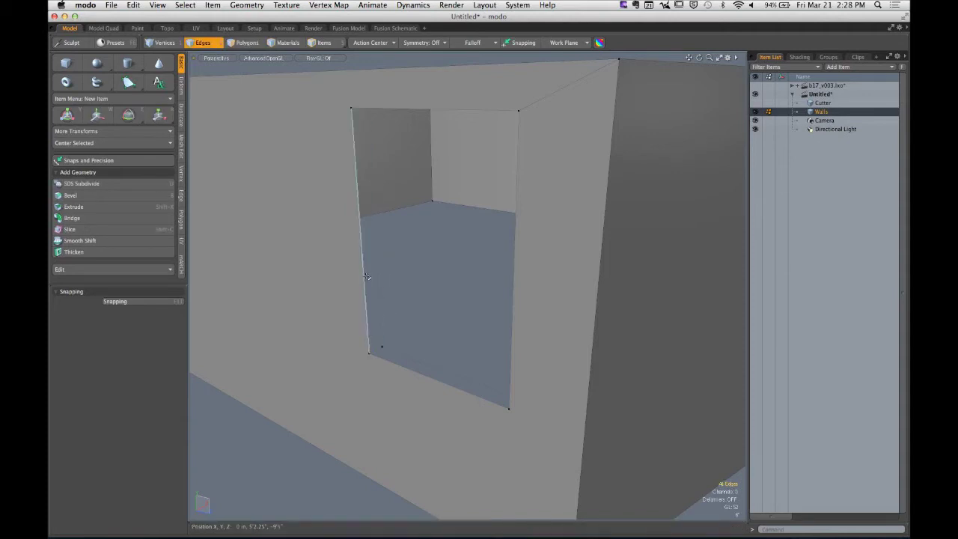
Select the opening's border edge loops on both wall faces and bridge them to close the wall thickness
left_click(365, 277)
double_click(374, 342)
left_click_drag(374, 342, 359, 299, "alt")
double_click(439, 372, "shift")
left_click(72, 218)
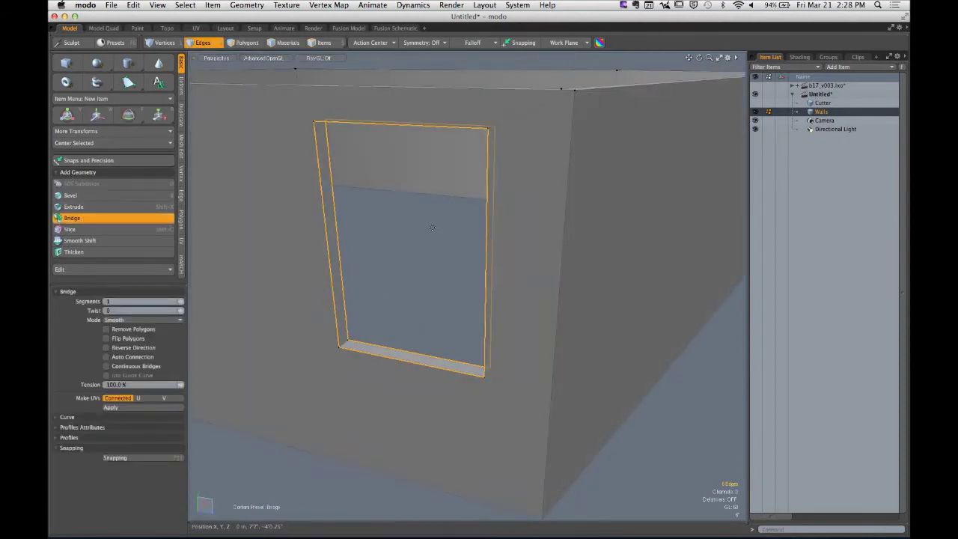
left_click_drag(352, 225, 484, 307, "alt")
key("q")
Clear the edge selection and select the diagonal edge between the opening's upper corner and the top wall corner
left_click(594, 220)
key("2")
left_click(494, 299)
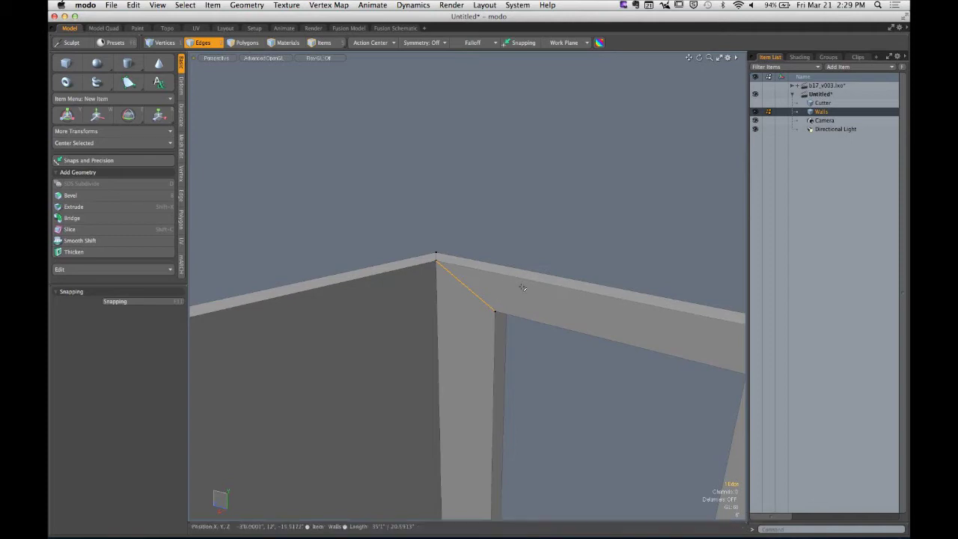
left_click_drag(519, 286, 422, 253, "alt")
Undo the edge selections, the bridge, the Cutter's hiding and the tunnel cut to restore the uncut wall
key("super+z")
key("super+z")
key("super+z")
key("super+z")
key("super+z")
key("super+z")
key("super+z")
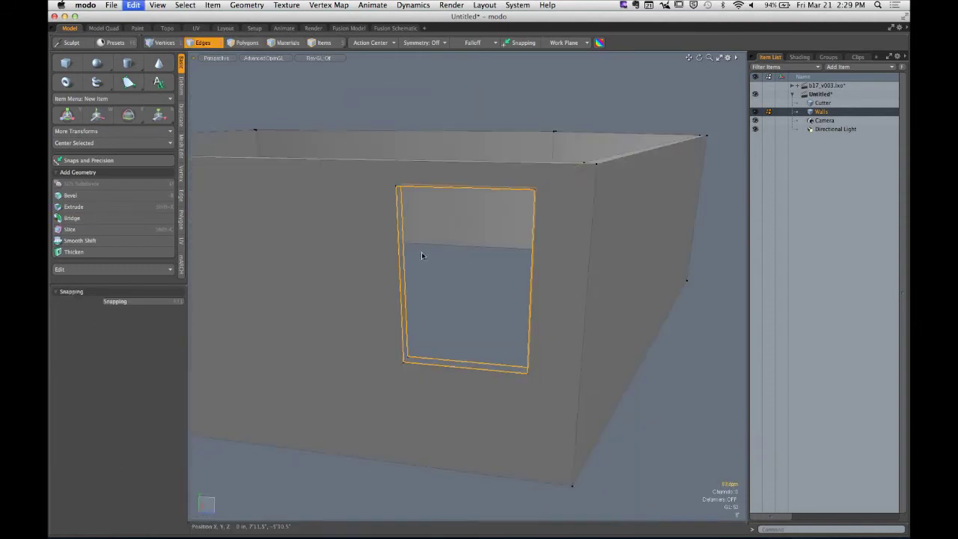
key("super+z")
key("super+z")
key("super+z")
key("super+z")
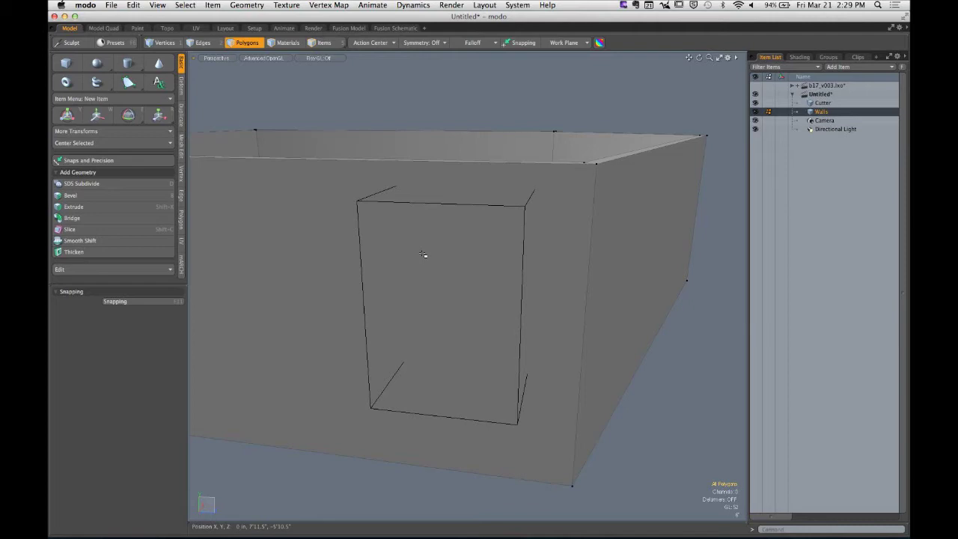
Slice the Cutter's outline into the walls using Solid Drill with the Slice operation and Background drive mesh
left_click_drag(423, 255, 511, 241, "alt")
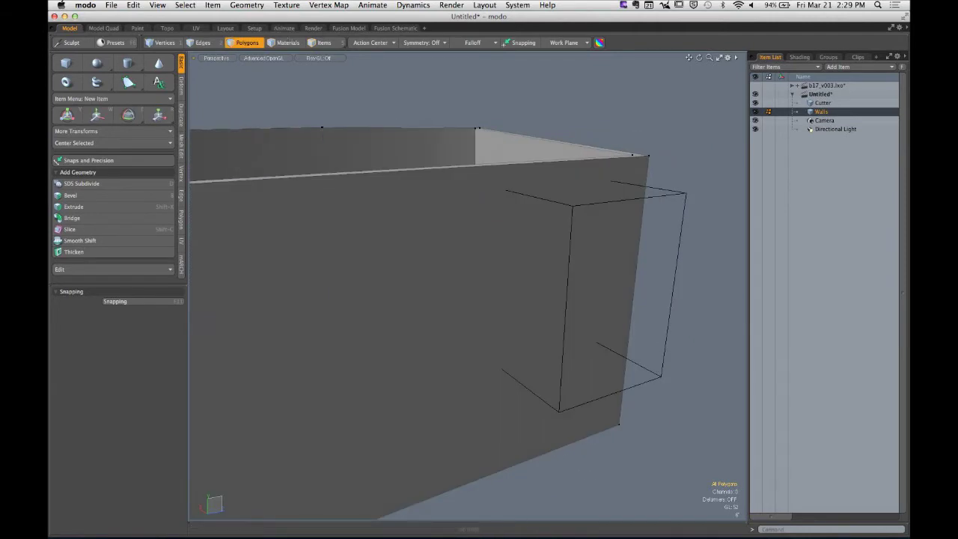
left_click(246, 4)
mouse_move(259, 285)
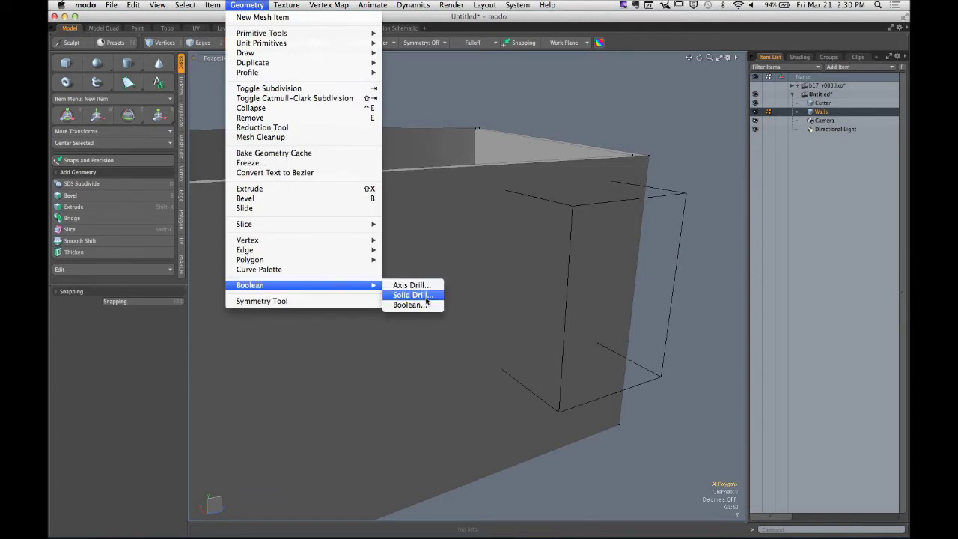
left_click(427, 299)
left_click(460, 140)
left_click(468, 155)
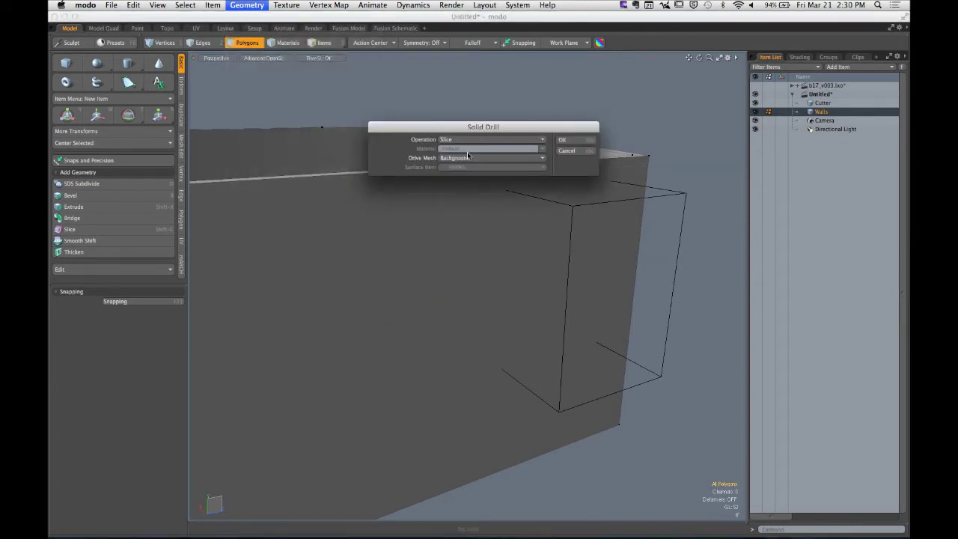
left_click(562, 140)
Hide the Cutter mesh to expose the sliced window polygon on the wall
left_click_drag(595, 169, 385, 204, "alt+shift")
key("3")
left_click(755, 103)
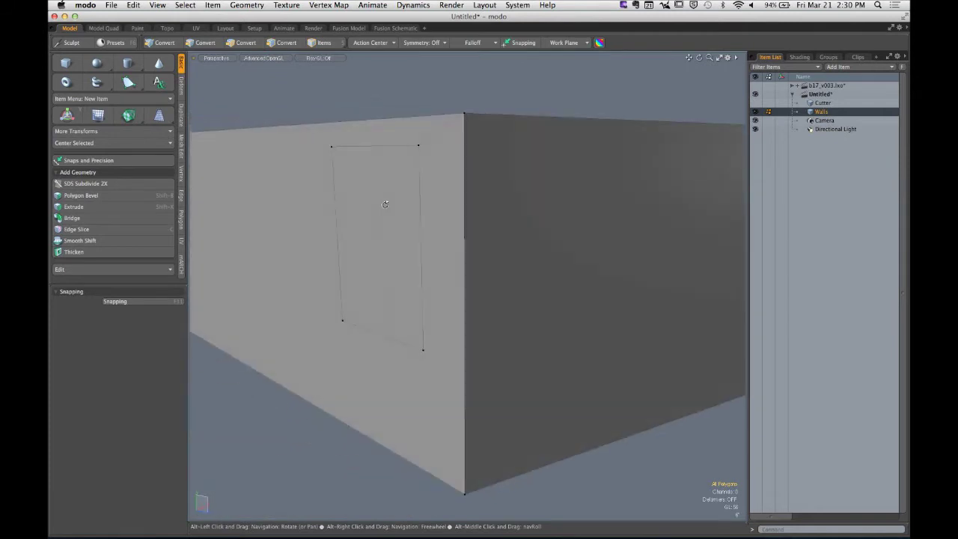
left_click(386, 206)
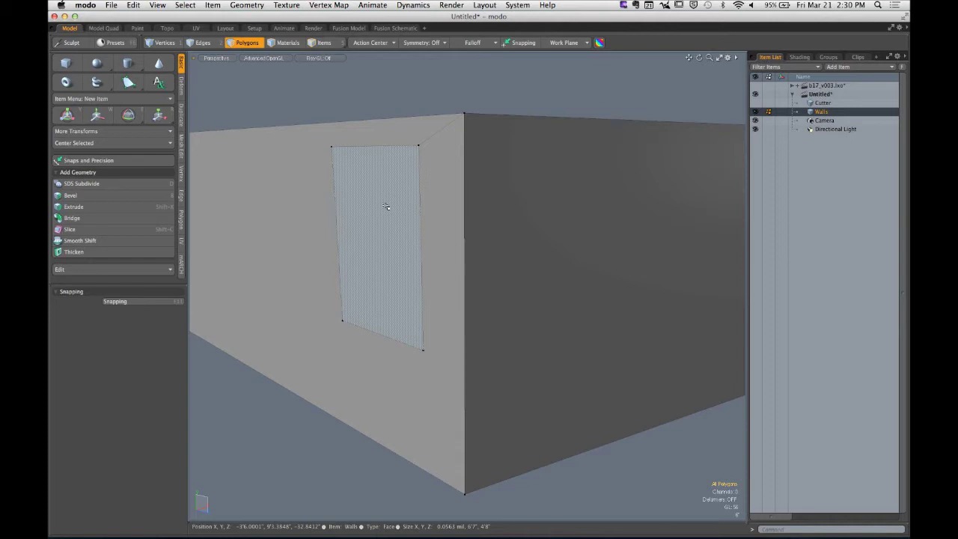
Try the Make Inactive Same as Active override in the viewport's inactive mesh display options
key("o")
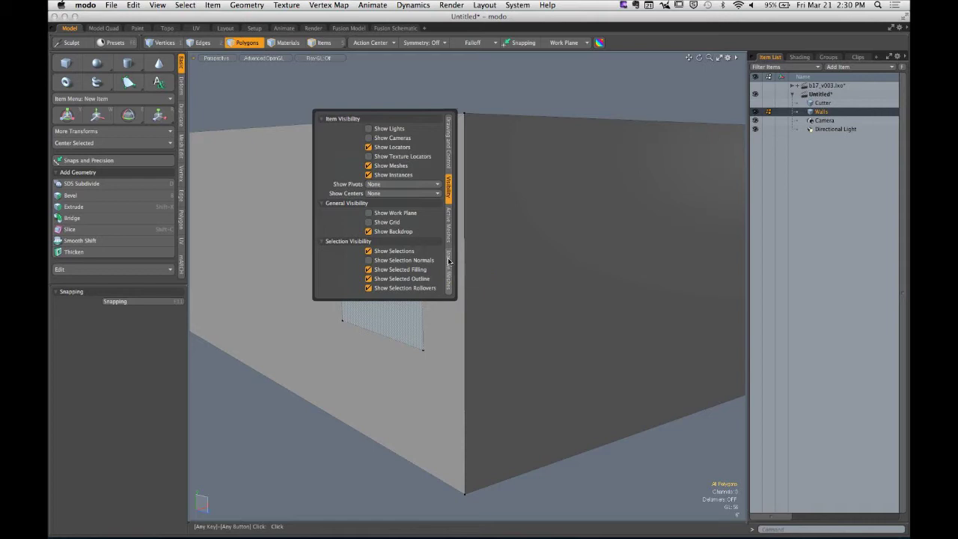
left_click(448, 266)
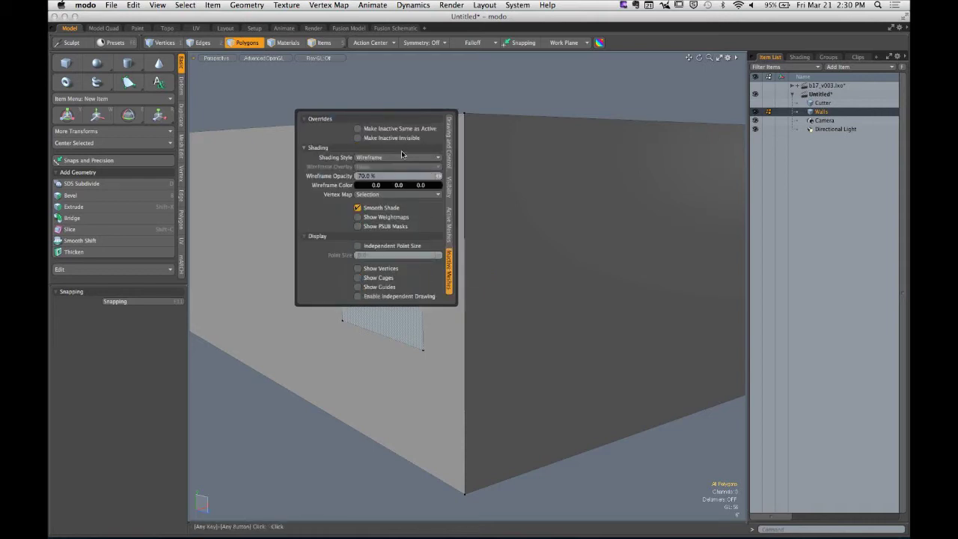
key("ctrl")
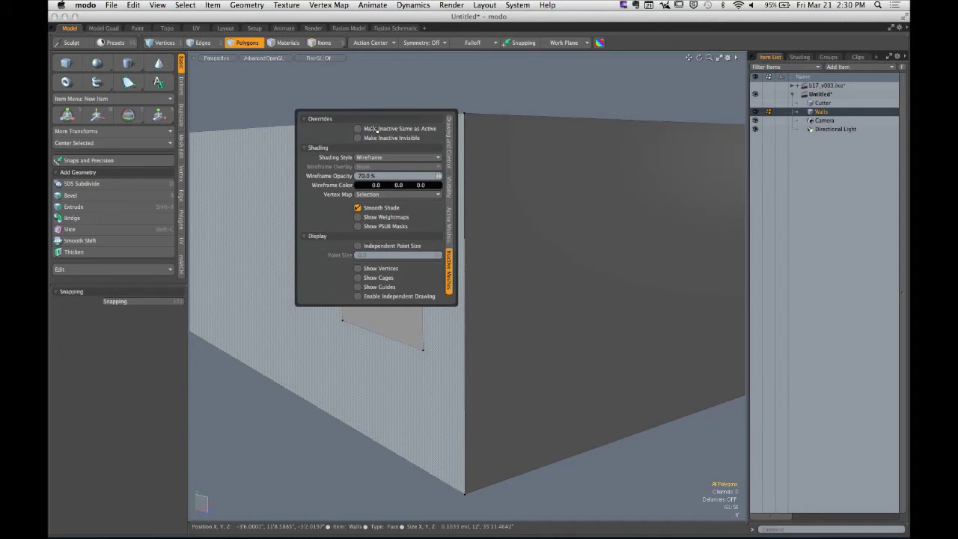
left_click(359, 129)
key("ctrl")
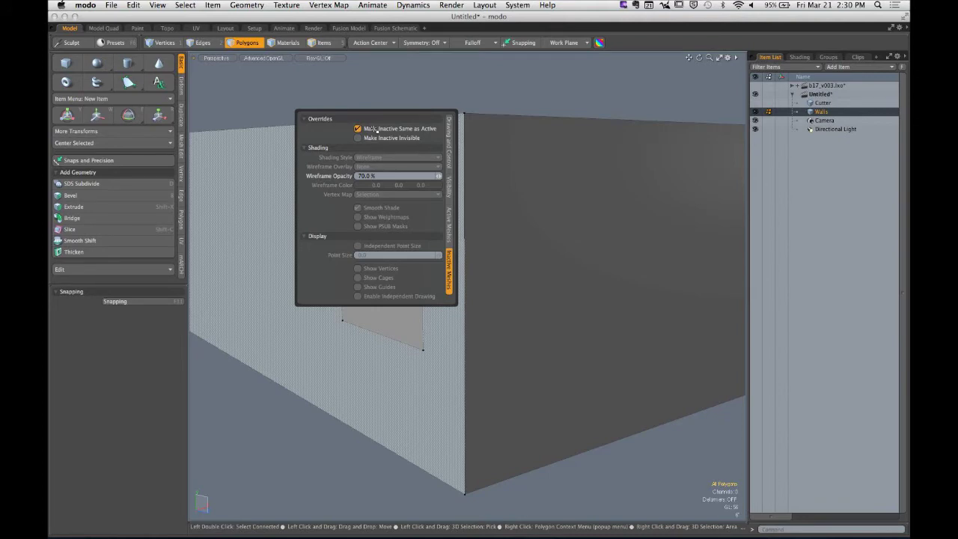
left_click(374, 129)
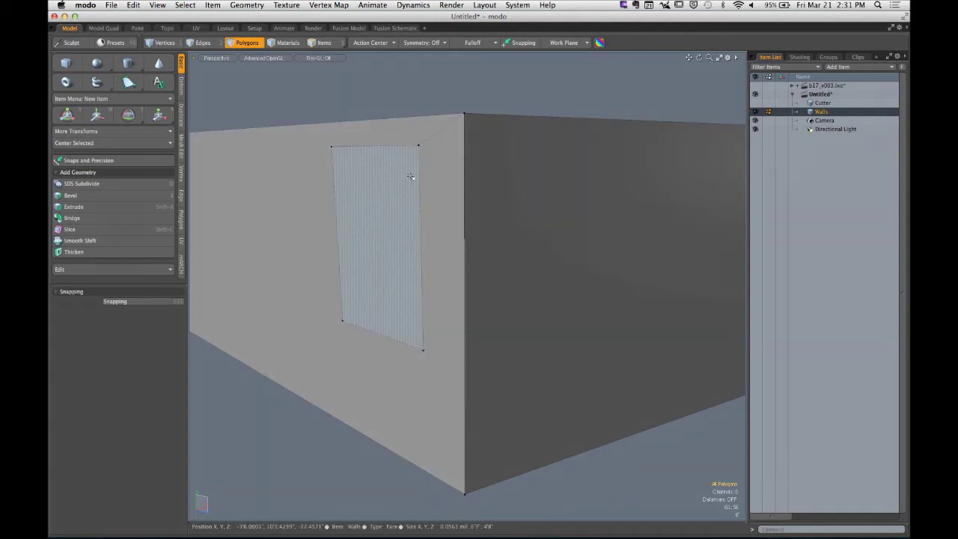
Select the sliced window polygons on both wall faces and bevel them into a stepped frame, ending with a shift of -1.125"
left_click(395, 196)
left_click_drag(396, 197, 483, 203, "alt")
key("shift+a")
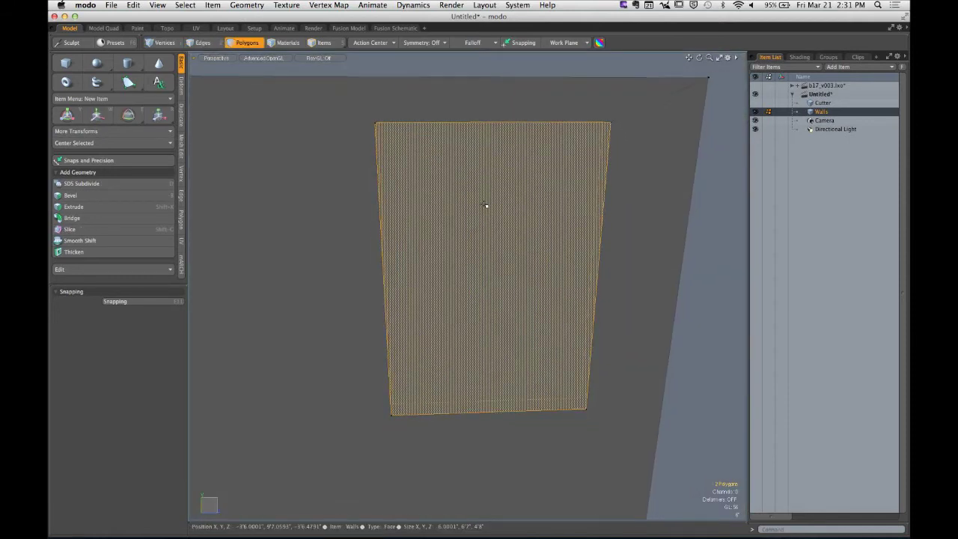
mouse_move(485, 205)
left_mouse_down("alt")
mouse_move(547, 203)
mouse_move(479, 193)
left_mouse_up("alt")
key("b")
left_click_drag(419, 223, 273, 174, "alt")
left_click(437, 235, "shift")
left_click(428, 253, "shift")
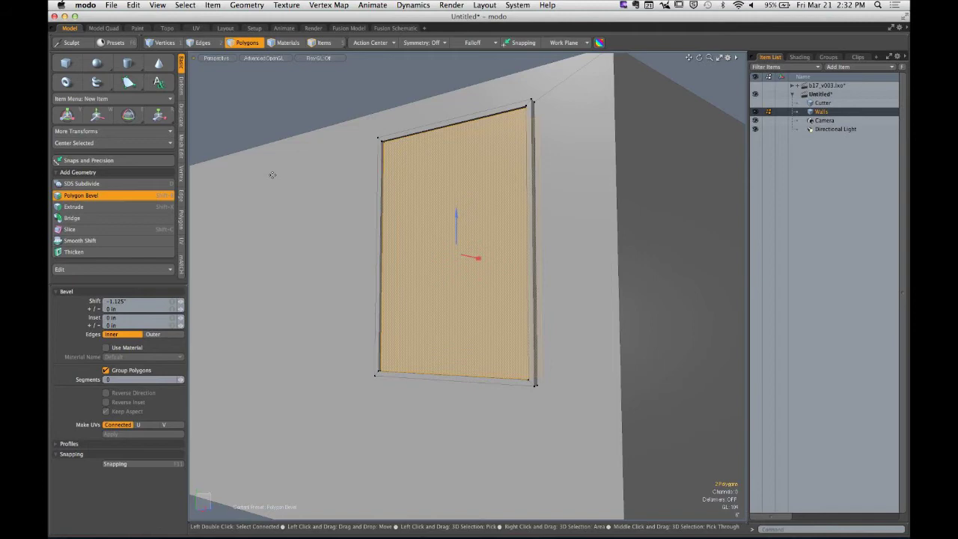
key("space")
left_click_drag(489, 175, 458, 190, "alt")
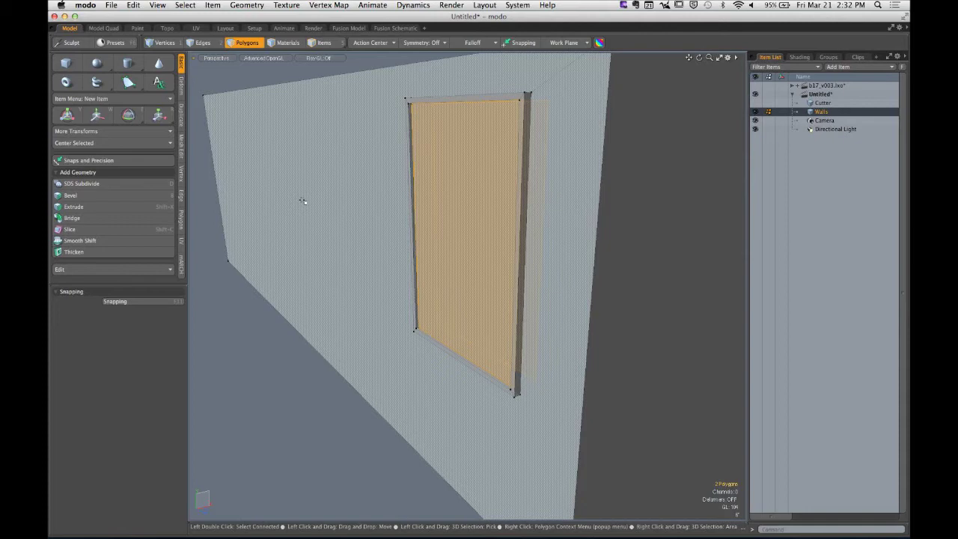
Try to bridge the two recessed window polygons, and undo the accidental conversion to subdivision surfaces
left_click(135, 218)
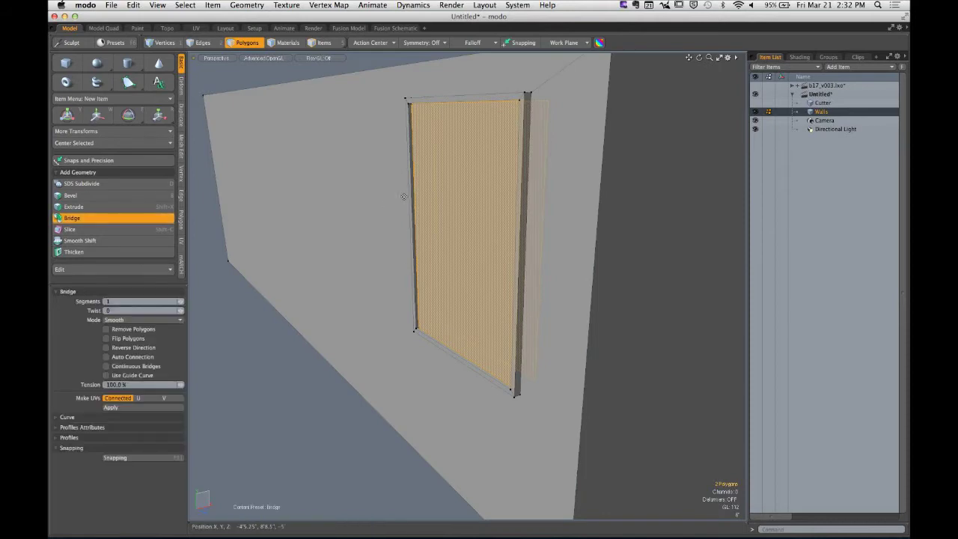
left_click_drag(325, 222, 401, 382, "alt")
key("q")
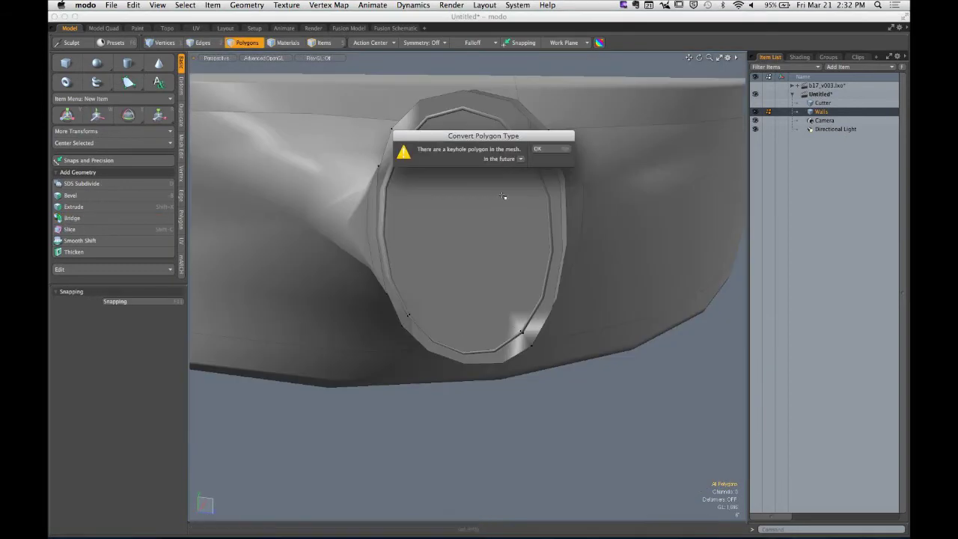
left_click(549, 149)
key("super+z")
key("super+z")
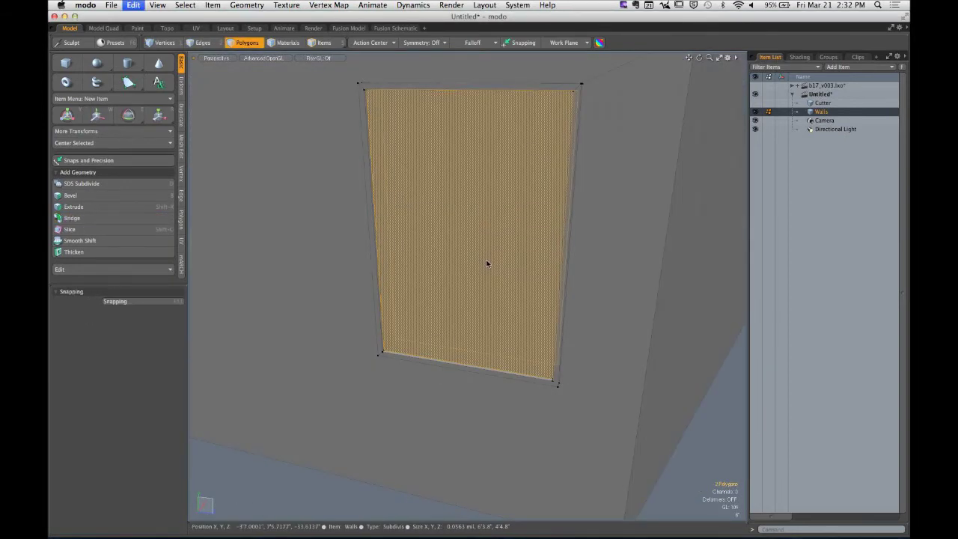
key("b")
key("q")
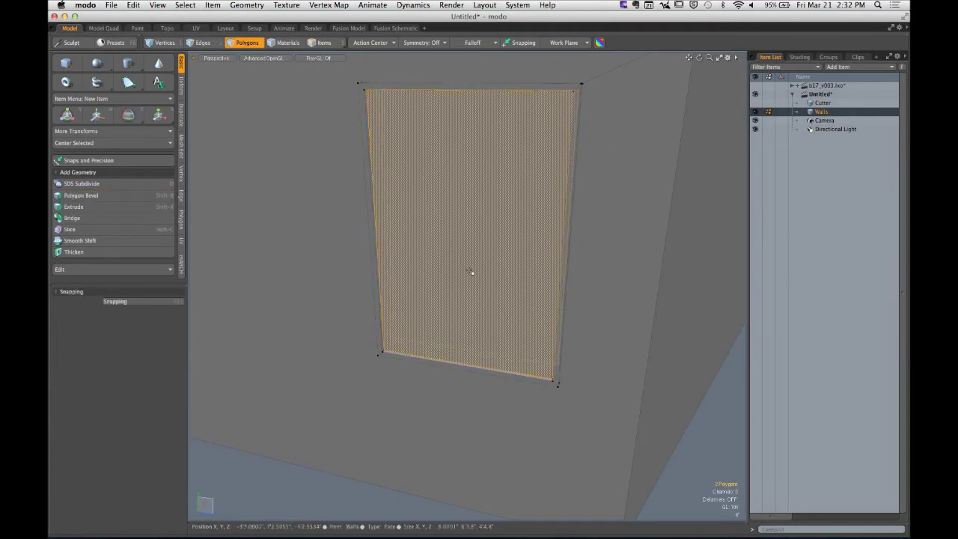
Reselect the recessed window polygons on both wall faces and bridge them again
left_click(301, 492)
left_click_drag(404, 395, 383, 395, "alt")
left_click(458, 312)
left_click_drag(459, 313, 505, 249, "alt")
left_click(507, 199, "shift")
left_click_drag(506, 199, 419, 142, "alt")
scroll(448, 174, "up", 3, "alt")
left_click(93, 217)
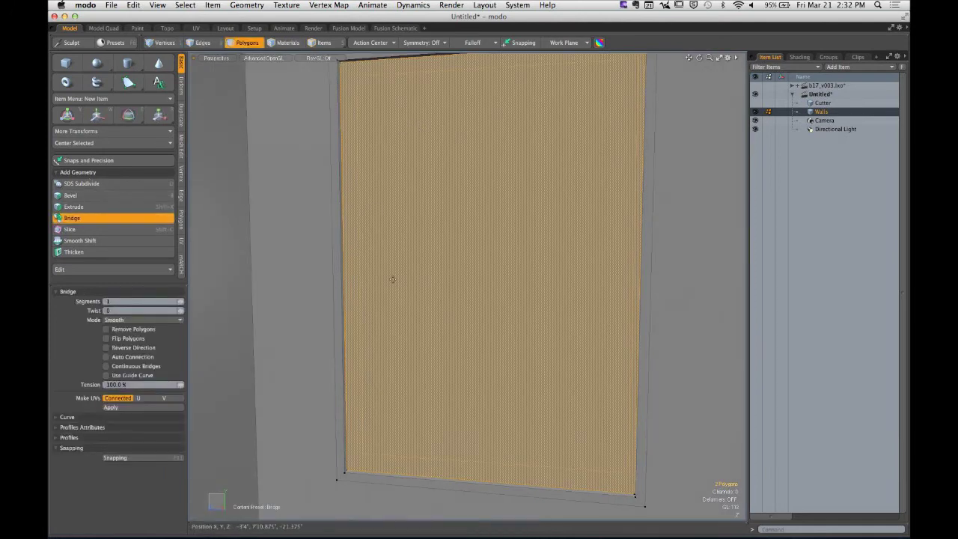
Check the Bridge tool's profile attributes and profile presets, and undo the polygon bridge
left_click(98, 427)
left_click(98, 427)
left_click(78, 437)
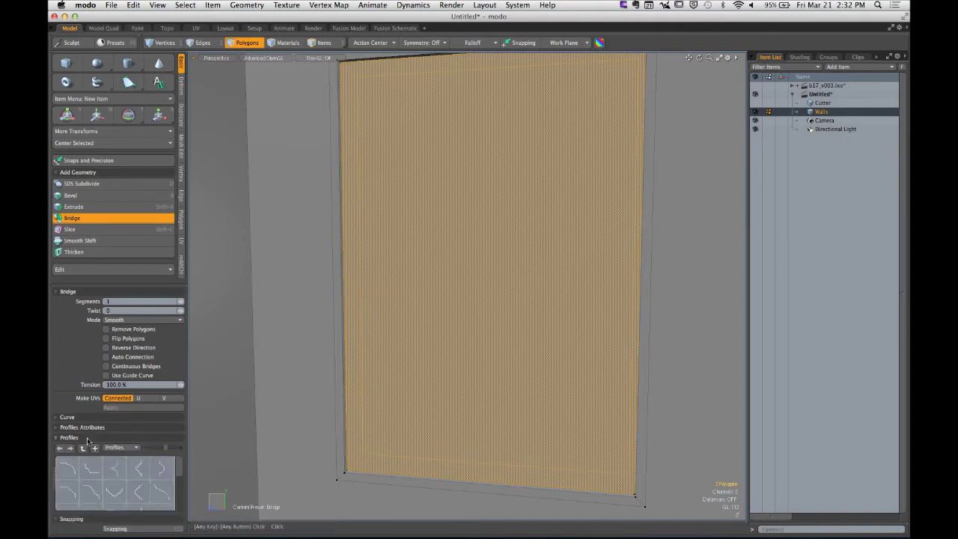
left_click(88, 438)
left_click_drag(491, 207, 447, 228, "alt")
key("super+z")
key("super+z")
Delete the two recessed window polygons to open the wall between its faces
left_click(447, 231)
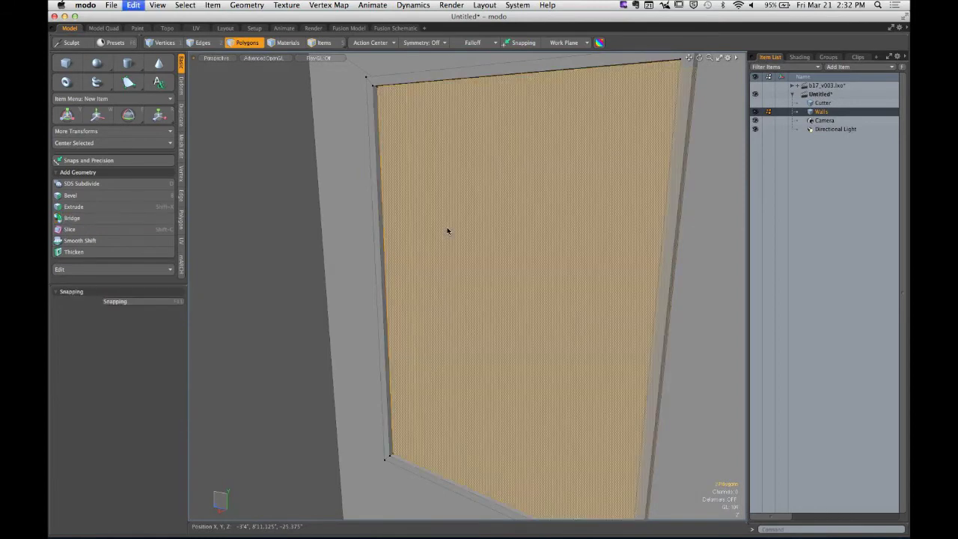
key("b")
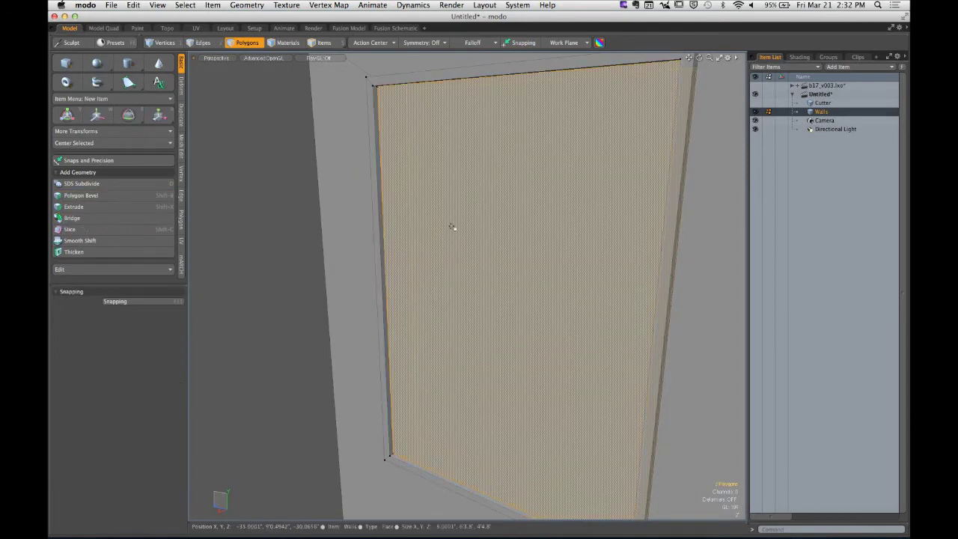
left_click_drag(453, 225, 426, 259, "alt")
Select the inner border edge loops of the beveled opening on both wall faces, bridge them, and clear the selection
key("2")
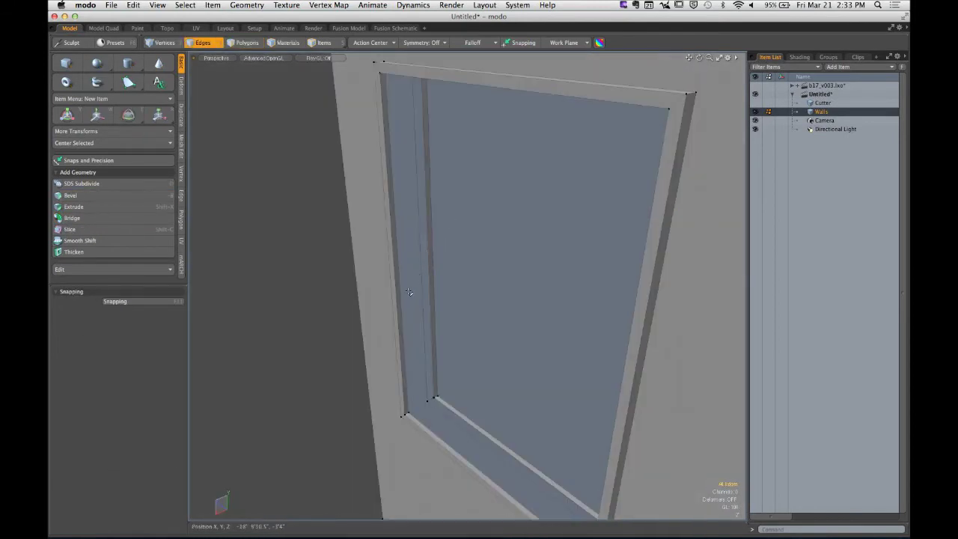
double_click(409, 292)
double_click(430, 321, "shift")
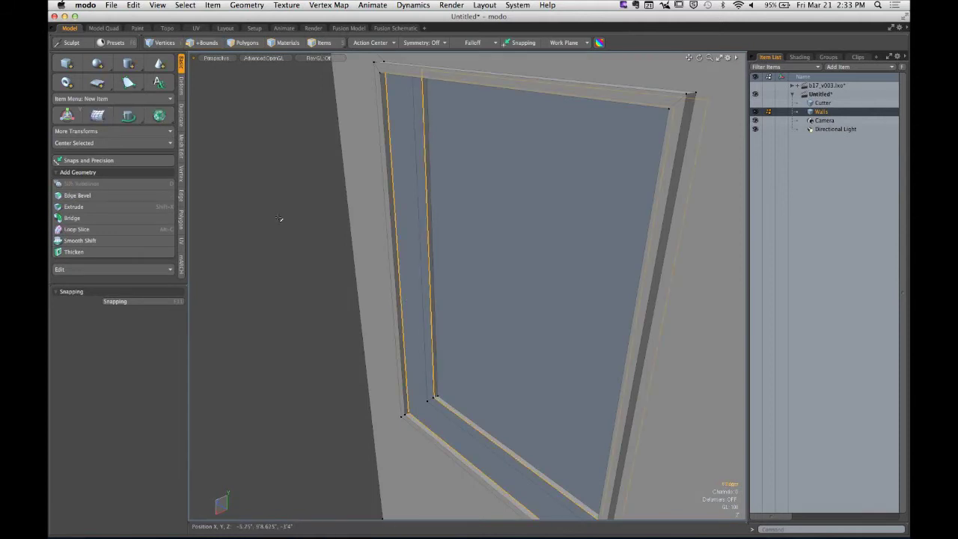
left_click(96, 217)
left_click(429, 237)
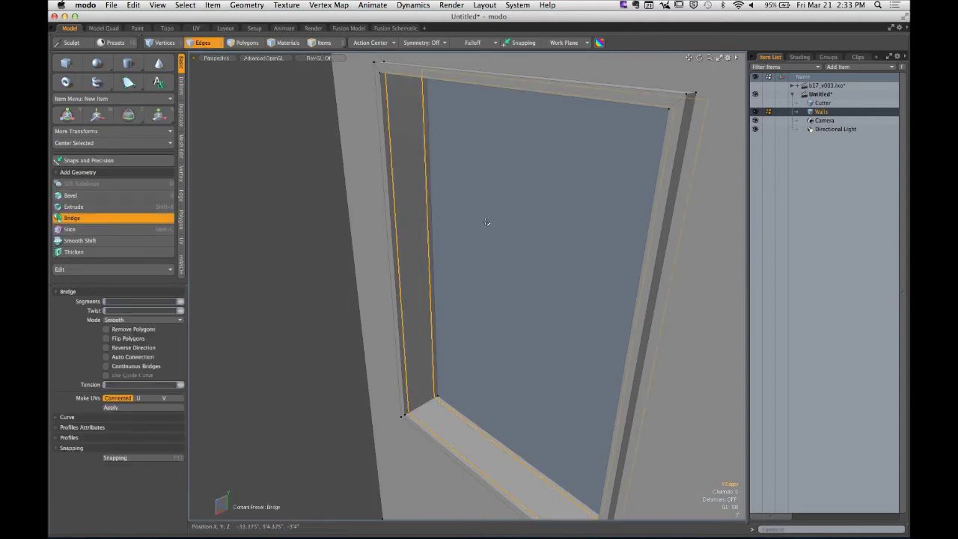
key("space")
key("Escape")
left_click_drag(487, 223, 355, 182, "alt")
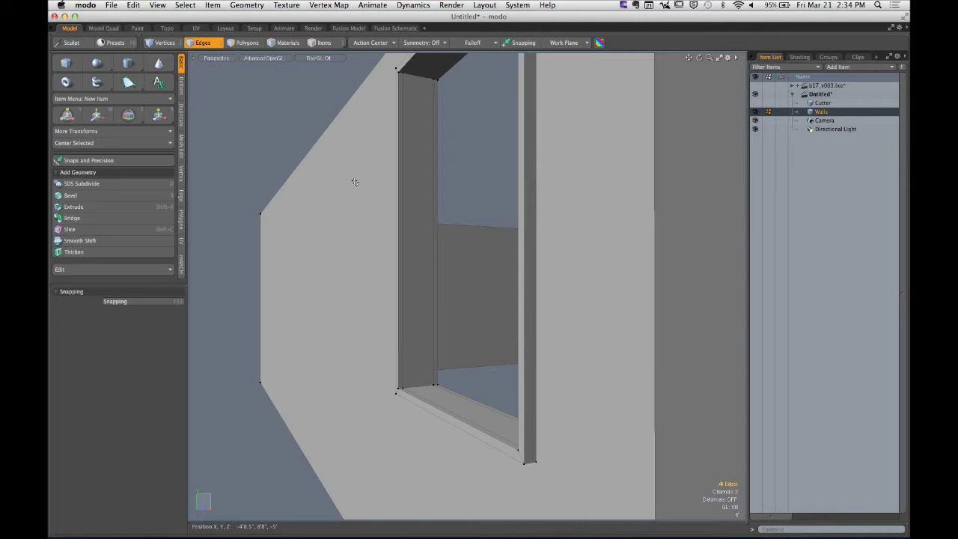
Undo the edge bridge, the polygon deletion and the window bevels, returning to the flat sliced polygons
key("super+z")
key("super+z")
key("super+z")
key("super+z")
key("super+z")
key("super+z")
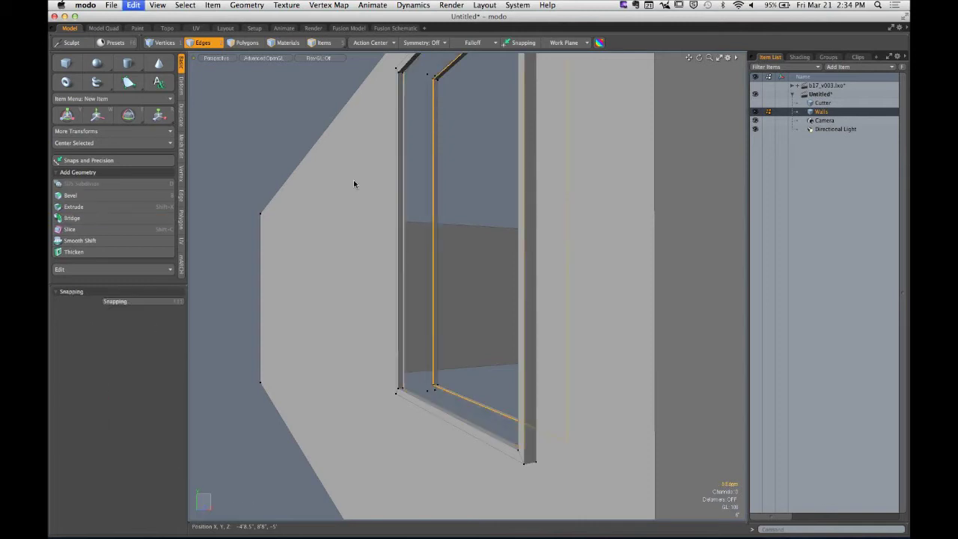
key("super+z")
key("super+z")
key("super+z")
key("super+z")
key("super+z")
key("super+z")
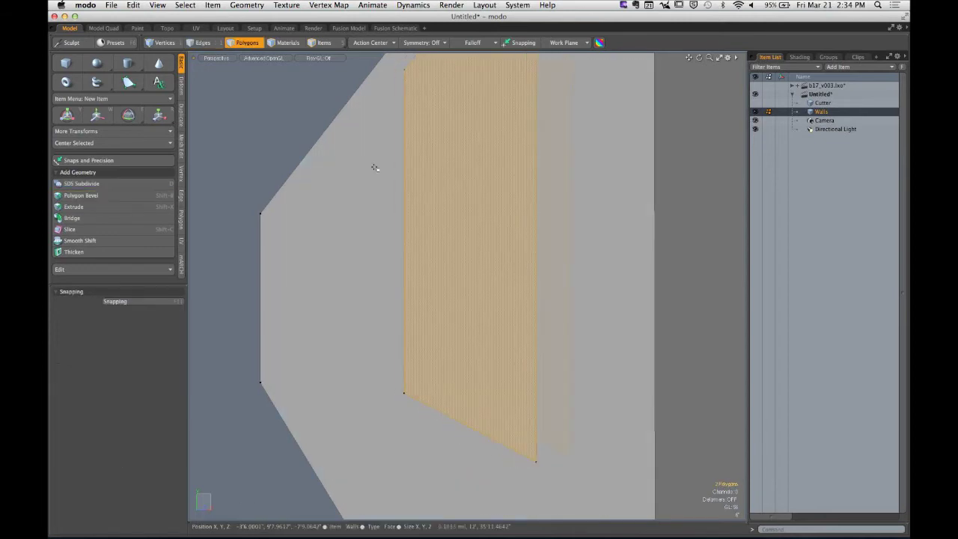
Clear the selection of the two sliced window polygons on the walls
left_click_drag(374, 167, 458, 247, "alt")
left_click(521, 82)
left_click_drag(521, 82, 481, 101, "alt")
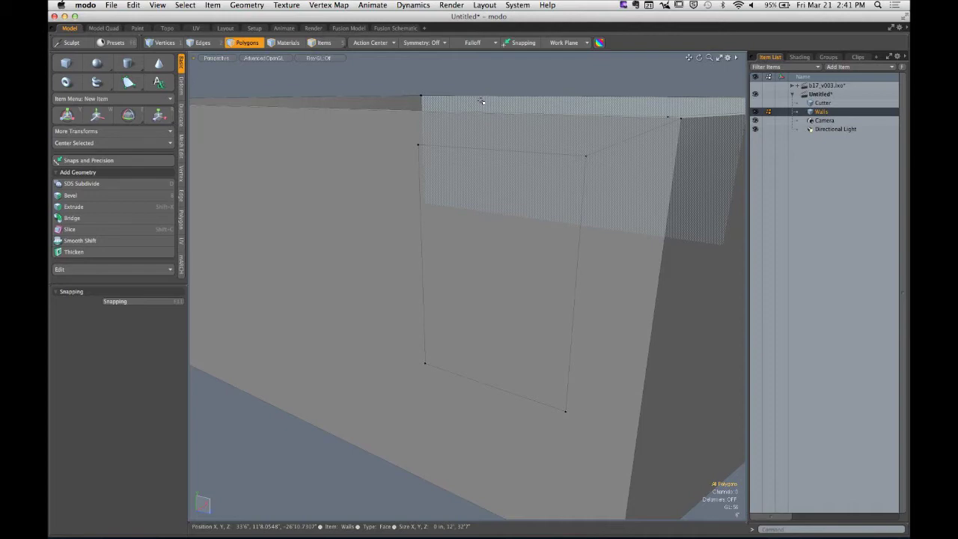
left_click_drag(489, 99, 588, 223, "alt")
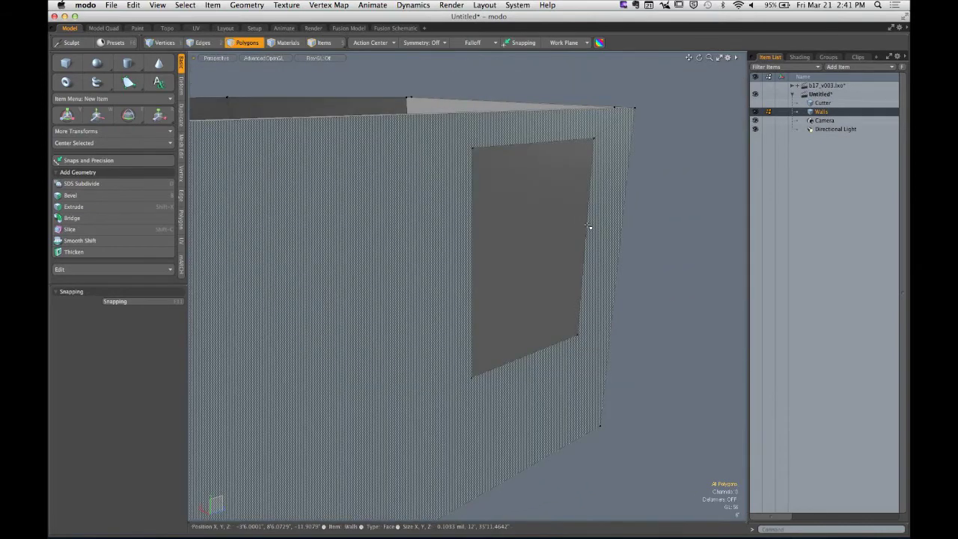
left_click(637, 266)
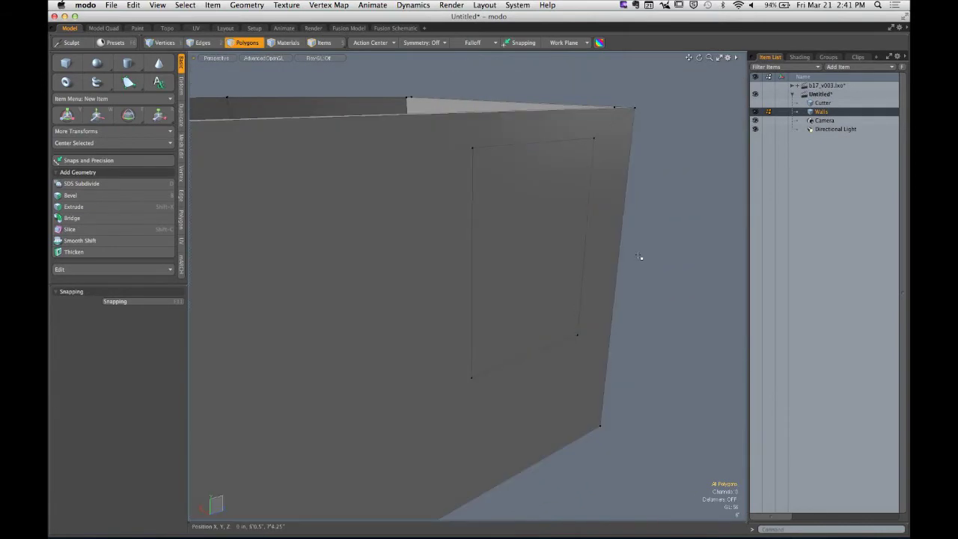
left_click(555, 241)
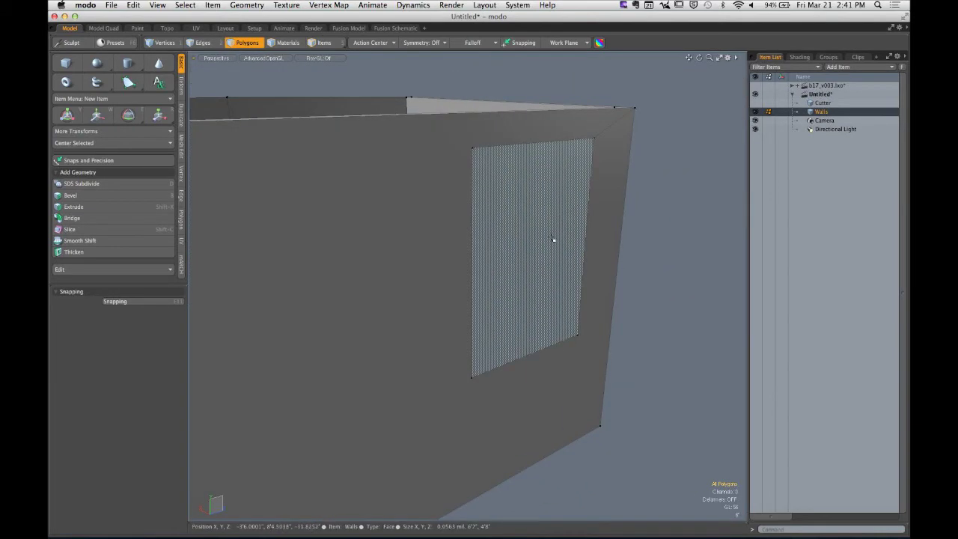
Select the two sliced window polygons on both wall faces, bevel them outward by 3.5 inches, and inset them with another bevel
left_click_drag(615, 257, 553, 288, "alt")
left_click(406, 209, "shift")
key("shift+b")
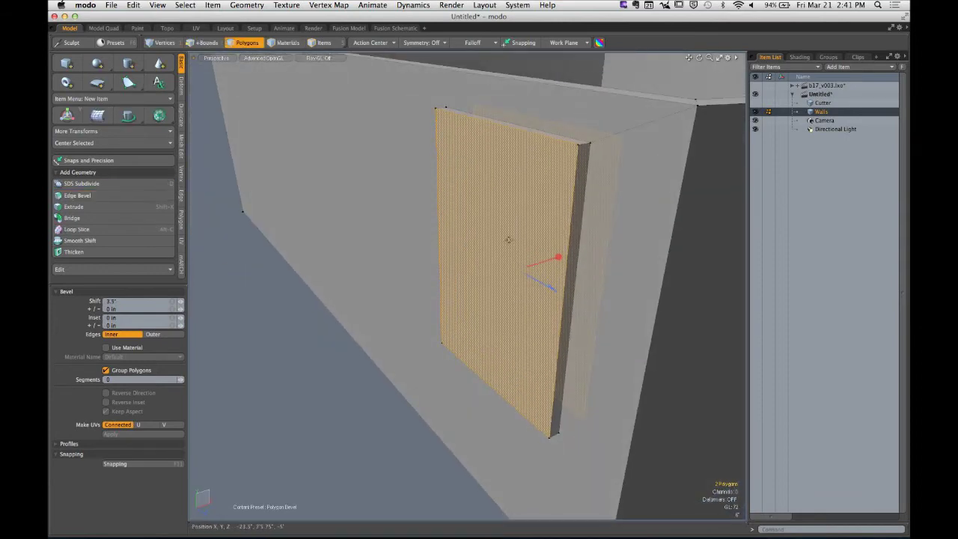
left_click(509, 239, "shift")
left_click_drag(465, 280, 491, 274)
Recess the inset window polygons with an additional bevel of -2.5 inches shift, and clear the selection
left_click(490, 271, "shift")
left_click_drag(522, 233, 523, 244)
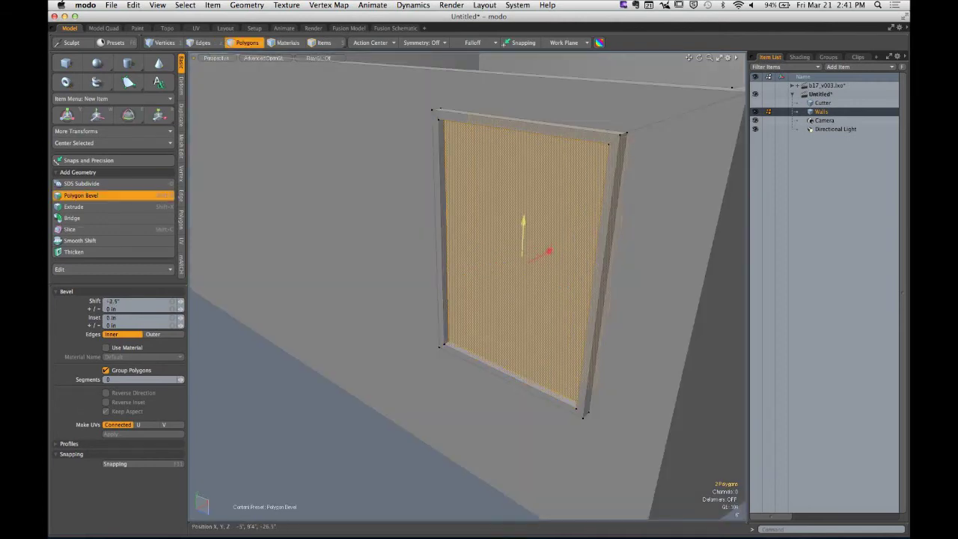
key("q")
left_click(364, 415)
left_click_drag(363, 415, 402, 372, "alt")
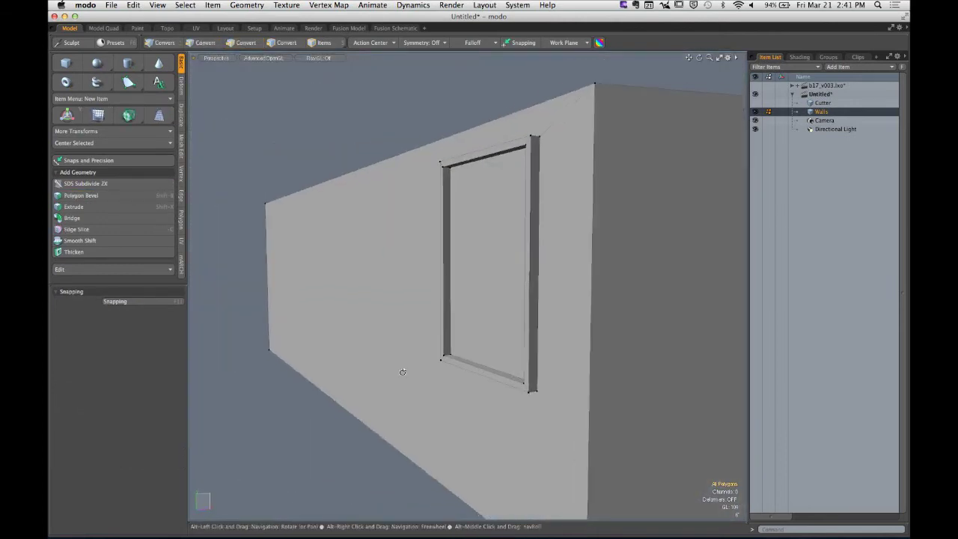
key("3")
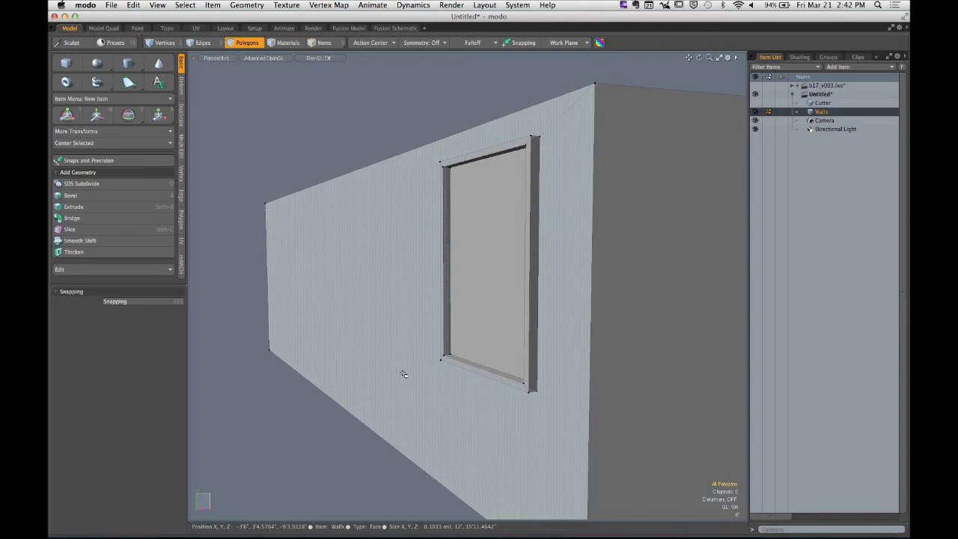
Undo the window bevels, returning to the two flat sliced polygons
left_click_drag(468, 232, 487, 306, "alt")
key("super+z")
key("super+z")
key("q")
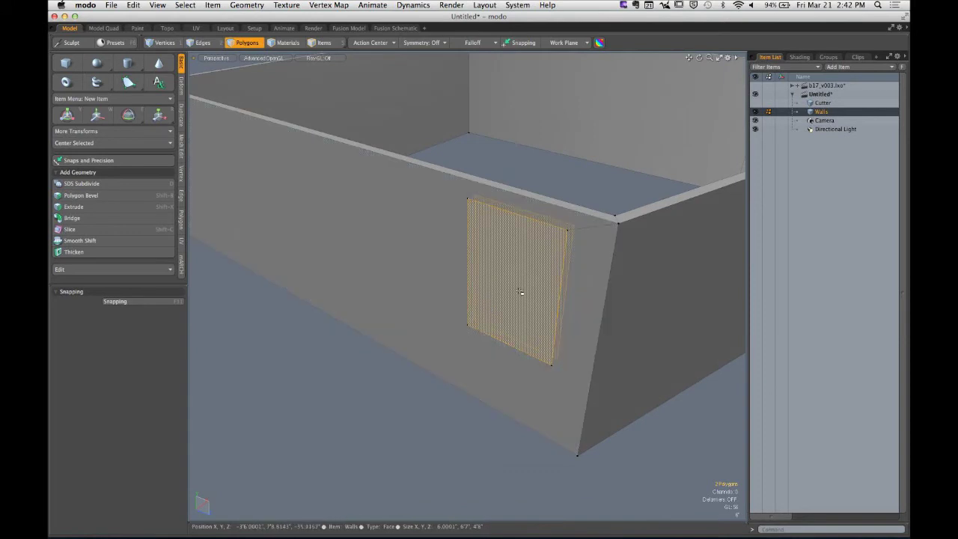
Bridge the two sliced window polygons through the thickness of the wall and clear the selection
left_click(74, 219)
left_click(303, 415)
key("q")
key("Escape")
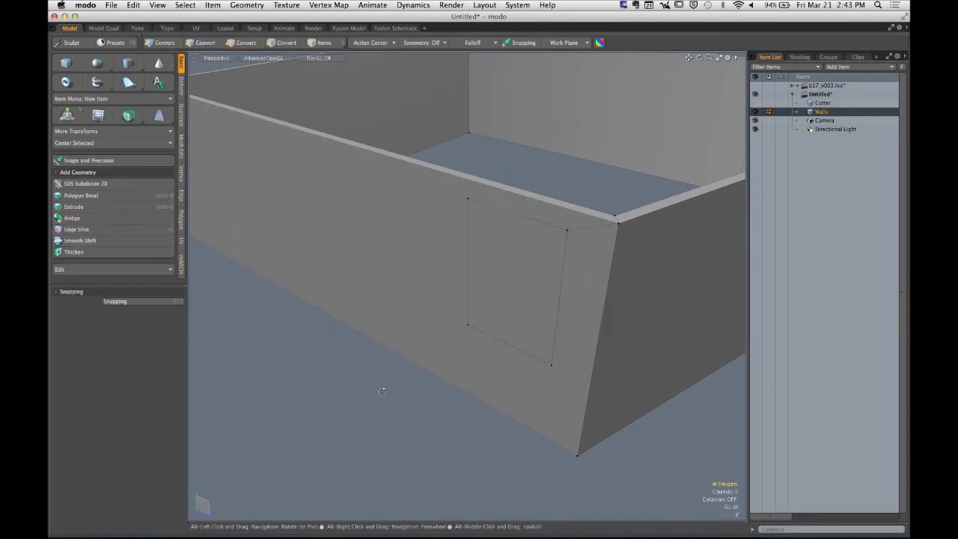
Delete the two flat window polygons on both wall faces to open the window, and select all connected wall polygons
left_click_drag(382, 392, 368, 381, "alt")
left_click(486, 303)
left_click_drag(485, 303, 299, 288, "alt")
left_click(405, 303, "shift")
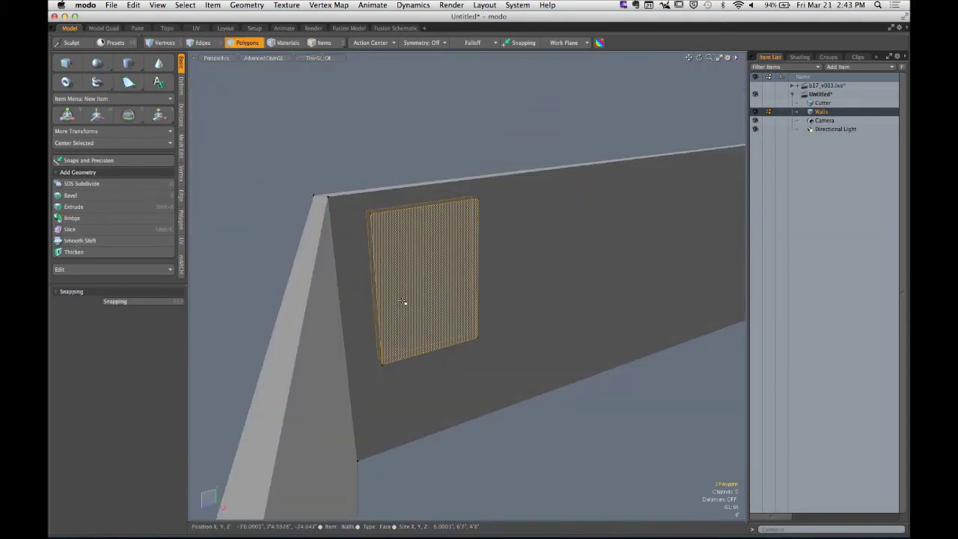
key("Delete")
left_click_drag(400, 295, 517, 316, "alt")
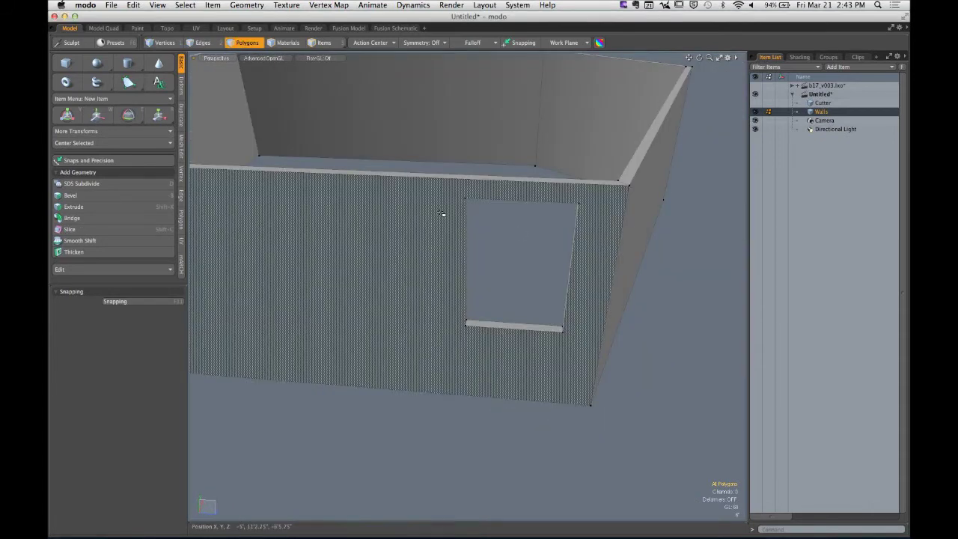
double_click(441, 214)
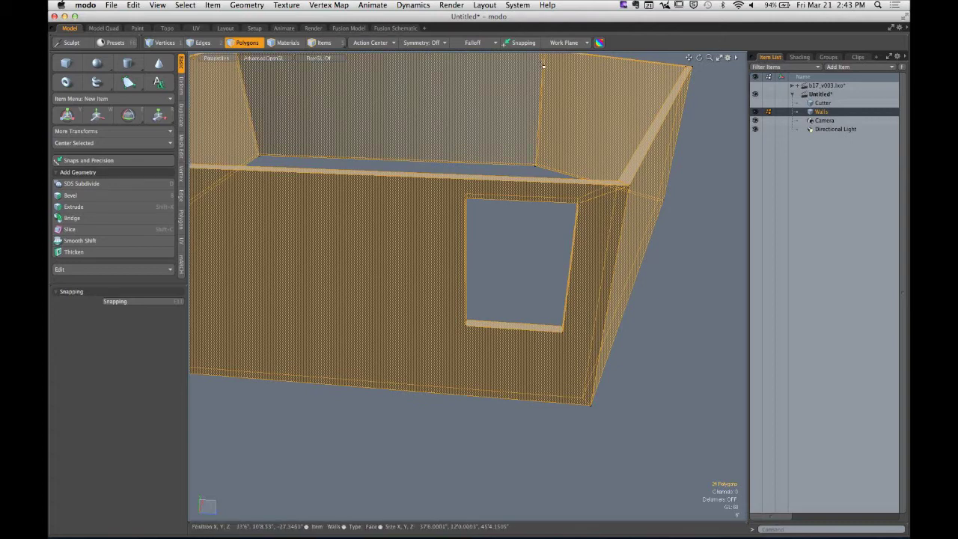
left_click_drag(573, 168, 631, 197, "alt")
Make the Cutter mesh active, select the whole box, and move it about -5'5" in Z along the window wall
left_click(830, 104)
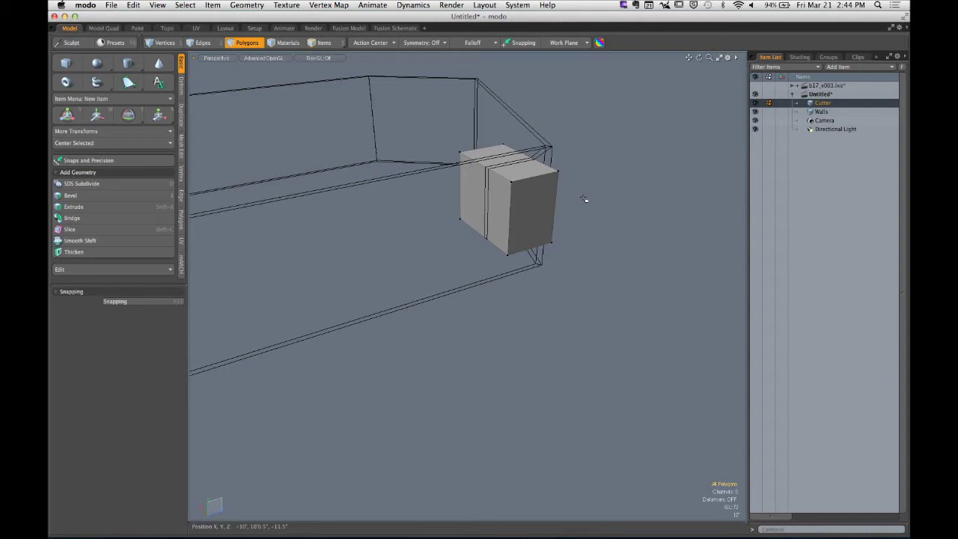
double_click(539, 214)
left_click_drag(538, 214, 489, 216, "alt")
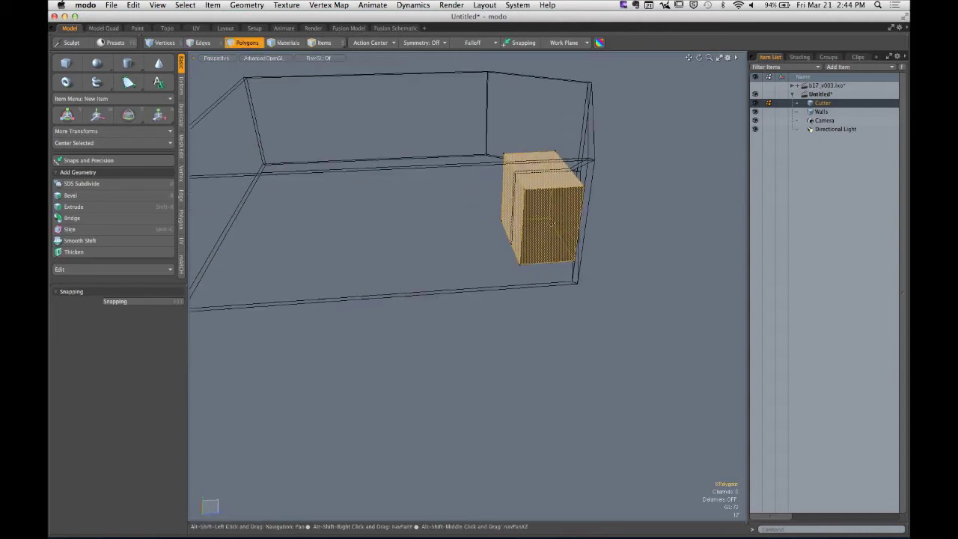
mouse_move(569, 217)
left_mouse_down("alt")
mouse_move(517, 218)
mouse_move(575, 227)
left_mouse_up("alt")
key("w")
left_click_drag(603, 198, 546, 200)
mouse_move(547, 200)
left_mouse_down("alt")
mouse_move(524, 187)
mouse_move(539, 202)
left_mouse_up("alt")
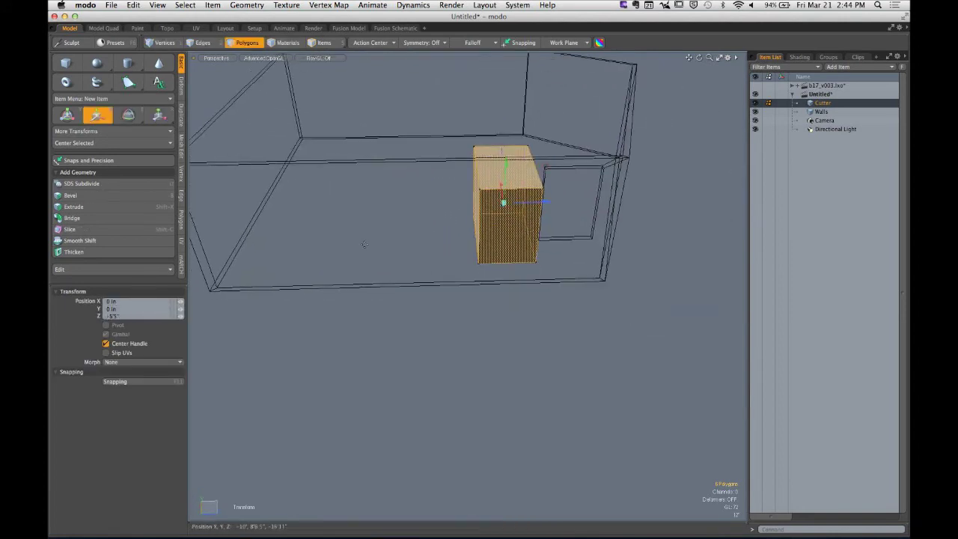
key("q")
Clone the cutter box three times in an evenly spaced row along the window wall in negative Z, and clear the selection
left_click(180, 119)
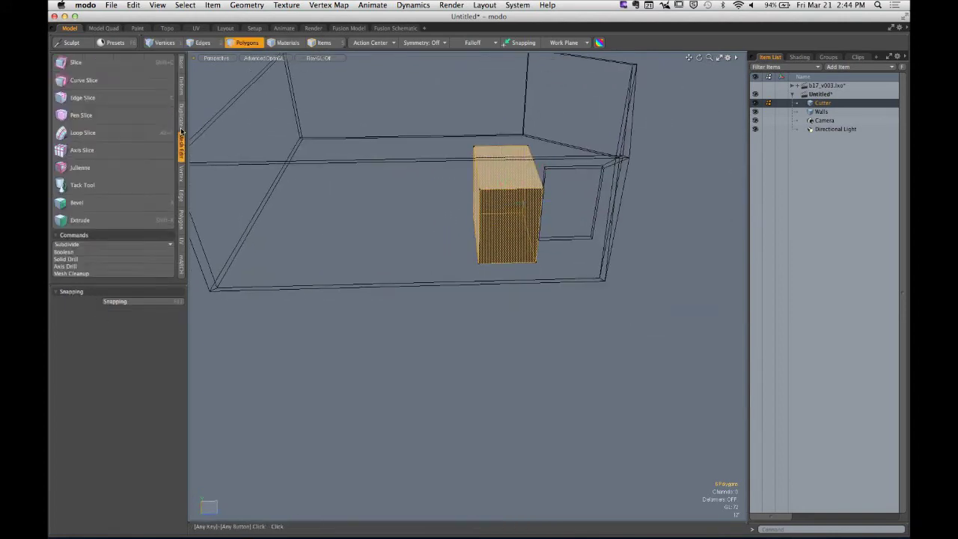
left_click(77, 185)
mouse_move(299, 193)
left_mouse_down("alt")
mouse_move(396, 211)
mouse_move(71, 288)
mouse_move(112, 280)
left_mouse_up("alt")
left_click(397, 211)
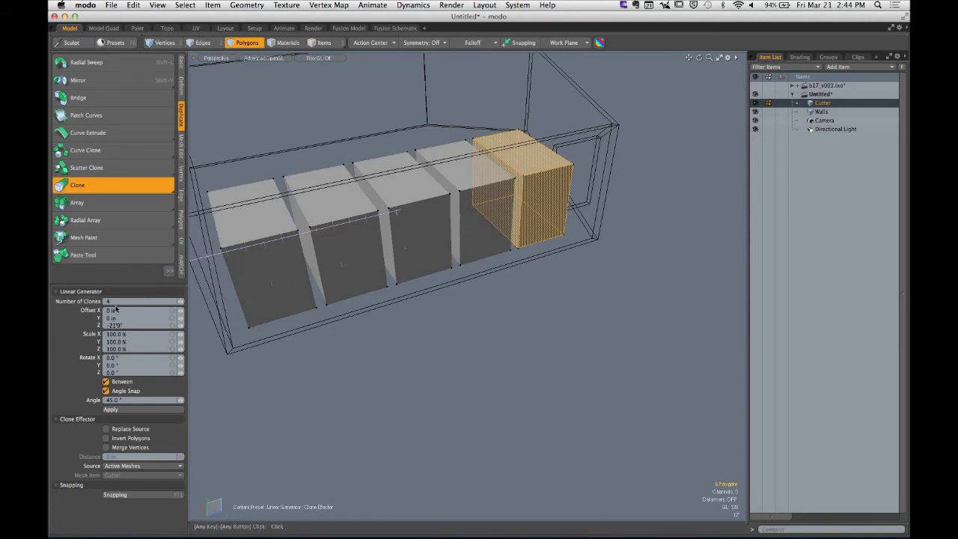
mouse_move(396, 290)
left_mouse_down("ctrl+alt")
mouse_move(350, 290)
mouse_move(326, 247)
mouse_move(409, 278)
mouse_move(340, 273)
left_mouse_up("ctrl+alt")
left_click(178, 301)
mouse_move(300, 233)
left_mouse_down()
mouse_move(337, 232)
mouse_move(311, 231)
mouse_move(481, 329)
mouse_move(393, 281)
mouse_move(432, 281)
left_mouse_up()
key("Escape")
key("Escape")
Select all four cutter boxes and move them along X so they straddle the opposite long wall
left_click_drag(432, 281, 421, 298, "alt")
double_click(420, 288)
double_click(462, 274, "shift")
double_click(512, 262, "shift")
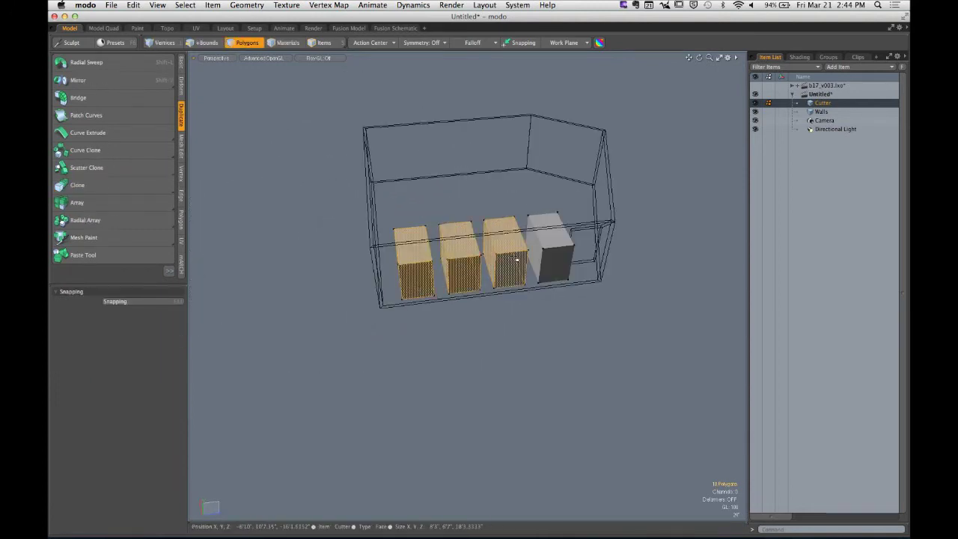
double_click(552, 246, "shift")
left_click_drag(552, 247, 459, 261, "alt")
key("w")
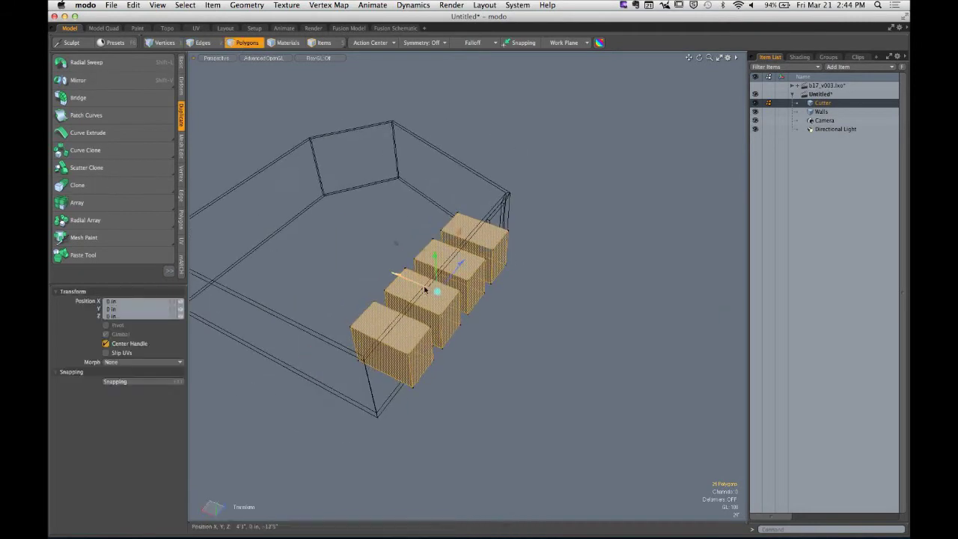
left_click_drag(437, 291, 256, 215)
left_click_drag(494, 254, 381, 247, "alt")
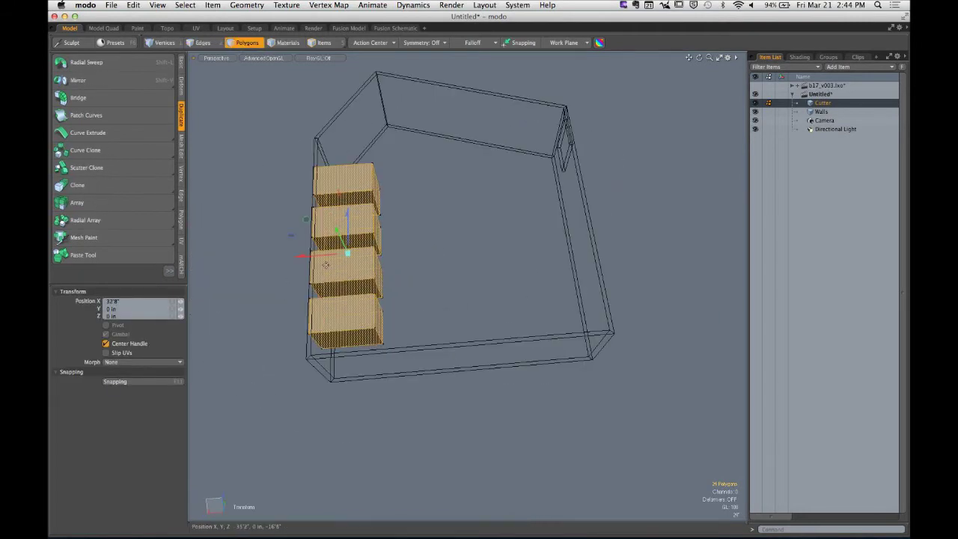
left_click_drag(323, 259, 289, 259)
key("q")
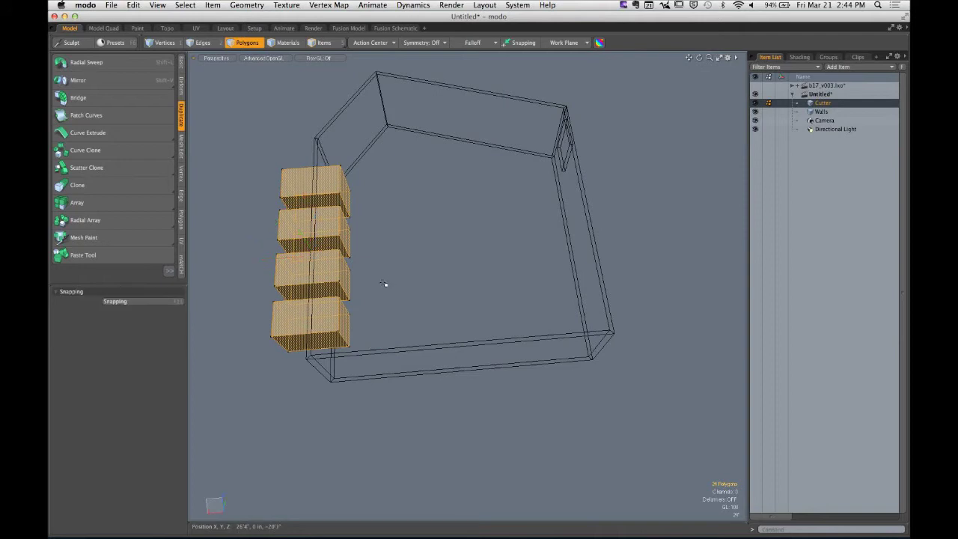
Paste a copy of the four cutter boxes and rotate the copies a quarter turn about the vertical axis
key("w")
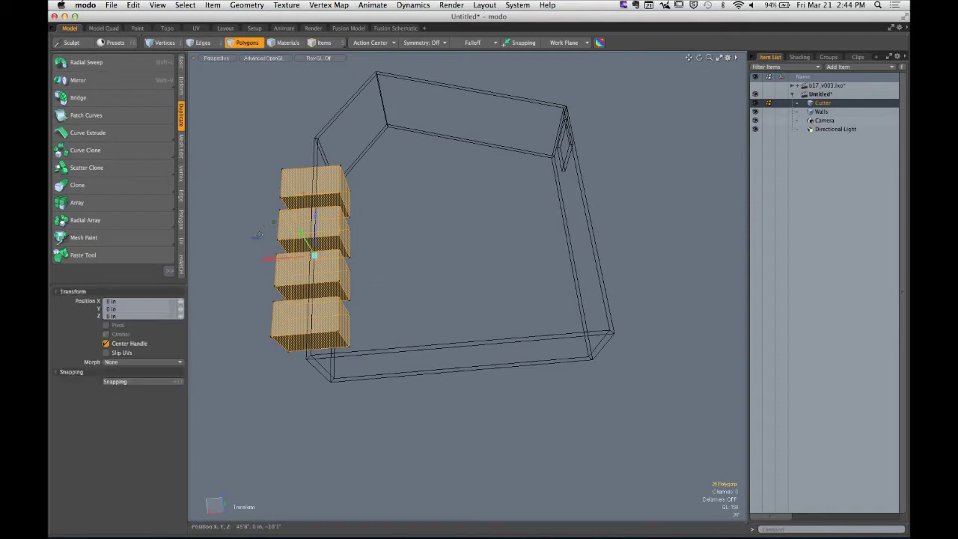
key("ctrl+v")
key("e")
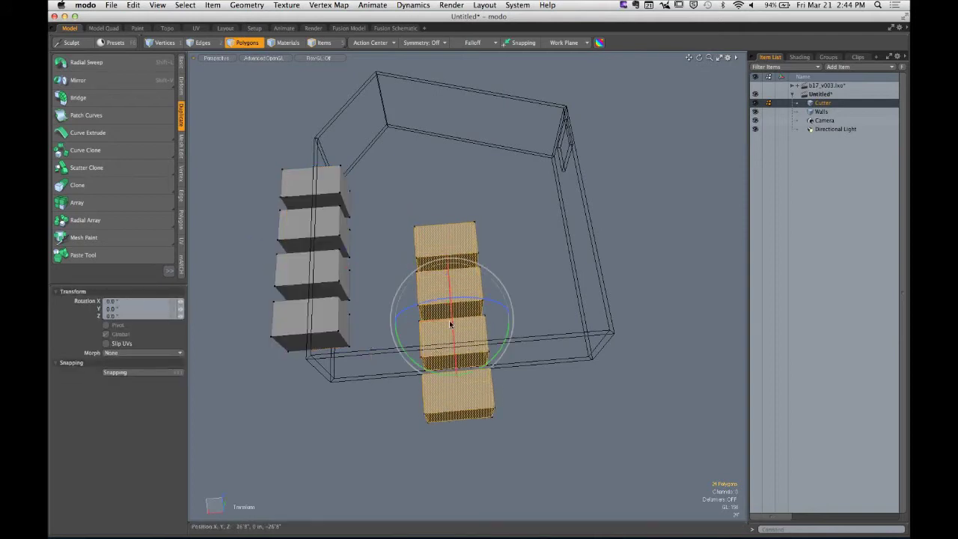
left_click_drag(487, 364, 489, 282, "ctrl")
Move the rotated boxes so they straddle the adjoining end wall, and clear the selection
key("w")
left_click_drag(479, 277, 450, 347, "alt")
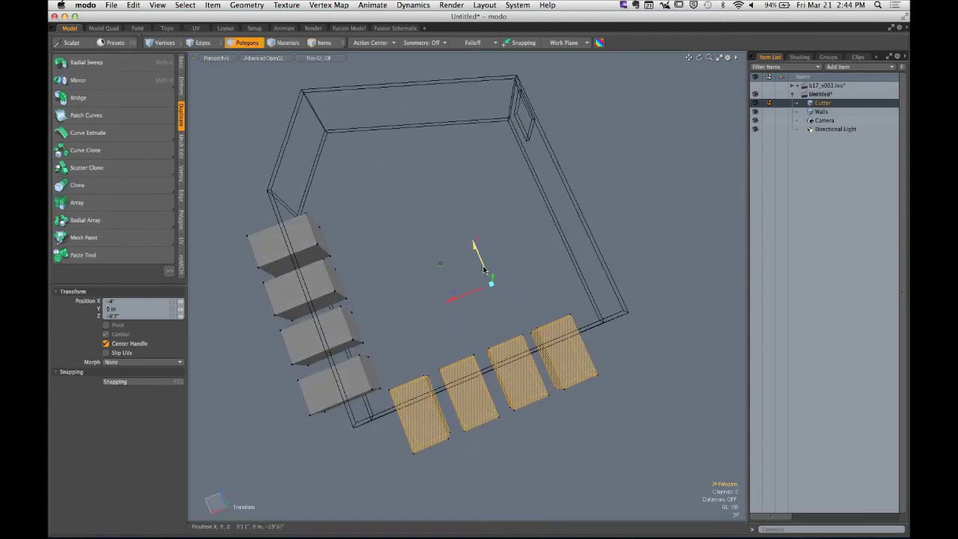
left_click_drag(478, 254, 473, 241)
left_click_drag(487, 274, 446, 288, "alt")
left_click_drag(447, 290, 492, 275, "alt")
key("q")
left_click(517, 163)
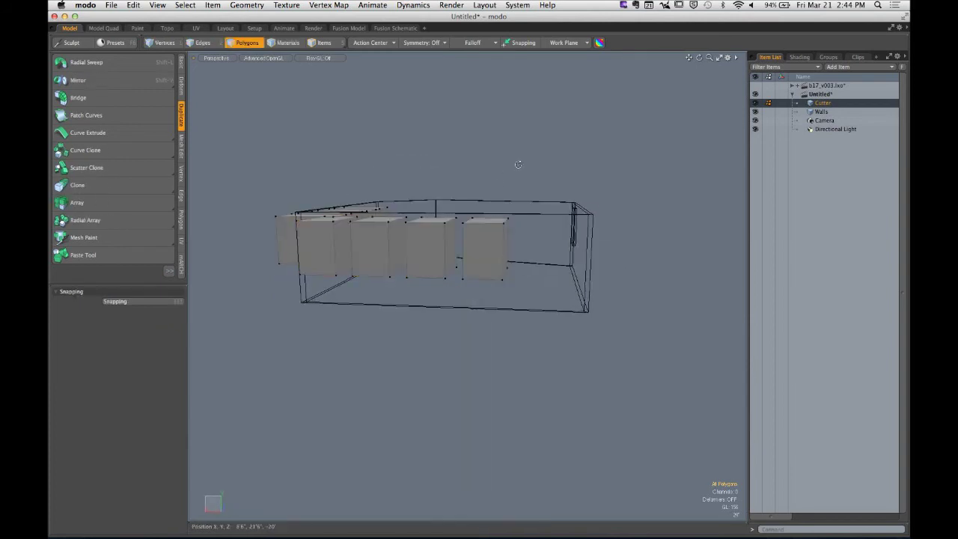
left_click_drag(517, 163, 465, 253, "alt")
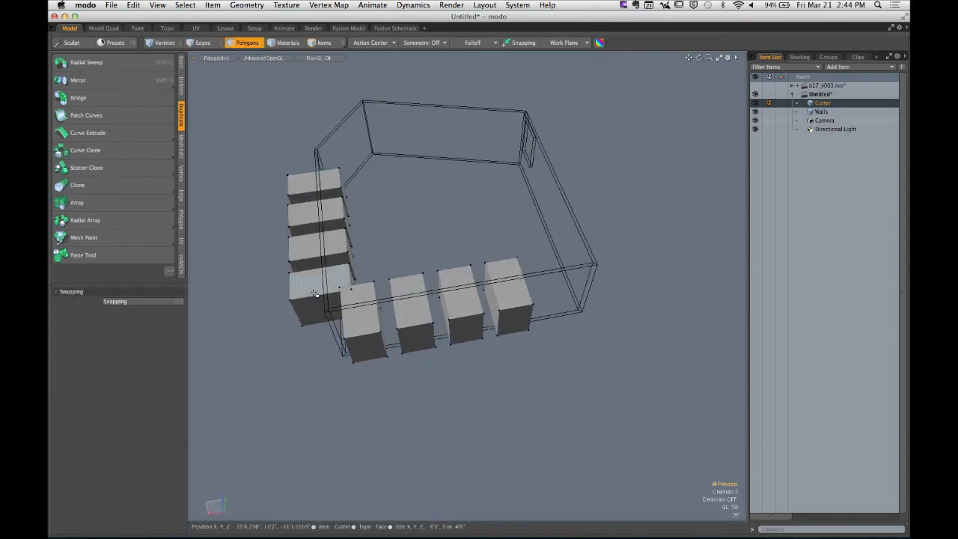
Duplicate the four cutter boxes on the long wall and move the copies along X onto the window wall
double_click(318, 291)
left_click_drag(317, 255, 319, 195)
key("w")
left_click_drag(273, 241, 500, 184)
left_click_drag(500, 184, 712, 161, "alt")
key("q")
left_click(616, 162)
Apply Solid Drill to the Walls mesh with the Tunnel operation and Background as drive mesh, and hide the Cutter mesh
left_click(821, 111)
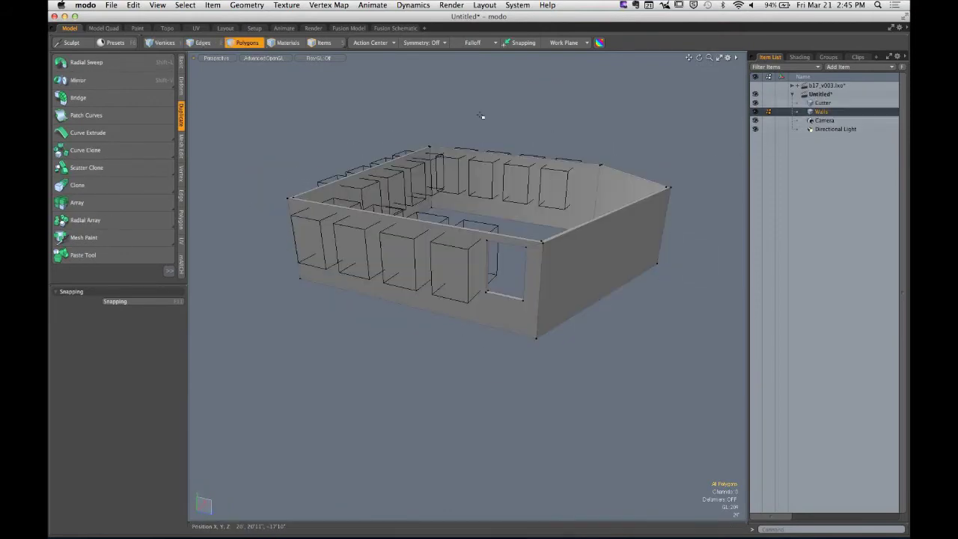
left_click(246, 6)
mouse_move(250, 285)
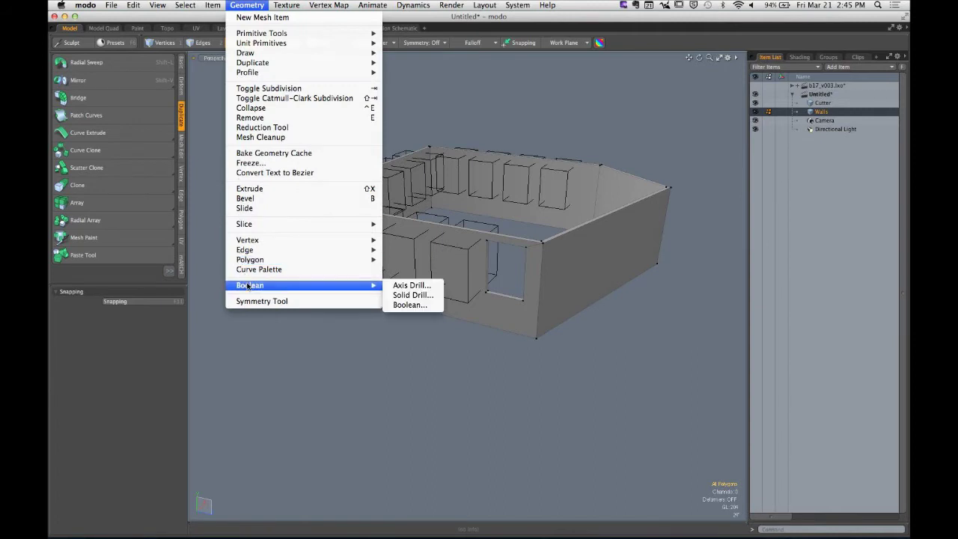
left_click(419, 296)
left_click(479, 140)
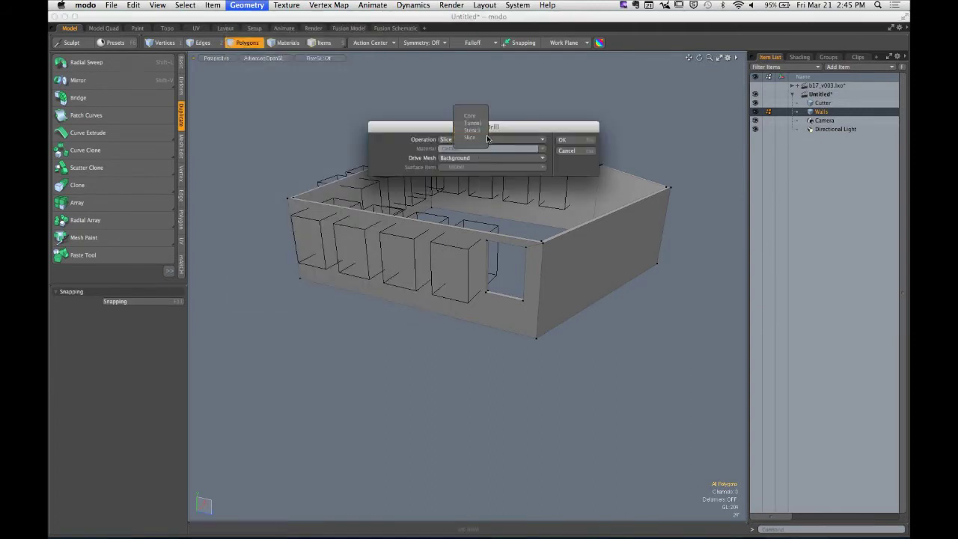
left_click(483, 130)
left_click(562, 139)
left_click_drag(576, 146, 558, 196, "alt")
left_click(755, 103)
Examine the drilled window openings and the polygons and vertices around them from several angles
left_click_drag(486, 247, 606, 265, "alt")
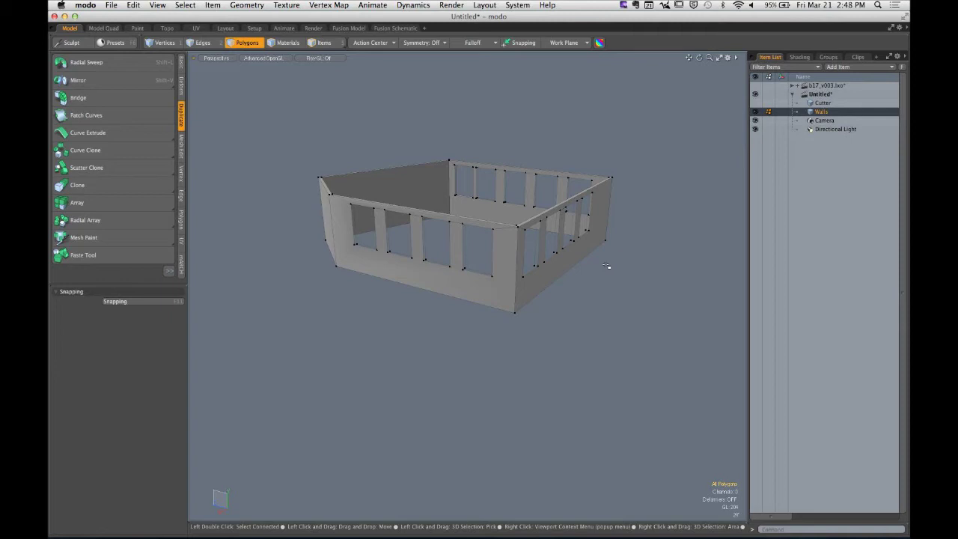
left_click_drag(606, 265, 458, 246, "alt")
mouse_move(458, 245)
left_mouse_down("ctrl+alt")
mouse_move(519, 244)
mouse_move(407, 250)
mouse_move(442, 252)
left_mouse_up("ctrl+alt")
left_click_drag(442, 252, 538, 309, "ctrl+alt")
key("3")
left_click(536, 282)
left_click(581, 328)
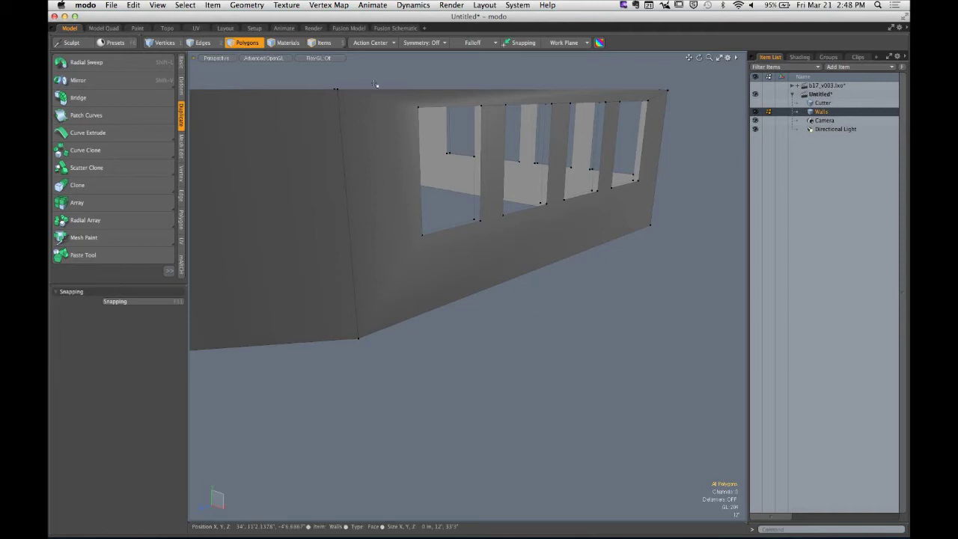
key("1")
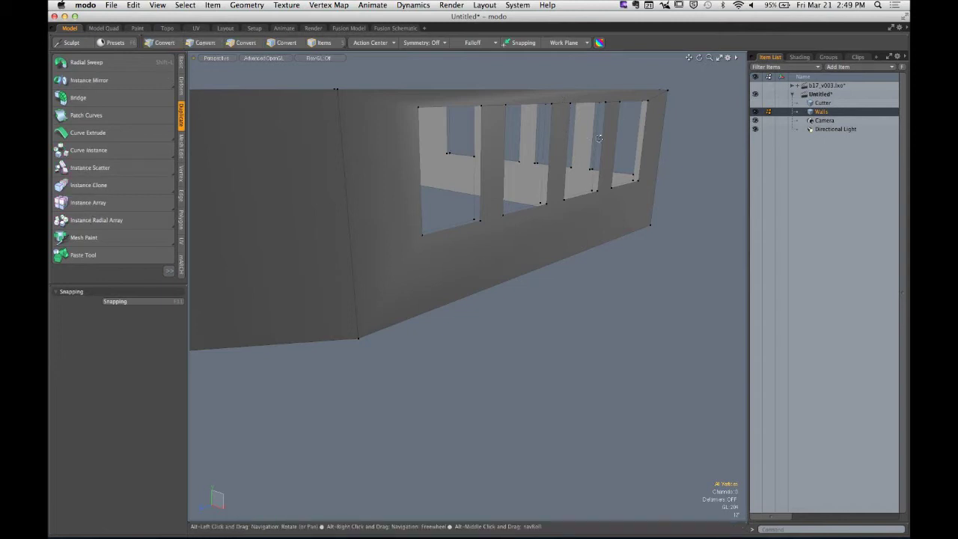
left_click_drag(551, 172, 470, 216, "alt")
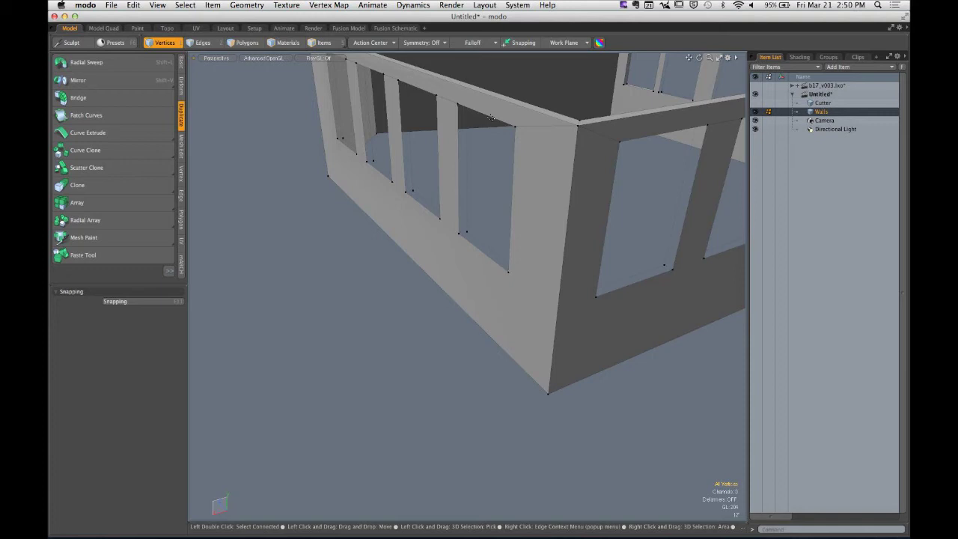
Slice the walls in the Front view along a steep diagonal from about X 13'7", Y 19'5" to X 7'8", Y -6'10"
left_click_drag(491, 118, 565, 254, "alt")
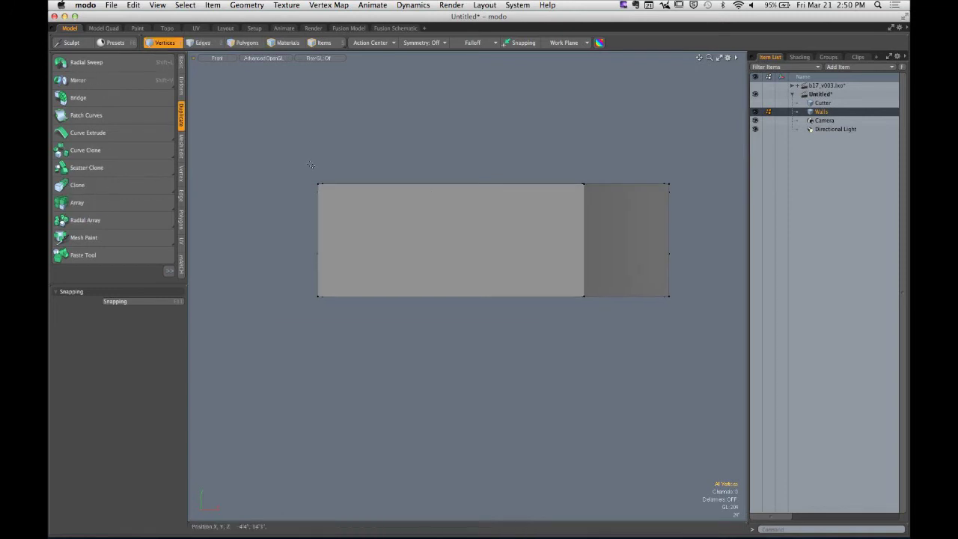
left_click(181, 153)
left_click(110, 68)
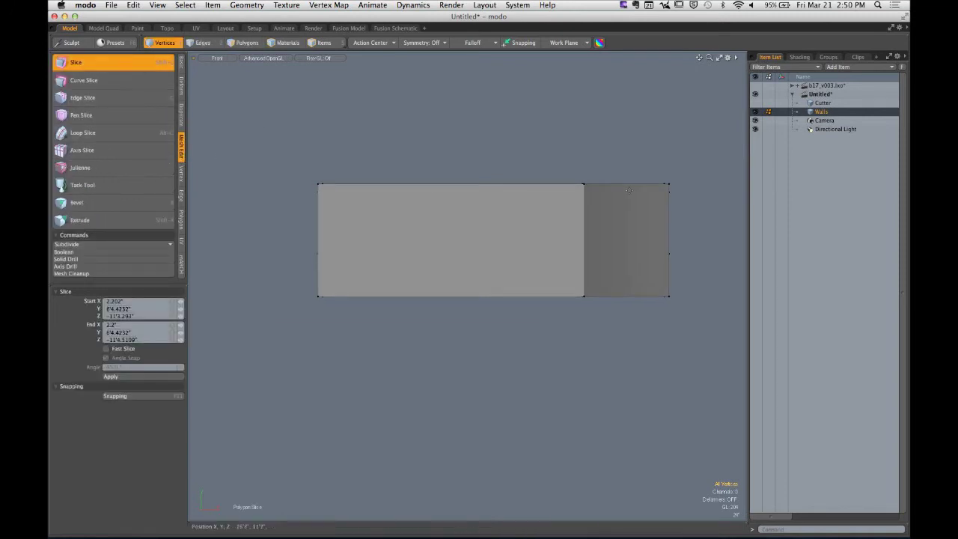
mouse_move(477, 115)
left_mouse_down()
mouse_move(478, 298)
mouse_move(417, 364)
mouse_move(436, 364)
mouse_move(421, 359)
left_mouse_up()
left_click_drag(437, 231, 476, 232, "ctrl+alt")
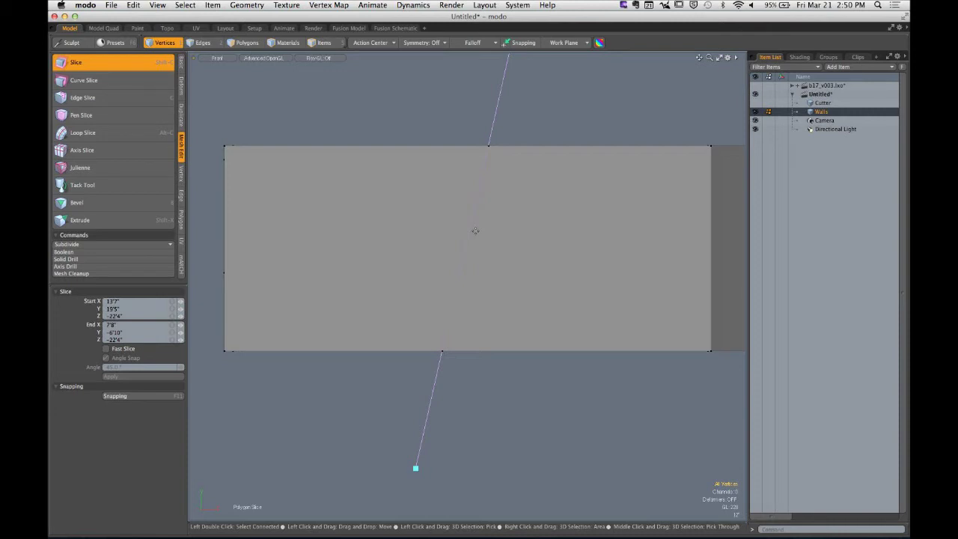
key("ctrl+space")
left_click(543, 141)
left_click_drag(569, 163, 514, 268, "ctrl+alt")
left_click_drag(416, 309, 406, 244, "alt")
scroll(505, 189, "up", 6)
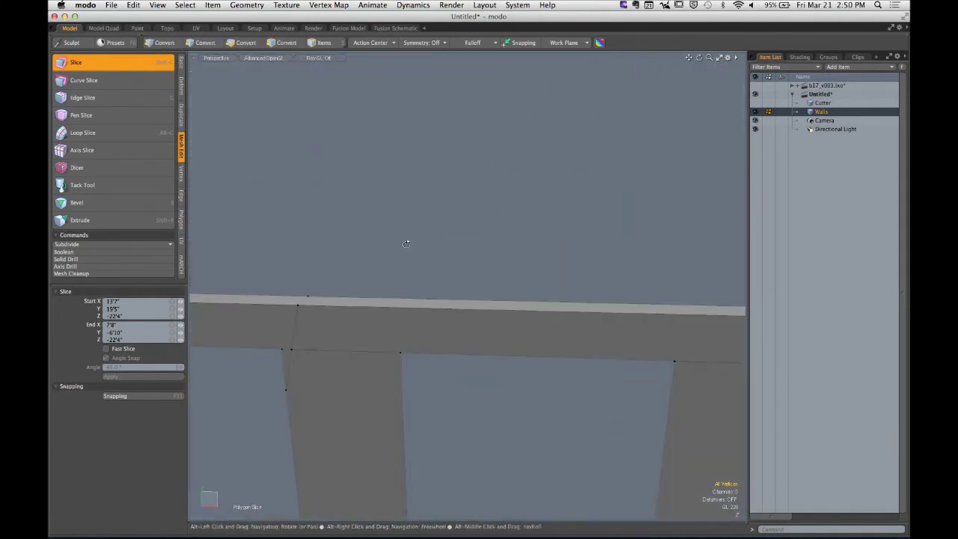
left_click_drag(277, 287, 487, 245, "ctrl+alt")
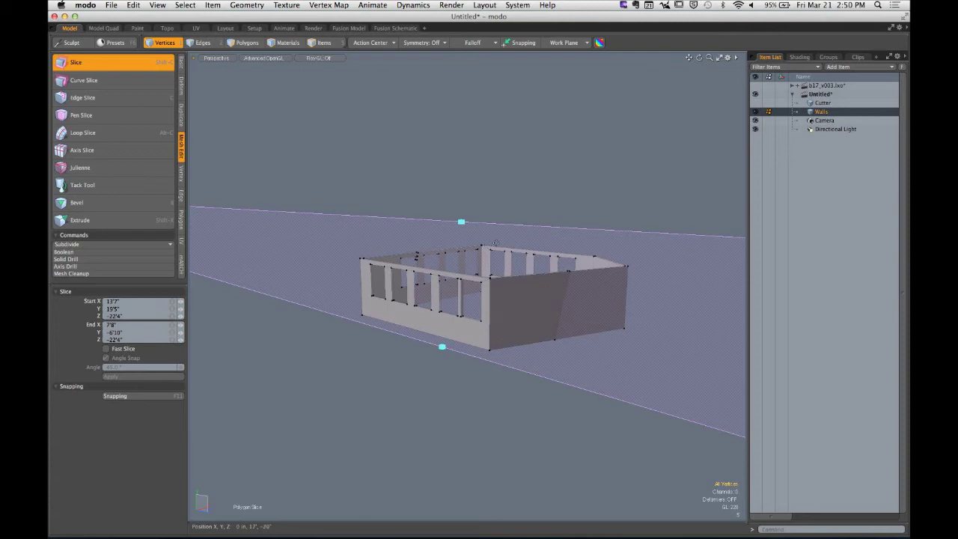
Finish the Slice tool and undo the diagonal slice across the walls
left_click_drag(492, 244, 527, 279, "alt")
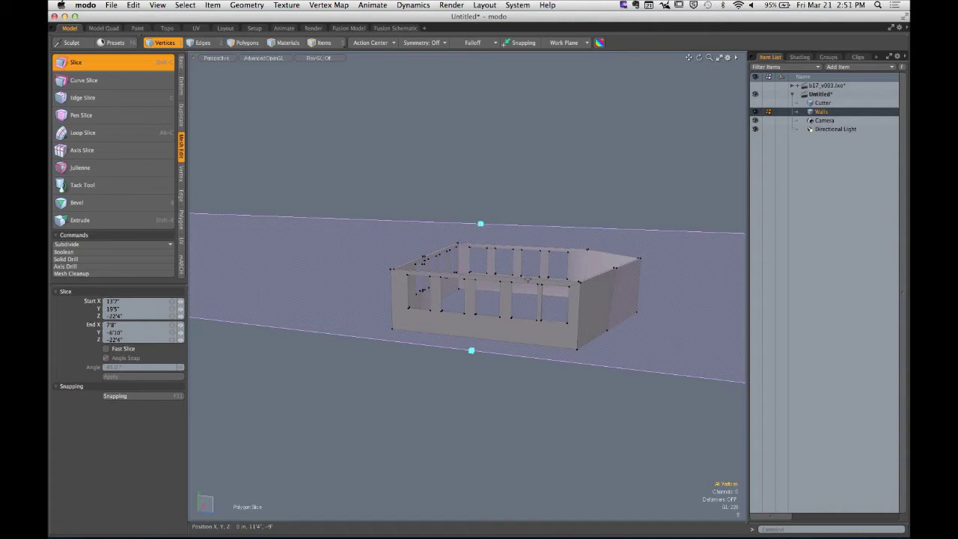
key("q")
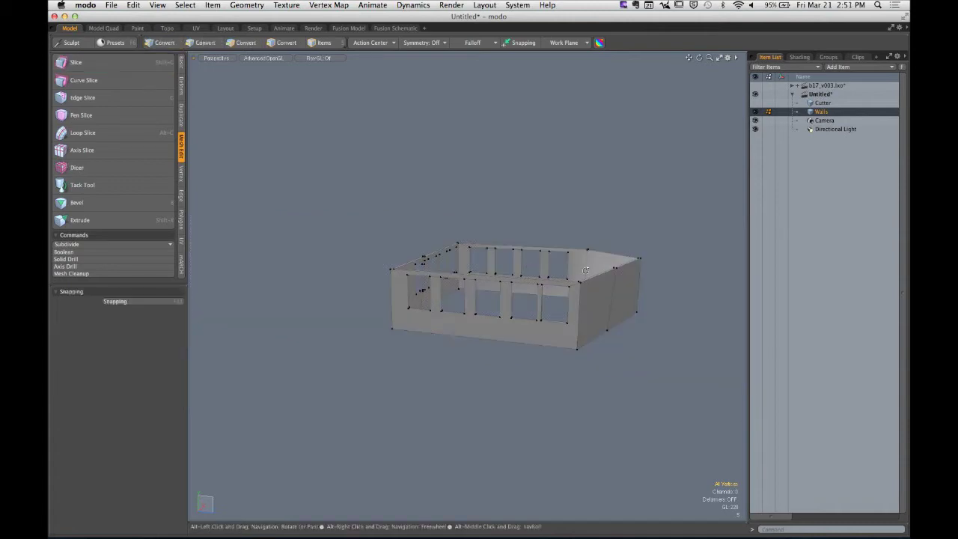
left_click_drag(568, 263, 531, 253, "alt+shift")
key("super+z")
key("super+z")
Try Edge Slice on the Walls mesh between the lower corners of neighbouring window openings, splitting the wall polygon at sill height
left_click_drag(448, 342, 473, 271, "alt+shift")
key("c")
left_click_drag(472, 271, 380, 235, "ctrl+alt")
left_click(490, 250)
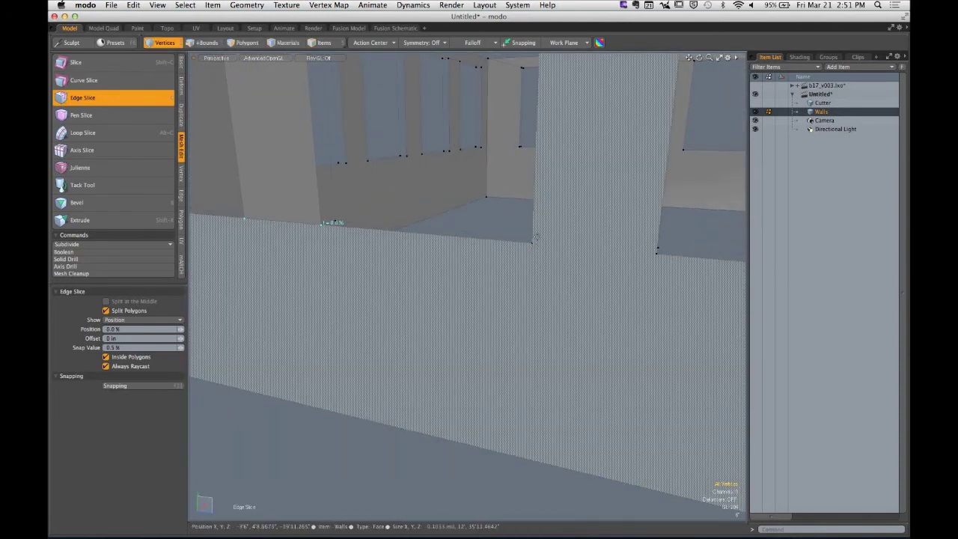
left_click(532, 242, "shift")
left_click_drag(660, 247, 490, 236, "alt")
left_click(599, 256)
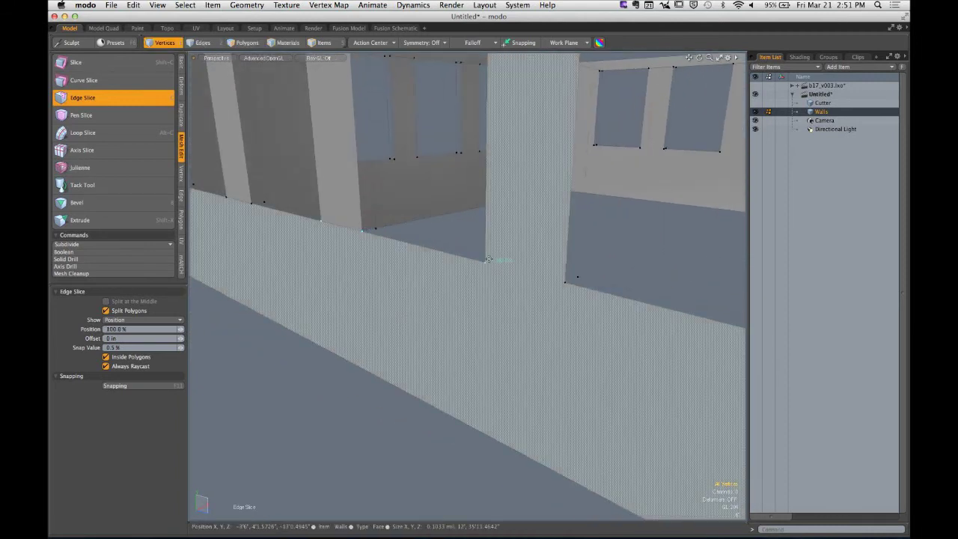
left_click_drag(558, 271, 516, 211, "ctrl+alt")
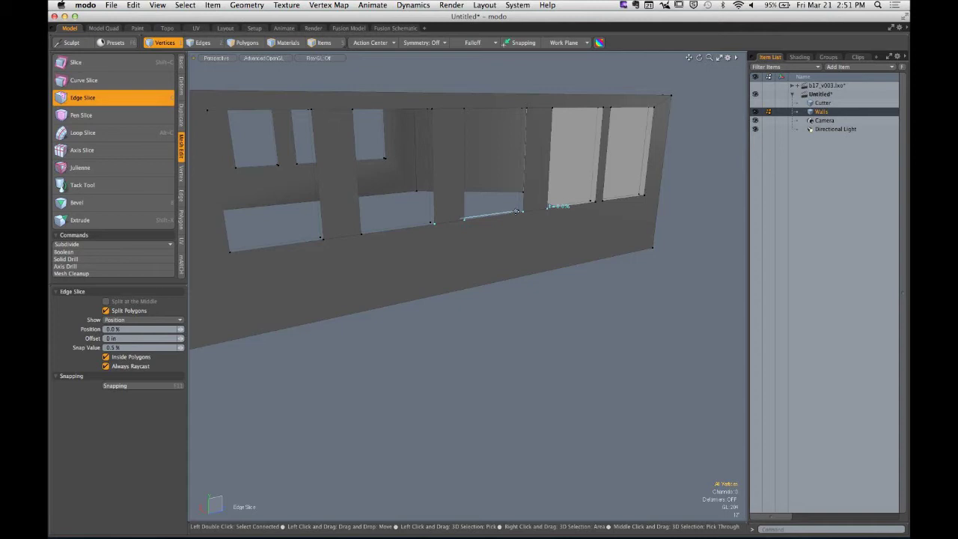
End Edge Slice and undo the cuts made between the window corners
key("space")
key("super+z")
key("super+z")
key("super+z")
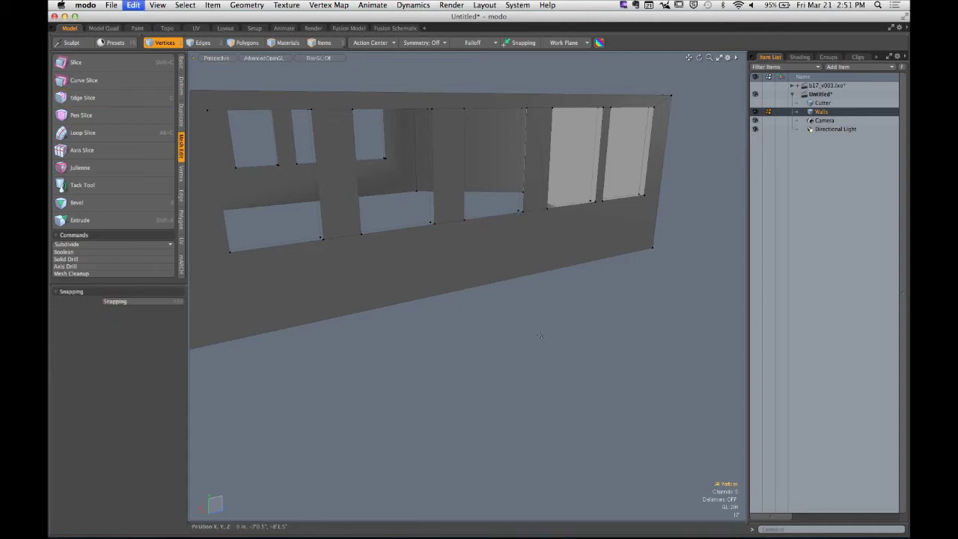
Examine the walls' large single polygons by selecting the drilled window wall and the thin top faces one at a time
key("3")
left_click_drag(494, 262, 551, 286, "alt")
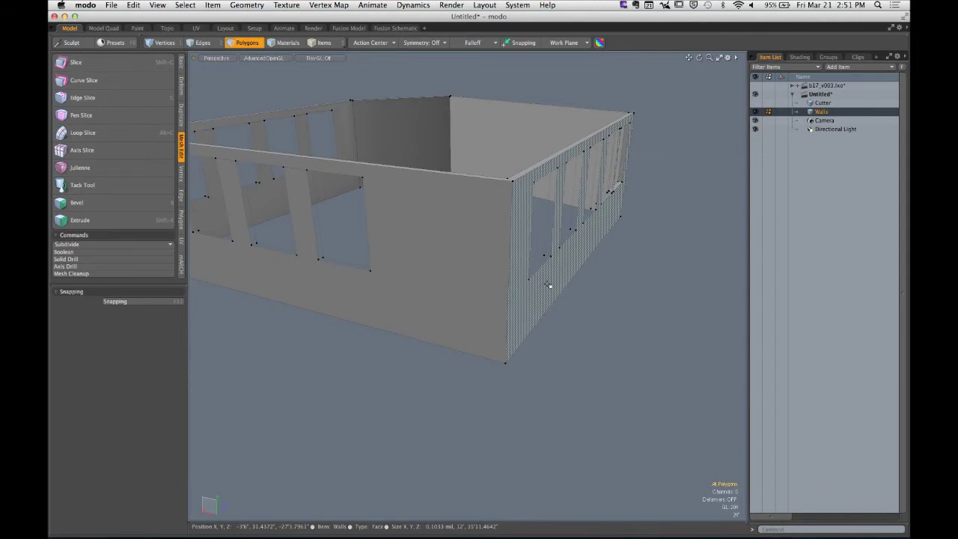
left_click_drag(548, 286, 534, 206, "alt")
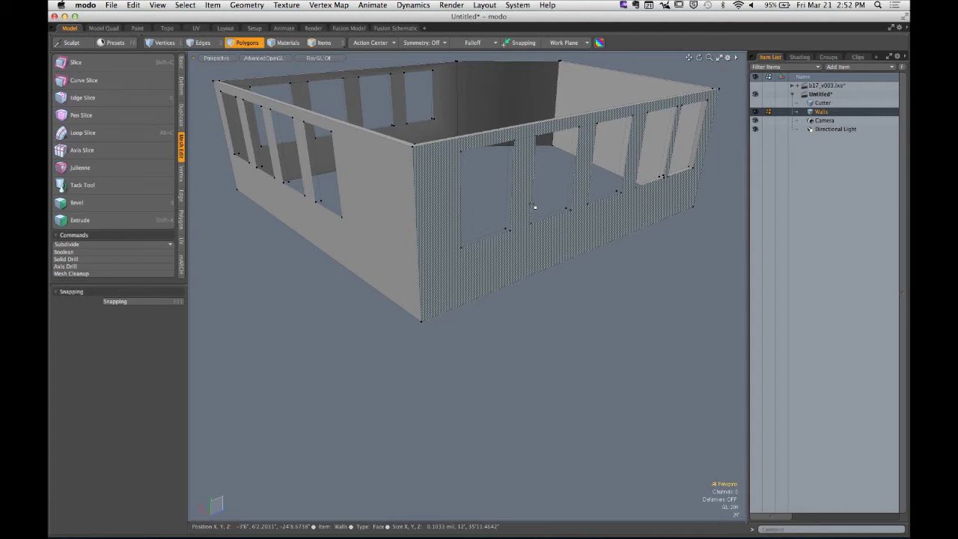
left_click(534, 206)
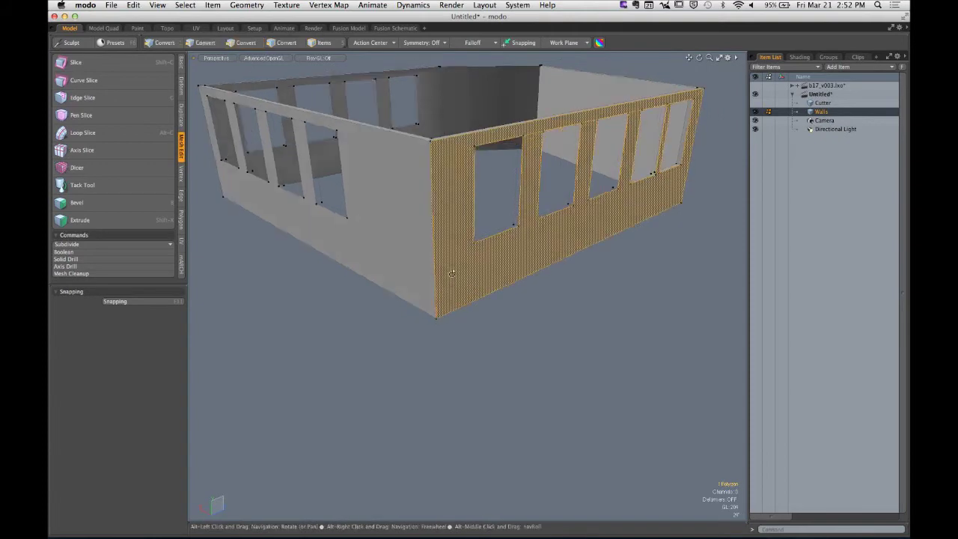
left_click_drag(534, 206, 417, 310, "alt")
left_click(480, 272)
left_click(417, 310)
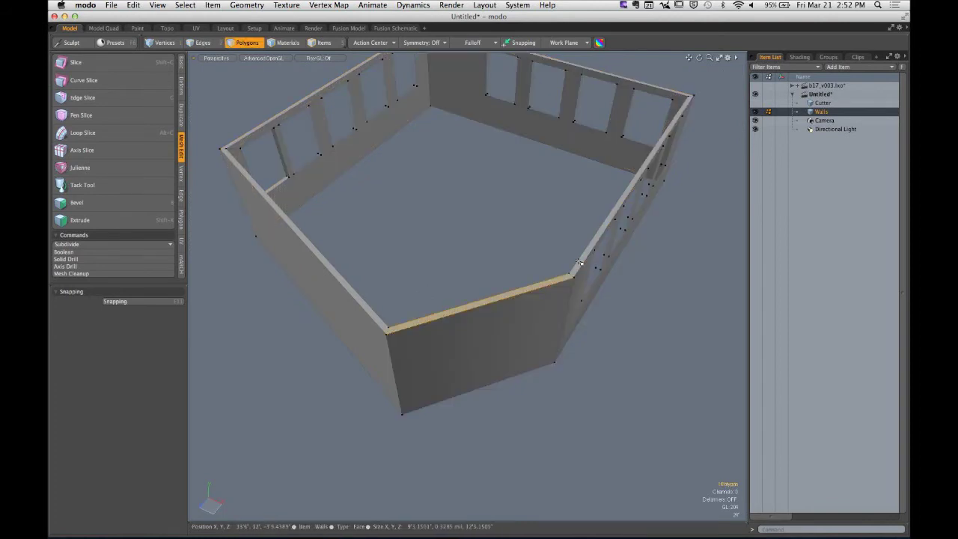
left_click(571, 276)
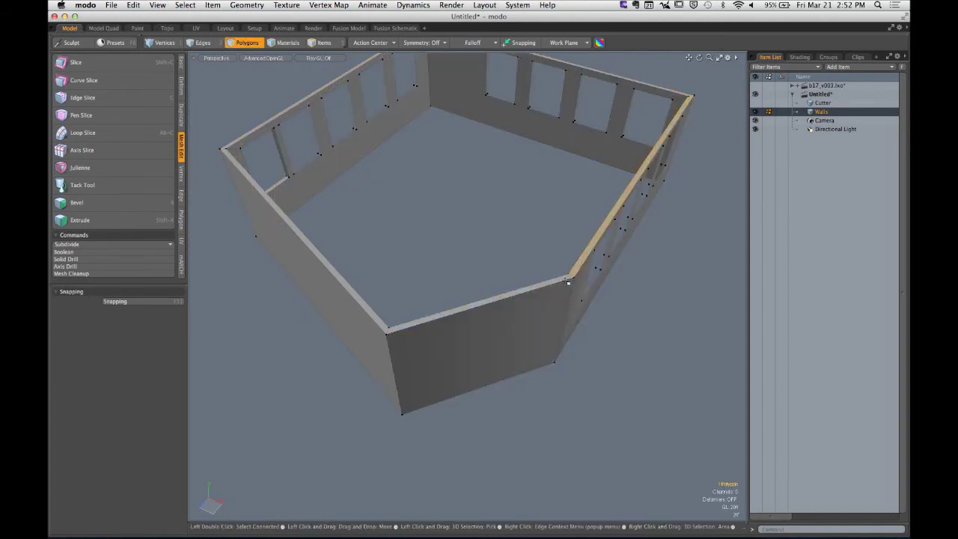
Select the wall polygons all around the building by adding faces from several sides to the selection
left_click(583, 331)
left_click_drag(583, 330, 497, 323, "alt")
left_click(374, 303, "shift")
left_click_drag(374, 303, 486, 292, "alt")
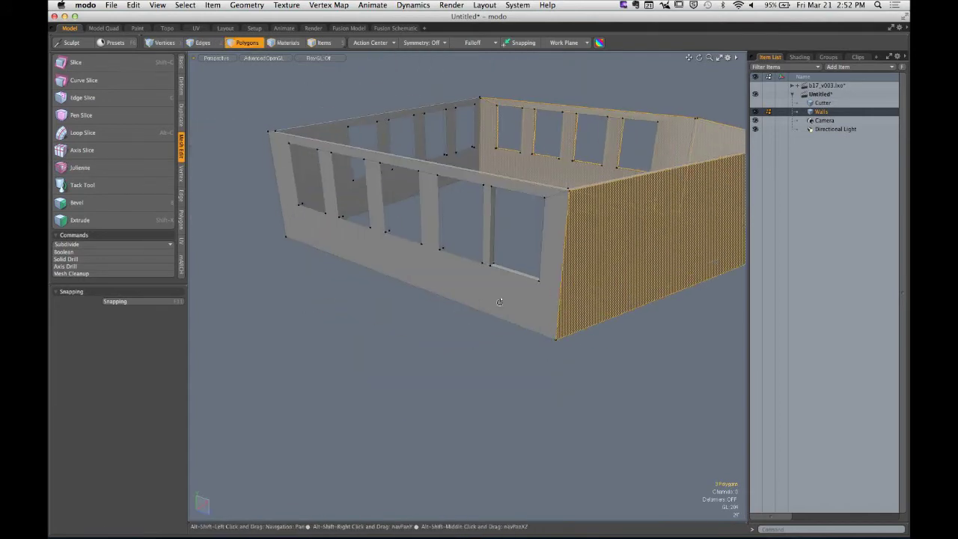
left_click(404, 292, "shift")
left_click_drag(404, 292, 506, 270, "alt")
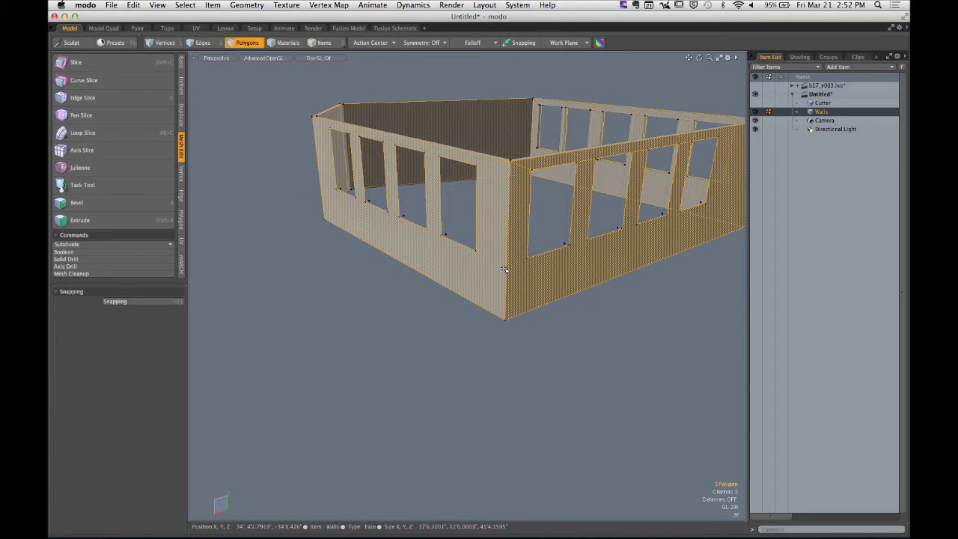
left_click_drag(502, 244, 517, 264, "alt")
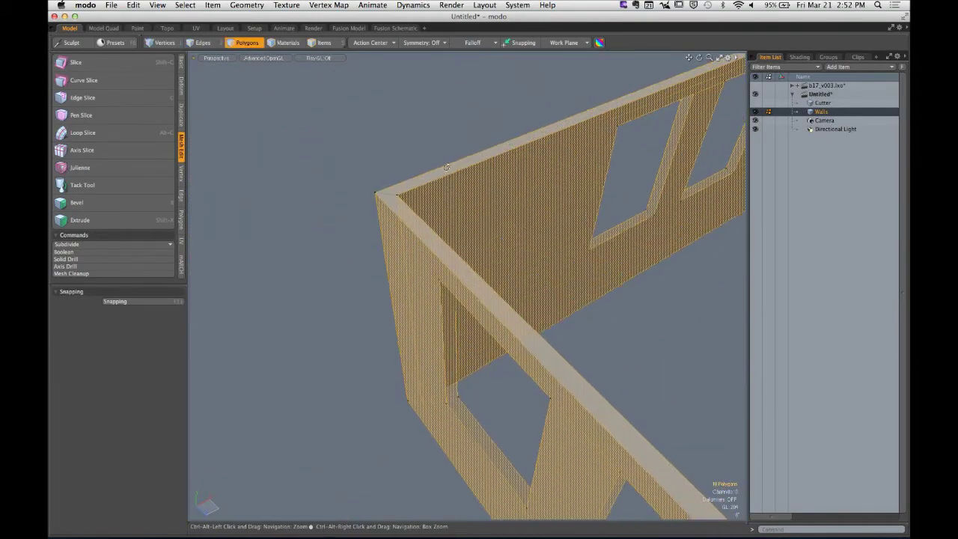
left_click_drag(490, 229, 558, 271, "alt")
Slice the selected wall polygons in the Right view, just below the windows, from about Y 4'6", Z -37' to Y 3'10", Z 10'2"
key("ctrl+space")
left_click(514, 241)
key("ctrl+space")
left_click(590, 224)
left_click_drag(529, 231, 551, 233, "ctrl+alt")
scroll(569, 247, "up", 2)
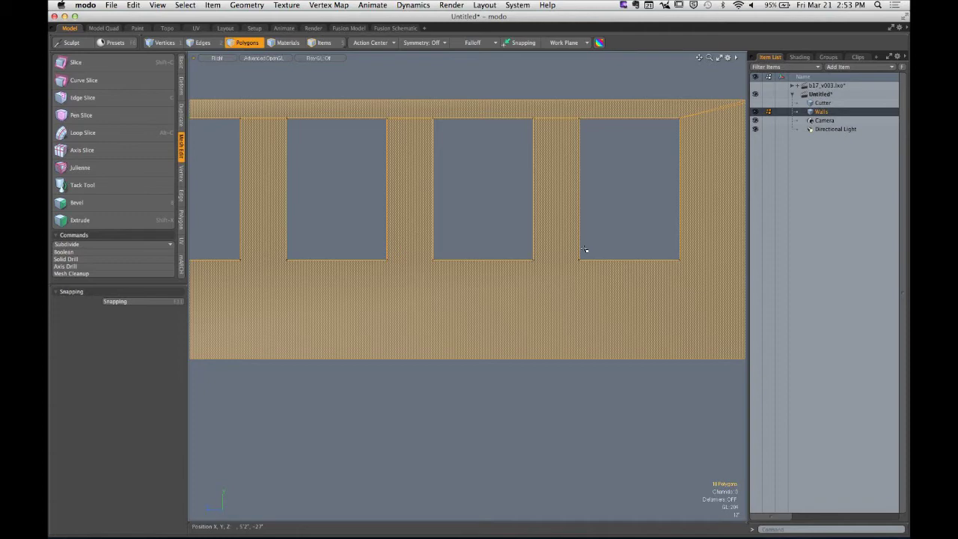
left_click_drag(583, 249, 522, 249, "ctrl+alt")
left_click_drag(521, 250, 608, 254, "alt+shift")
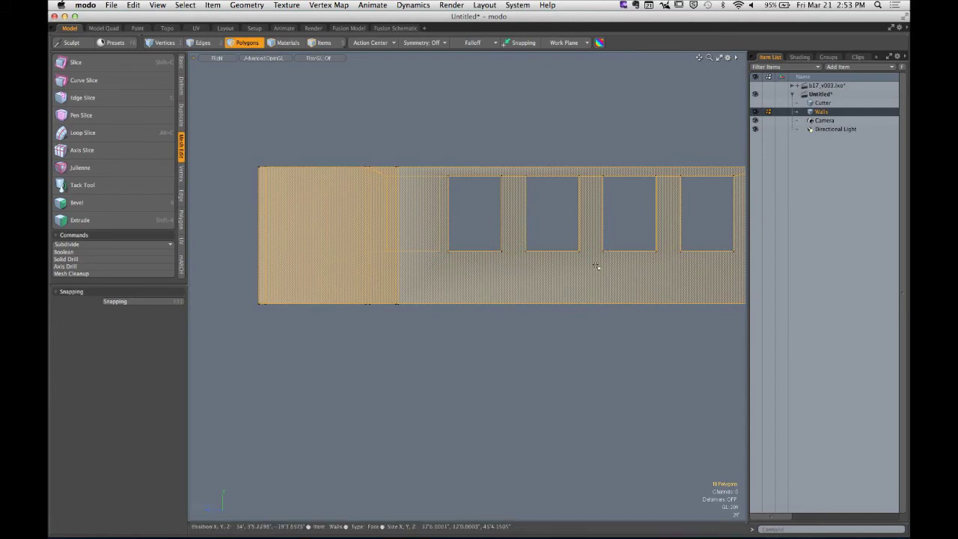
left_click_drag(519, 150, 487, 154, "alt+shift")
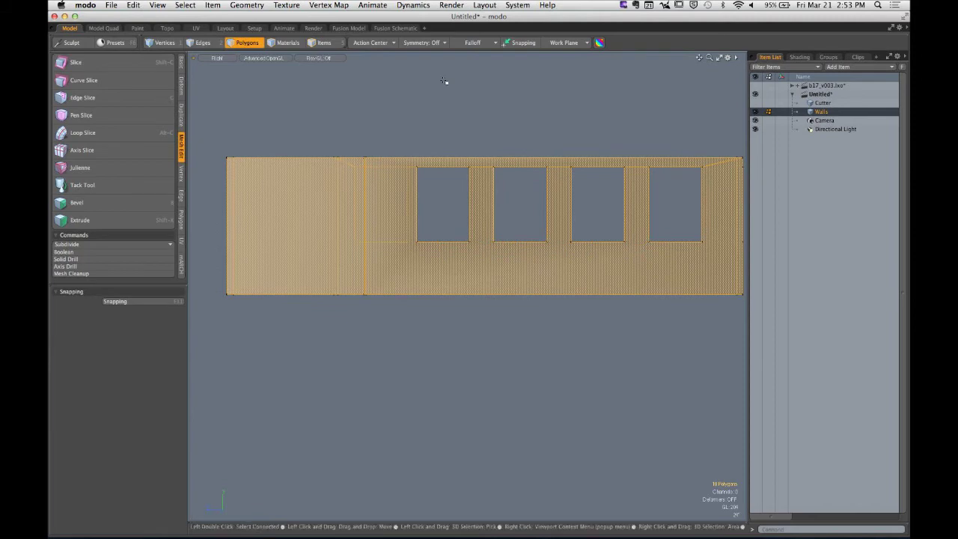
left_click_drag(620, 252, 498, 226, "alt+shift")
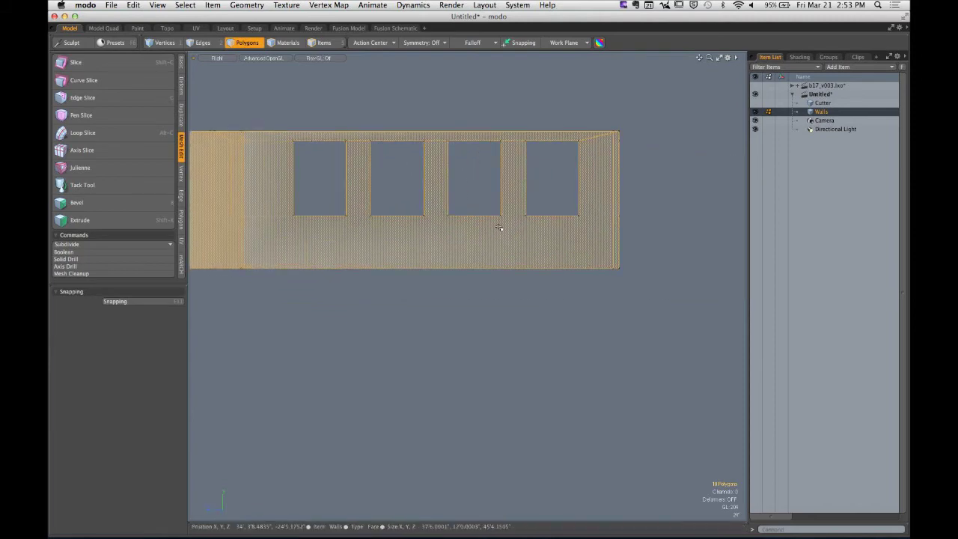
left_click(118, 65)
left_click_drag(576, 253, 625, 245, "alt+shift")
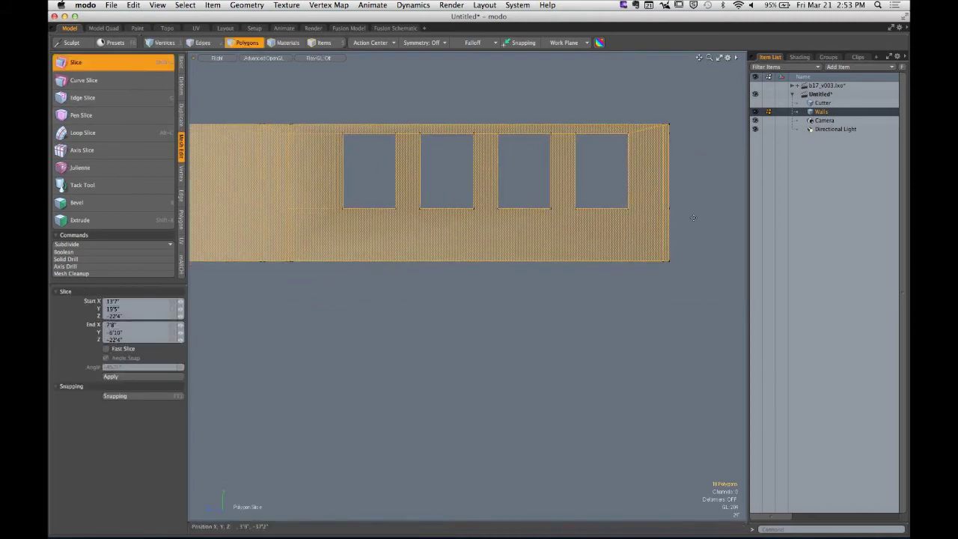
left_click_drag(690, 209, 154, 217)
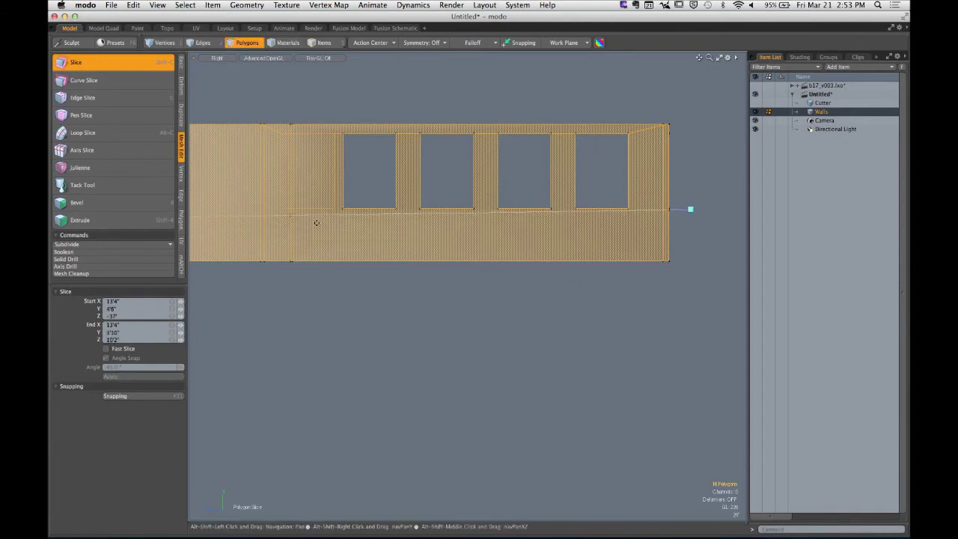
Adjust the slice's ends by eye to the window bottoms, with start Y 4'7", Z -37' and end Y 4'4.5", Z 12'8"
left_click_drag(317, 222, 410, 228, "alt+shift")
left_click_drag(281, 224, 252, 244)
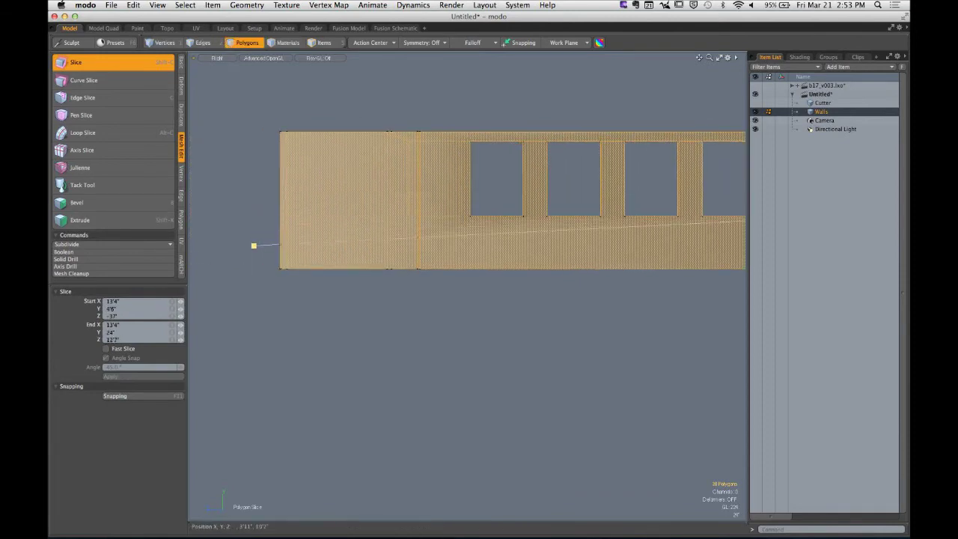
left_click_drag(607, 235, 397, 220, "alt+shift")
left_click_drag(605, 201, 569, 217)
left_click_drag(247, 234, 442, 221, "alt+shift")
left_click_drag(244, 236, 241, 201)
left_click_drag(472, 235, 272, 210, "alt+shift")
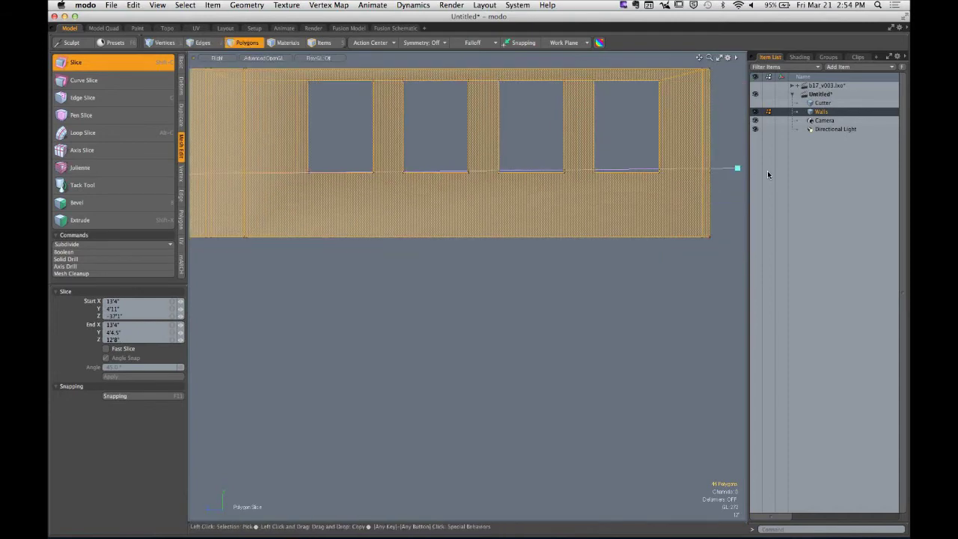
left_click_drag(738, 170, 736, 173)
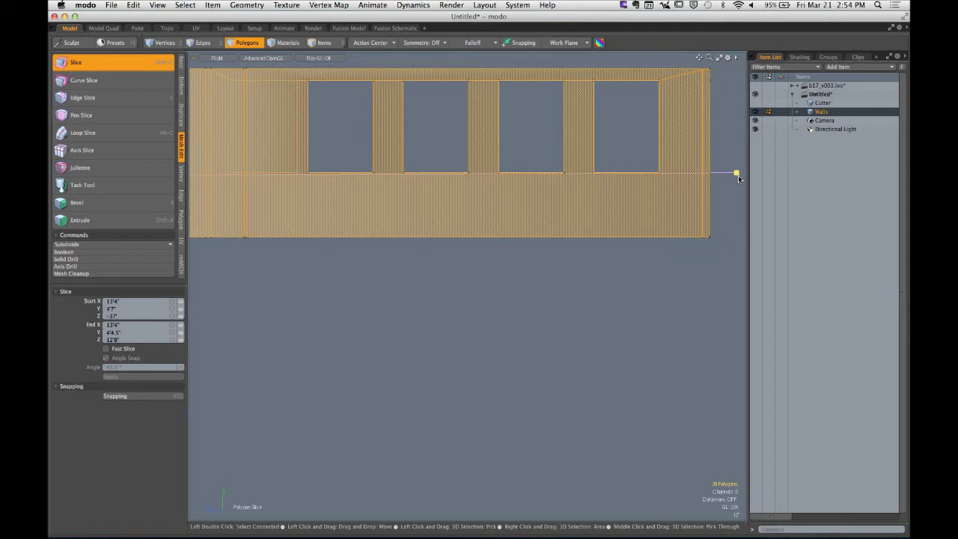
key("q")
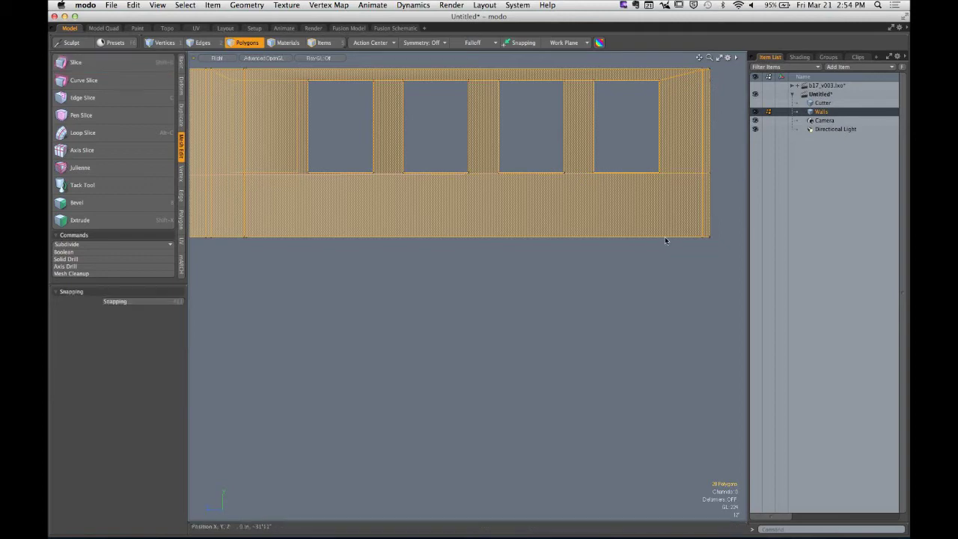
Undo the freehand sill slice and clear the polygon selection
key("super+z")
key("super+z")
key("q")
left_click(473, 287)
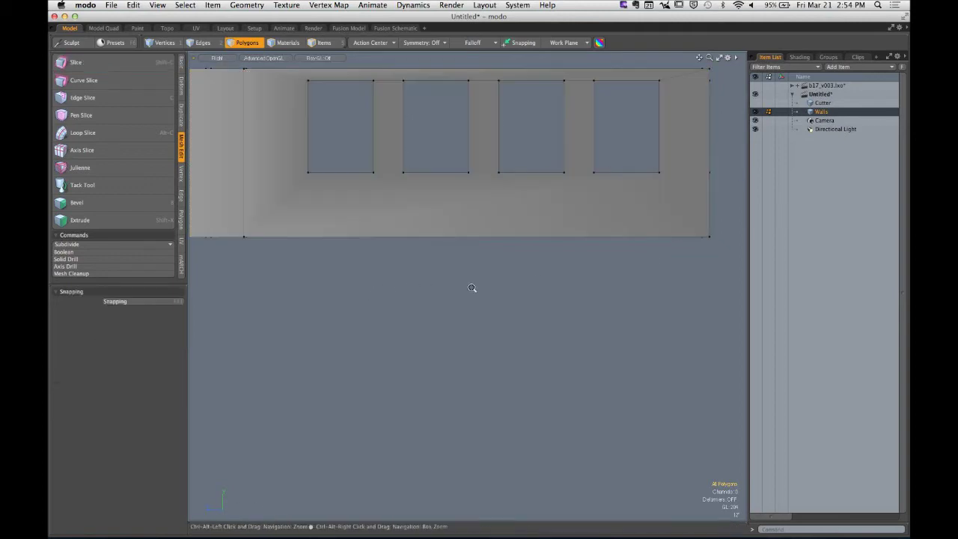
Turn on snapping and set the snapping mode to Vertex
left_click_drag(472, 287, 422, 251, "ctrl+alt")
left_click_drag(423, 252, 496, 281, "alt+shift")
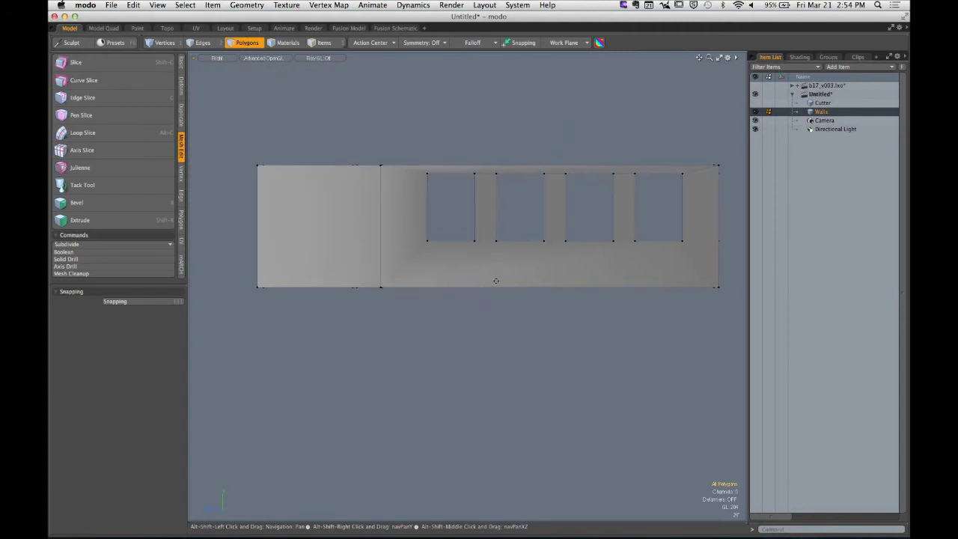
left_click(520, 43)
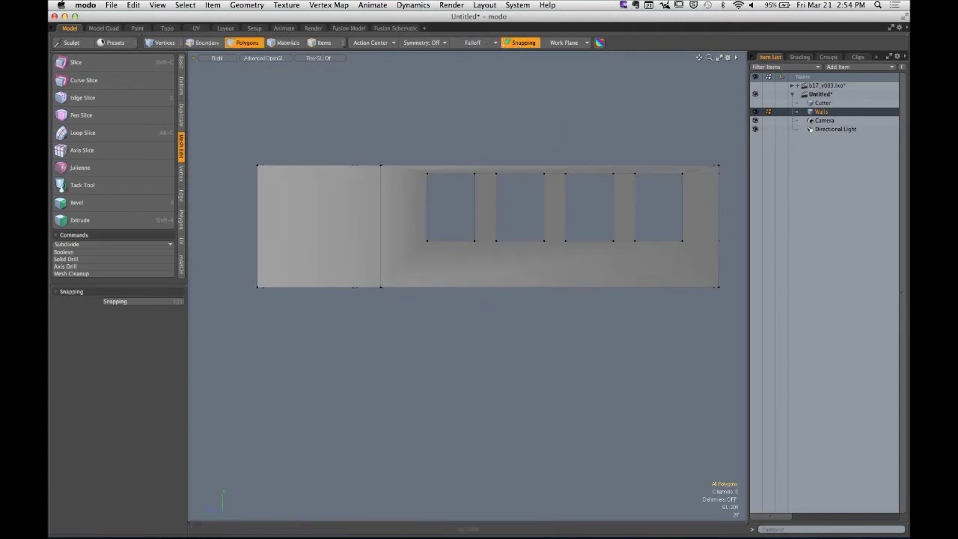
left_click(159, 303)
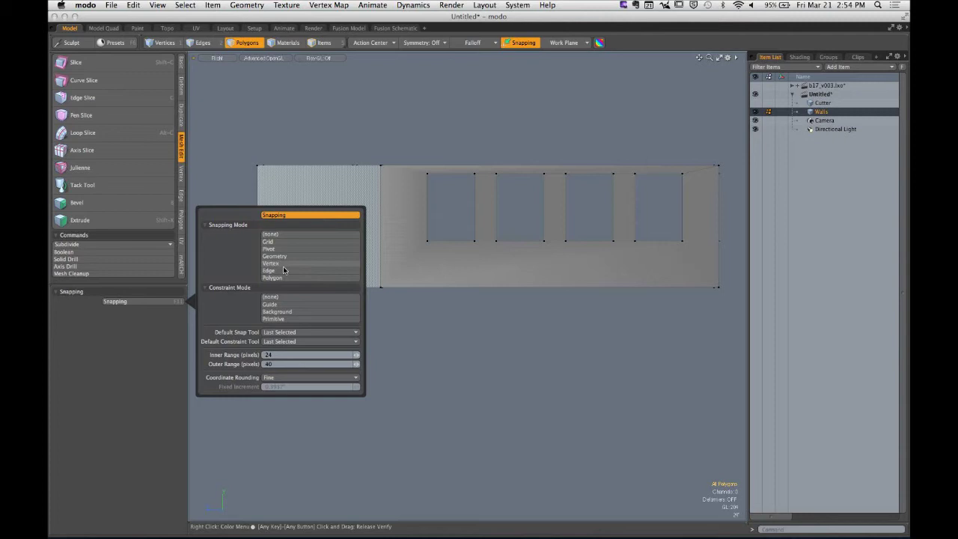
left_click(283, 265)
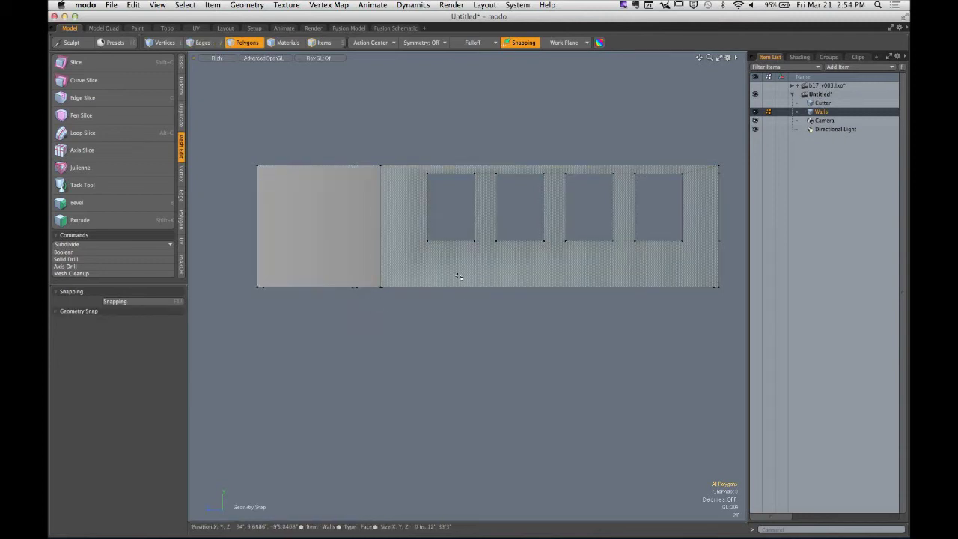
Inspect the walls in the Perspective and Front views and return to the Right view
key("ctrl+space")
left_click(514, 239)
left_click_drag(547, 220, 524, 196, "alt")
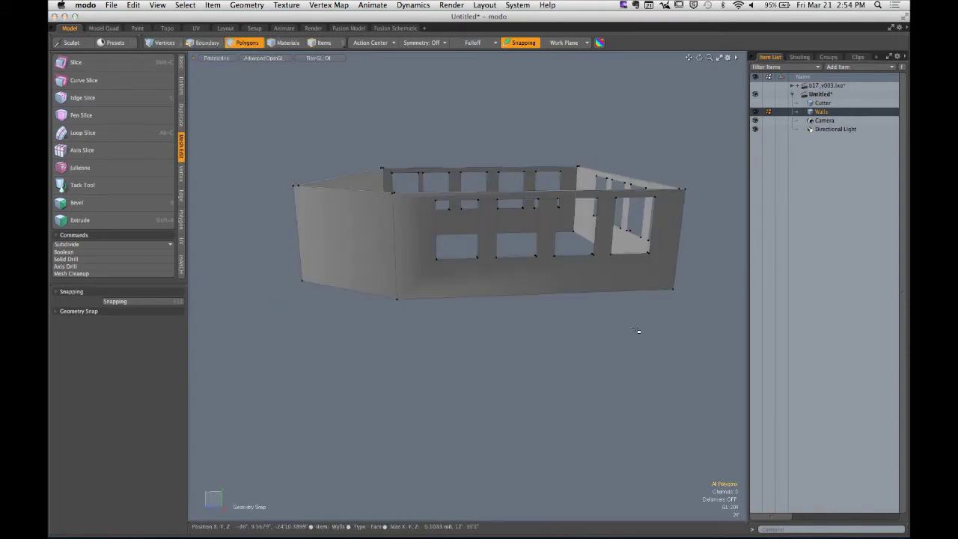
left_click_drag(614, 298, 564, 286, "alt+shift")
key("ctrl+space")
left_click(641, 355)
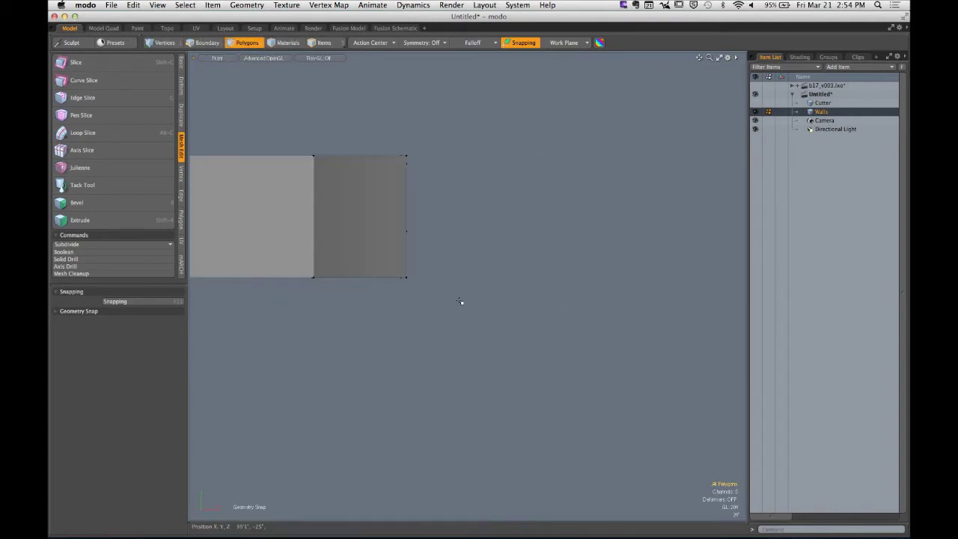
key("ctrl+space")
left_click(622, 305)
left_click_drag(494, 263, 519, 291, "alt+shift")
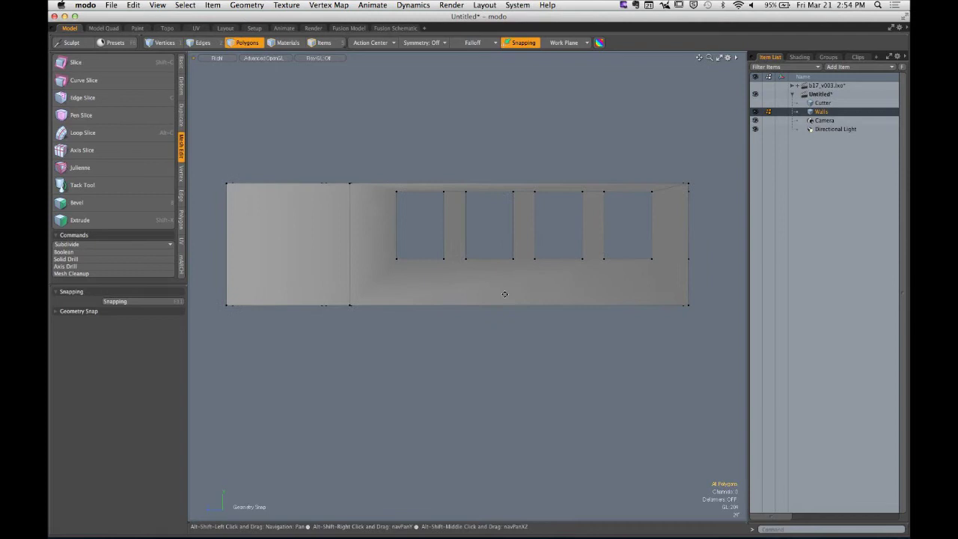
Slice all walls horizontally in the Right view at Y 4'7", snapped to a window's lower corner, from Z 18'1.0122" to -36'7.7505"
left_click(124, 64)
scroll(381, 293, "up", 6)
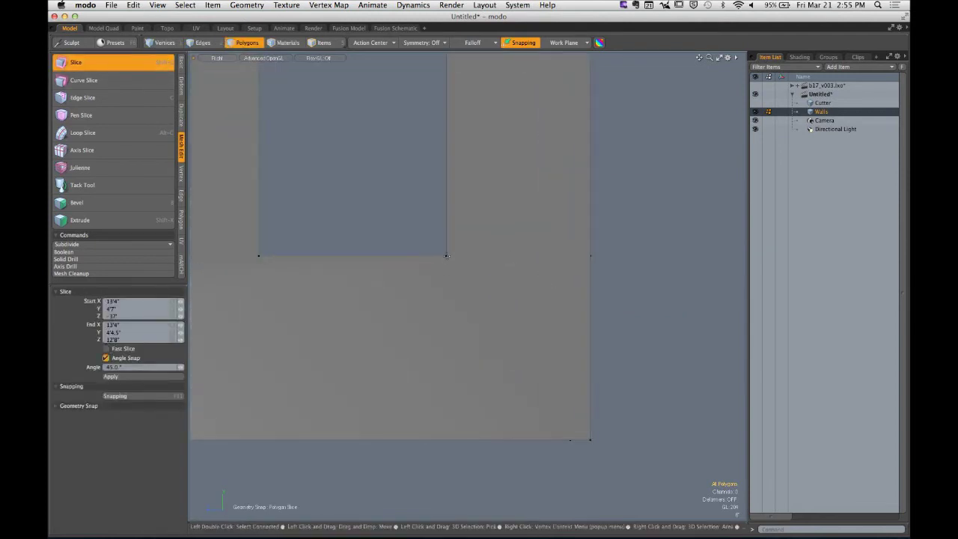
mouse_move(446, 255)
left_mouse_down()
mouse_move(507, 257)
mouse_move(449, 257)
left_mouse_up()
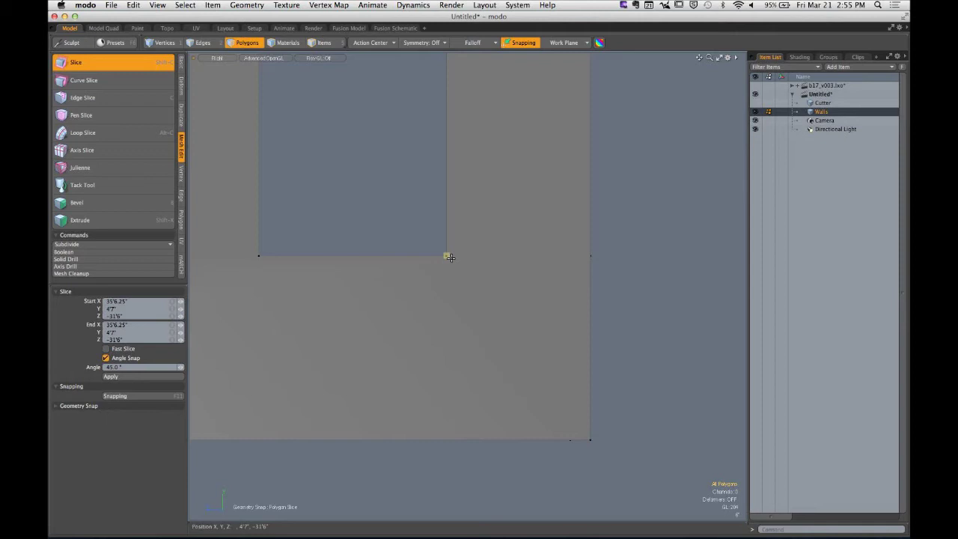
left_click_drag(448, 257, 653, 259)
left_click_drag(563, 269, 494, 281, "ctrl+alt")
left_click_drag(494, 281, 656, 286, "alt")
left_click_drag(656, 286, 600, 294, "ctrl+alt")
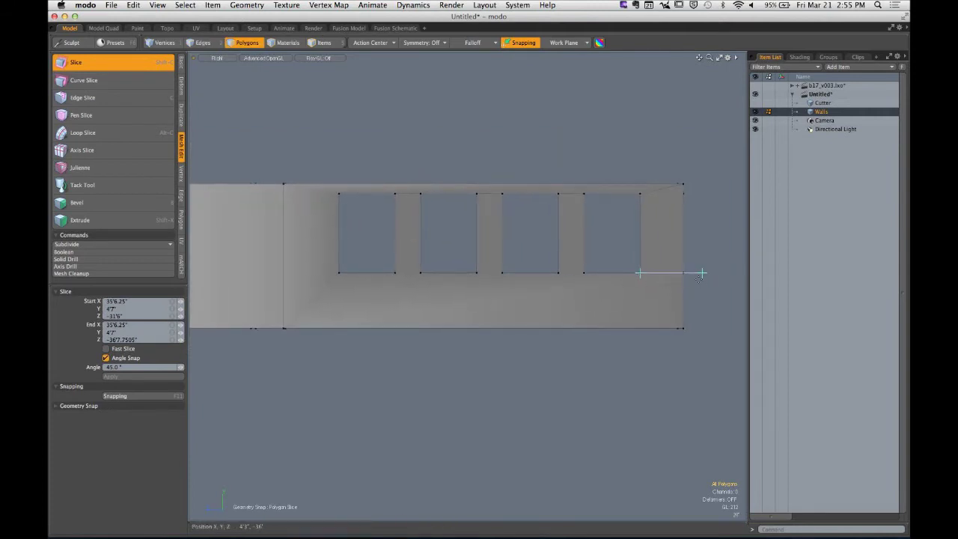
left_click_drag(722, 266, 558, 275, "ctrl+alt")
left_click_drag(526, 273, 258, 275)
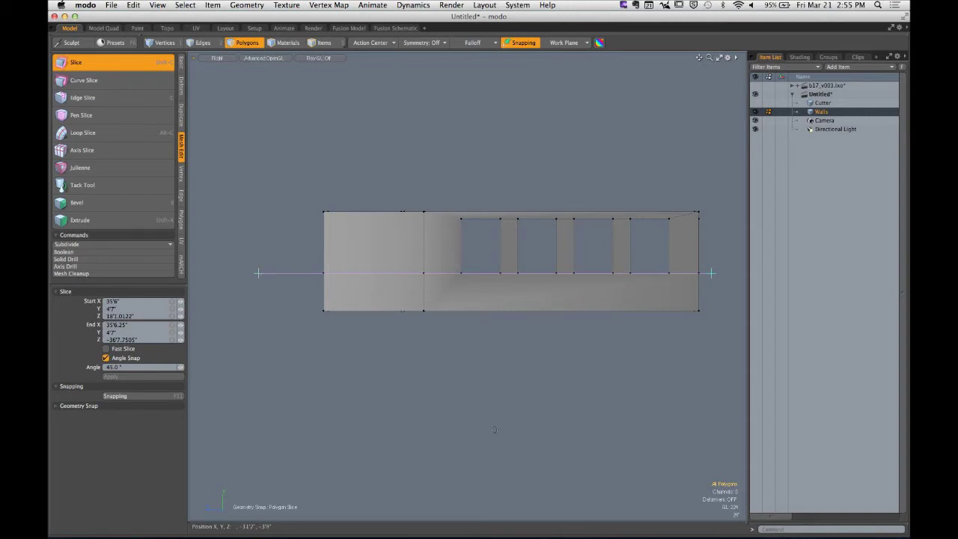
key("q")
Examine the sill-height slice in perspective along the inner and outer walls, checking how a window's lower corner vertex meets it
key("ctrl+space")
left_click_drag(620, 271, 325, 319, "alt")
left_click_drag(494, 303, 394, 297, "alt")
scroll(396, 300, "up", 5)
left_click_drag(460, 300, 366, 342, "alt")
key("Tab")
key("Tab")
left_click_drag(529, 340, 487, 402, "alt")
key("1")
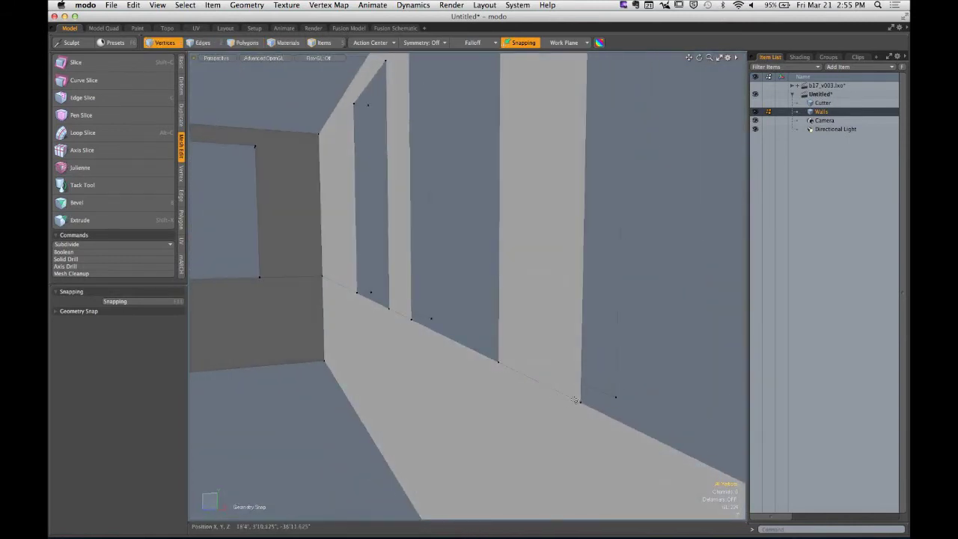
left_click(580, 402)
left_click_drag(581, 404, 535, 286, "alt")
key("Escape")
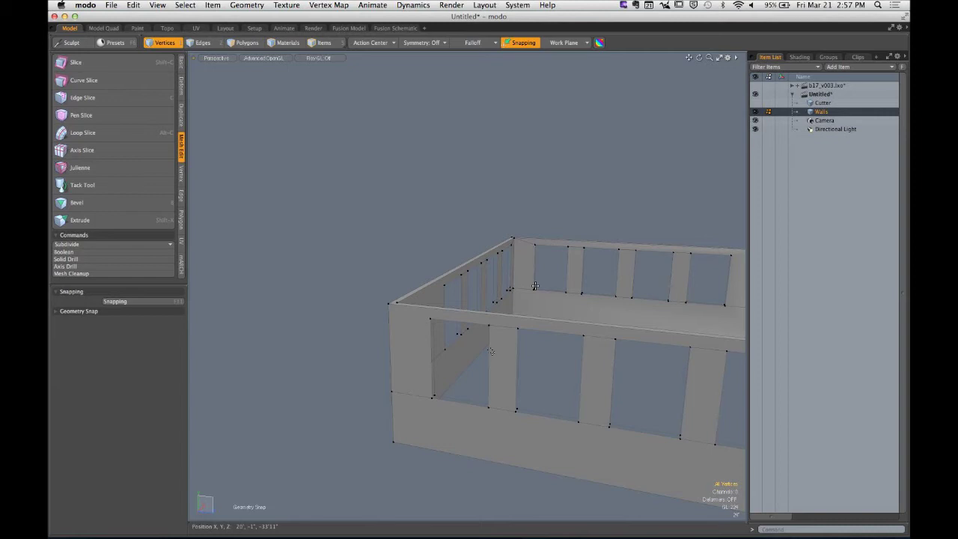
Try to delete the two edges above neighbouring window pillars on the front-facing wall
left_click_drag(535, 285, 532, 315, "alt")
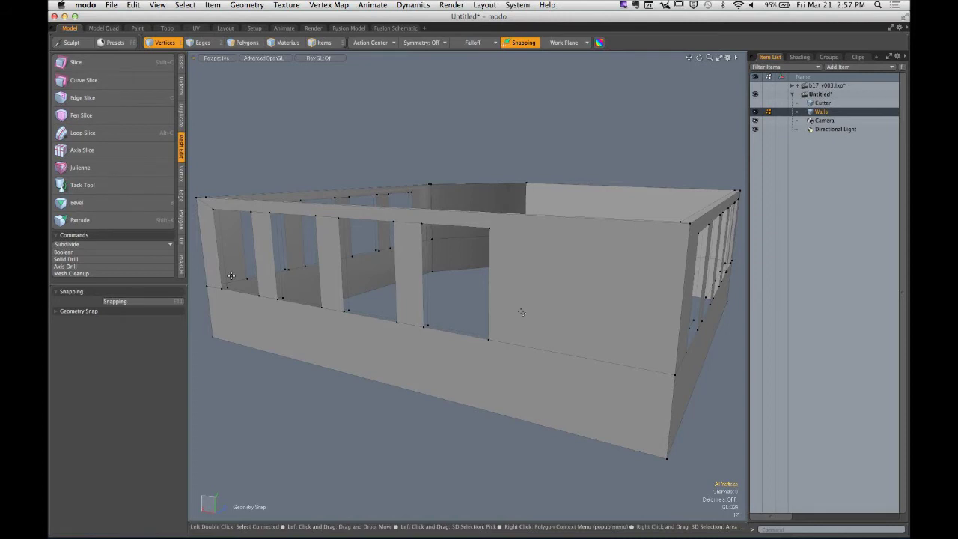
left_click_drag(521, 313, 470, 242, "alt")
key("2")
left_click(472, 229)
left_click(356, 226, "shift")
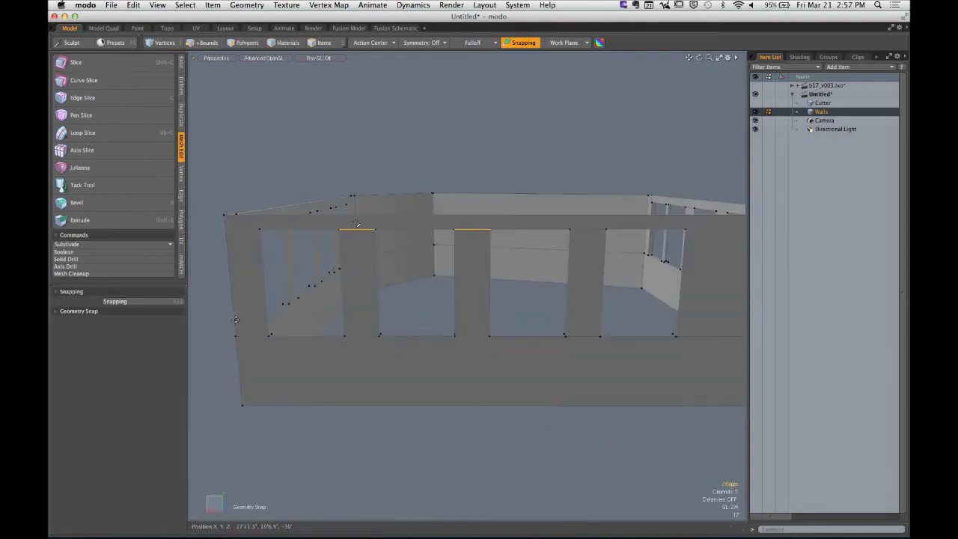
key("BackSpace")
key("super+z")
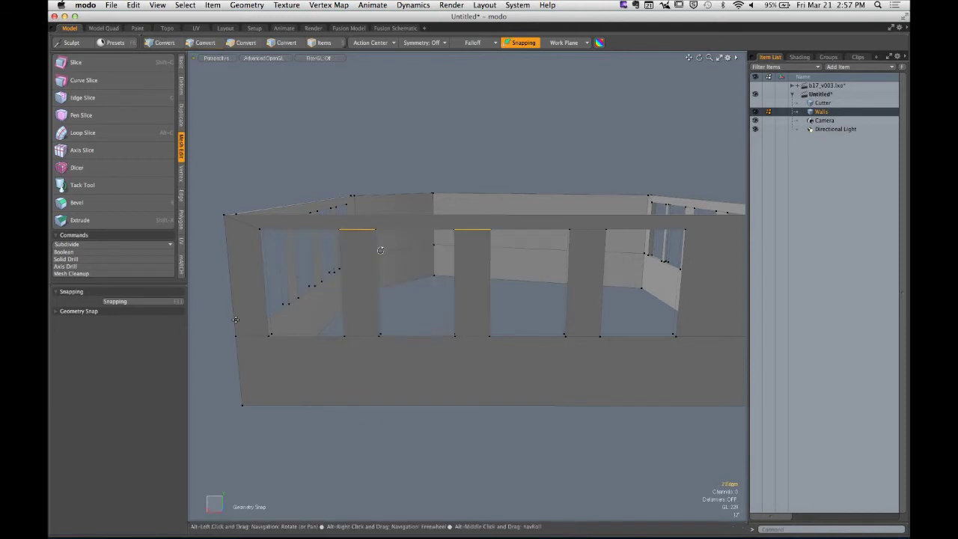
Clear the selection and select the top edges of the first two pillars between the wall's windows
left_click_drag(380, 250, 437, 248, "alt")
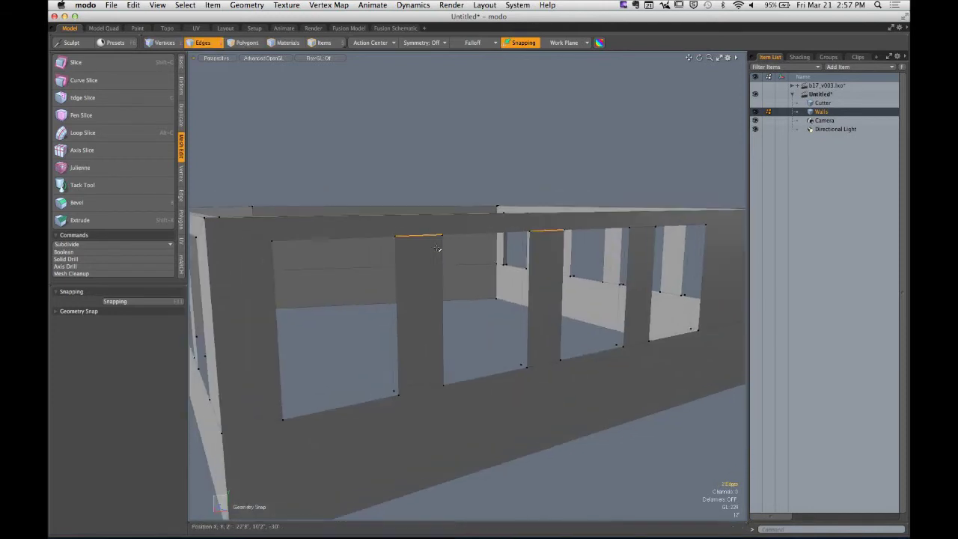
left_click(421, 113)
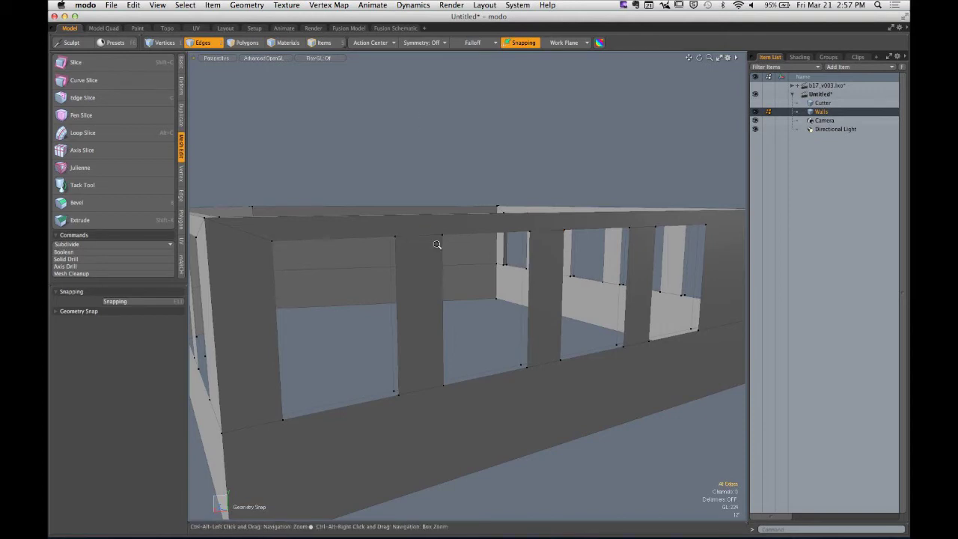
left_click_drag(436, 244, 419, 242, "alt")
left_click(430, 220)
left_click(569, 226, "shift")
left_click_drag(570, 225, 642, 272, "alt")
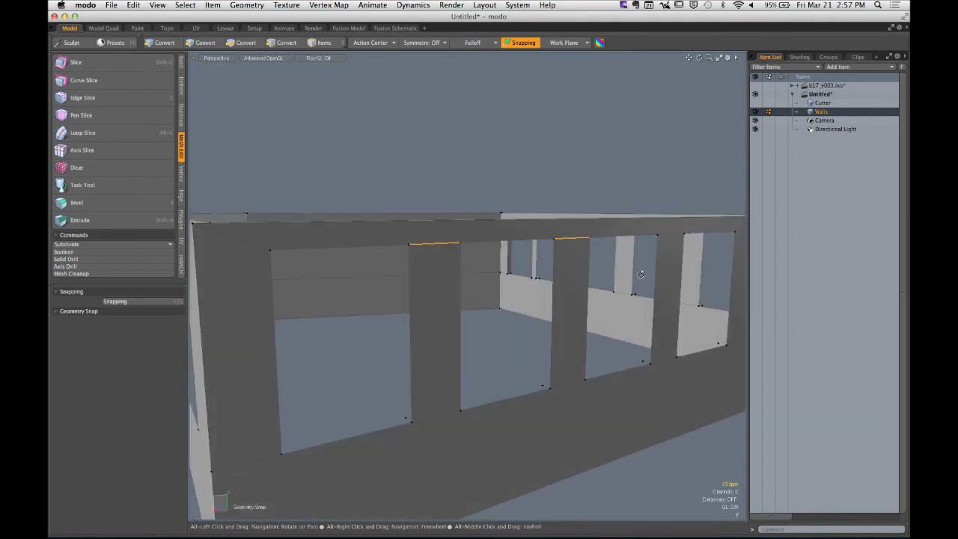
Try to delete the two selected pillar edges along with their vertices, and undo it
key("BackSpace")
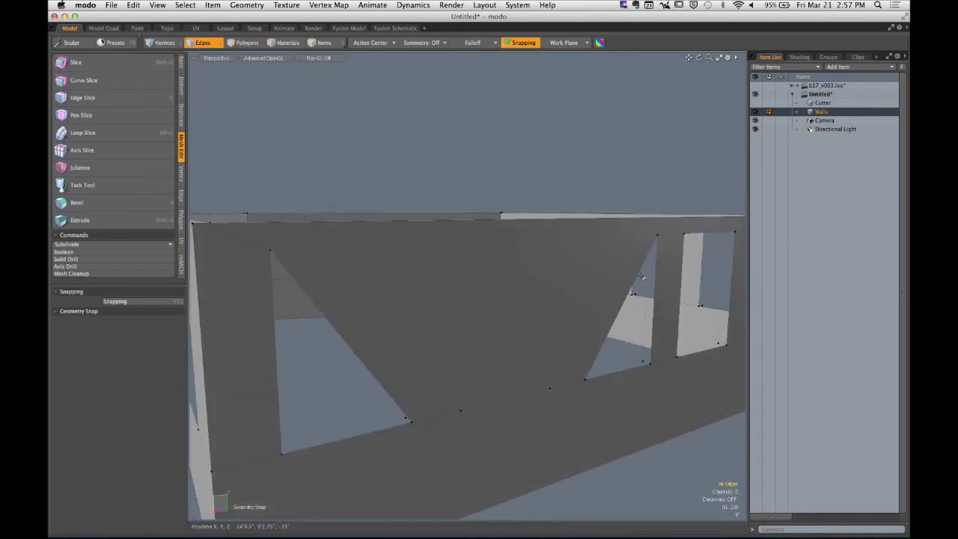
key("super+z")
key("super+shift+z")
key("super+z")
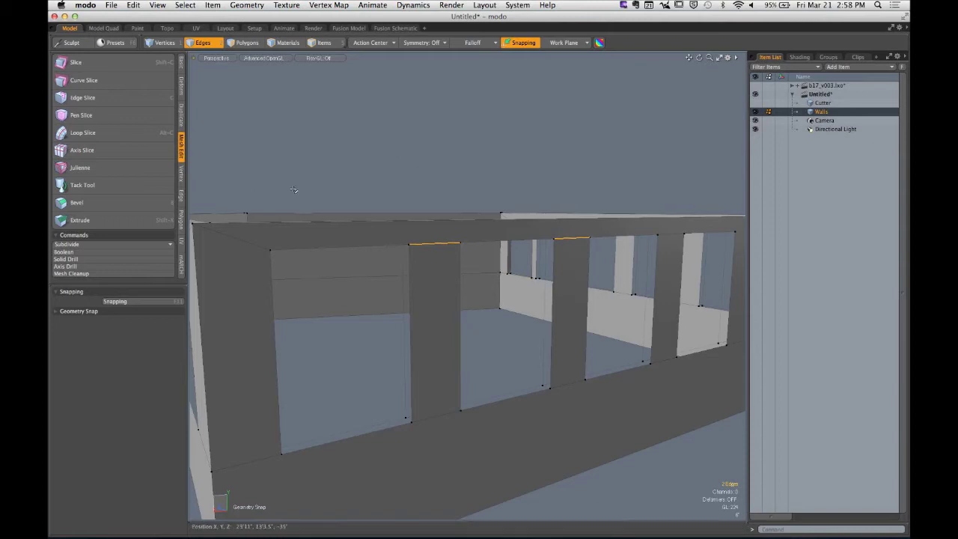
Remove the two selected pillar edges with the Remove command, with Keep Vertices enabled
left_click(181, 195)
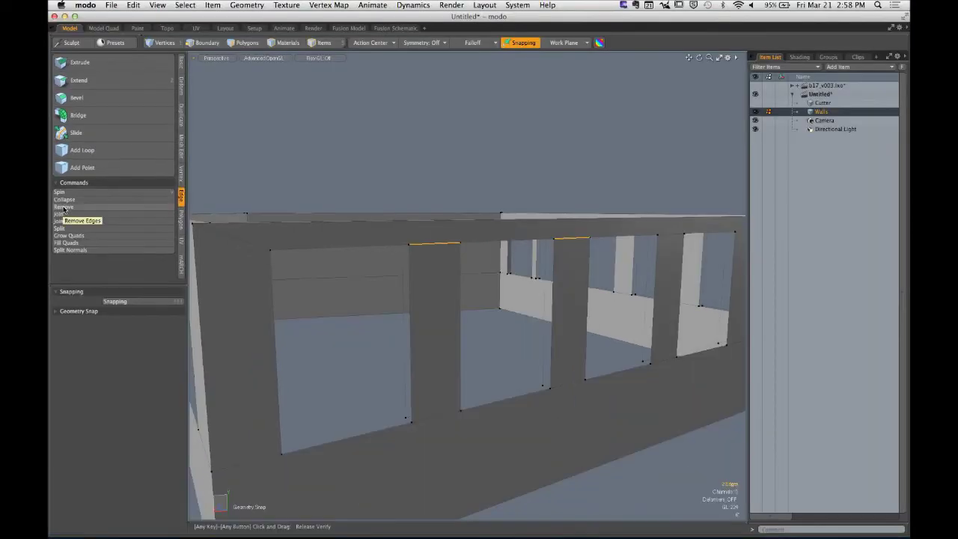
left_click(63, 208)
left_click(63, 209)
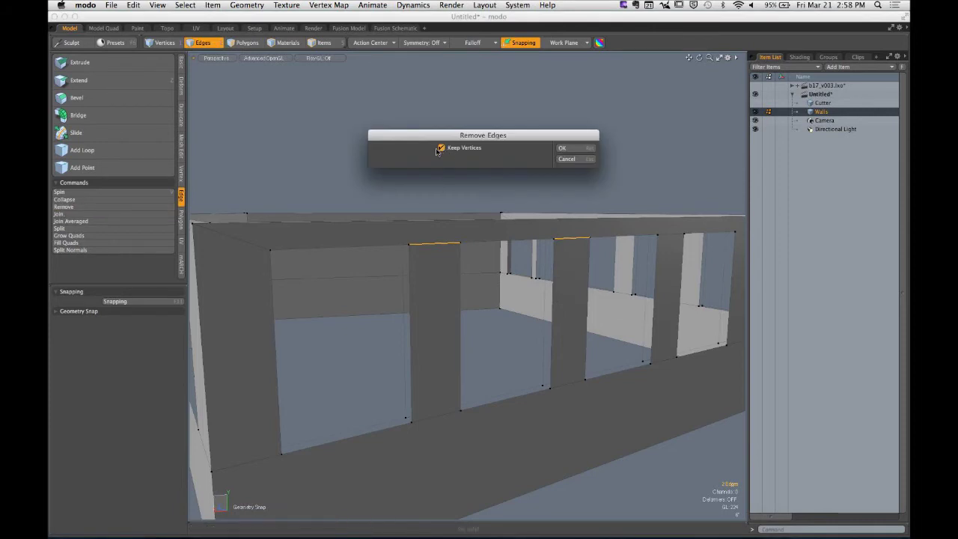
left_click(567, 148)
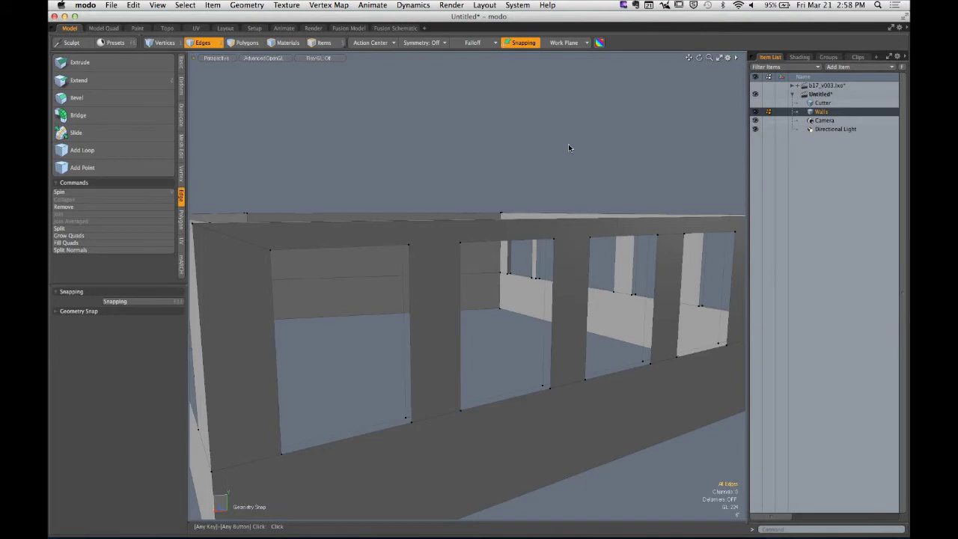
Select the remaining edges above the window pillars around the walls and remove them, keeping their vertices
left_click_drag(568, 148, 493, 248, "alt")
left_click(497, 236)
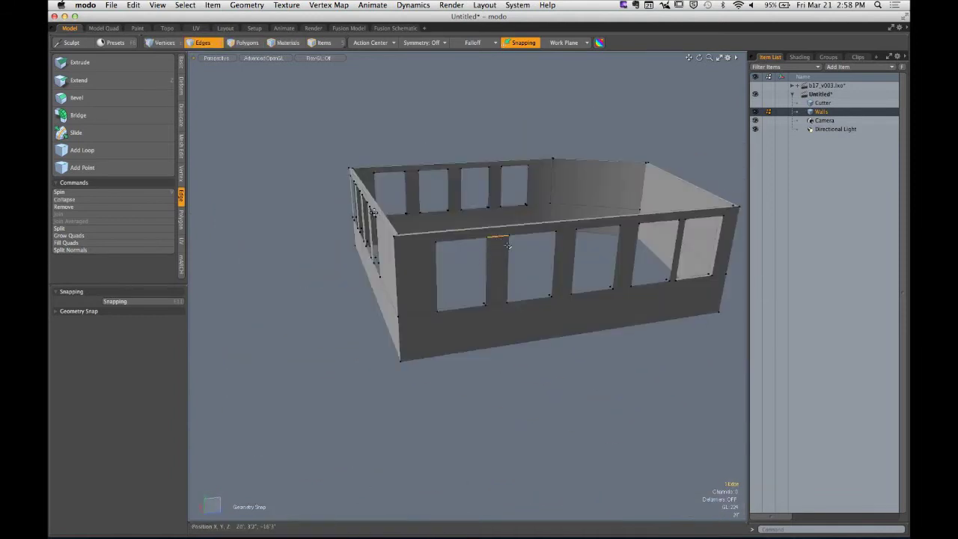
left_click(565, 230, "shift")
left_click(628, 225, "shift")
left_click_drag(630, 226, 535, 246, "alt+shift")
left_click(476, 198, "shift")
mouse_move(531, 203)
left_mouse_down("alt")
mouse_move(506, 169)
mouse_move(494, 209)
mouse_move(528, 214)
left_mouse_up("alt")
left_click(599, 205, "shift")
scroll(613, 218, "down", 5)
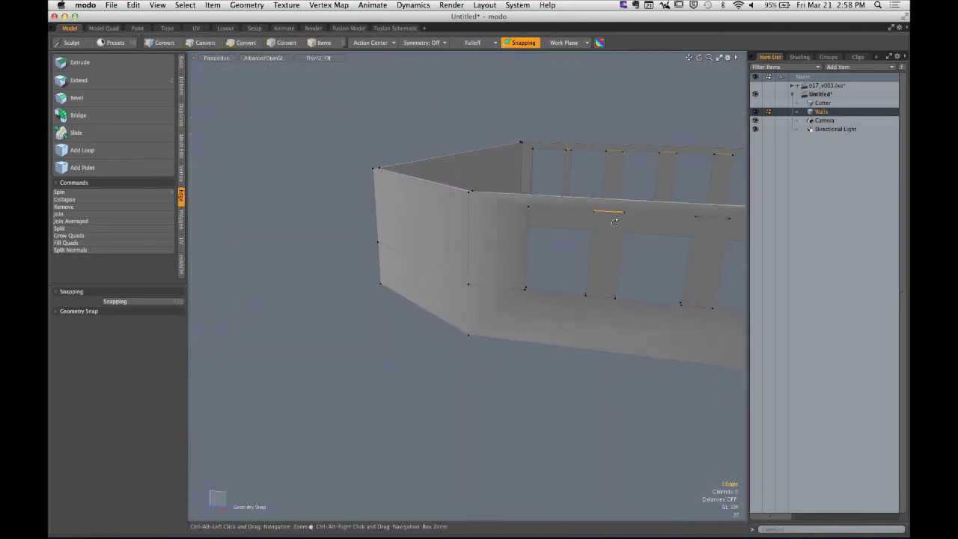
left_click_drag(618, 218, 516, 214, "alt+shift")
left_click(414, 214, "shift")
left_click(512, 215, "shift")
left_click_drag(324, 297, 288, 291, "alt")
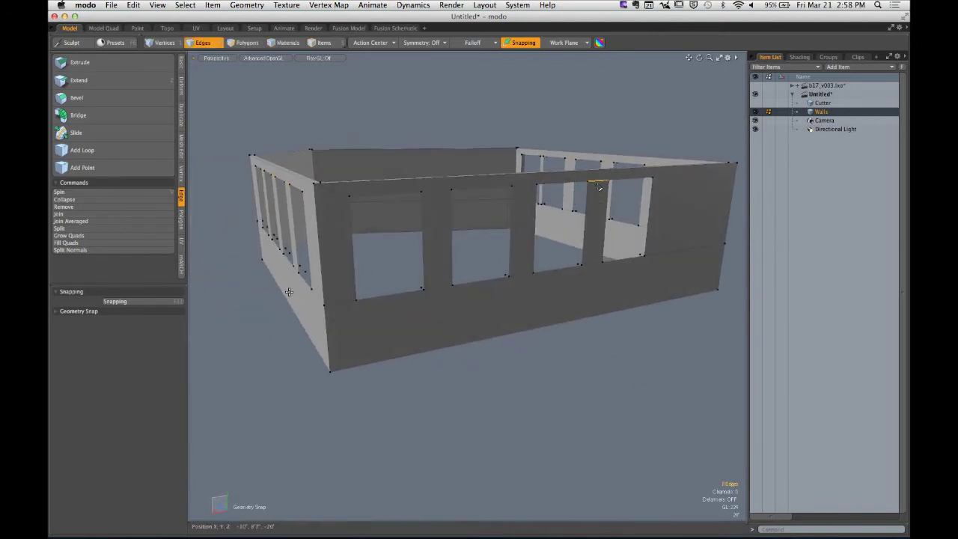
left_click(63, 206)
left_click(579, 143)
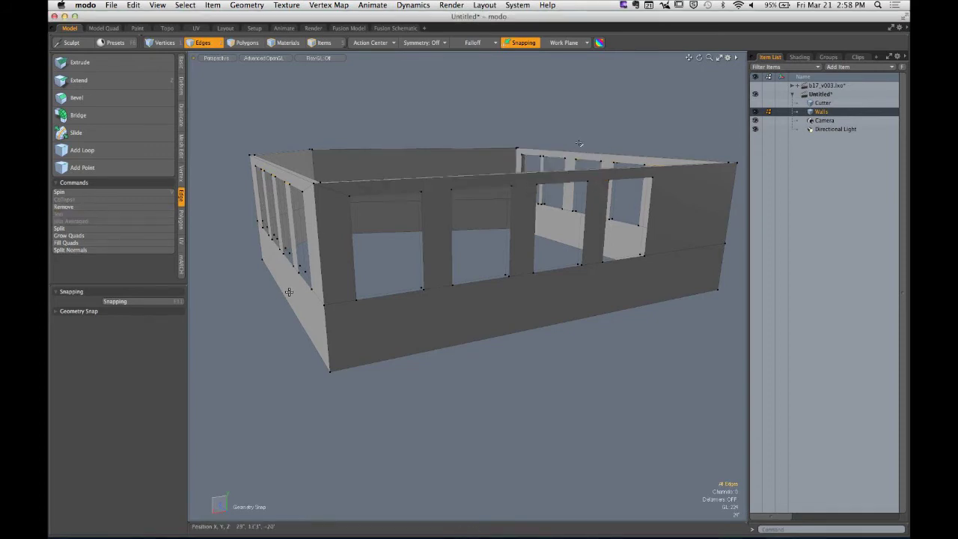
Show the walls in the Right view and set up geometry snapping in Vertex mode with 2D Snap
key("ctrl+space")
left_click(516, 226)
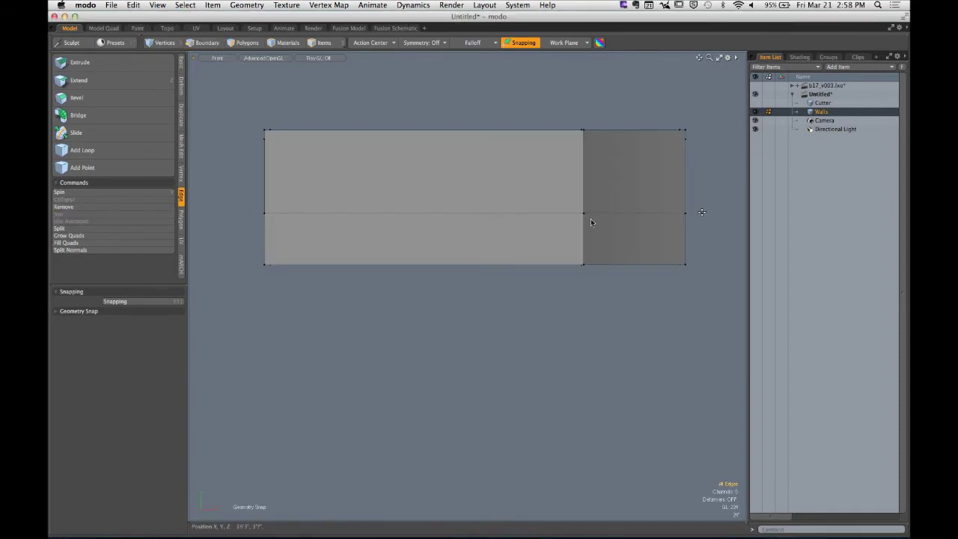
key("ctrl+space")
left_click(702, 212)
left_click_drag(519, 183, 595, 264, "alt")
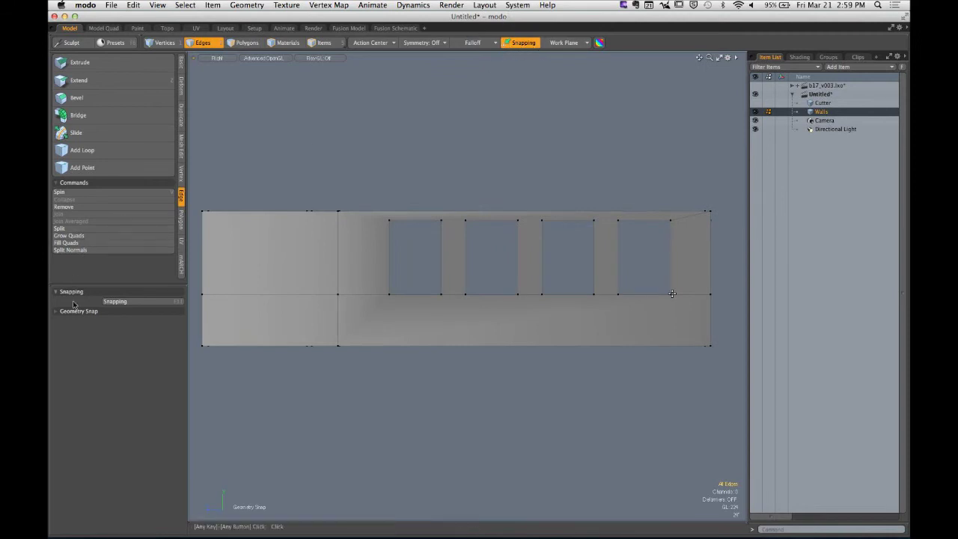
left_click(114, 301)
left_click(78, 311)
left_click(181, 146)
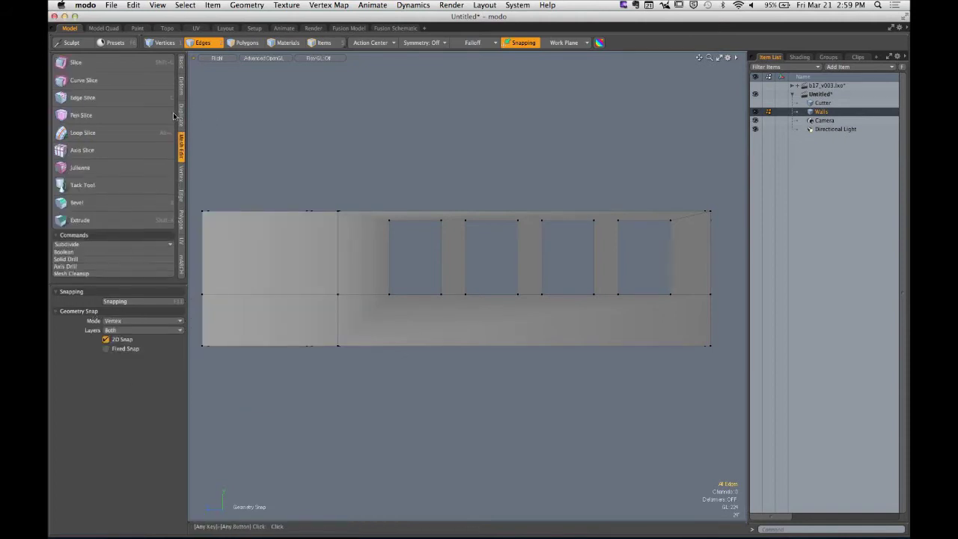
Slice the walls horizontally along the window tops at a height of 11'2", extending the cut across the full length
left_click(132, 66)
left_click_drag(531, 239, 363, 231, "alt+shift")
left_click_drag(363, 232, 577, 230, "ctrl+alt")
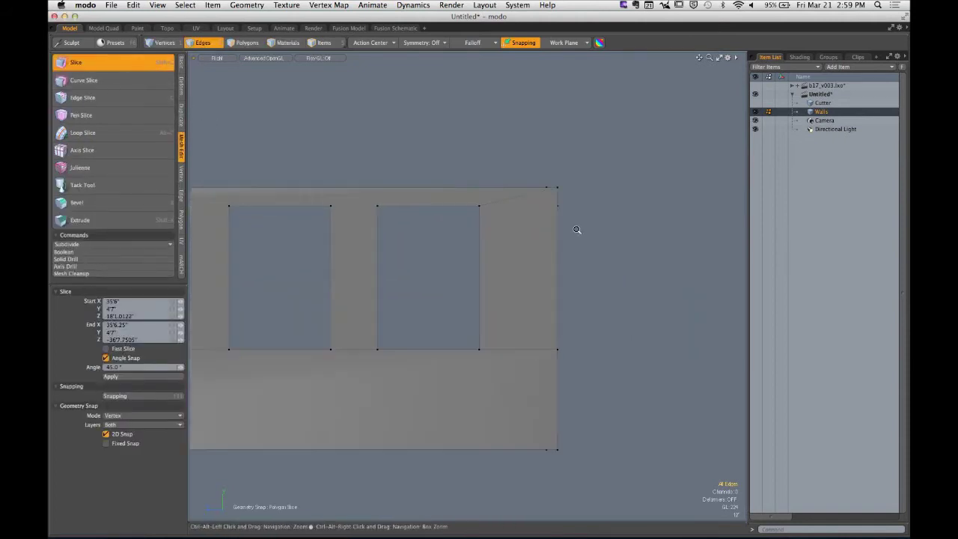
left_click(479, 205)
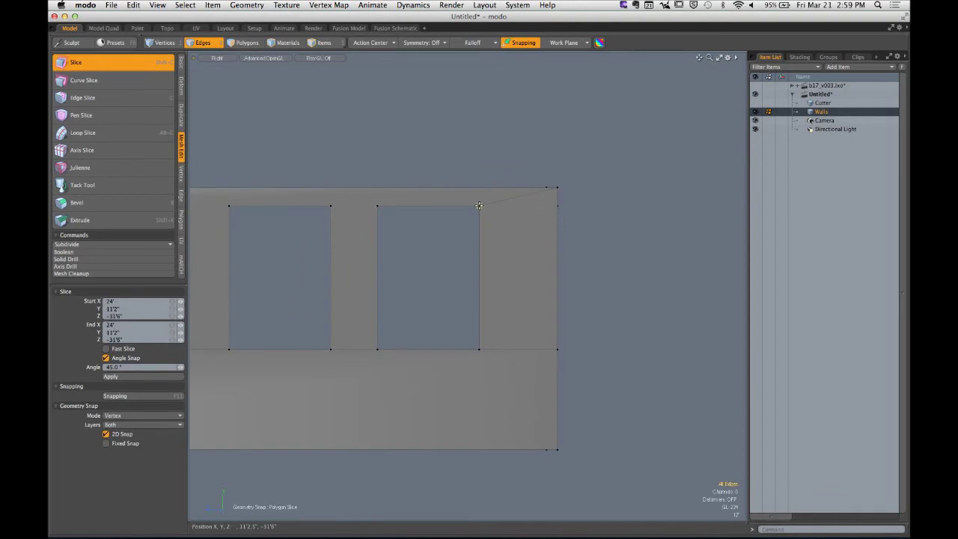
left_click_drag(479, 205, 636, 205)
scroll(525, 234, "down", 4)
left_click_drag(665, 225, 210, 222)
key("space")
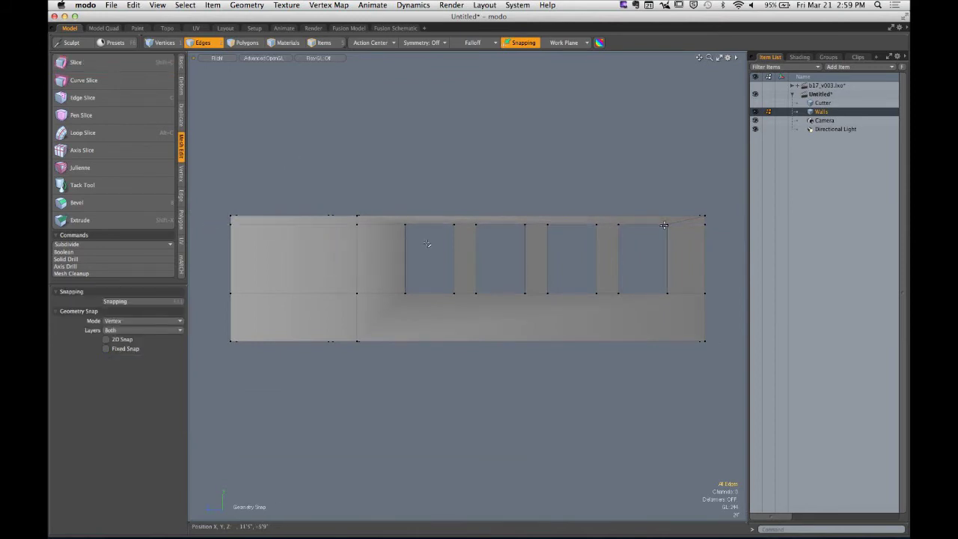
Turn off snapping and examine the sliced walls in the Perspective and Right views
left_click_drag(556, 182, 468, 218, "alt")
key("x")
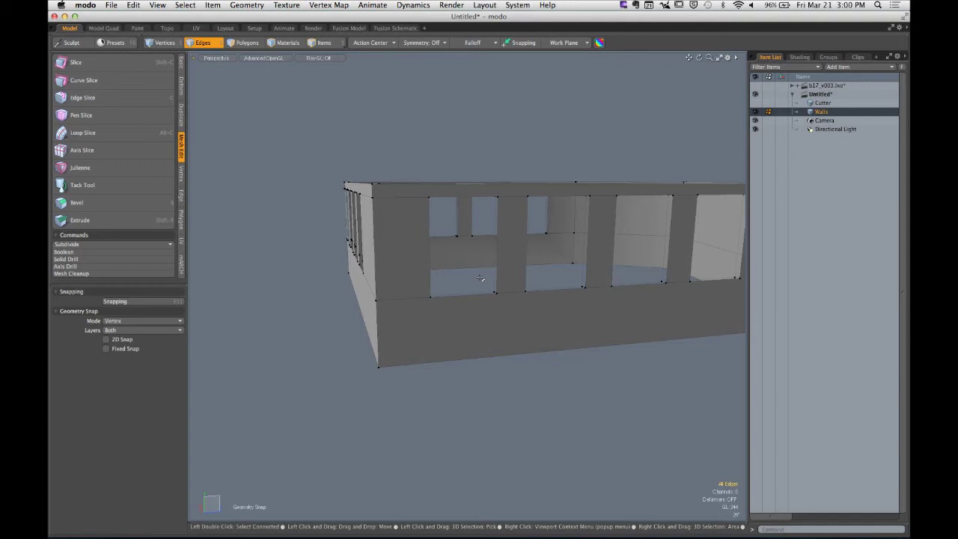
left_click(216, 58)
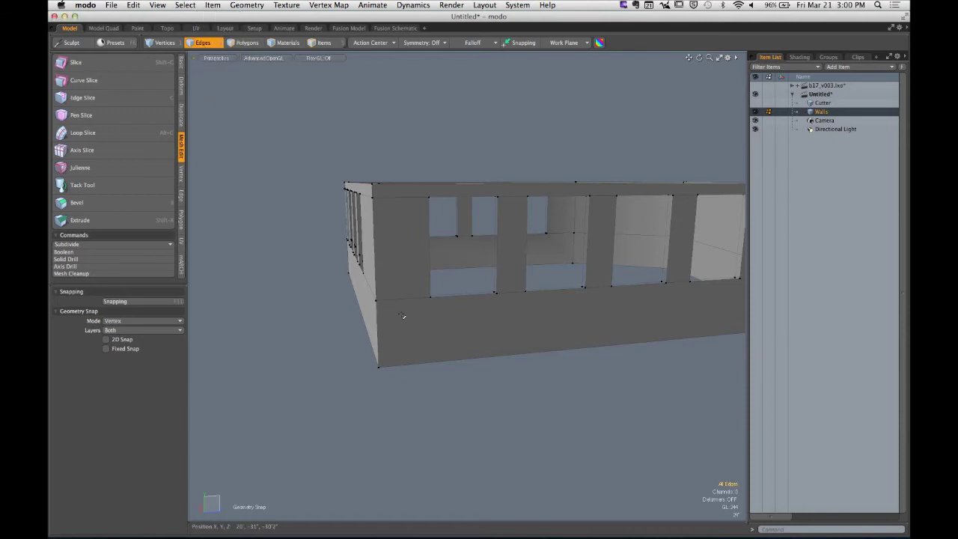
key("ctrl+space")
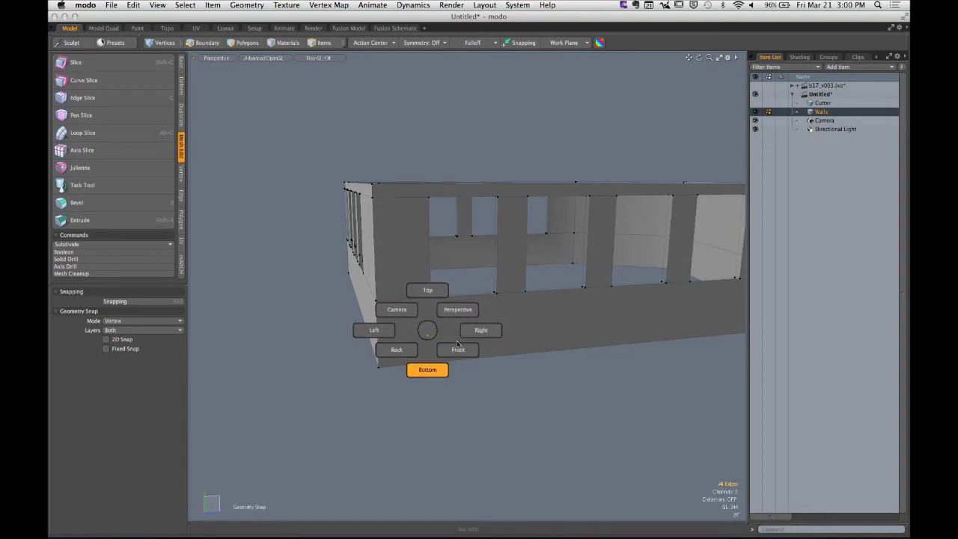
left_click(580, 389)
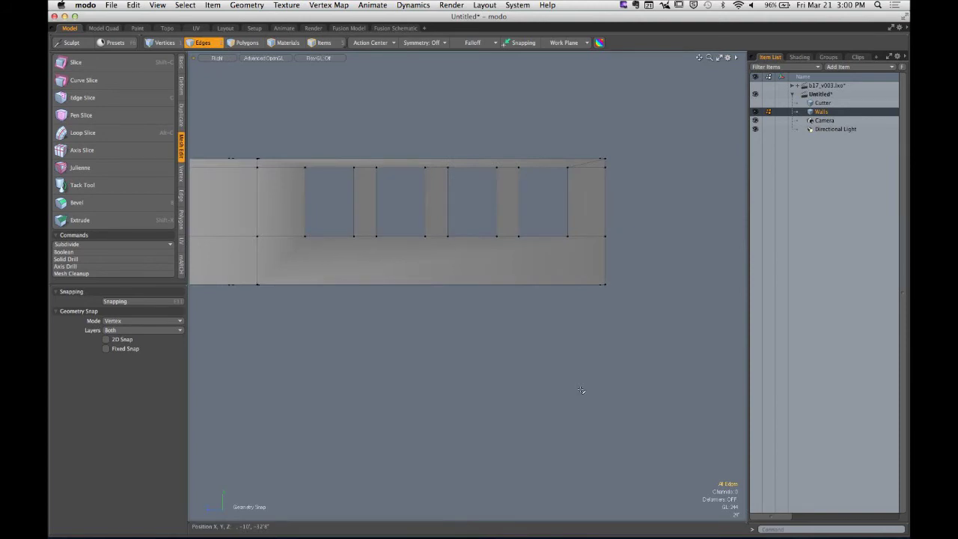
left_click_drag(581, 390, 581, 419, "alt+shift")
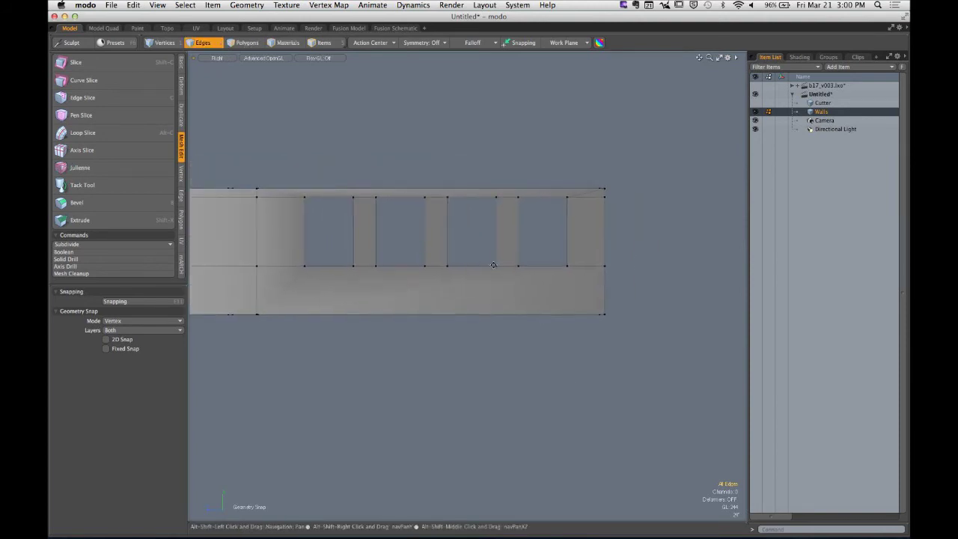
left_click_drag(613, 195, 633, 218, "alt")
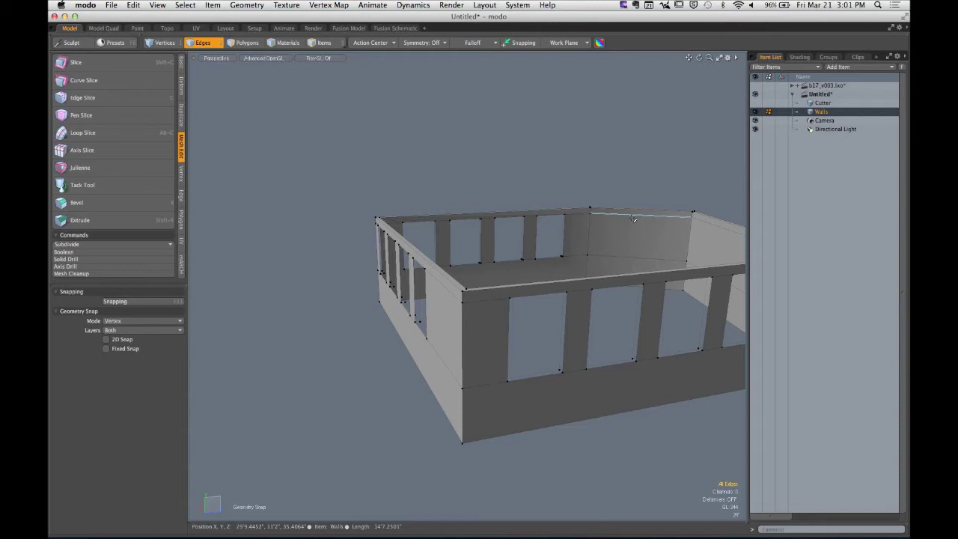
left_click_drag(634, 218, 458, 306, "alt")
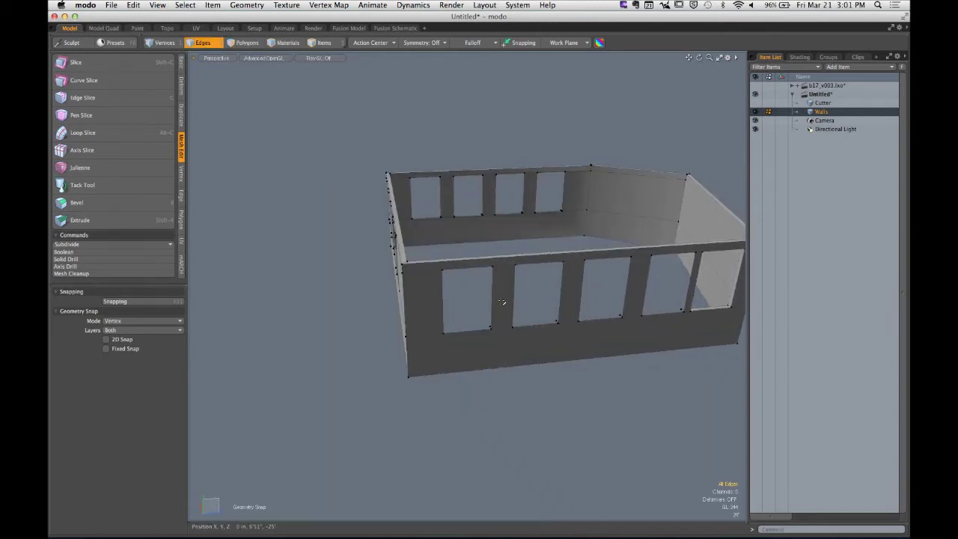
Turn on vertex snapping and, in the Right view, slice the walls vertically along the end window's inner edge at Z -26'10"
key("space")
key("ctrl+space")
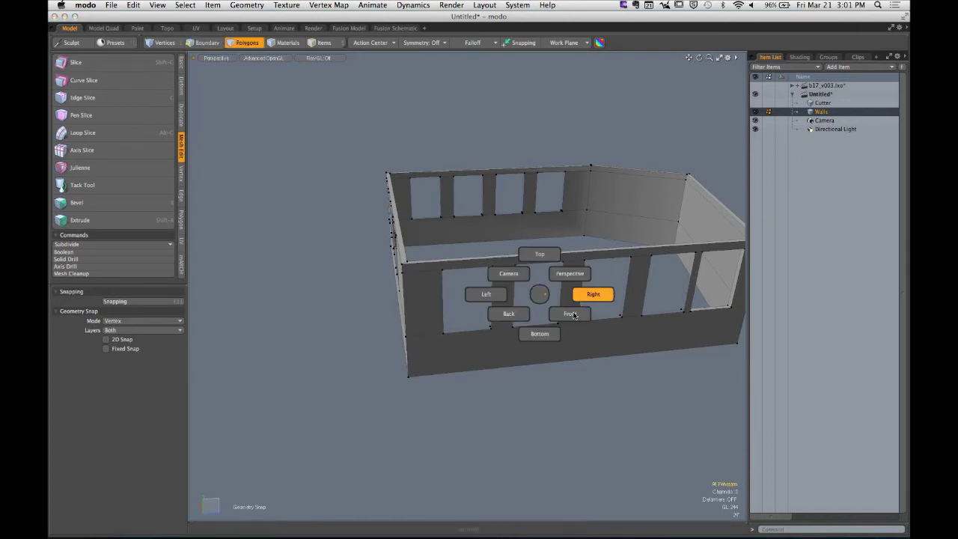
left_click(570, 314)
scroll(552, 276, "up", 5)
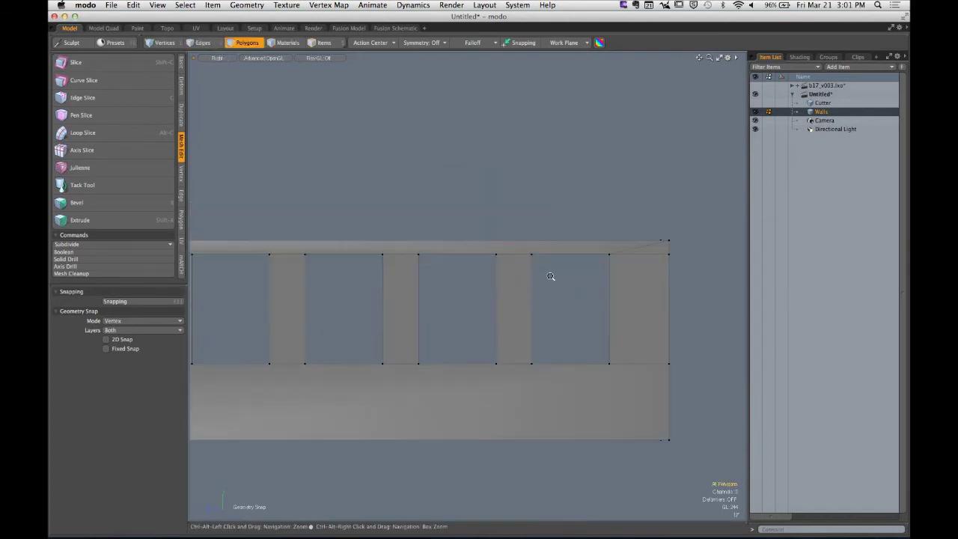
mouse_move(460, 231)
left_mouse_down()
mouse_move(567, 214)
mouse_move(559, 464)
mouse_move(462, 280)
left_mouse_up()
left_click(509, 182)
left_click_drag(509, 180, 540, 188, "alt")
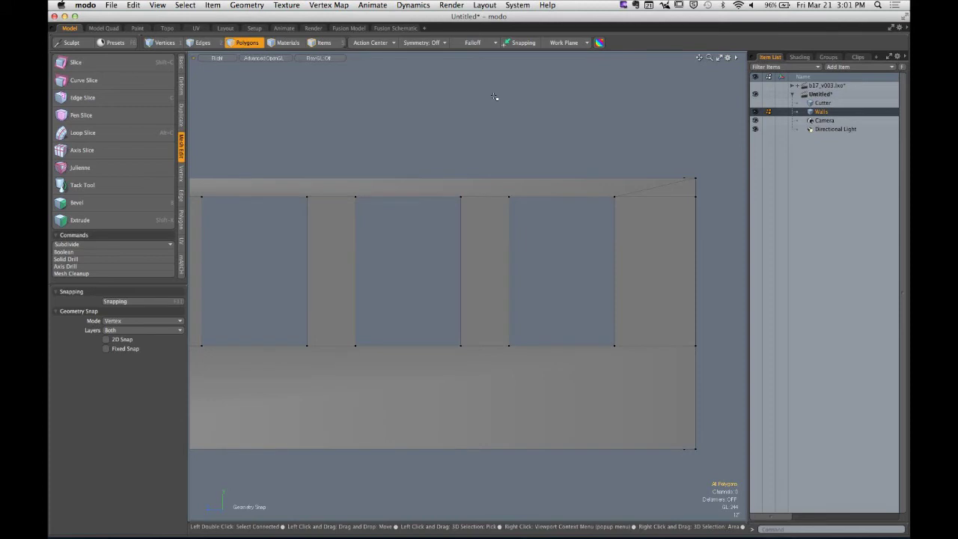
left_click_drag(544, 368, 542, 357, "alt+shift")
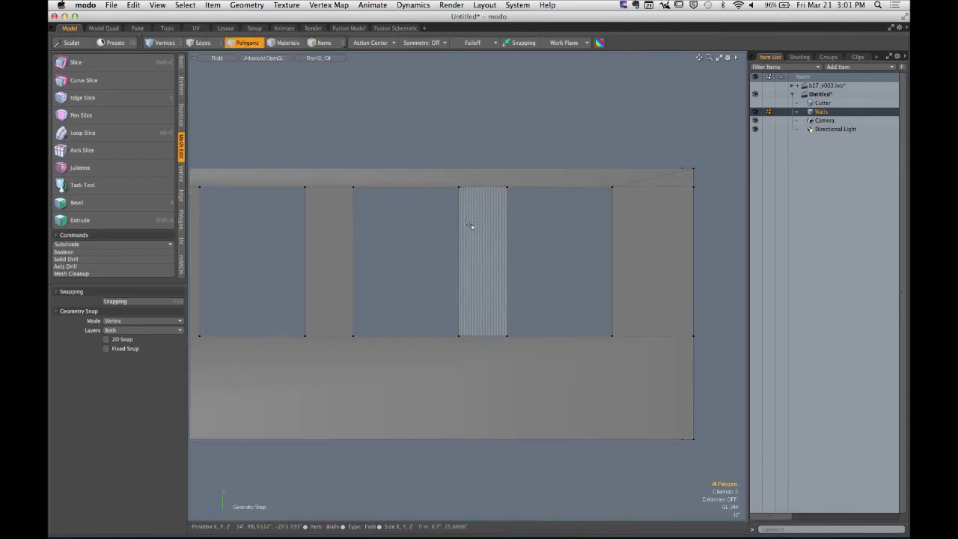
left_click_drag(543, 201, 474, 164, "alt+shift")
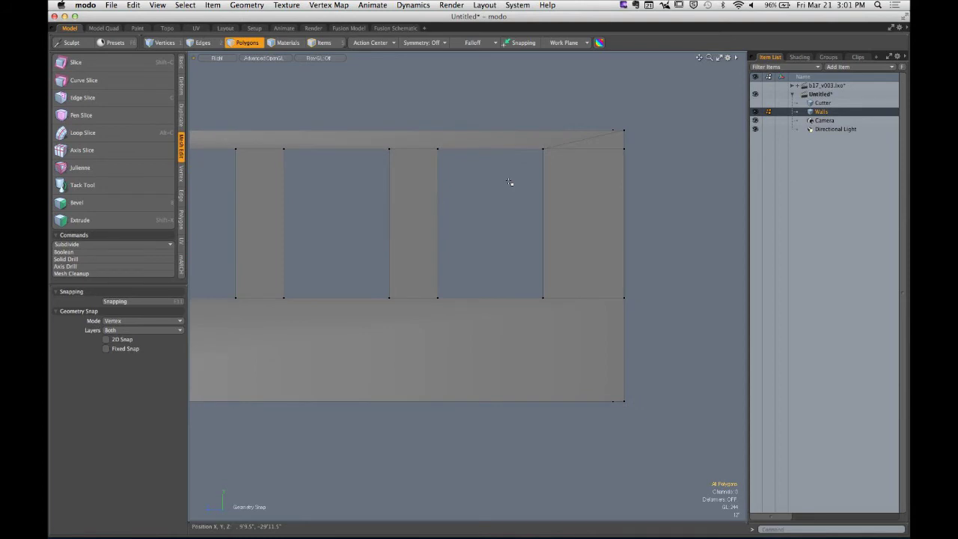
left_click_drag(447, 152, 491, 150, "alt+shift")
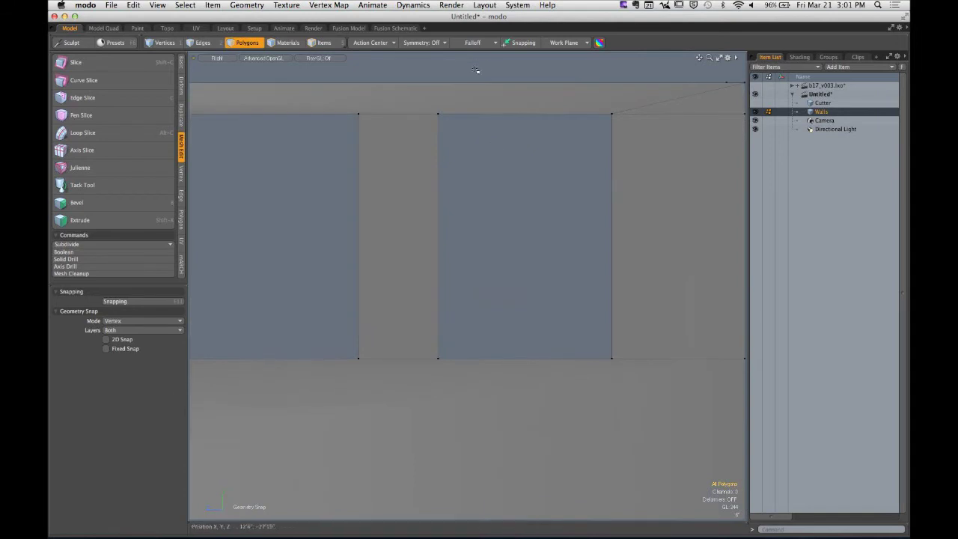
key("x")
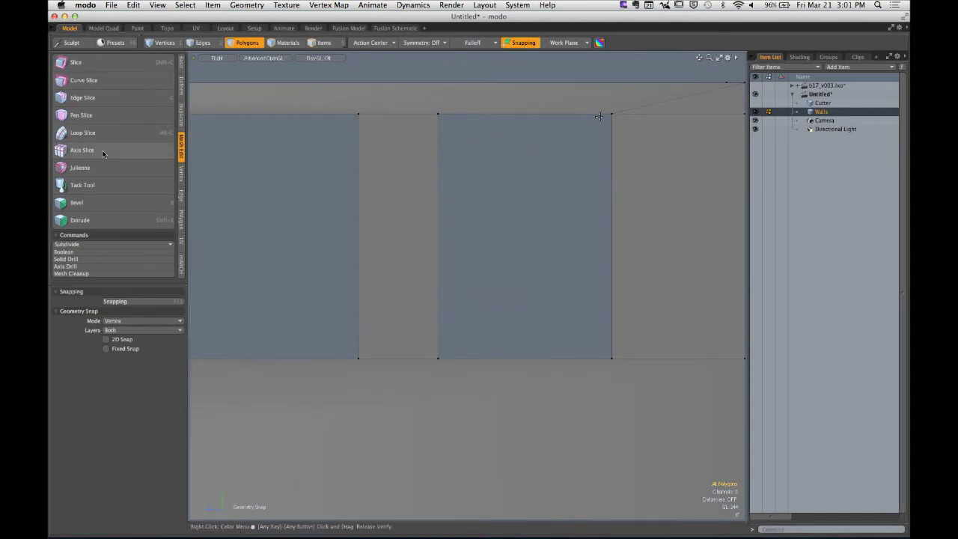
left_click(77, 62)
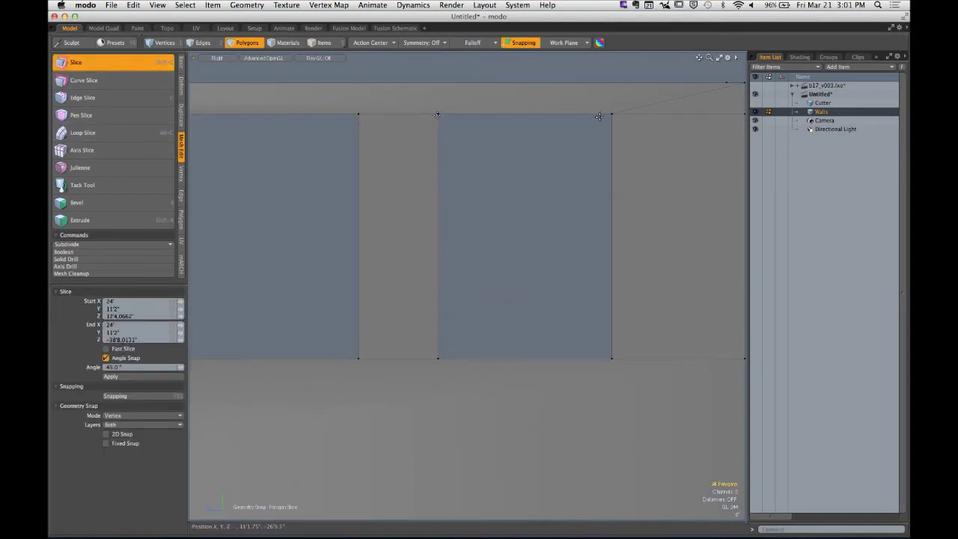
left_click_drag(438, 115, 438, 49)
left_click_drag(478, 193, 430, 214, "ctrl+alt")
left_click_drag(461, 160, 461, 404)
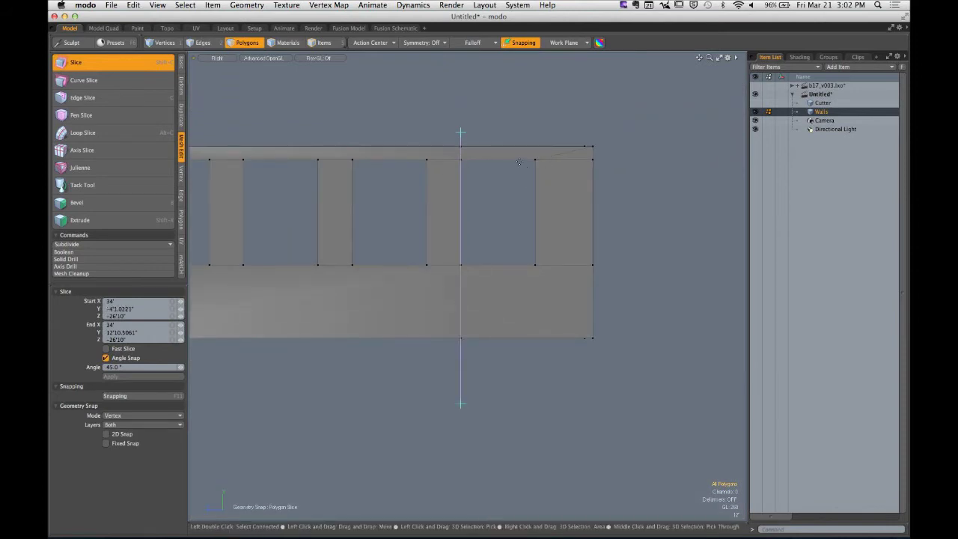
Slice the walls vertically along the end window's outer edge at Z -31'6" and check the cuts in Perspective
left_click_drag(534, 160, 535, 69)
left_click_drag(534, 160, 535, 398)
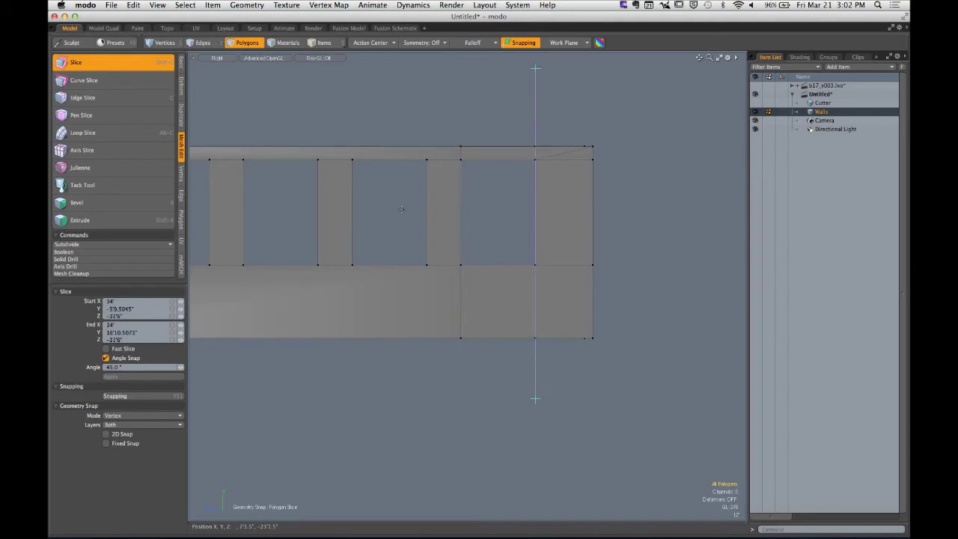
key("ctrl+space")
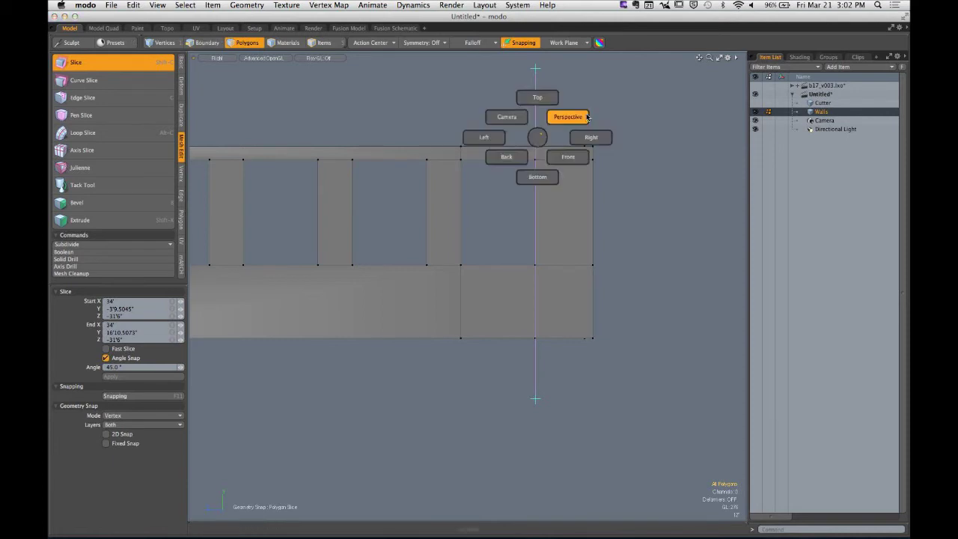
left_click(568, 115)
left_click_drag(539, 154, 466, 265, "alt")
Select the polygons of the wall section around the remaining windows and frame them in Perspective
key("space")
key("ctrl+space")
left_click(520, 224)
mouse_move(483, 198)
left_mouse_down("alt+shift")
mouse_move(566, 185)
mouse_move(487, 248)
mouse_move(461, 229)
left_mouse_up("alt+shift")
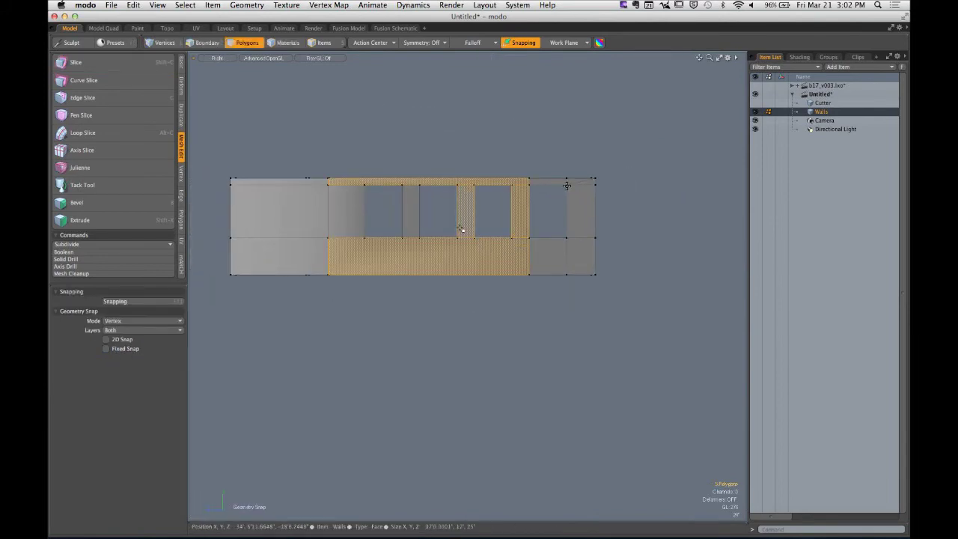
key("ctrl+space")
left_click(500, 196)
mouse_move(503, 196)
left_mouse_down("alt")
mouse_move(558, 197)
mouse_move(556, 214)
left_mouse_up("alt")
left_click(528, 215, "ctrl")
key("shift+a")
left_click_drag(529, 259, 465, 369, "alt")
left_click_drag(529, 347, 468, 315, "alt+shift")
left_click_drag(509, 288, 475, 319, "alt+shift")
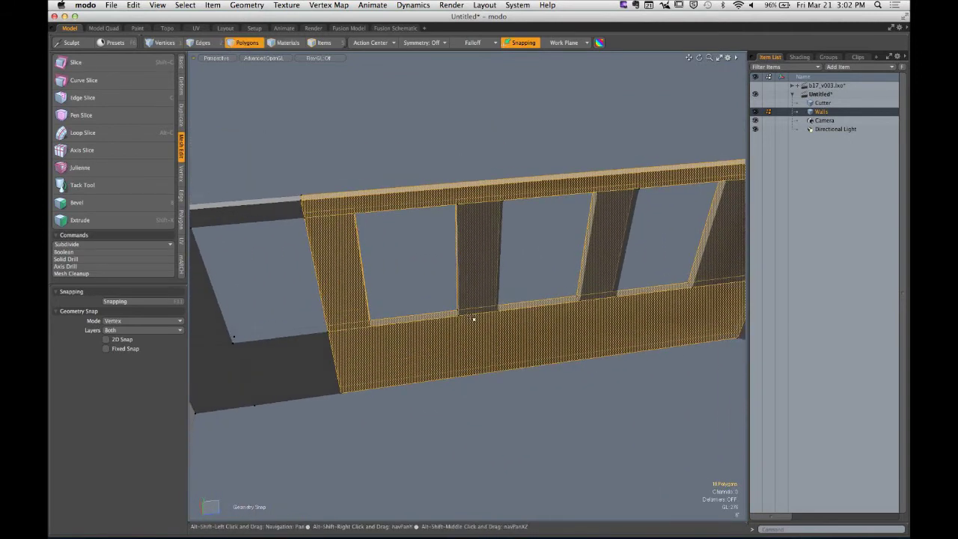
Add the missing window pillar faces on the wall's other side to the polygon selection
left_click(477, 306, "shift")
left_click(600, 293, "shift")
left_click_drag(590, 298, 447, 324, "alt+shift")
left_click(610, 258, "shift")
left_click_drag(610, 258, 583, 412, "alt+shift")
left_click_drag(584, 412, 380, 302, "alt")
left_click(596, 342, "shift")
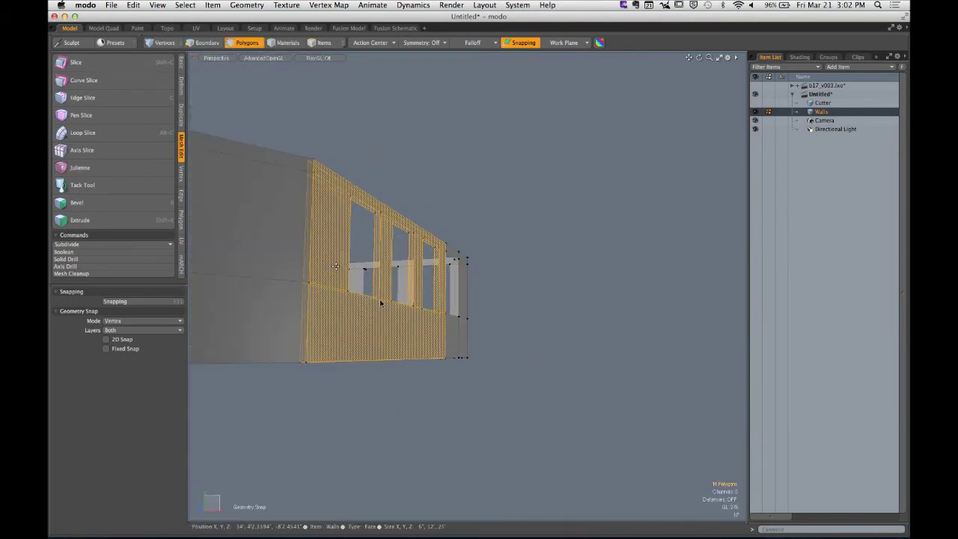
Slice the selected wall vertically along both edges of the window nearest the end window, at Z -24'8.3333" and -20'0.3333"
key("ctrl+space")
left_click(424, 303)
left_click_drag(460, 306, 486, 250, "alt+shift")
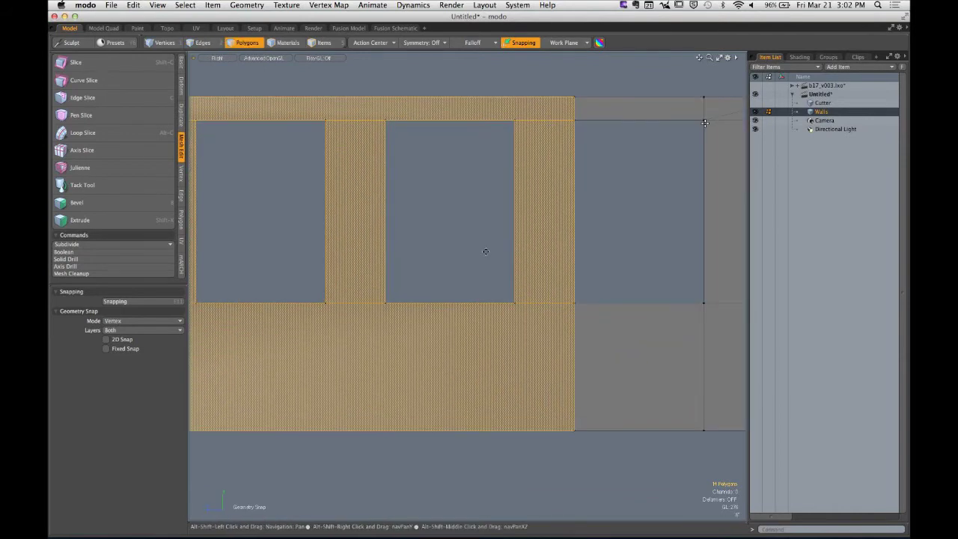
key("shift+c")
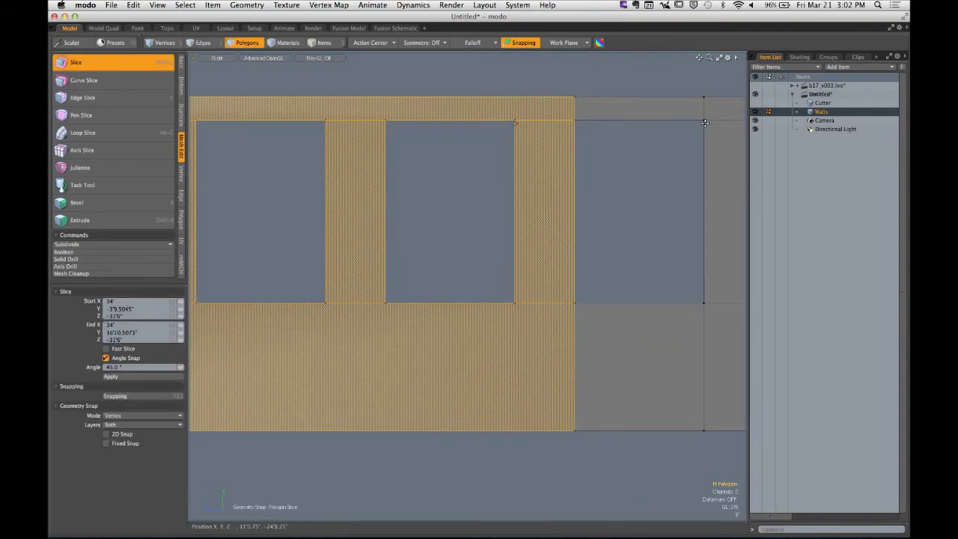
mouse_move(514, 121)
left_mouse_down()
mouse_move(514, 58)
mouse_move(515, 470)
mouse_move(431, 247)
left_mouse_up()
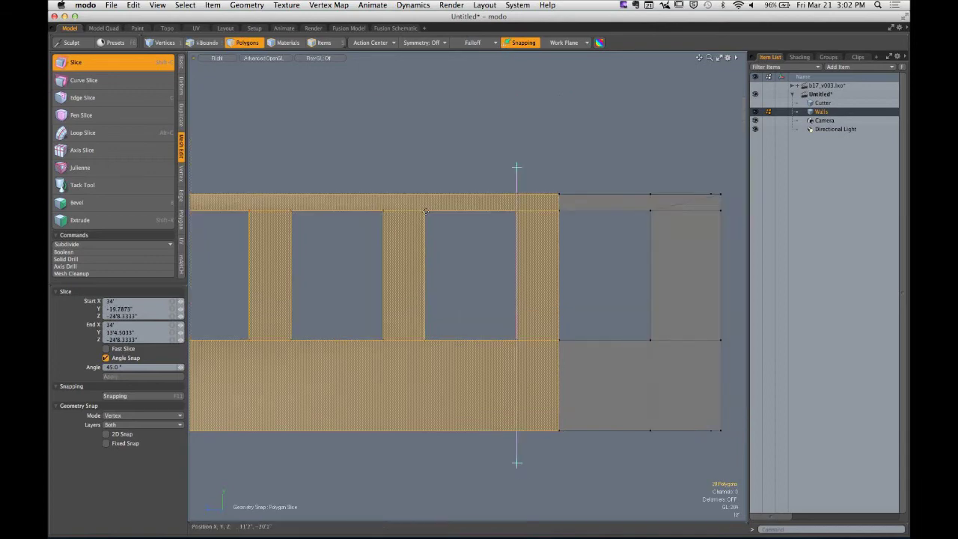
left_click_drag(424, 193, 424, 89)
left_click_drag(424, 210, 424, 510)
Slice the selected wall vertically along both edges of the next window, at Z -17'10.6666" and -13'2.6667"
left_click_drag(396, 264, 478, 225, "alt+shift")
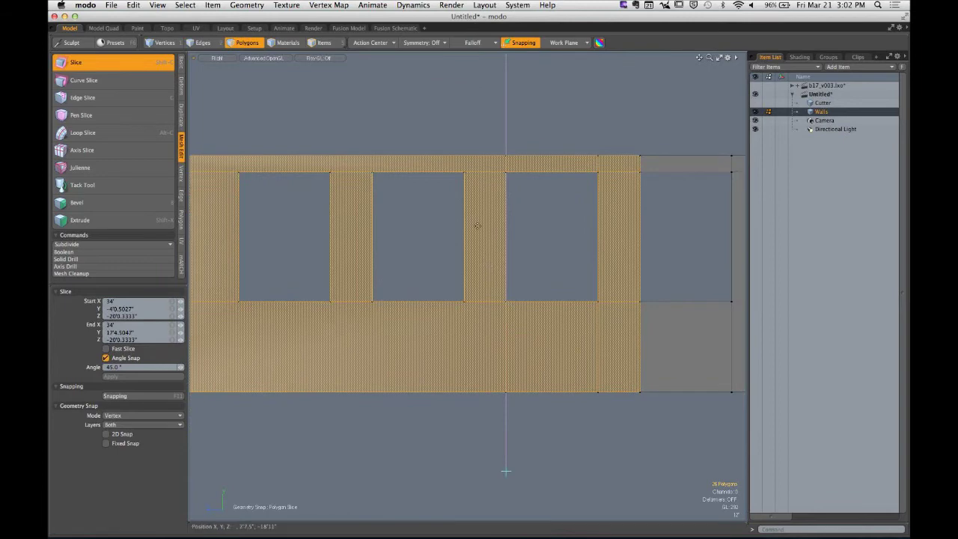
left_click(464, 173)
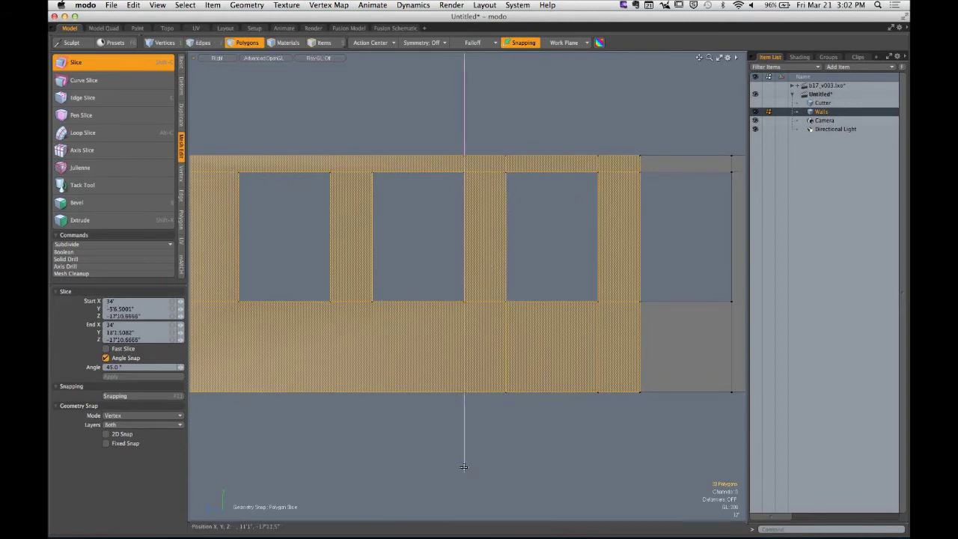
left_click_drag(372, 173, 372, 69)
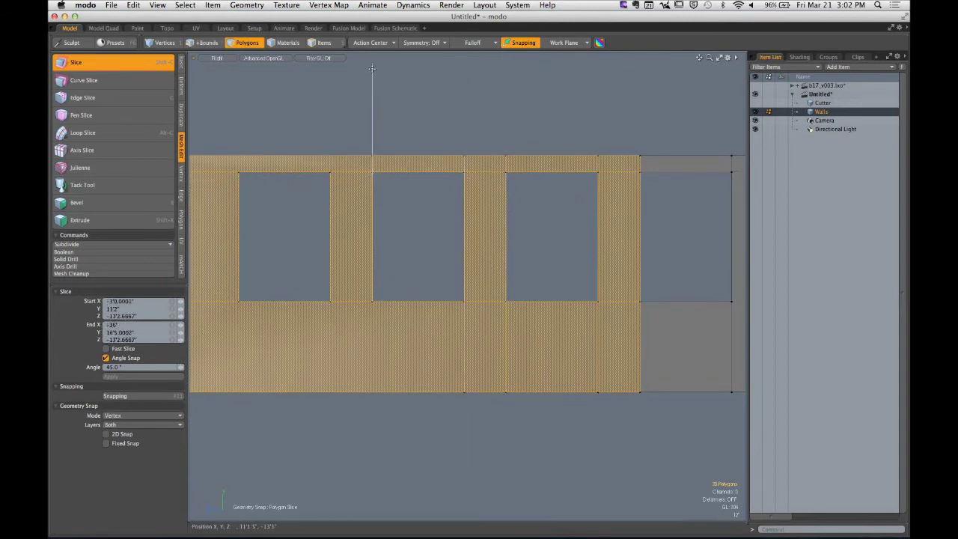
left_click_drag(372, 174, 372, 488)
Slice the selected wall vertically along both edges of the last remaining window, at Z -11'1" and -6'5"
left_click_drag(359, 223, 477, 228, "alt+shift")
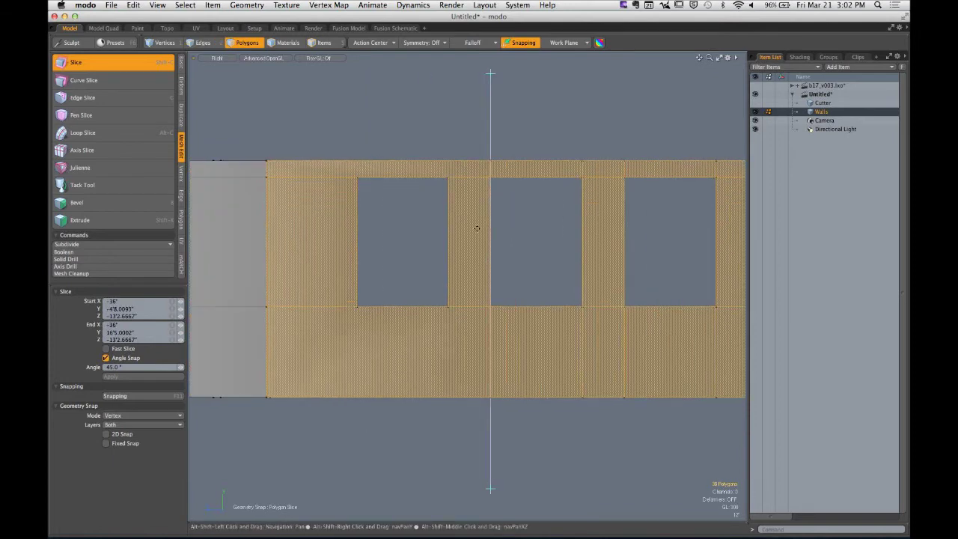
left_click(449, 183)
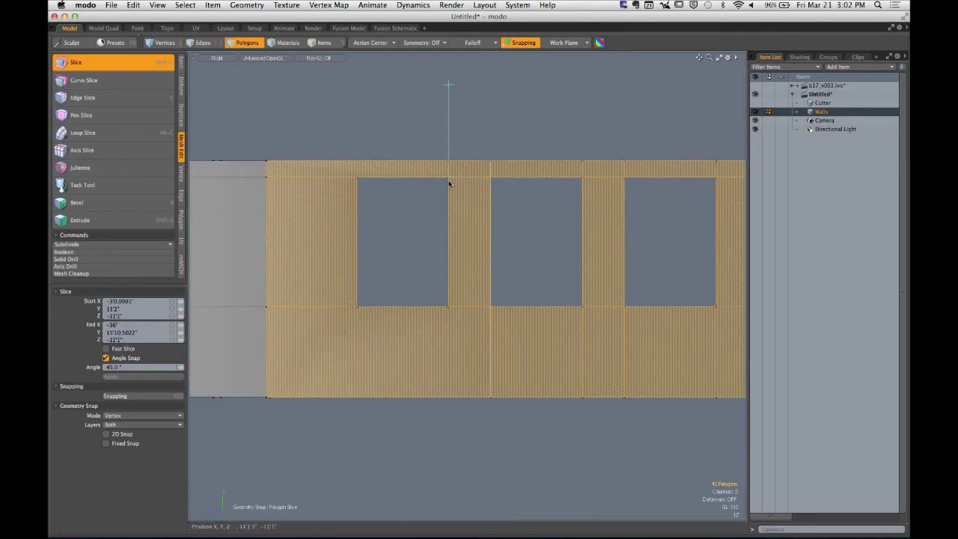
left_click_drag(449, 184, 449, 475)
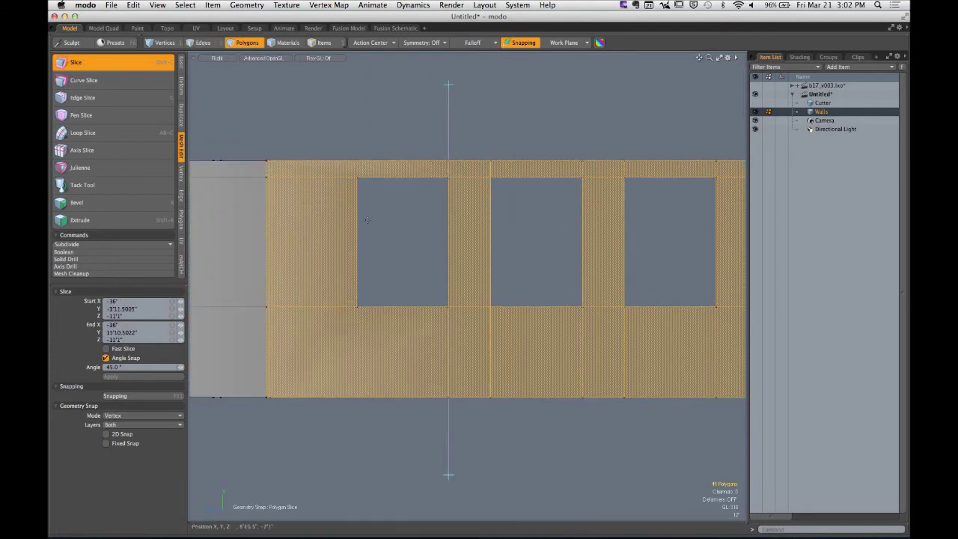
left_click(358, 180)
left_click_drag(357, 178, 356, 468)
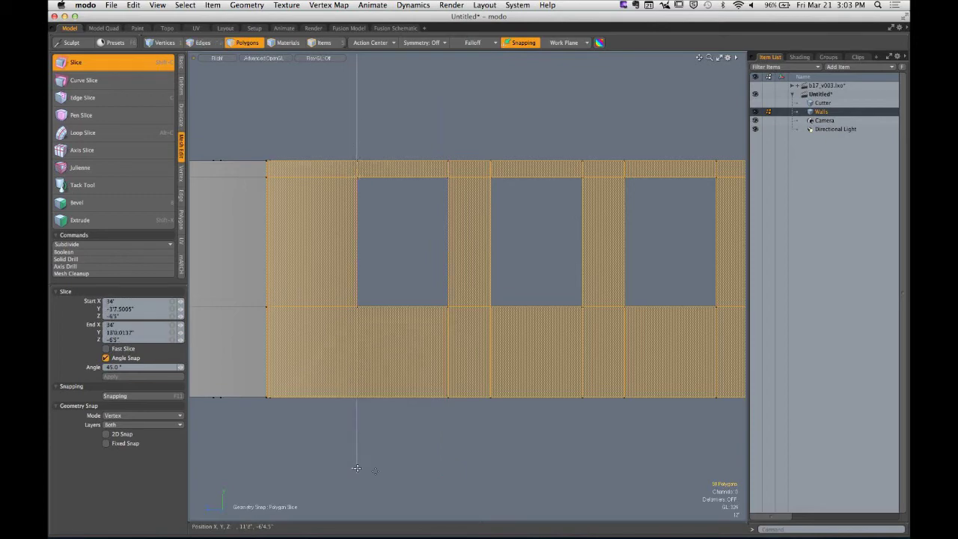
Leave the Slice tool, select the four top faces along the windowed wall in Perspective, and turn off snapping
key("q")
left_click(393, 445)
key("period")
left_click_drag(477, 342, 257, 404, "alt")
left_click_drag(415, 286, 390, 288, "alt")
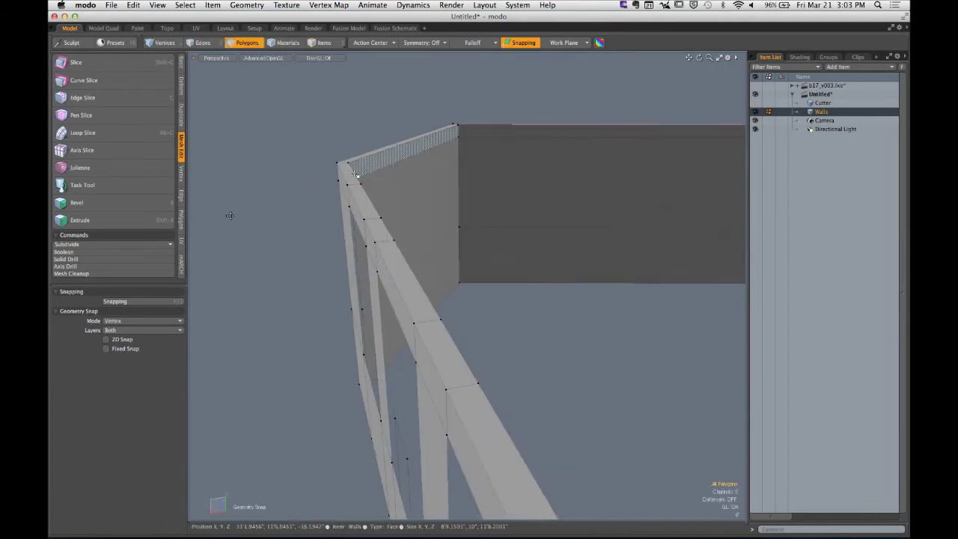
mouse_move(355, 176)
left_mouse_down()
mouse_move(410, 281)
mouse_move(477, 299)
mouse_move(440, 345)
mouse_move(379, 280)
mouse_move(530, 224)
left_mouse_up()
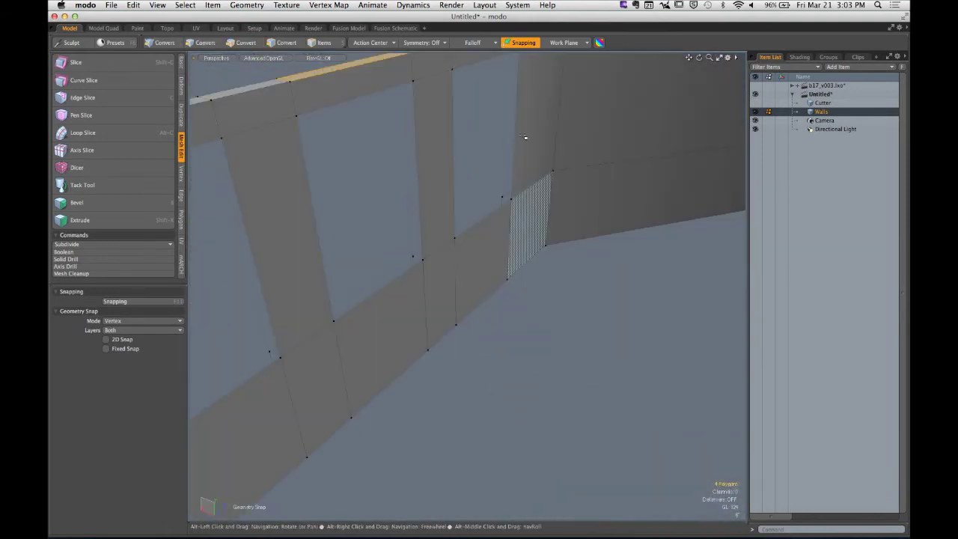
left_click(522, 43)
left_click_drag(524, 128, 509, 274, "alt")
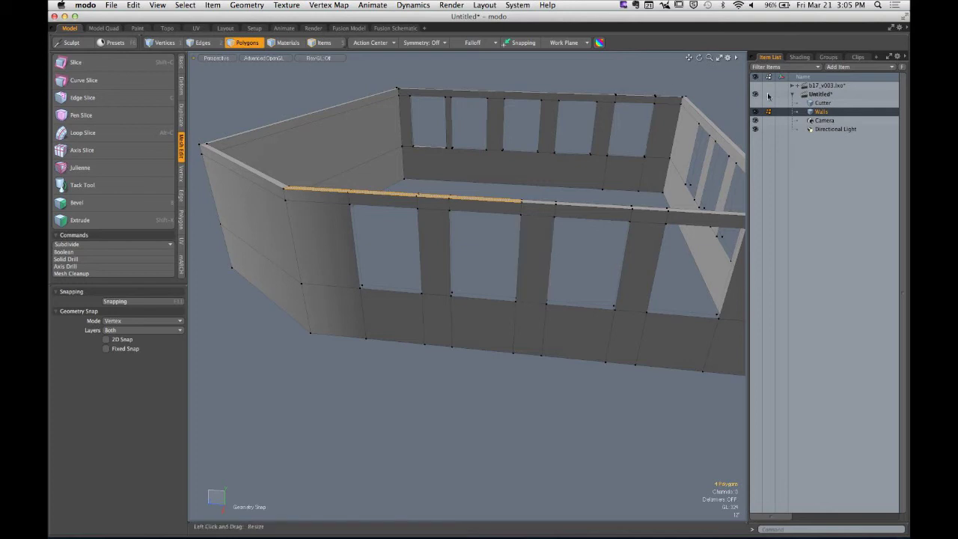
Expand the b17_v003.lxo scene, bring up its tail parts, and select the Vertical Stabilizer mesh
left_click(792, 95)
left_click(792, 86)
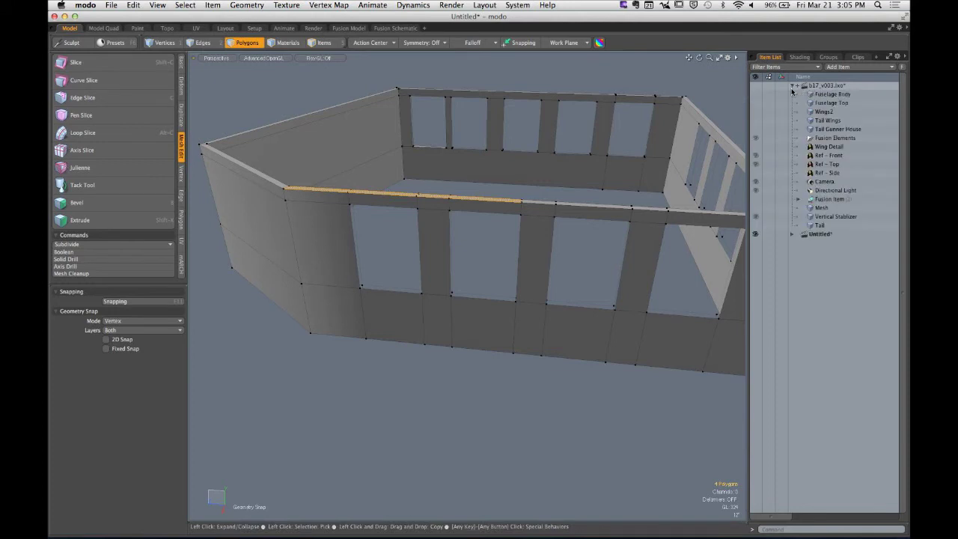
left_click(821, 226)
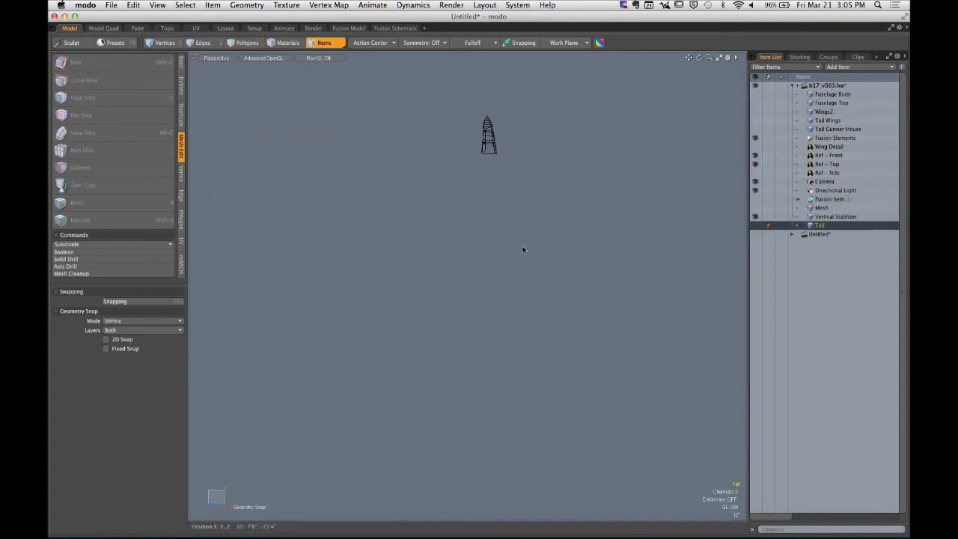
key("a")
left_click(540, 242)
mouse_move(597, 278)
left_mouse_down("alt+shift")
mouse_move(533, 263)
mouse_move(628, 278)
mouse_move(582, 269)
mouse_move(608, 265)
left_mouse_up("alt+shift")
left_click(833, 217)
Switch the Vertical Stabilizer to polygon selection, toggle its subdivision off, and frame its upper end
key("3")
left_click_drag(550, 230, 539, 274, "alt+shift")
key("Tab")
left_click_drag(619, 260, 427, 262, "ctrl+alt")
left_click_drag(434, 315, 548, 284, "alt+shift")
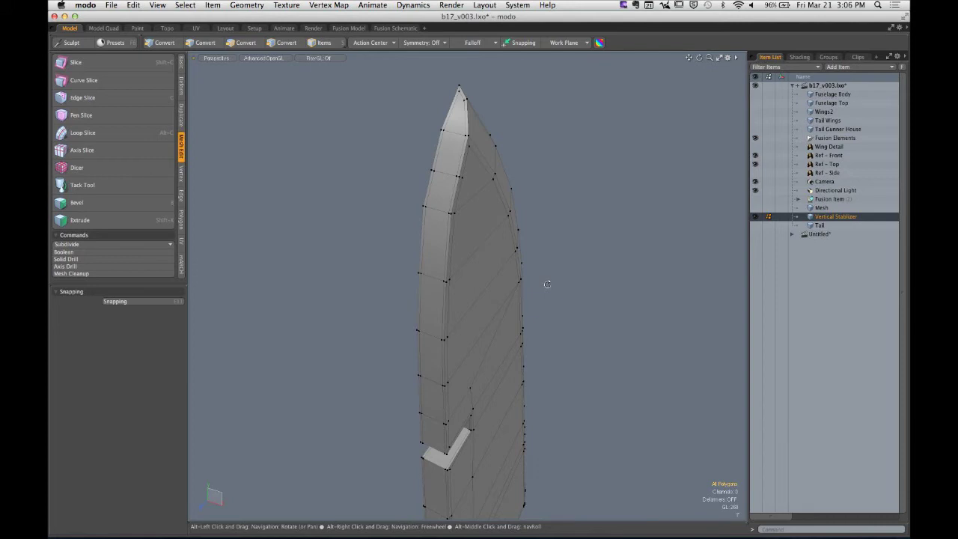
left_click_drag(548, 284, 458, 259, "alt")
Use Edge Slice to cut a supporting edge along the border around the Vertical Stabilizer's tip
scroll(451, 253, "up", 5)
key("c")
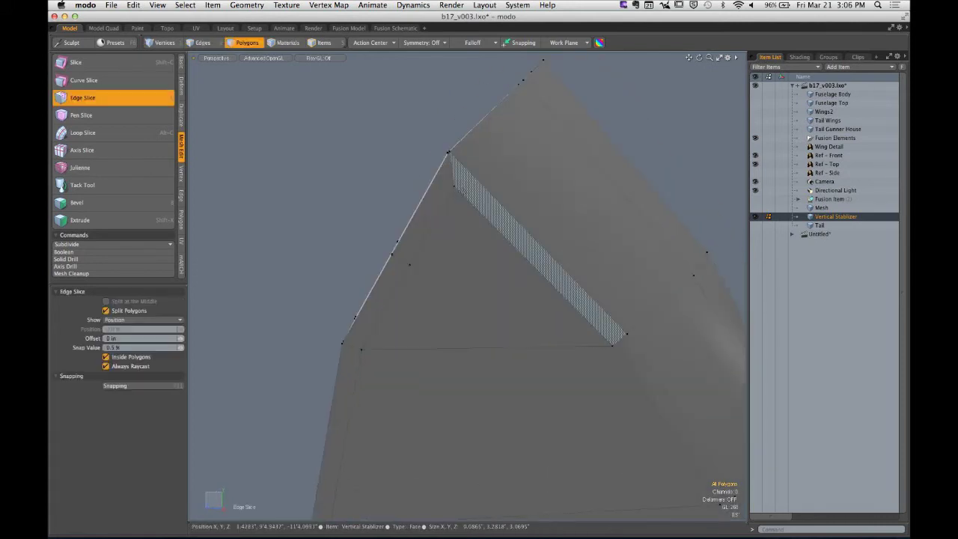
left_click(455, 187)
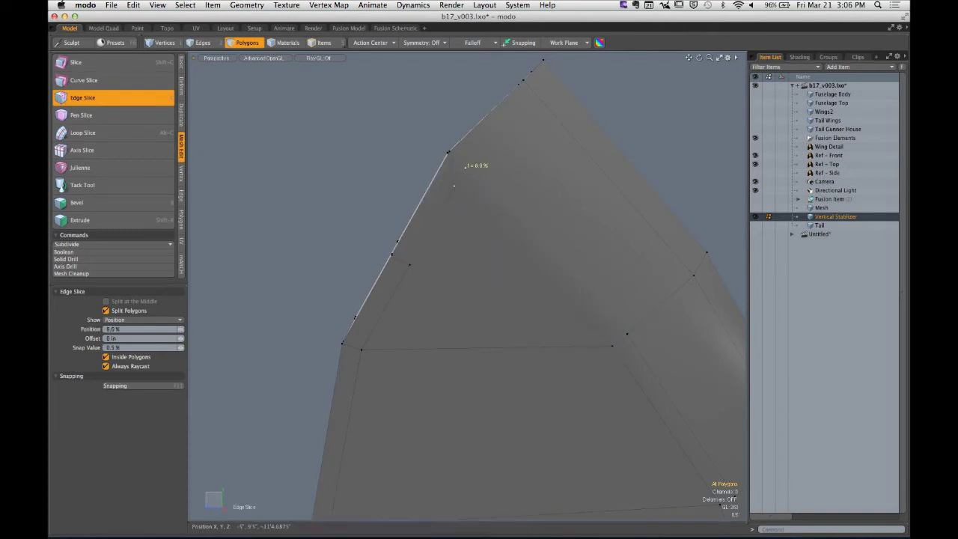
left_click_drag(535, 118, 414, 214, "alt+shift")
left_click(414, 214)
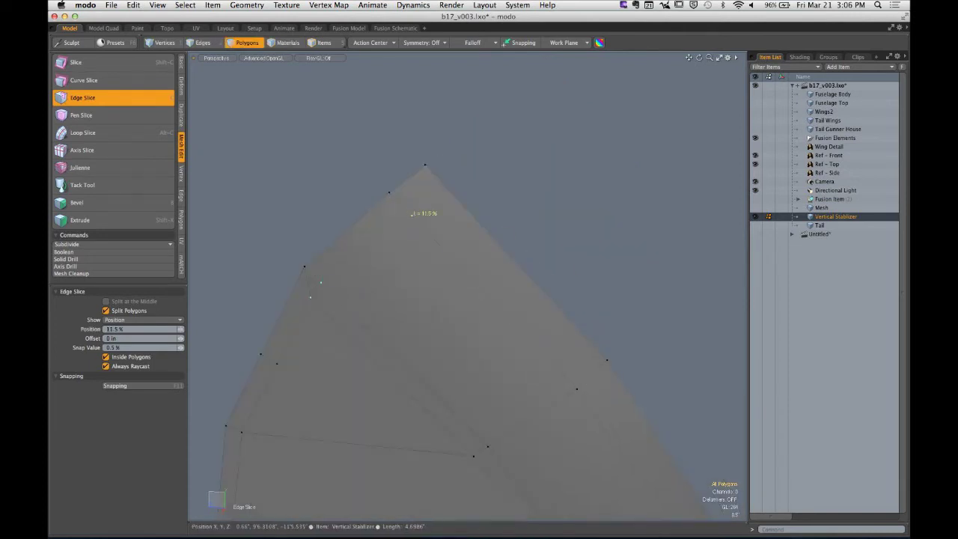
left_click(442, 181)
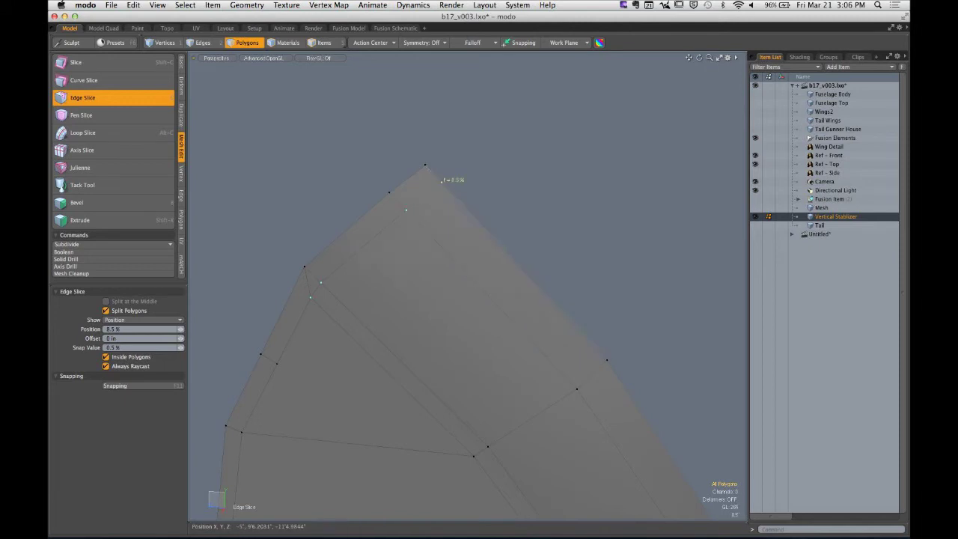
key("q")
Edge-slice a supporting row across the stabilizer's narrow edge face, just below the bend under the tip
left_click_drag(387, 265, 585, 313, "alt")
key("c")
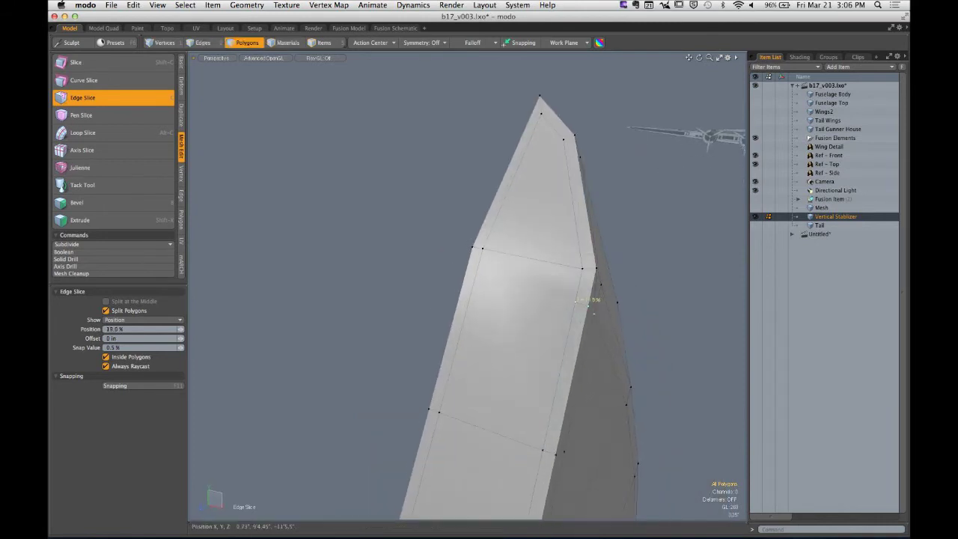
left_click(475, 275)
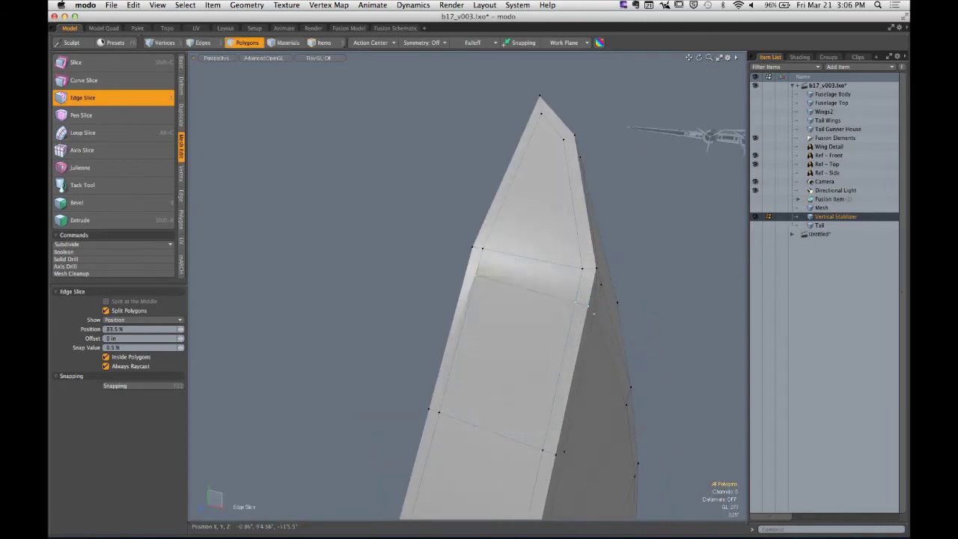
left_click(466, 270)
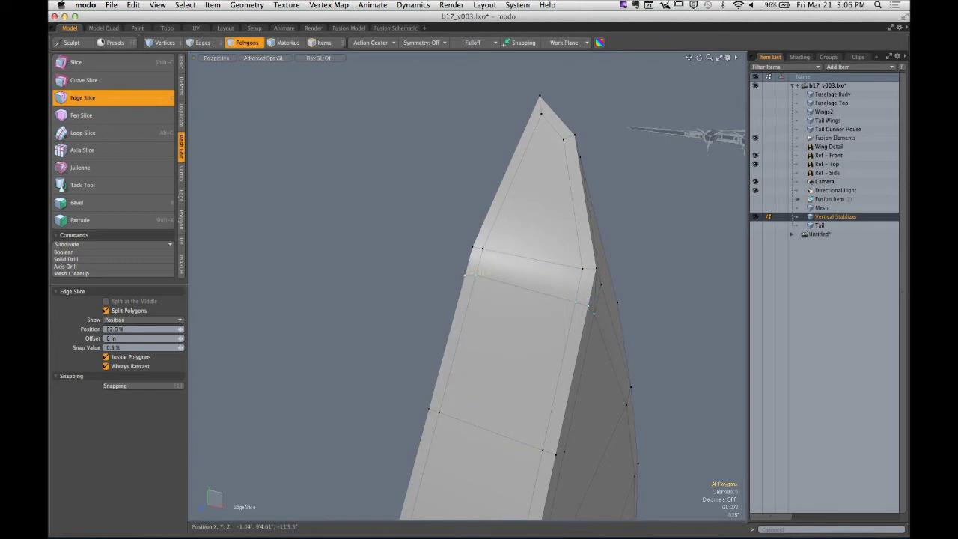
key("space")
Switch to edge selection and toggle subdivision repeatedly to compare the stabilizer tip's smoothed and flat shapes
left_click_drag(521, 308, 439, 292, "alt")
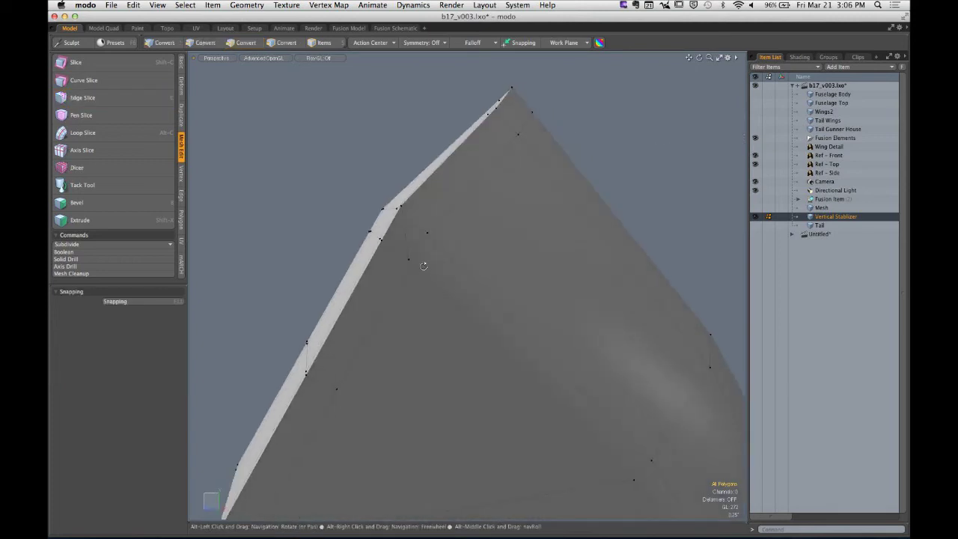
key("2")
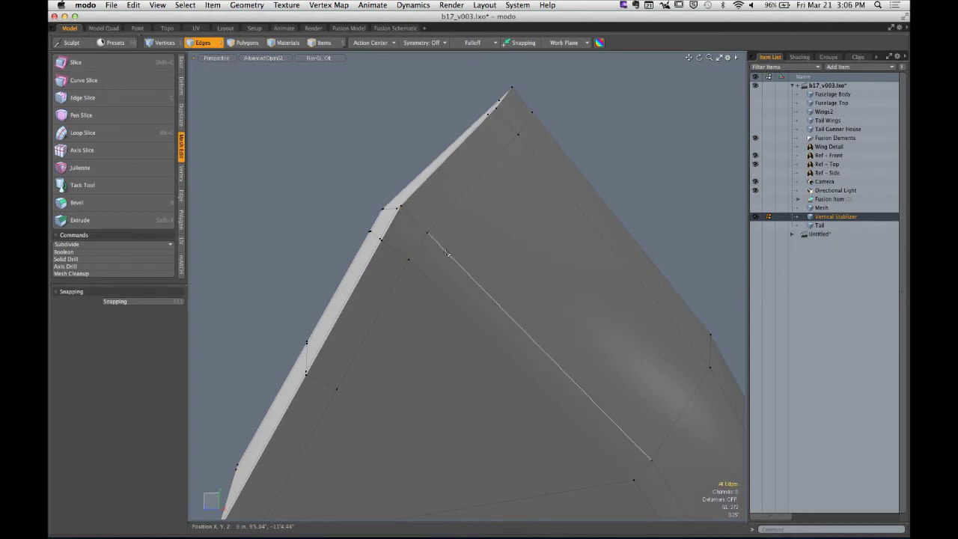
key("Tab")
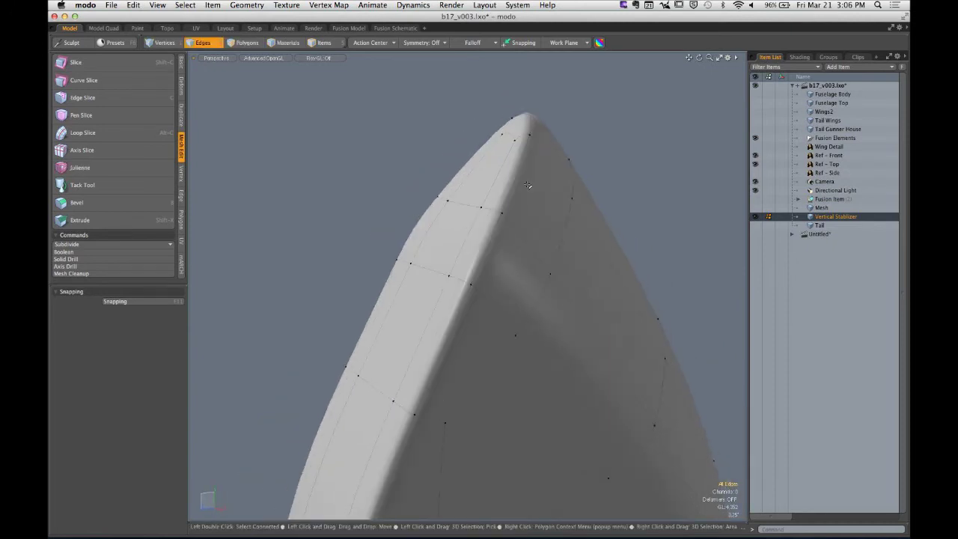
key("Tab")
key("Tab")
key("Tab")
key("Tab")
key("Tab")
key("Tab")
key("Tab")
left_click_drag(550, 207, 472, 300, "alt")
key("Tab")
key("Tab")
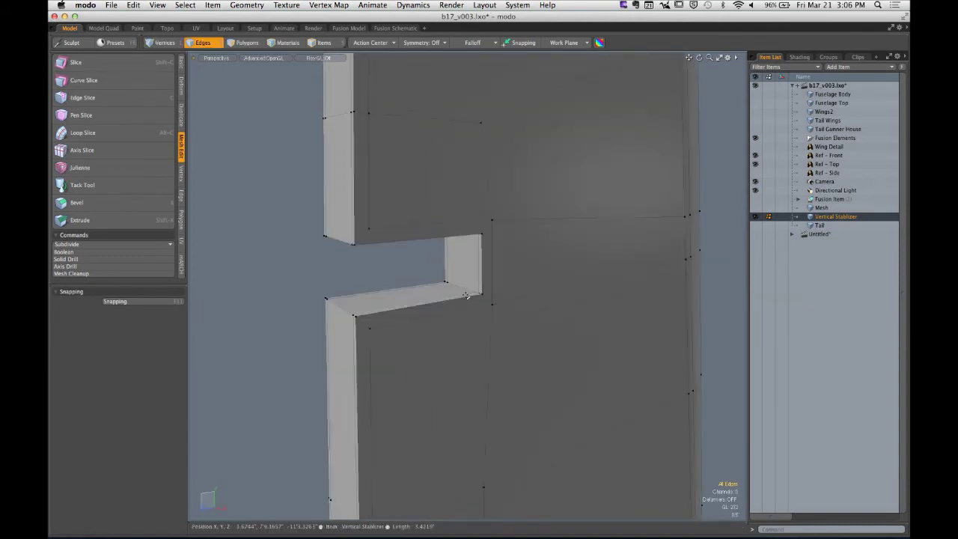
Select the upper and lower inner faces of the notches in the stabilizer's edge as polygons
left_click_drag(382, 208, 448, 287, "alt")
left_click_drag(451, 323, 442, 372, "alt")
left_click_drag(441, 372, 470, 300, "alt+shift")
left_click_drag(470, 299, 456, 365, "ctrl+alt")
left_click_drag(458, 366, 464, 252, "alt+shift")
left_click_drag(479, 323, 524, 329, "ctrl+alt")
mouse_move(487, 297)
left_mouse_down("shift")
mouse_move(488, 327)
mouse_move(504, 327)
mouse_move(500, 374)
left_mouse_up("shift")
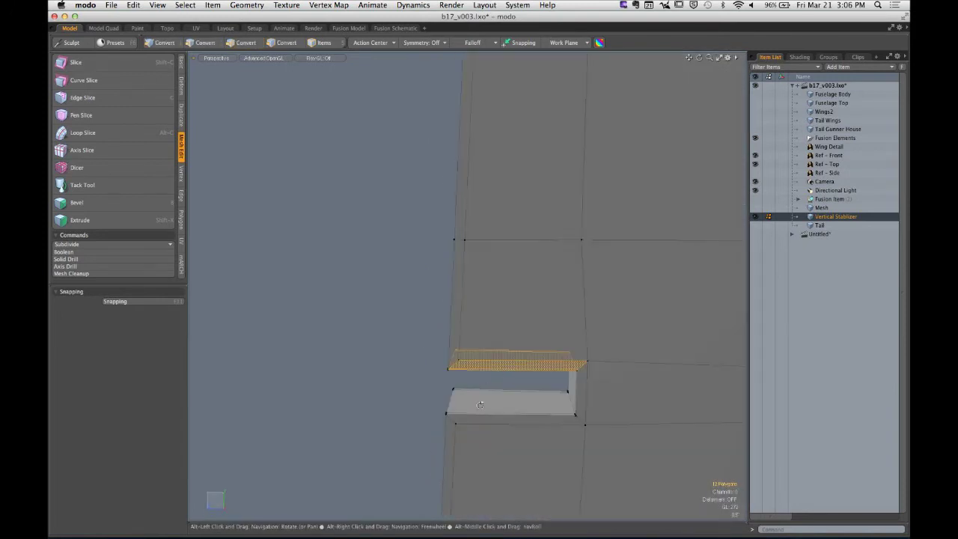
mouse_move(478, 421)
left_mouse_down("shift")
mouse_move(478, 386)
mouse_move(500, 404)
mouse_move(426, 407)
mouse_move(458, 404)
left_mouse_up("shift")
Switch to the Right view, frame the selected notch, and enable snapping to geometry vertices, keeping the face selection
key("ctrl+space")
left_click(569, 361)
left_click_drag(509, 298, 466, 388, "alt+shift")
left_click_drag(443, 247, 546, 259, "ctrl+alt")
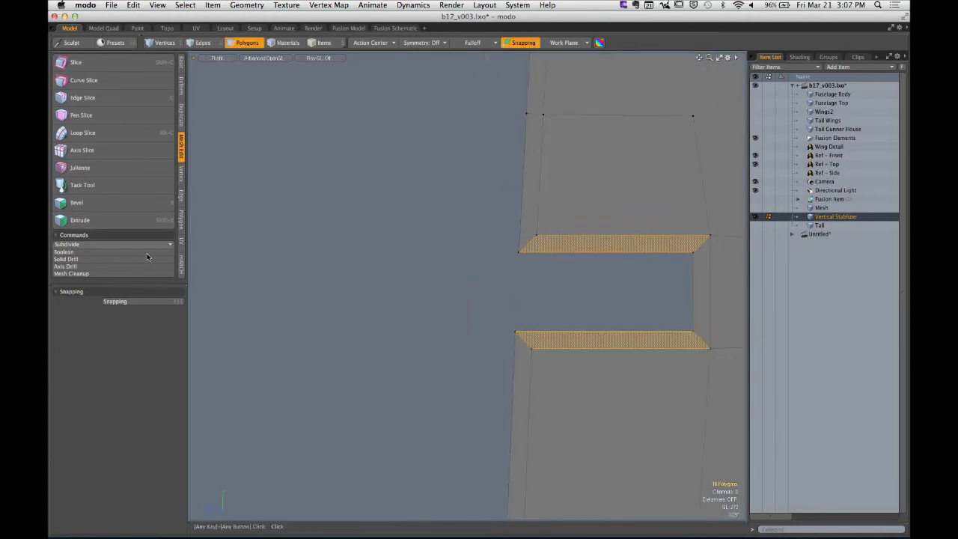
left_click(155, 303)
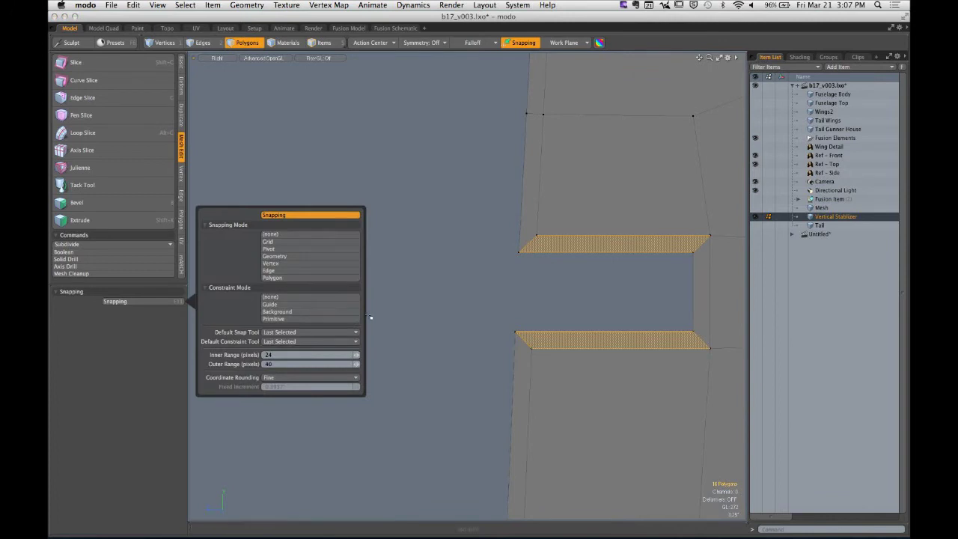
left_click(284, 264)
left_click(554, 282)
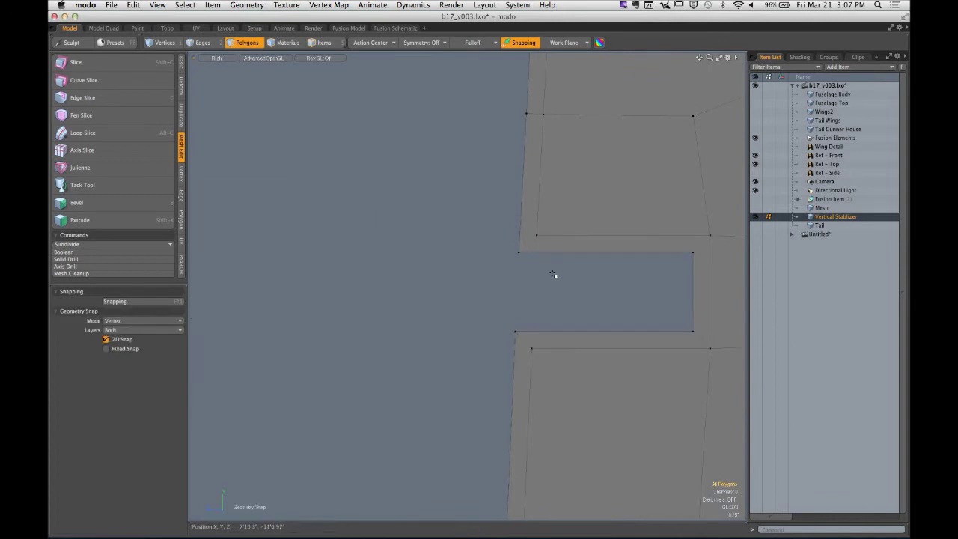
key("ctrl+z")
Slice the selected faces of both notches vertically, snapping to the neighbouring support-edge vertices, and drop the tool and selection
key("shift+c")
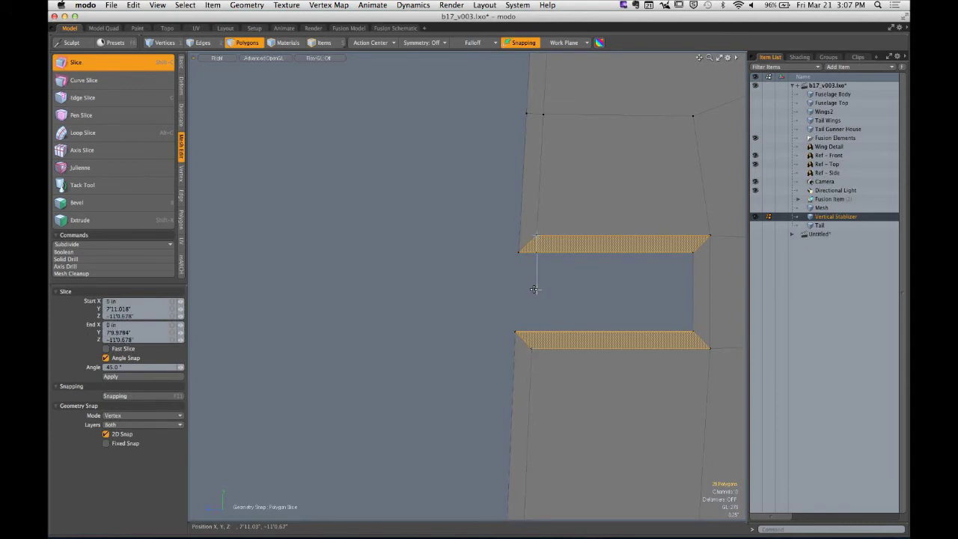
left_click_drag(544, 350, 506, 349, "ctrl+alt")
left_click_drag(506, 349, 500, 246, "alt+shift")
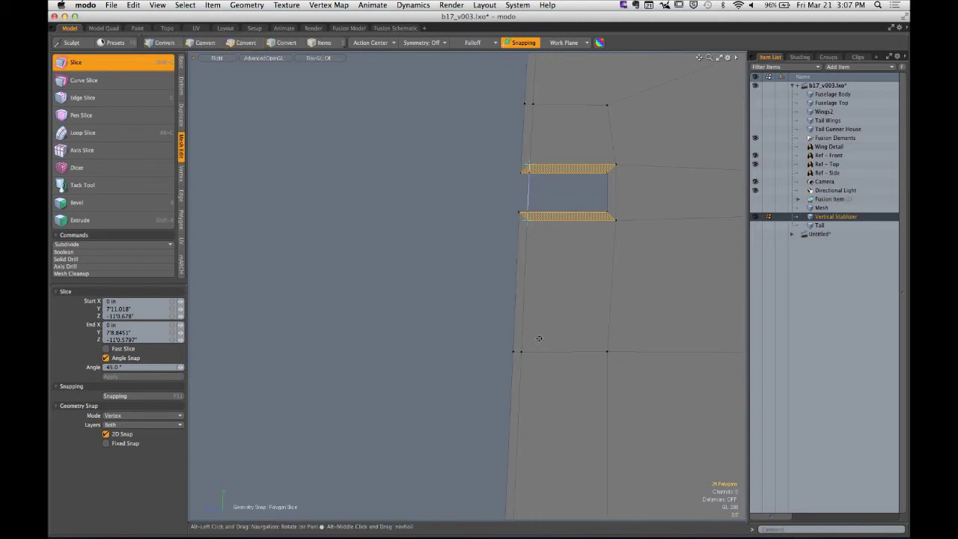
left_click_drag(567, 337, 634, 179, "ctrl+alt")
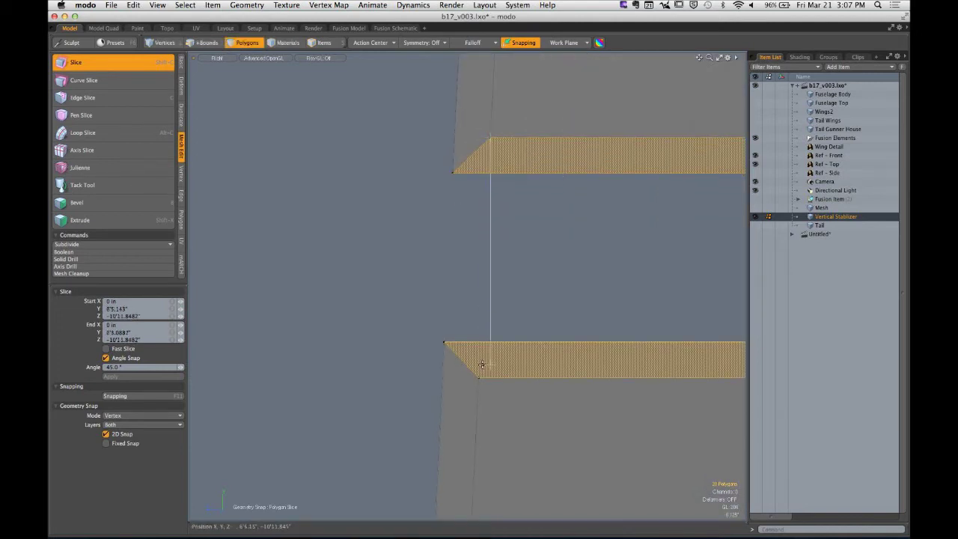
key("q")
key("Escape")
Select the narrow edge-face and side-strip polygons directly above and below the notches in Perspective
left_click_drag(492, 304, 568, 279, "alt")
left_click_drag(568, 278, 499, 262, "ctrl+alt")
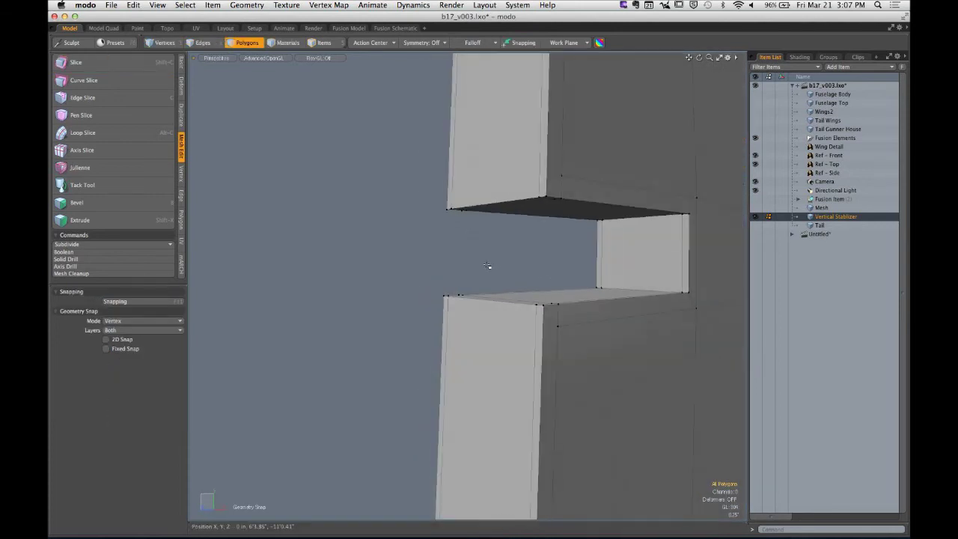
left_click_drag(552, 315, 530, 321)
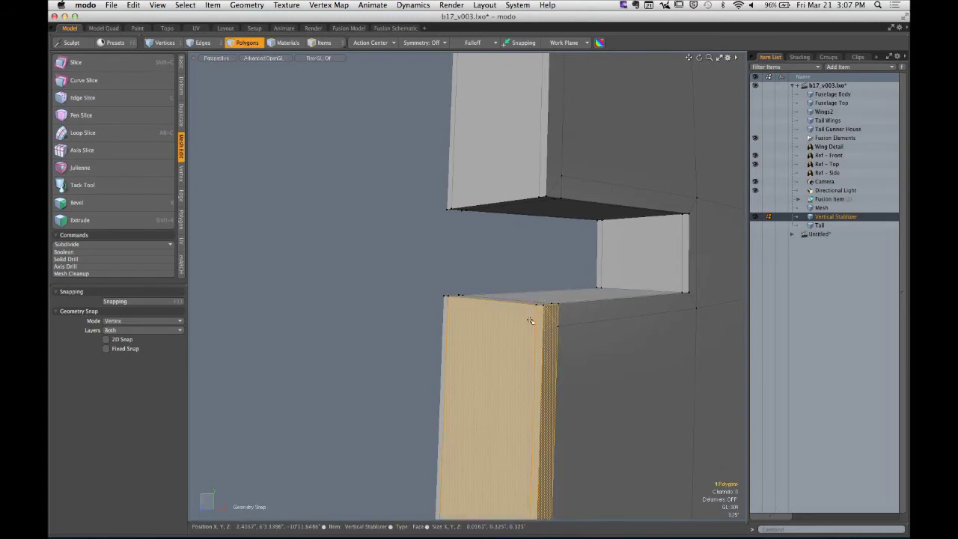
left_click_drag(444, 315, 404, 347, "alt")
mouse_move(483, 289)
left_mouse_down("shift")
mouse_move(458, 280)
mouse_move(396, 295)
mouse_move(459, 269)
left_mouse_up("shift")
scroll(406, 244, "up", 3)
left_click_drag(380, 253, 372, 248, "shift")
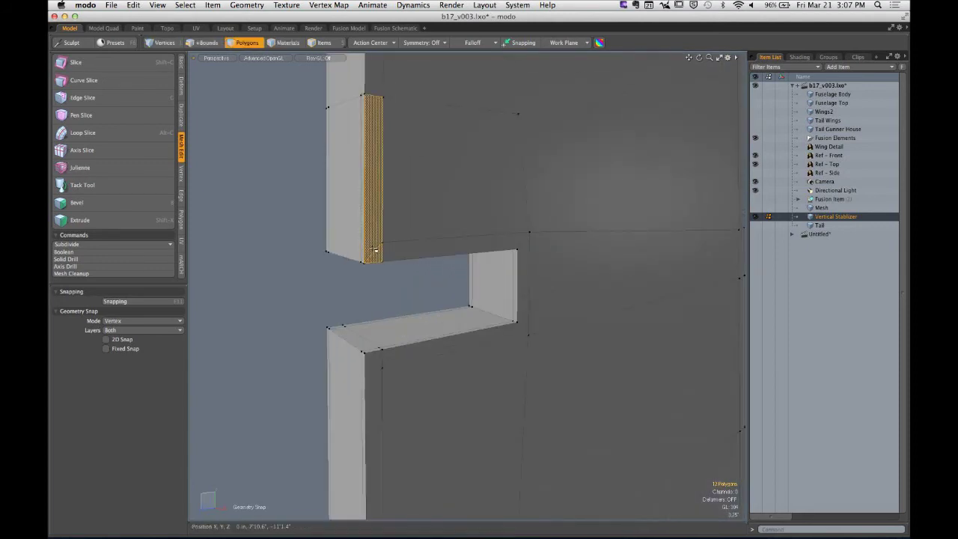
left_click(365, 358, "shift")
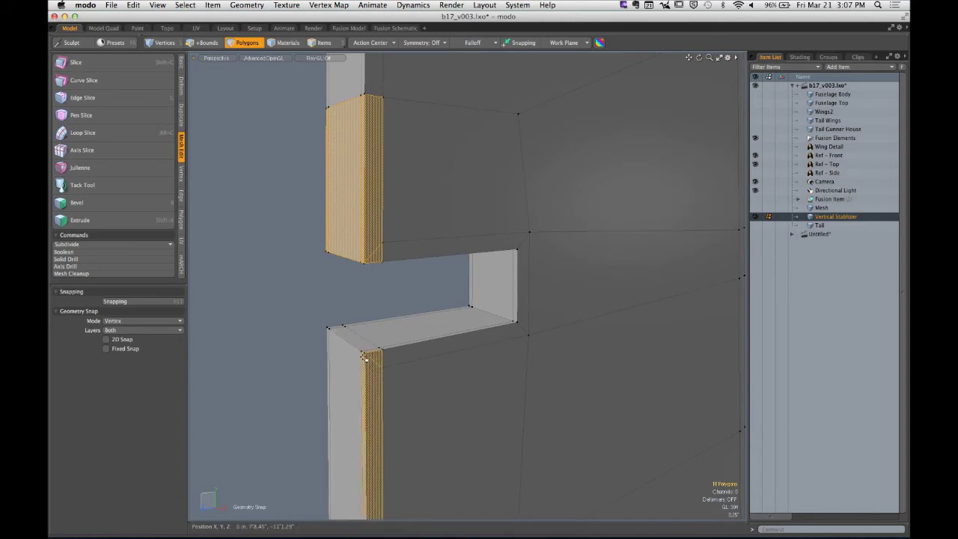
In the Right view, slice the selected strips horizontally above and below the upper notch, snapped to the support vertices
left_click_drag(311, 336, 412, 287, "alt")
key("ctrl+space")
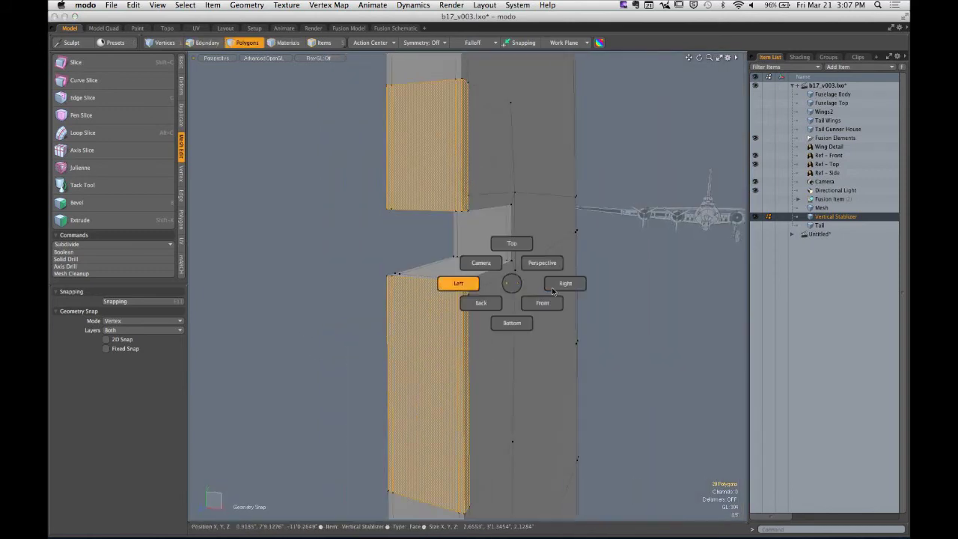
left_click(564, 285)
left_click_drag(493, 237, 528, 266, "alt+shift")
scroll(415, 265, "up", 3)
left_click_drag(415, 265, 449, 279, "alt+shift")
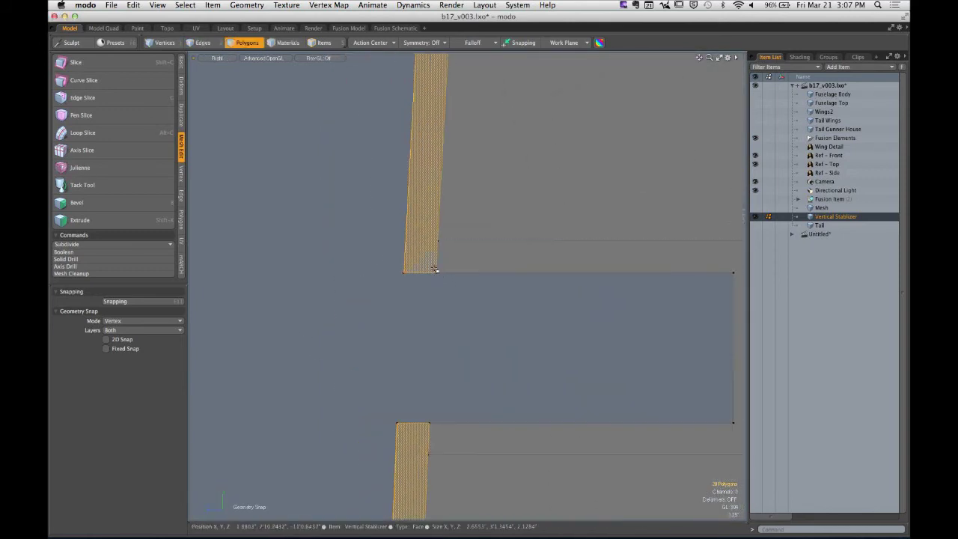
key("shift+c")
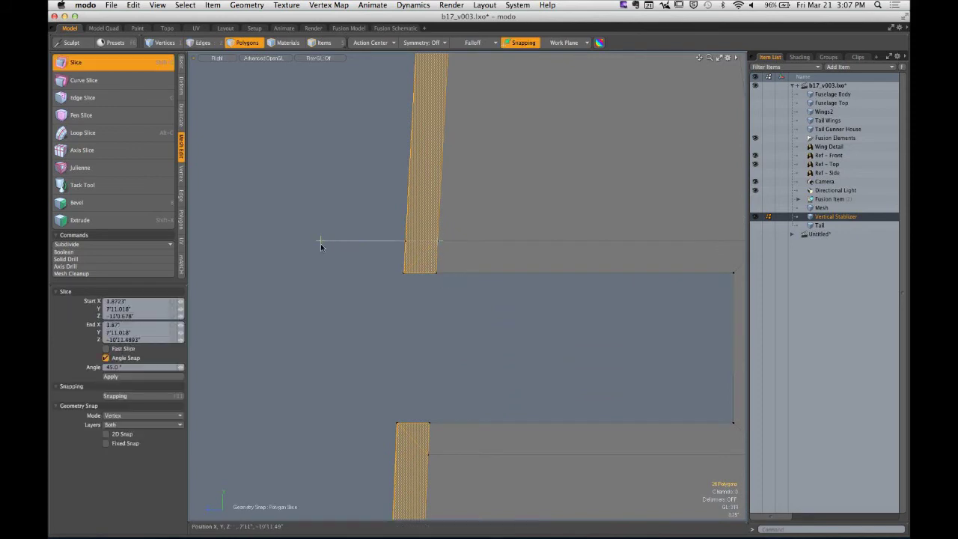
left_click_drag(387, 371, 397, 268, "alt+shift")
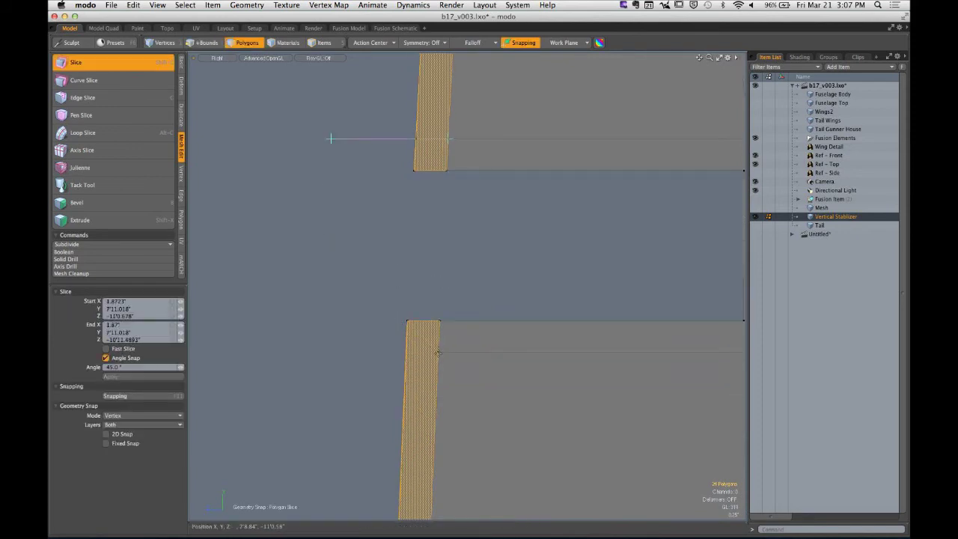
left_click_drag(322, 352, 319, 352)
Slice the selected strips horizontally above and below the lower notch at its support vertices, and leave the Slice tool
left_click_drag(438, 363, 394, 378, "ctrl+alt")
left_click_drag(446, 393, 399, 330, "alt+shift")
left_click_drag(399, 372, 395, 244, "alt+shift")
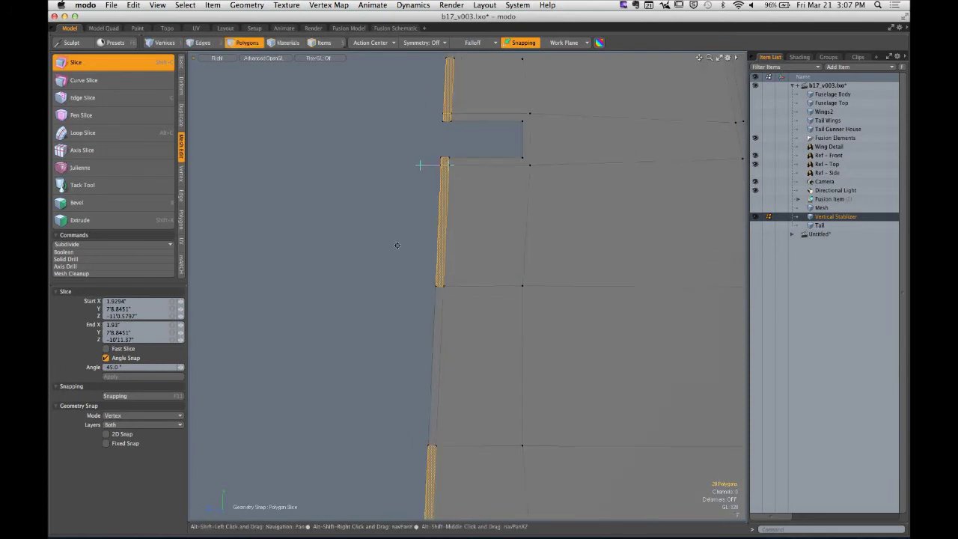
left_click_drag(435, 511, 452, 222, "alt+shift")
left_click_drag(449, 274, 487, 260, "ctrl+alt")
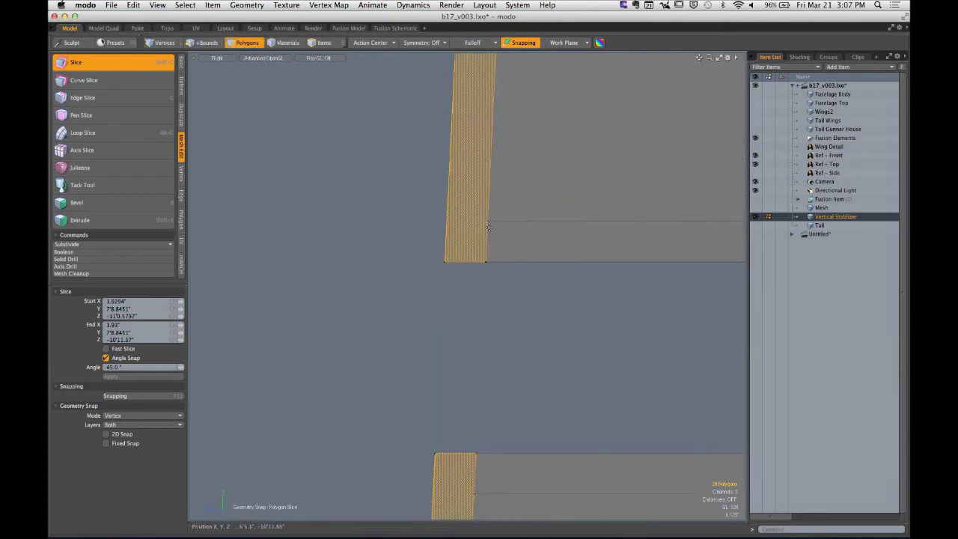
left_click_drag(461, 386, 473, 349, "alt+shift")
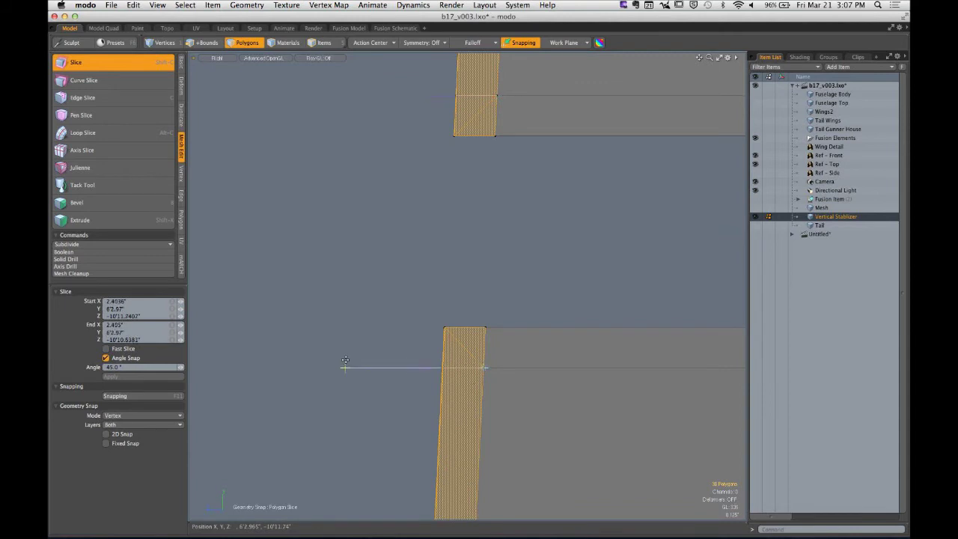
key("q")
Clear the selection, return to Perspective, and remove the diagonal edges at the open corners of the notches
left_click(456, 281)
key("KP_Decimal")
left_click_drag(494, 220, 444, 292, "alt")
key("2")
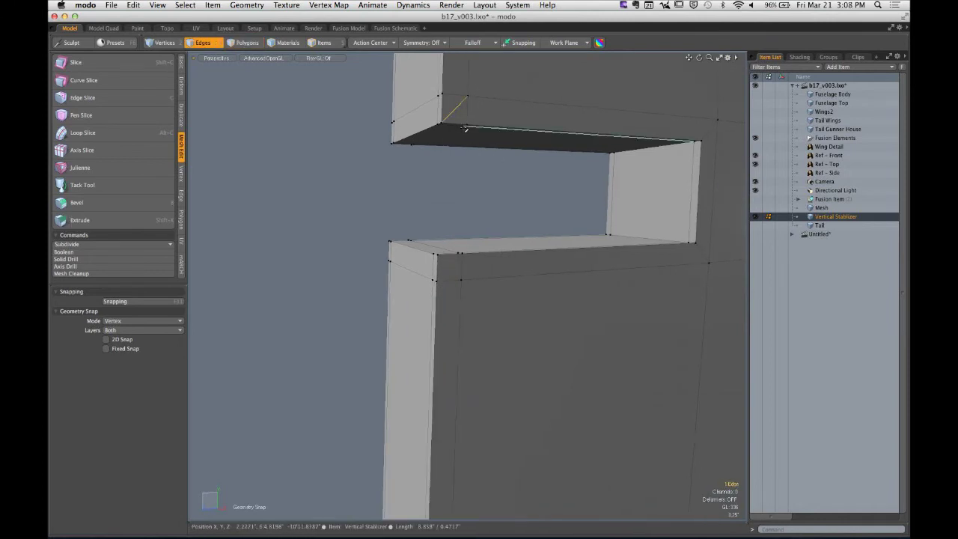
left_click_drag(505, 173, 478, 345, "alt+shift")
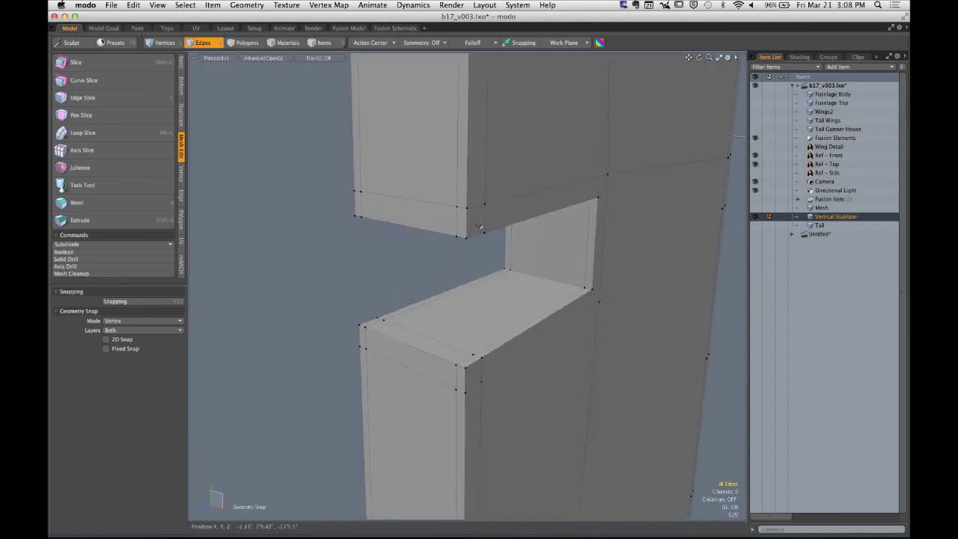
key("2")
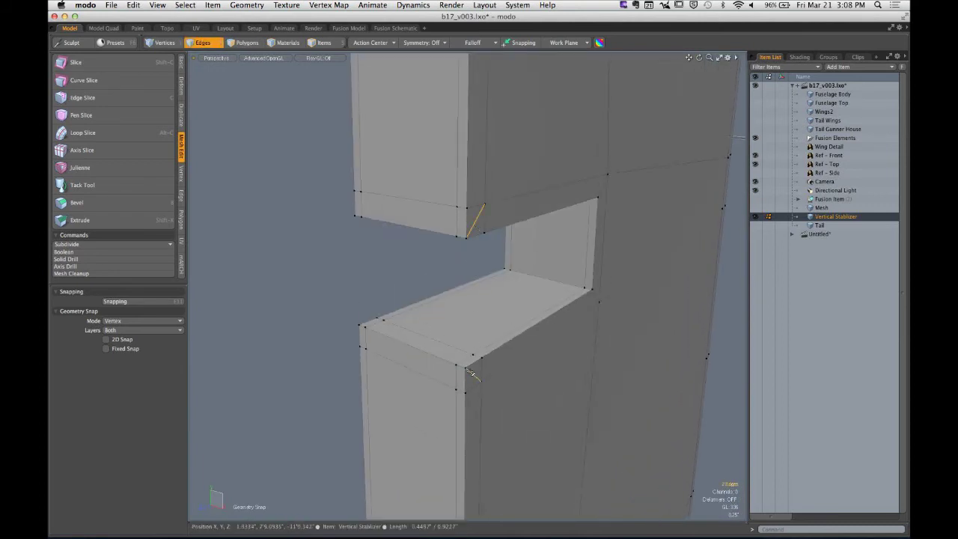
Toggle the stabilizer's subdivision and examine how the notch and the outline smooth
key("Tab")
left_click_drag(471, 372, 453, 280, "alt")
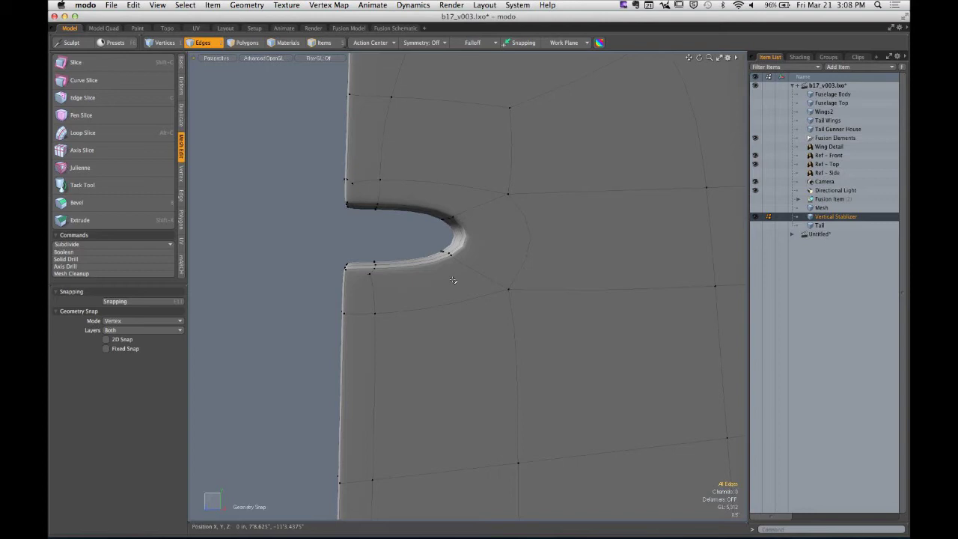
key("Tab")
left_click_drag(439, 234, 228, 225, "alt")
Inspect the subdivided stabilizer's surface with Reflection shading, and restore Advanced OpenGL shading
left_click(217, 58)
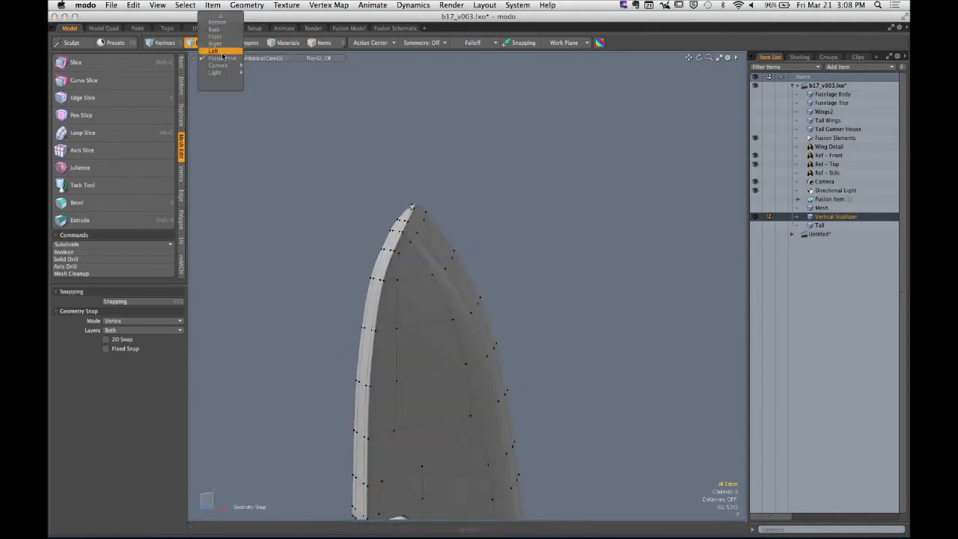
left_click(225, 140)
left_click(252, 59)
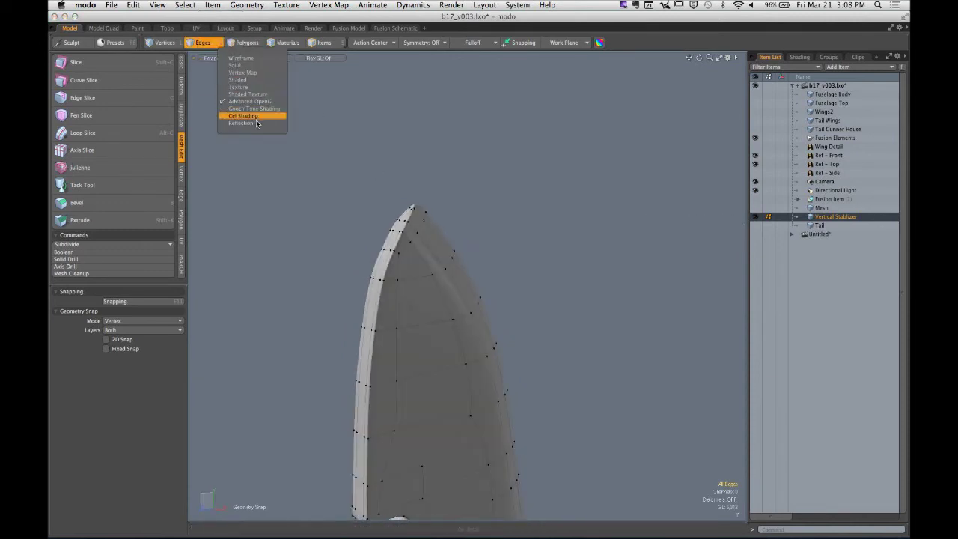
left_click(258, 130)
left_click_drag(258, 130, 561, 297, "alt")
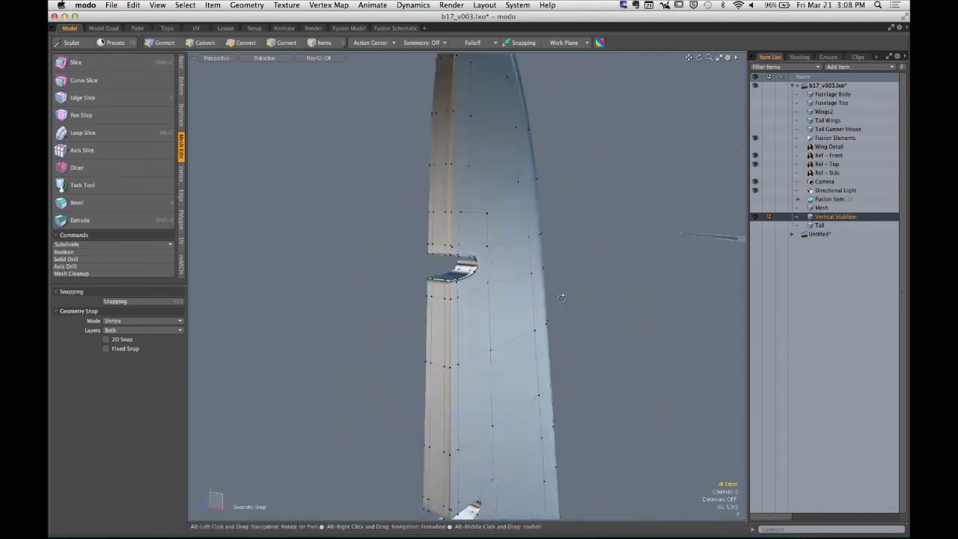
left_click(272, 60)
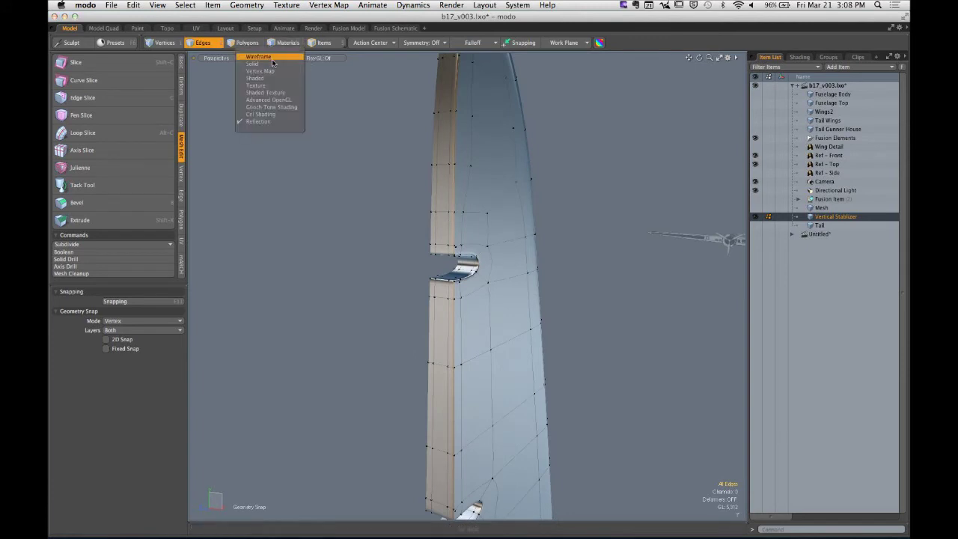
left_click(282, 103)
With subdivision off, slide the supporting edge row below the tip's bend farther down, to about -39.8%
mouse_move(282, 105)
left_mouse_down("alt")
mouse_move(425, 266)
mouse_move(406, 216)
mouse_move(520, 194)
mouse_move(444, 214)
mouse_move(377, 212)
mouse_move(409, 198)
mouse_move(419, 208)
left_mouse_up("alt")
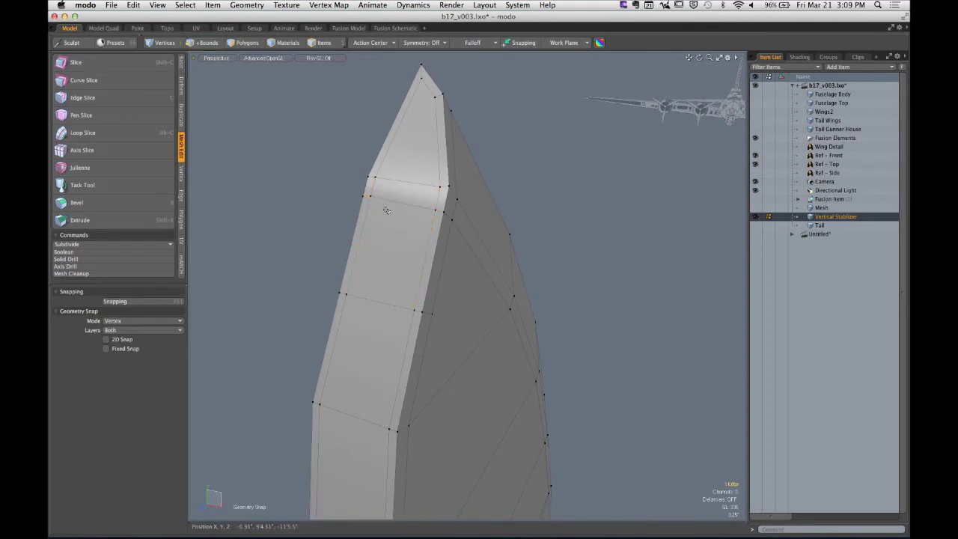
left_click(181, 196)
left_click(75, 132)
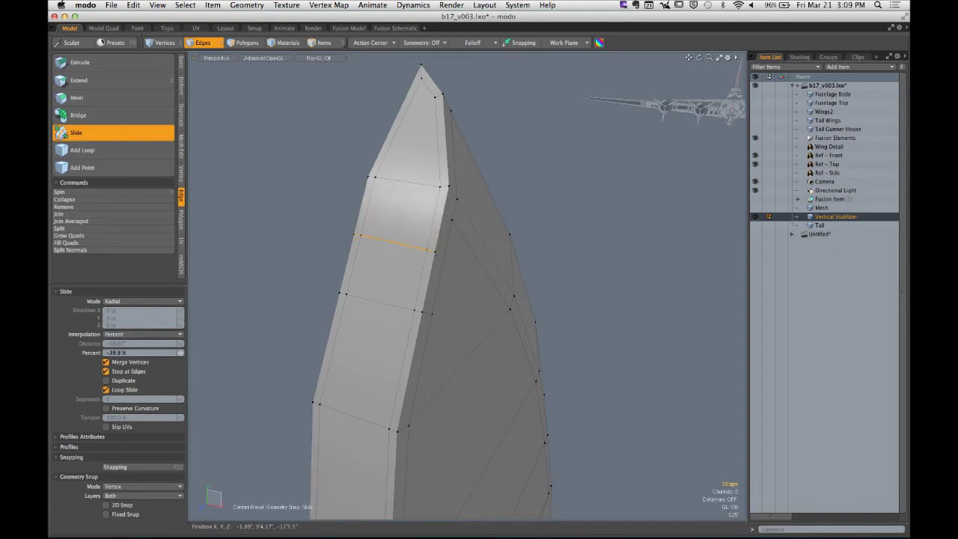
Preview the subdivided tip, and undo the recent slide adjustments to the supporting edge row below the bend
key("q")
key("Escape")
key("Tab")
left_click_drag(404, 191, 352, 210, "alt")
left_click_drag(351, 210, 333, 201, "ctrl+alt")
key("super+z")
key("super+z")
key("super+z")
key("super+z")
key("super+z")
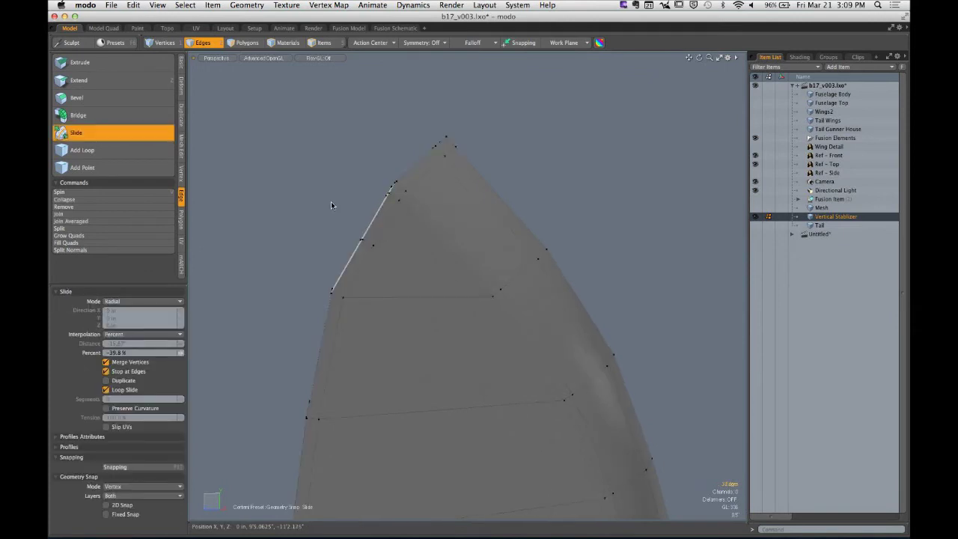
Flatten the three polygons at the bend below the tip by scaling Z to 0% with the action center set to Selection
key("Tab")
left_click_drag(348, 208, 509, 216, "alt")
mouse_move(414, 166)
left_mouse_down("alt")
mouse_move(425, 202)
mouse_move(336, 172)
mouse_move(368, 150)
mouse_move(516, 174)
mouse_move(417, 212)
mouse_move(467, 224)
left_mouse_up("alt")
scroll(419, 187, "up", 5)
key("3")
key("ctrl+space")
left_click(523, 199)
key("KP_Decimal")
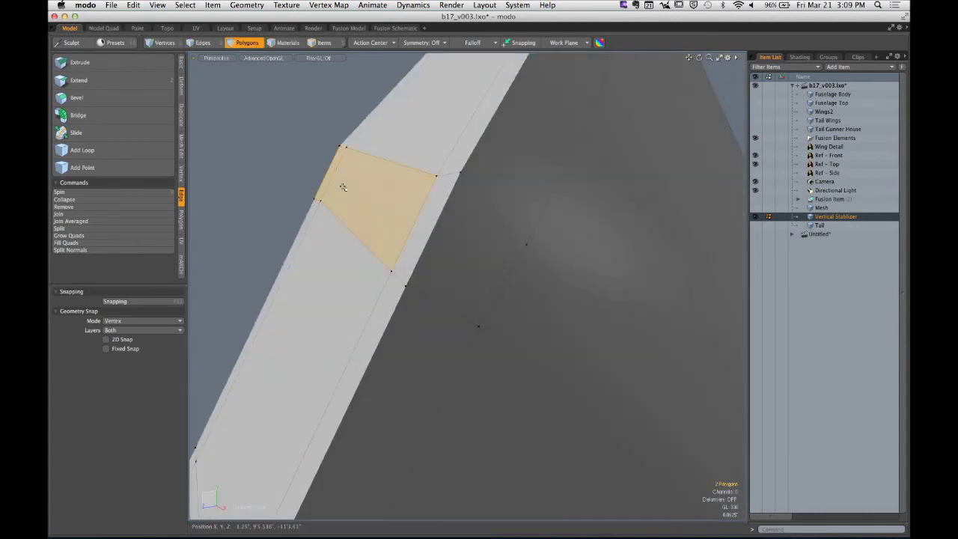
key("r")
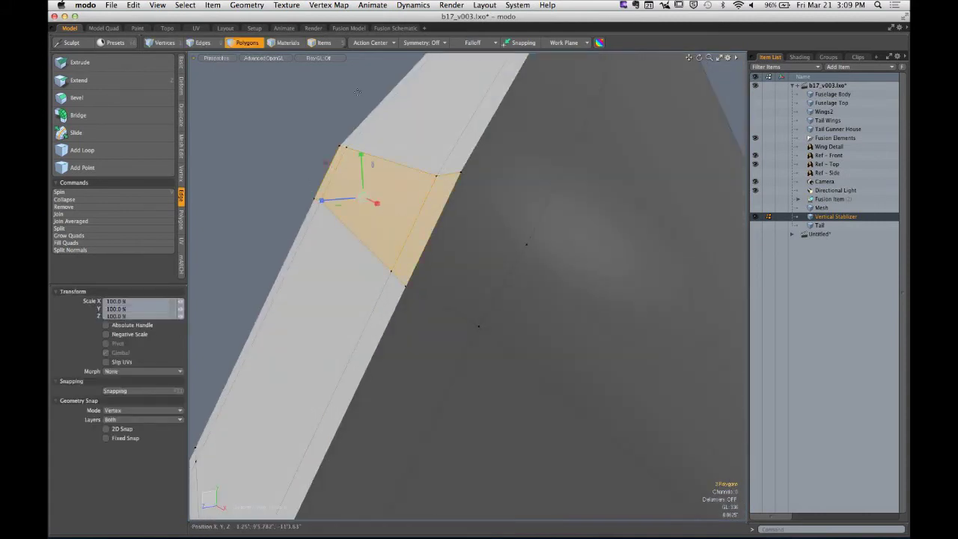
left_click(371, 42)
left_click(371, 58)
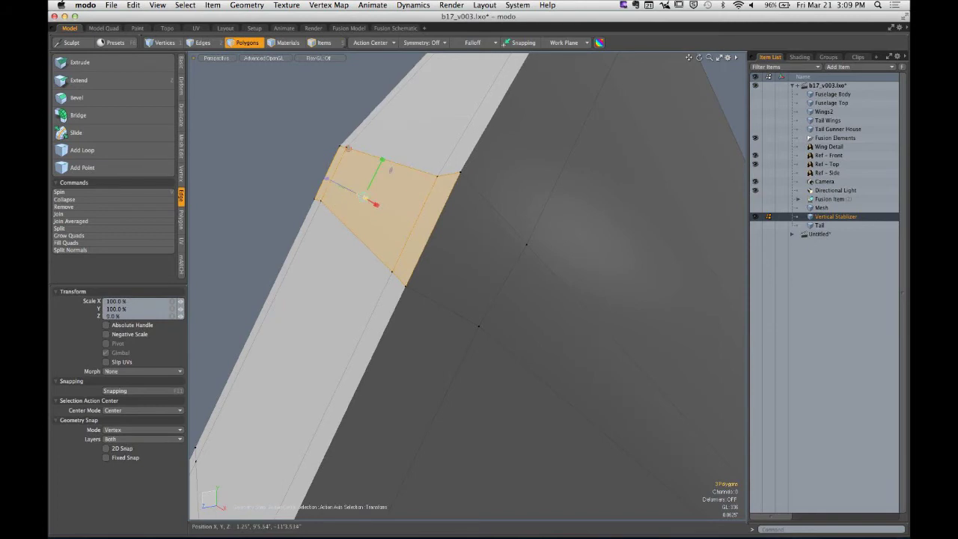
key("space")
Slice an edge from the inner corner vertex at the stabilizer's peak to the centerline edge at 8.5%
key("ctrl+space")
left_click_drag(588, 185, 584, 208, "ctrl+alt")
key("ctrl+space")
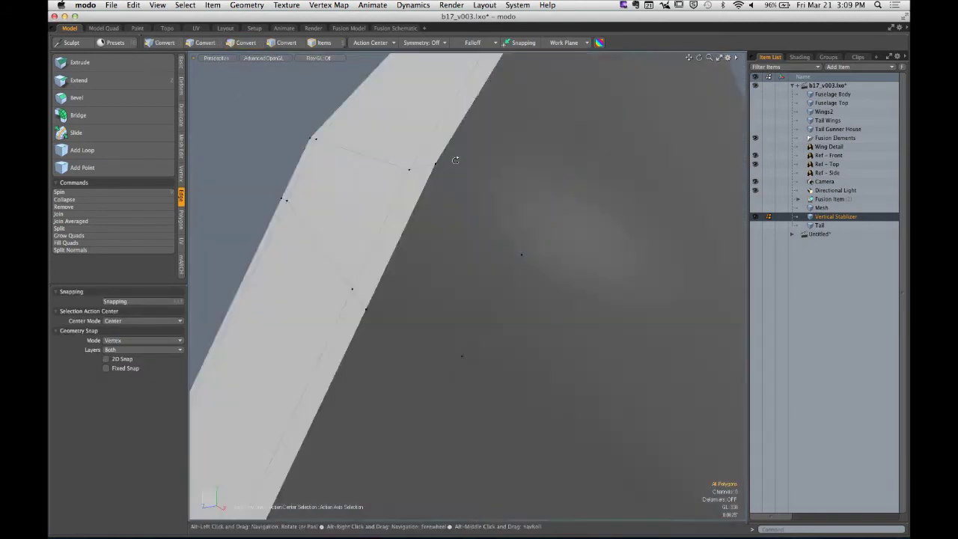
left_click_drag(455, 160, 545, 227, "ctrl+alt")
key("Tab")
left_click_drag(416, 127, 539, 319, "ctrl+alt")
key("c")
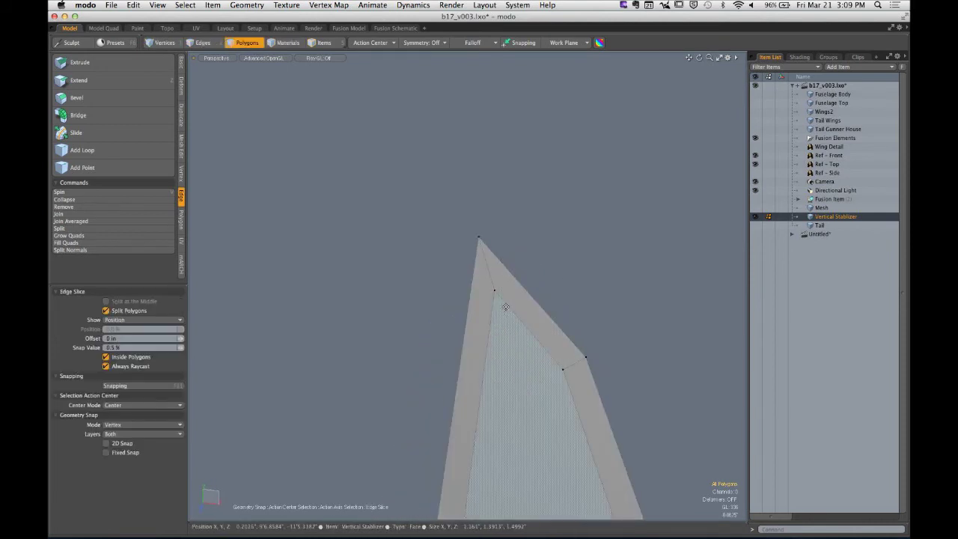
left_click(494, 291)
left_click(492, 290)
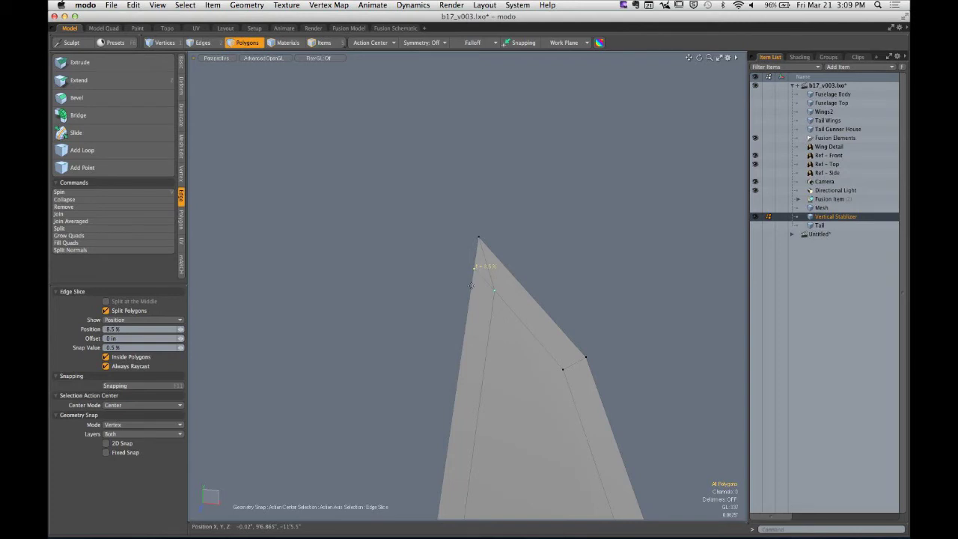
key("space")
Remove the diagonal edge running across the stabilizer's bottom end to the centerline corner
key("2")
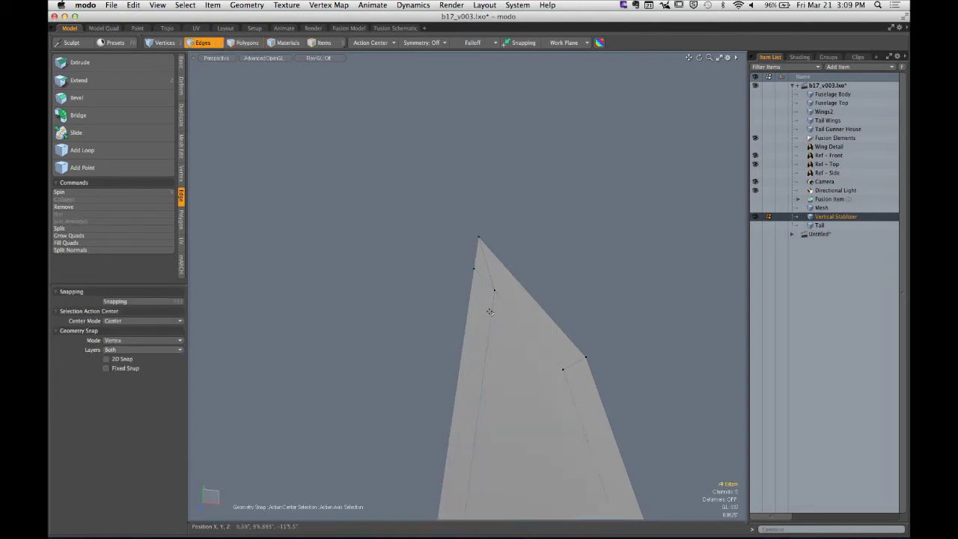
left_click_drag(492, 313, 649, 402, "ctrl+alt")
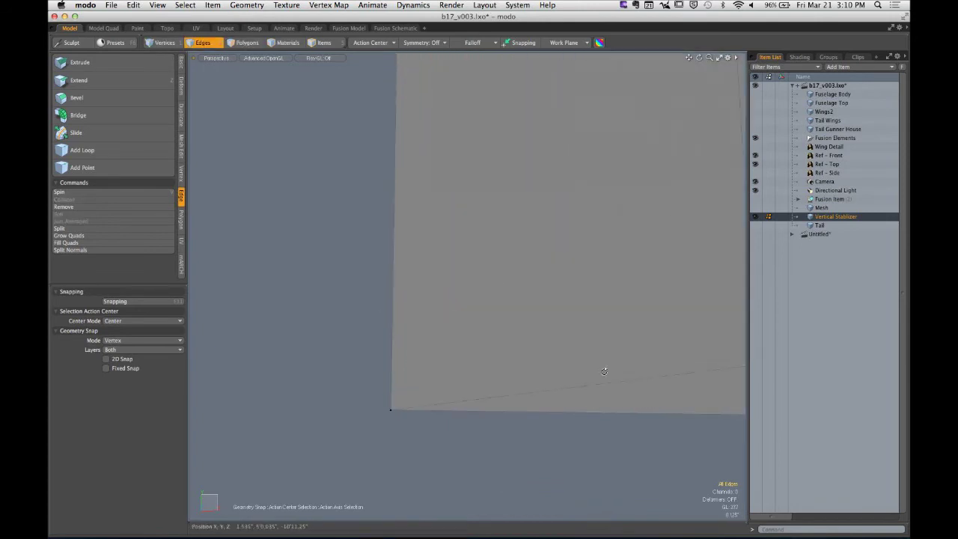
left_click_drag(604, 371, 537, 374, "ctrl+alt")
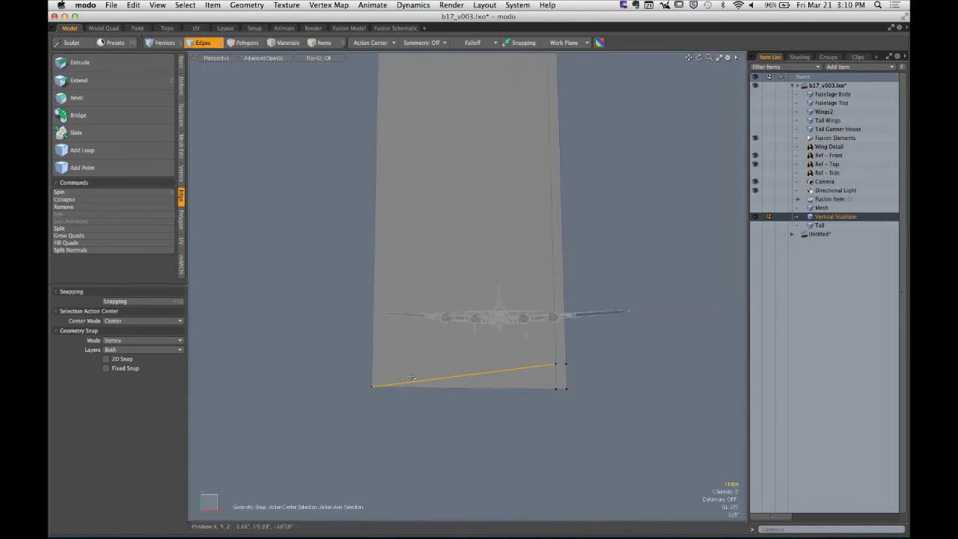
key("Delete")
key("super+z")
left_click(75, 206)
left_click(586, 155)
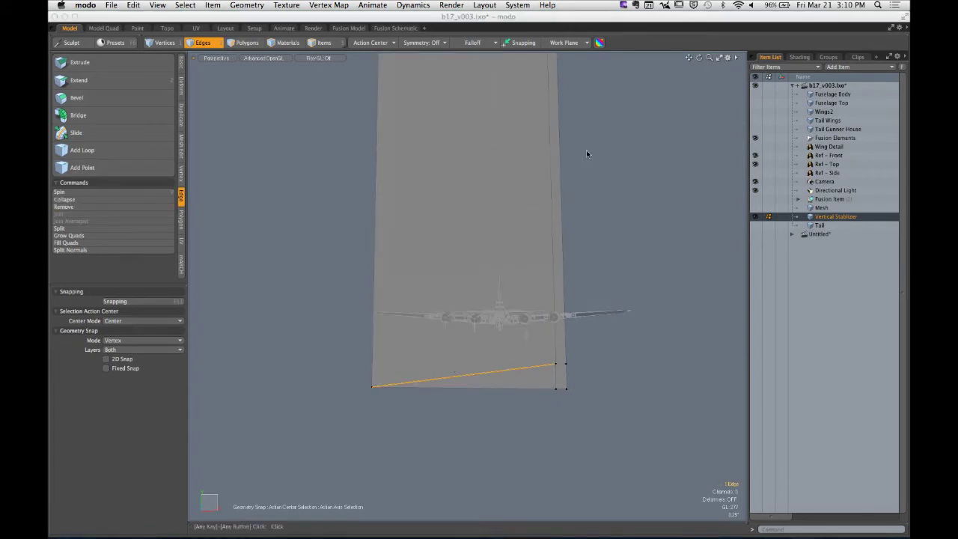
left_click(587, 153)
In the front view, slice a nearly level edge from the bottom inner vertex to the centerline edge at 97.5%
key("alt+c")
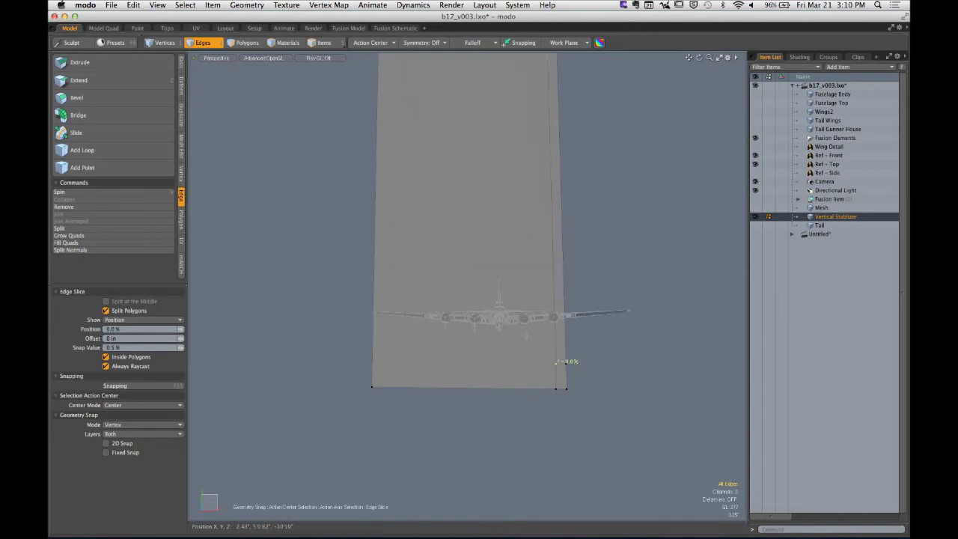
key("ctrl+space")
left_click(591, 400)
left_click_drag(565, 385, 595, 357, "alt")
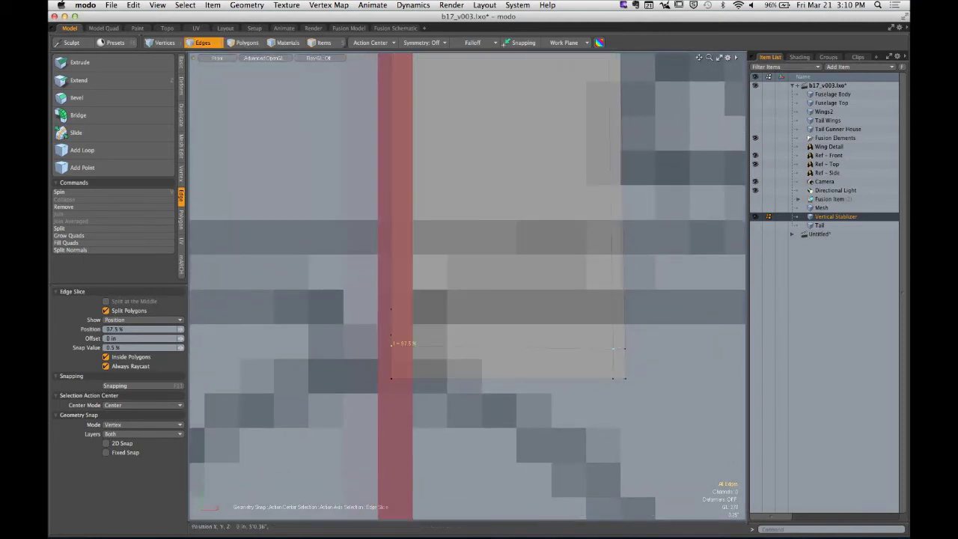
key("space")
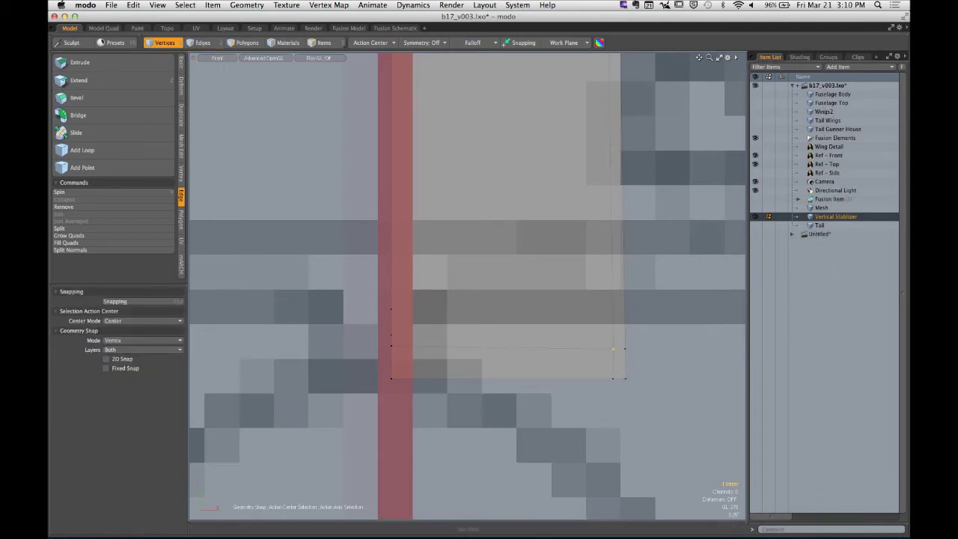
Switch the workspace to the Fusion Model layout
left_click(518, 5)
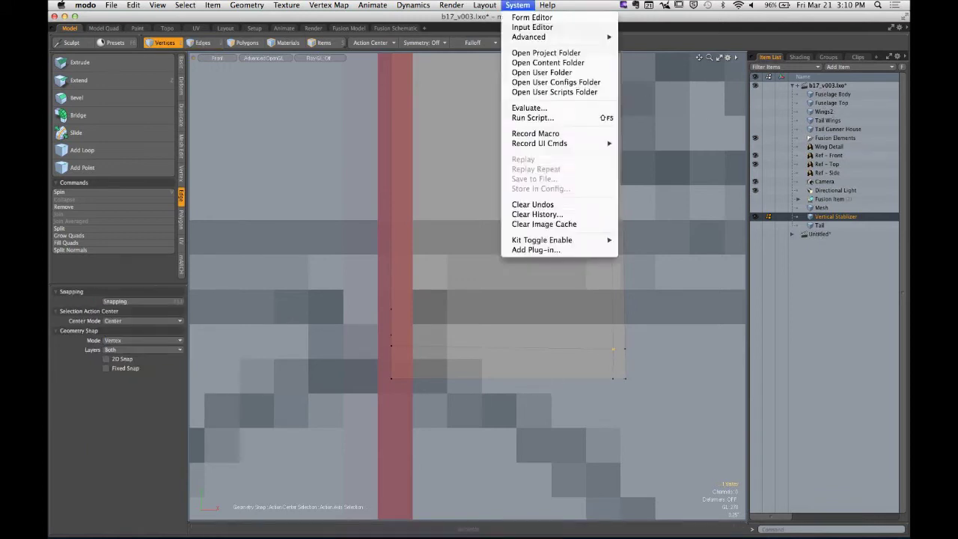
mouse_move(484, 6)
mouse_move(490, 37)
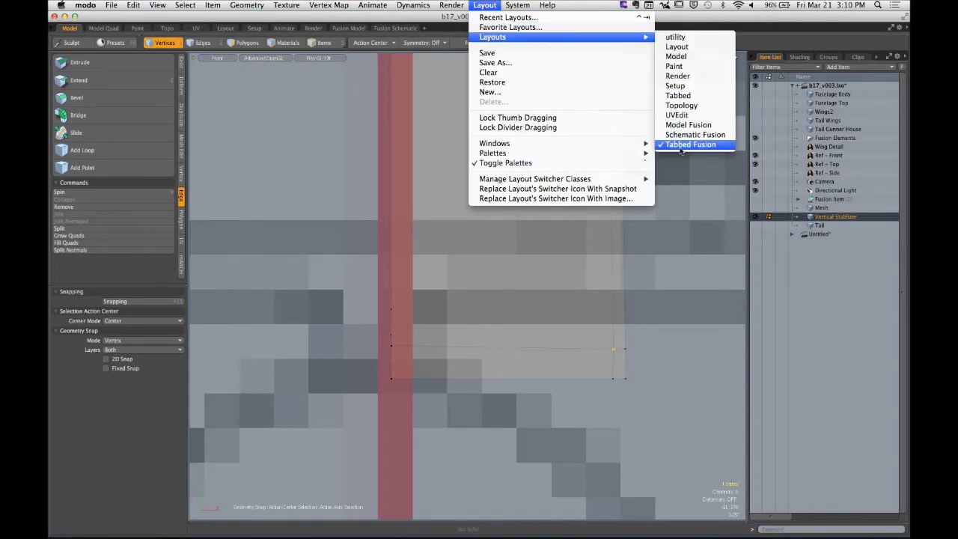
left_click(525, 84)
left_click(588, 144)
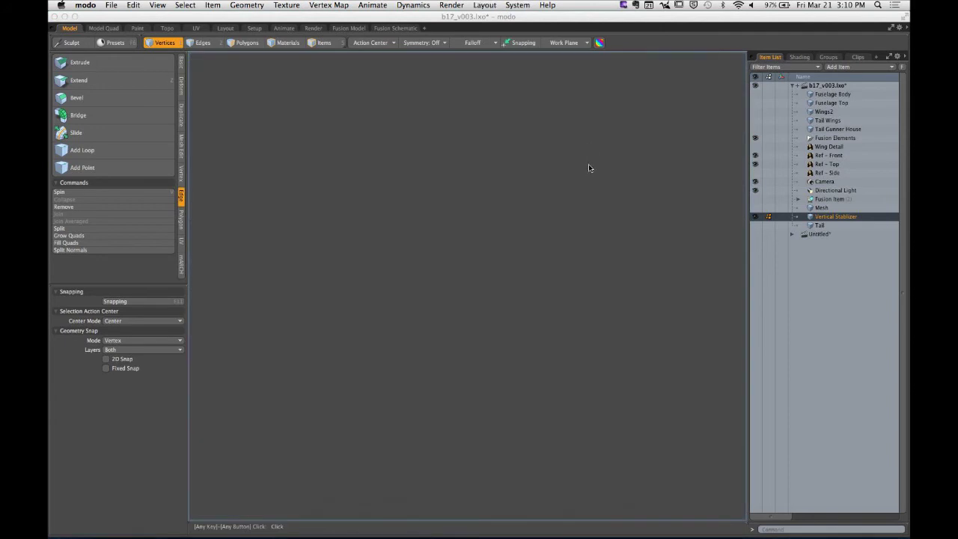
Set the viewport's GL Background to None and turn off Show Work Plane
key("o")
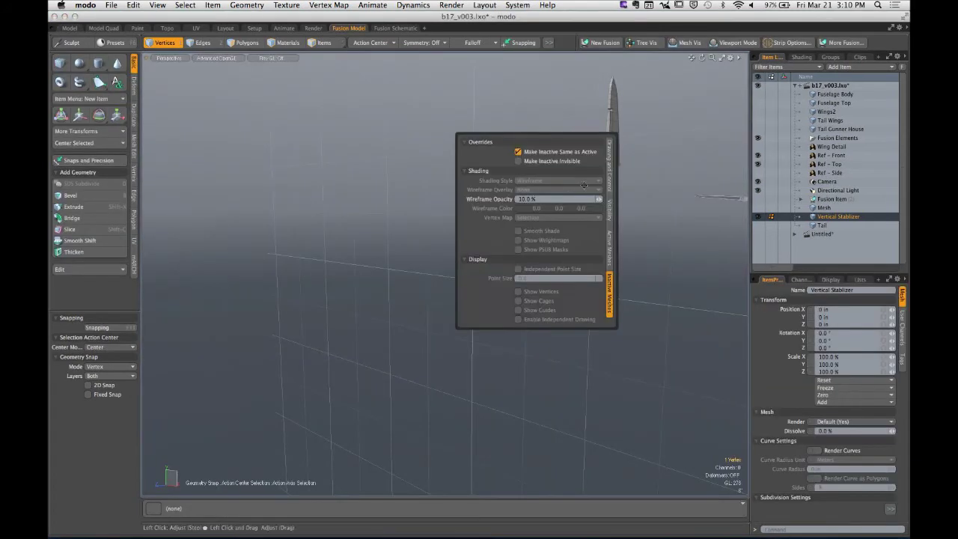
left_click(611, 209)
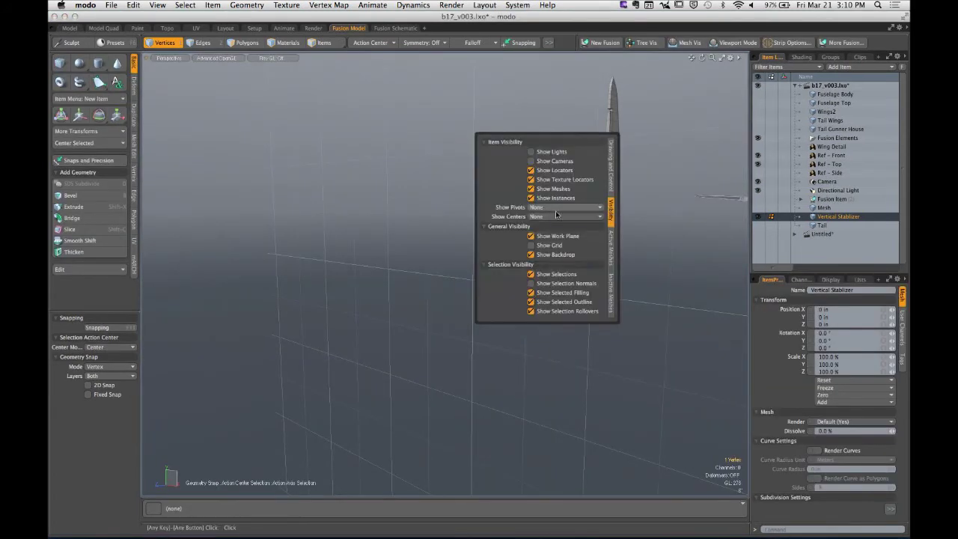
left_click(610, 189)
left_click(512, 224)
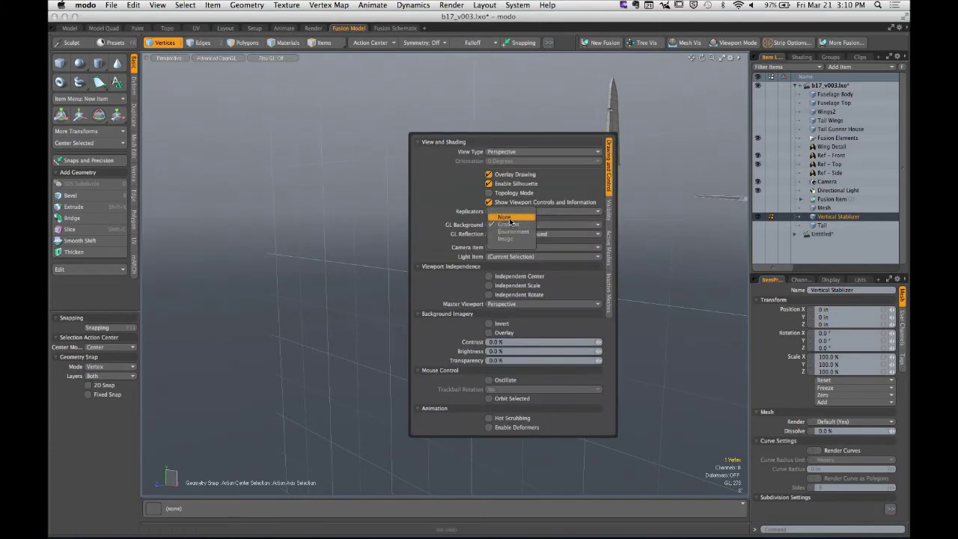
left_click(509, 234)
left_click(610, 216)
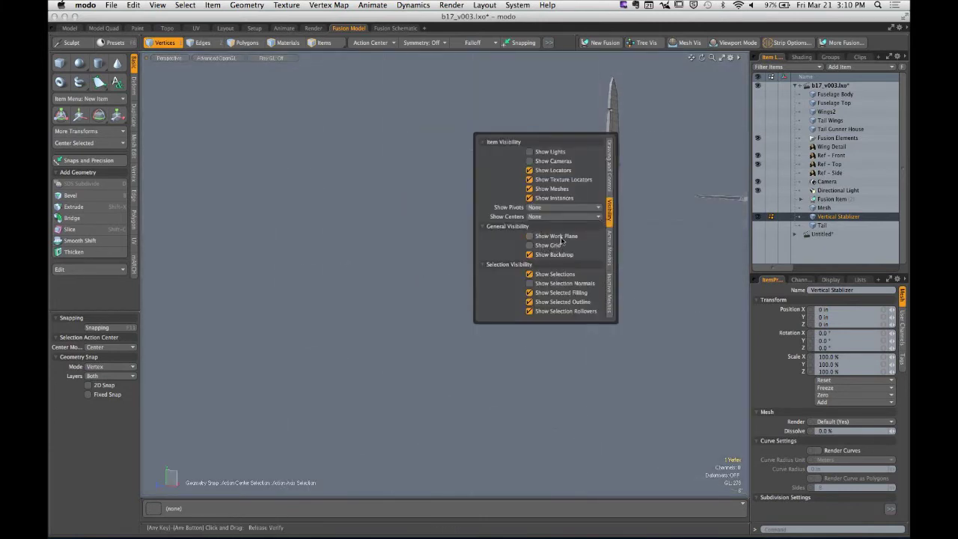
left_click(651, 214)
Frame the stabilizer's bottom end in the front view, and copy the Y position of the new slice's inner vertex
left_click_drag(617, 150, 595, 220, "alt+shift")
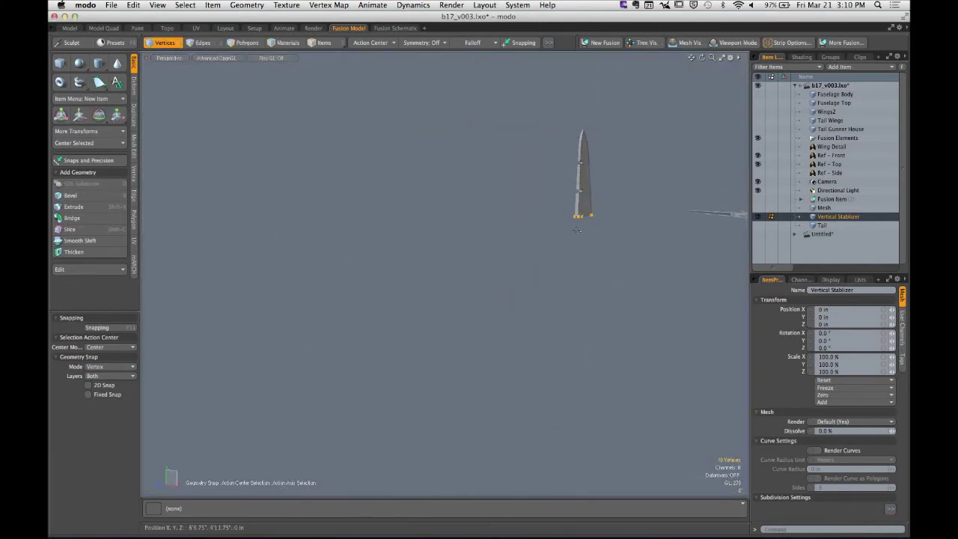
key("shift+a")
key("KP_2")
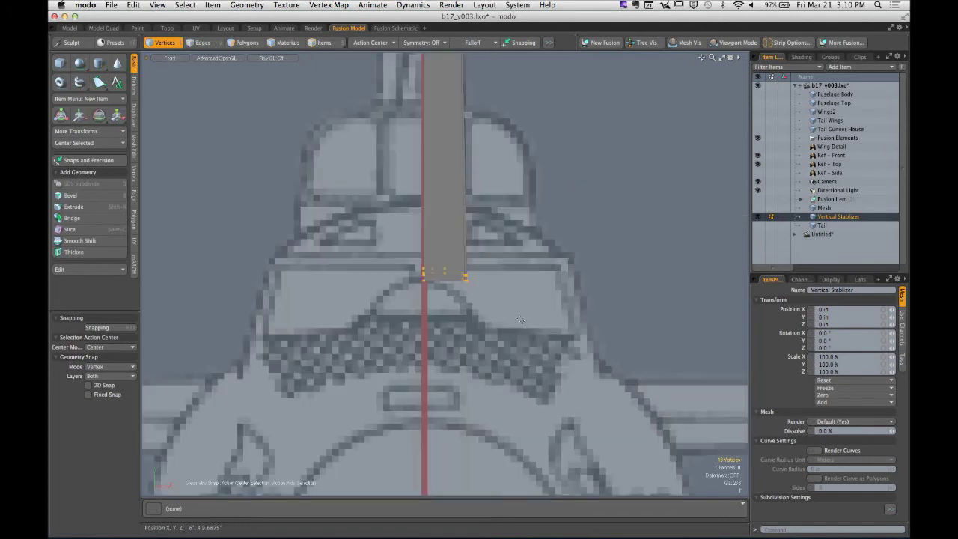
left_click_drag(427, 269, 495, 270, "ctrl+alt")
left_click(541, 342)
left_click_drag(428, 300, 475, 301, "ctrl+alt")
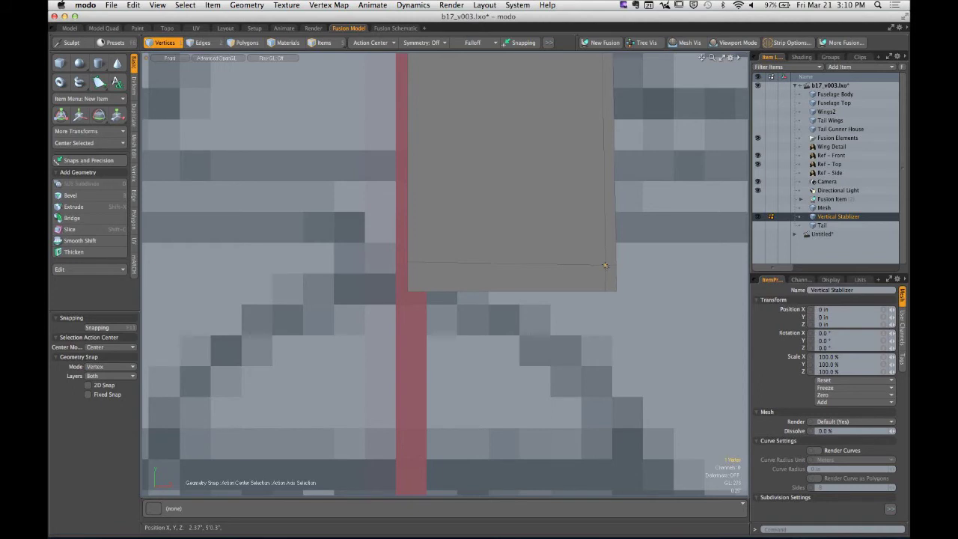
left_click(868, 280)
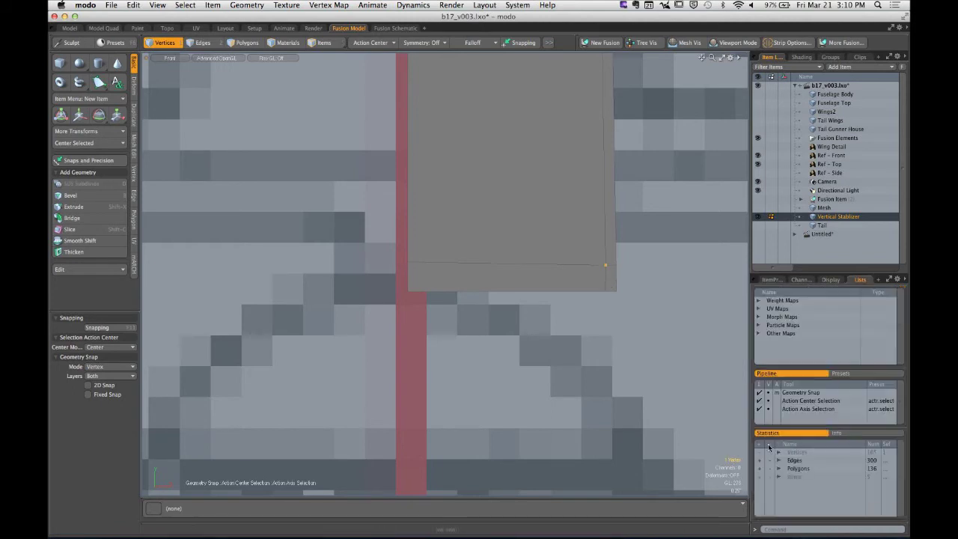
left_click(842, 434)
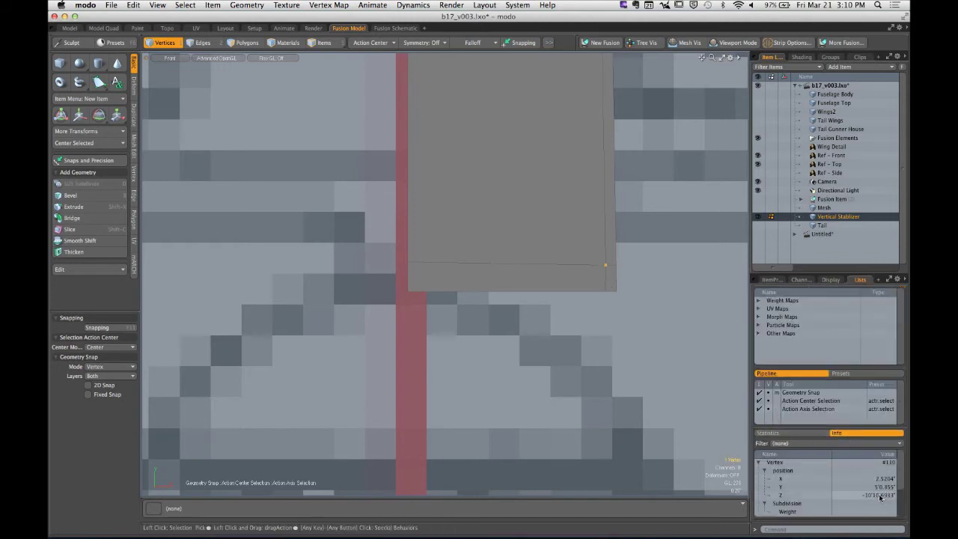
key("Return")
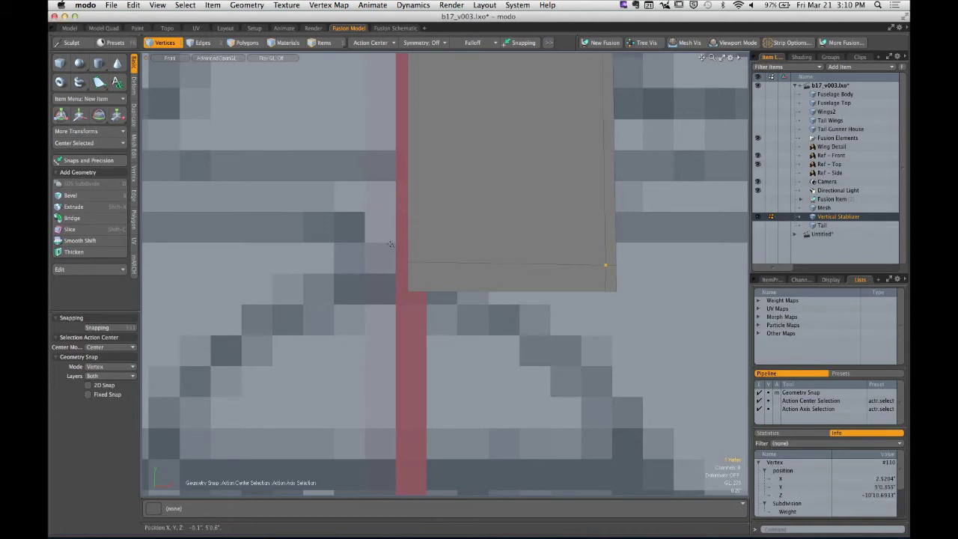
Set the Y position of the bottom slice's centerline vertex to 5'0.355"
left_click(408, 261)
left_click(134, 173)
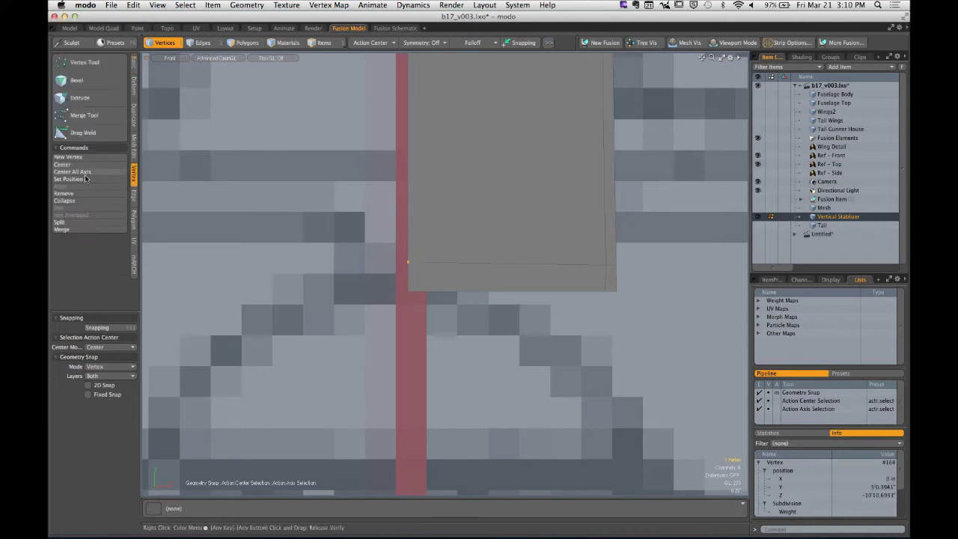
left_click(85, 177)
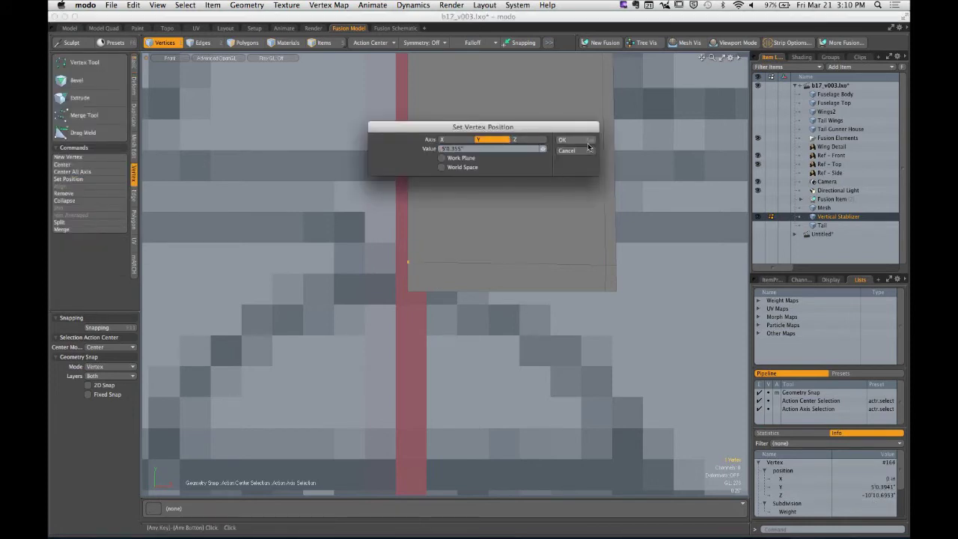
left_click(588, 141)
left_click(532, 235)
Return to Perspective and toggle subdivision to examine how the stabilizer's notches and edges smooth
scroll(533, 235, "down", 3)
key("ctrl+space")
left_click(572, 199)
left_click_drag(571, 211, 467, 280, "ctrl+alt")
key("Tab")
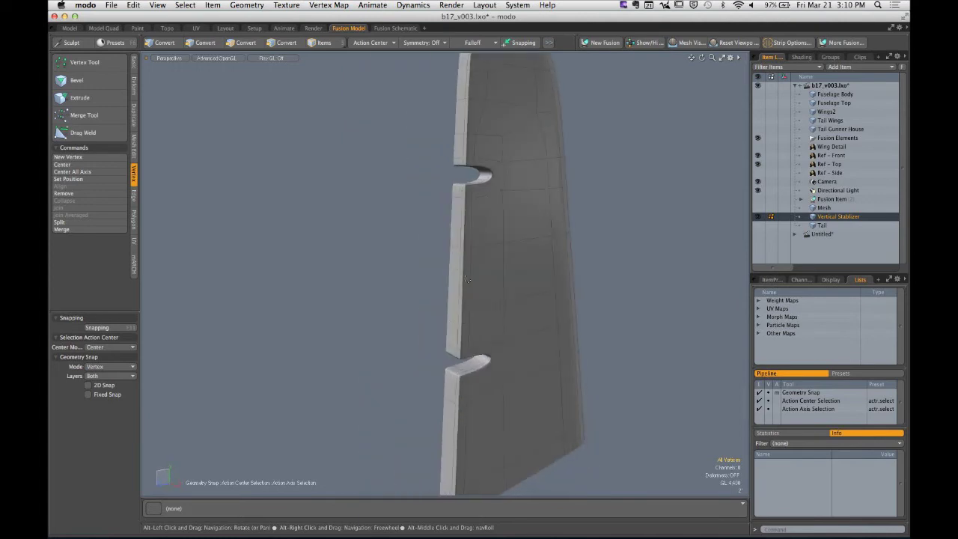
key("Tab")
key("Tab")
key("Tab")
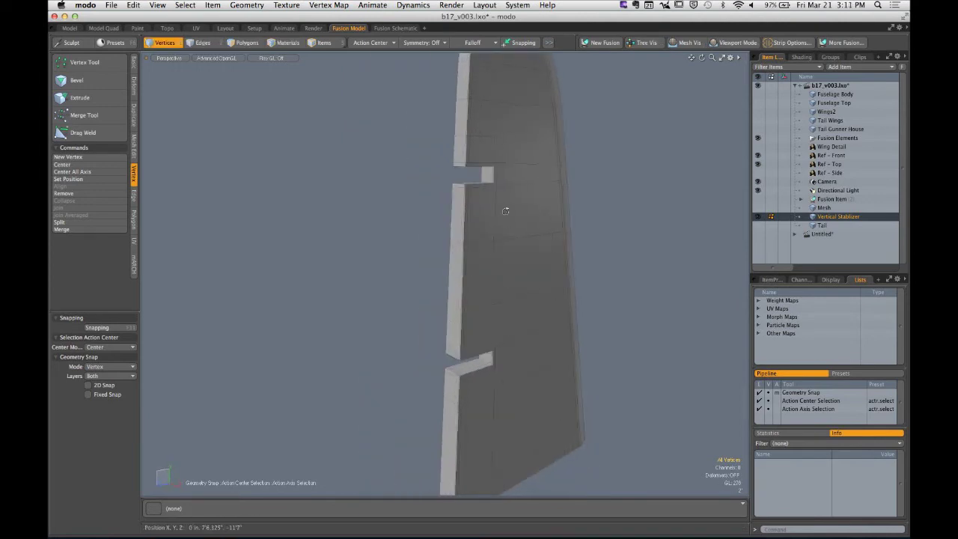
Try a Loop Slice from the polygons along the upper notch's top edge, using Free mode with a count of 1
left_click_drag(504, 210, 524, 300, "alt+shift")
left_click_drag(524, 299, 464, 300, "alt")
key("3")
key("alt+c")
left_click_drag(494, 108, 392, 333, "alt+shift")
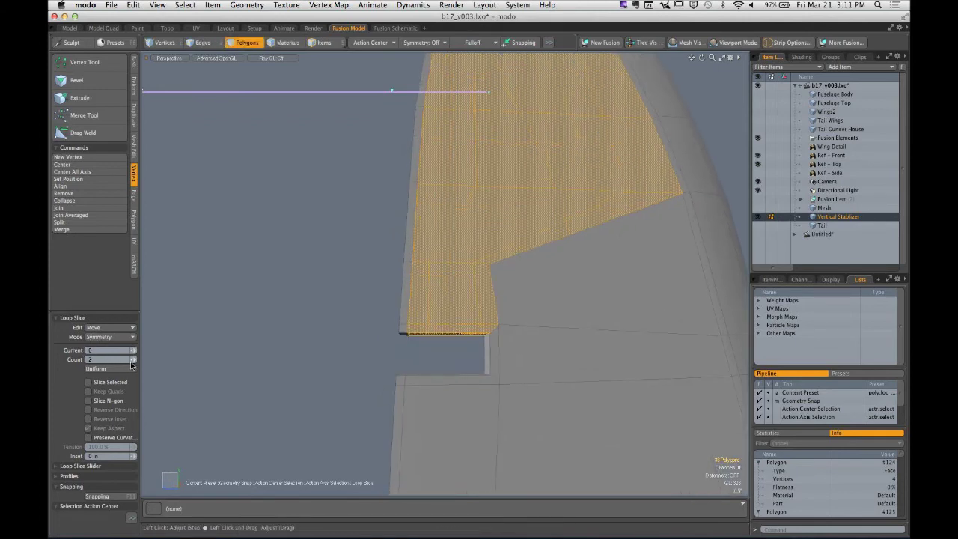
left_click(117, 321)
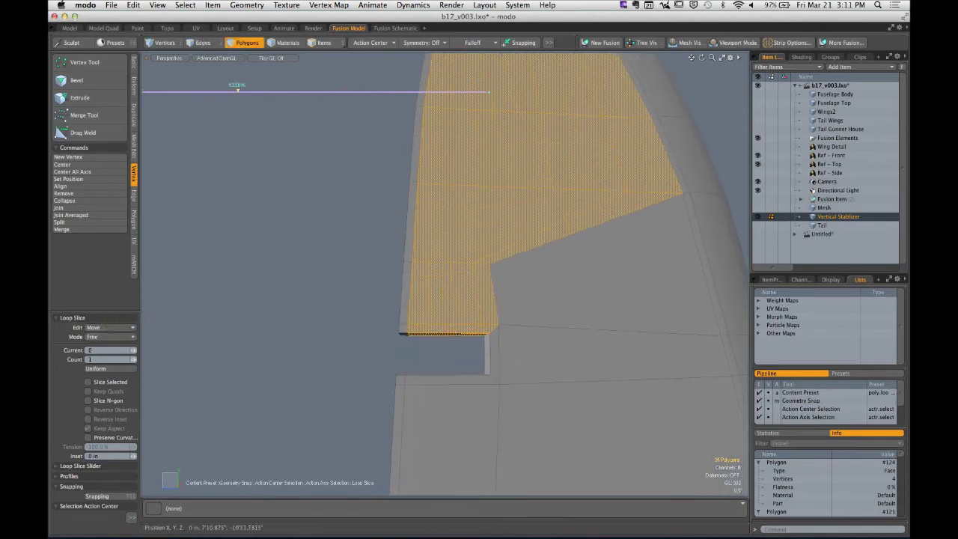
mouse_move(599, 338)
left_mouse_down("ctrl+alt")
mouse_move(447, 340)
mouse_move(454, 264)
mouse_move(464, 313)
mouse_move(422, 310)
left_mouse_up("ctrl+alt")
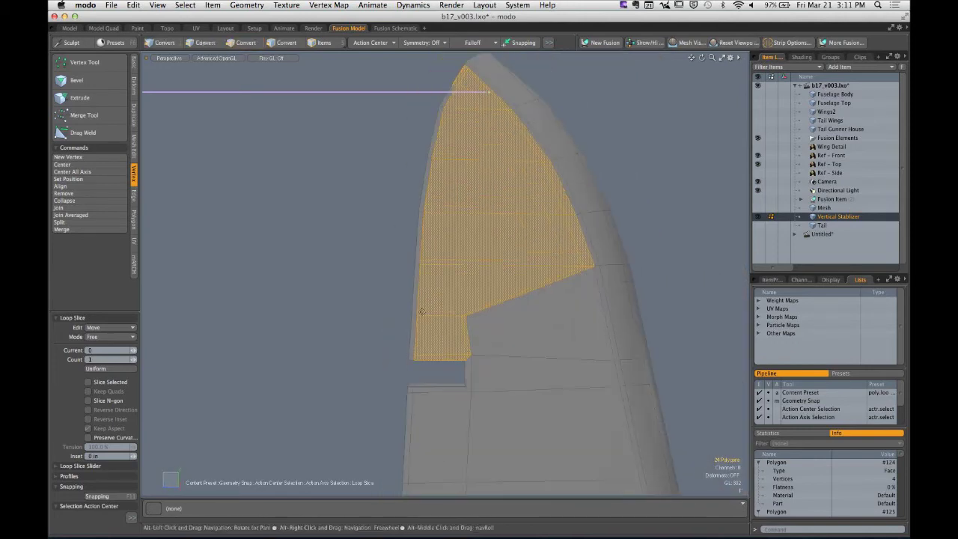
key("Escape")
key("Escape")
key("super+z")
key("super+z")
key("super+z")
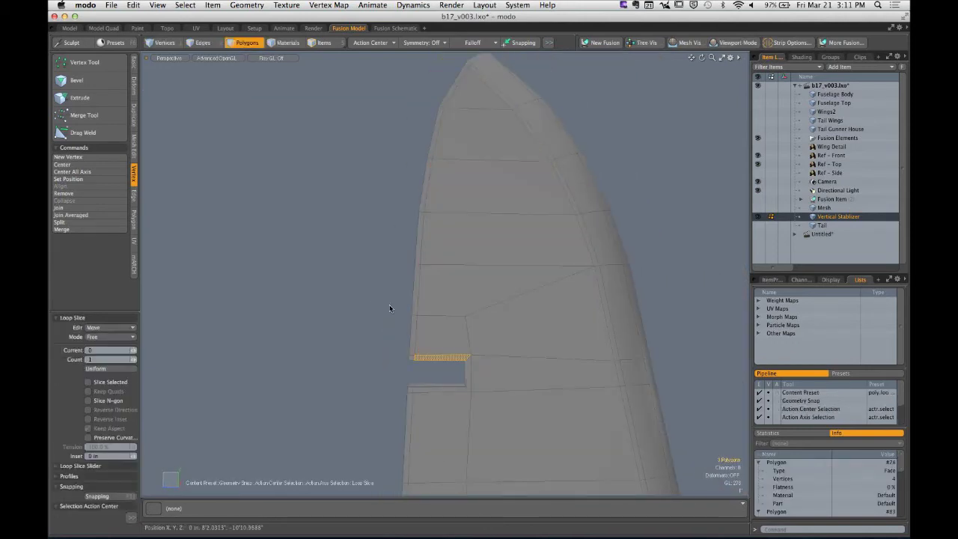
Try a Loop Slice through the polygons along the upper notch's top and inner sides with the Tail layer shown
key("Escape")
key("Escape")
left_click_drag(453, 372, 484, 301, "ctrl+alt")
key("Escape")
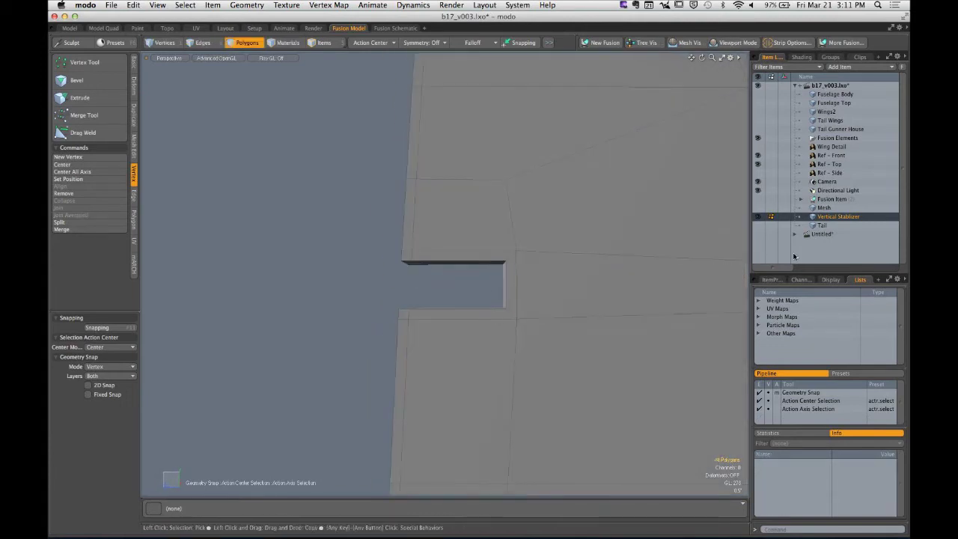
left_click(757, 226)
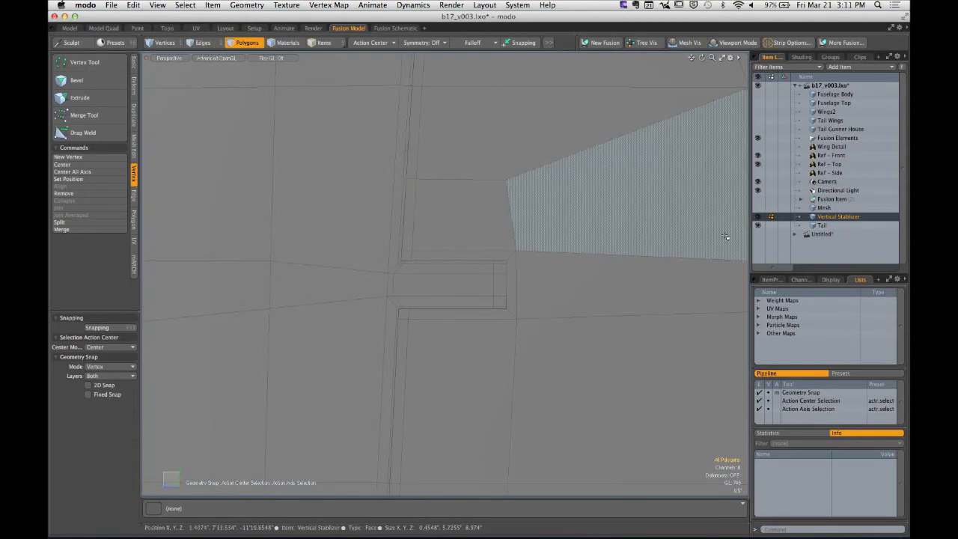
left_click_drag(507, 257, 512, 263)
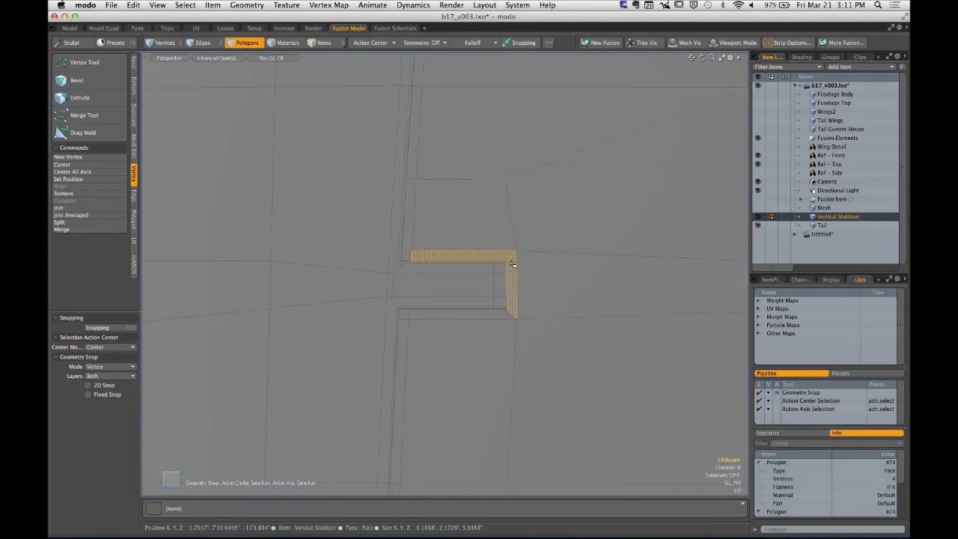
key("alt+c")
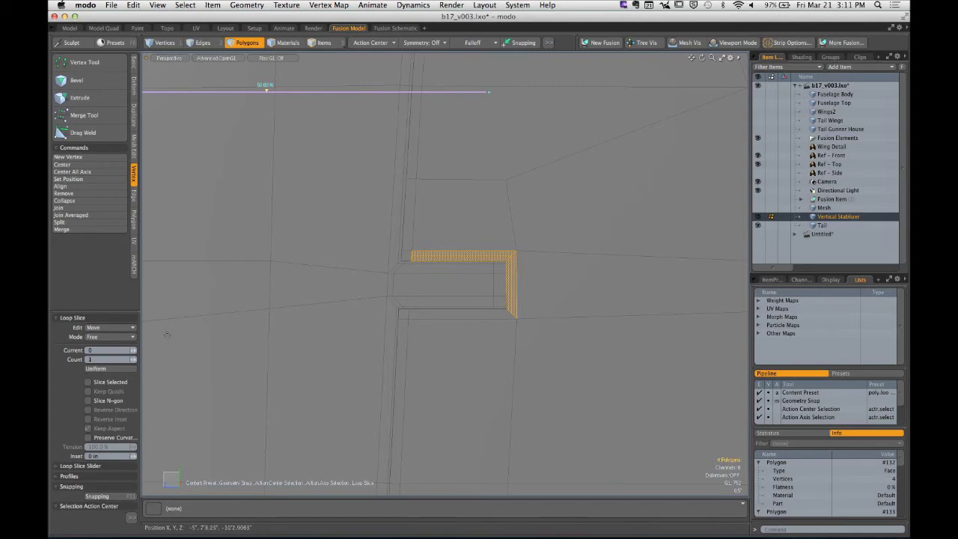
key("super+z")
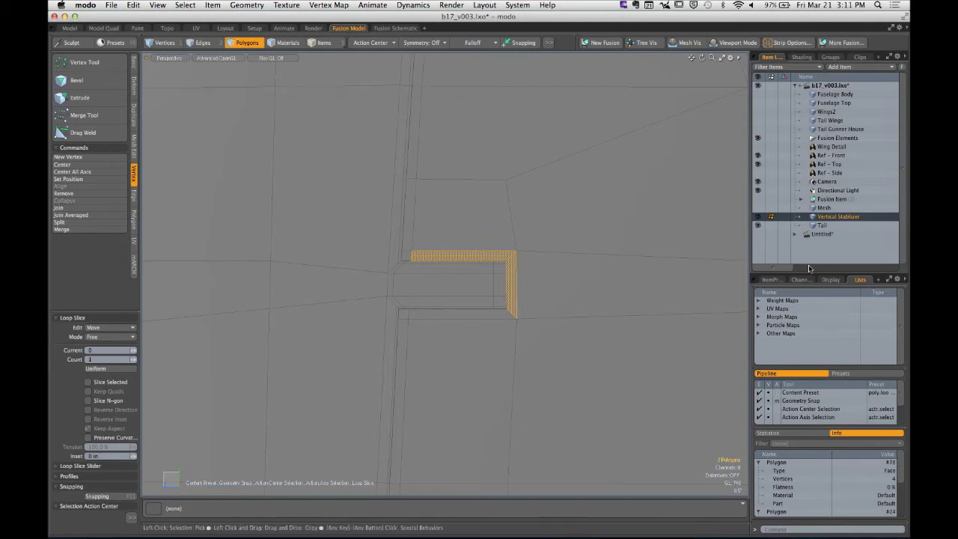
left_click(757, 226)
left_click_drag(547, 241, 503, 271, "alt")
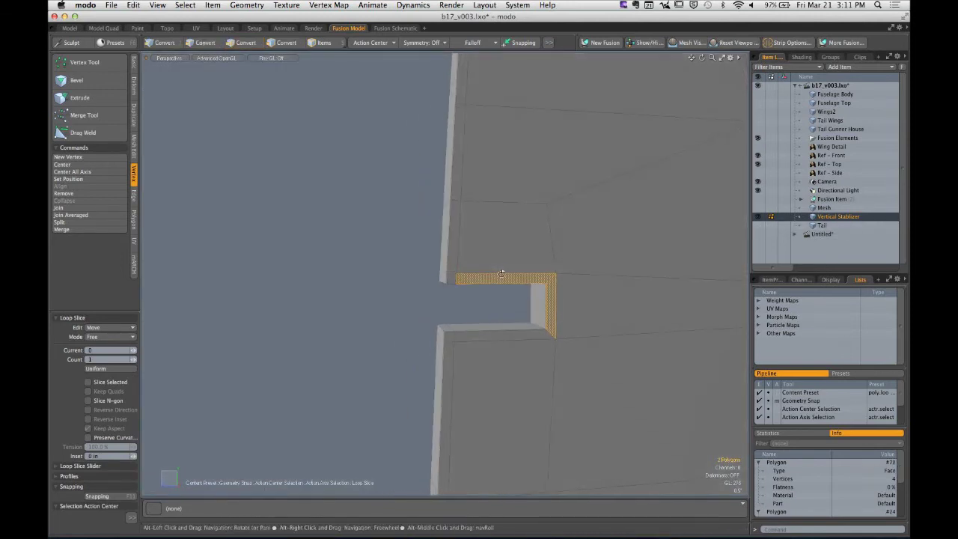
left_click(453, 301)
key("Escape")
key("Escape")
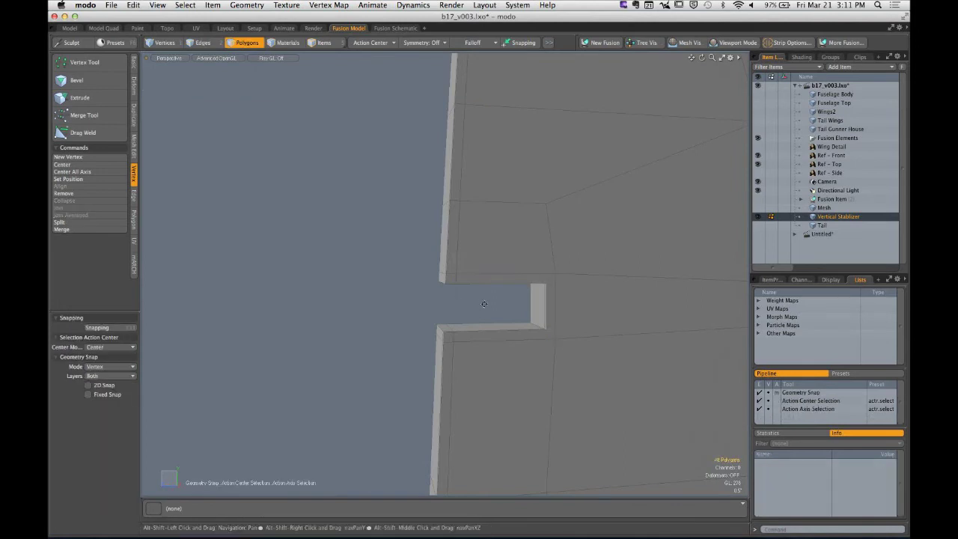
Edge Slice diagonally between the inset vertex and the outer corner above the upper notch's opening
left_click_drag(448, 295, 488, 295, "ctrl+alt")
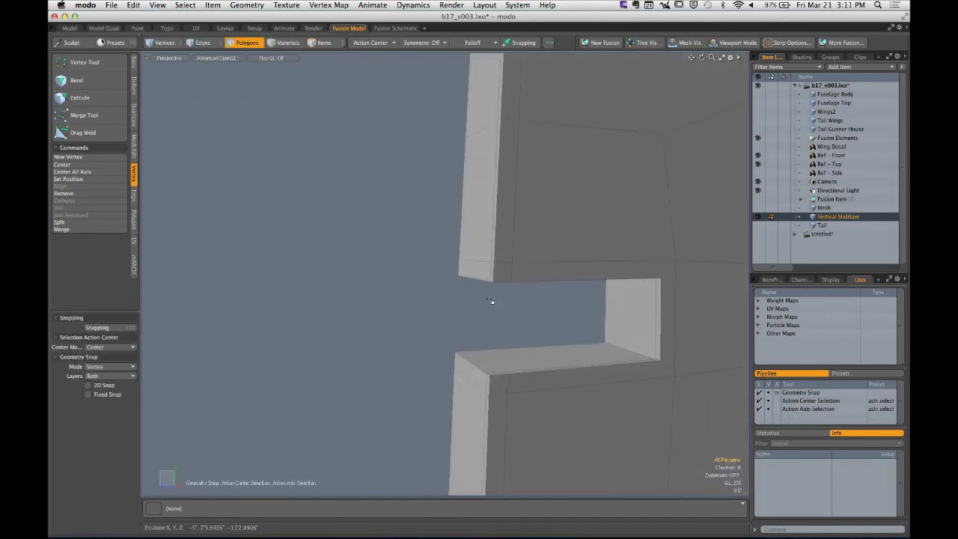
key("alt+c")
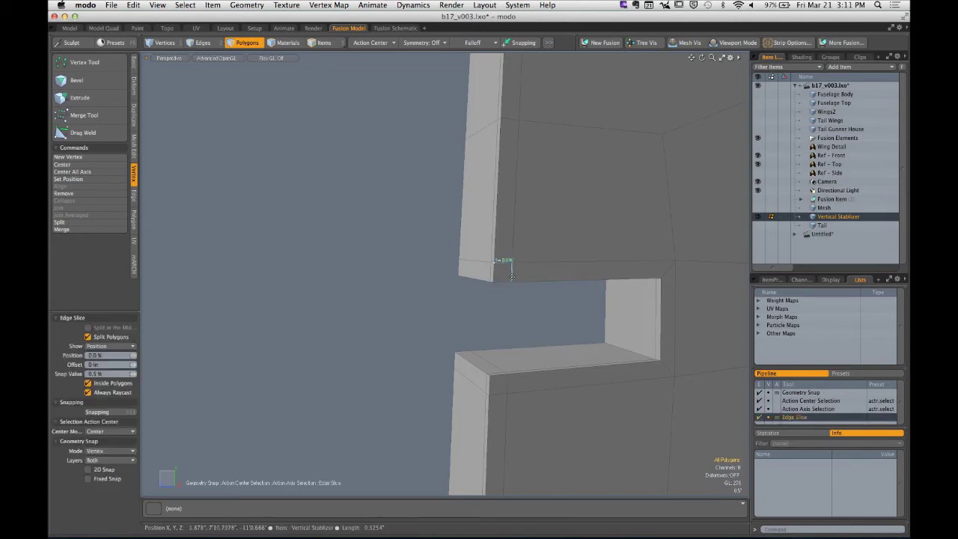
left_click(510, 279)
left_click_drag(512, 280, 493, 297, "alt")
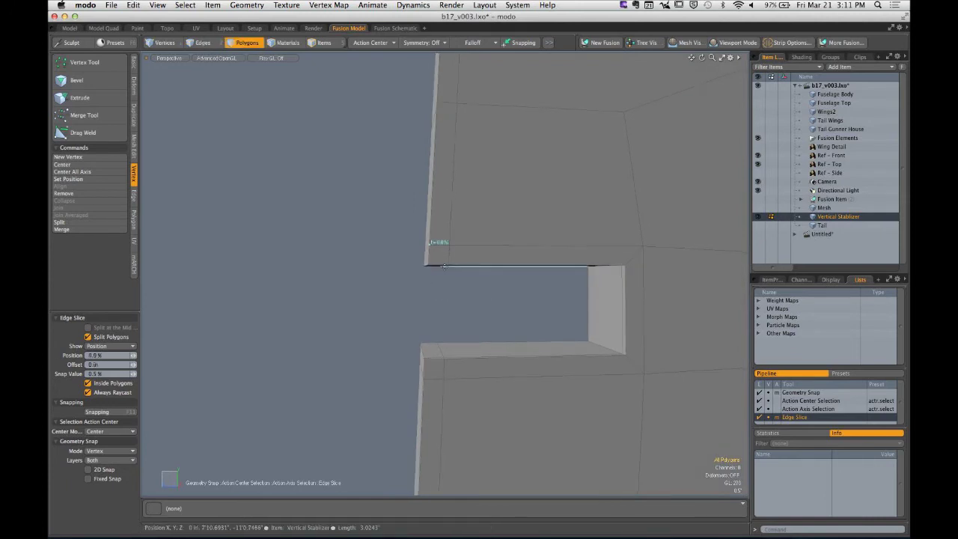
key("q")
key("c")
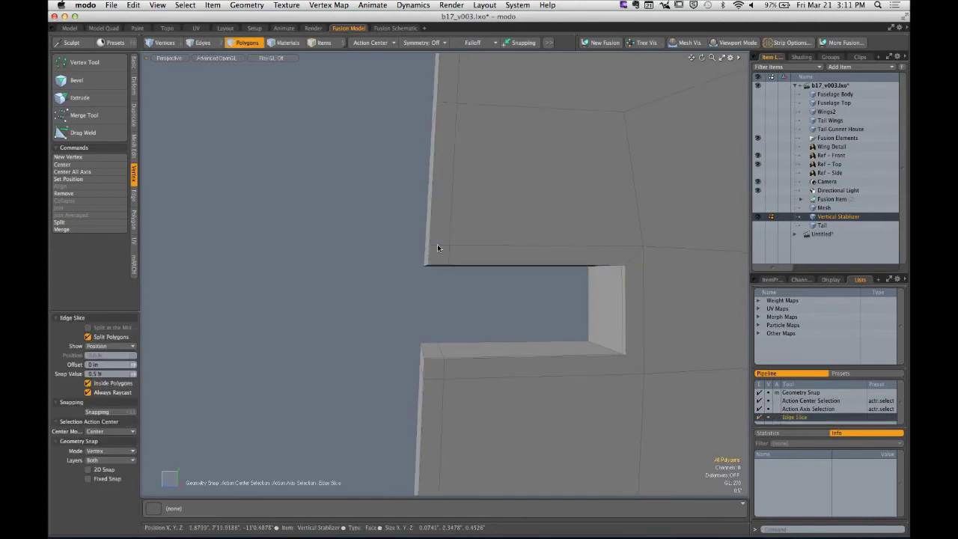
left_click(437, 248)
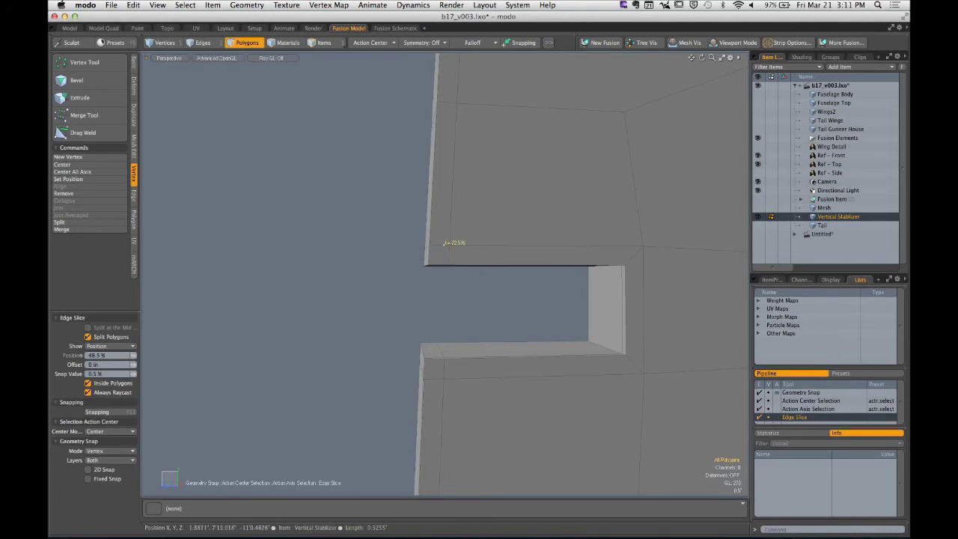
key("space")
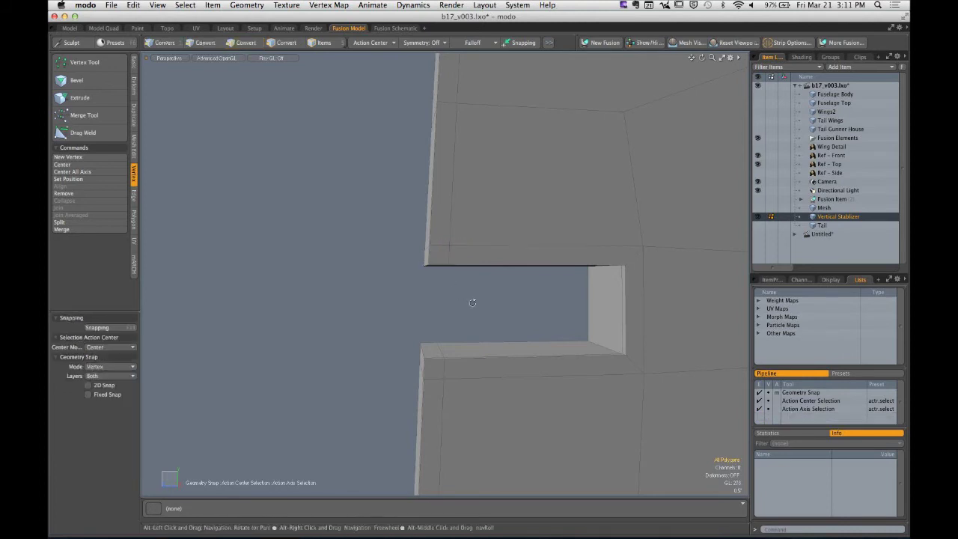
Edge Slice diagonally between the outer corner and the inset vertex below the upper notch's opening
mouse_move(471, 300)
left_mouse_down("alt")
mouse_move(449, 325)
mouse_move(454, 315)
mouse_move(449, 324)
mouse_move(467, 332)
mouse_move(498, 325)
mouse_move(459, 323)
mouse_move(472, 317)
mouse_move(519, 321)
left_mouse_up("alt")
key("Tab")
key("Tab")
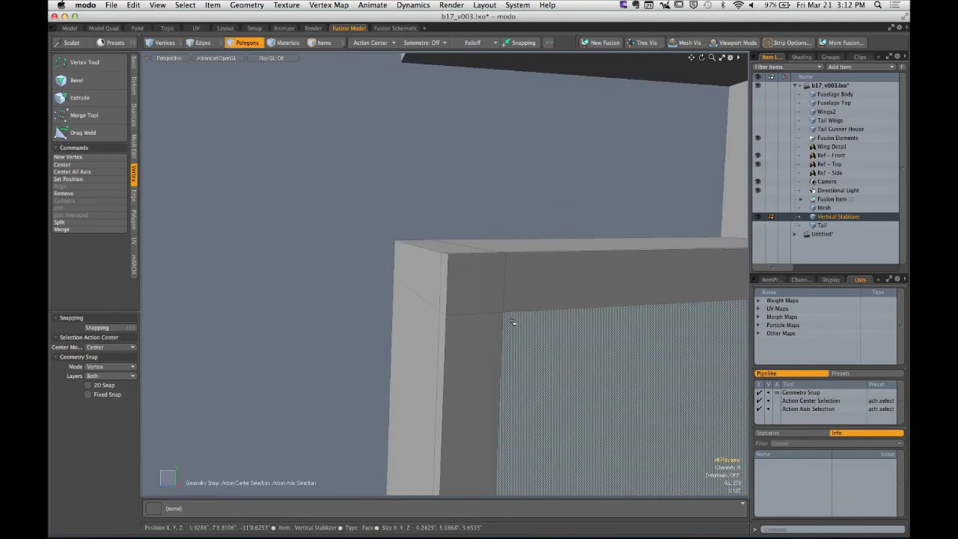
key("c")
left_click_drag(477, 271, 480, 298, "alt")
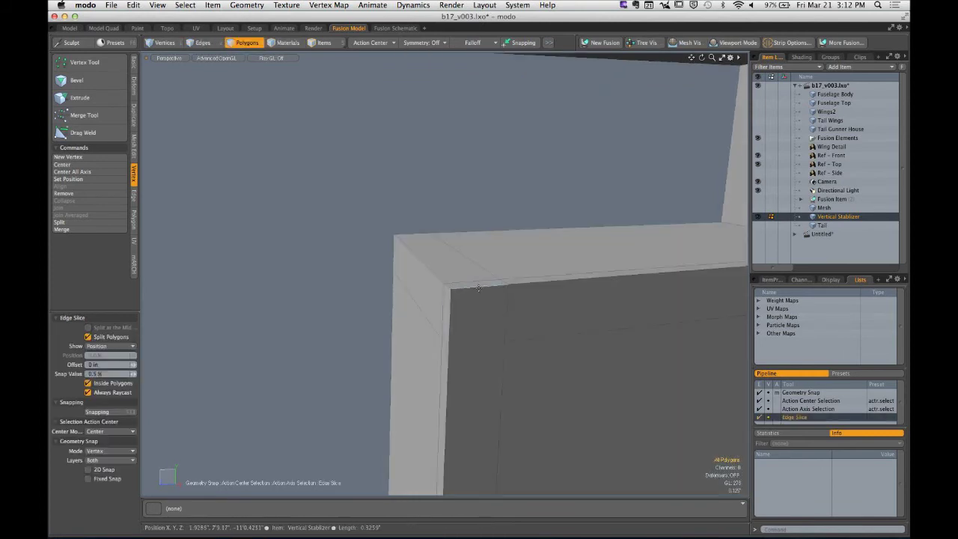
left_click(505, 342)
Edge Slice diagonally from the inset vertex to the outer corner above the lower notch's opening
left_click_drag(520, 340, 458, 370, "ctrl+alt")
left_click_drag(541, 382, 475, 124, "alt+shift")
left_click_drag(423, 323, 488, 337, "ctrl+alt")
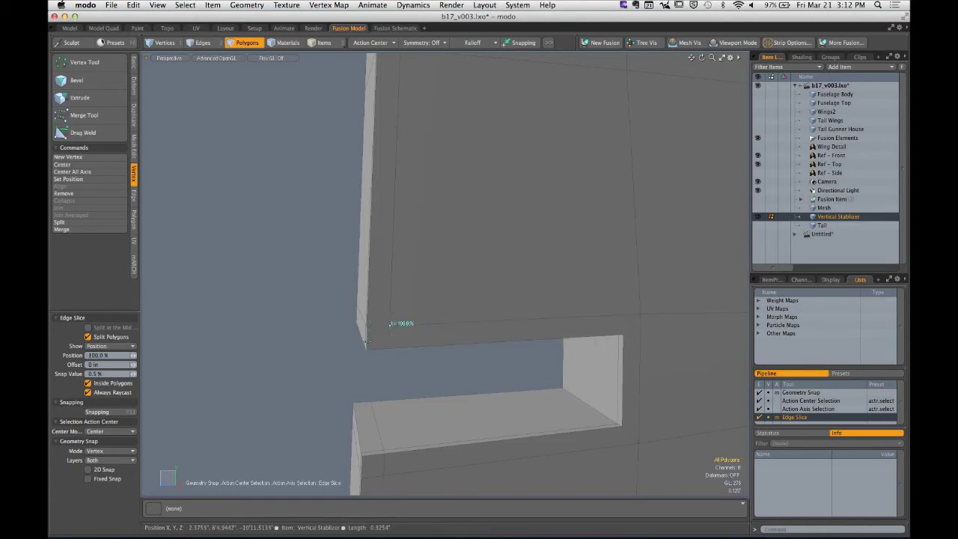
key("space")
Cut a matching diagonal edge at the outer corner below the lower notch's opening
left_click_drag(417, 384, 405, 361, "alt")
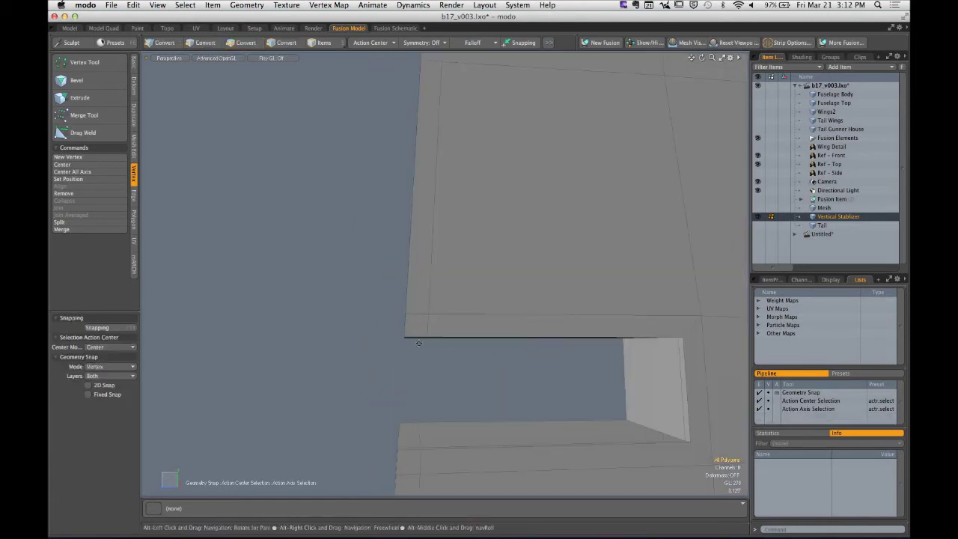
left_click_drag(417, 441, 336, 310, "alt+shift")
key("alt+c")
key("space")
scroll(439, 344, "down", 10)
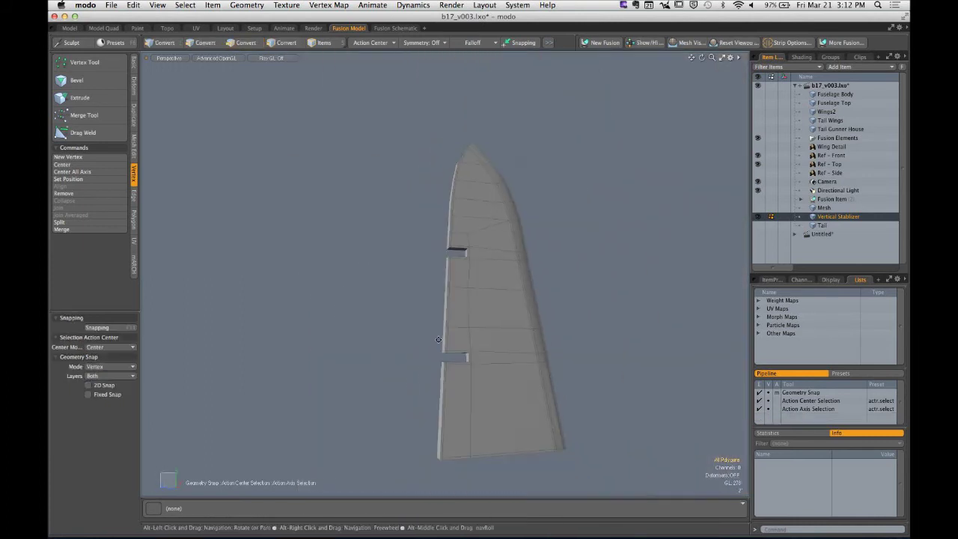
Remove the short vertical edge at the lower notch's bottom outer corner, along with its continuation across the notch floor
left_click_drag(439, 339, 442, 273, "alt+shift")
scroll(472, 294, "up", 9)
left_click_drag(511, 303, 467, 310, "alt")
scroll(471, 293, "up", 3)
key("3")
key("2")
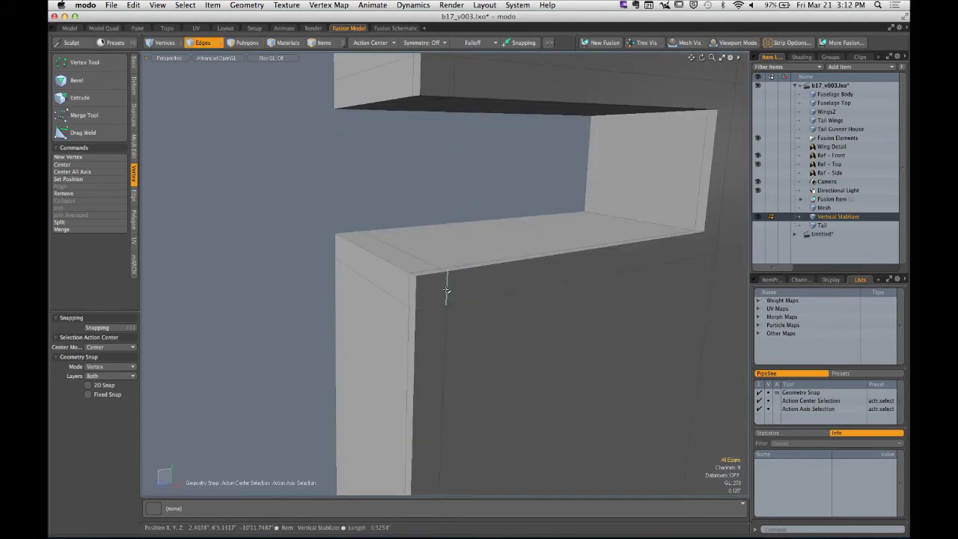
left_click_drag(445, 336, 462, 306, "alt")
left_click(451, 284)
key("BackSpace")
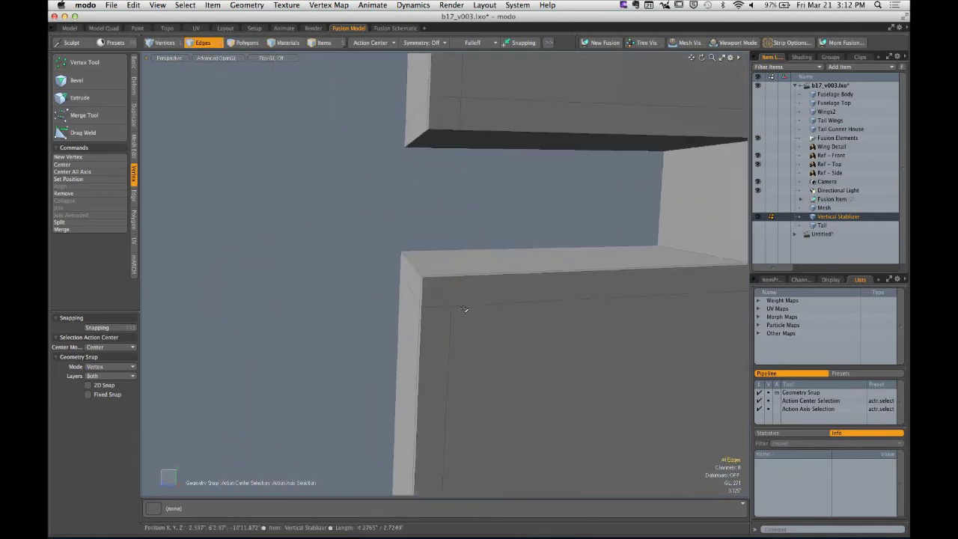
Select the vertical edge loop below the lower notch and examine how it runs through the corner diagonal and along the trailing edge
double_click(451, 319)
left_click_drag(480, 351, 398, 353, "ctrl+alt")
left_click_drag(474, 383, 382, 281, "alt+shift")
left_click_drag(420, 353, 427, 273, "alt+shift")
left_click_drag(438, 291, 537, 291, "ctrl+alt")
left_click_drag(506, 203, 472, 449, "alt+shift")
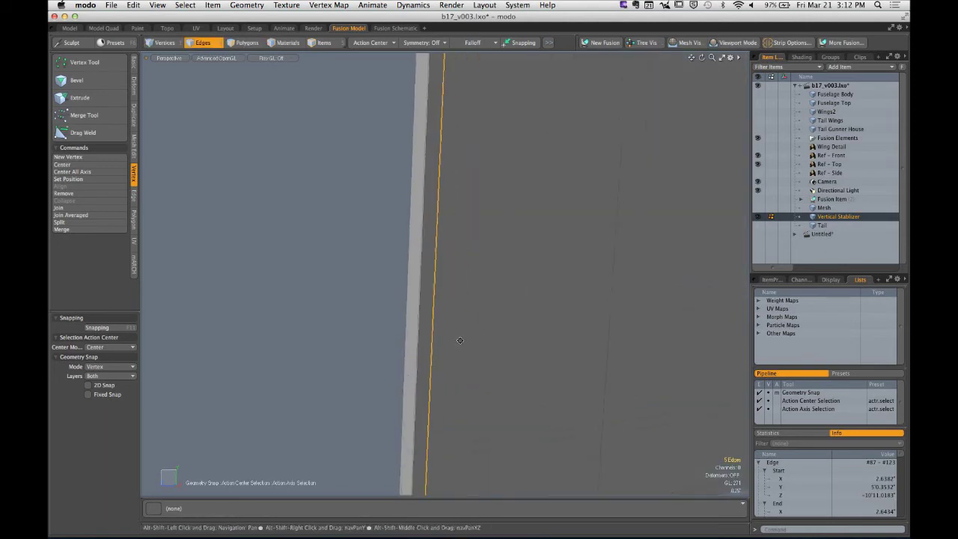
left_click_drag(447, 75, 442, 300, "alt+shift")
left_click_drag(445, 235, 498, 232, "ctrl+alt")
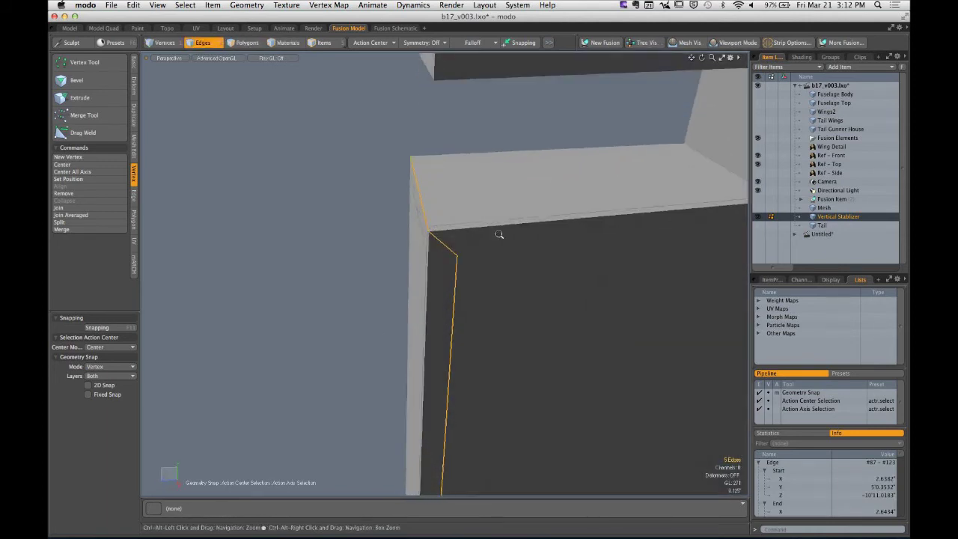
left_click_drag(468, 274, 487, 208, "alt")
key("Escape")
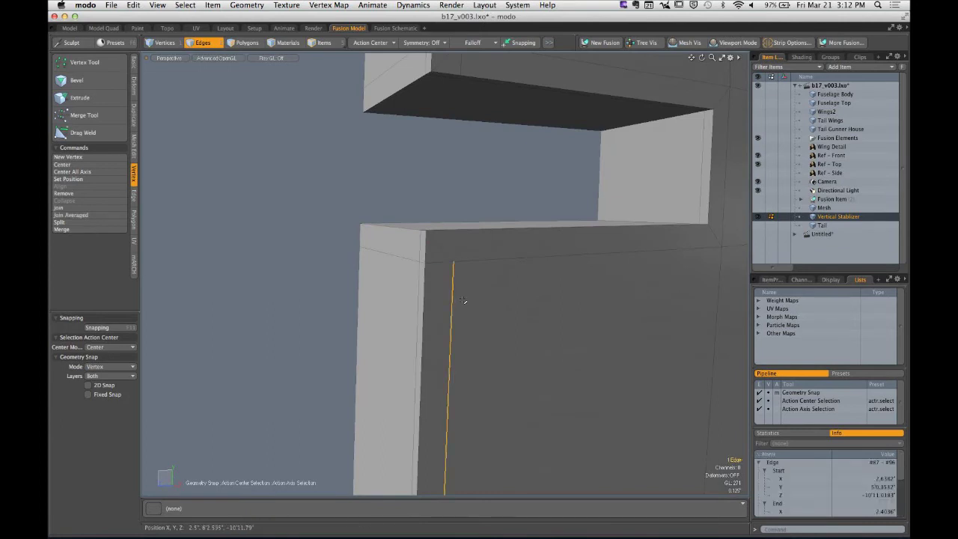
Remove the short horizontal edges beside the lower notch's bottom outer corner and across the trailing face, keeping the diagonal
left_click(463, 300)
left_click_drag(465, 299, 436, 263, "alt")
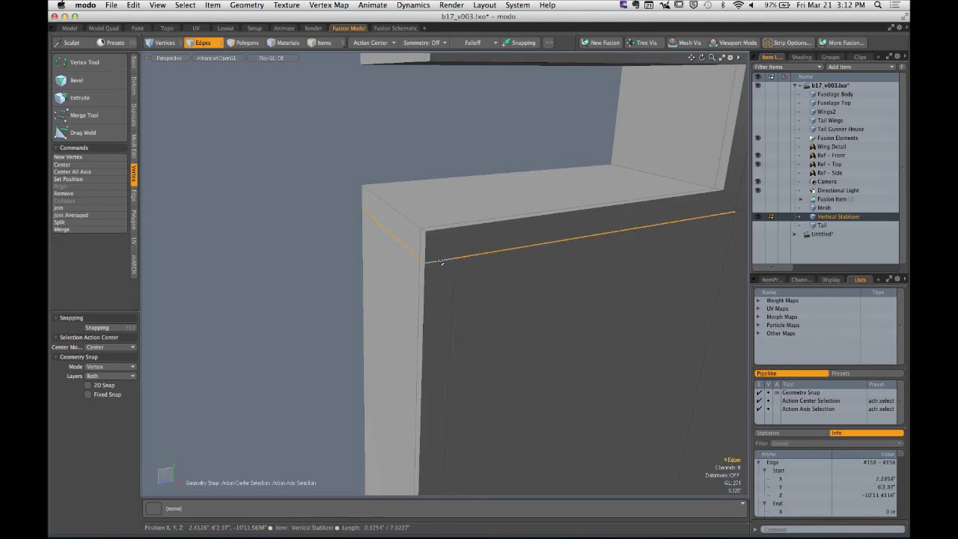
left_click(440, 259)
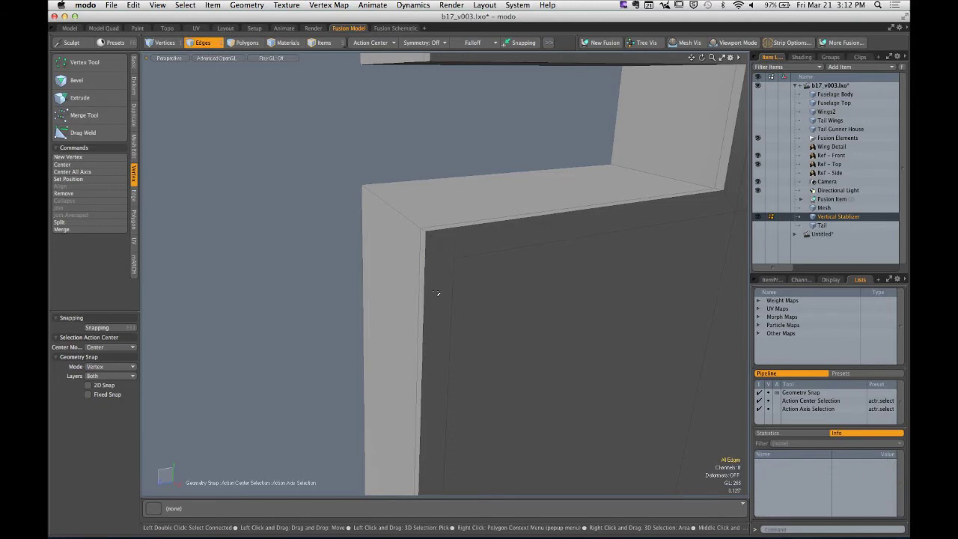
Remove the redundant short edges around the lower notch's top outer corner, keeping the diagonal
left_click_drag(543, 199, 436, 203, "alt")
left_click(438, 168)
key("super+z")
scroll(423, 197, "up", 2)
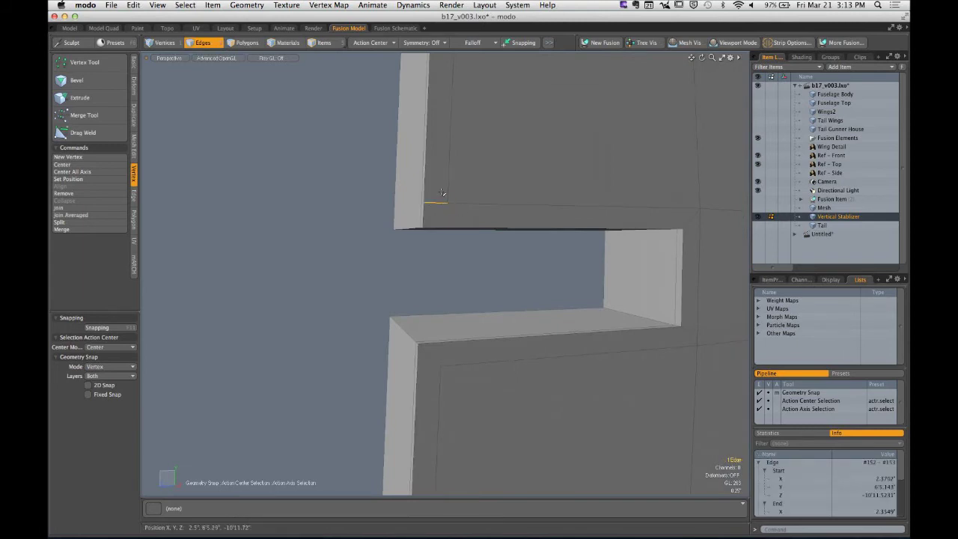
Remove the short edges around the upper notch's bottom outer corner, including those across the trailing face and notch floor
left_click_drag(441, 192, 457, 321, "alt")
scroll(584, 208, "down", 3)
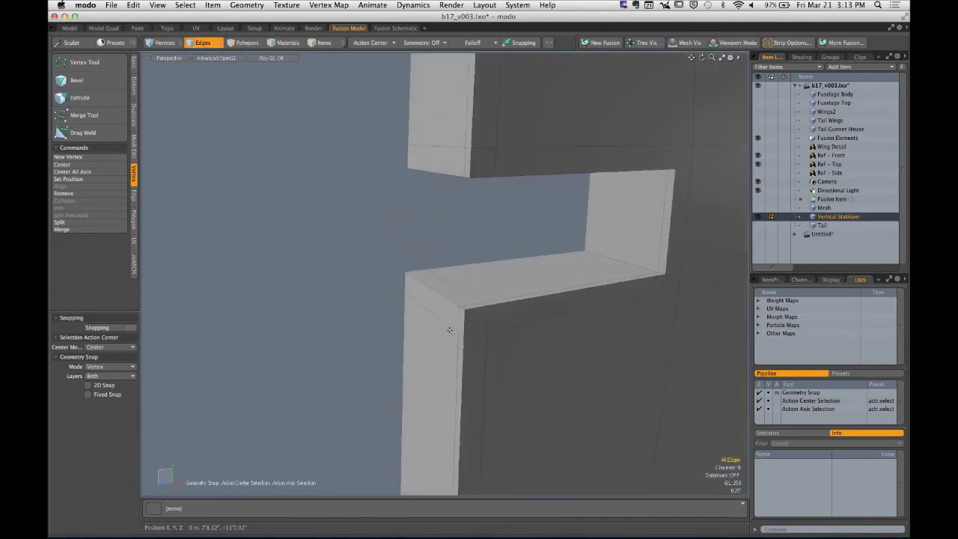
left_click(452, 327)
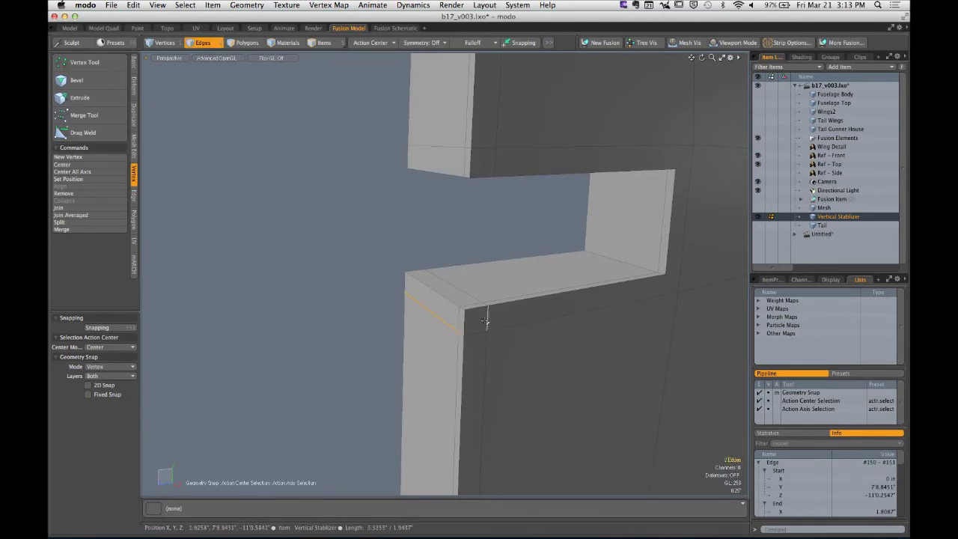
left_click_drag(485, 322, 463, 332, "alt")
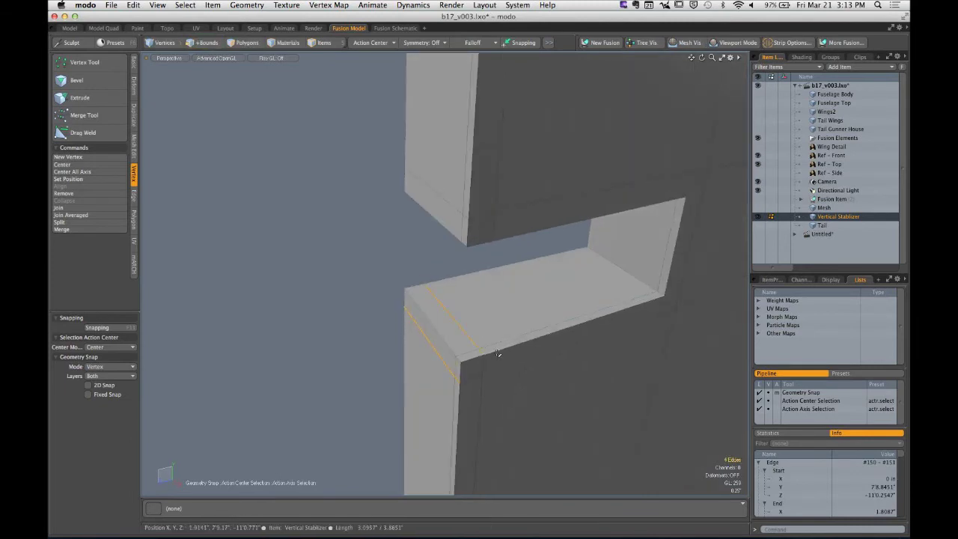
key("BackSpace")
left_click_drag(497, 353, 466, 327, "alt")
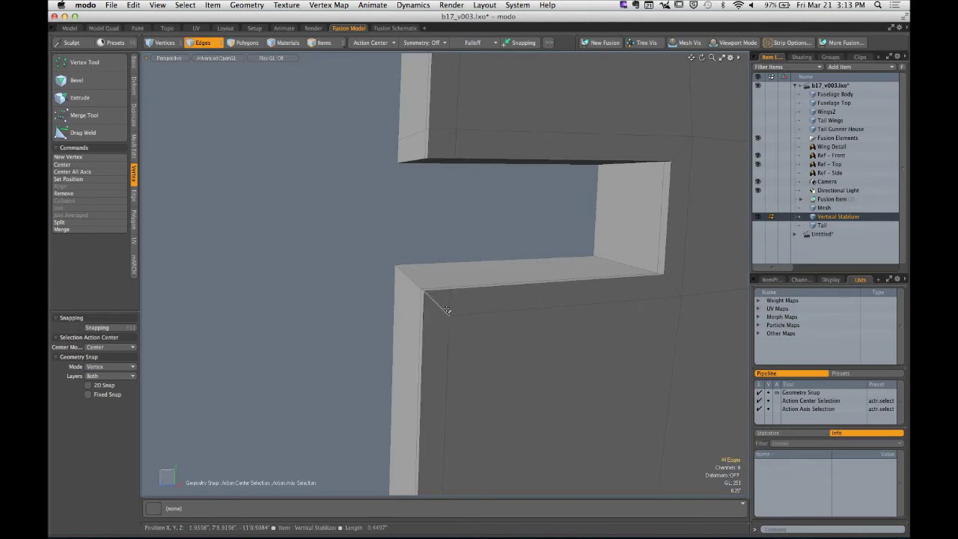
Remove the redundant short horizontal and vertical edges at the upper notch's top outer corner, keeping the diagonal
left_click_drag(448, 291, 436, 211, "alt")
left_click(448, 247)
left_click(430, 216)
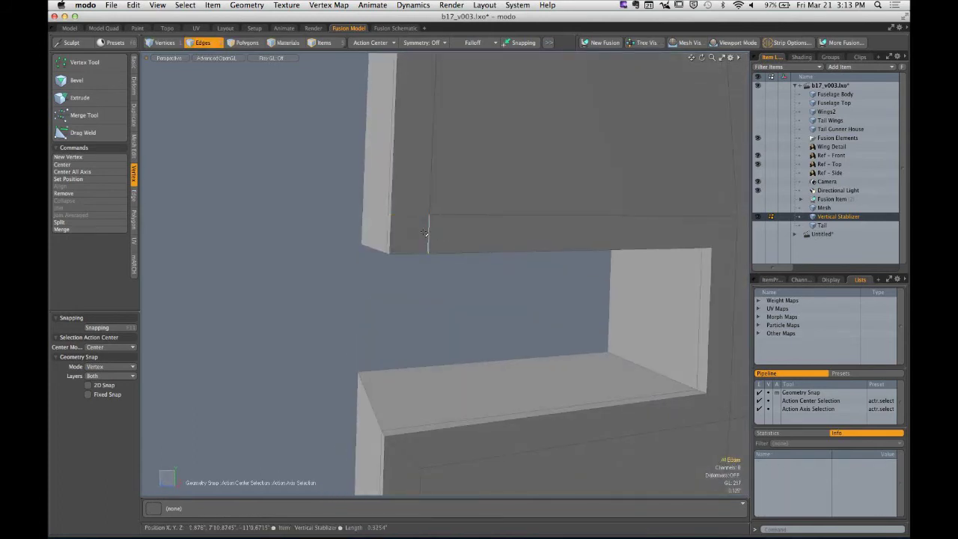
left_click(422, 232)
Toggle subdivision on the stabilizer and examine how both notches and their corners smooth
left_click_drag(420, 233, 359, 233, "ctrl+alt")
key("Tab")
left_click_drag(571, 205, 455, 254, "alt+shift")
left_click_drag(455, 255, 459, 190, "alt+shift")
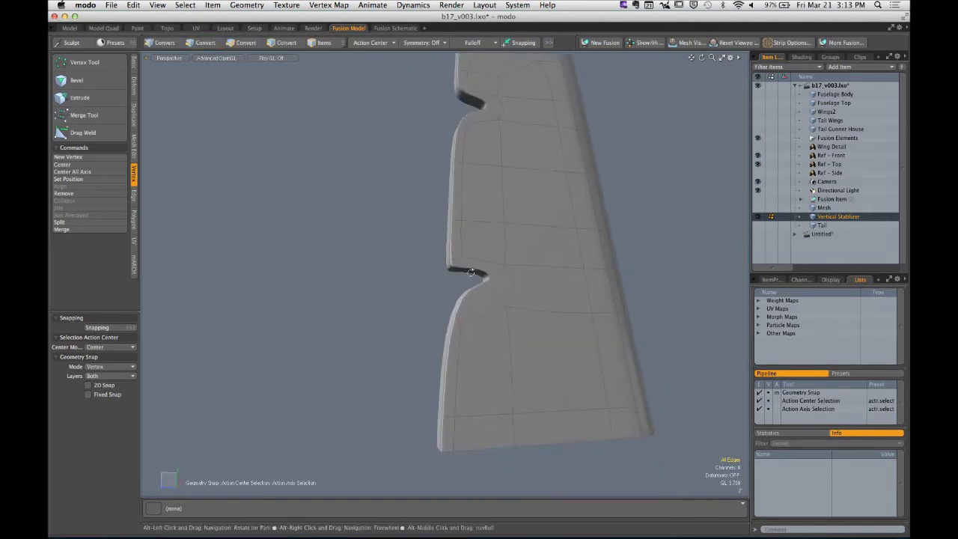
key("Tab")
left_click_drag(486, 284, 524, 292, "ctrl+alt")
left_click_drag(524, 292, 483, 322, "alt")
key("Tab")
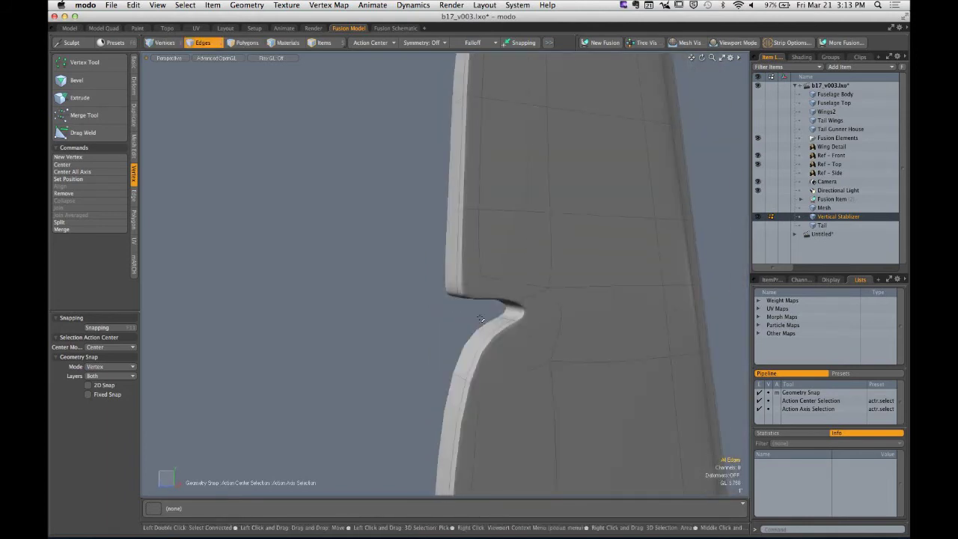
left_click_drag(504, 250, 477, 247, "alt")
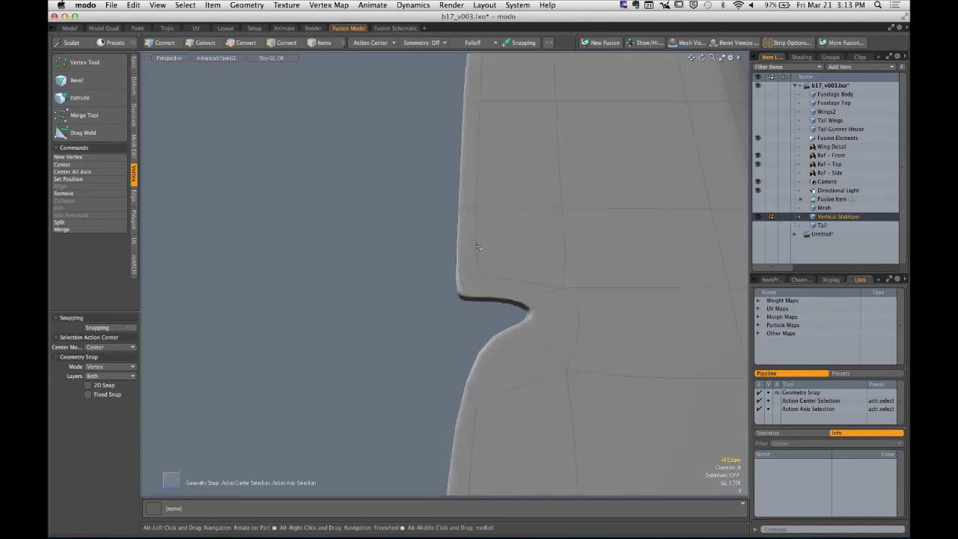
key("Tab")
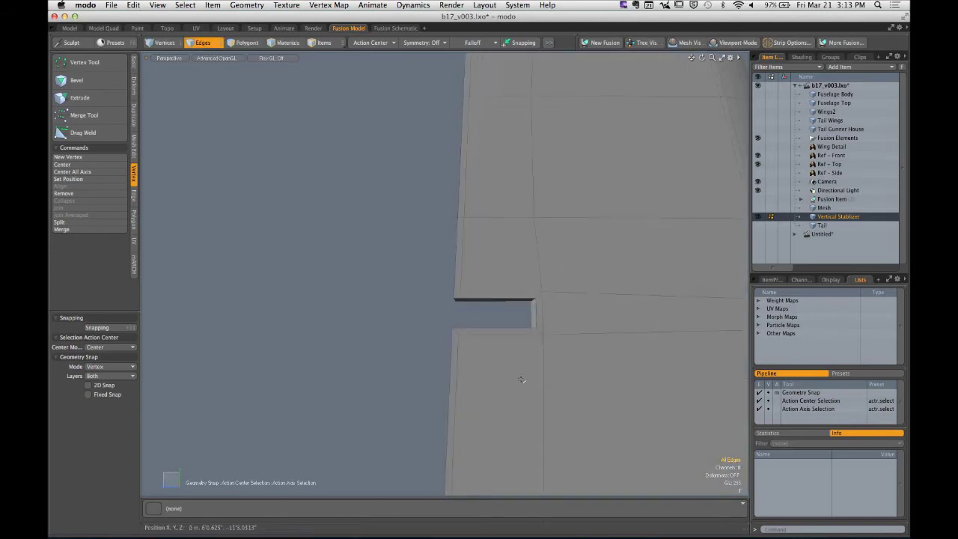
Examine the stabilizer's notches and trailing face from several angles with subdivision on and off
left_click_drag(519, 379, 488, 306, "alt")
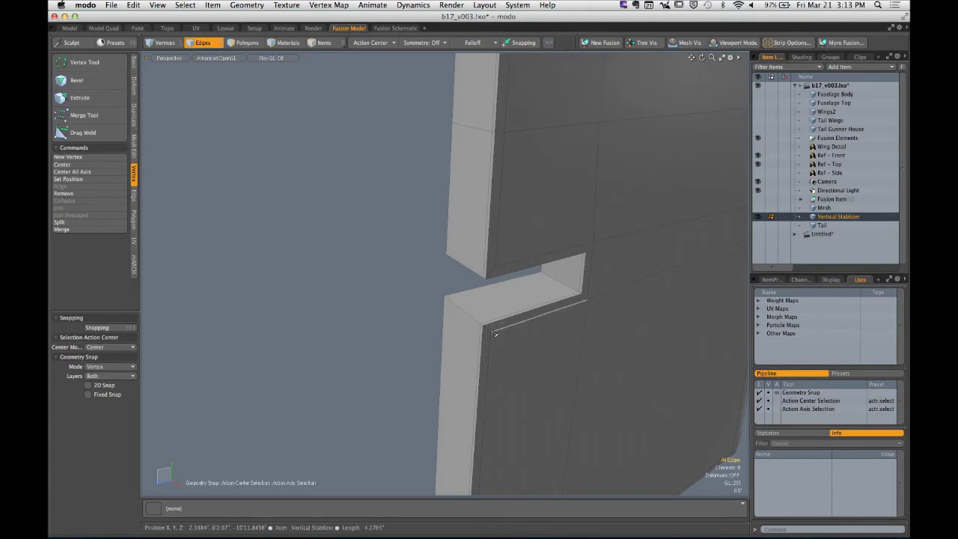
key("3")
mouse_move(488, 340)
left_mouse_down()
mouse_move(480, 290)
mouse_move(519, 286)
mouse_move(442, 306)
mouse_move(494, 319)
left_mouse_up()
left_click(461, 303)
key("Tab")
left_click_drag(494, 319, 528, 280, "ctrl+alt")
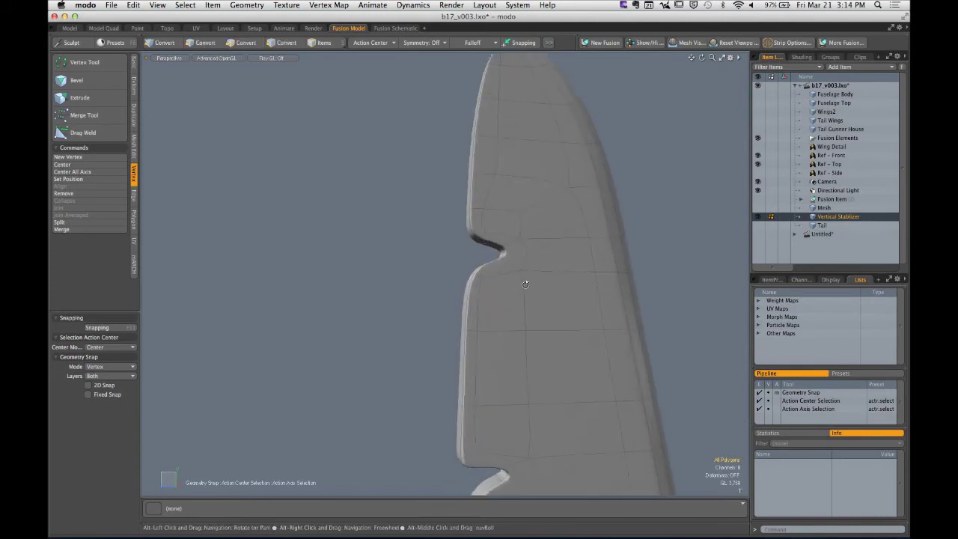
key("Tab")
left_click_drag(470, 262, 550, 288, "ctrl+alt")
Try a single loop slice around the stabilizer just below the upper notch and preview it subdivided
key("3")
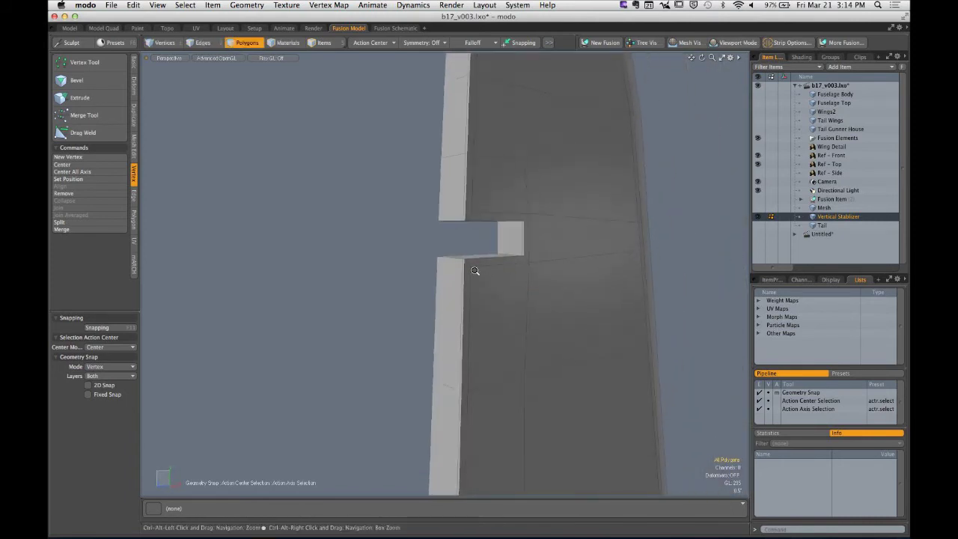
mouse_move(474, 270)
left_mouse_down("alt")
mouse_move(489, 274)
mouse_move(457, 250)
mouse_move(438, 284)
mouse_move(476, 284)
left_mouse_up("alt")
key("alt+c")
left_click_drag(476, 284, 352, 293, "alt+shift")
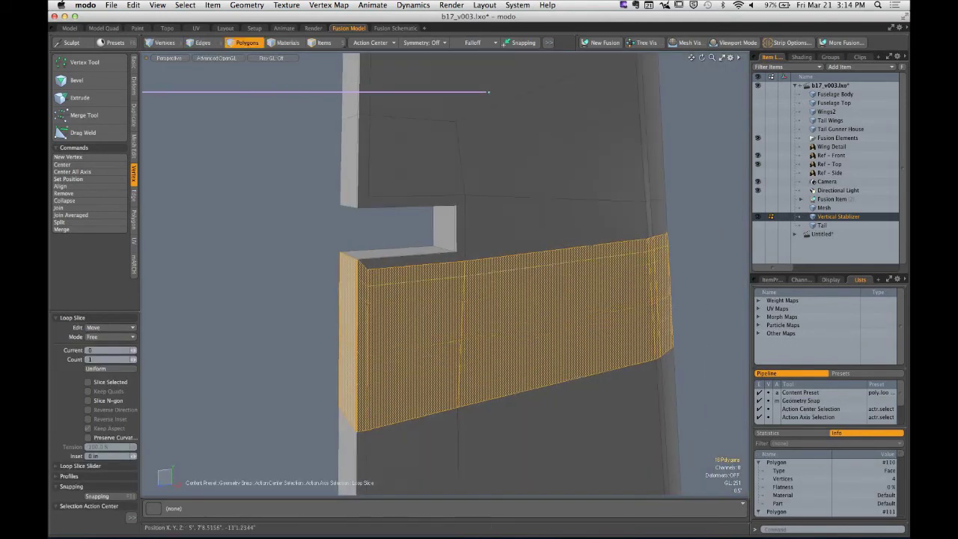
key("q")
left_click(361, 230)
key("Tab")
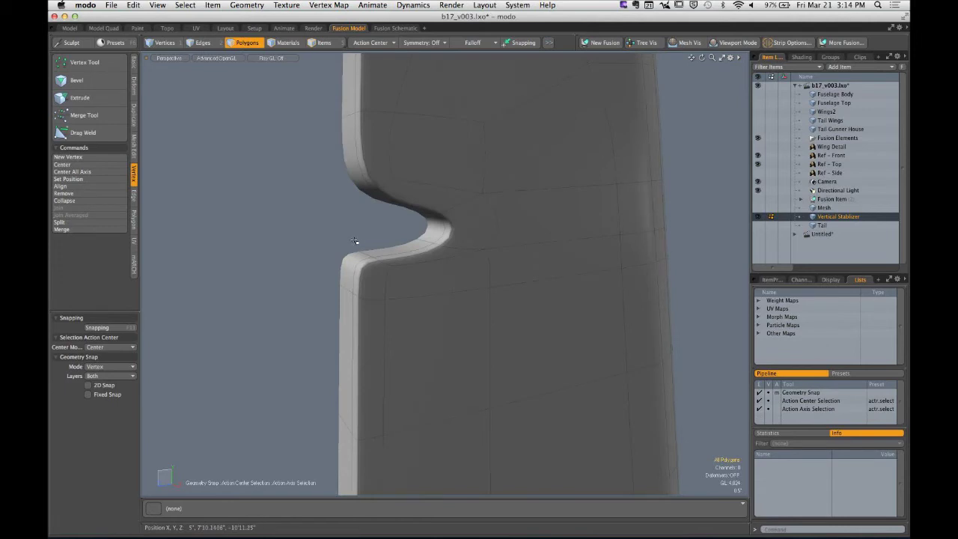
key("Tab")
left_click_drag(488, 264, 445, 253, "ctrl+alt")
left_click_drag(445, 252, 425, 241, "alt")
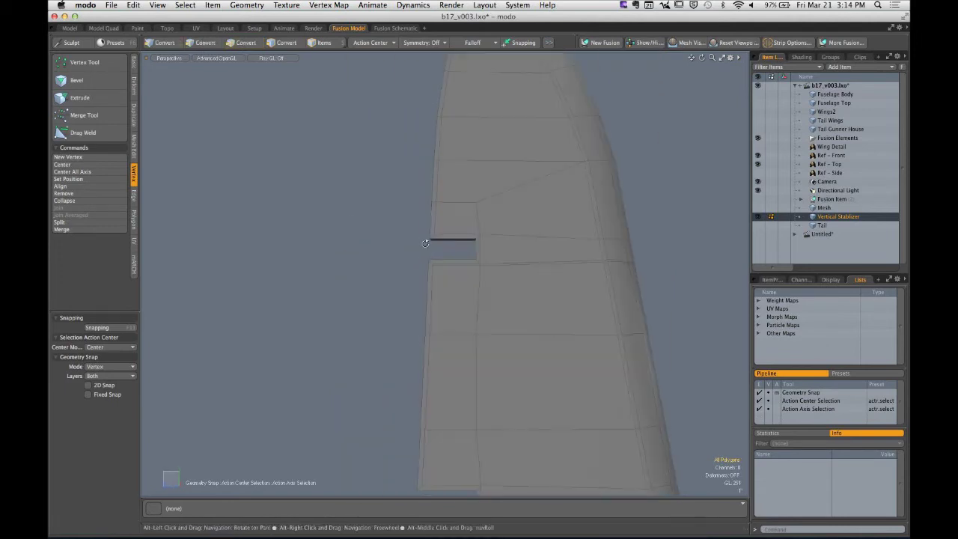
Undo the loop slice below the upper notch
key("super+z")
key("super+z")
key("super+z")
key("super+z")
key("super+z")
key("super+z")
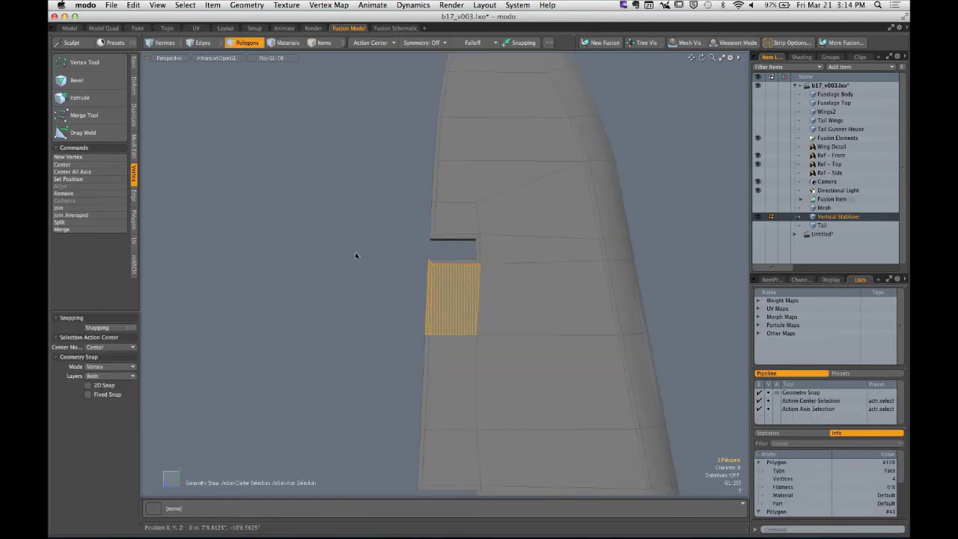
Show the Tail and the Vertical Stabilizer in turn to compare the hinge tab's edge layout with the upper notch
scroll(494, 229, "up", 10)
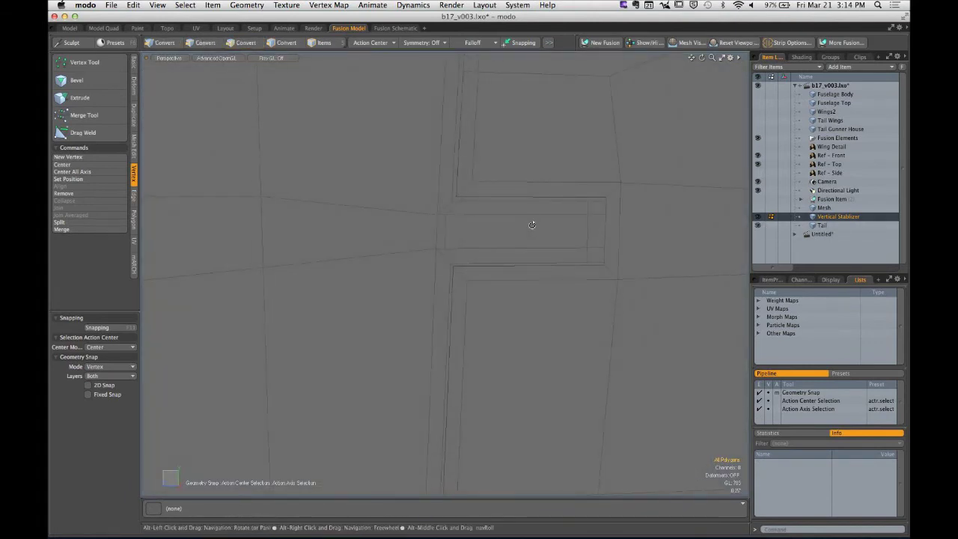
left_click(772, 226)
left_click_drag(670, 219, 640, 218, "ctrl+alt")
left_click_drag(614, 187, 624, 304, "alt+shift")
left_click_drag(569, 336, 494, 317, "alt+shift")
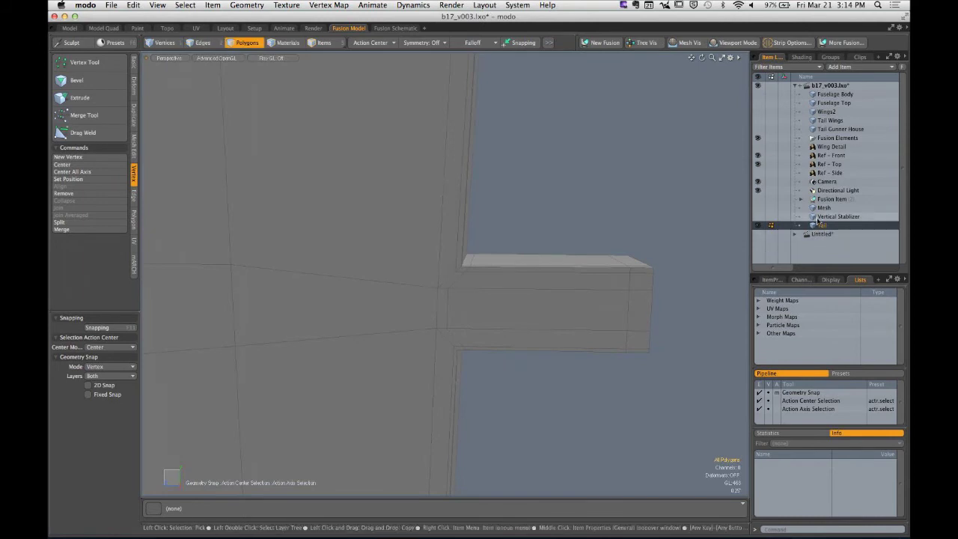
left_click(761, 218)
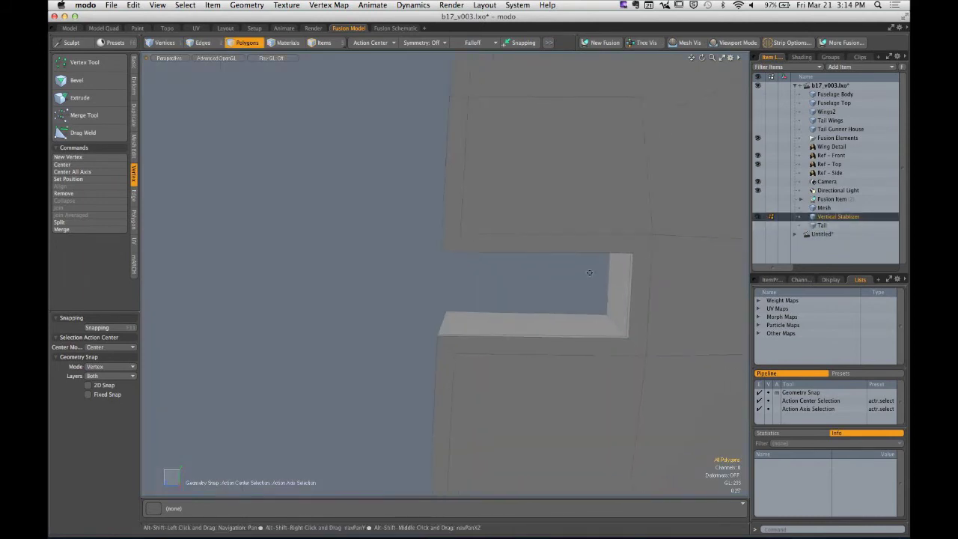
mouse_move(594, 272)
left_mouse_down("alt")
mouse_move(637, 268)
mouse_move(618, 255)
left_mouse_up("alt")
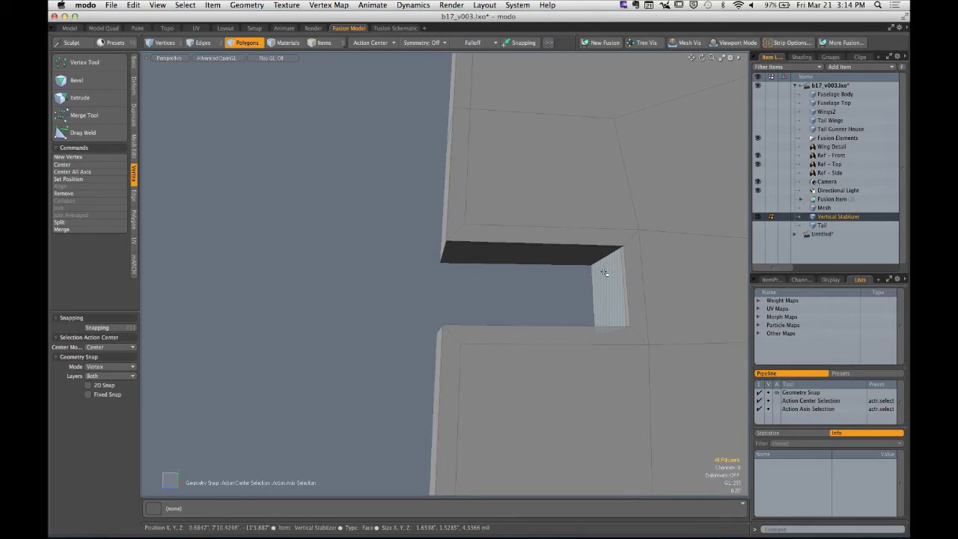
Try a loop slice through the upper notch's inner wall and the side polygons next to it
left_click(625, 271, "shift")
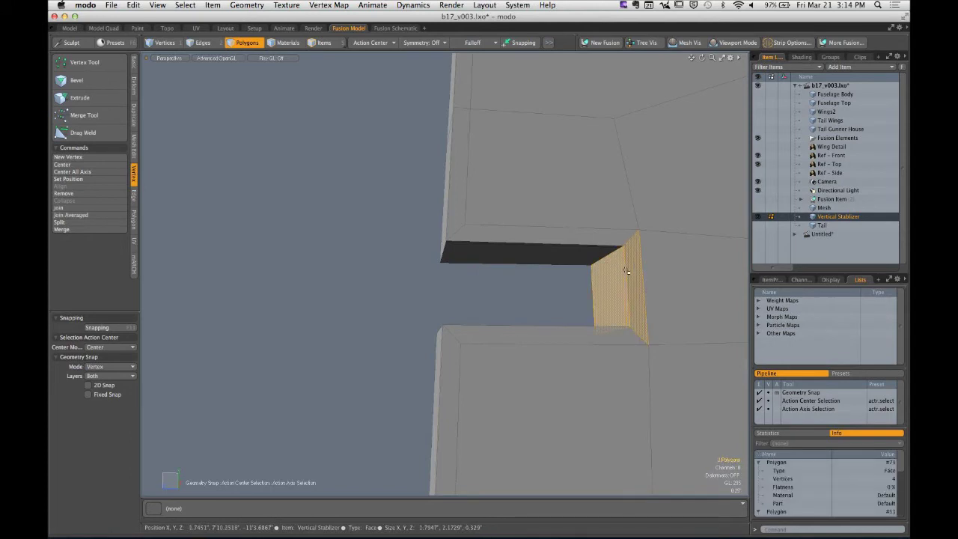
key("alt+c")
left_click(626, 270)
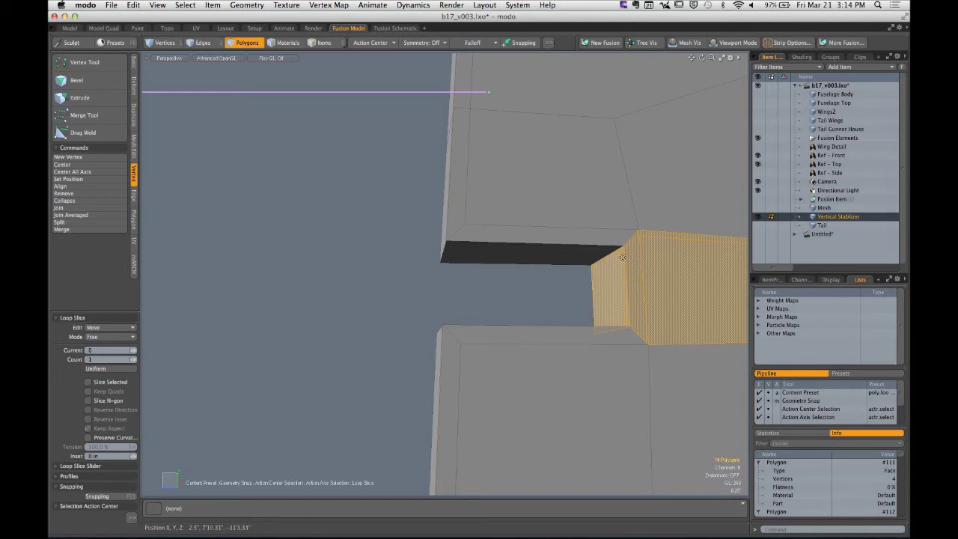
key("Escape")
mouse_move(573, 291)
left_mouse_down("alt")
mouse_move(603, 306)
mouse_move(573, 306)
left_mouse_up("alt")
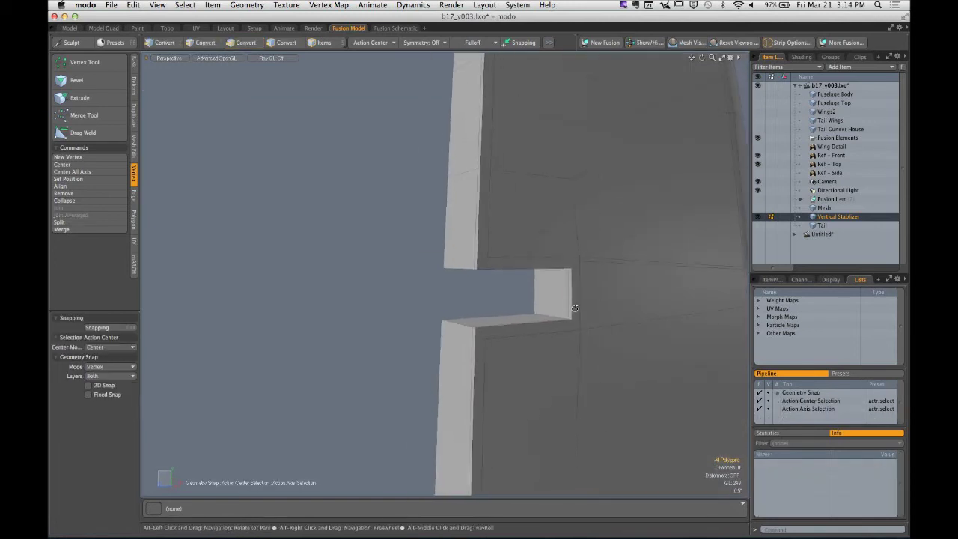
Undo the loop slice at the upper notch's inner wall along with the item switches made before it
key("super+z")
key("super+z")
left_click_drag(515, 302, 486, 301, "alt")
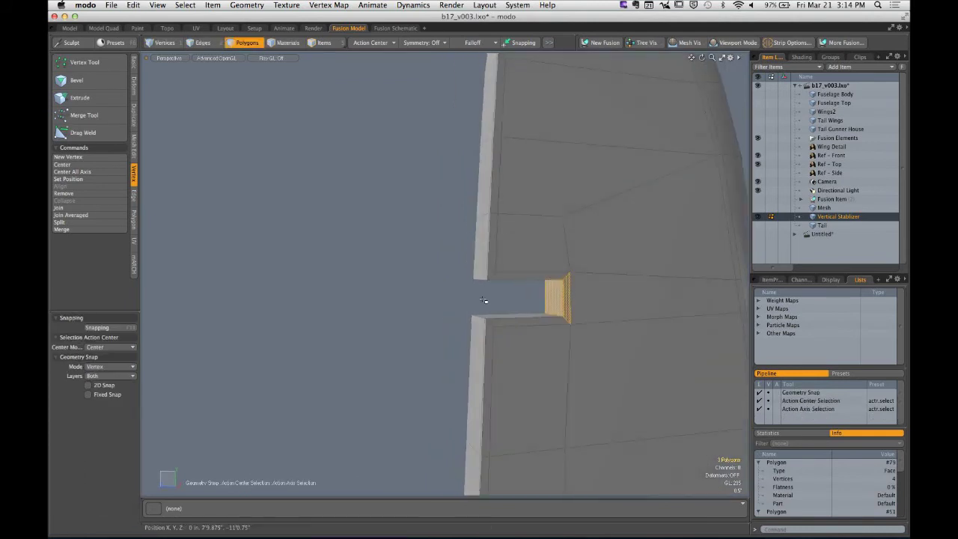
key("super+shift+z")
key("super+z")
key("super+z")
key("super+z")
key("super+z")
key("super+z")
key("super+z")
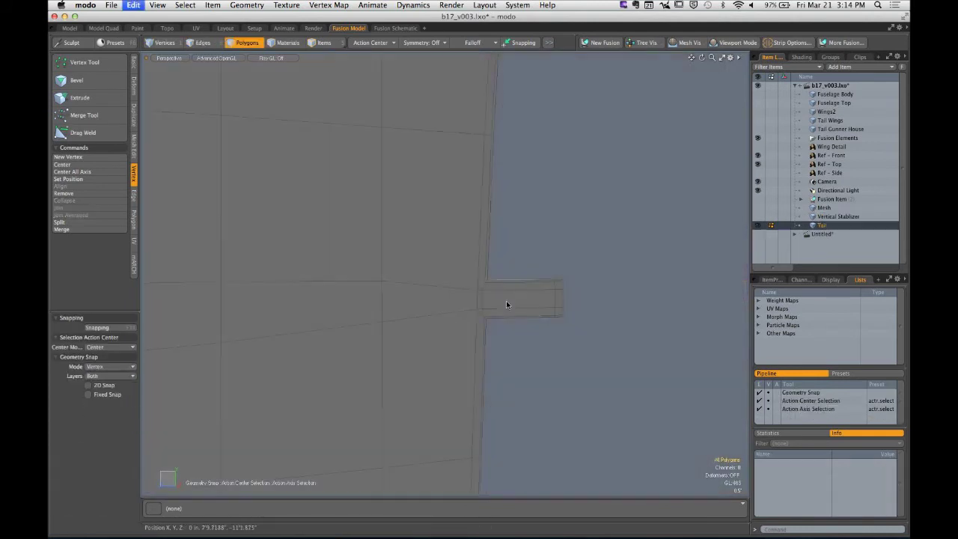
key("super+z")
key("super+z")
key("super+z")
key("super+z")
key("super+z")
key("super+z")
key("super+z")
key("super+z")
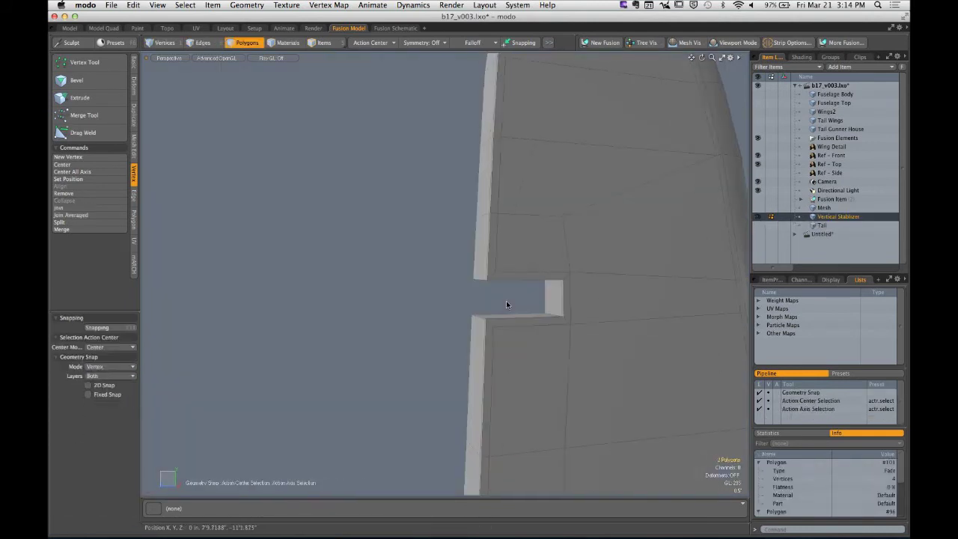
Undo the earlier removals of the short edges around the outer corners of both notches
key("Tab")
key("Tab")
key("Tab")
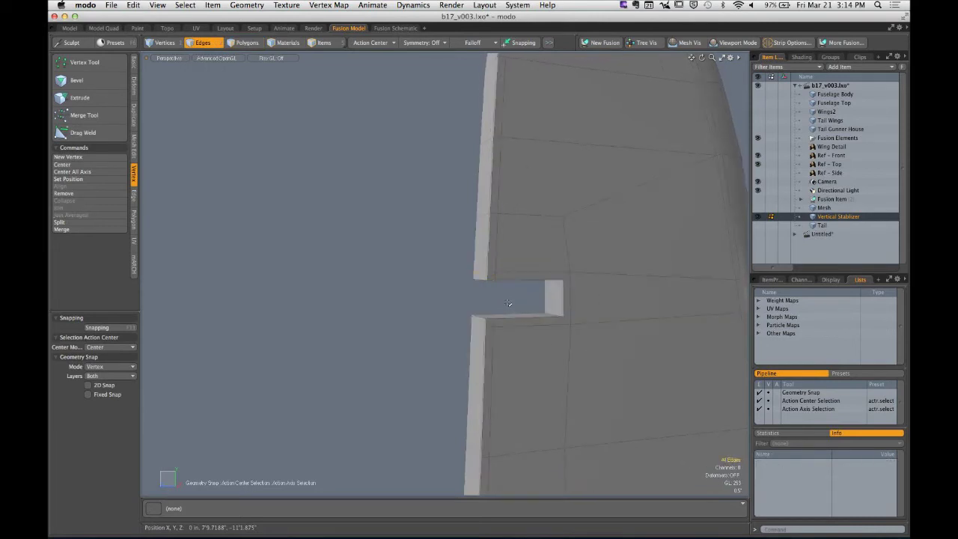
left_click_drag(532, 381, 542, 299, "alt+shift")
left_click_drag(543, 299, 498, 298, "ctrl+alt")
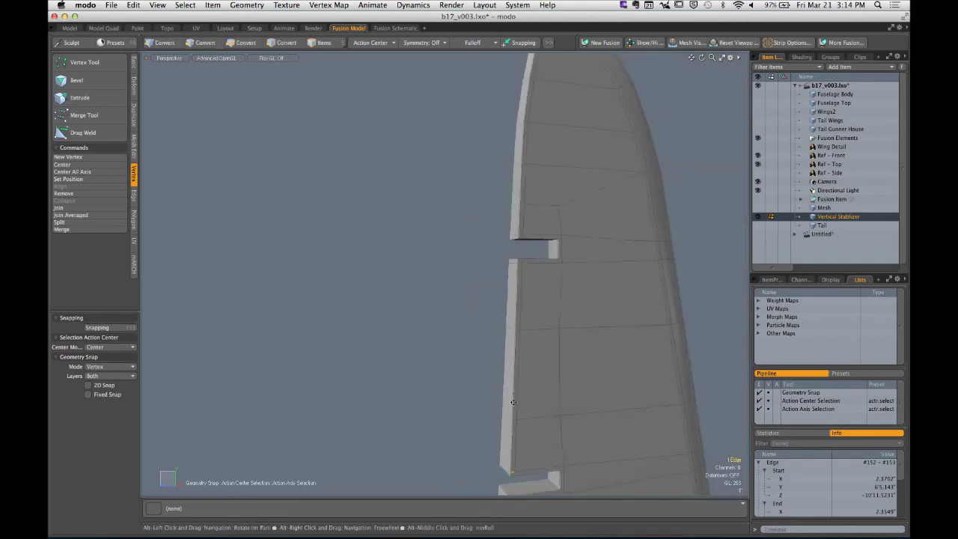
left_click_drag(528, 490, 589, 328, "alt+shift")
key("super+z")
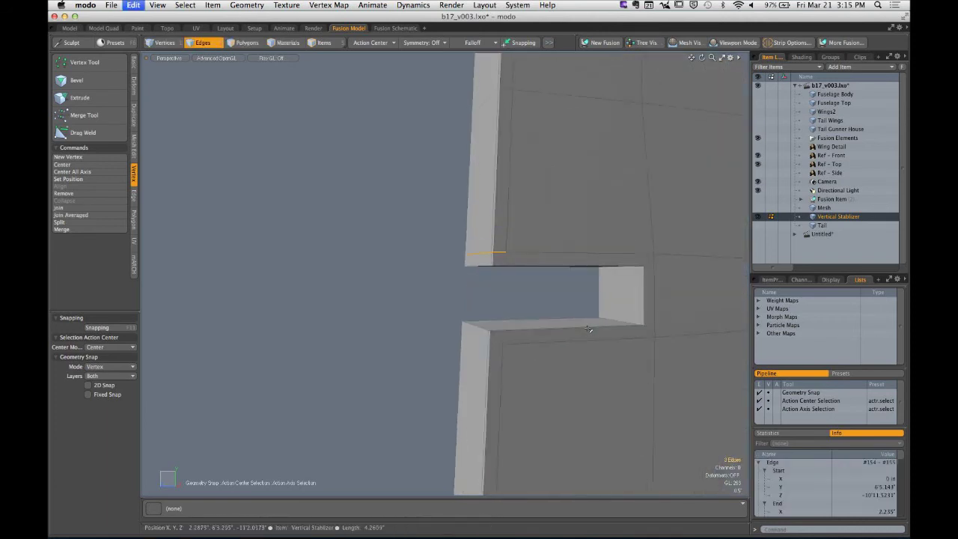
key("super+z")
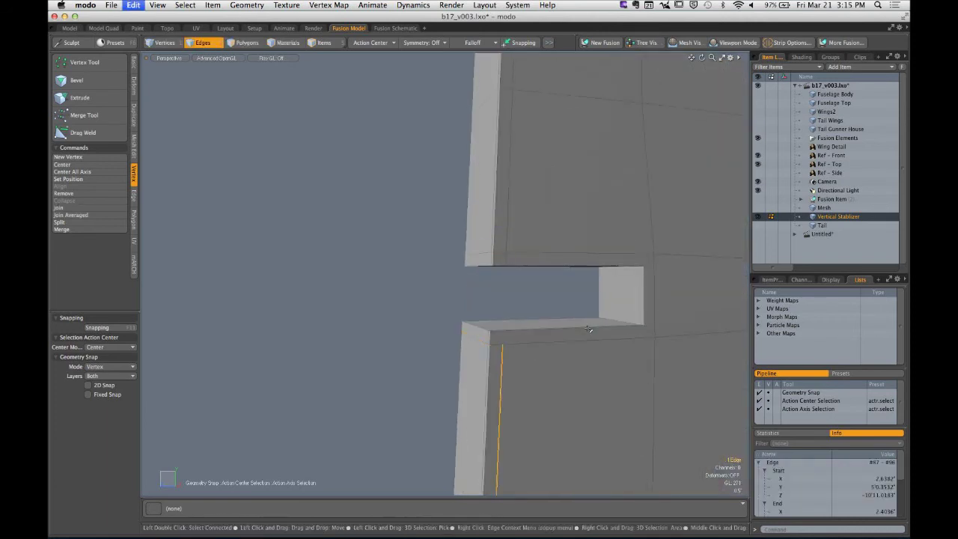
key("super+z")
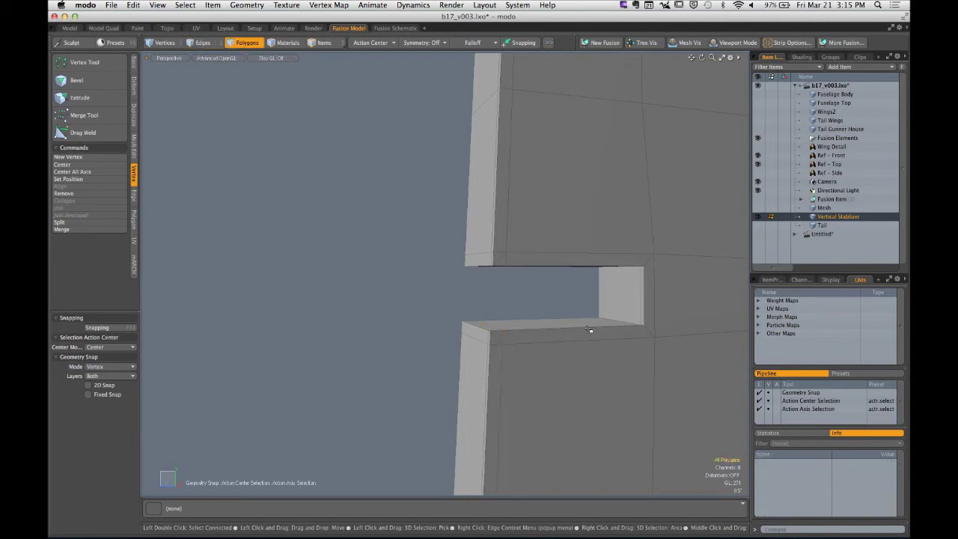
key("super+z")
Remove the diagonal edges at the upper and lower outer corners of both notches
left_click_drag(581, 324, 449, 332, "ctrl+alt")
key("q")
left_click_drag(509, 322, 538, 317, "alt")
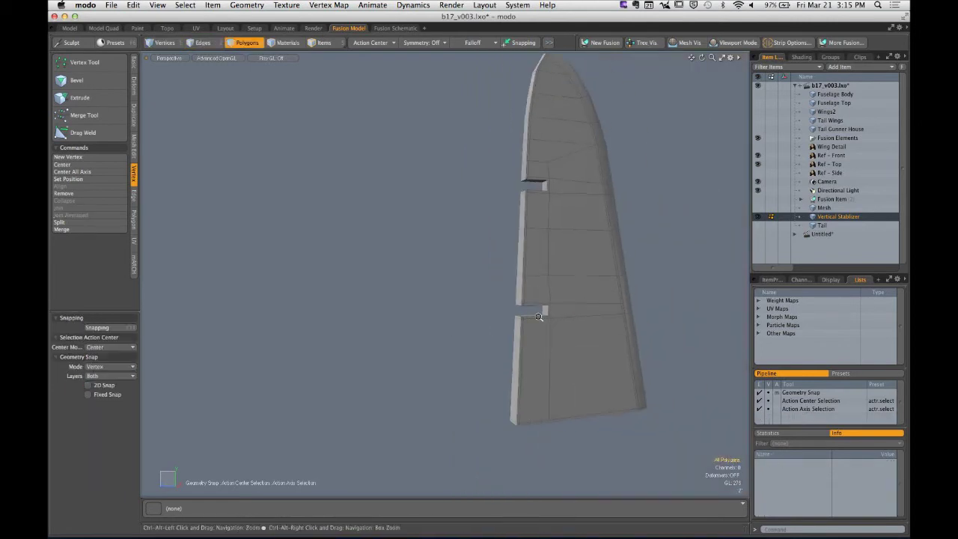
scroll(539, 317, "up", 5)
key("2")
left_click(414, 331)
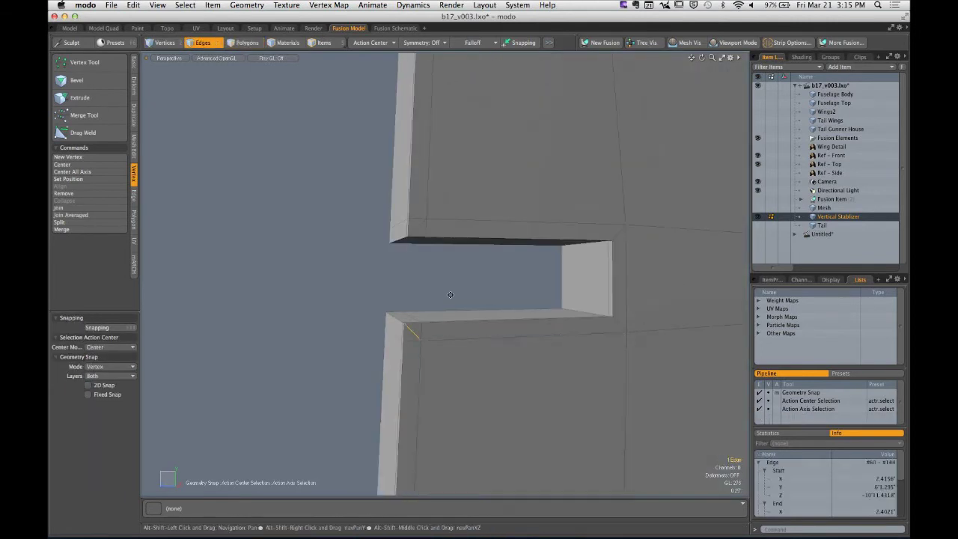
left_click_drag(449, 295, 464, 344, "alt+shift")
left_click(429, 281, "shift")
left_click_drag(485, 187, 467, 292, "alt+shift")
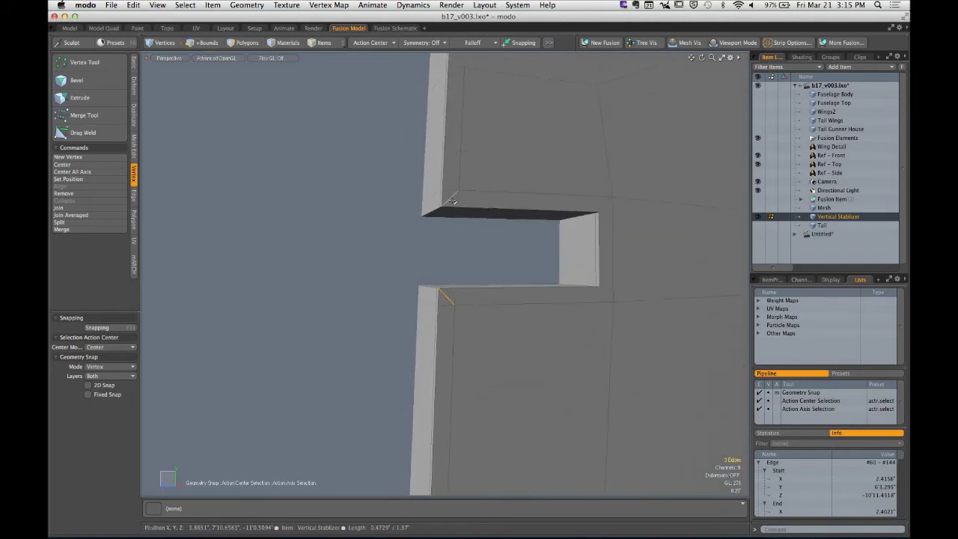
key("BackSpace")
Toggle subdivision and examine how the notches' outer corners smooth without the diagonals
key("Tab")
left_click_drag(455, 203, 517, 336, "alt")
scroll(548, 249, "down", 3)
key("Tab")
key("Tab")
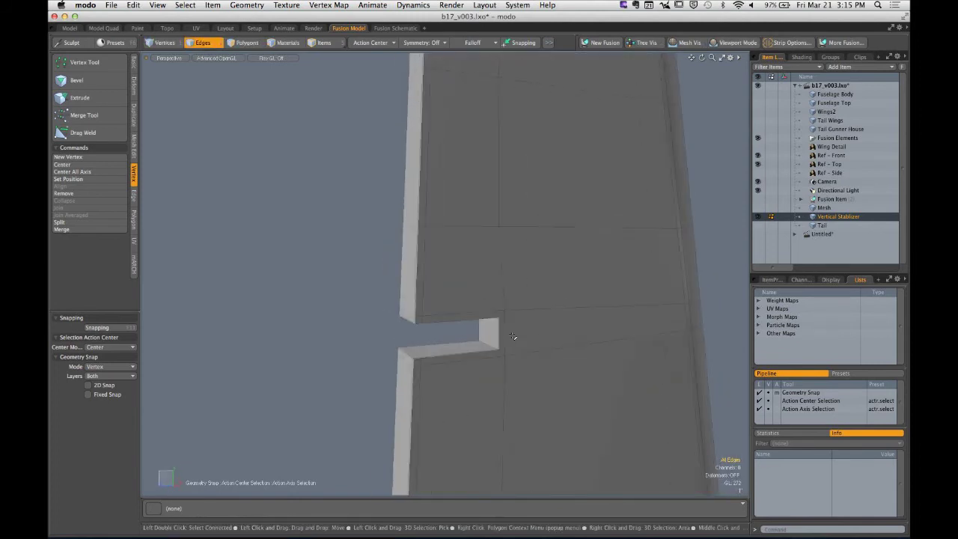
key("Tab")
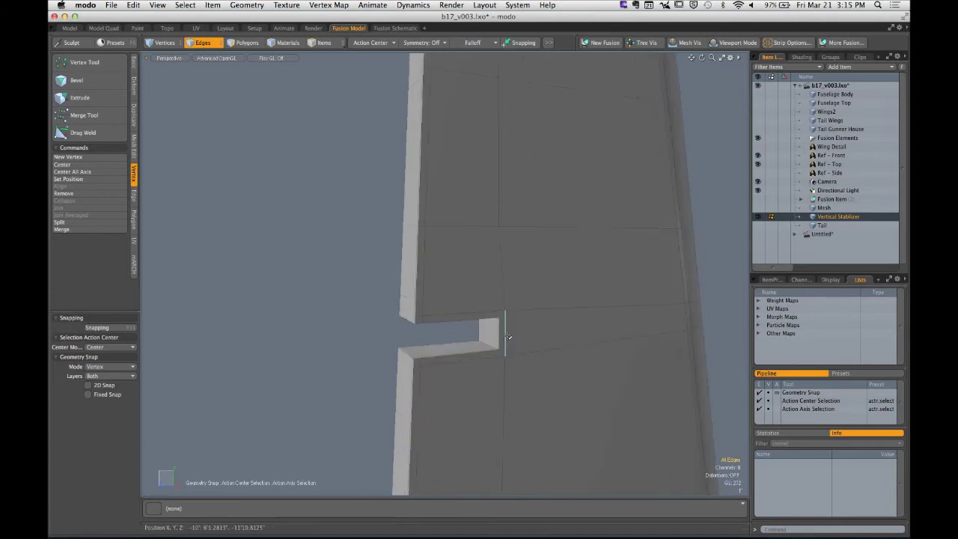
Try a grouped bevel on the upper notch's ceiling, inner wall and floor polygons
left_click_drag(512, 336, 537, 295, "alt")
left_click(572, 319)
mouse_move(537, 252)
left_mouse_down("alt")
mouse_move(504, 239)
mouse_move(494, 187)
mouse_move(492, 231)
mouse_move(537, 292)
mouse_move(508, 250)
mouse_move(508, 313)
mouse_move(505, 300)
mouse_move(552, 250)
mouse_move(513, 247)
mouse_move(464, 224)
left_mouse_up("alt")
key("3")
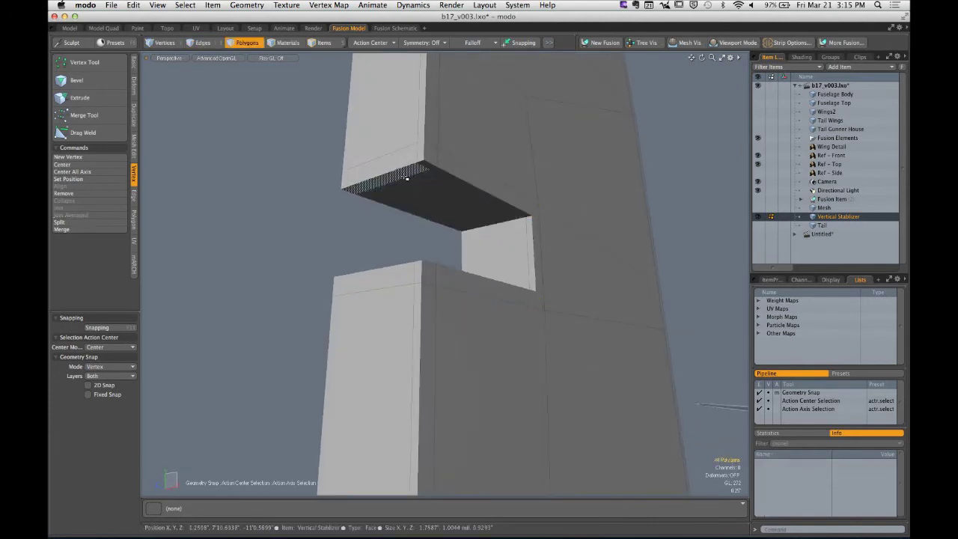
left_click(431, 193)
left_click(492, 256, "shift")
left_click_drag(492, 256, 475, 320, "alt")
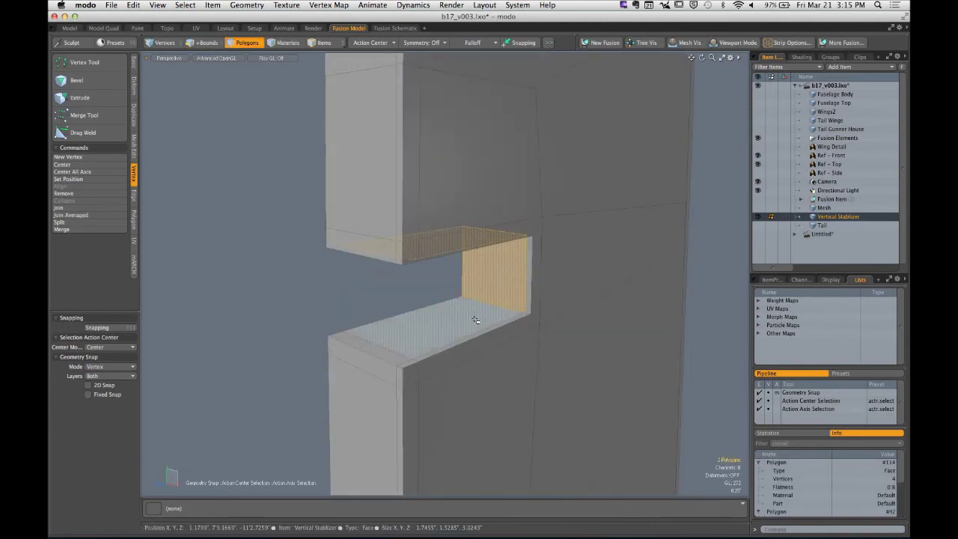
key("b")
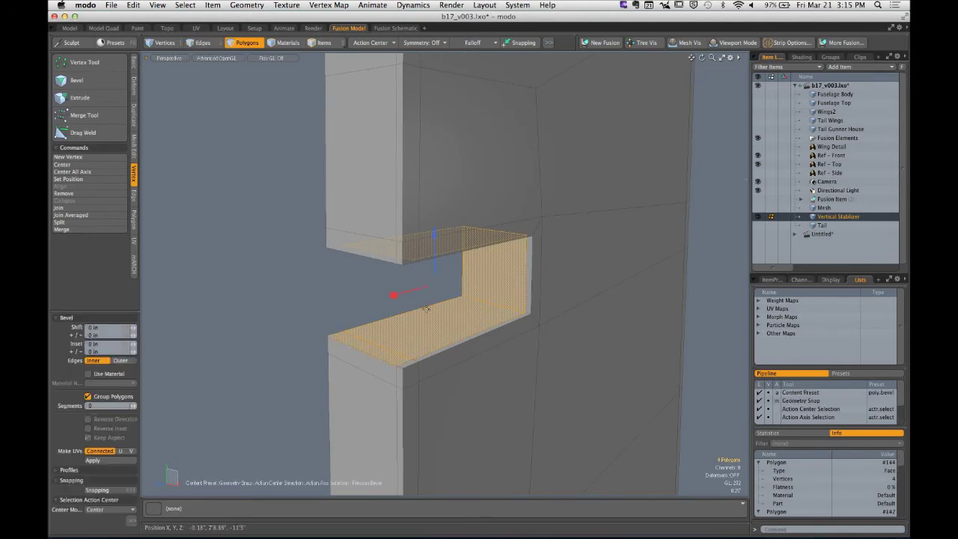
left_click_drag(412, 288, 447, 245, "alt")
key("super+z")
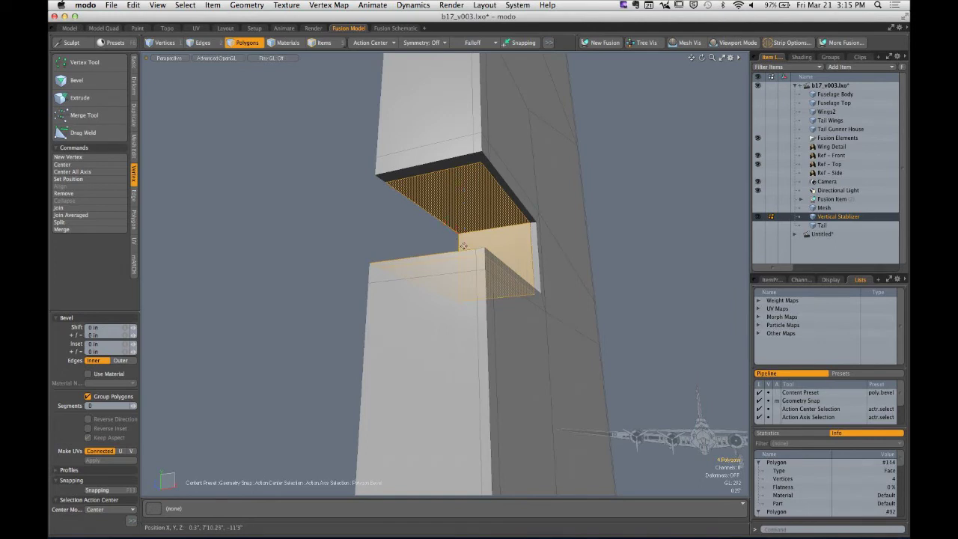
key("space")
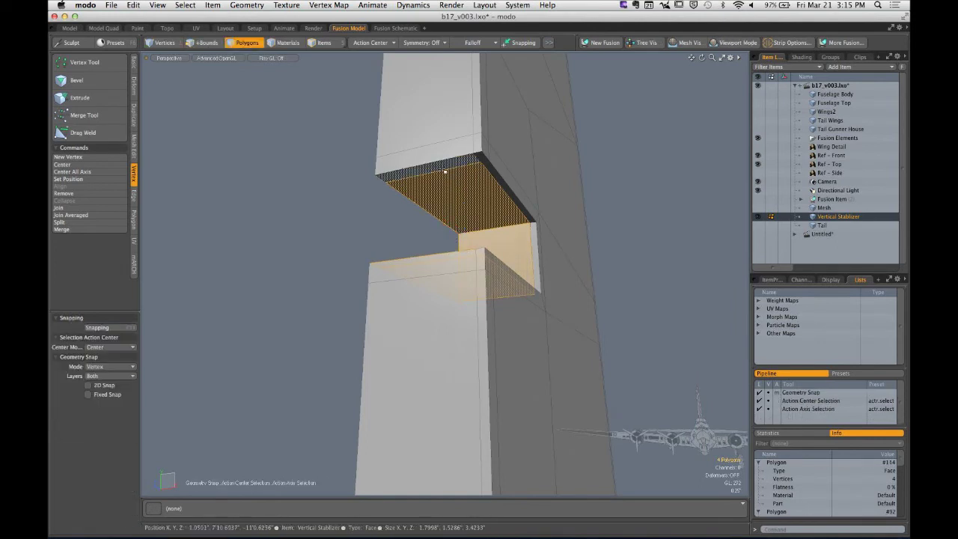
Try the grouped bevel again with the narrow outer strip of the upper notch's ceiling added to the selection
left_click_drag(485, 161, 406, 335, "alt")
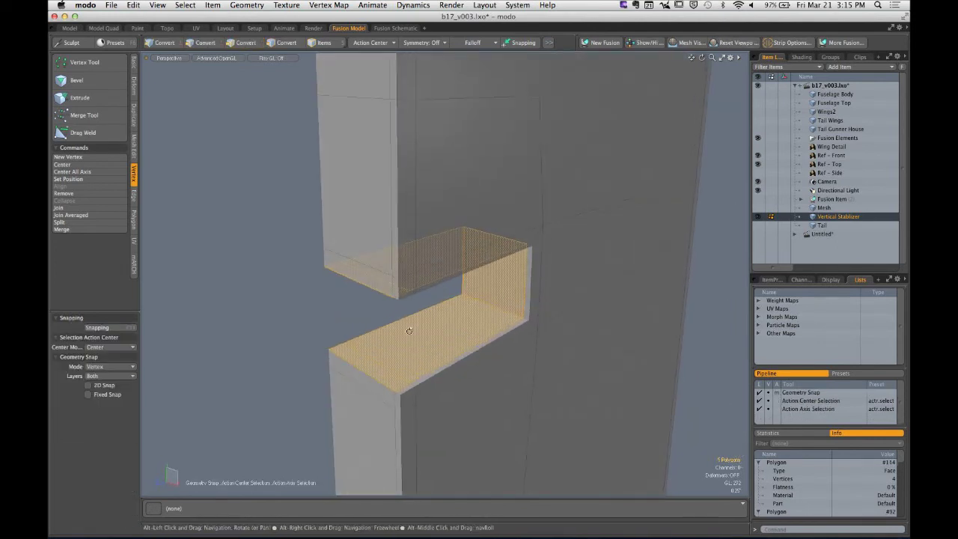
key("b")
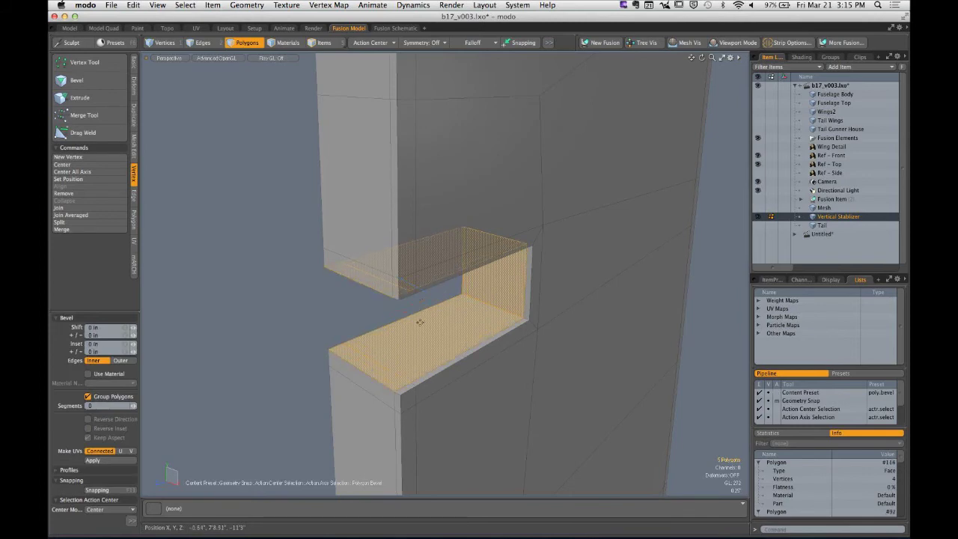
key("Escape")
key("Escape")
Adjust the subdivision weight of the selected edges at the notch's inner corners to sharpen them in the subdivided mesh
left_click_drag(378, 321, 577, 279, "alt")
key("Tab")
key("Tab")
key("2")
key("Tab")
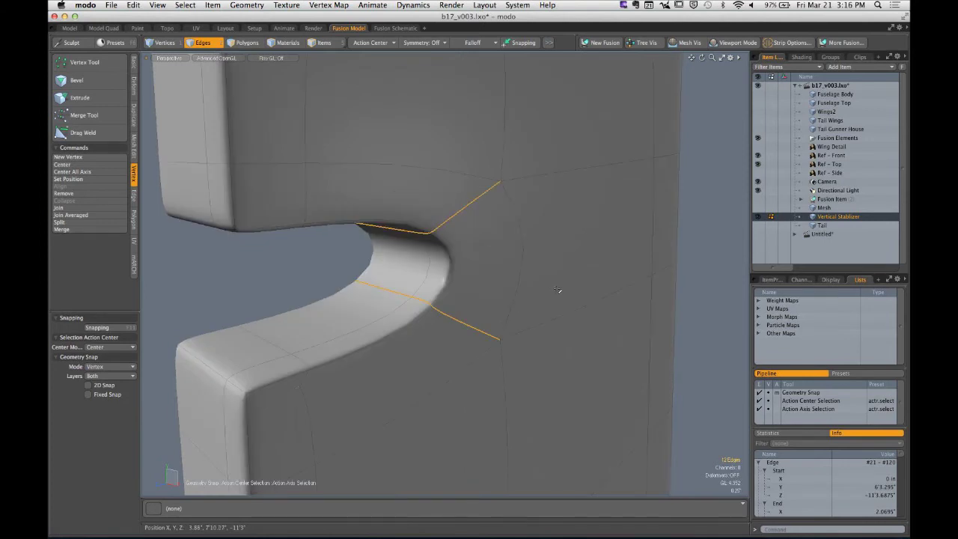
key("shift+w")
left_click_drag(449, 269, 351, 260)
key("space")
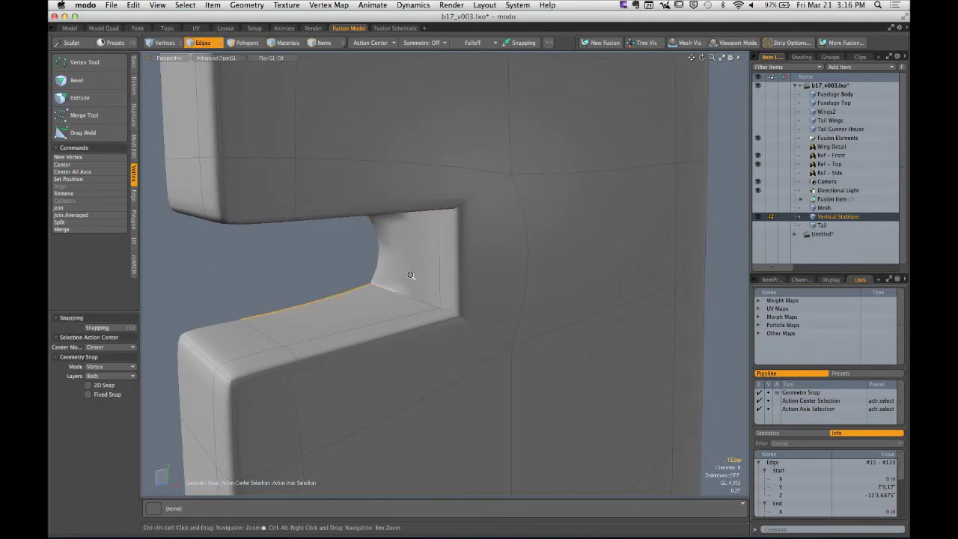
Show the Tail mesh beside the vertical stabilizer, examine how their upper tips relate, and hide the Tail mesh again
mouse_move(410, 275)
left_mouse_down("ctrl+alt")
mouse_move(419, 310)
mouse_move(385, 247)
mouse_move(349, 353)
mouse_move(379, 282)
mouse_move(364, 267)
mouse_move(419, 254)
mouse_move(399, 334)
mouse_move(342, 306)
mouse_move(393, 322)
mouse_move(581, 331)
mouse_move(416, 342)
left_mouse_up("ctrl+alt")
key("3")
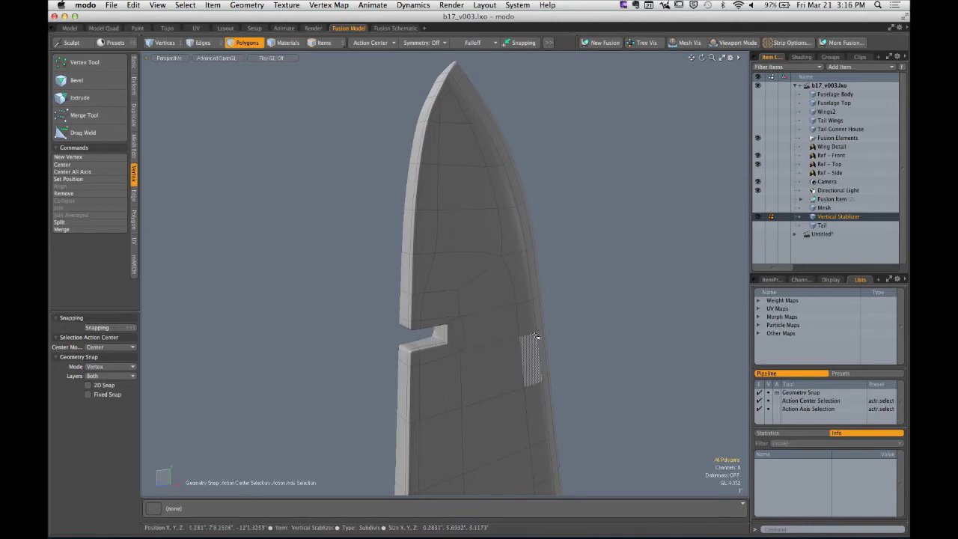
left_click(757, 225)
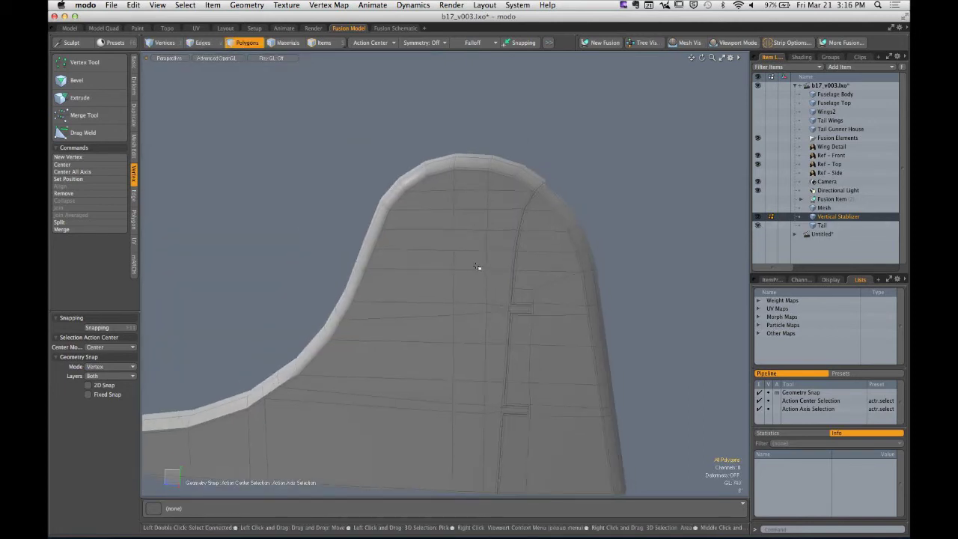
left_click_drag(567, 217, 412, 241, "alt")
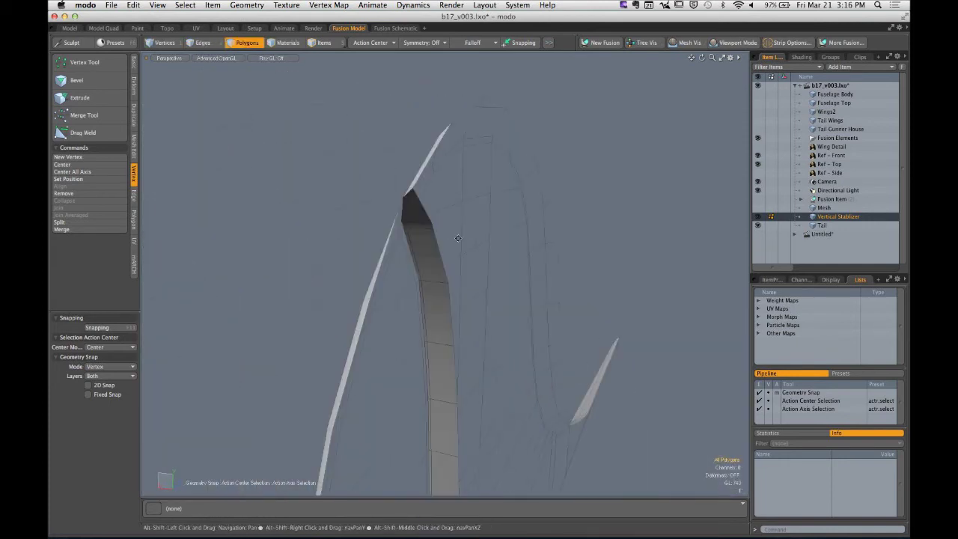
left_click(758, 225)
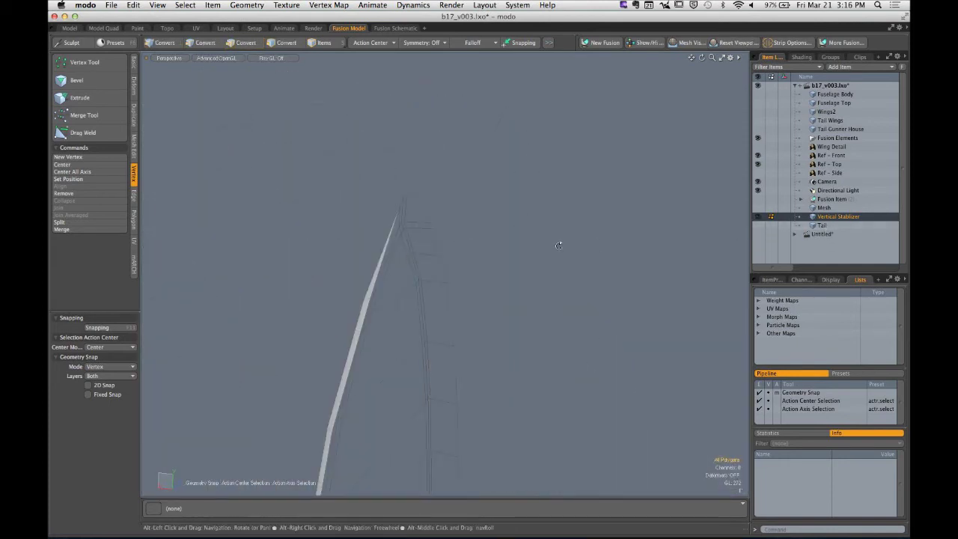
left_click_drag(558, 244, 611, 239, "alt")
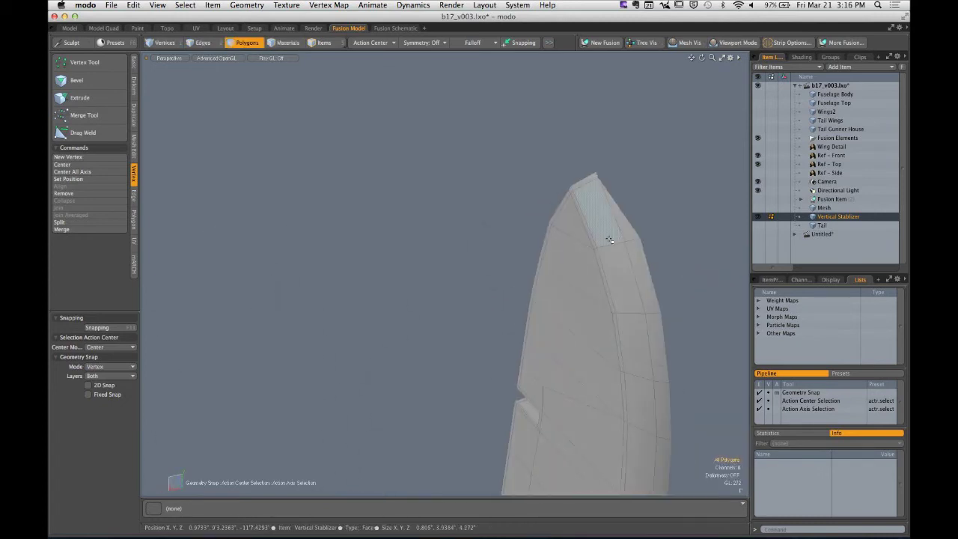
Delete the narrow outer polygon just below the stabilizer's tip
key("shift+a")
left_click_drag(507, 262, 537, 291, "alt")
left_click(562, 237)
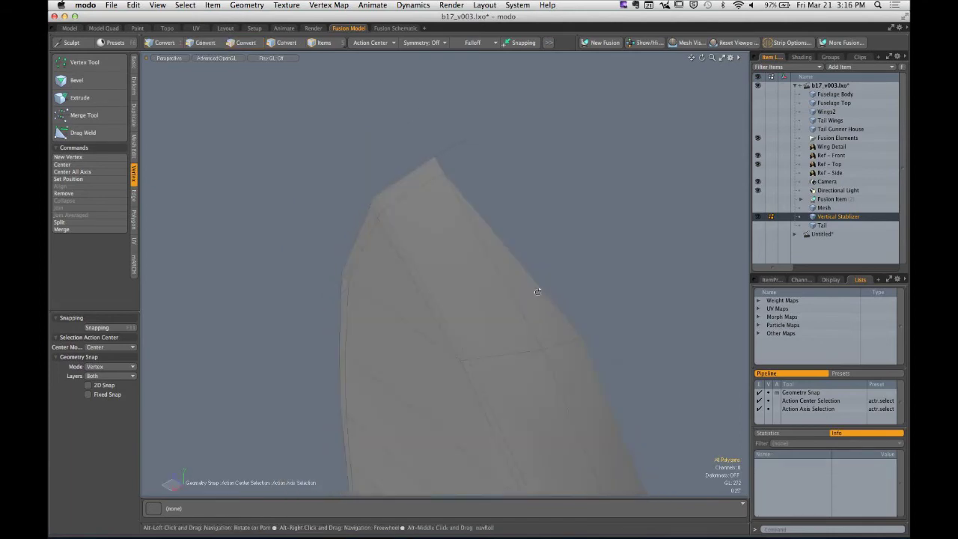
left_click(551, 328)
key("Delete")
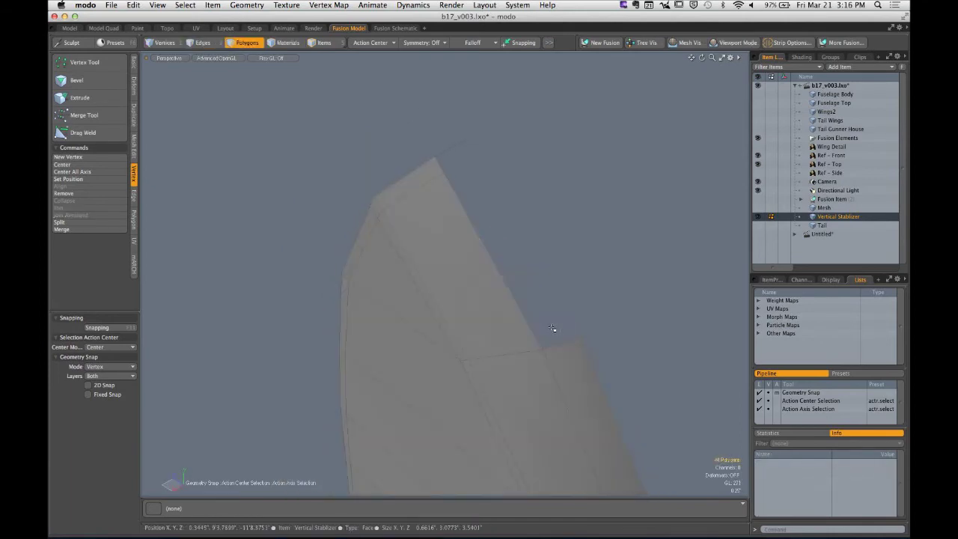
Try to fill the gap by extending its short lower edge toward the tip with Edge Extend
key("1")
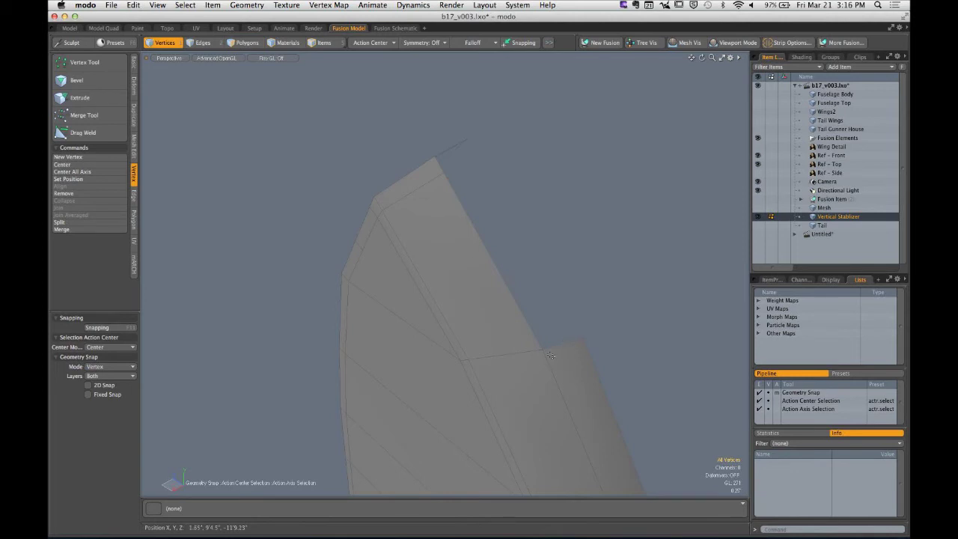
left_click_drag(519, 263, 552, 262, "alt")
key("2")
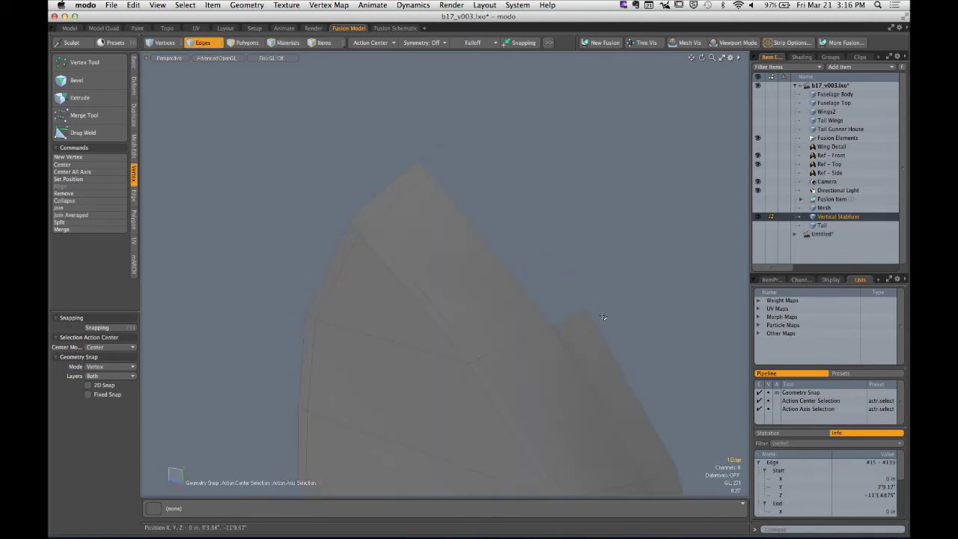
key("shift+x")
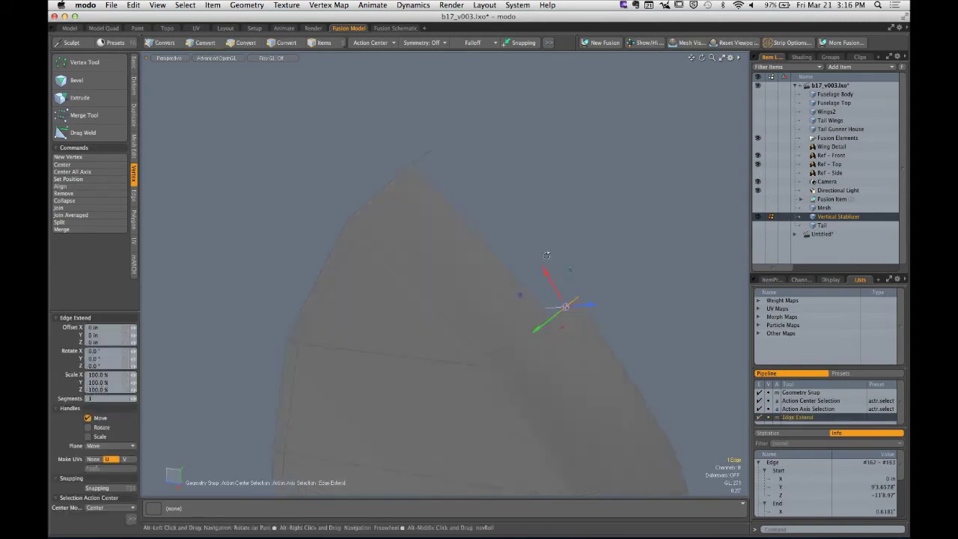
left_click_drag(546, 255, 540, 278, "alt")
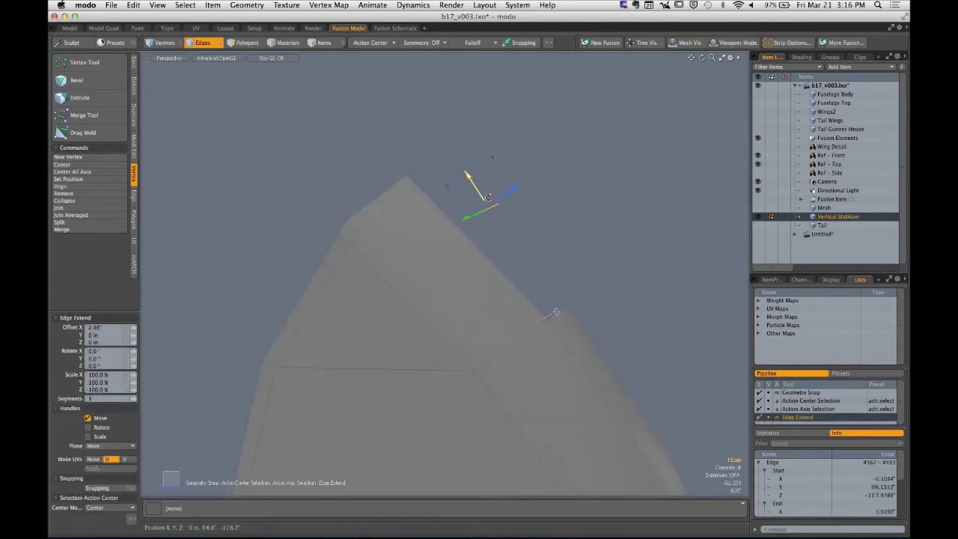
left_click_drag(488, 197, 641, 260, "alt")
key("q")
key("3")
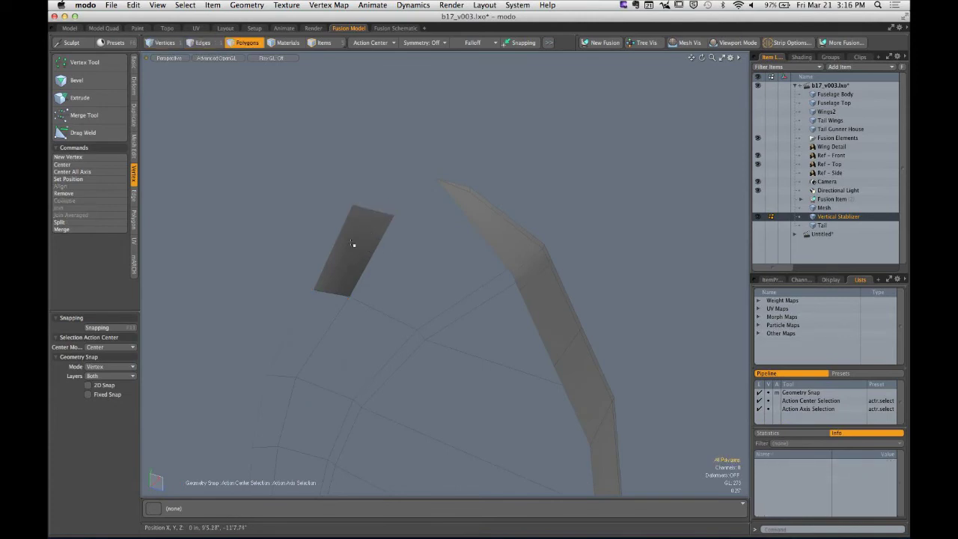
left_click_drag(265, 183, 408, 339)
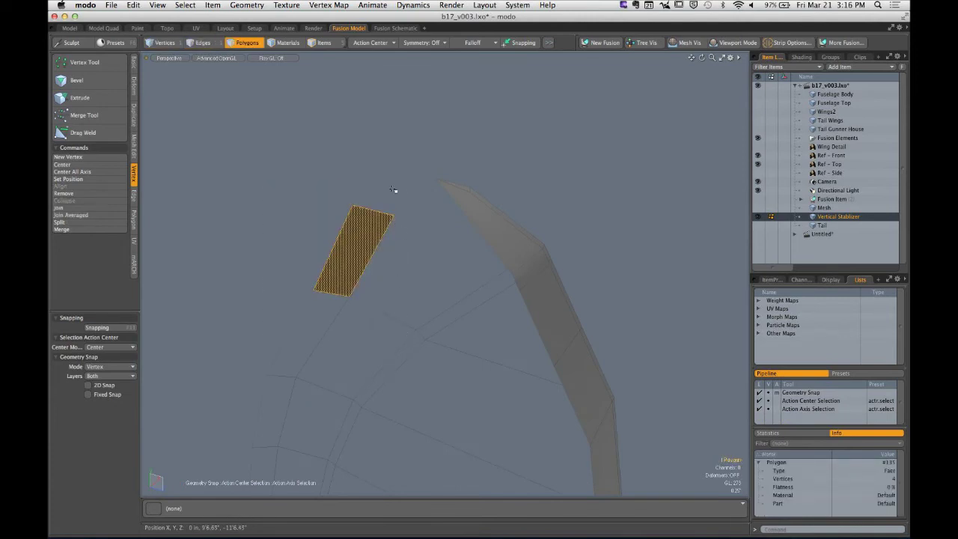
Undo the extension of the short edge, back to the open gap left by the deleted polygon
key("super+z")
key("super+z")
key("super+z")
key("super+z")
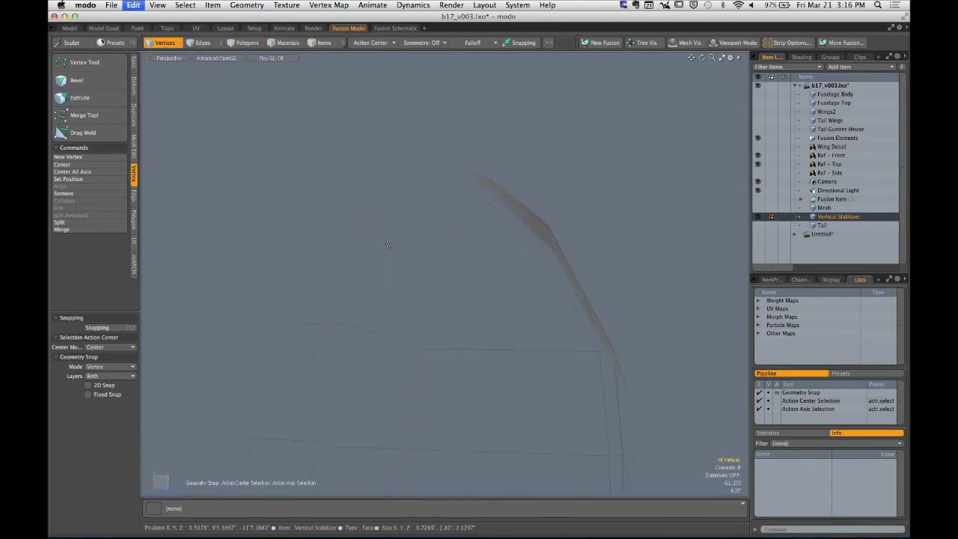
key("super+z")
key("super+z")
key("super+z")
key("super+z")
key("super+z")
left_click_drag(386, 242, 555, 261, "alt")
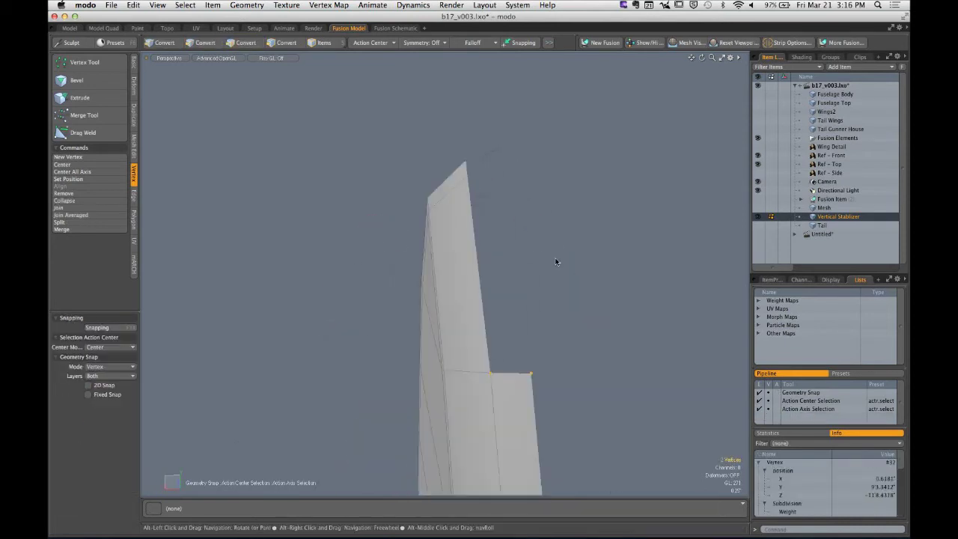
key("super+z")
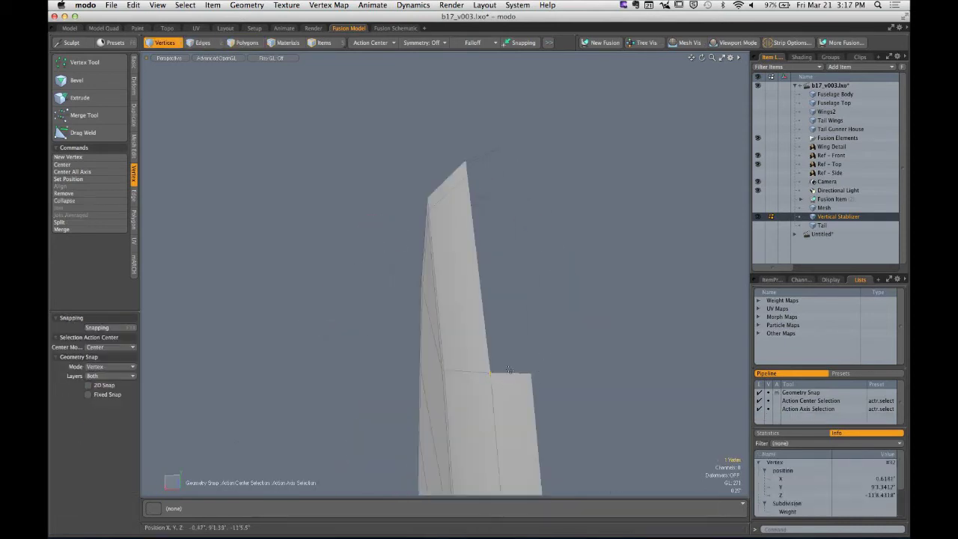
Try to extend the gap's long open edge outward, and undo that extension
left_click_drag(539, 385, 480, 216, "alt")
left_click(540, 324)
key("z")
key("Escape")
left_click_drag(538, 248, 583, 265, "alt")
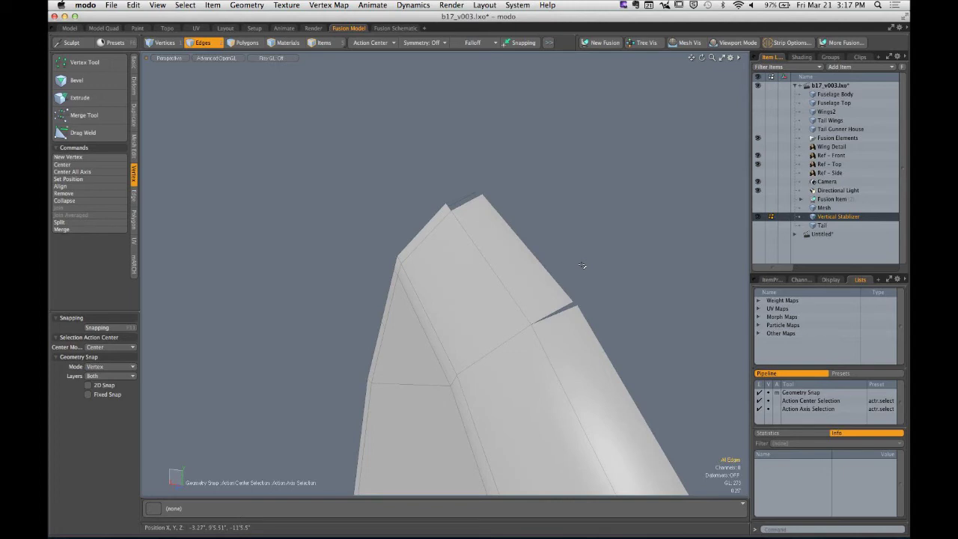
key("super+z")
key("super+z")
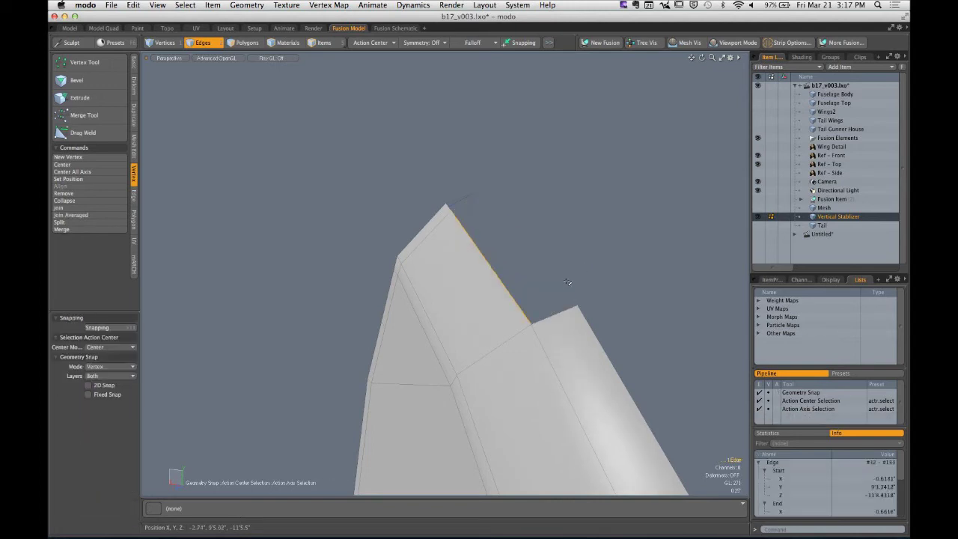
Set the action center to Element and extend the gap's long open edge across the gap, snapping it to the neighbouring outer vertex
left_click(562, 278)
left_click_drag(522, 322, 486, 173, "alt")
left_click(381, 43)
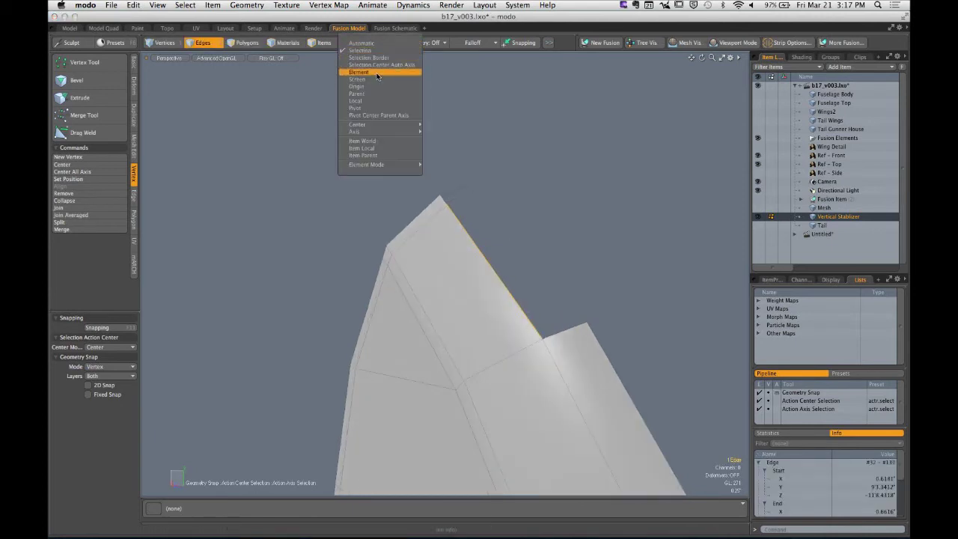
left_click(377, 73)
key("shift+x")
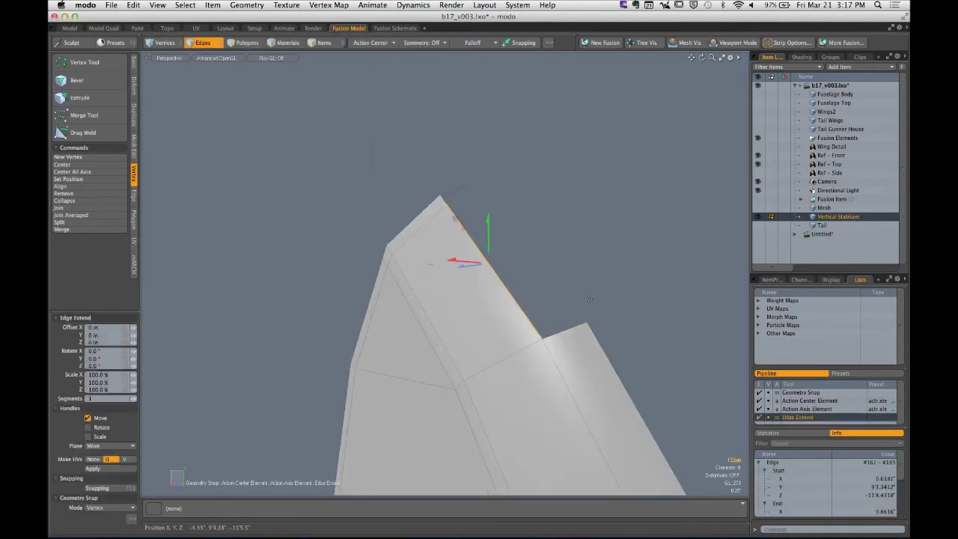
key("w")
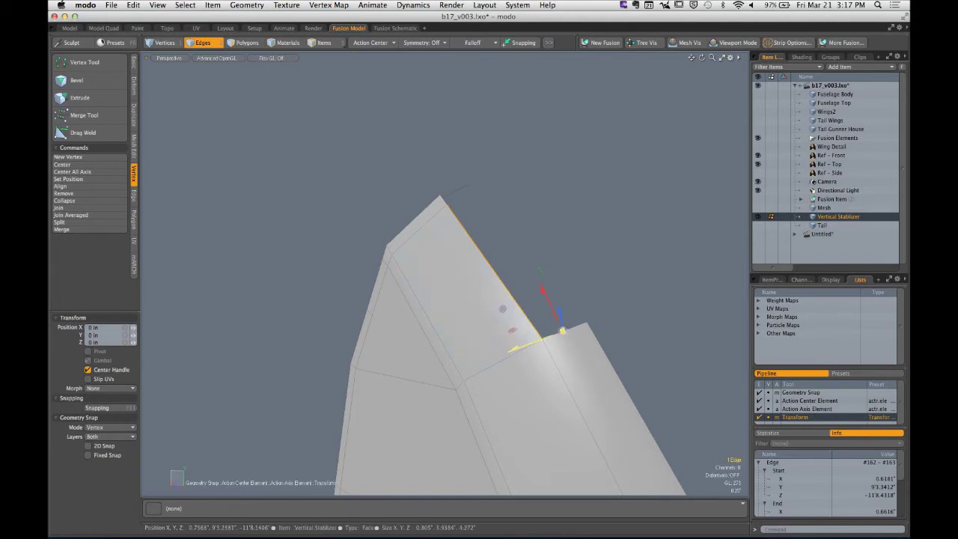
left_click_drag(562, 330, 502, 356)
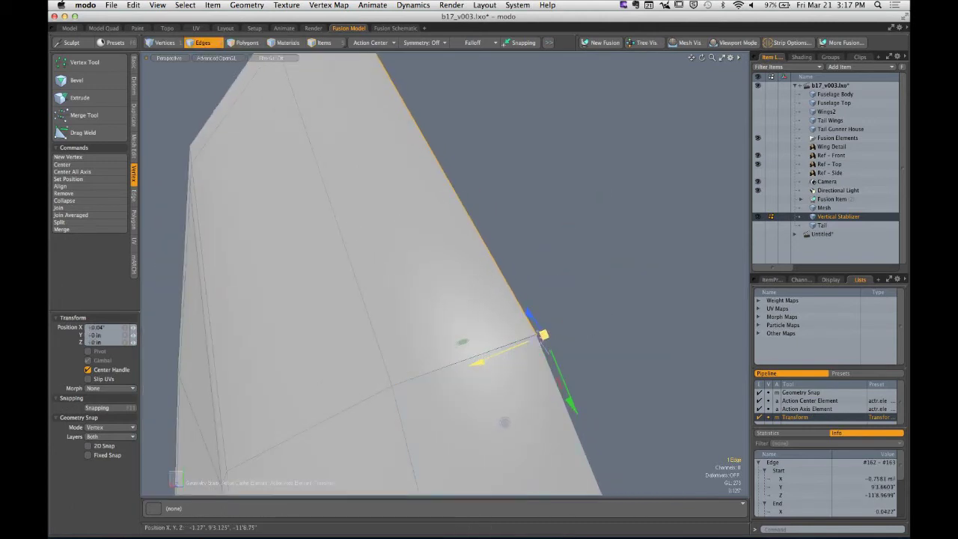
key("q")
Join the nearly coincident vertices at the lower and upper ends of the newly extended edge
left_click(558, 334)
key("1")
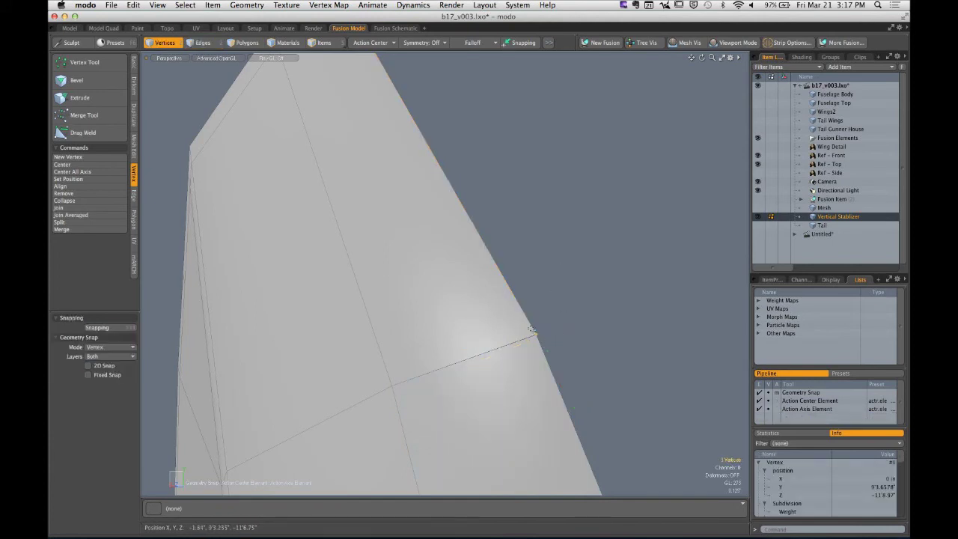
left_click_drag(549, 342, 591, 338, "ctrl+alt")
right_click_drag(537, 310, 557, 336)
key("shift+a")
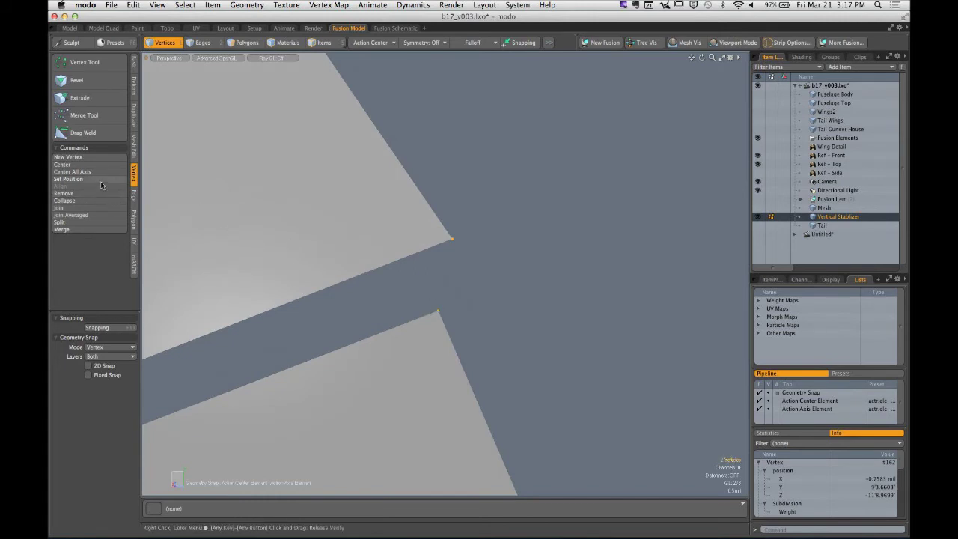
left_click(80, 209)
key("Return")
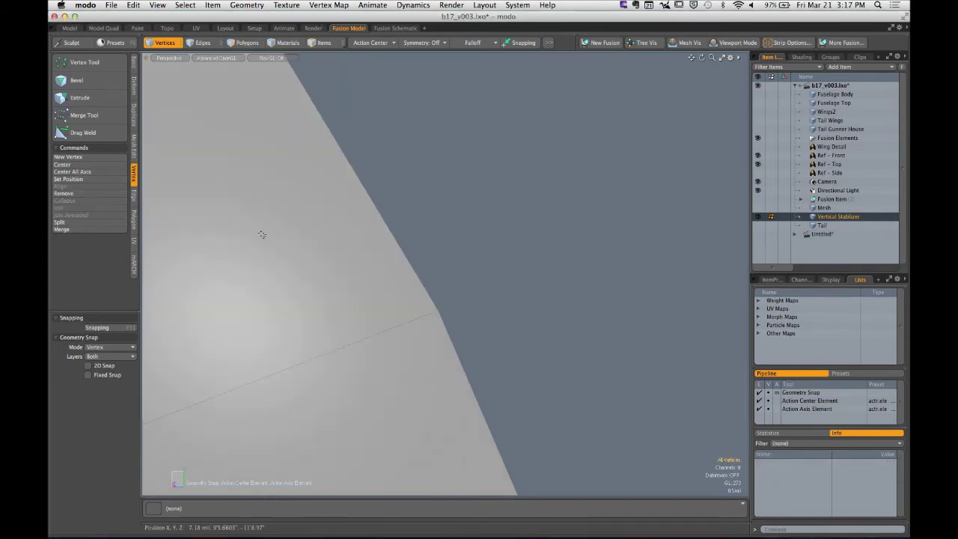
left_click_drag(532, 223, 299, 267, "ctrl+alt")
left_click_drag(299, 267, 342, 257, "alt")
right_click_drag(301, 214, 329, 241)
key("shift+a")
Delete the small polygons at the very apex of the stabilizer, above the rebuilt polygon
left_click_drag(388, 264, 422, 339, "alt")
key("2")
key("3")
left_click(462, 315)
left_click(450, 301)
Extend the short open edge beside the light-side panel upward and snap it to that panel's tip vertex
key("z")
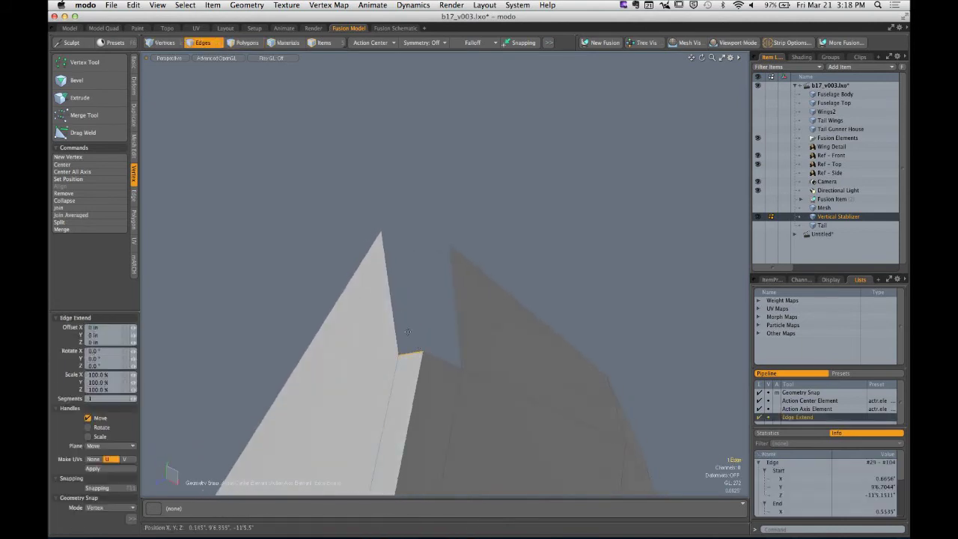
key("w")
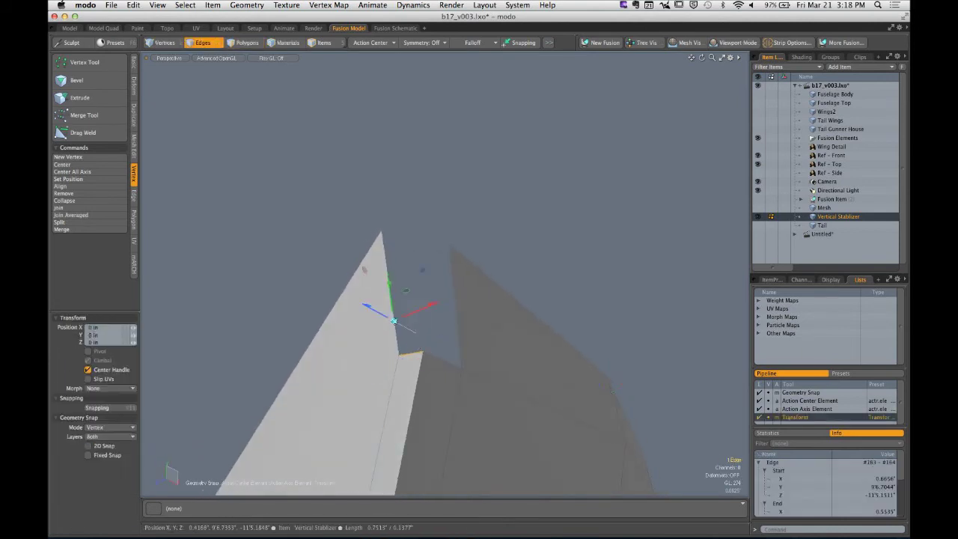
left_click_drag(393, 320, 381, 233)
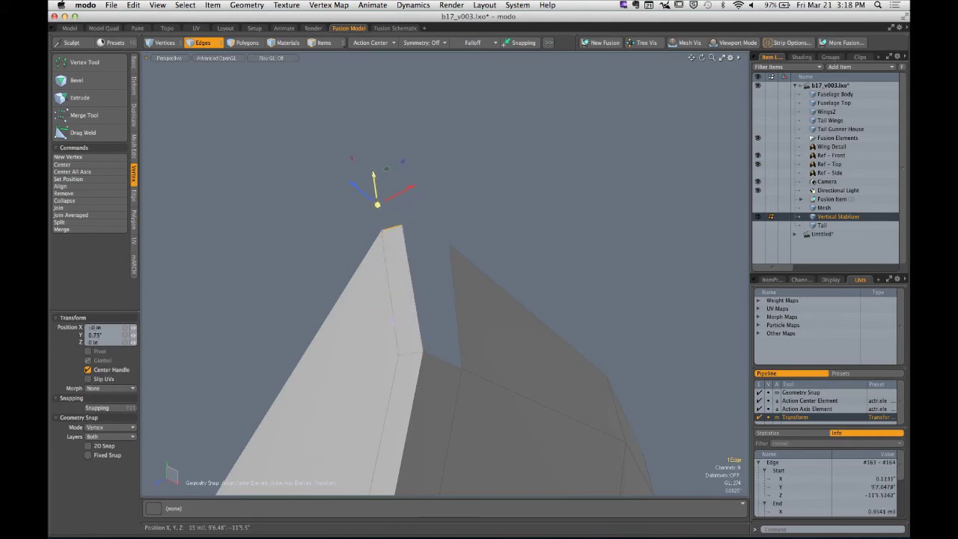
key("q")
left_click(449, 306)
Extend the adjacent open edge at the base of the apex gap and snap it to the opposite panel's tip vertex
left_click_drag(449, 306, 407, 330, "alt")
left_click(405, 353)
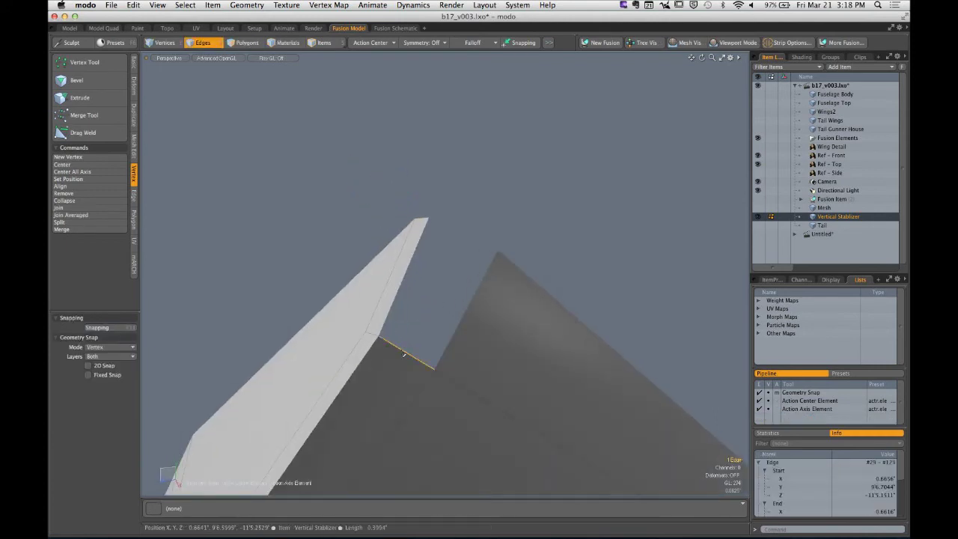
key("z")
key("w")
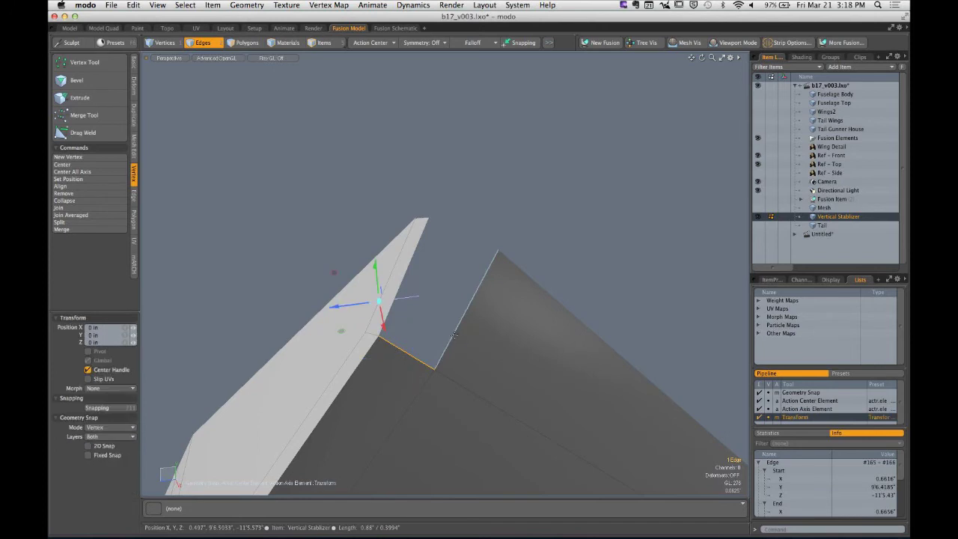
left_click_drag(437, 369, 494, 255)
left_click_drag(522, 334, 229, 377, "alt")
key("Escape")
key("Escape")
left_click_drag(406, 250, 459, 300, "alt")
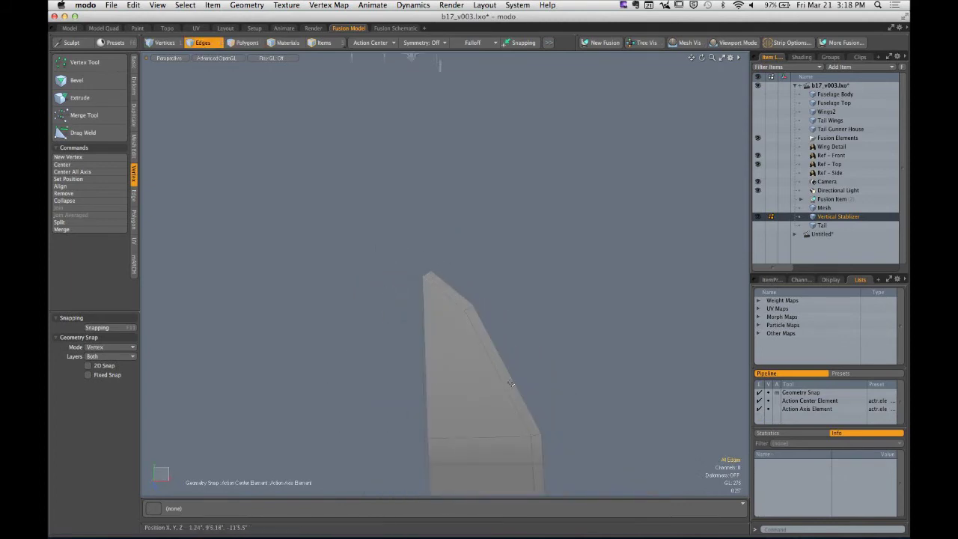
Join the two separate vertices on the rebuilt apex's seam at their averaged position
left_click_drag(482, 417, 498, 331, "alt")
key("1")
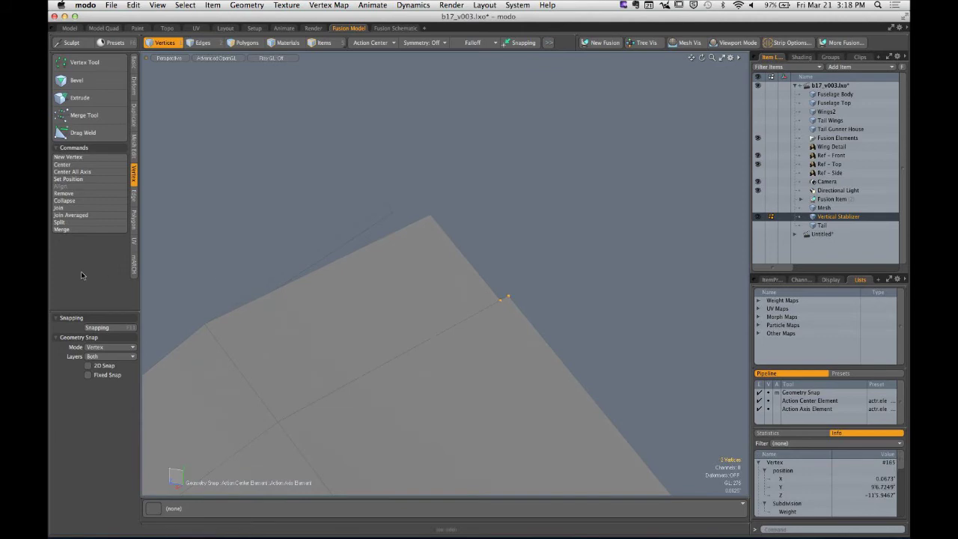
left_click(89, 216)
key("Return")
mouse_move(417, 247)
left_mouse_down("alt")
mouse_move(494, 272)
mouse_move(469, 287)
mouse_move(292, 300)
mouse_move(453, 304)
mouse_move(427, 247)
mouse_move(411, 255)
left_mouse_up("alt")
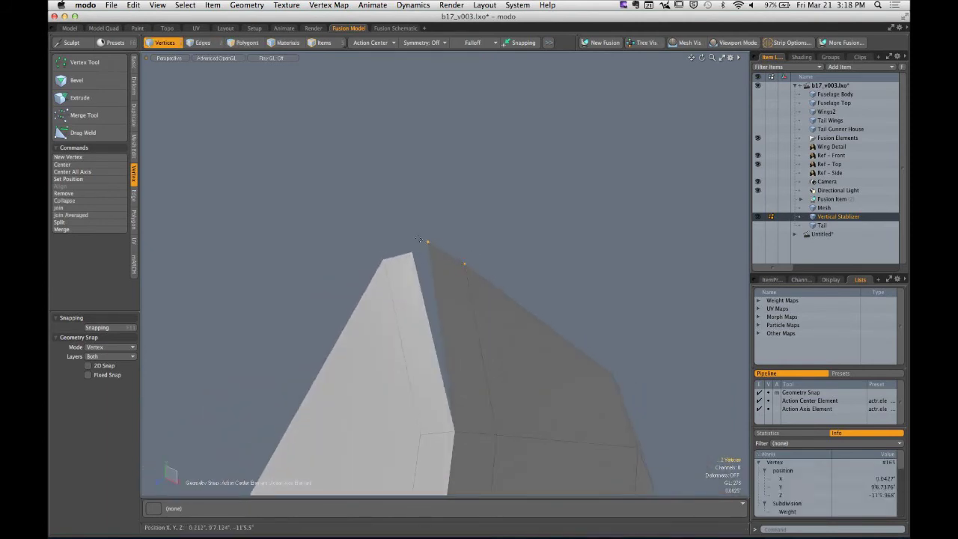
Set the X position of the open tip vertices on both the dark and light sides of the apex gap to 0
left_click(69, 180)
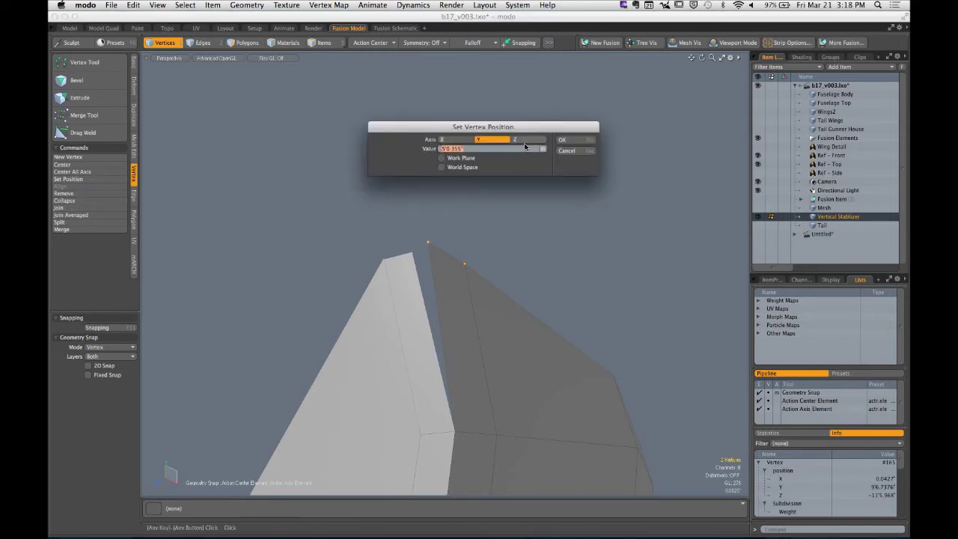
left_click(562, 140)
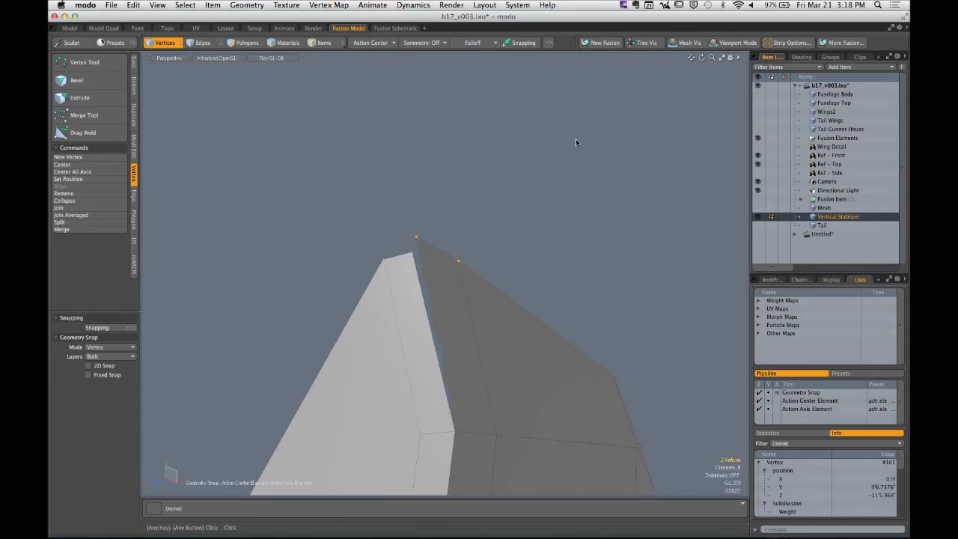
left_click_drag(566, 208, 510, 195, "alt")
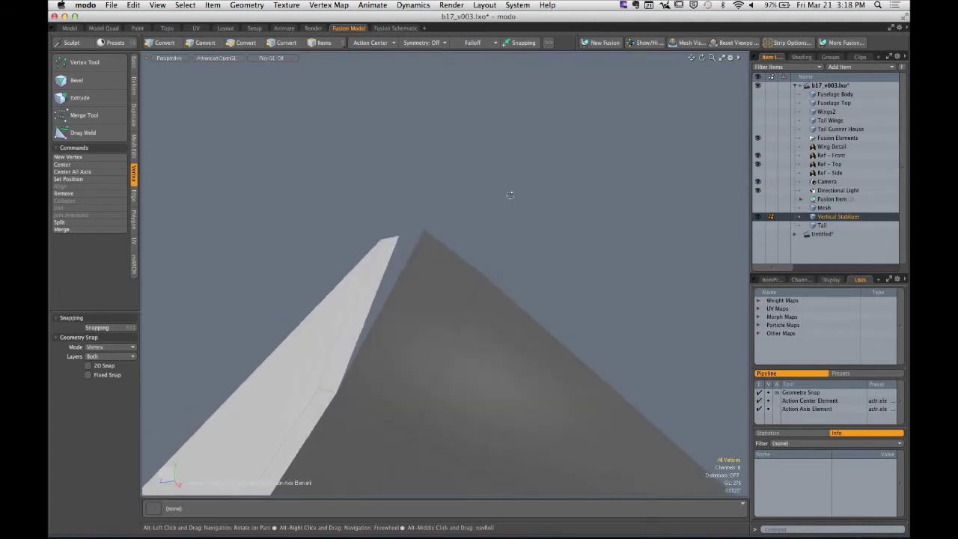
left_click_drag(412, 255, 402, 244, "alt")
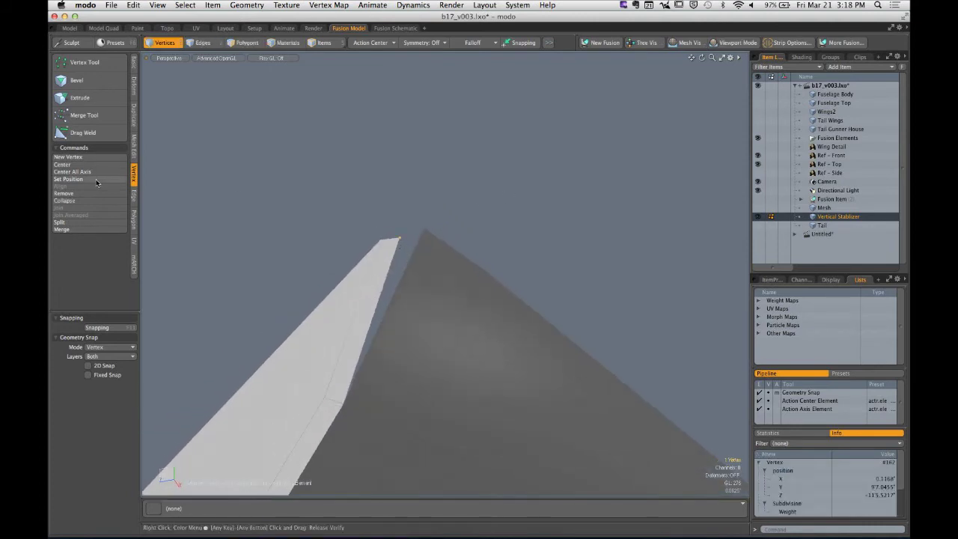
left_click(68, 180)
left_click(571, 143)
left_click_drag(464, 187, 444, 231, "alt")
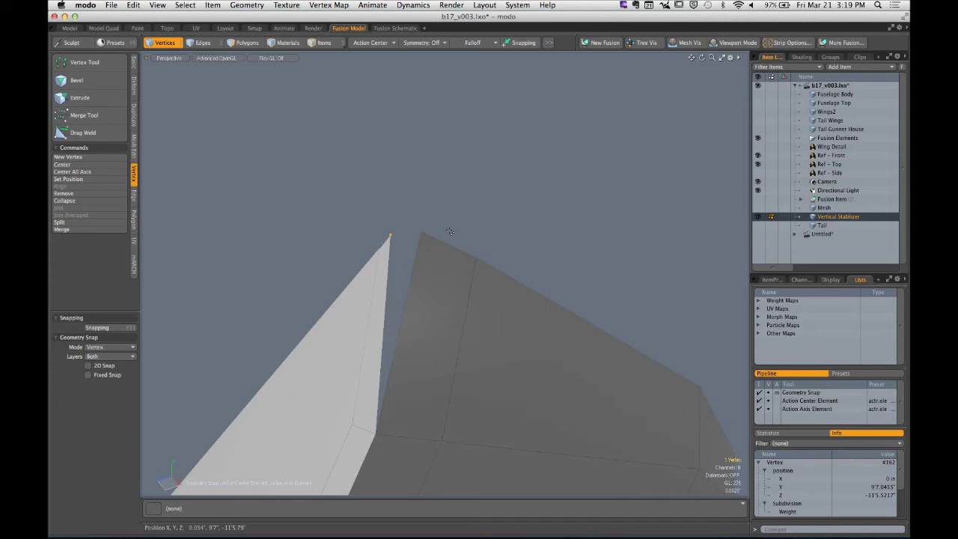
left_click_drag(444, 229, 408, 285, "alt")
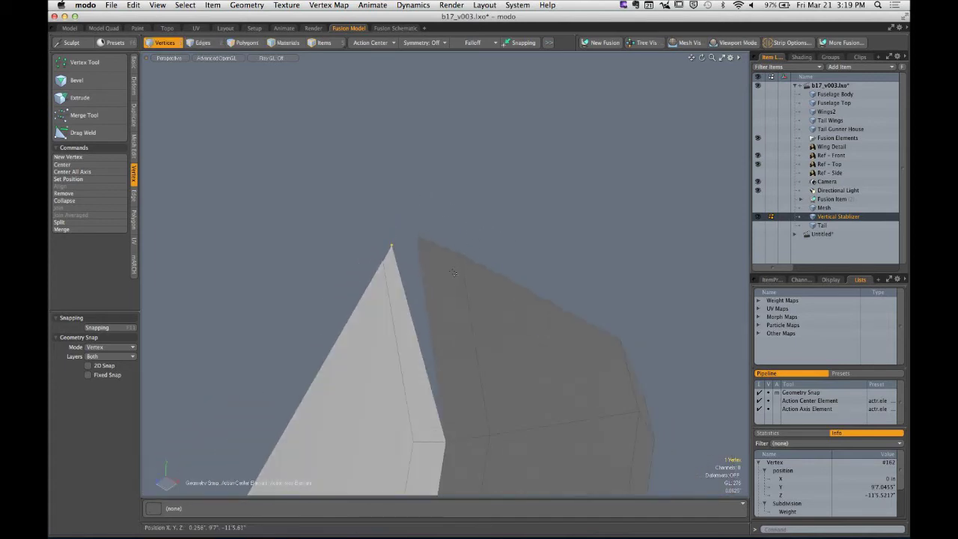
Move the light-side panel's tip vertex slightly upward
key("w")
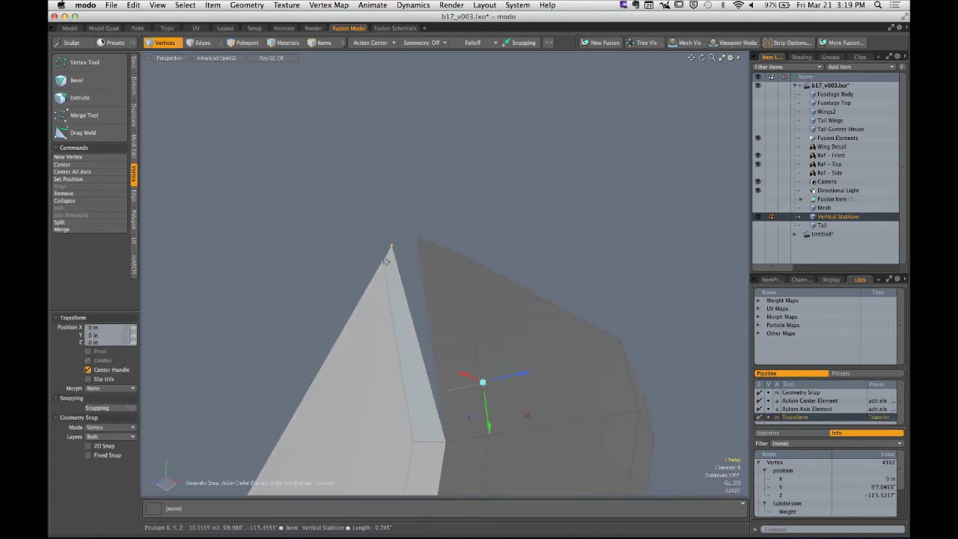
left_click(385, 257)
left_click_drag(374, 285, 490, 331)
key("Escape")
key("Escape")
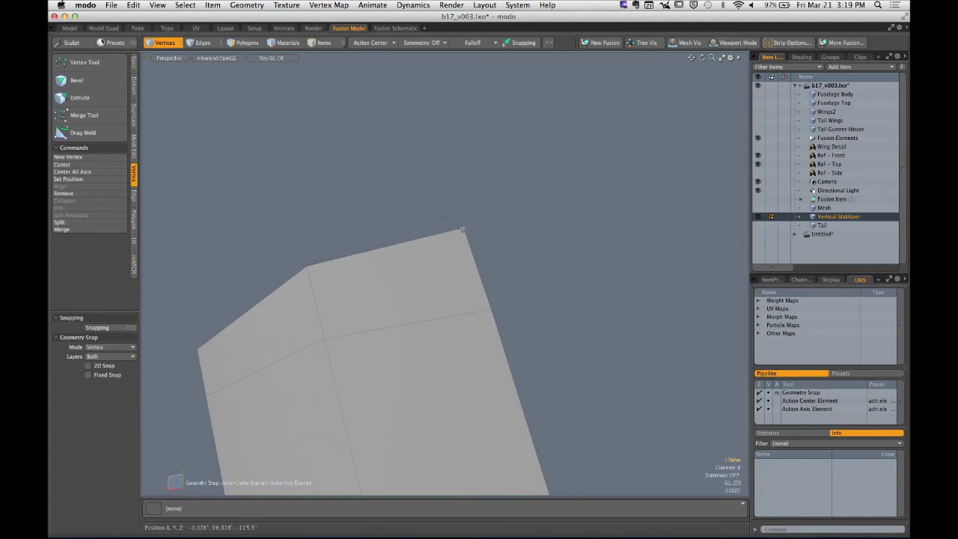
Join the dark-side tip vertex to the light-side tip vertex, without averaging, to close the apex gap
left_click(464, 229)
left_click_drag(465, 229, 414, 220, "alt")
left_click(405, 213, "shift")
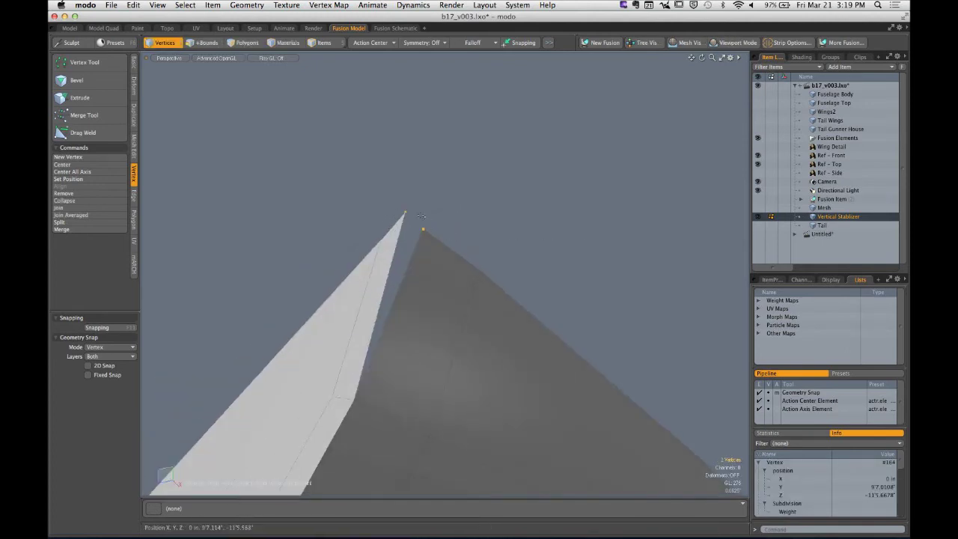
left_click(84, 207)
key("Return")
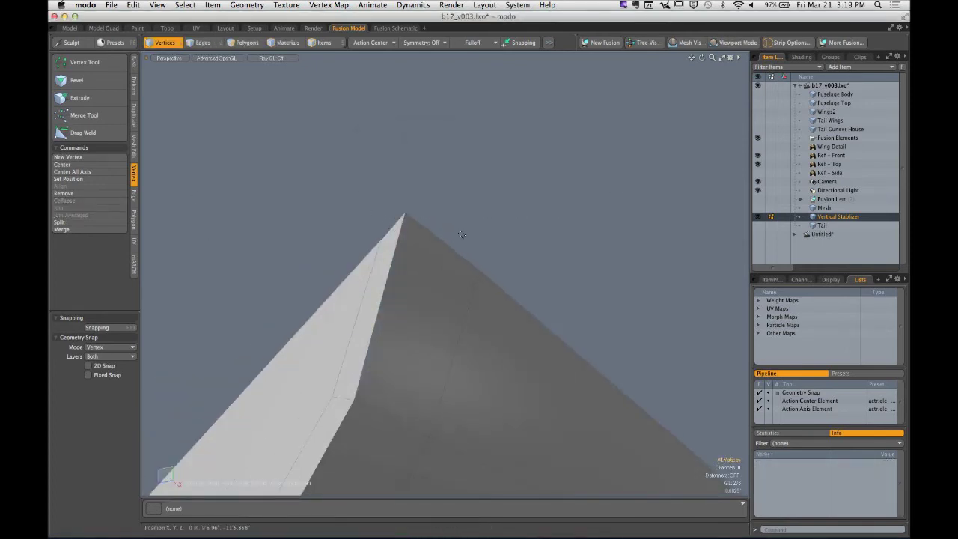
Check the individual vertices around the closed tip and preview the stabilizer as a smoothed subdivision surface
left_click_drag(461, 232, 464, 280, "alt")
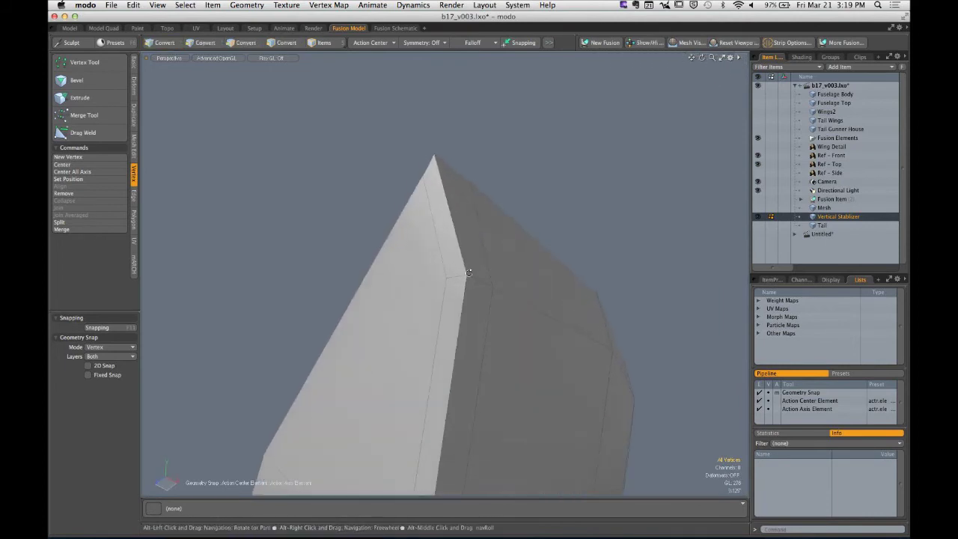
right_click_drag(393, 176, 430, 212)
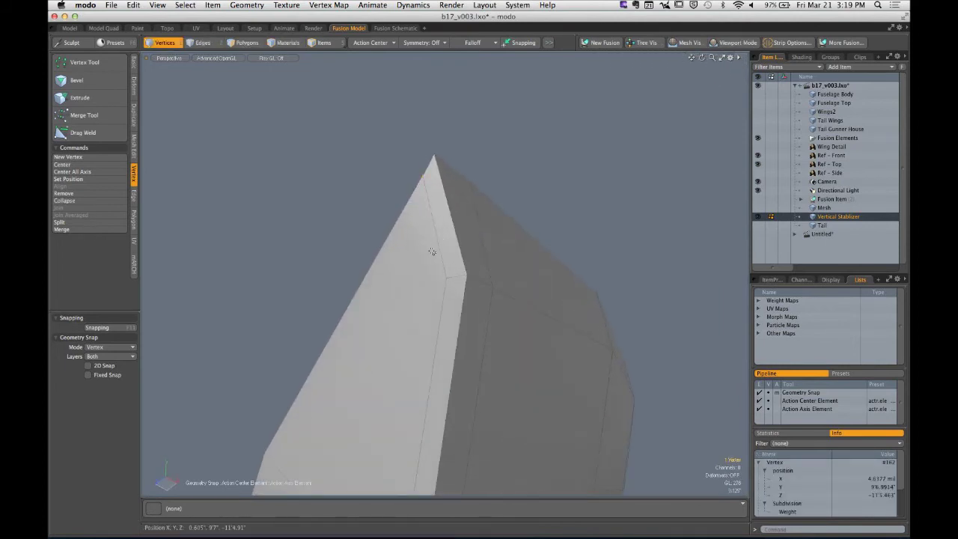
left_click_drag(457, 278, 449, 264, "alt")
right_click_drag(430, 140, 461, 167)
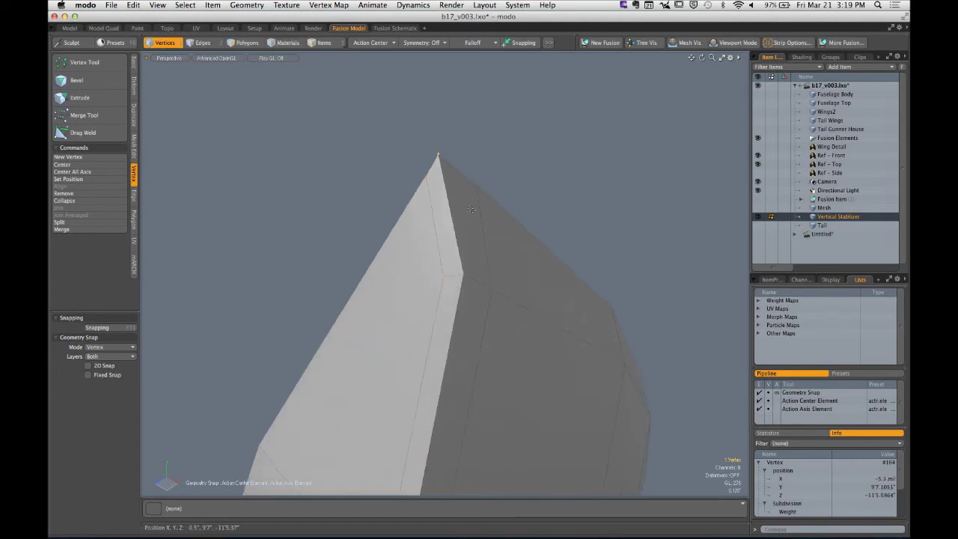
left_click_drag(461, 206, 464, 222, "alt")
key("Tab")
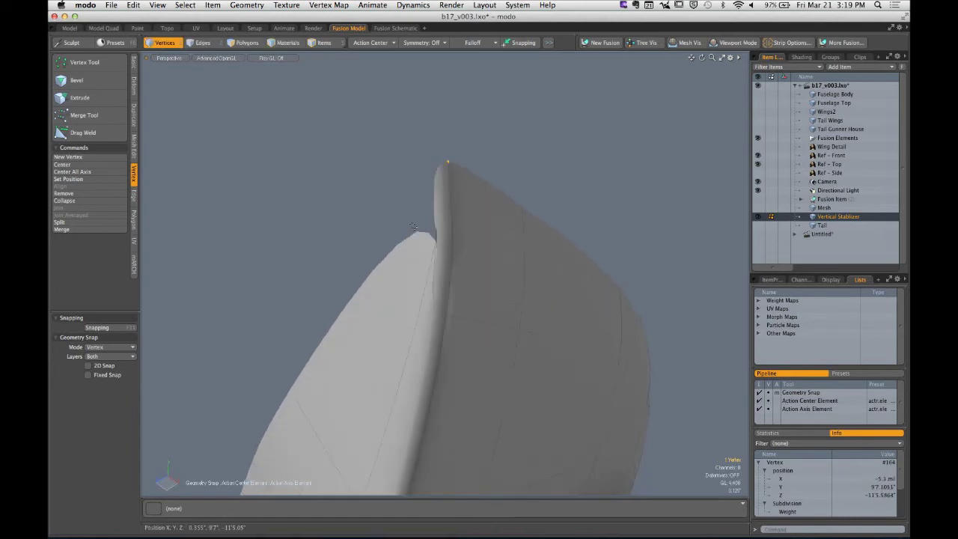
left_click_drag(459, 258, 633, 236, "alt")
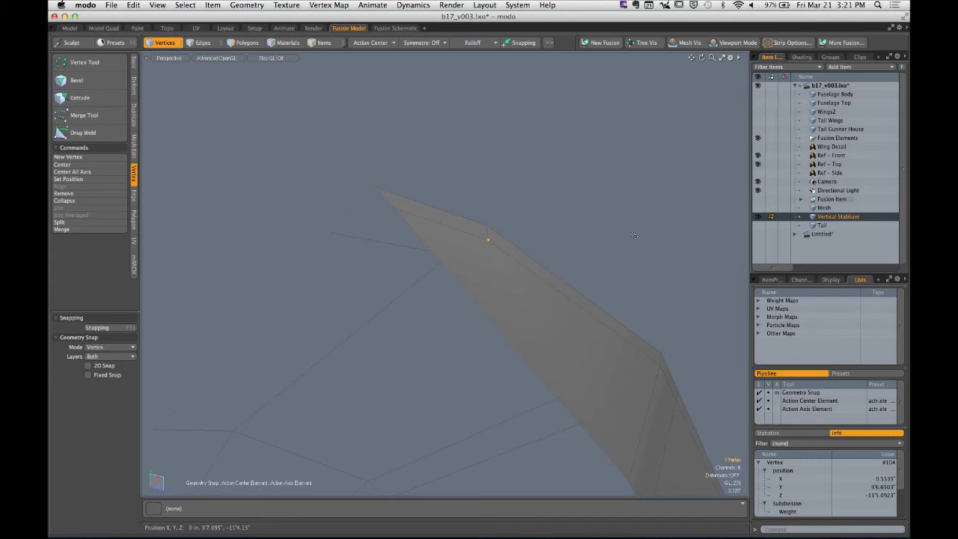
Save the b17_v003.lxo scene and switch to the Untitled scene, fitting its walls in view
key("2")
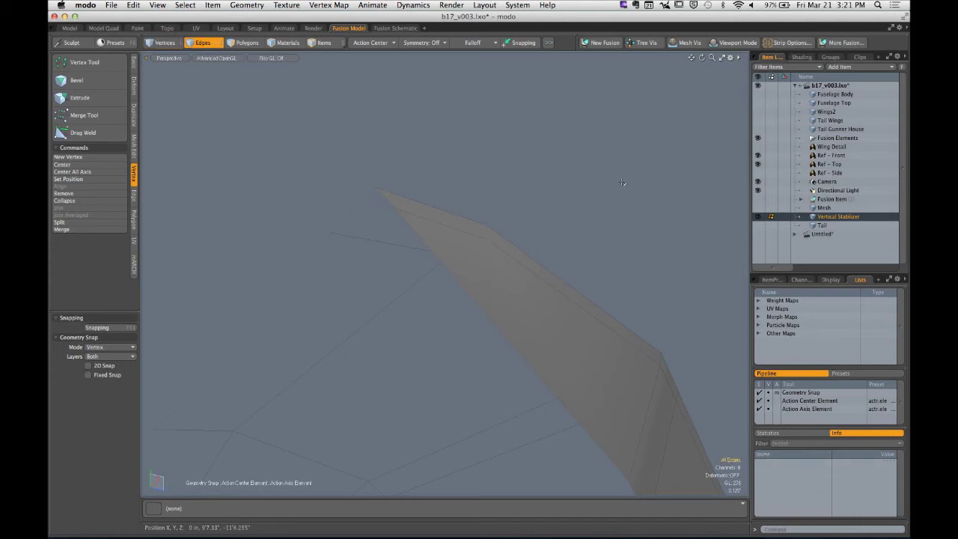
key("super+s")
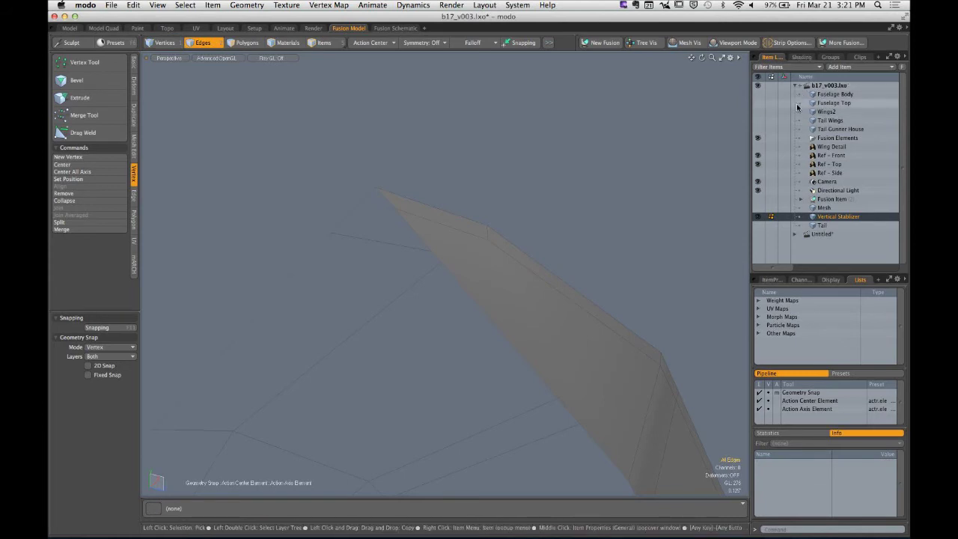
left_click(816, 234)
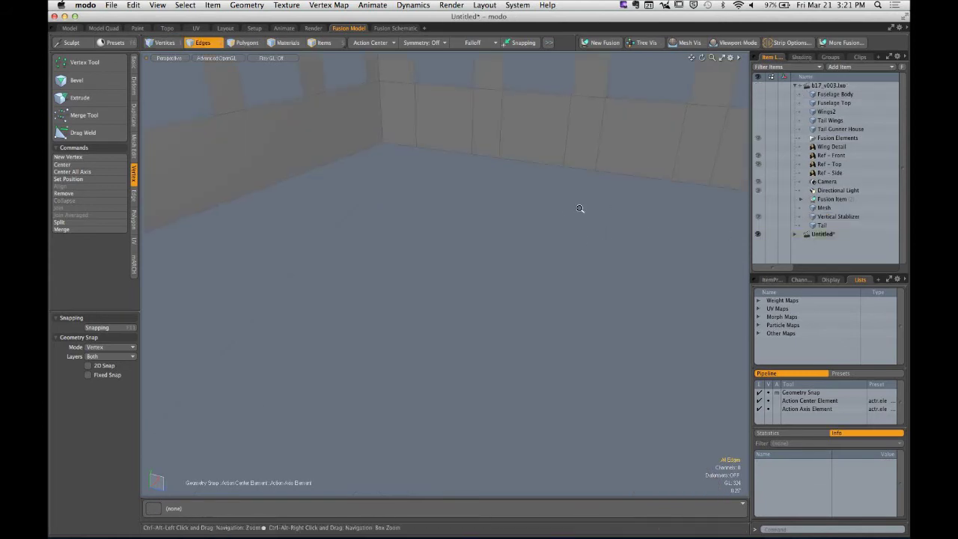
key("a")
Bridge the outer and inner edge loops of the opening in the end wall
left_click_drag(562, 210, 484, 306, "alt")
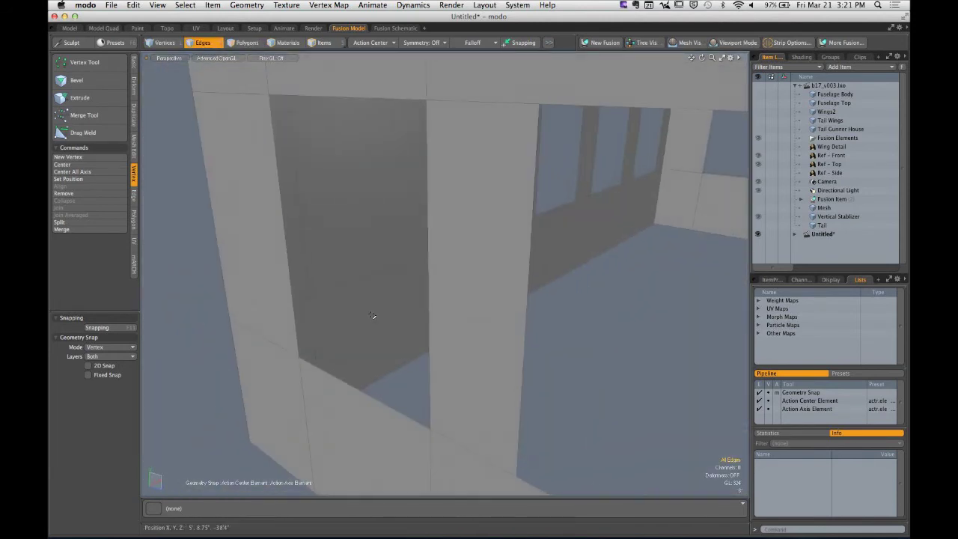
double_click(295, 310)
double_click(311, 318, "shift")
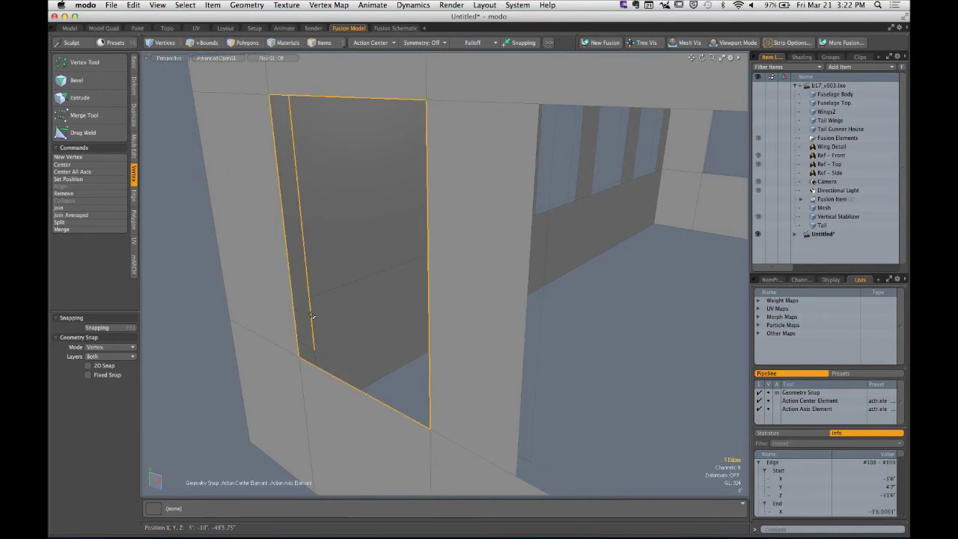
left_click(135, 64)
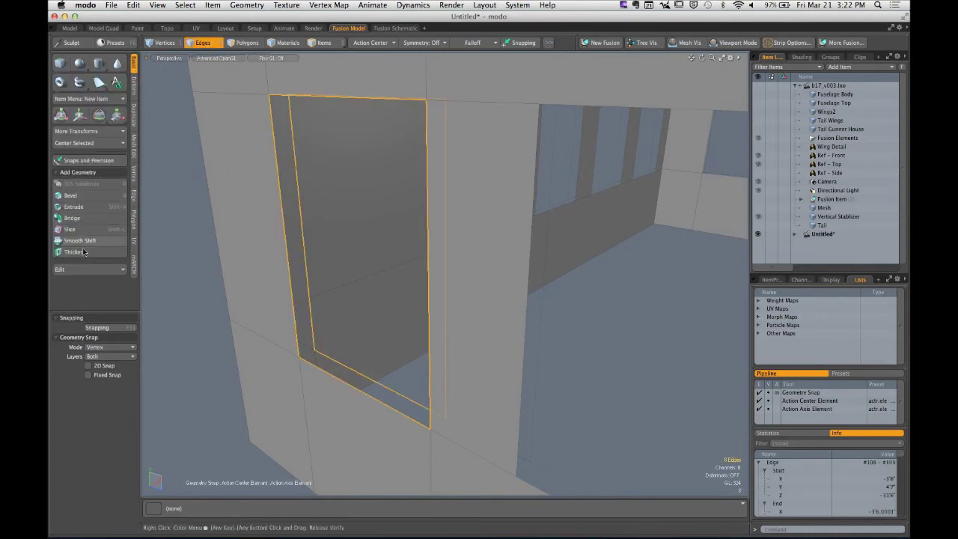
left_click(75, 218)
left_click(227, 186)
key("q")
Undo the bridge between the wall opening's two edge loops and clear the edge selection
left_click_drag(347, 250, 415, 284, "alt")
key("3")
key("super+z")
key("super+z")
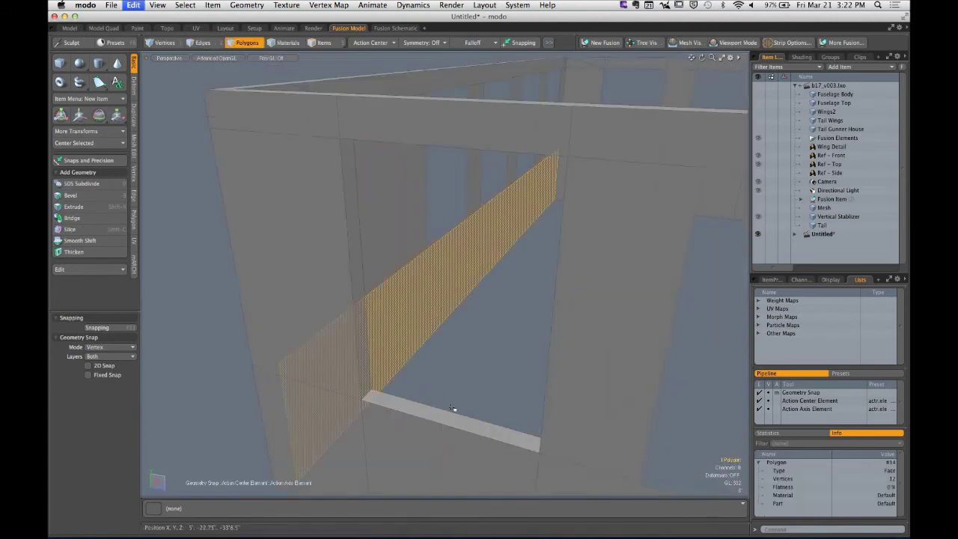
key("super+z")
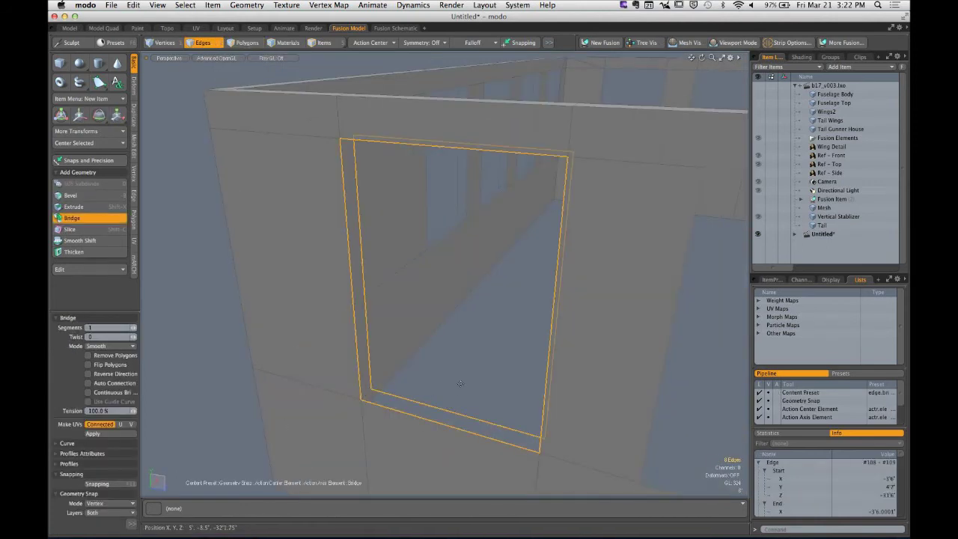
key("Escape")
key("Escape")
Fill the outer and inner edge loops of the wall opening with a new polygon each
double_click(447, 425)
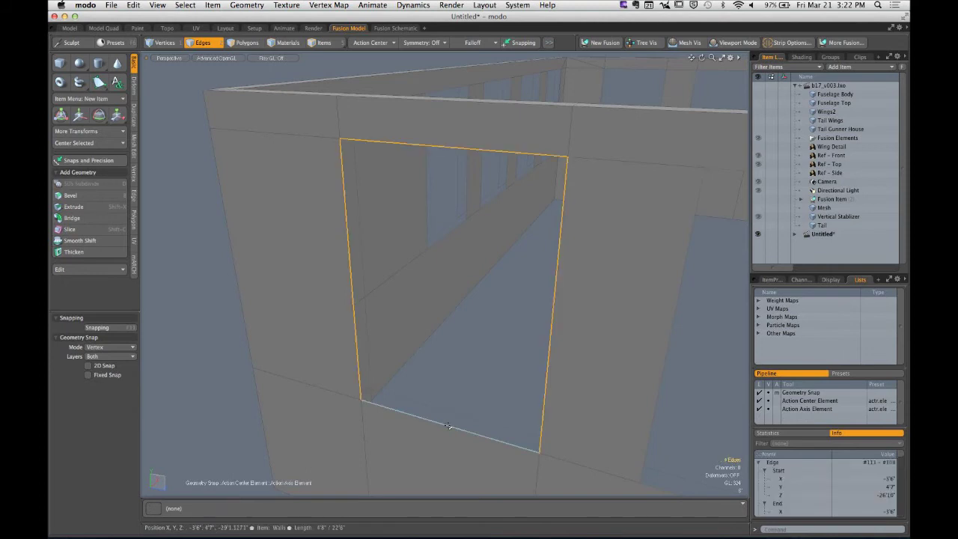
key("p")
key("Escape")
left_click_drag(447, 425, 349, 349, "alt")
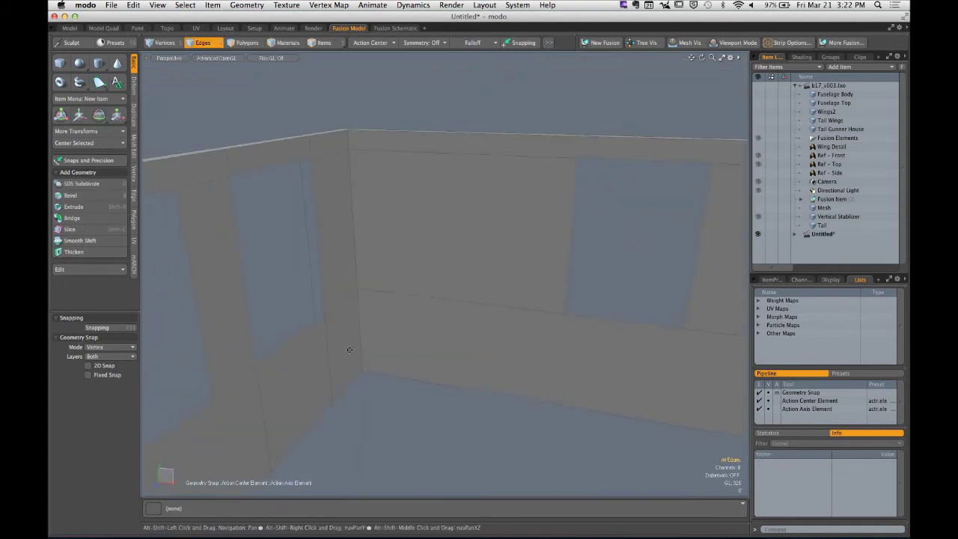
double_click(297, 338)
key("p")
Bevel the two fill polygons outward about 5 in, with further inset bevels forming a raised frame around a recessed panel
key("3")
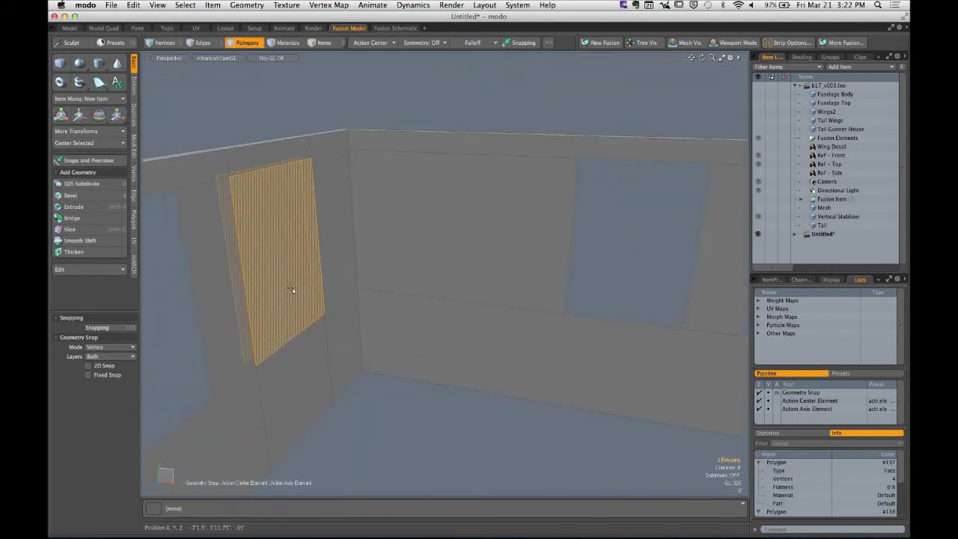
left_click_drag(233, 302, 454, 297, "alt")
key("b")
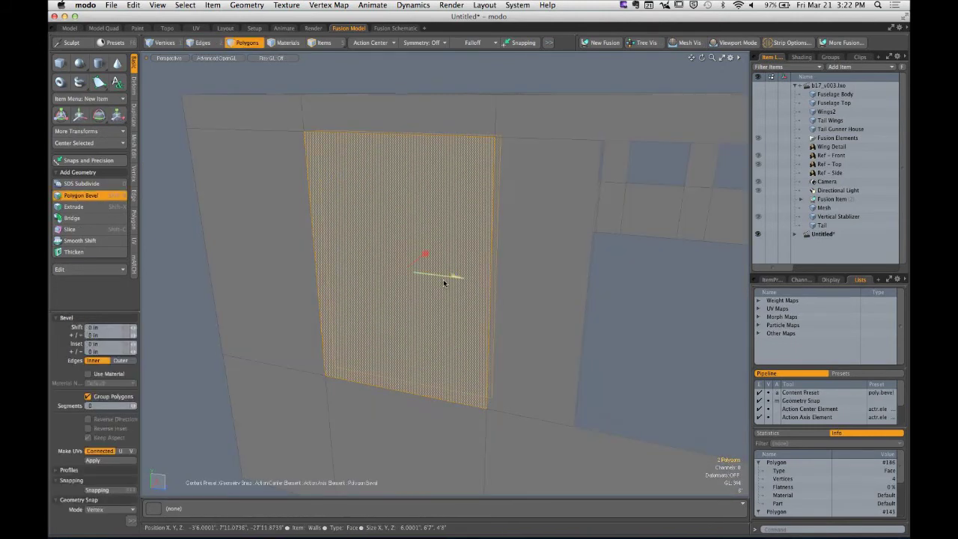
left_click_drag(451, 279, 412, 273)
left_click(428, 289, "shift")
key("space")
key("b")
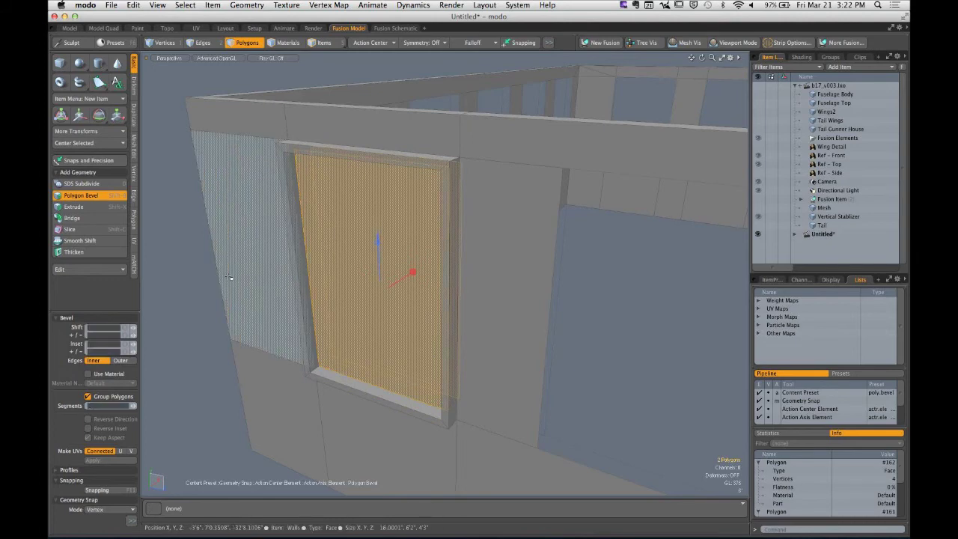
key("space")
Examine the raised frame's upper corner, checking its outer edge loop and the short edge connecting it to the wall
left_click(231, 280)
left_click_drag(197, 282, 334, 265, "alt")
left_click_drag(498, 324, 479, 352, "alt")
left_click_drag(461, 166, 484, 193)
left_click(470, 96)
key("2")
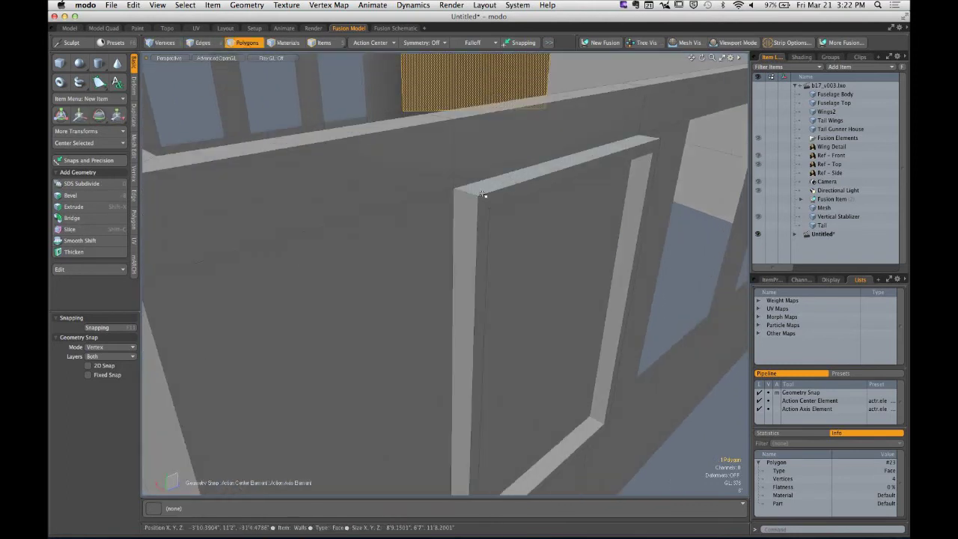
left_click(475, 194)
double_click(474, 197)
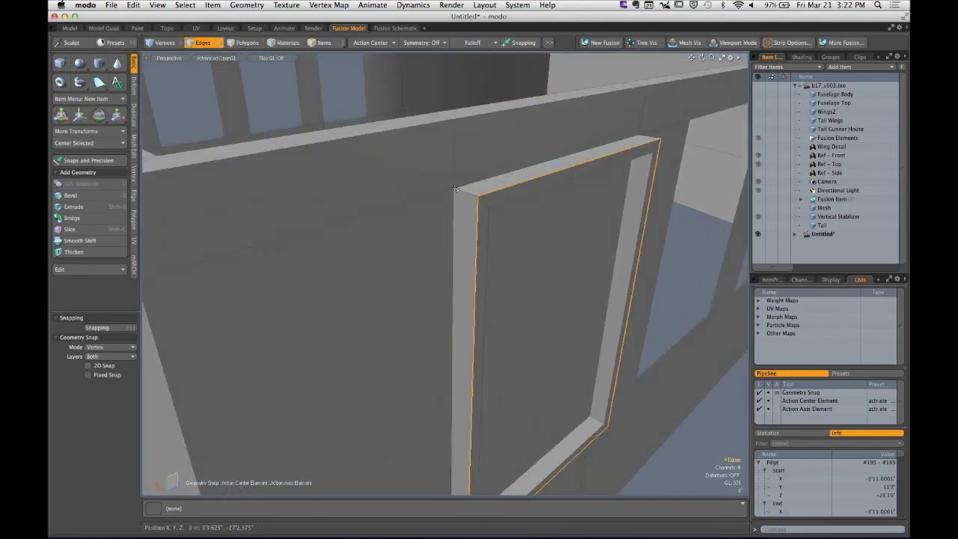
left_click(464, 191)
left_click(481, 196, "shift")
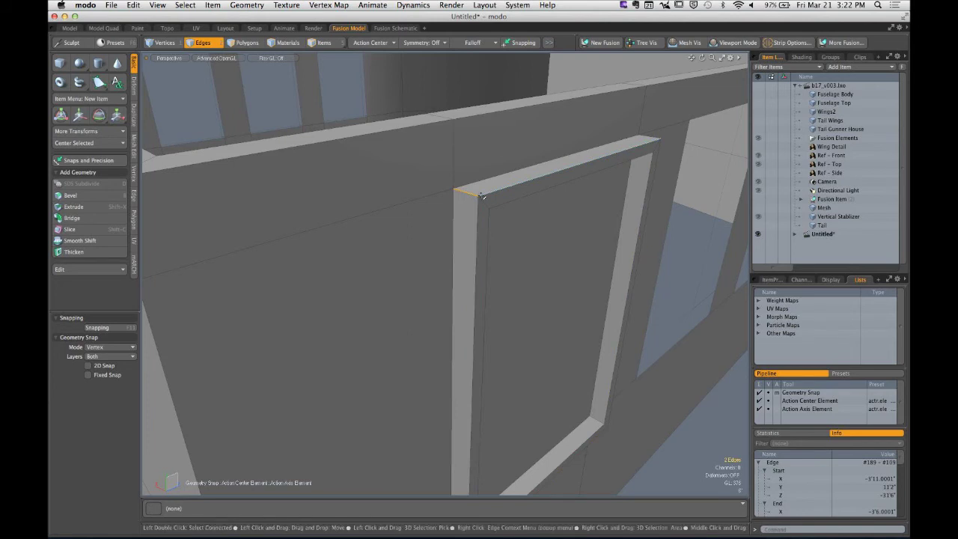
Compare vertex, edge and polygon selection at the raised frame's upper corner, finishing with only the vertex on the wall side selected
key("1")
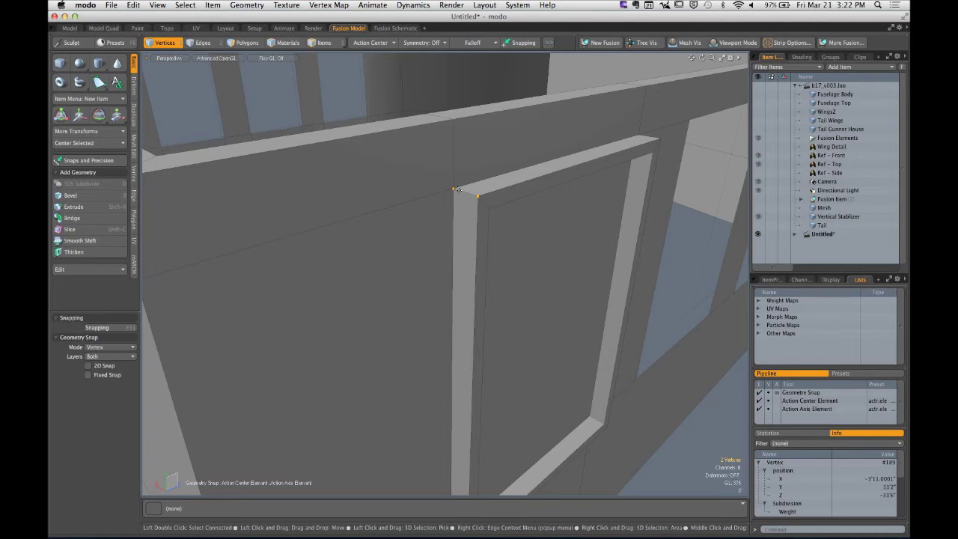
key("2")
key("3")
mouse_move(479, 149)
left_mouse_down()
mouse_move(449, 139)
mouse_move(422, 238)
mouse_move(442, 220)
mouse_move(373, 231)
mouse_move(429, 207)
mouse_move(569, 217)
left_mouse_up()
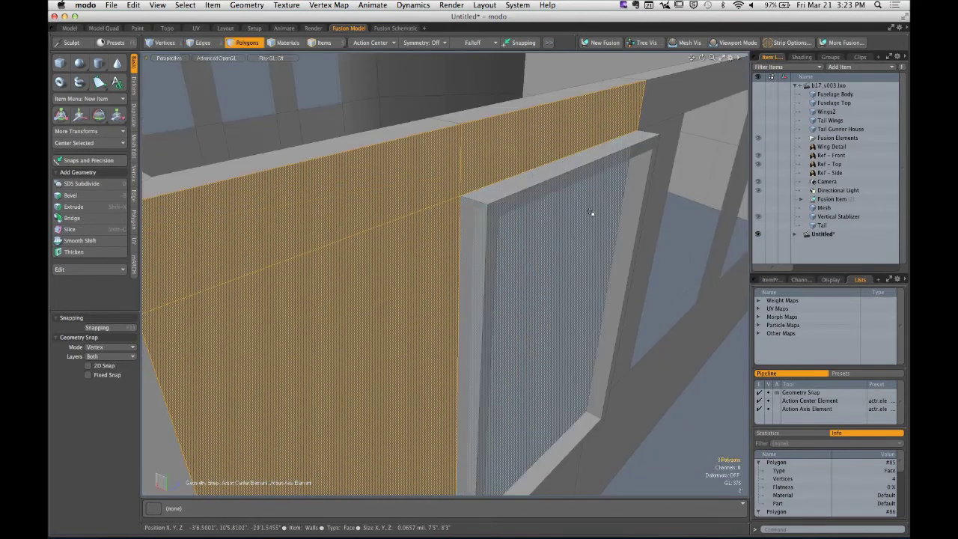
left_click(671, 444)
key("1")
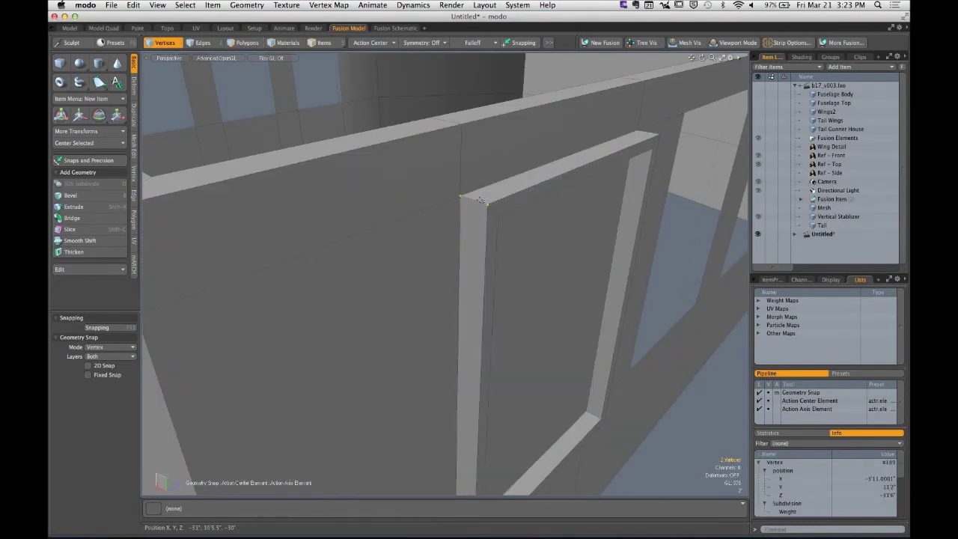
left_click(461, 196)
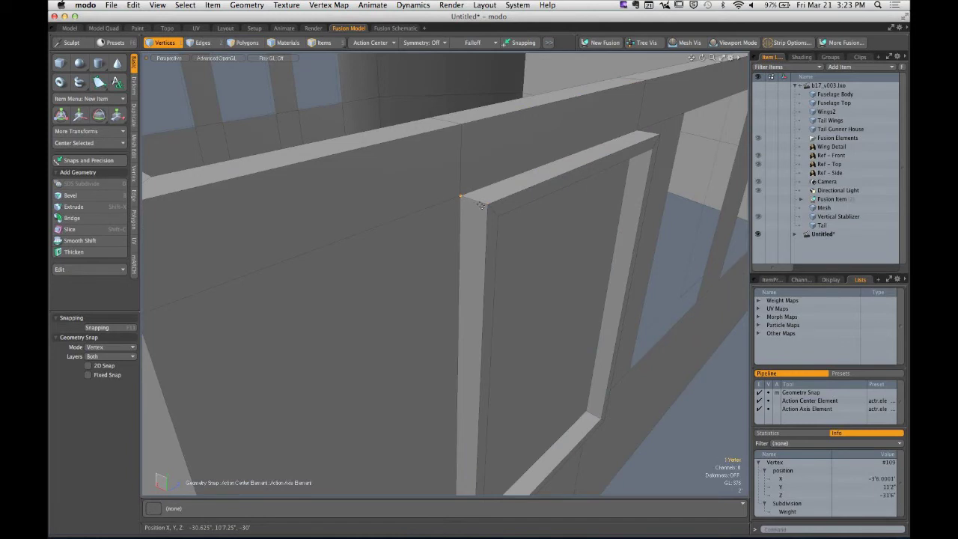
Select the outer wall face's polygons surrounding the raised frame, above, beside and below the opening
key("2")
left_click(506, 203)
left_click_drag(511, 247, 408, 222, "alt")
key("3")
mouse_move(485, 159)
left_mouse_down()
mouse_move(408, 231)
mouse_move(466, 398)
mouse_move(561, 316)
mouse_move(559, 300)
left_mouse_up()
left_click_drag(560, 300, 547, 299, "alt")
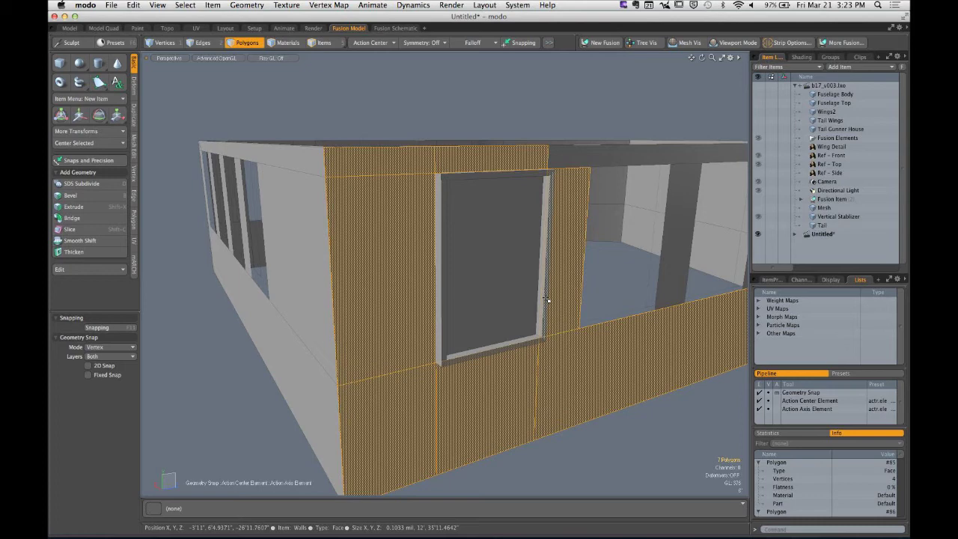
Select the two opposite recessed panel polygons and bridge them through the wall, widening the tool properties to show the full option names
left_click(516, 293)
left_click_drag(515, 293, 421, 321, "alt")
key("3")
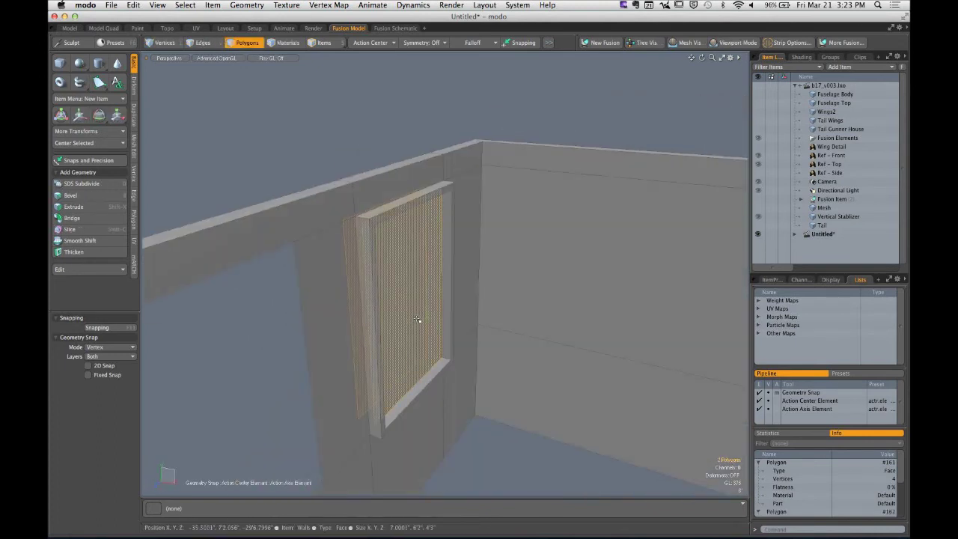
left_click(82, 219)
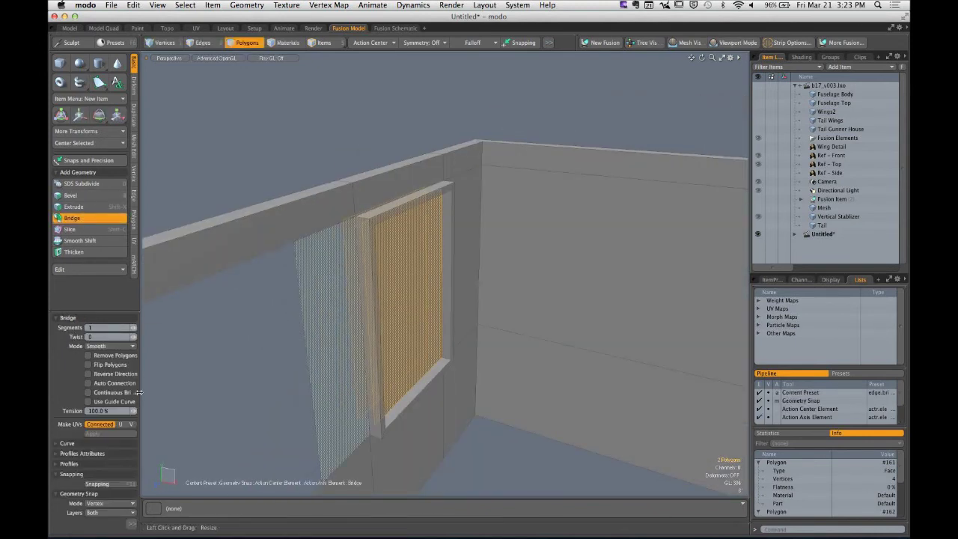
left_click_drag(138, 392, 194, 392)
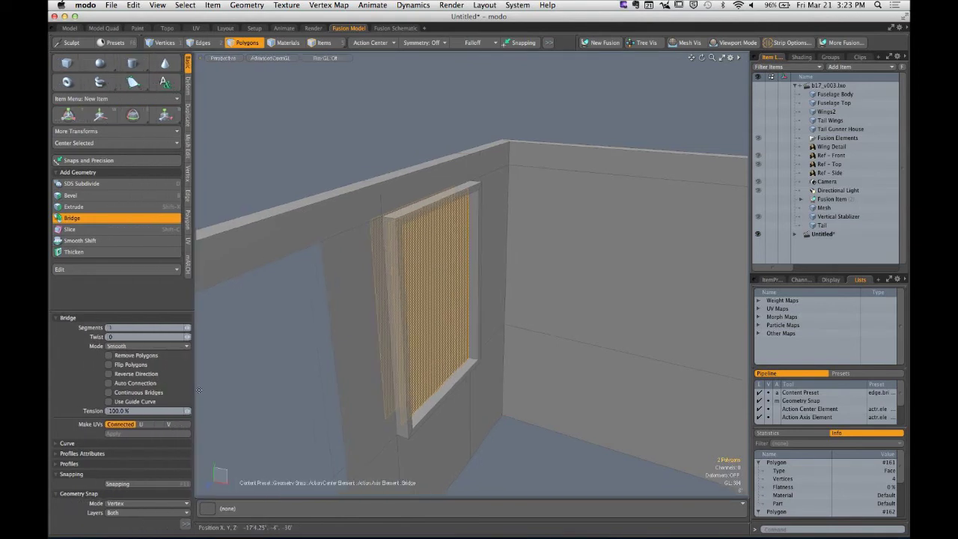
Turn on Flip Polygons for the bridge, finish the tool and clear the polygon selection
left_click_drag(314, 360, 281, 359, "alt")
left_click(137, 388)
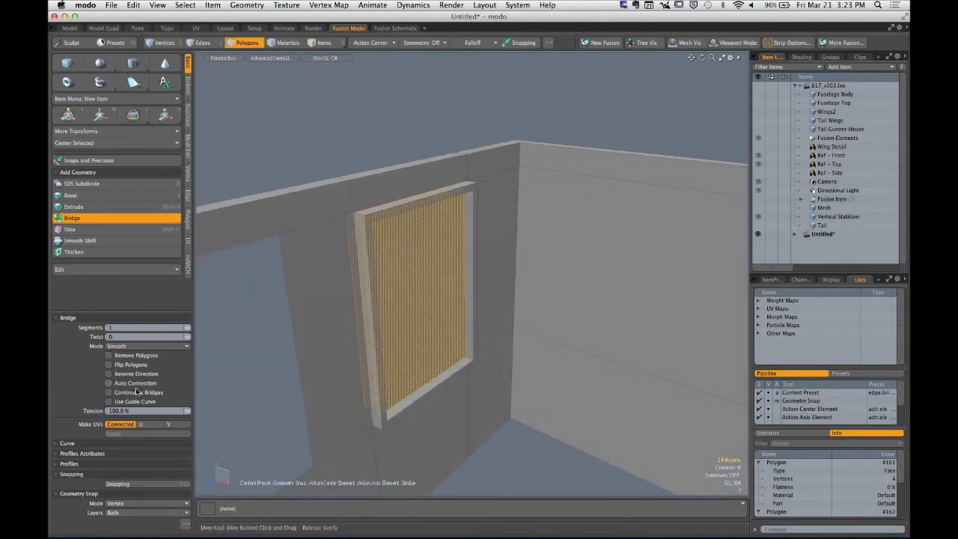
left_click(121, 376)
left_click(120, 376)
left_click(110, 364)
left_click_drag(419, 285, 488, 283, "alt")
key("space")
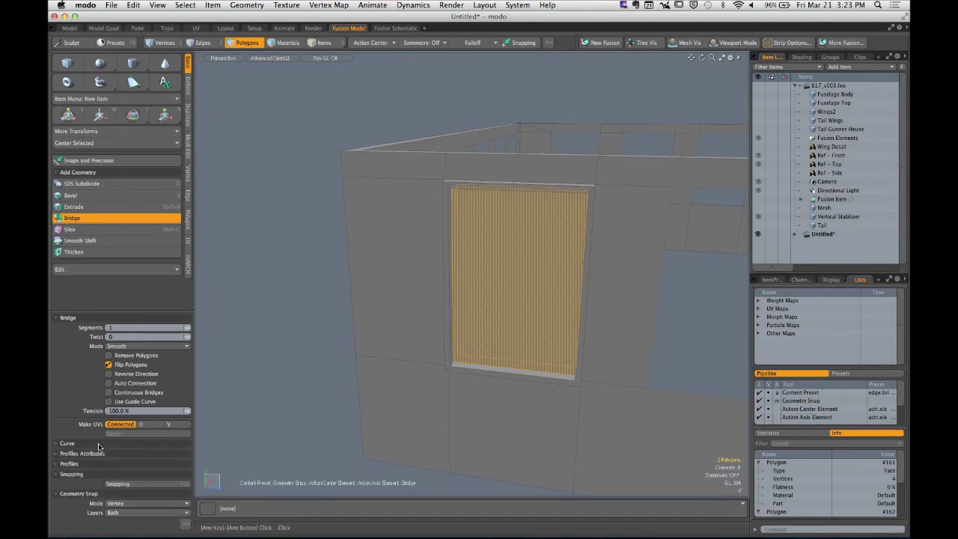
key("Escape")
left_click_drag(419, 346, 501, 286, "alt")
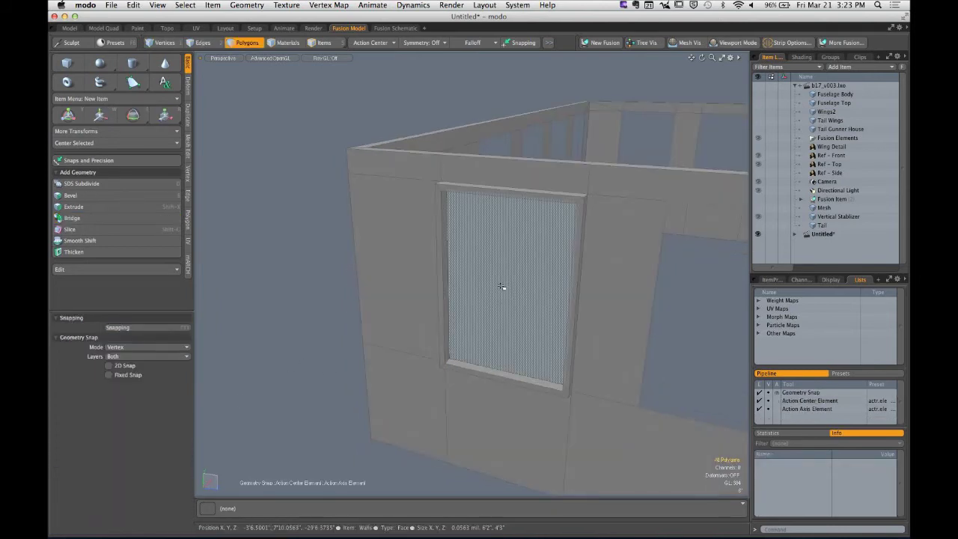
Undo the bridge between the two recessed panel polygons
key("super+z")
key("super+z")
key("super+z")
key("super+z")
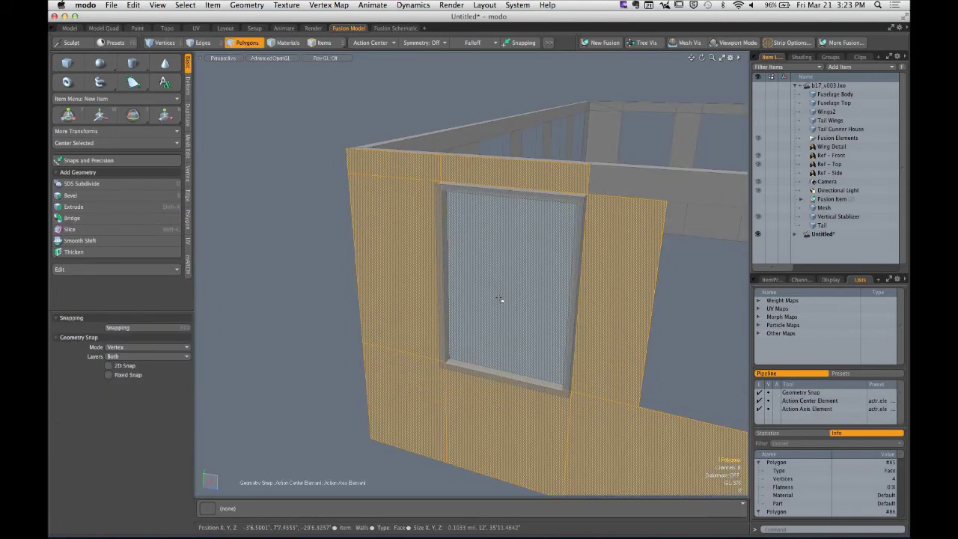
Reselect the recessed panel polygons on both wall sides and try bridging them again with Flip Polygons on
left_click(507, 312)
left_click_drag(508, 312, 372, 310, "alt")
left_click(441, 305, "shift")
left_click_drag(441, 305, 434, 280, "alt")
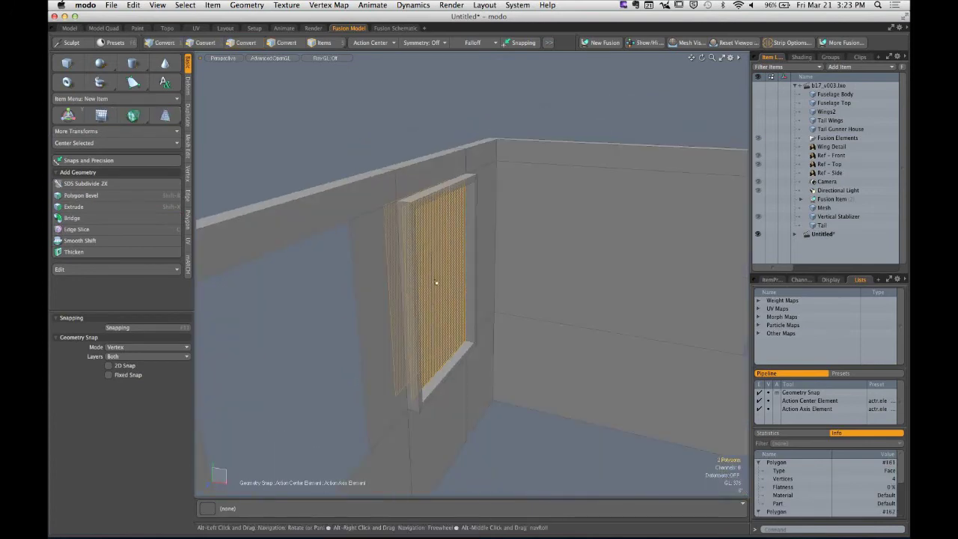
right_click(436, 282)
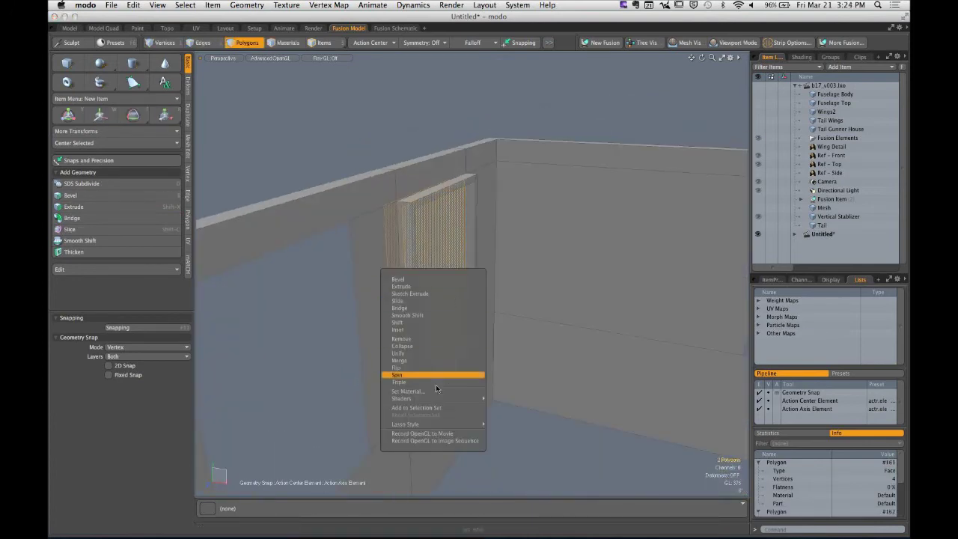
left_click(424, 309)
left_click_drag(453, 319, 392, 285, "alt")
key("space")
left_click(83, 218)
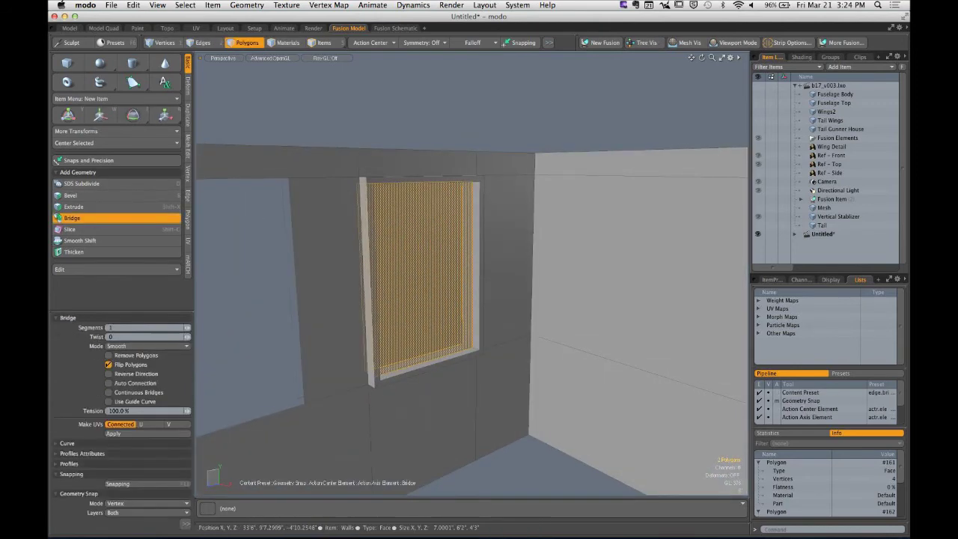
Undo the repeated bridge attempt through the wall opening
left_click_drag(431, 133, 419, 127, "alt")
key("super+z")
key("super+z")
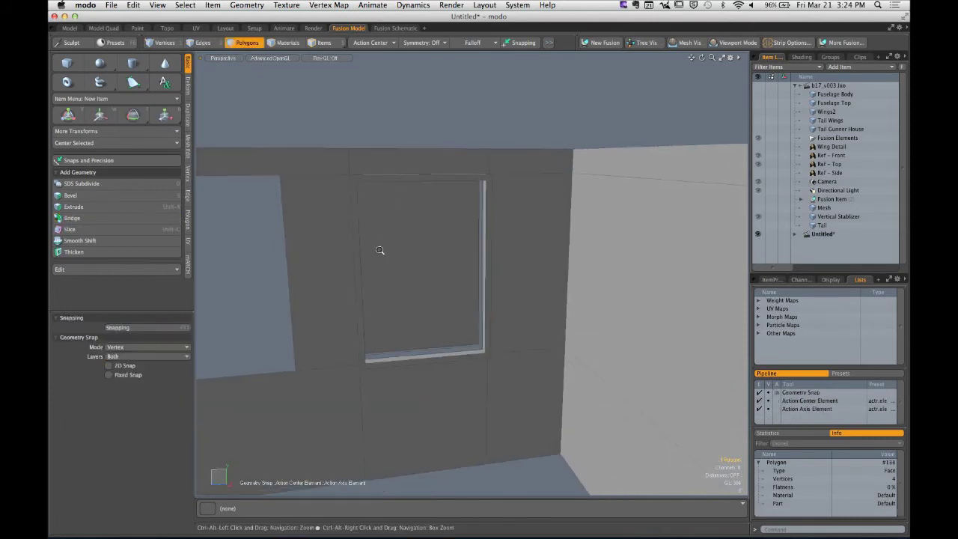
Select the recessed panel polygons on both sides of the wall and delete them to open the window through
left_click_drag(379, 250, 478, 325, "ctrl+alt")
key("3")
left_click(474, 327)
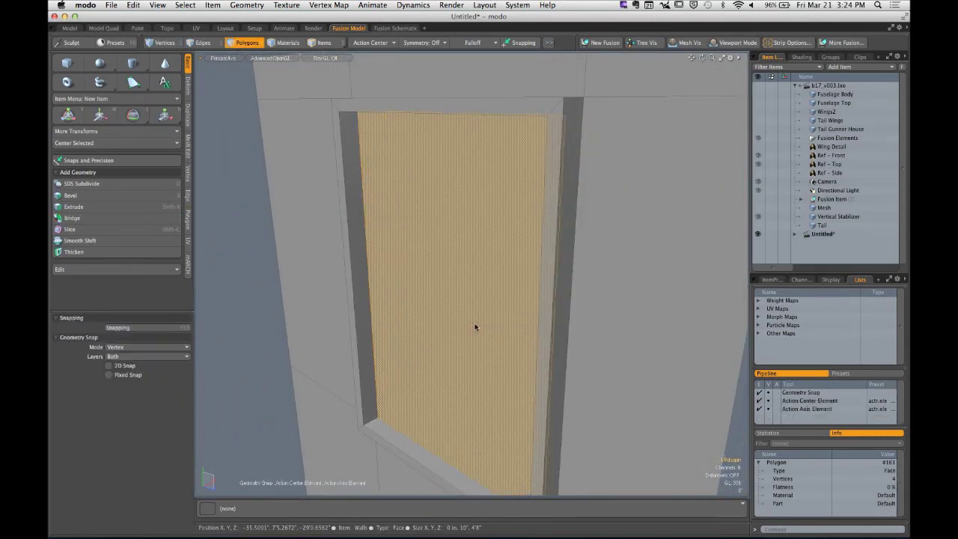
key("Escape")
left_click(492, 322)
left_click_drag(494, 323, 408, 319, "alt")
left_click(480, 323, "shift")
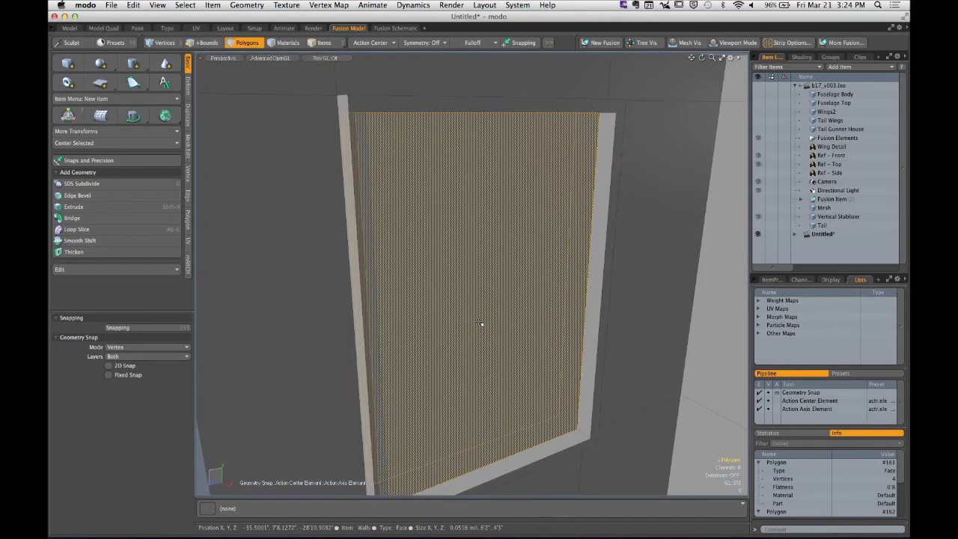
key("Escape")
Select the inner edge loops on both sides of the window opening and bridge them to close the gap in the wall thickness
key("2")
left_click(580, 385)
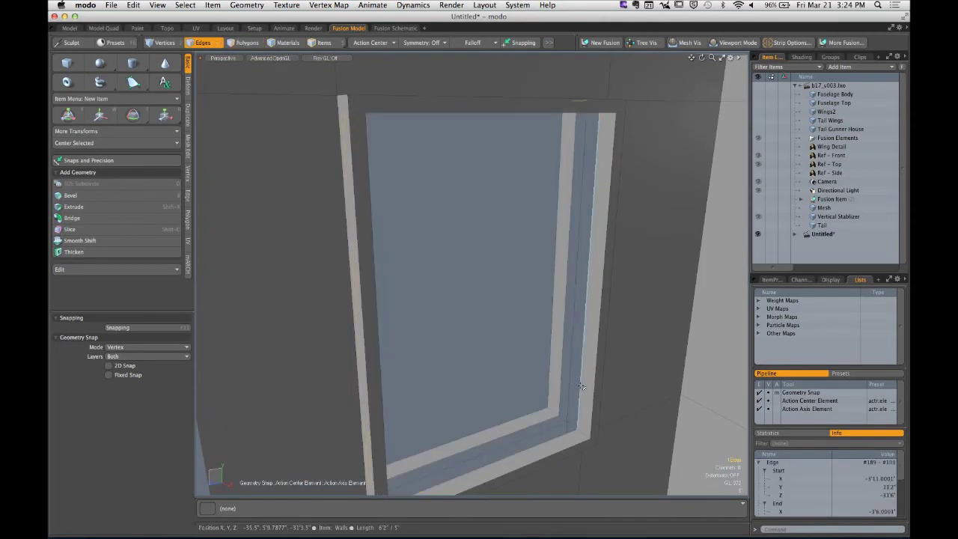
double_click(581, 386)
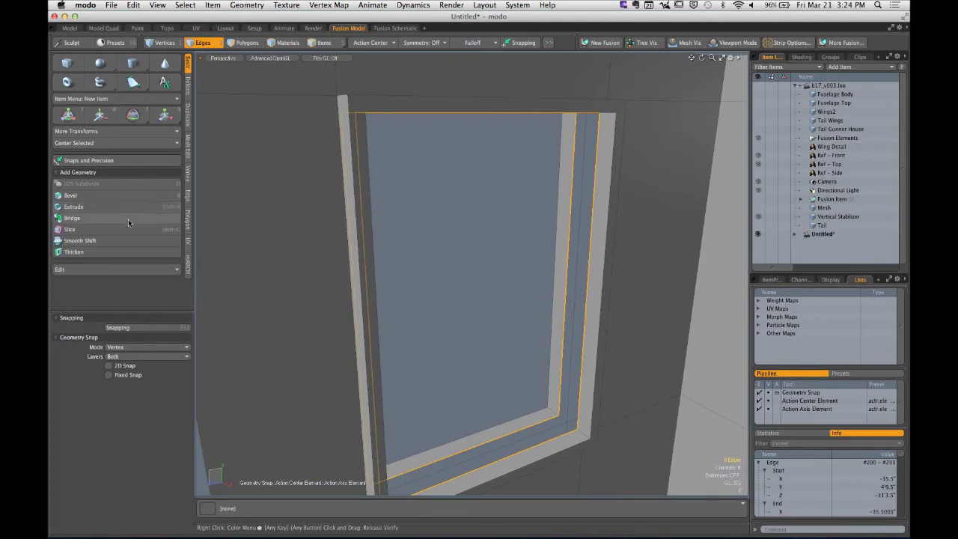
left_click(128, 219)
key("q")
left_click_drag(452, 215, 653, 216, "alt")
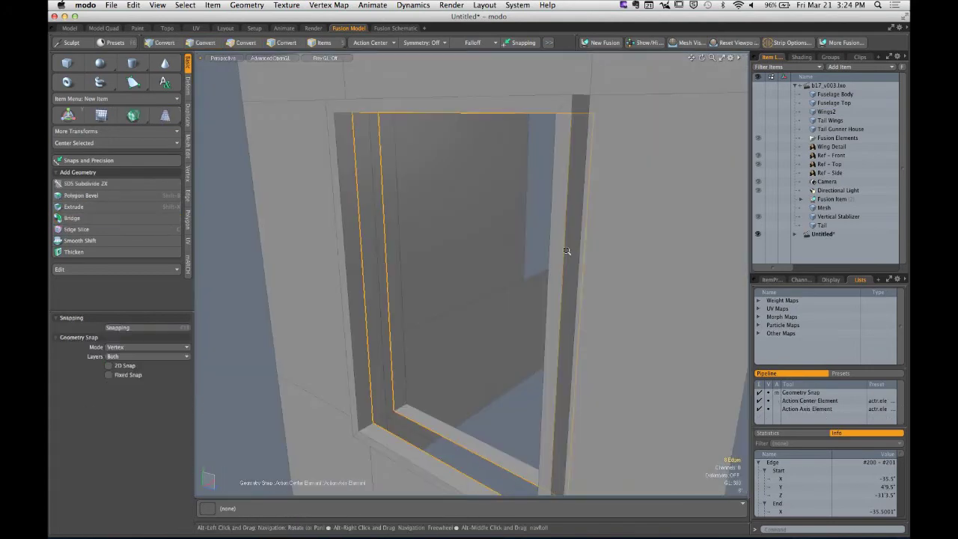
key("3")
Switch to the Model layout with the whole walls model in view
left_click_drag(513, 240, 483, 276, "ctrl+alt")
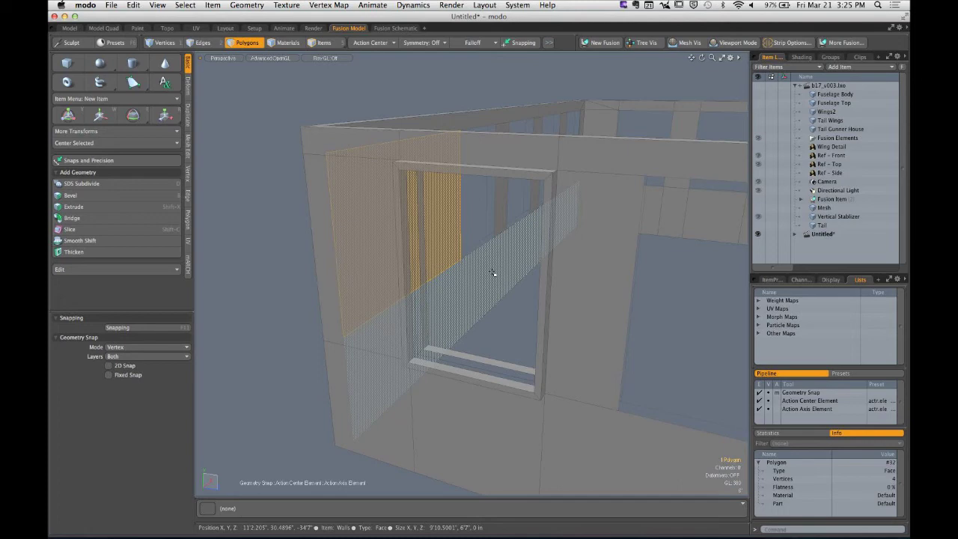
left_click_drag(562, 235, 500, 262, "ctrl+alt")
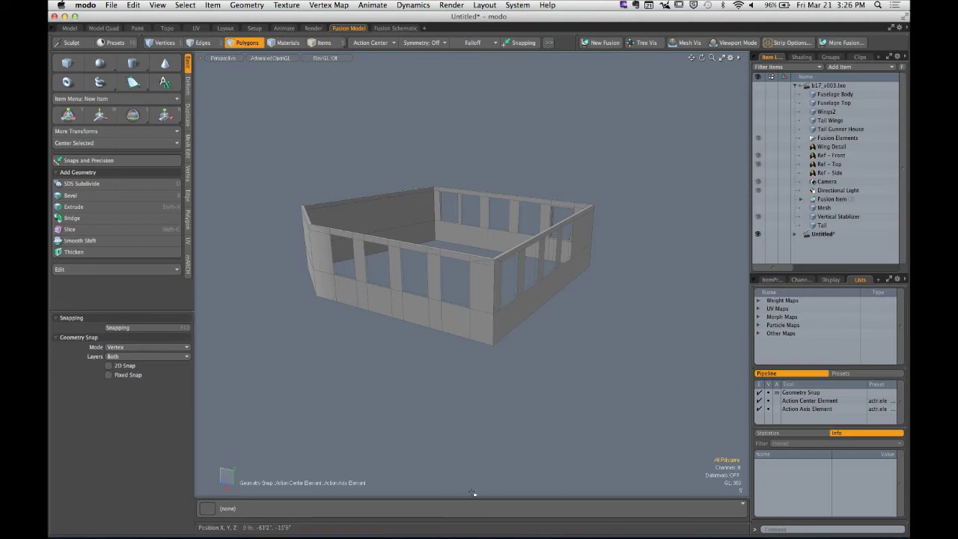
left_click(438, 516)
left_click(221, 387)
left_click(71, 30)
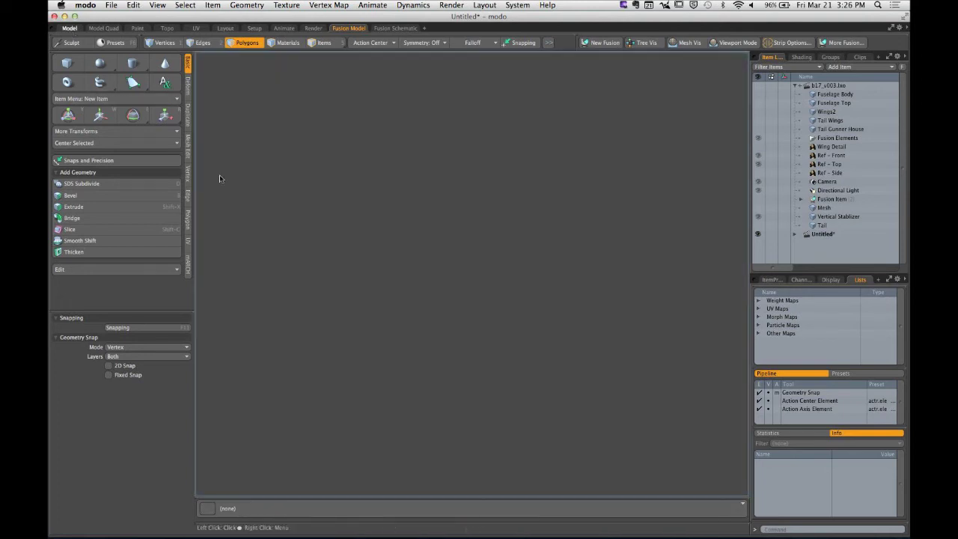
left_click_drag(449, 292, 479, 279, "alt")
mouse_move(479, 279)
left_mouse_down("ctrl+alt")
mouse_move(457, 282)
mouse_move(487, 276)
left_mouse_up("ctrl+alt")
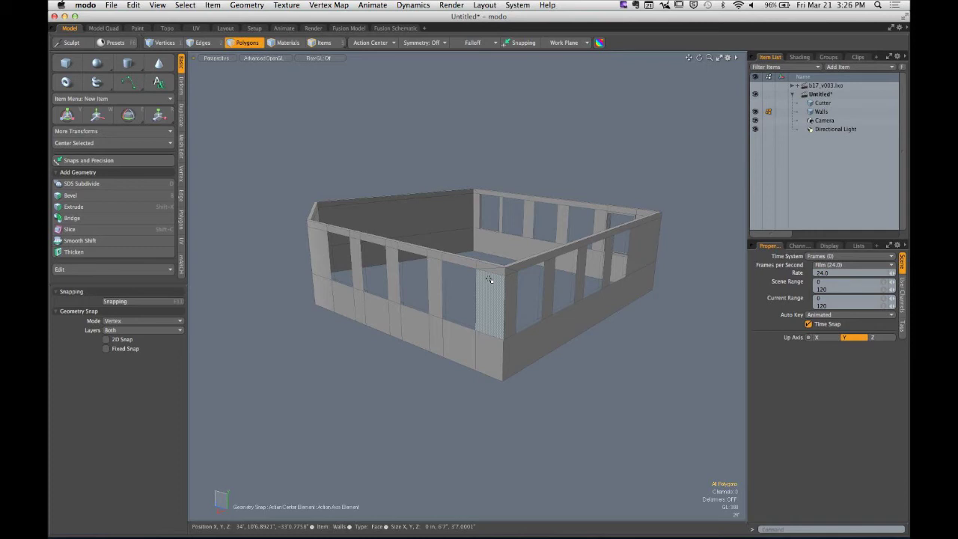
left_click_drag(489, 279, 424, 215, "alt")
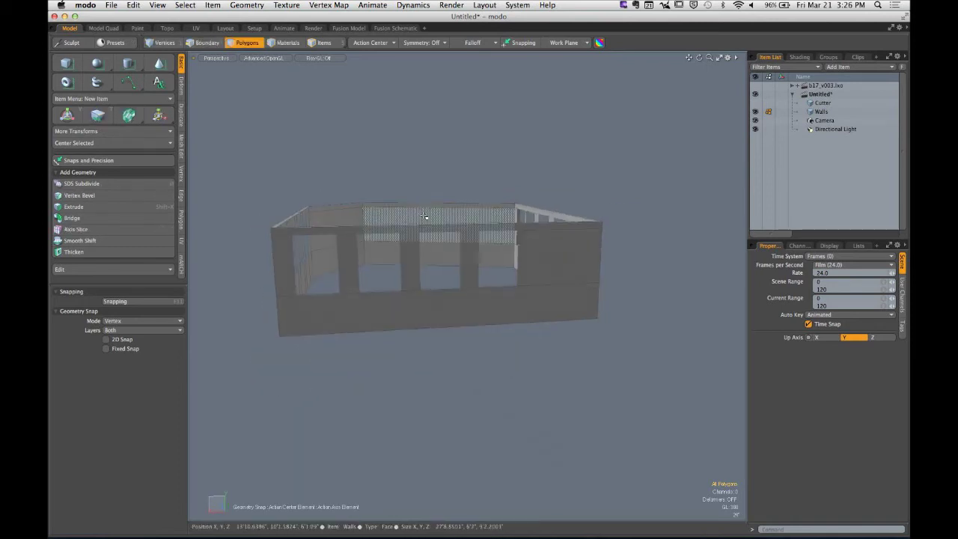
Show the walls in the Front view, check the selection of their two front-facing sections and clear it
key("KP_2")
left_click_drag(599, 209, 548, 291, "alt+shift")
left_click_drag(485, 313, 525, 293, "alt+shift")
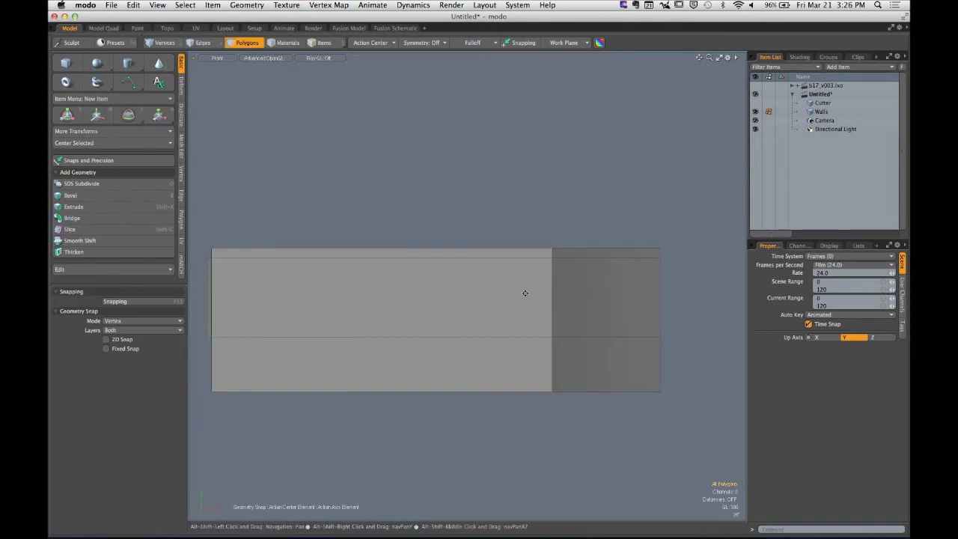
left_click(419, 325)
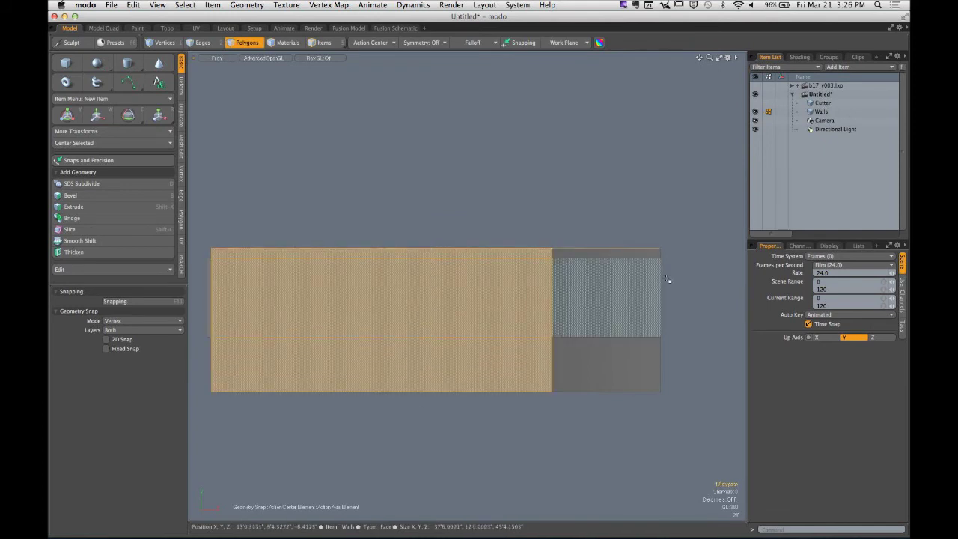
left_click(609, 262)
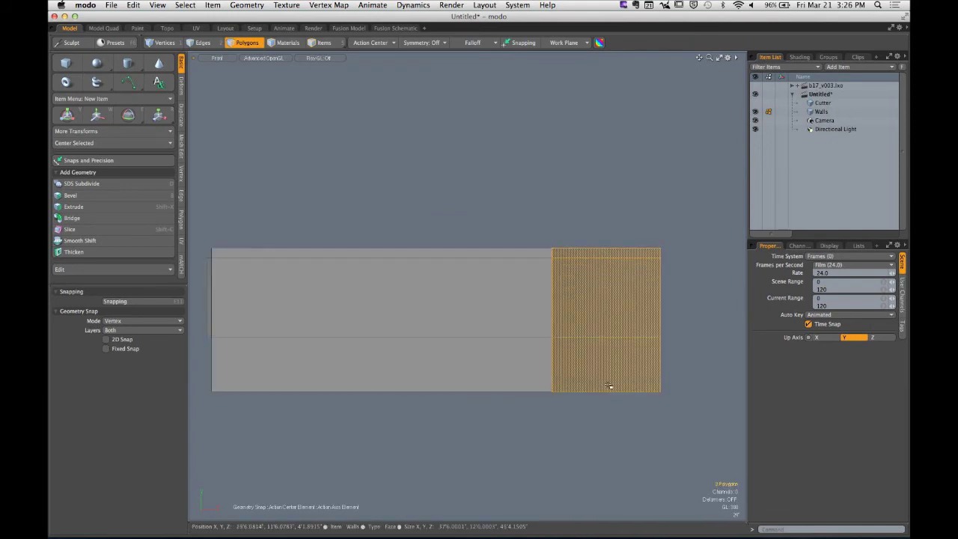
left_click(483, 261)
left_click(487, 205)
left_click_drag(487, 205, 476, 229, "ctrl+alt")
Add a new mesh item and draw a thin flat cube about 58'1" wide and 10" high above the walls
key("n")
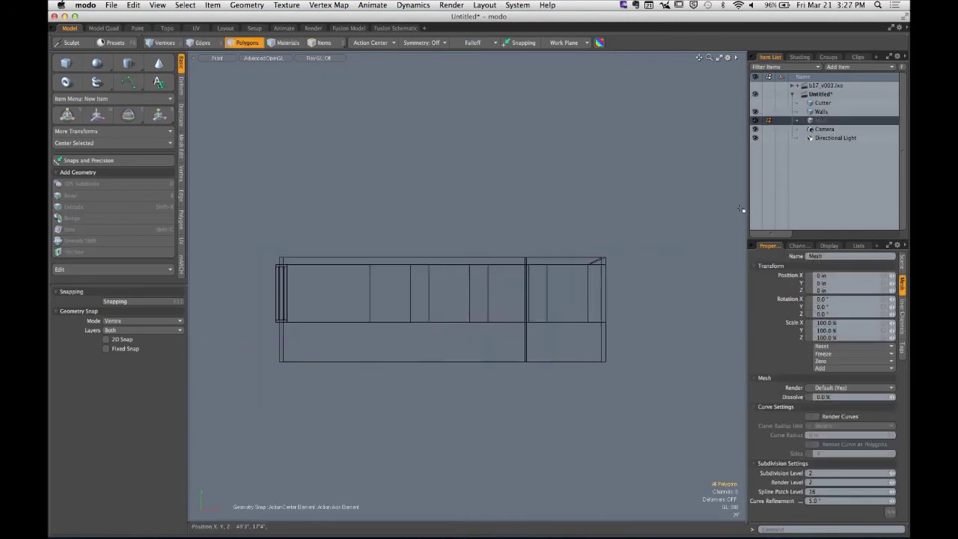
left_click_drag(377, 254, 392, 255, "alt")
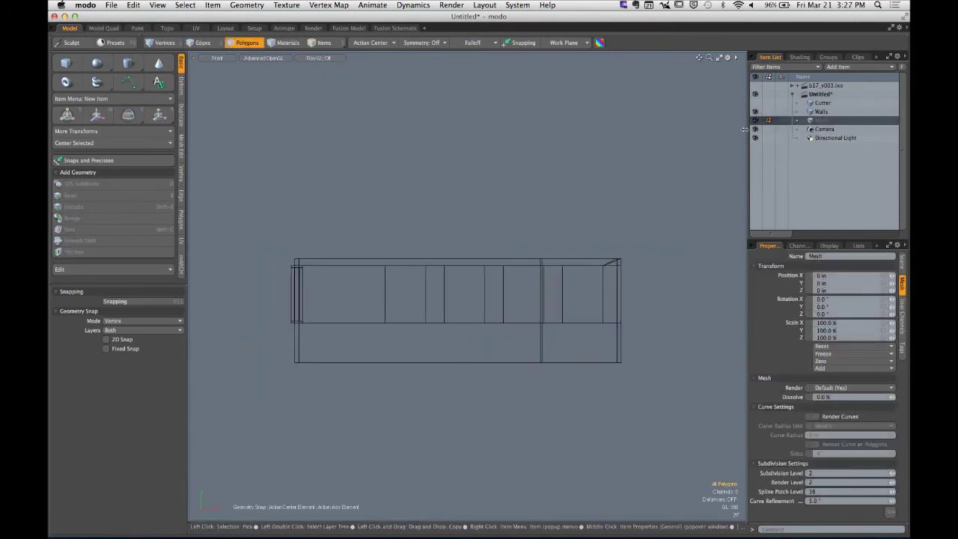
left_click(65, 63)
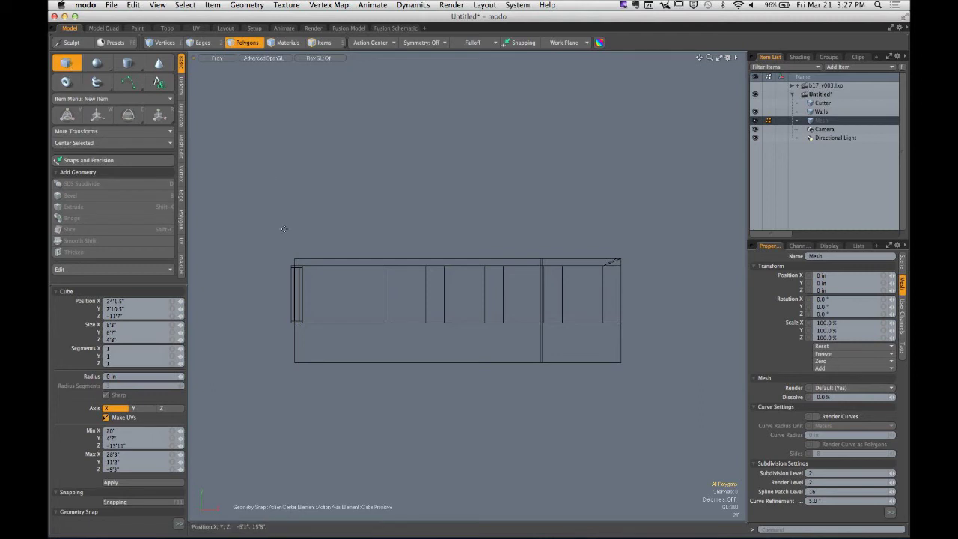
left_click_drag(243, 179, 496, 182)
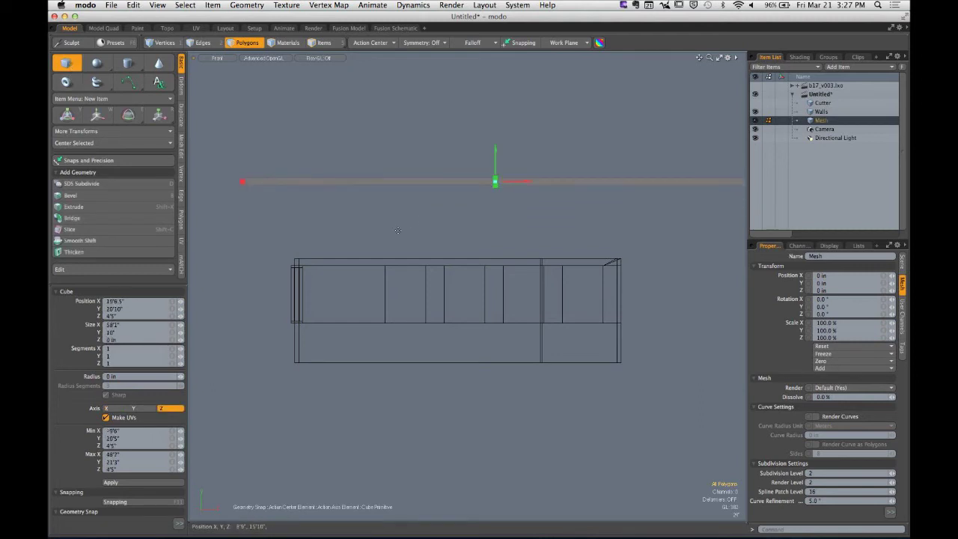
Move the thin slab down to just above the walls, centred at about X 17'2.5", Y 13'4", and drop the Cube tool
left_click_drag(490, 215, 470, 216, "alt+shift")
left_click_drag(476, 166, 490, 232)
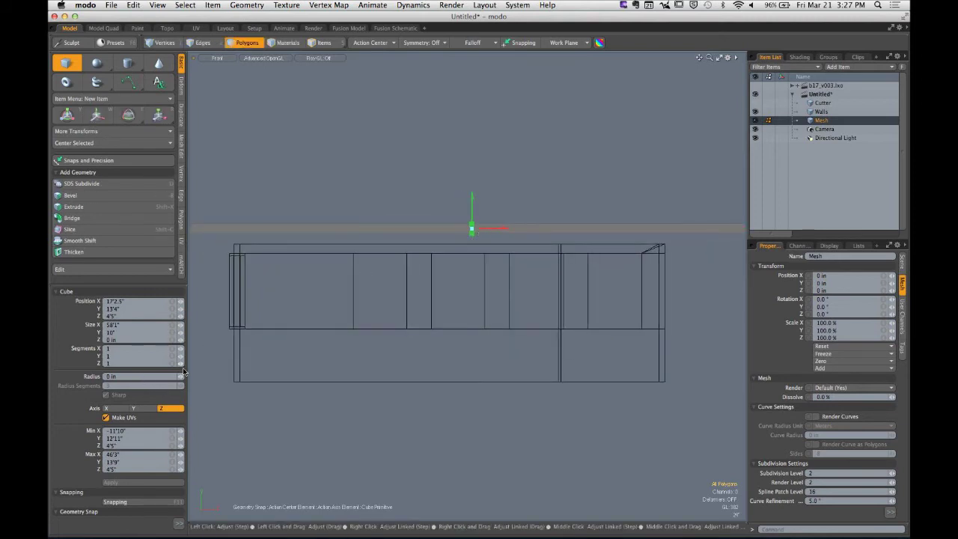
key("space")
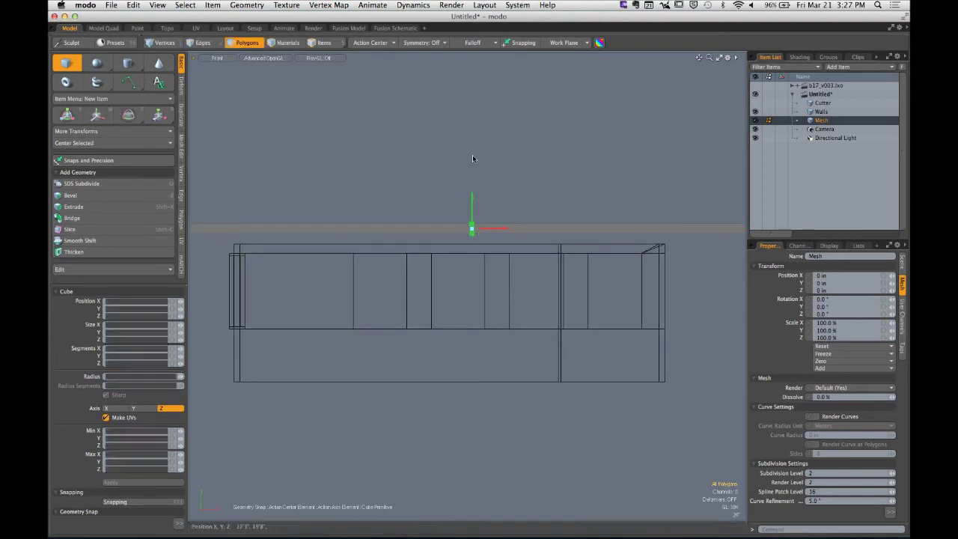
Pick the slab's middle edge in edge mode, clear the Action Center setting for the Move tool, and clear the selection
key("2")
right_click_drag(456, 205, 491, 237)
left_click_drag(497, 256, 462, 261, "ctrl+alt")
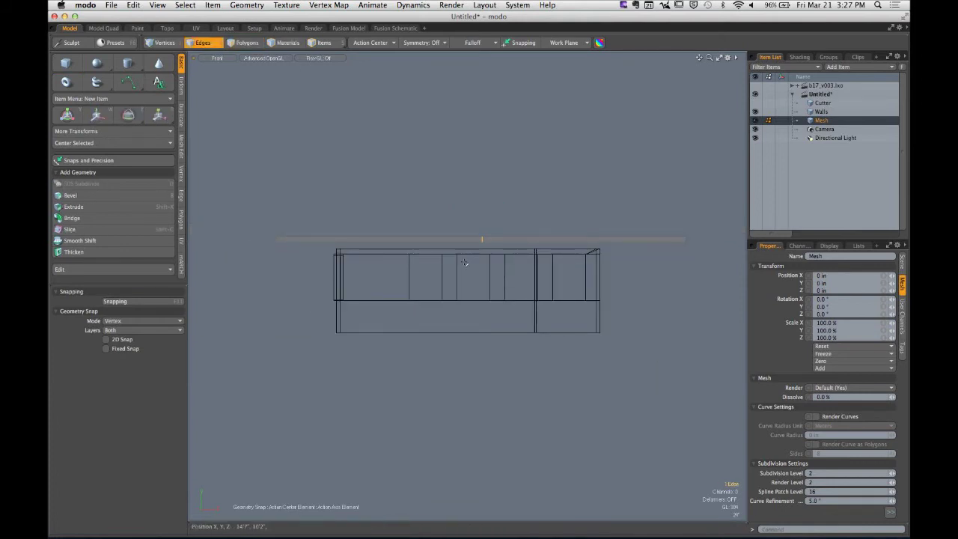
key("w")
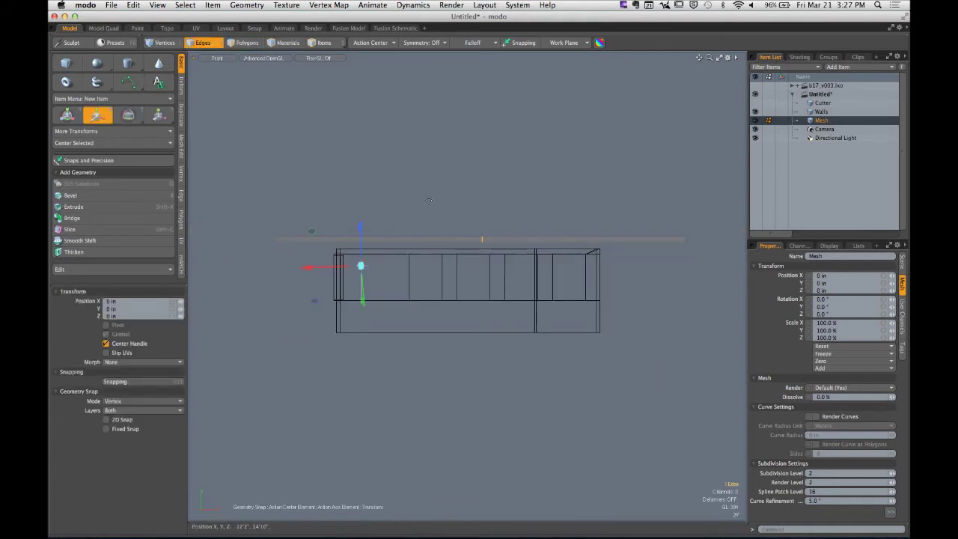
left_click(368, 43)
left_click(369, 52)
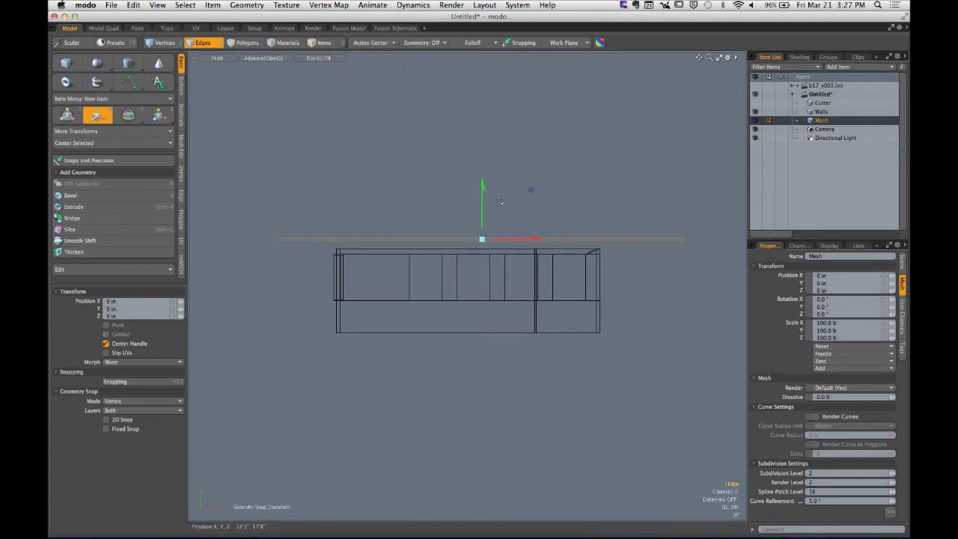
key("space")
left_click(469, 238)
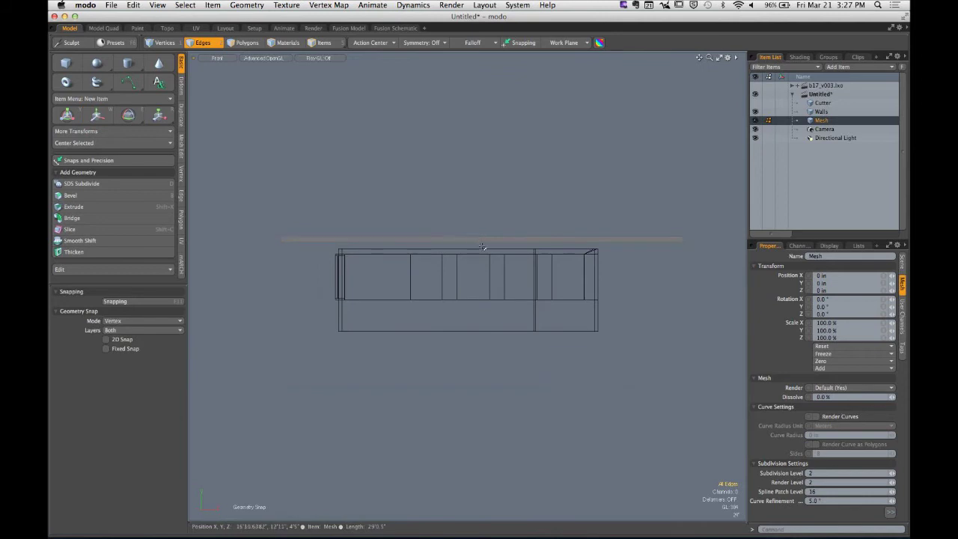
Select the flat slab's middle edge and raise it high above the walls to form a gable peak
right_click_drag(453, 194, 503, 283)
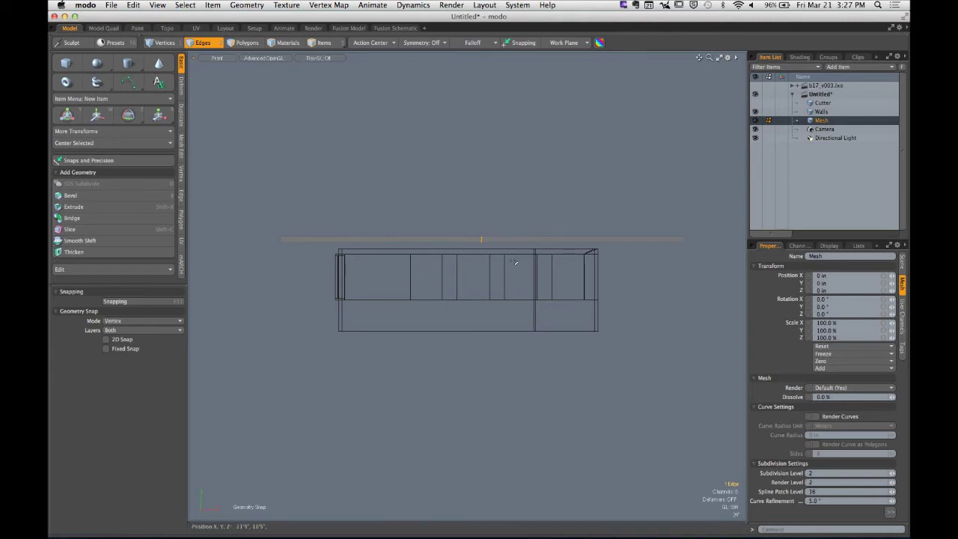
key("w")
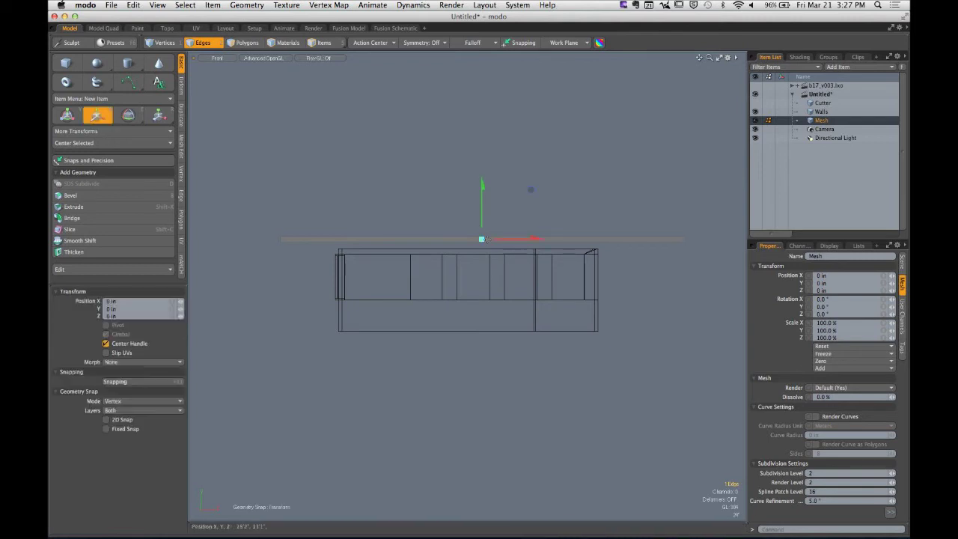
left_click_drag(483, 224, 485, 186)
key("space")
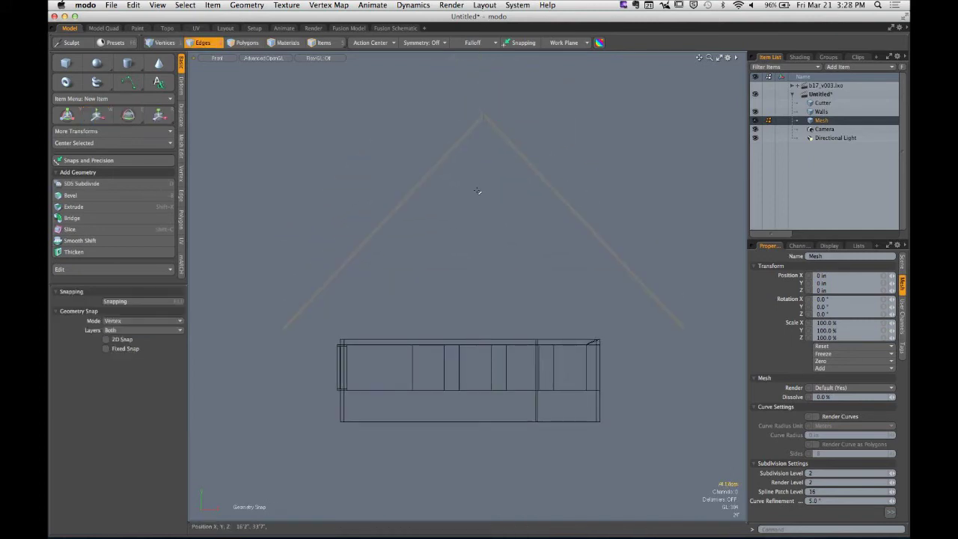
Examine the gable slab's thickness by comparing its sloping edge, vertical peak edge and vertical eave end edge
scroll(479, 188, "up", 5)
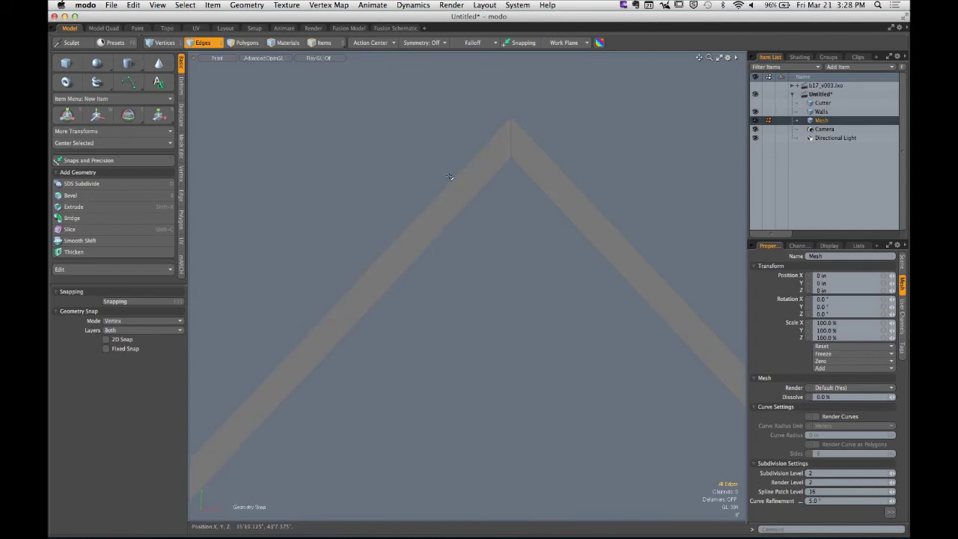
left_click(481, 204)
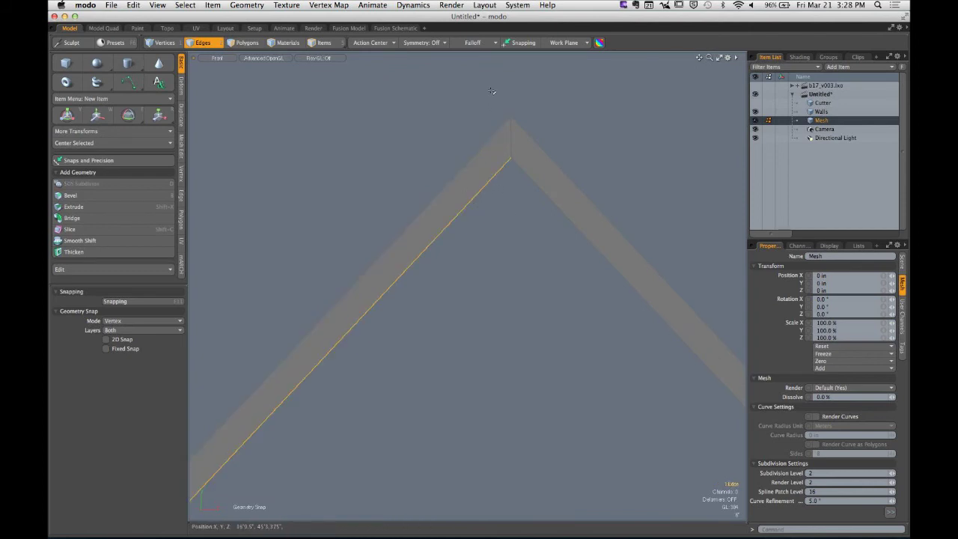
right_click_drag(491, 90, 541, 201)
left_click_drag(542, 201, 442, 287, "ctrl+alt")
left_click_drag(356, 443, 498, 287, "alt+shift")
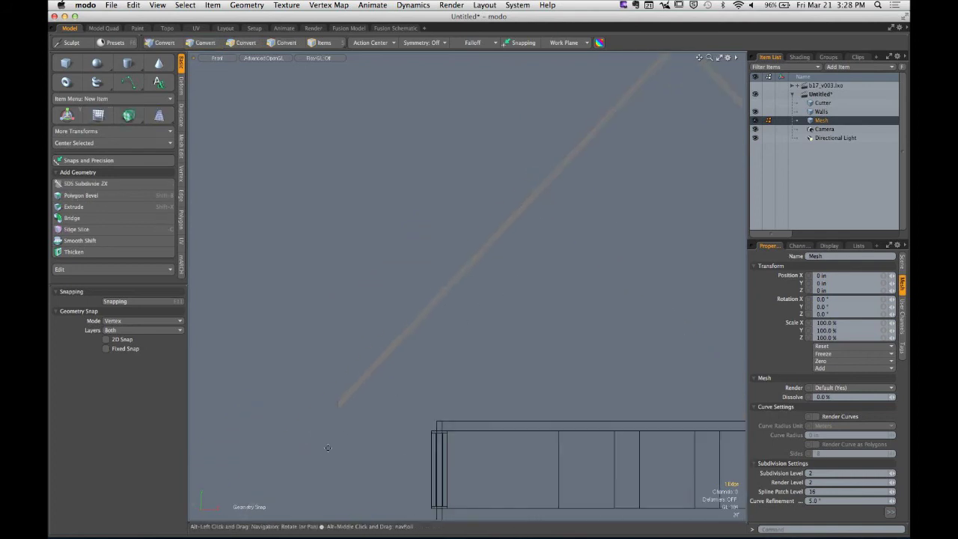
right_click_drag(297, 438, 360, 384)
left_click_drag(343, 401, 398, 307, "alt+shift")
left_click_drag(398, 309, 547, 308, "ctrl+alt")
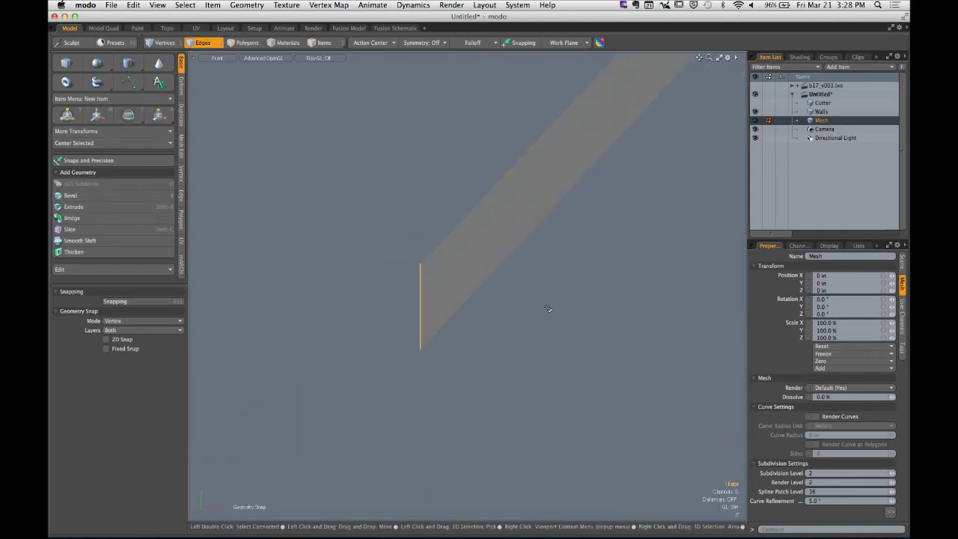
Undo the gable peak so that the slab is flat again above the walls
key("super+z")
key("super+z")
key("super+z")
key("super+z")
key("super+z")
key("super+z")
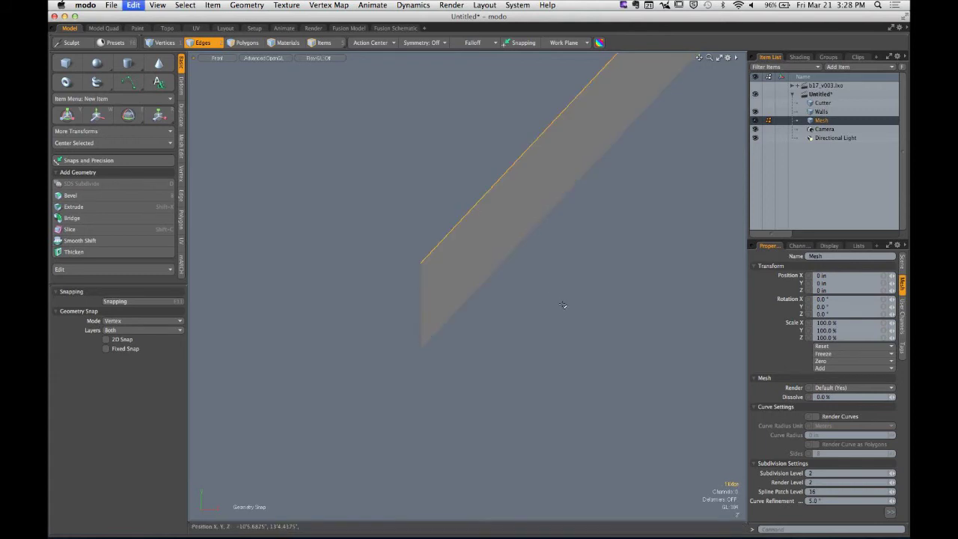
left_click_drag(562, 308, 473, 322, "ctrl+alt")
left_click_drag(727, 305, 514, 292, "alt+shift")
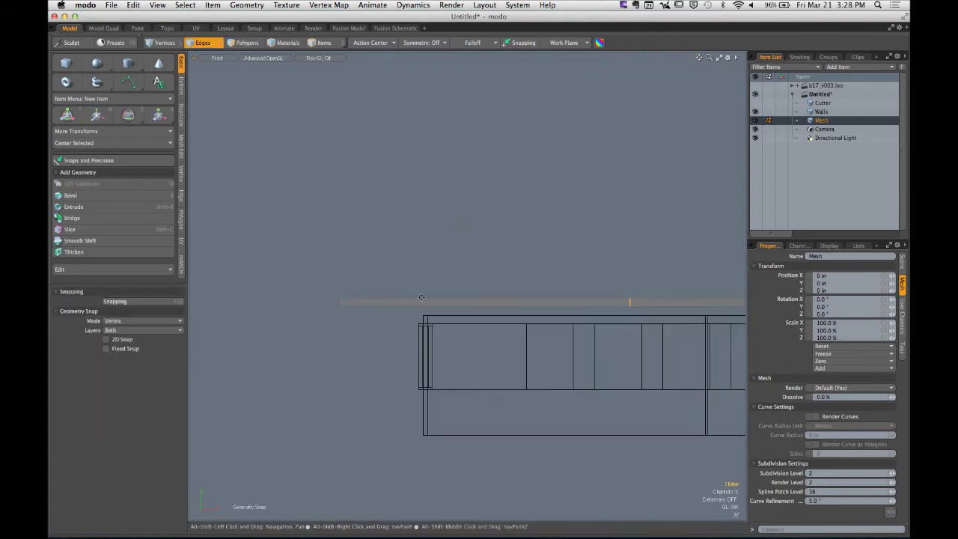
Raise the slab's middle edge about 28' to form a gable peak above the walls
key("2")
key("w")
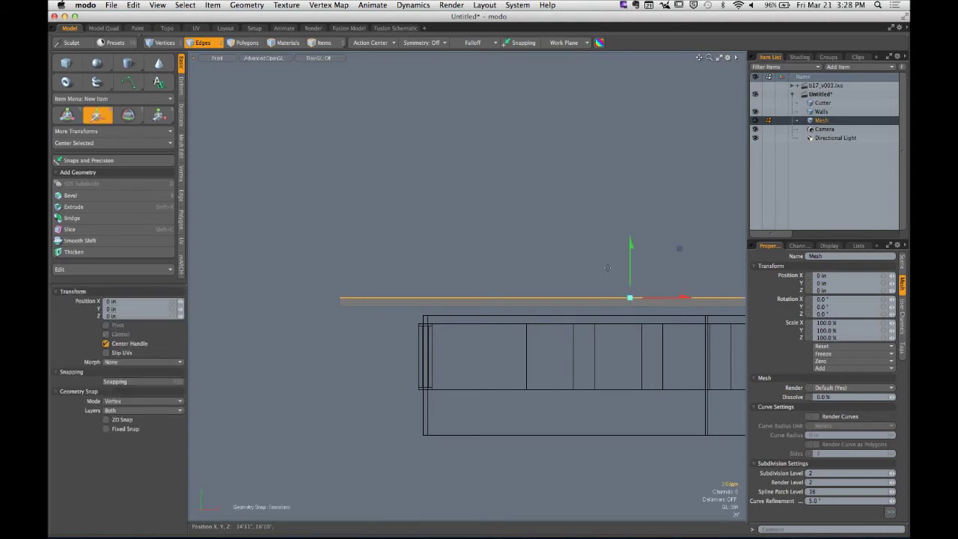
left_click_drag(631, 269, 530, 4)
key("Escape")
key("Escape")
left_click(530, 260)
key("w")
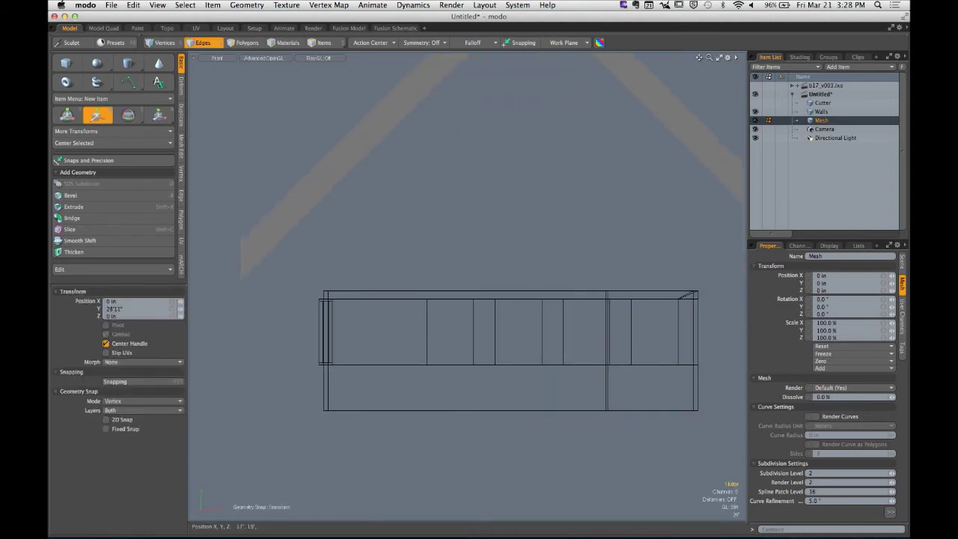
left_click_drag(530, 82, 535, 242, "alt+shift")
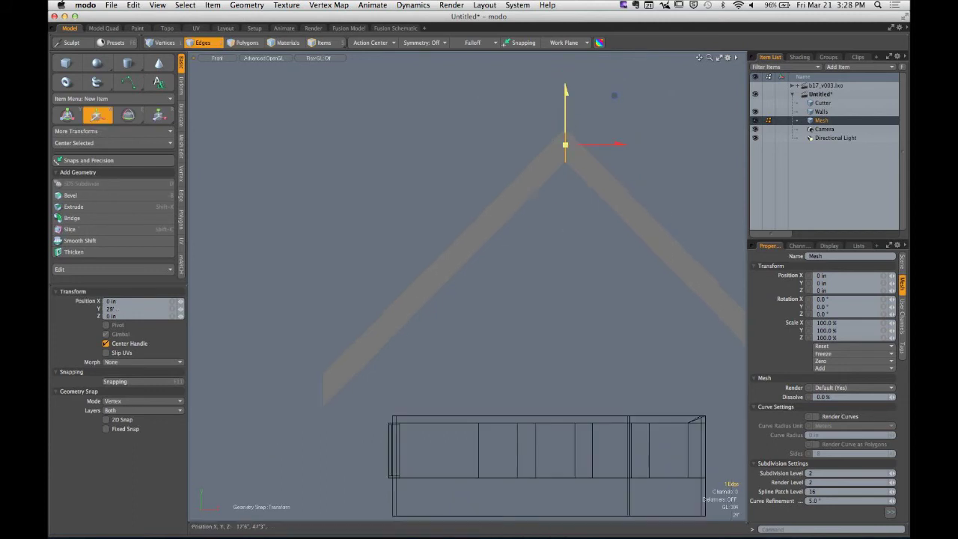
Lift the gable peak to about 37'6" above the flat slab and switch to polygon selection to compare the slopes
left_click_drag(564, 118, 564, 48)
key("Escape")
left_click(559, 159)
key("3")
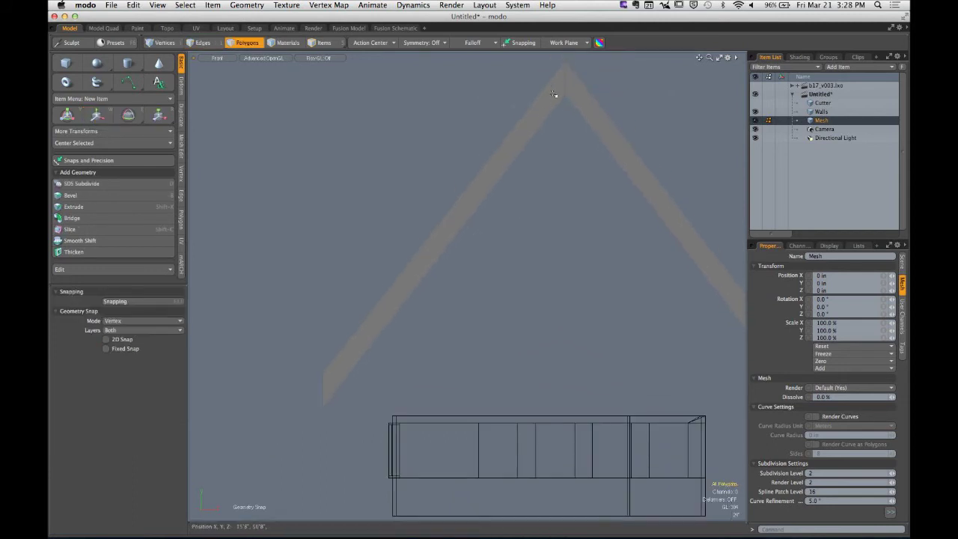
left_click(560, 88)
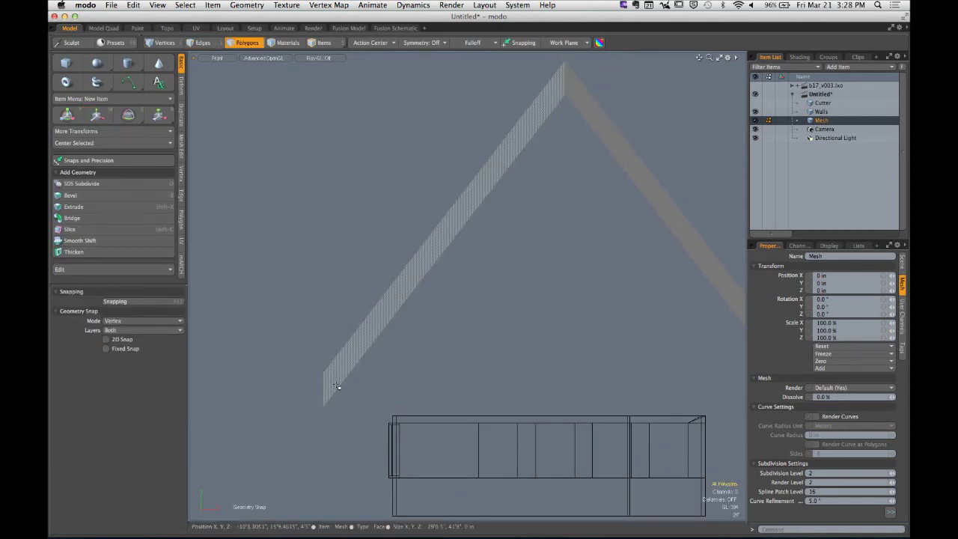
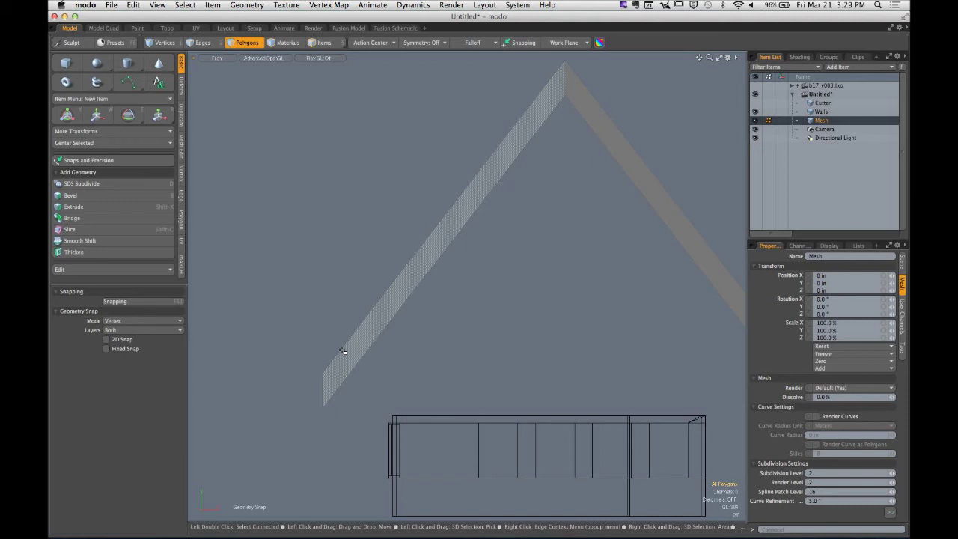
Undo the polygon selection changes and the raised gable peak
key("super+z")
key("super+z")
key("super+z")
key("super+z")
key("super+z")
key("super+z")
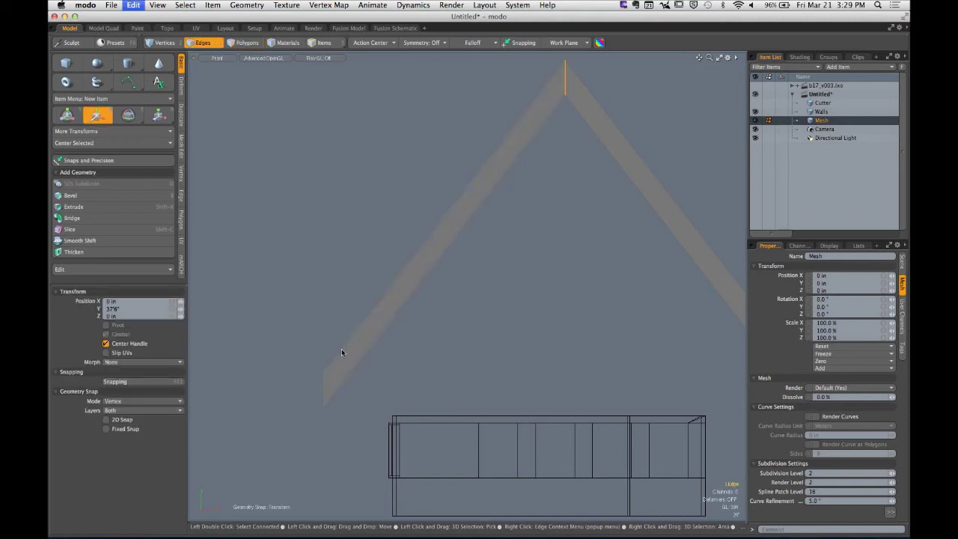
Remove the middle edge from the flat slab so it becomes one undivided piece
left_click_drag(542, 367, 479, 311, "alt")
left_click(456, 354)
key("BackSpace")
left_click(490, 326)
key("w")
key("space")
Select the slab's end edge beyond the walls' open side and move it inward to shorten the slab to about half length
right_click_drag(643, 271, 733, 389)
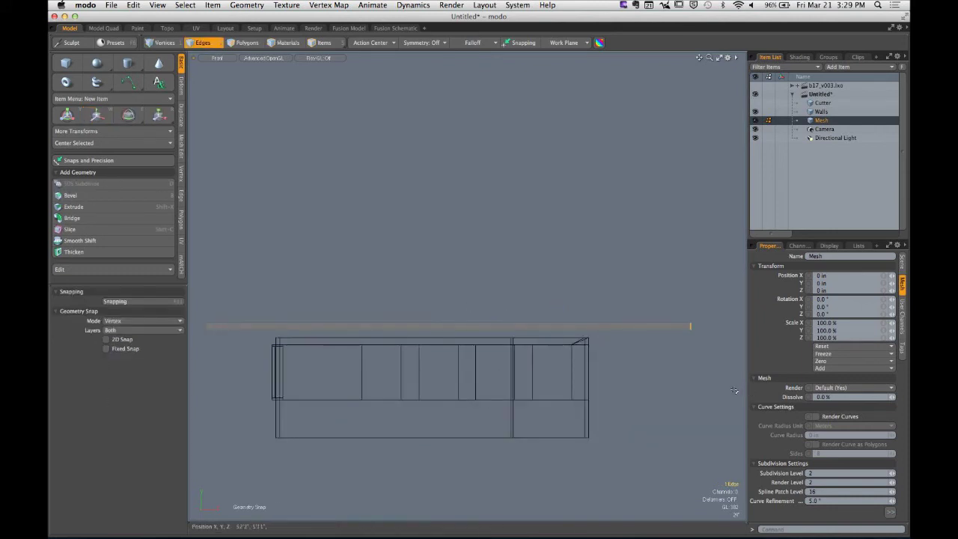
key("w")
left_click_drag(711, 331, 487, 274)
key("space")
Select the shortened slab's polygon and rotate it into a roof slope rising toward the centre of the walls
left_click_drag(439, 321, 491, 304, "alt")
key("space")
key("space")
key("space")
key("space")
left_click(477, 301)
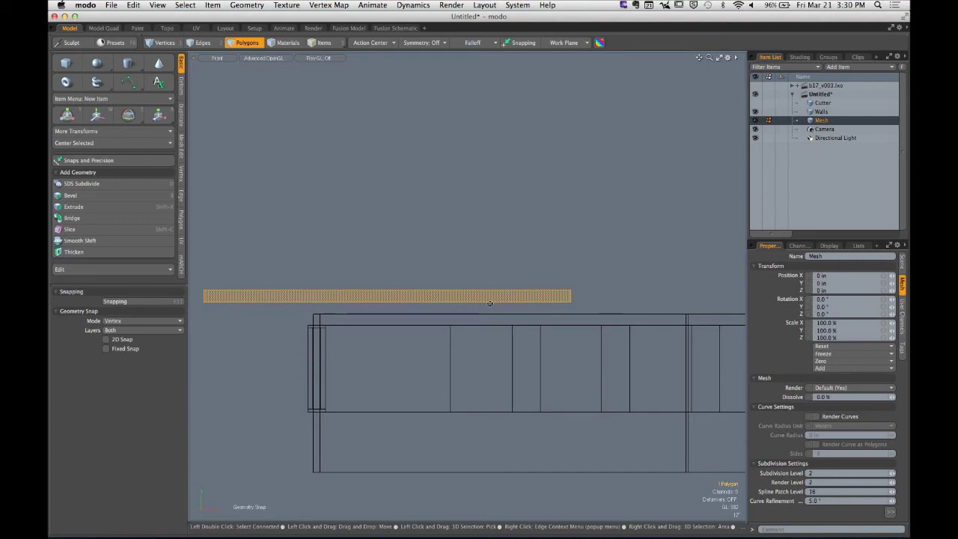
scroll(488, 303, "down", 2)
key("e")
left_click_drag(492, 274, 466, 217)
Move the tilted slab so its underside rests on the walls' upper outer corner, and clear the selection
key("w")
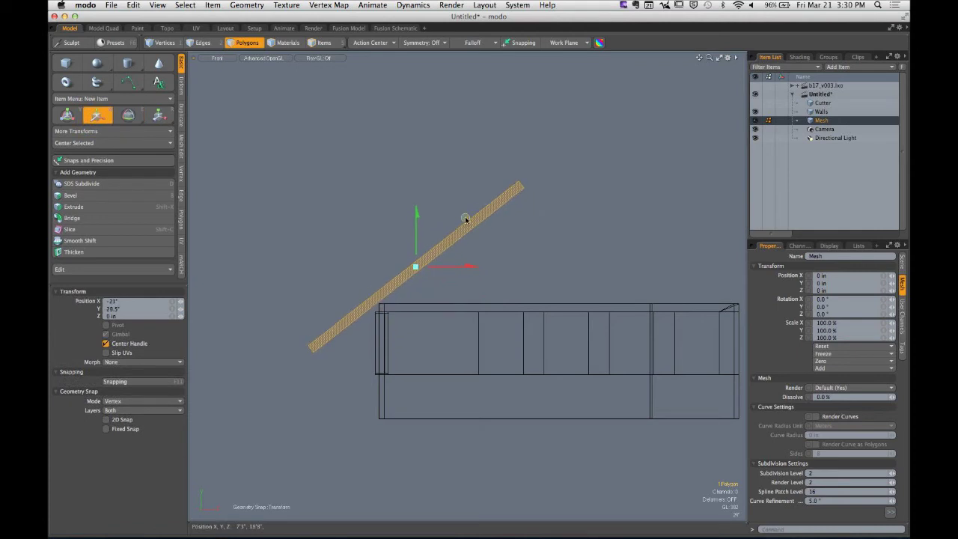
left_click_drag(406, 291, 445, 320, "ctrl+alt")
left_click_drag(276, 380, 419, 247, "alt")
left_click_drag(419, 247, 459, 267, "ctrl+alt")
left_click_drag(459, 268, 513, 266, "alt")
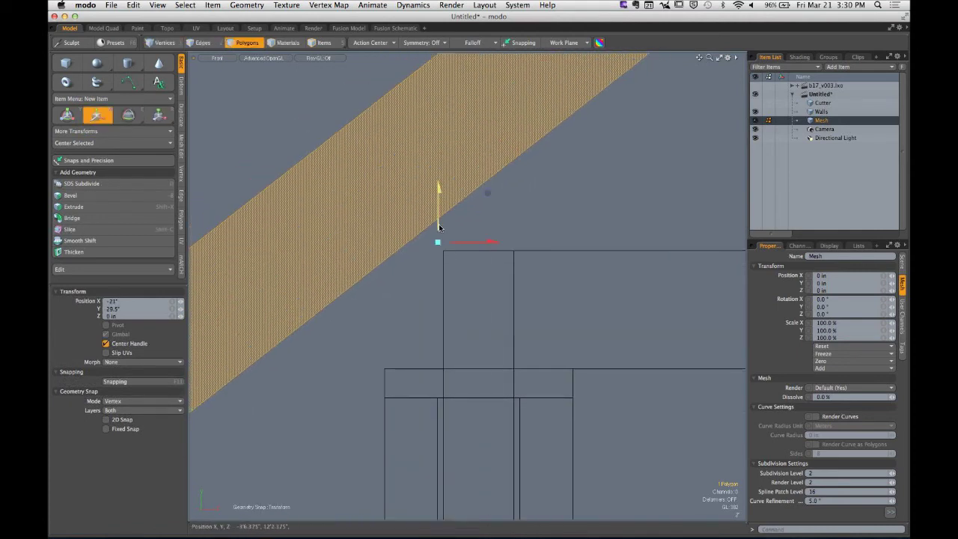
left_click_drag(438, 224, 438, 254)
left_click_drag(488, 223, 397, 292)
left_click_drag(519, 228, 455, 208, "alt")
key("Escape")
key("Escape")
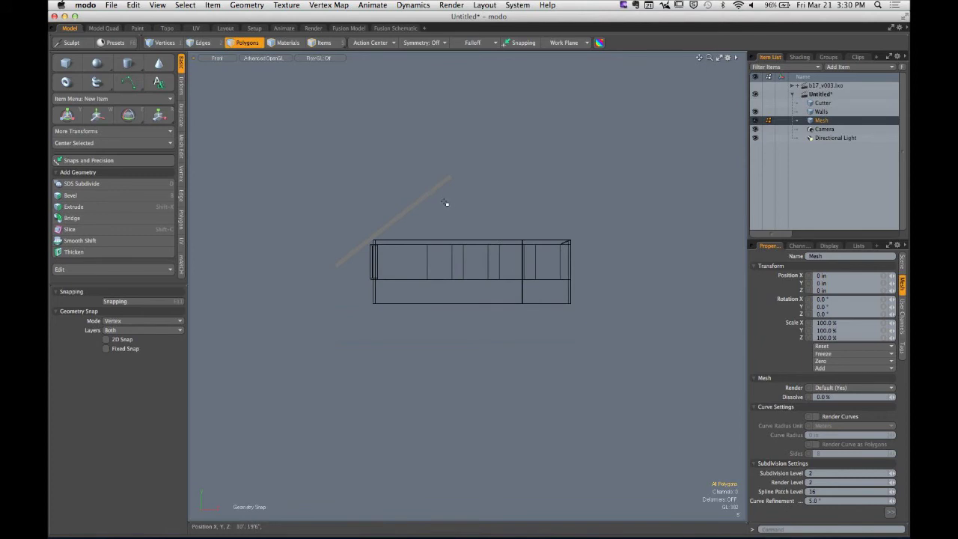
Select the slab's upper end edge, set the Action Center to Selection, and extend the edge far up along the slope
key("2")
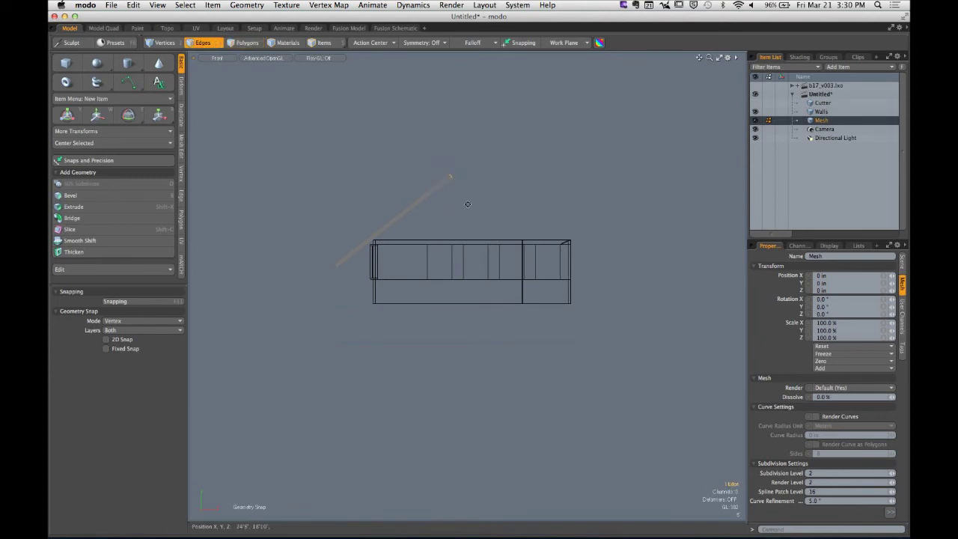
left_click_drag(458, 199, 482, 195, "ctrl+alt")
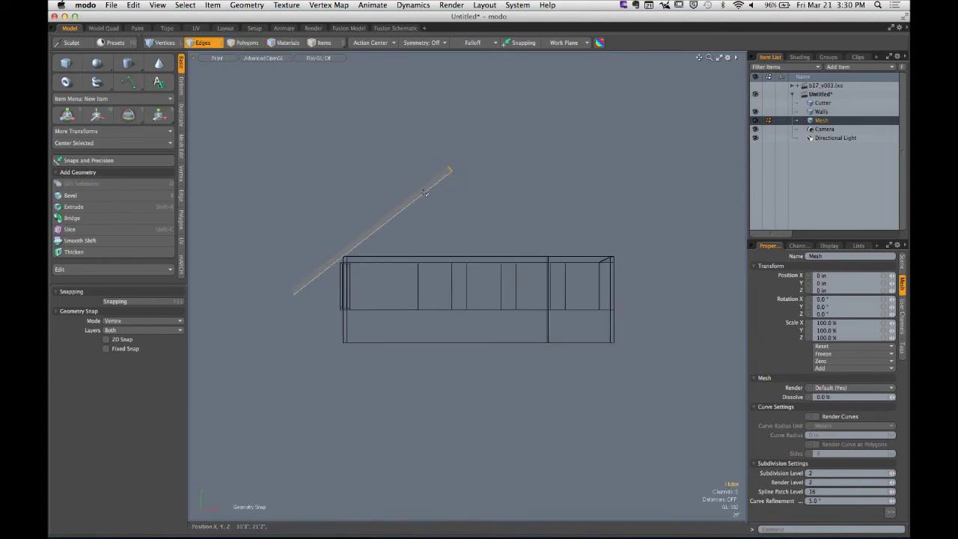
left_click_drag(432, 149, 490, 203)
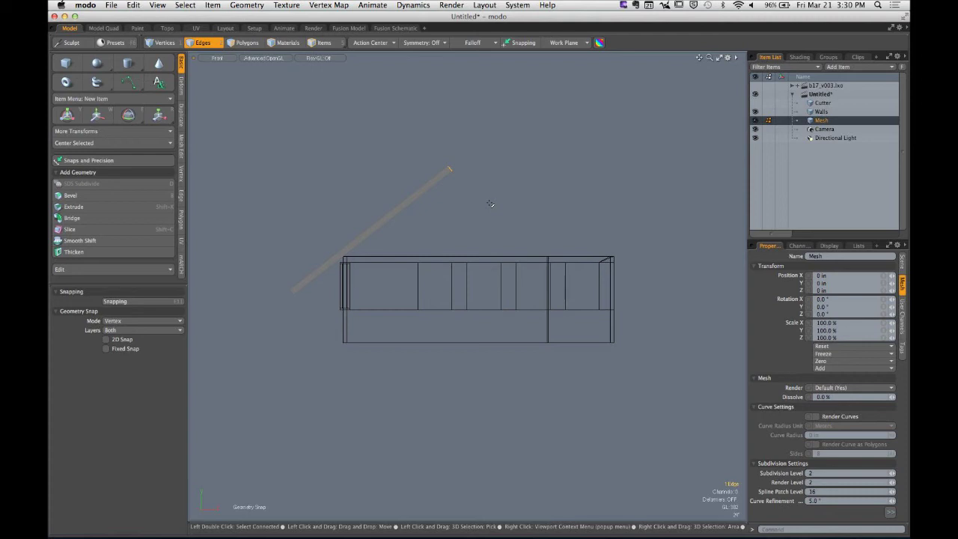
left_click(373, 43)
left_click(375, 51)
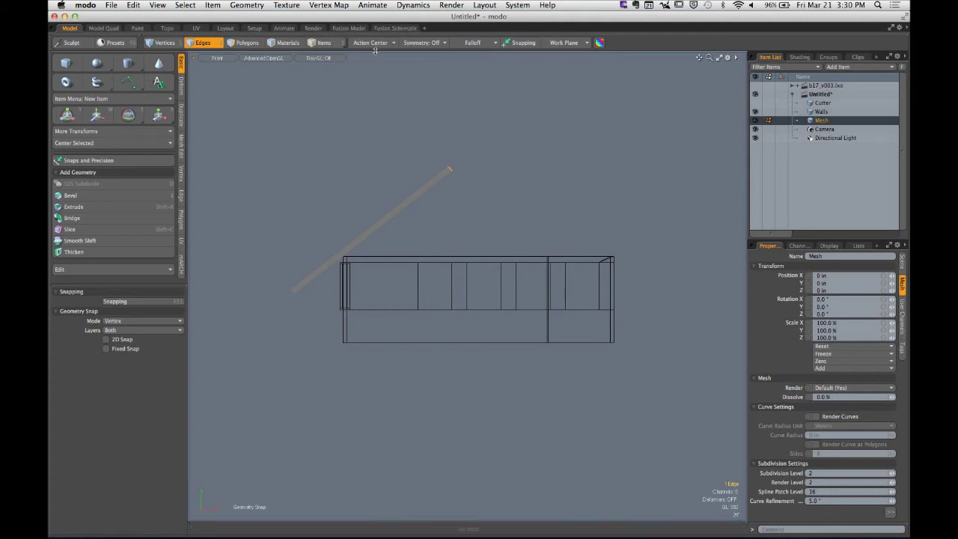
key("w")
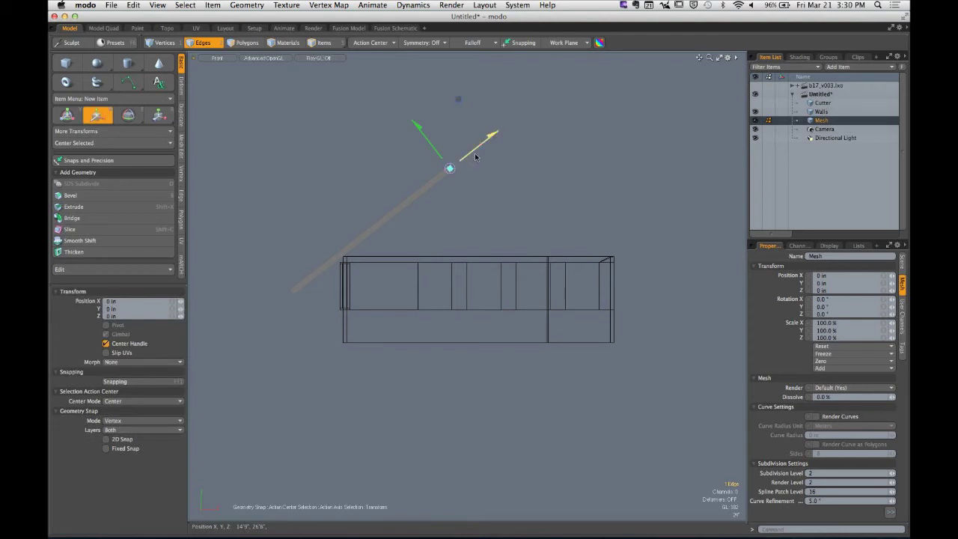
left_click_drag(476, 157, 621, 44)
key("space")
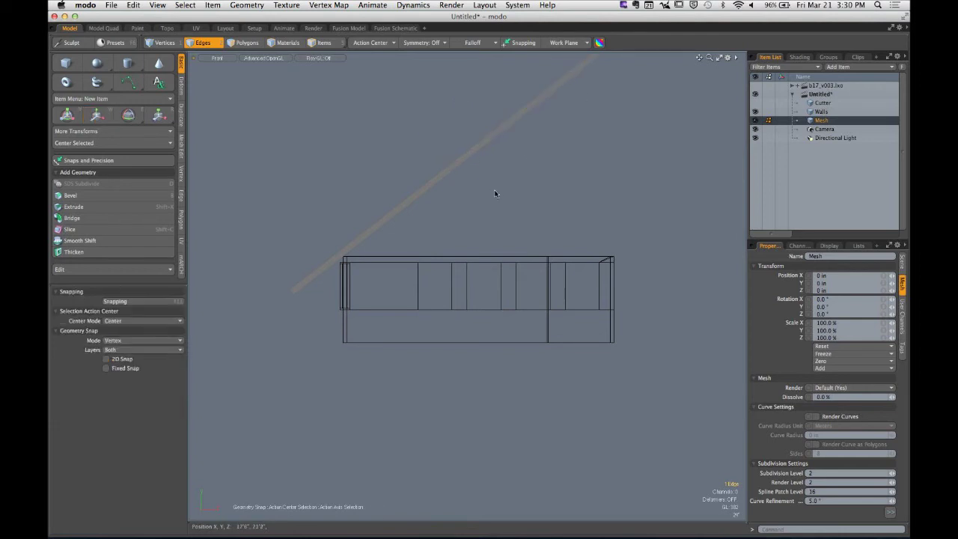
Select the slab's lower end edge and move it up the slope to shorten the overhang beyond the wall
left_click(495, 194)
mouse_move(495, 193)
left_mouse_down("ctrl+alt")
mouse_move(438, 224)
mouse_move(481, 182)
left_mouse_up("ctrl+alt")
left_click_drag(419, 220, 391, 199, "ctrl+alt")
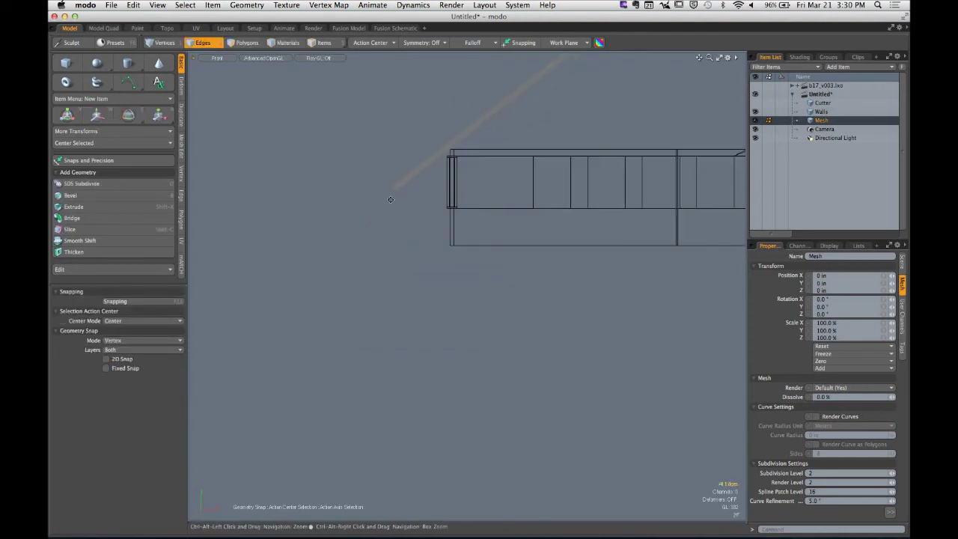
scroll(411, 205, "up", 3)
key("w")
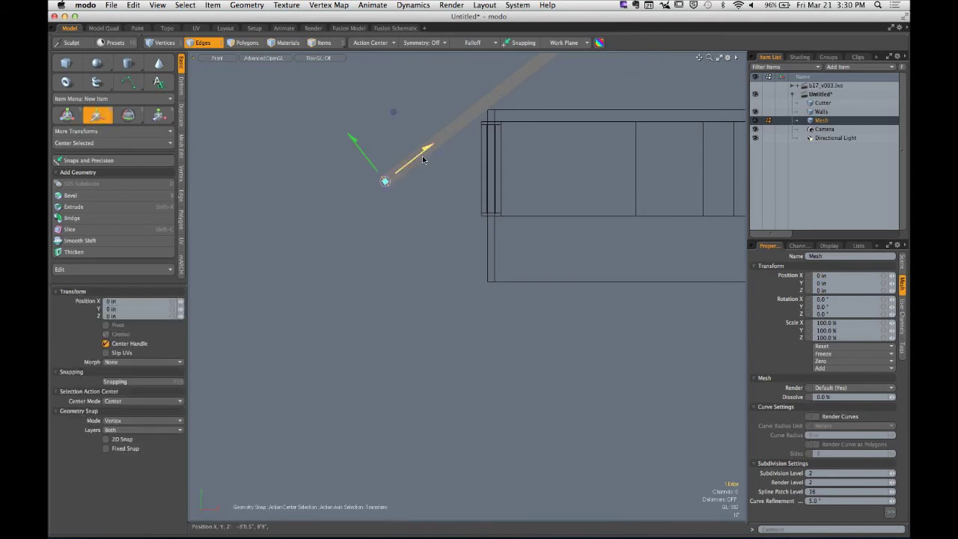
left_click_drag(423, 160, 487, 109)
key("q")
Fine-tune the lower end edge's position along the slope by about -0.5" and drop the Move tool
left_click(436, 154)
left_click_drag(472, 157, 487, 189, "alt+shift")
scroll(396, 188, "down", 6)
scroll(365, 218, "up", 3)
left_click(419, 171)
key("w")
left_click_drag(452, 112, 458, 106)
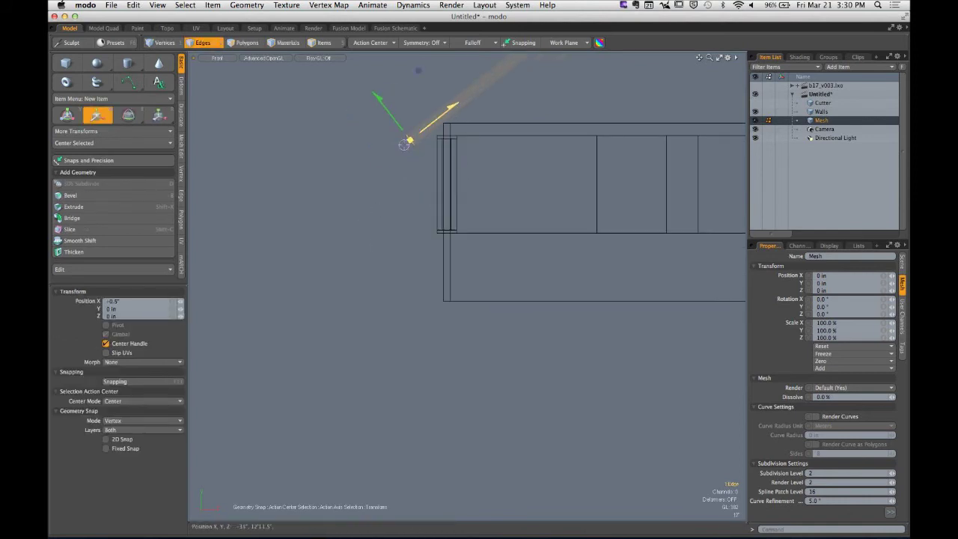
key("space")
Show the grid in the front viewport's visibility options
left_click_drag(545, 117, 484, 180, "ctrl+alt")
key("o")
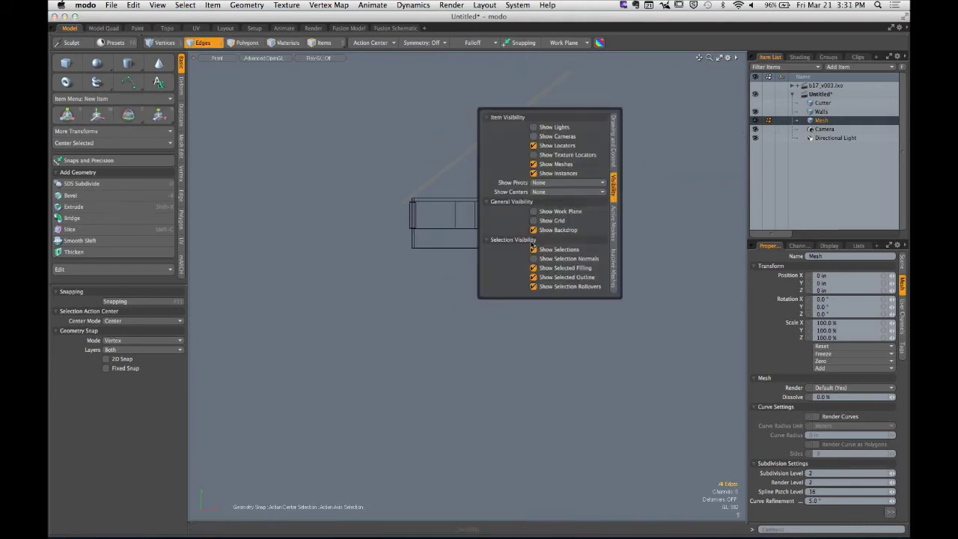
left_click(534, 220)
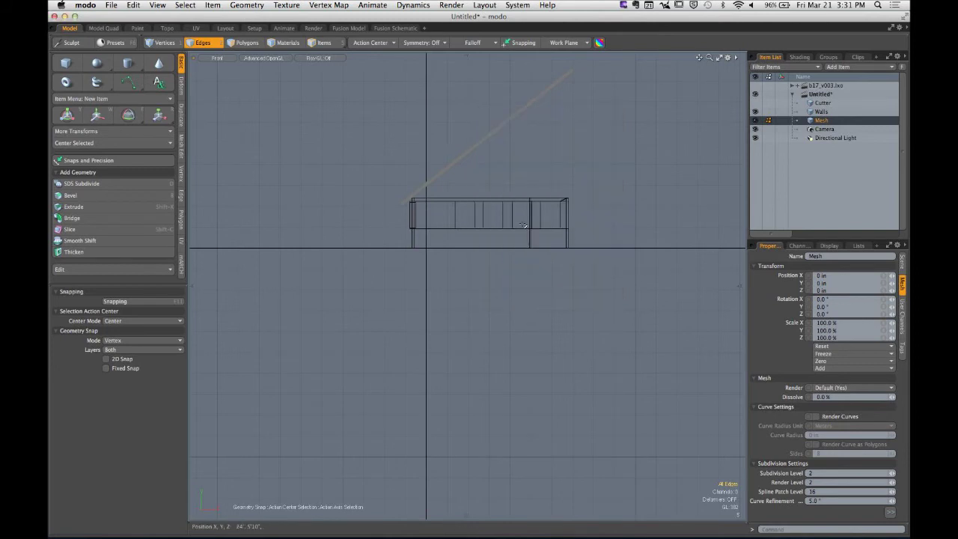
left_click_drag(524, 225, 548, 234, "ctrl+alt")
Centre the Walls mesh horizontally on the origin
left_click(830, 113)
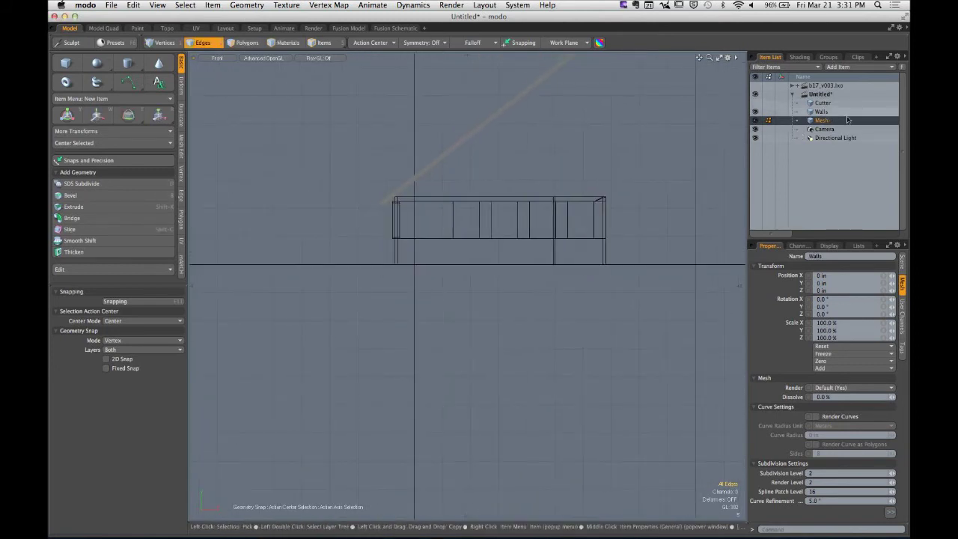
left_click(124, 145)
left_click(125, 150)
mouse_move(394, 188)
left_mouse_down("alt+shift")
mouse_move(422, 178)
mouse_move(408, 193)
mouse_move(426, 235)
left_mouse_up("alt+shift")
Select the roof slab in the Mesh item, set the Action Center to Automatic, and move the slab sideways back onto the walls' outer corner
left_click(827, 121)
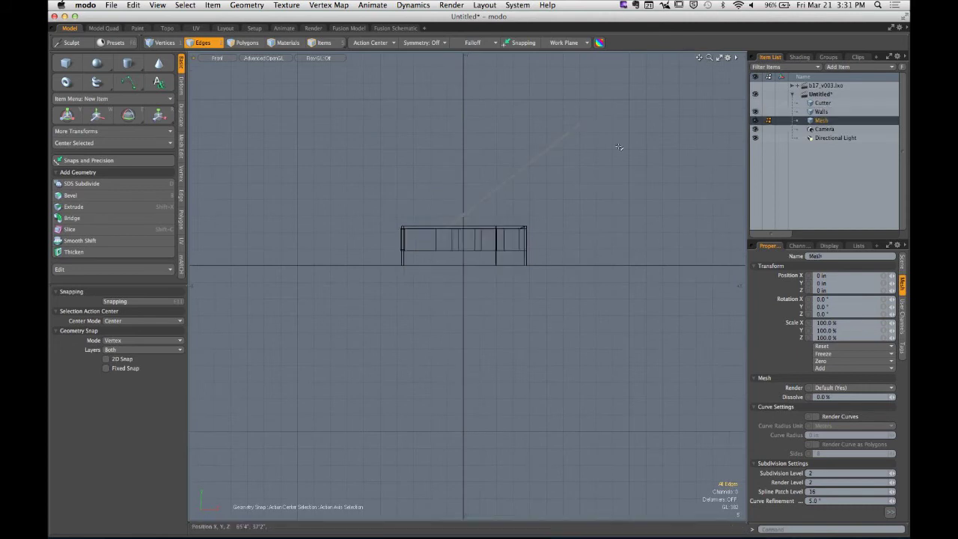
key("3")
left_click(521, 193)
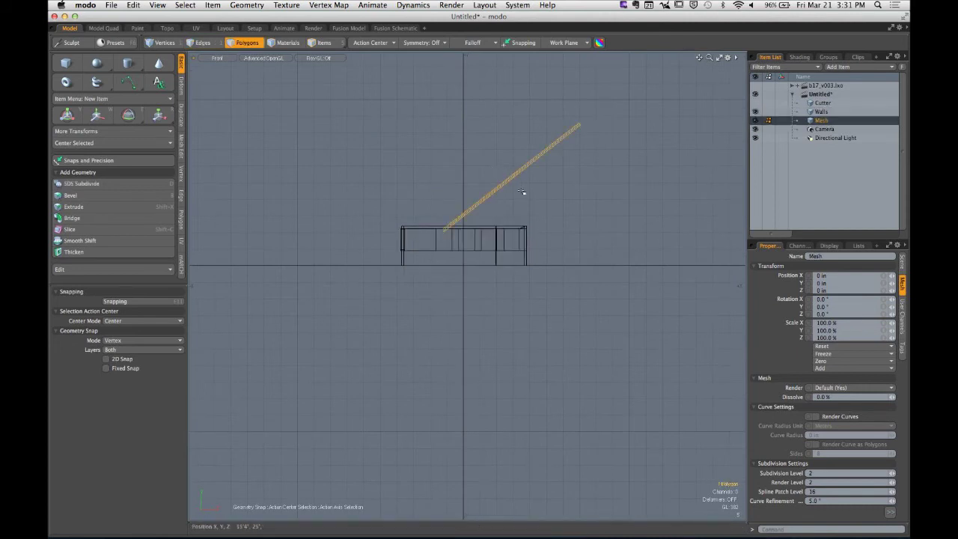
key("w")
left_click(387, 43)
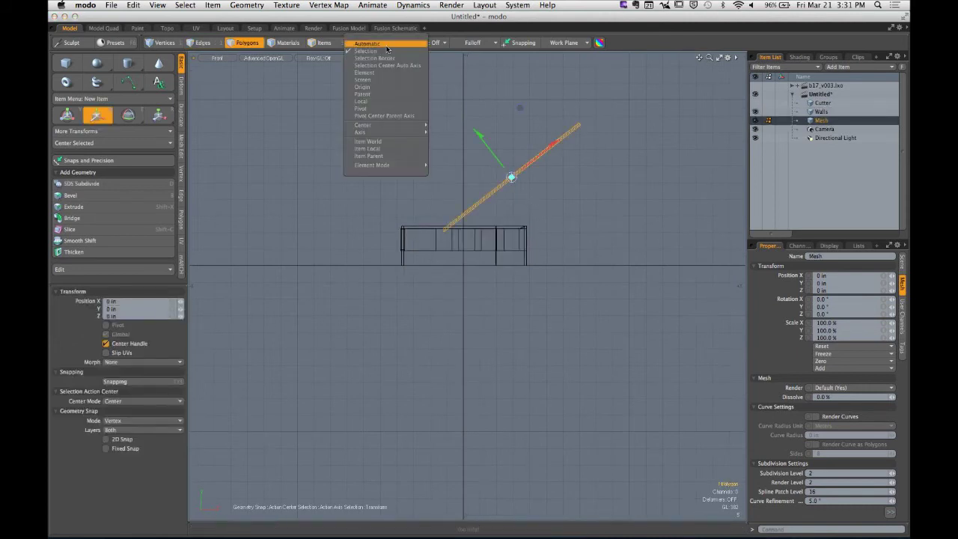
left_click(387, 50)
left_click_drag(551, 179, 512, 177)
scroll(391, 234, "up", 8)
left_click_drag(425, 207, 636, 174, "alt")
scroll(458, 178, "up", 8)
key("q")
left_click(598, 197)
Rotate the roof slab to a shallower pitch and lower it towards the walls
left_click_drag(586, 194, 419, 196, "ctrl+alt")
left_click_drag(528, 197, 423, 244, "alt")
left_click_drag(497, 189, 467, 219, "alt")
left_click_drag(467, 203, 484, 203, "ctrl+alt")
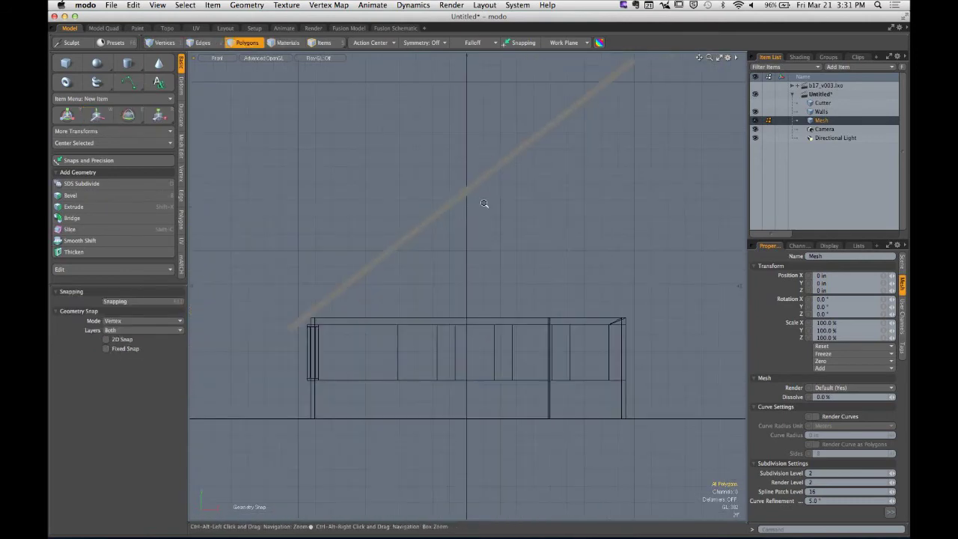
left_click(468, 190)
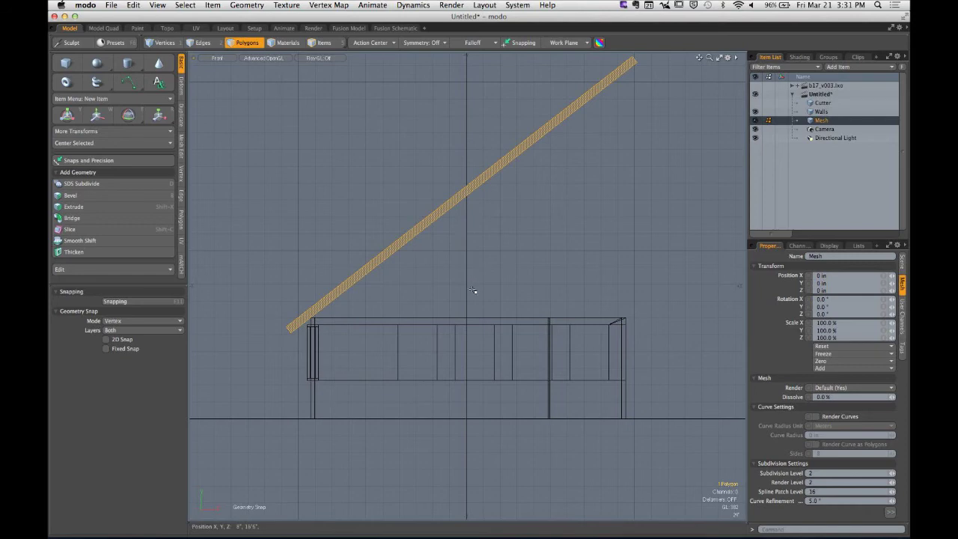
key("e")
mouse_move(487, 256)
left_mouse_down()
mouse_move(473, 258)
mouse_move(476, 249)
left_mouse_up()
key("w")
left_click_drag(463, 142, 463, 187)
Fine-tune the slab's height so its underside rests on the walls' upper outer corner, and clear the selection
left_click_drag(276, 321, 363, 314, "ctrl+alt")
left_click(422, 278)
left_click_drag(422, 261, 422, 284)
key("Escape")
key("Escape")
Turn on snapping and set the snapping mode to Grid
left_click_drag(582, 281, 441, 284, "ctrl+alt")
left_click_drag(733, 283, 528, 232, "alt+shift")
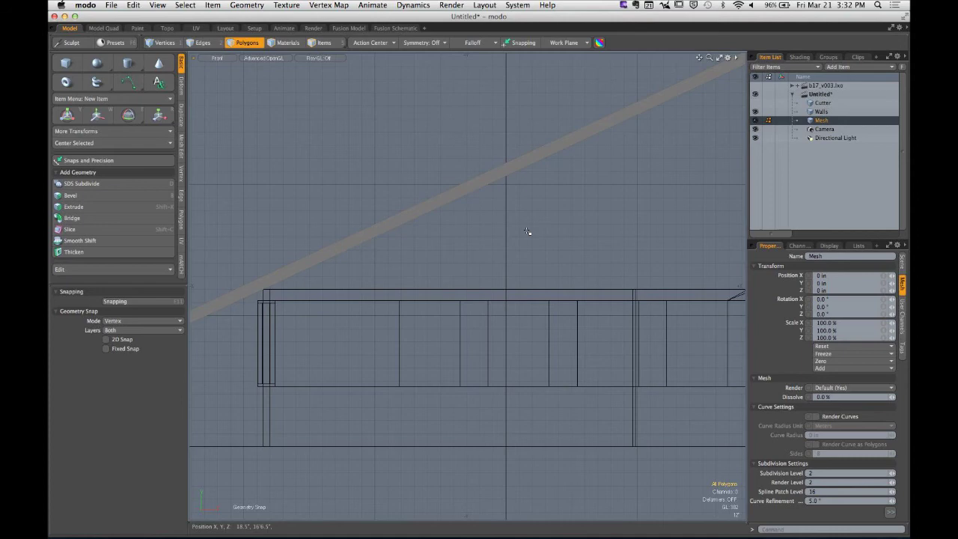
scroll(527, 232, "down", 4)
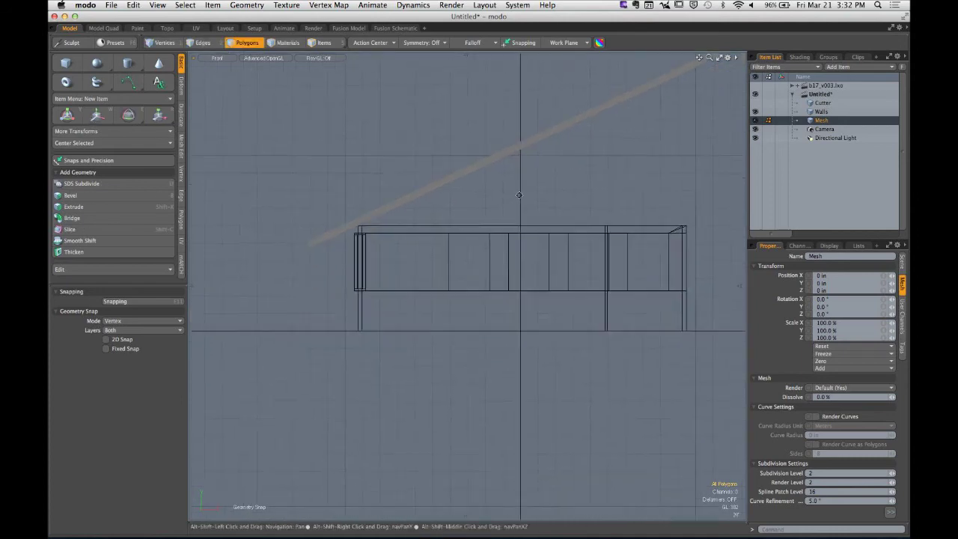
left_click(523, 43)
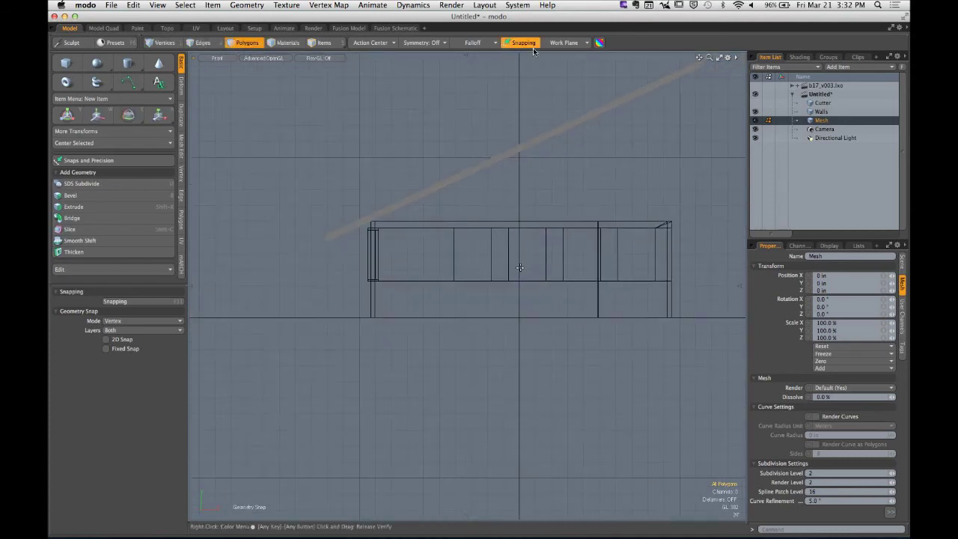
left_click(169, 302)
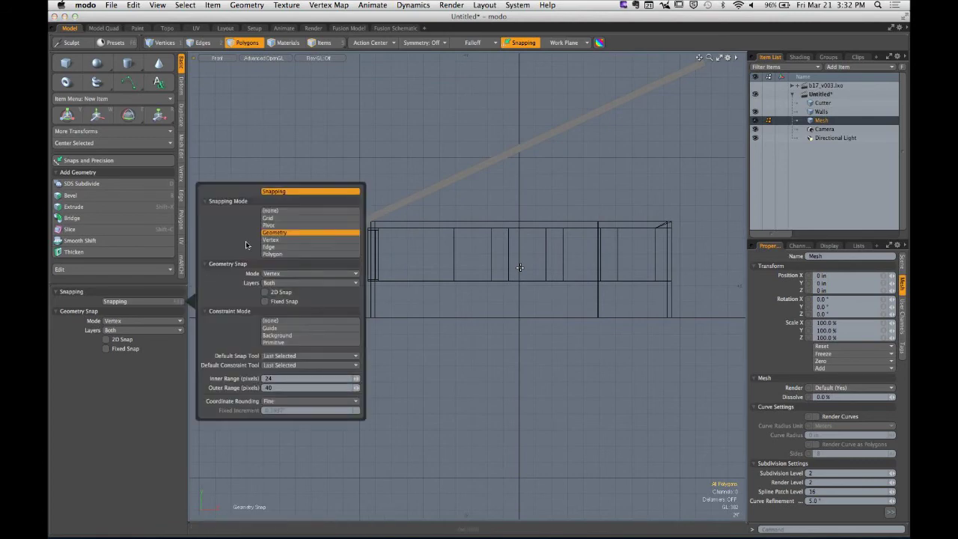
left_click(268, 217)
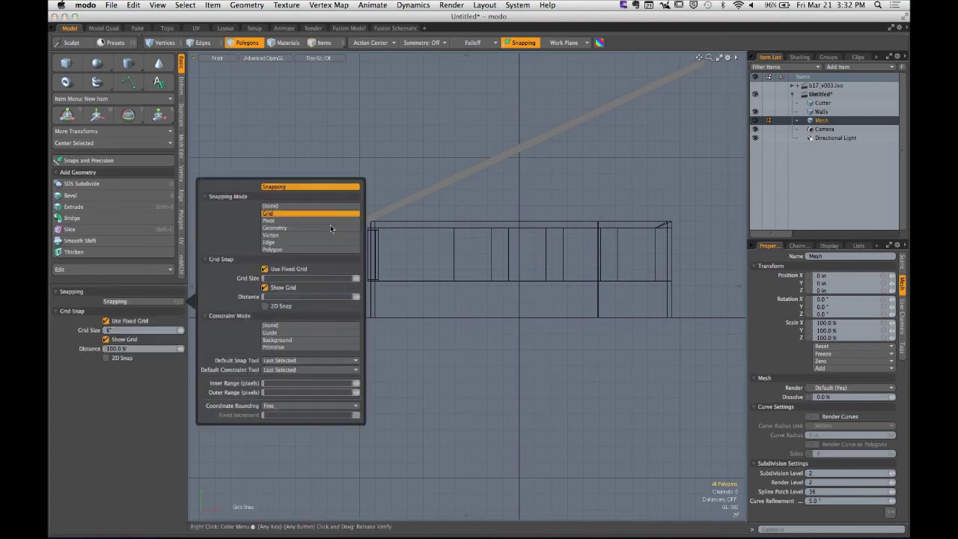
Slice the roof slab vertically along the centre line at X 0 and delete the part beyond it
left_click_drag(528, 180, 497, 181, "alt")
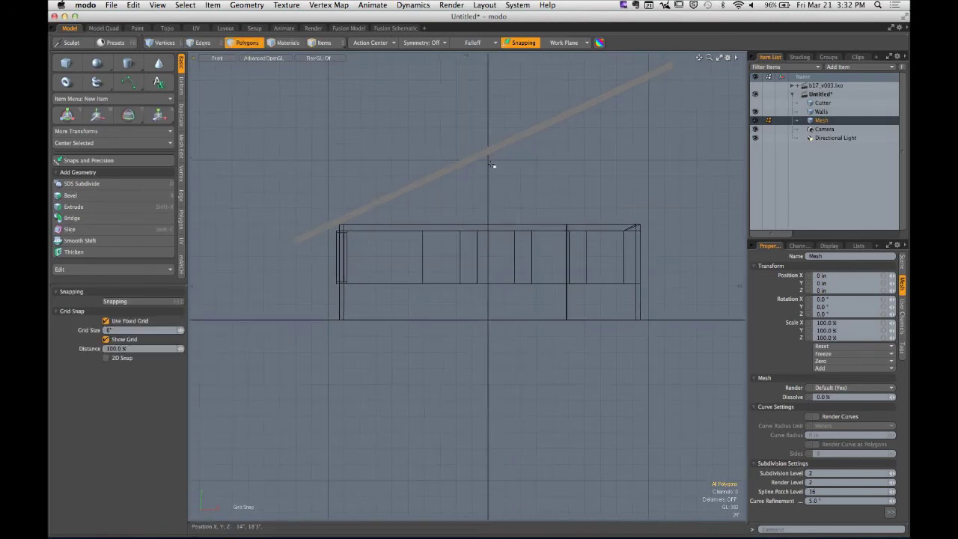
key("shift+c")
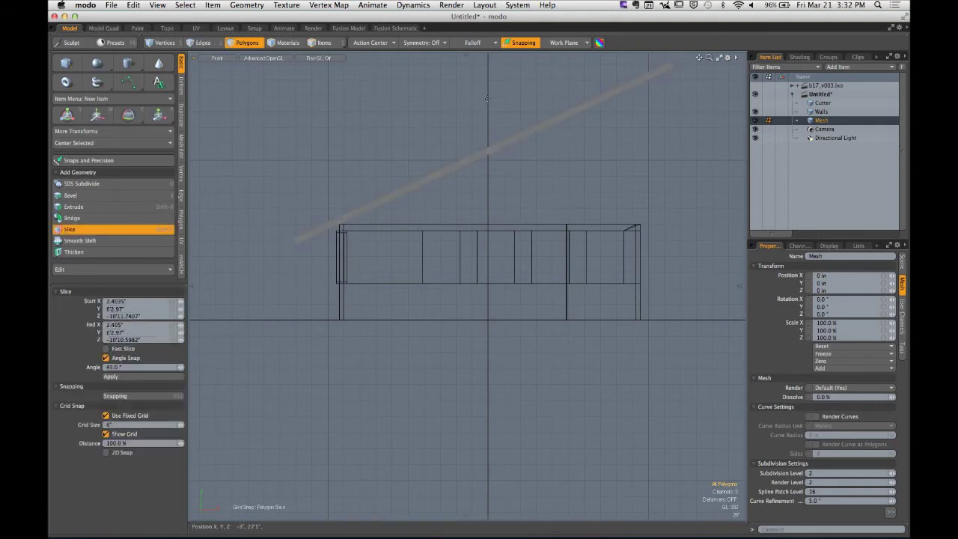
left_click_drag(487, 98, 487, 237)
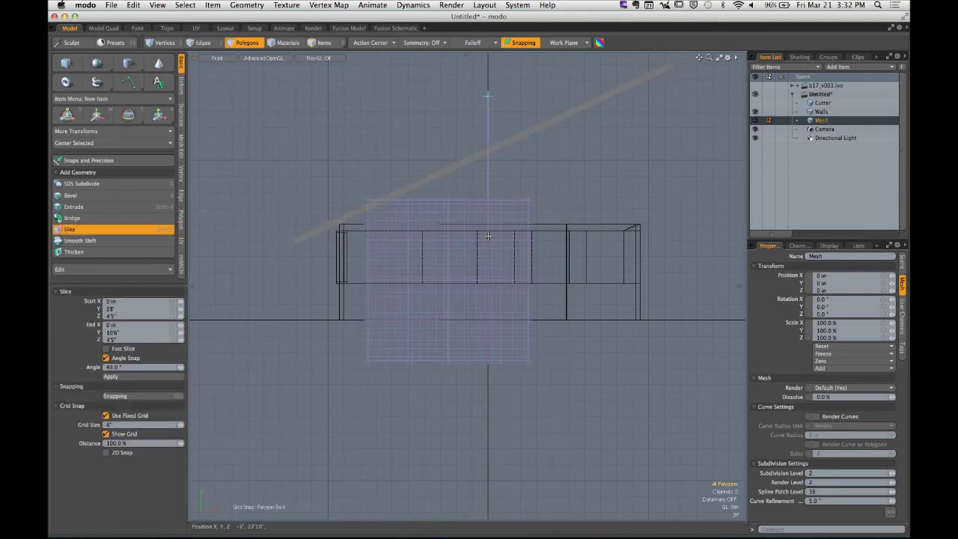
key("space")
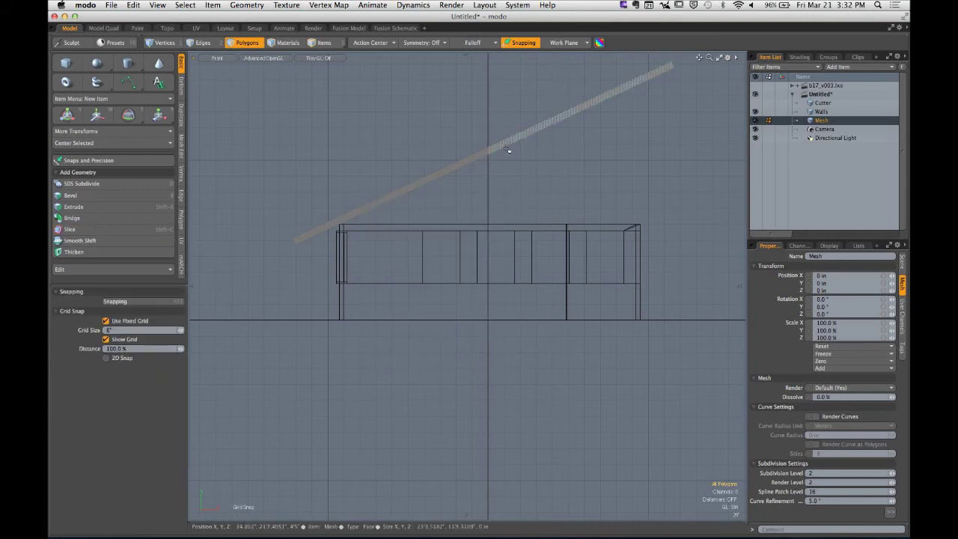
left_click_drag(480, 149, 591, 153, "ctrl+alt")
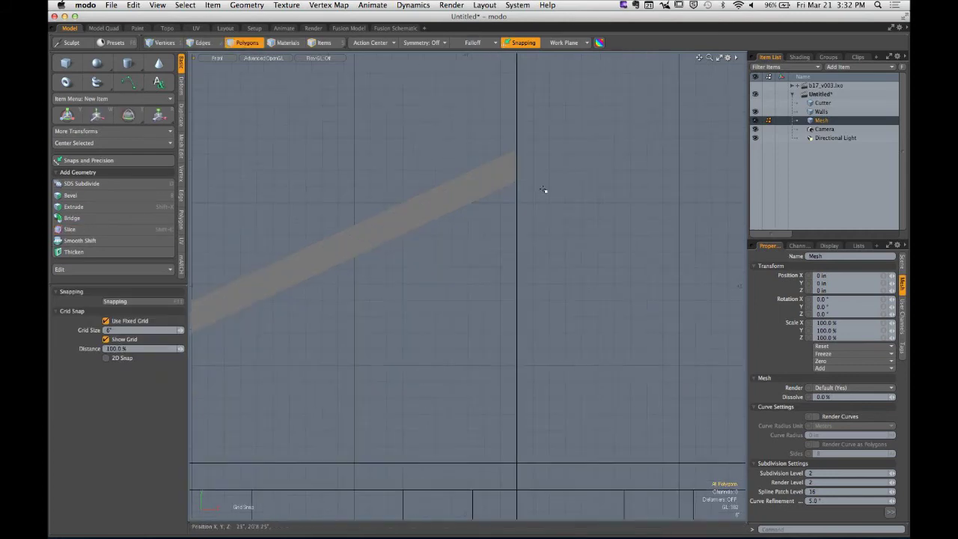
Examine the vertices and edge at the slab's cut end on the centre line
key("1")
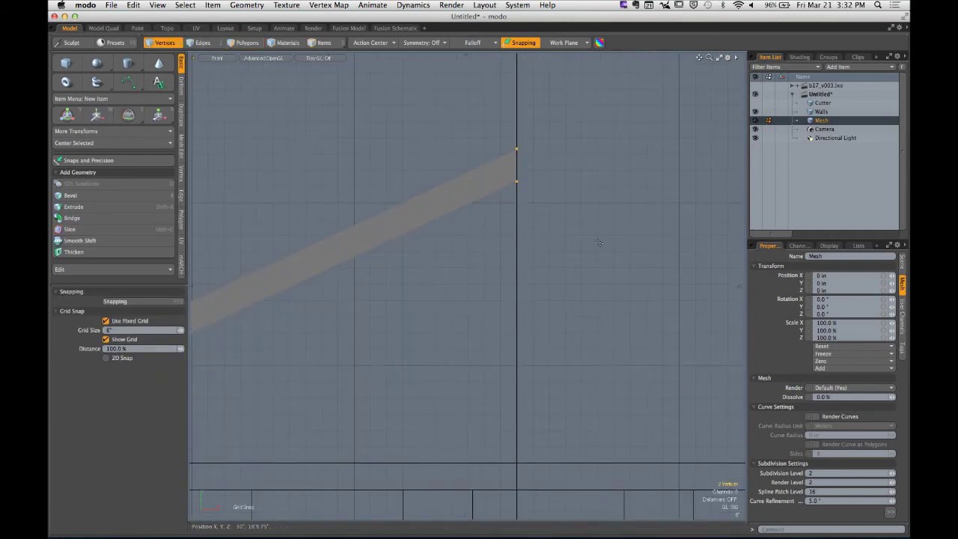
key("2")
scroll(569, 264, "down", 2)
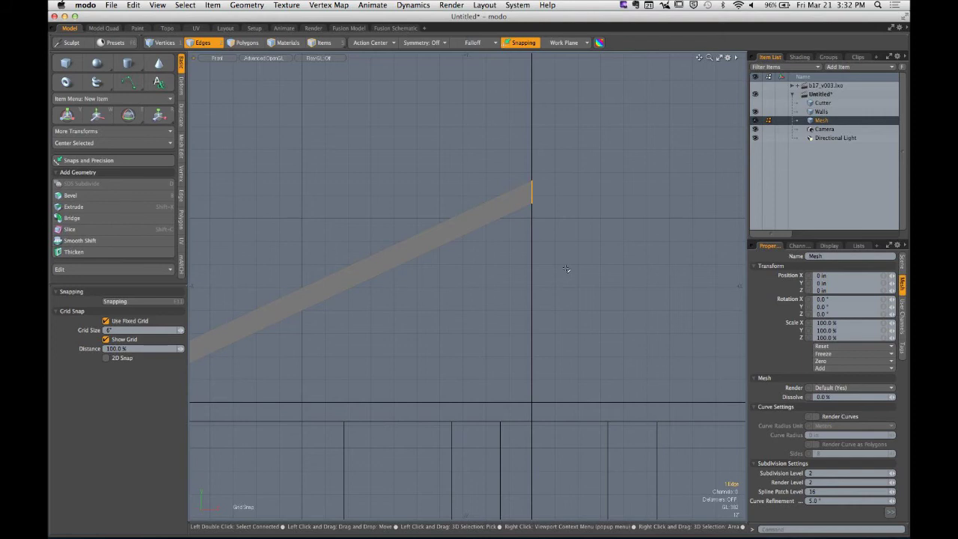
scroll(561, 273, "down", 5)
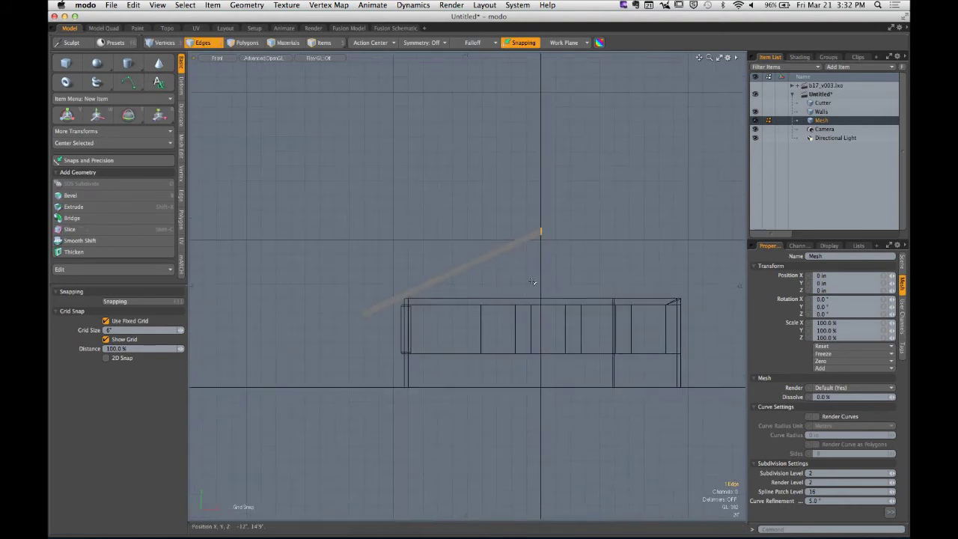
key("3")
key("space")
key("space")
key("space")
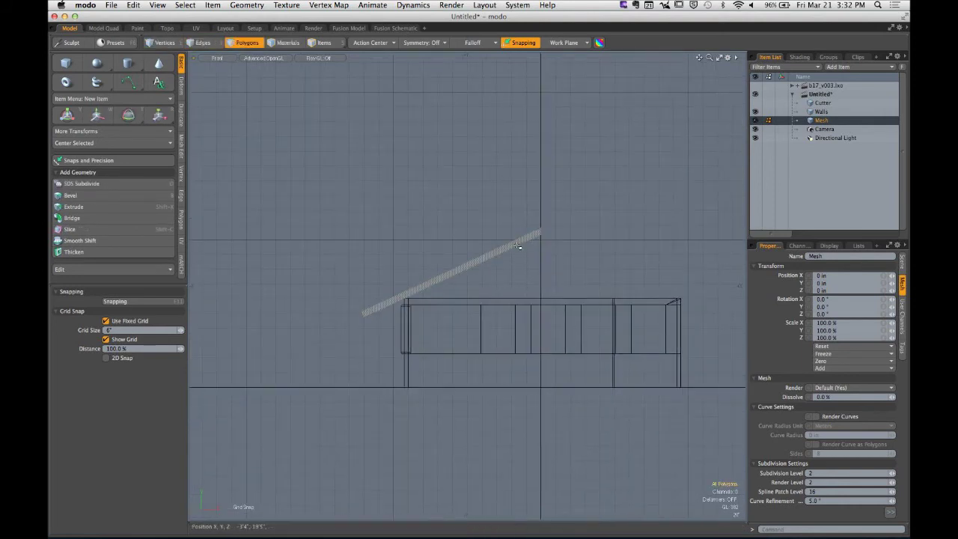
Select the slab's lower end edge, set the Action Center to Selection, move the edge about 30" up the slope, and turn off snapping
left_click(519, 242)
left_click_drag(516, 260, 535, 243, "ctrl+alt")
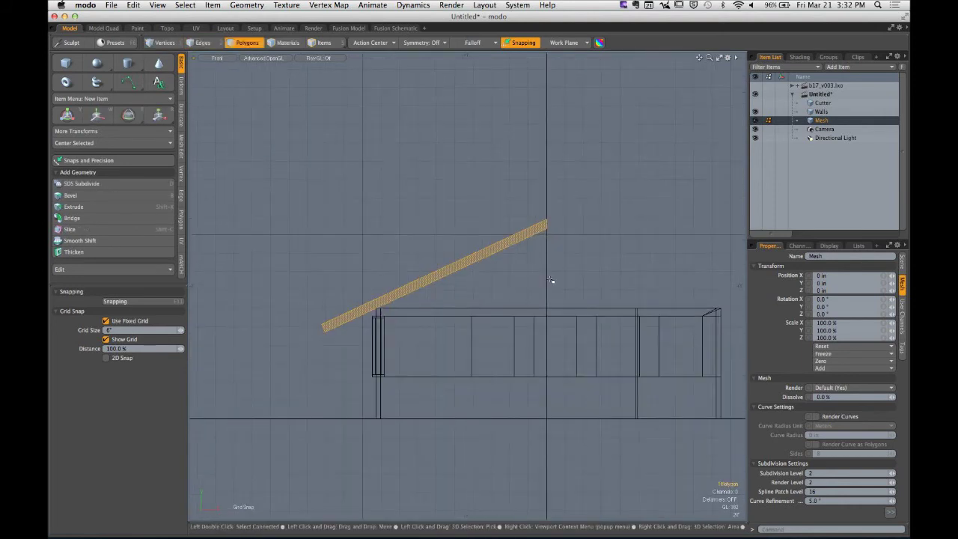
scroll(382, 317, "up", 3)
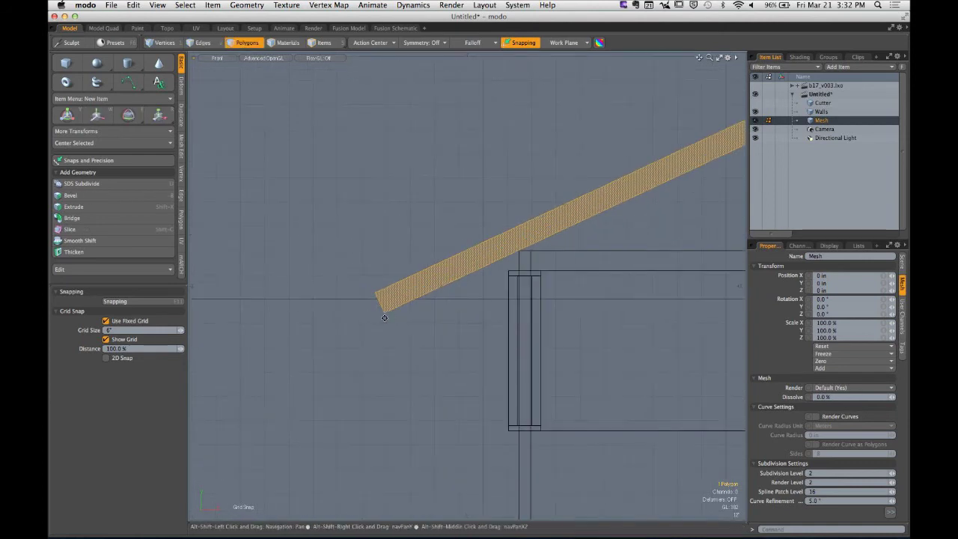
key("2")
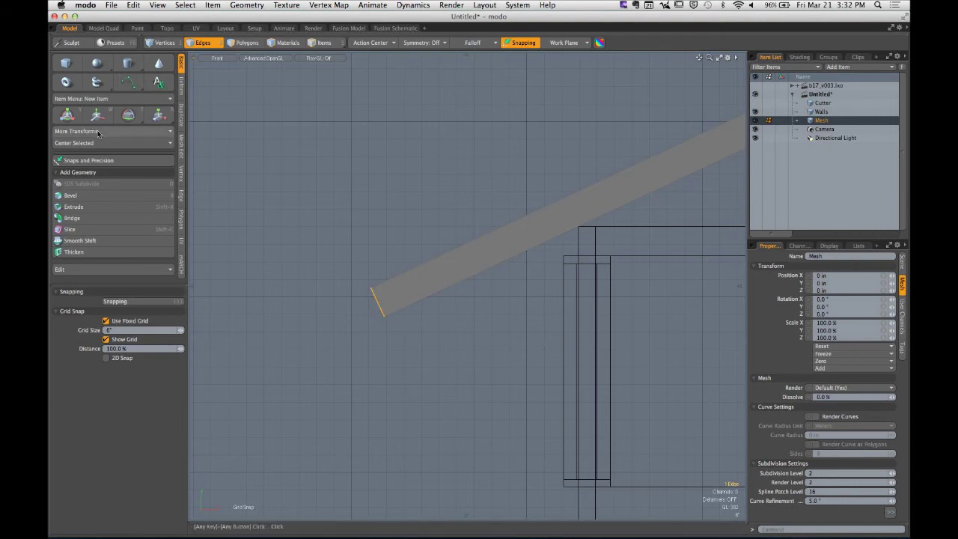
left_click(379, 43)
left_click(385, 54)
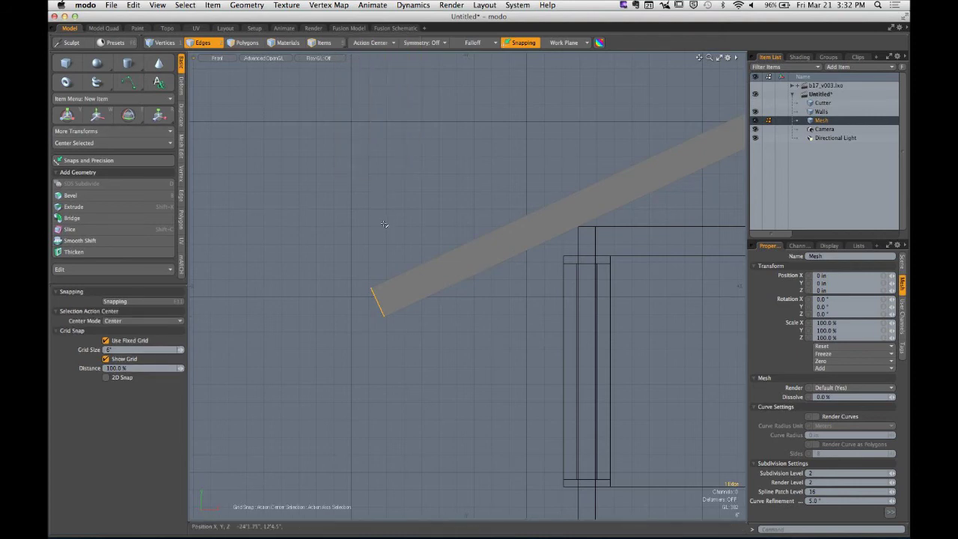
key("w")
left_click_drag(405, 278, 458, 271)
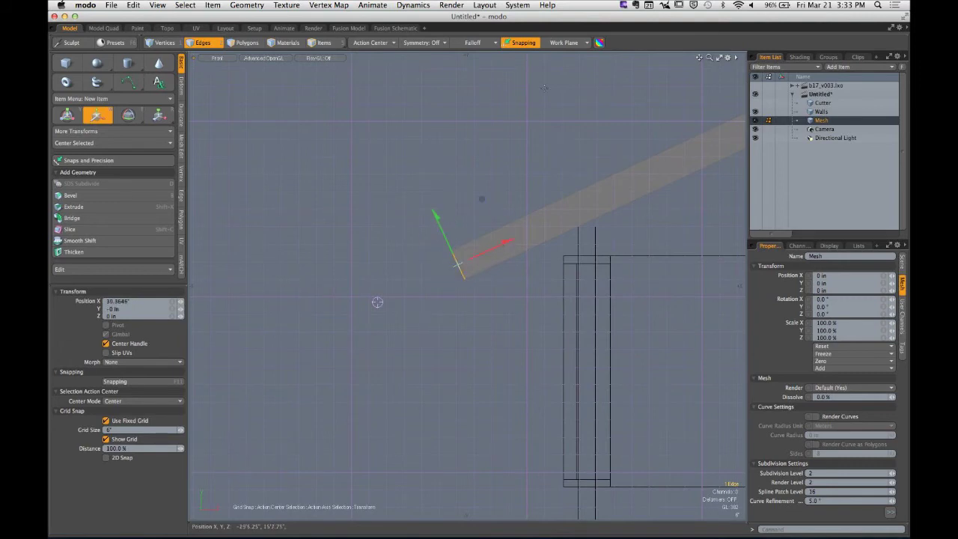
left_click(524, 42)
key("q")
Mirror the roof slab across the X axis with the Action Center at Origin, and clear the selection
left_click(533, 310)
left_click_drag(534, 311, 441, 238, "ctrl+alt")
key("3")
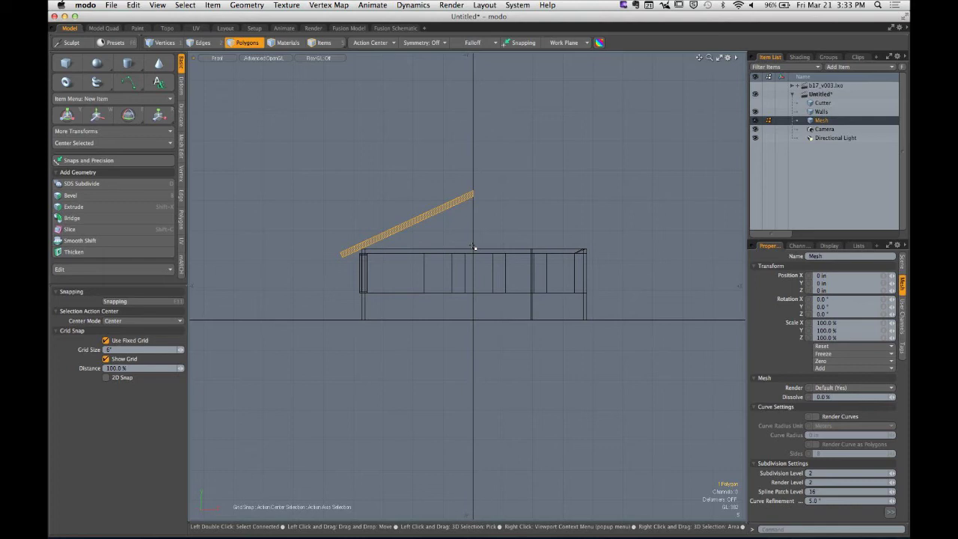
left_click(180, 117)
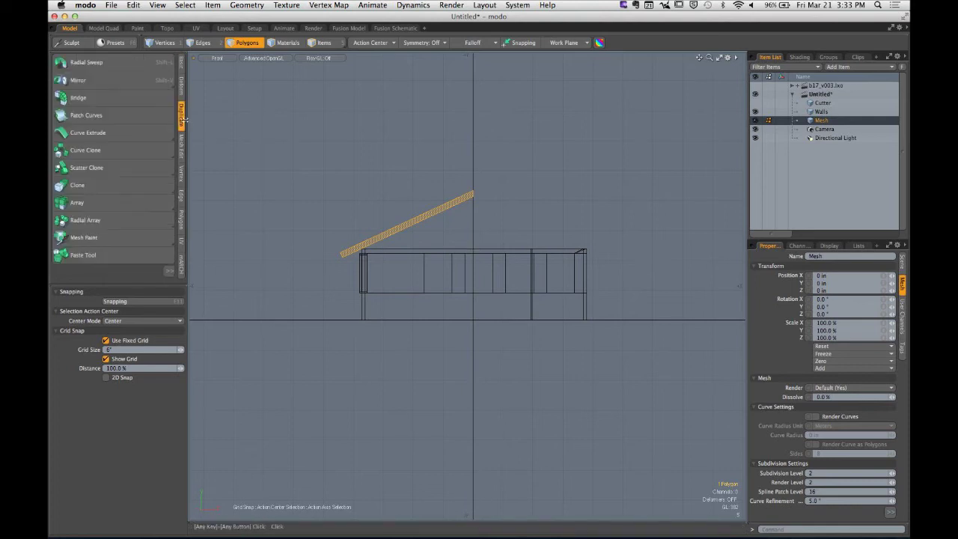
left_click(114, 81)
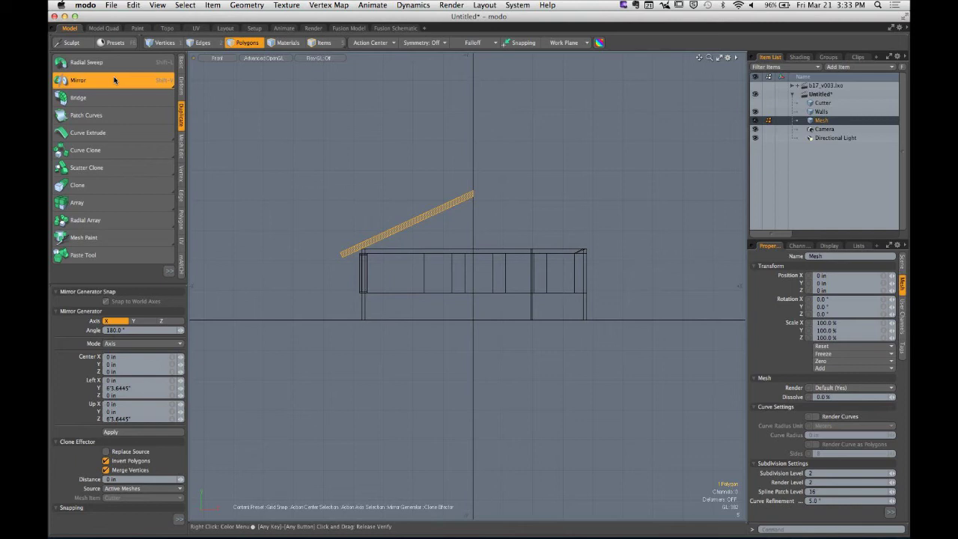
left_click(367, 43)
left_click(356, 89)
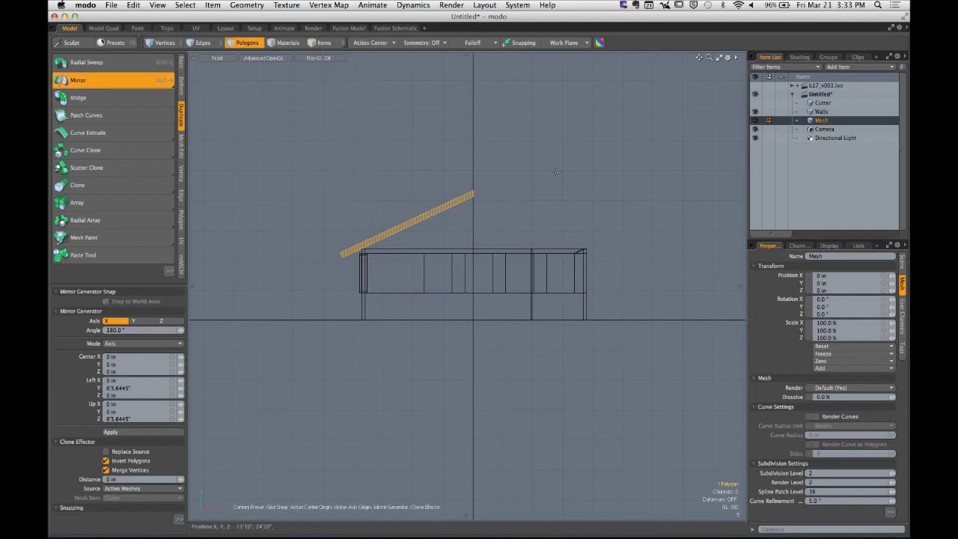
key("space")
left_click(493, 158)
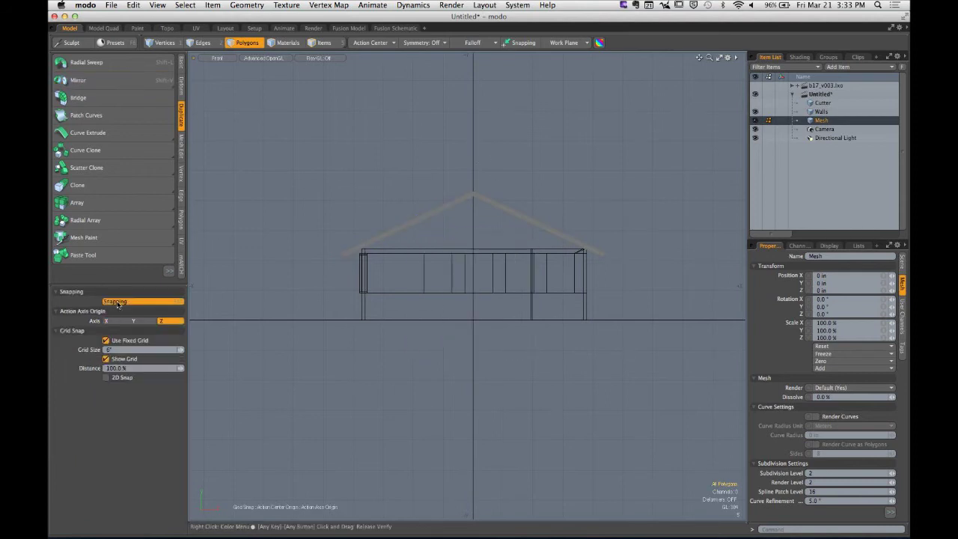
Set the snapping mode to none, select both halves of the roof profile, and show the model in perspective
left_click(116, 301)
left_click(271, 208)
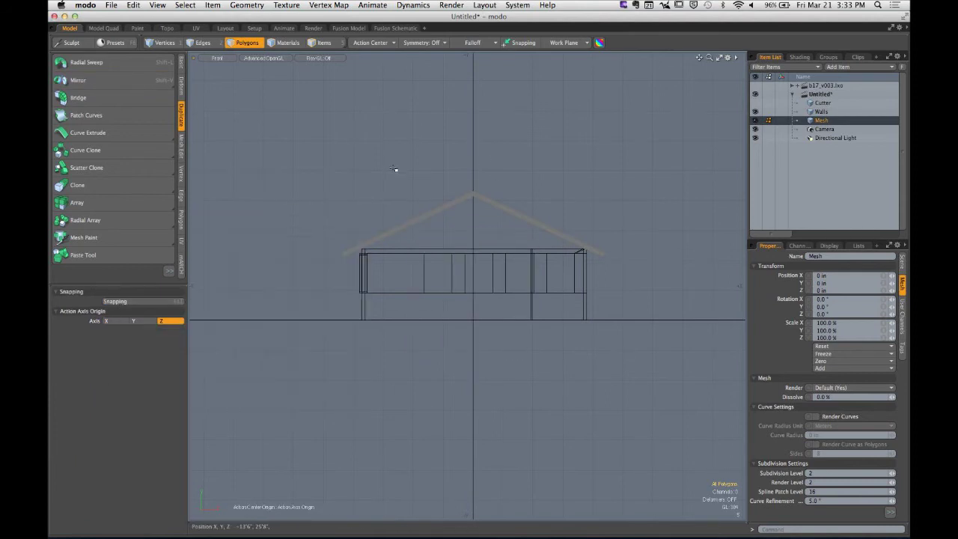
scroll(502, 237, "up", 5)
double_click(527, 204)
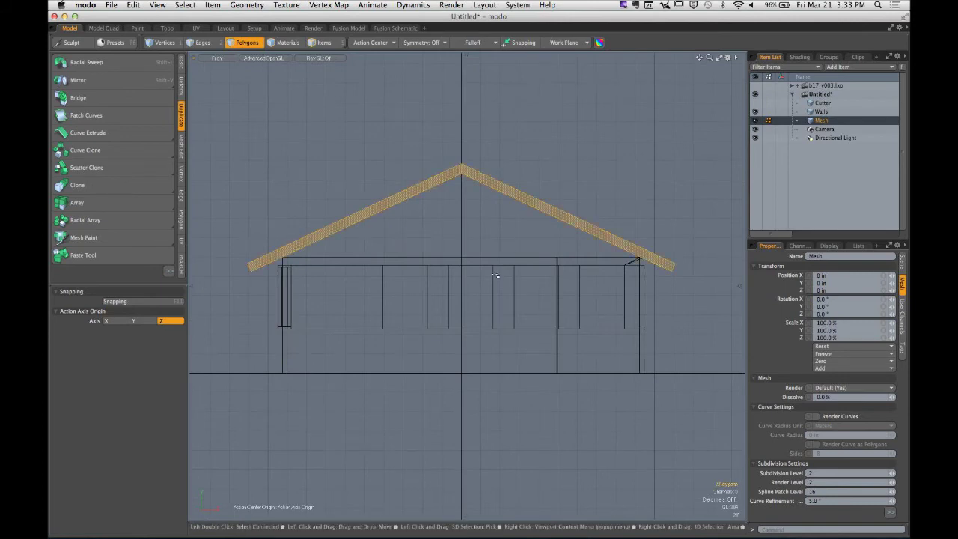
left_click_drag(538, 211, 463, 216, "alt")
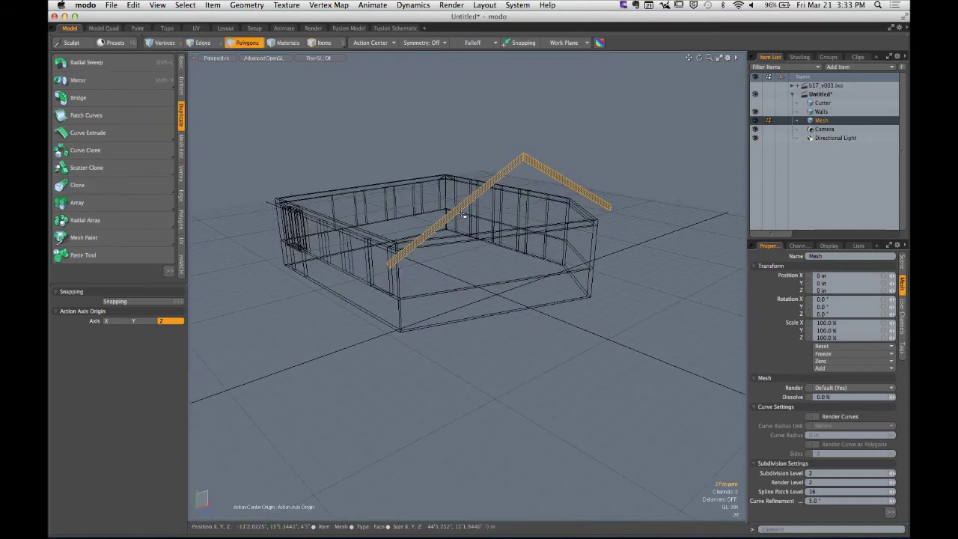
Extrude both halves of the roof profile about 41'9" along Z over the walls
left_click(181, 75)
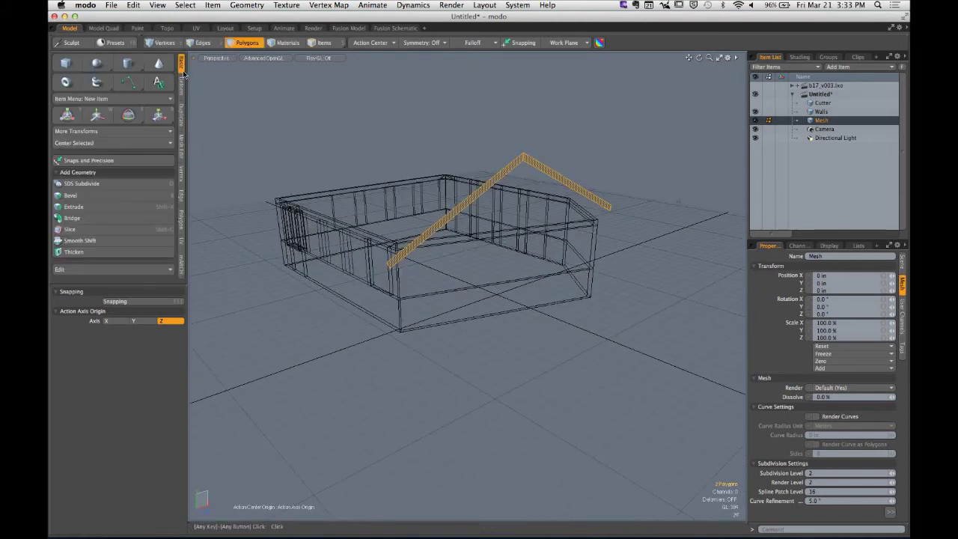
left_click(106, 207)
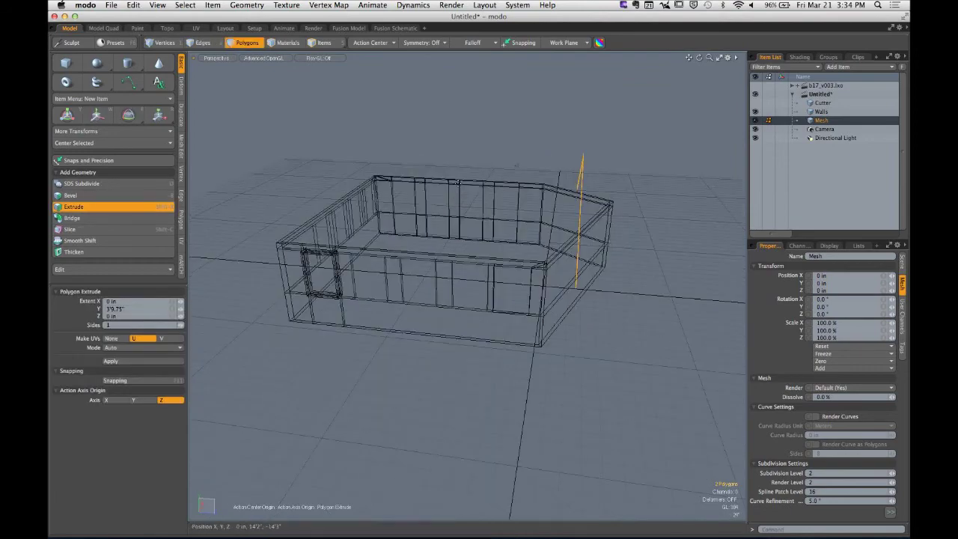
left_click_drag(641, 195, 380, 181)
left_click_drag(380, 181, 336, 181, "alt")
key("q")
Select the two gable-end faces of the roof, move them outward along Z to an overall roof depth of about 51'1", and clear the selection
left_click(464, 224)
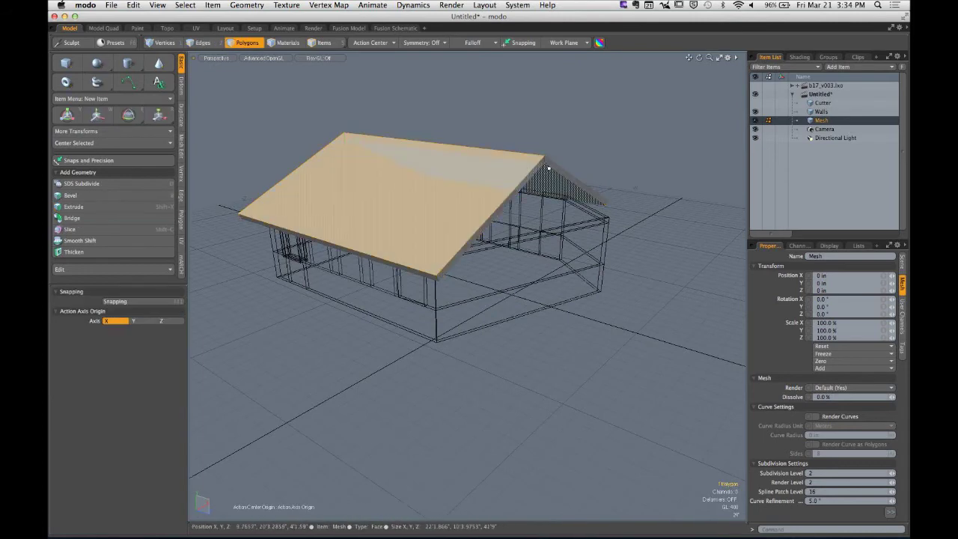
left_click_drag(547, 162, 548, 166)
key("w")
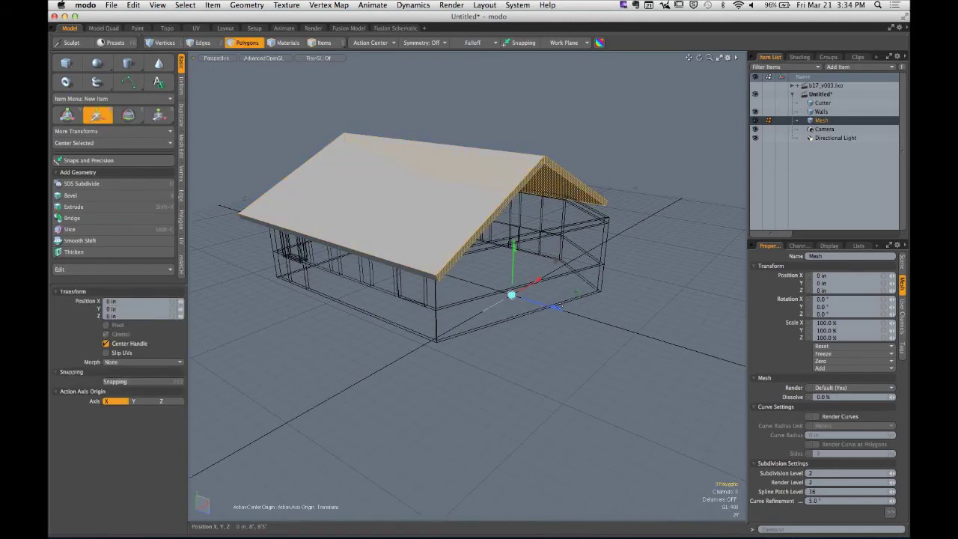
left_click_drag(560, 307, 506, 168)
key("Escape")
Rename the roof's mesh item as Roof
double_click(821, 119)
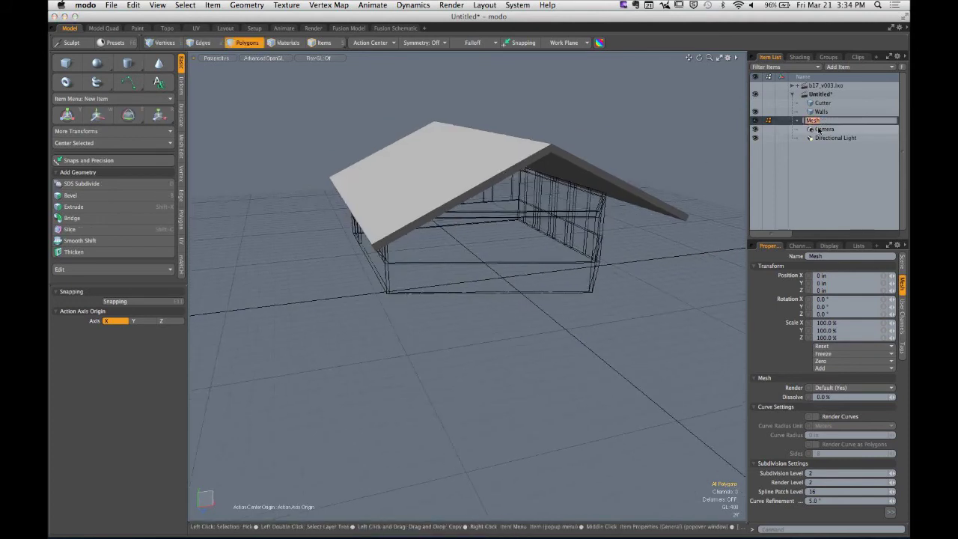
type("Roof")
key("Return")
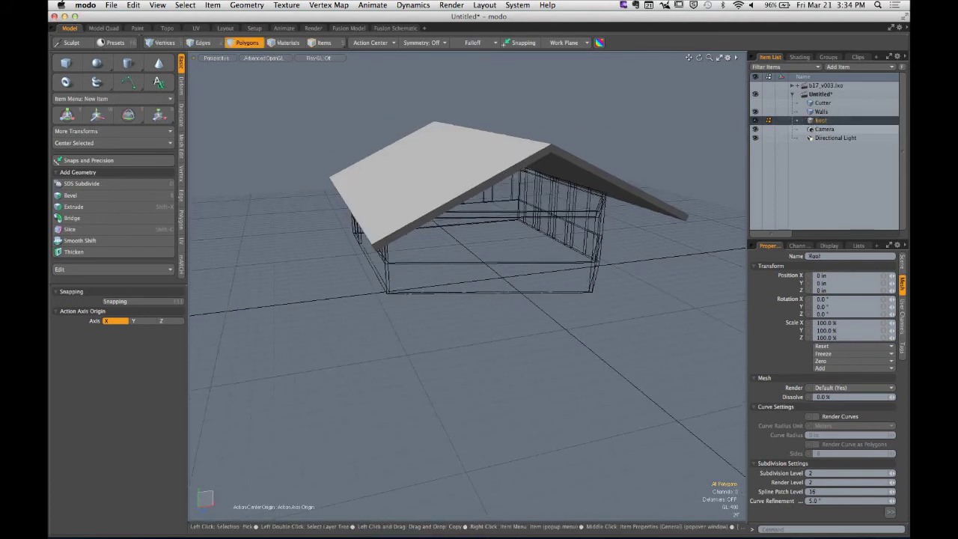
Show the Walls together with the Roof and examine how they fit in the front and perspective views
key("shift")
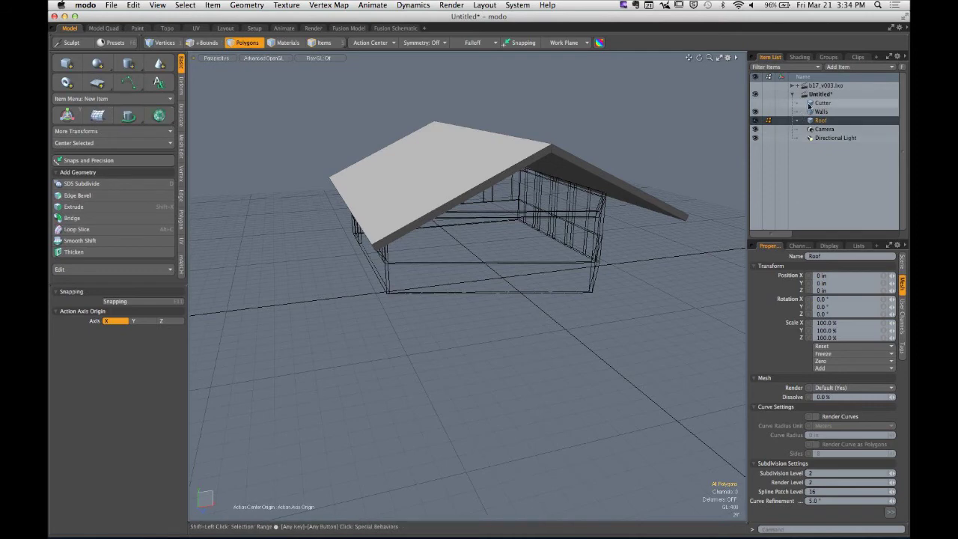
left_click(821, 112, "shift")
left_click_drag(584, 209, 511, 182, "alt")
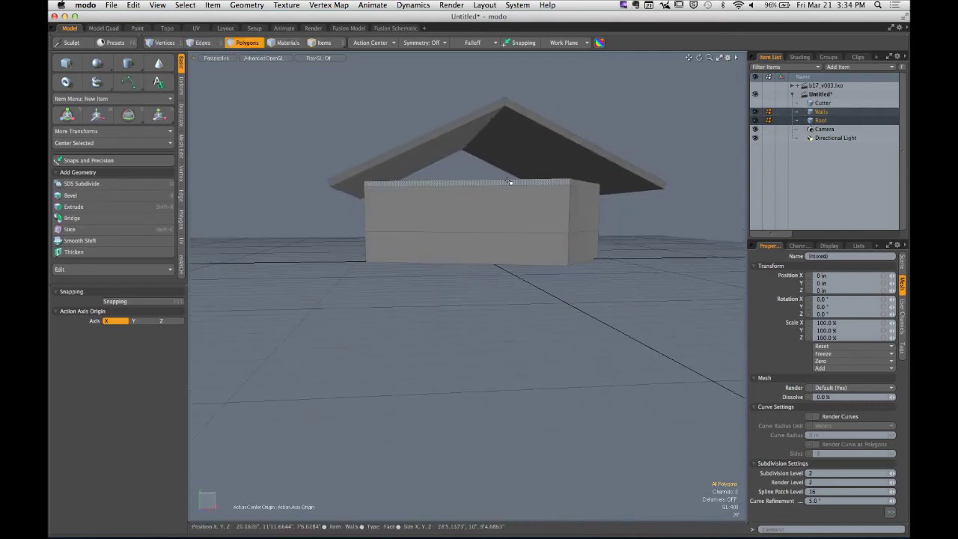
key("ctrl+space")
left_click(565, 214)
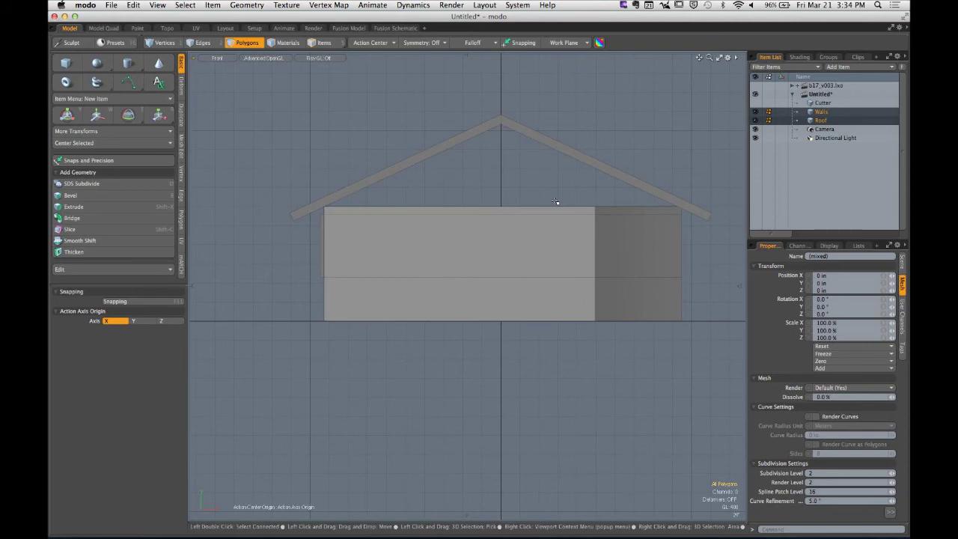
key("ctrl+space")
left_click(599, 150)
left_click_drag(600, 150, 547, 210, "alt")
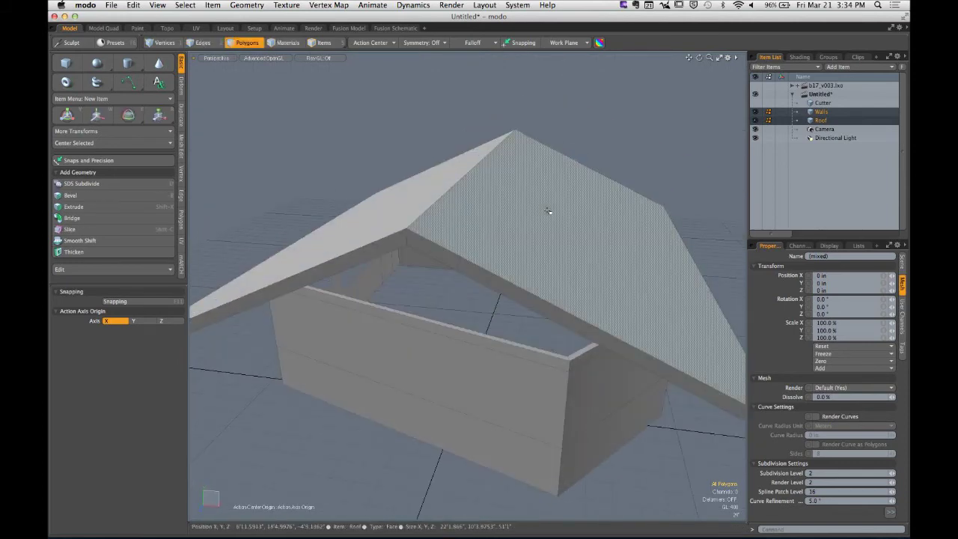
Hide the roof's connected geometry and make Roof the only active item
double_click(548, 211)
key("h")
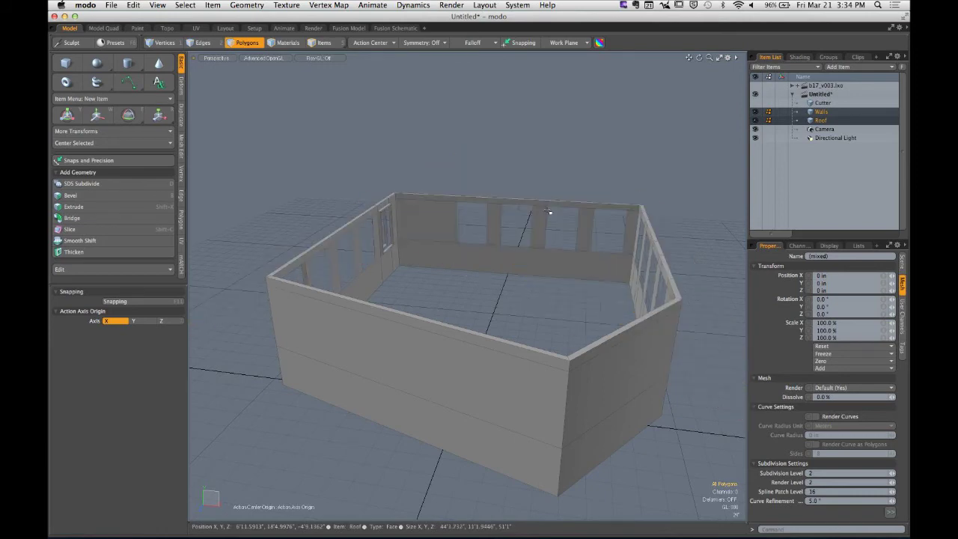
left_click(820, 120)
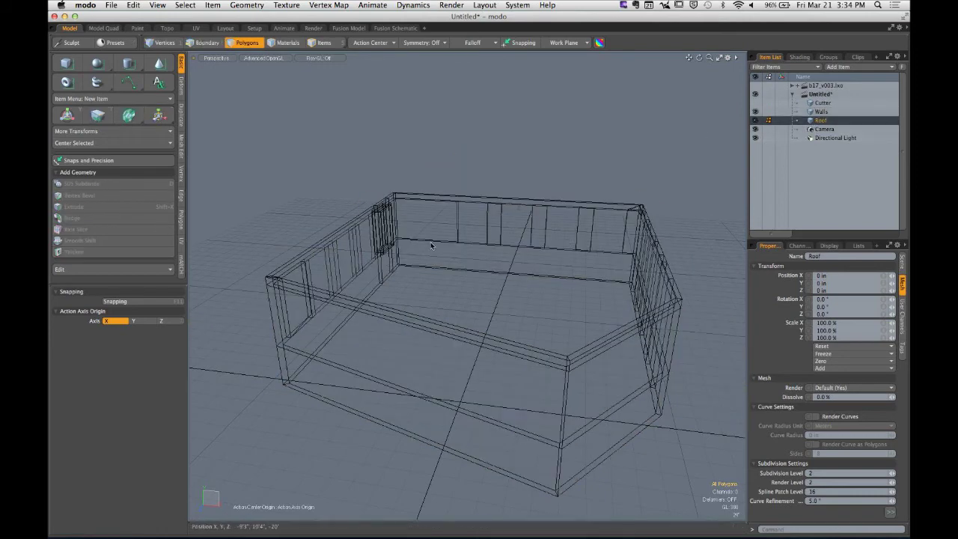
In the front view, draw a flat box about 33'7" long and 13" high with two X segments above the walls, and select its polygons
key("ctrl+space")
left_click(66, 63)
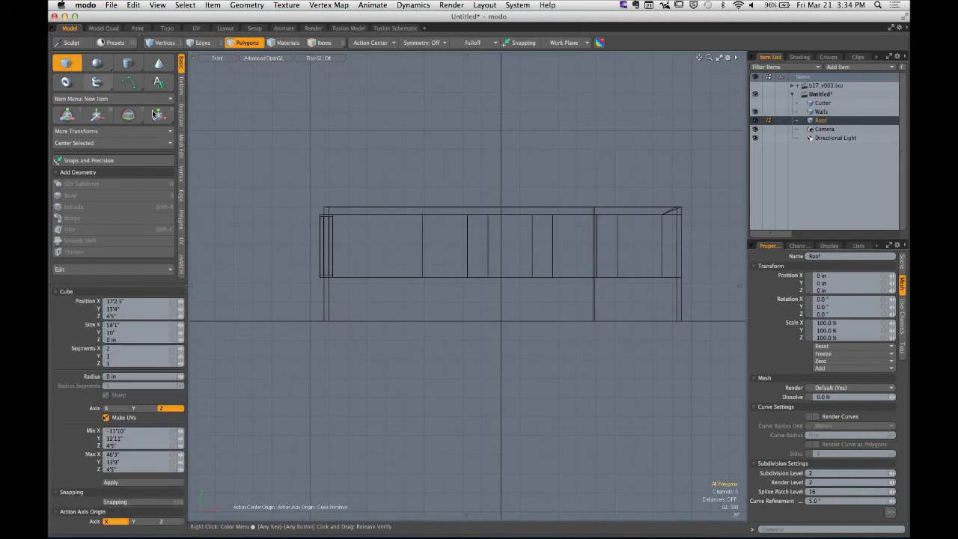
left_click_drag(285, 149, 604, 158)
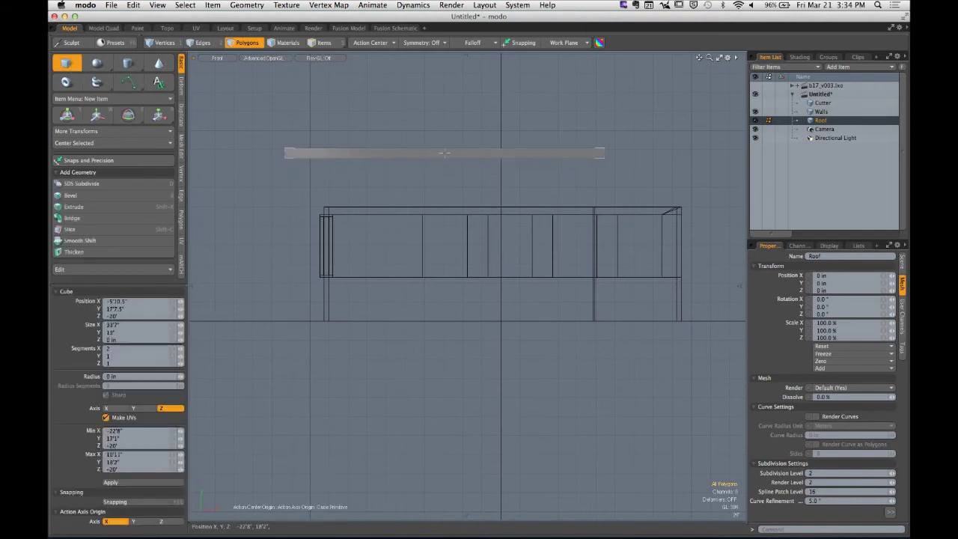
key("q")
left_click(455, 152)
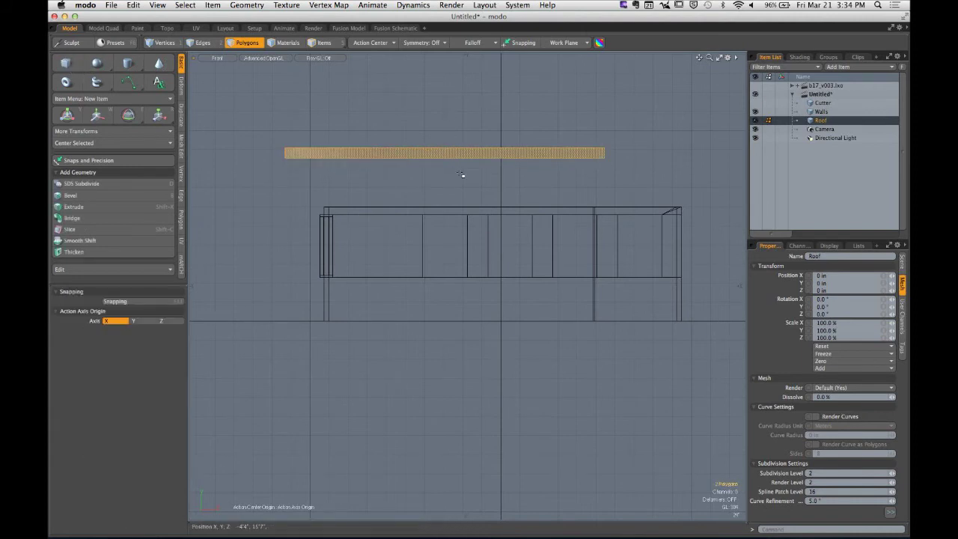
Rotate the flat roof slab about its own centre so it rises from the eave above one side wall
key("e")
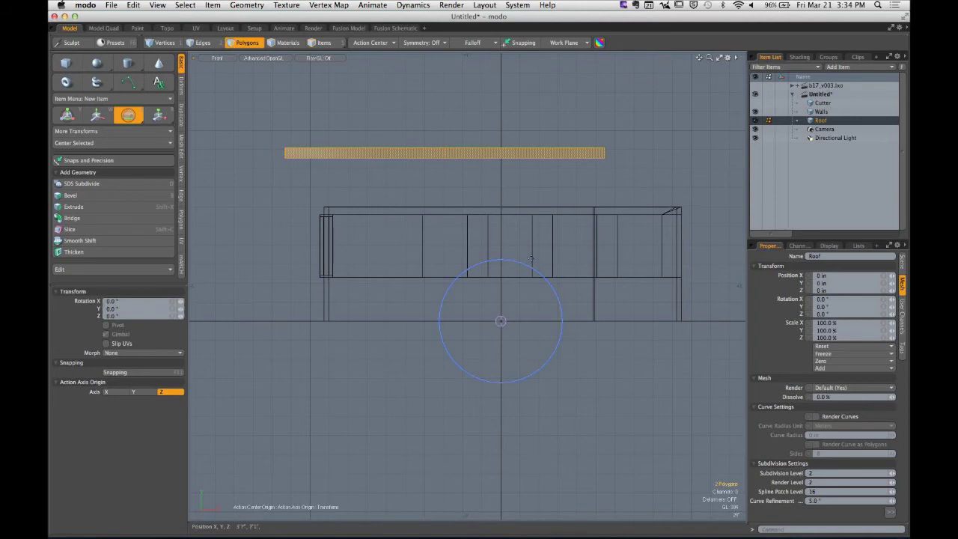
left_click(370, 42)
left_click(371, 81)
left_click_drag(459, 104, 438, 87)
key("q")
left_click(504, 167)
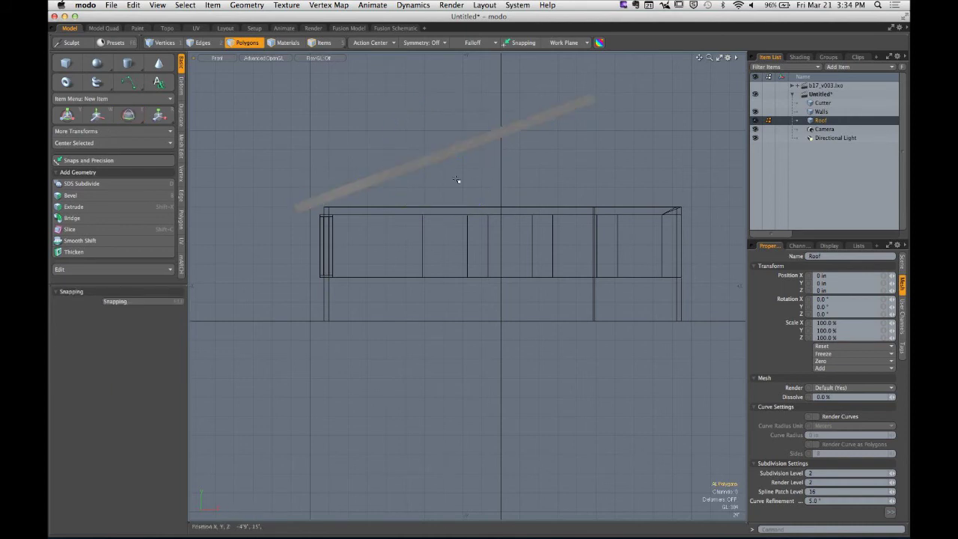
Remove the edge that divides the sloped roof slab
key("2")
left_click(447, 156)
key("BackSpace")
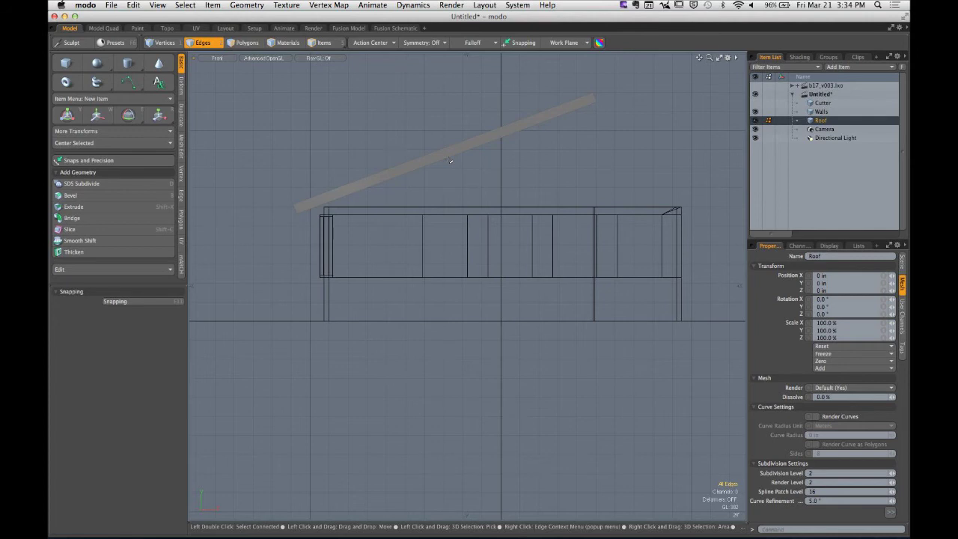
scroll(451, 154, "down", 2)
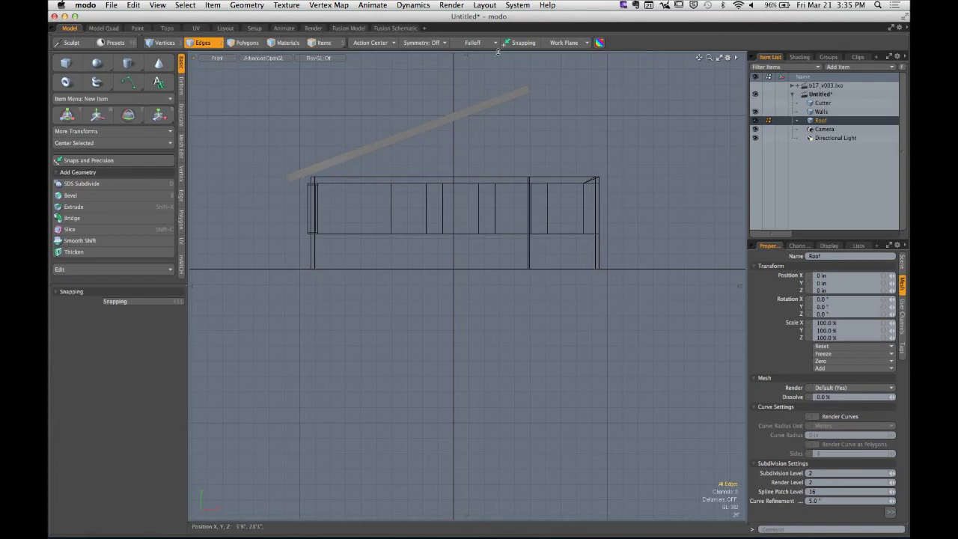
With grid snapping enabled, slice the roof slab vertically at X = 0, from Y 24'6" to 15'
key("x")
left_click(120, 301)
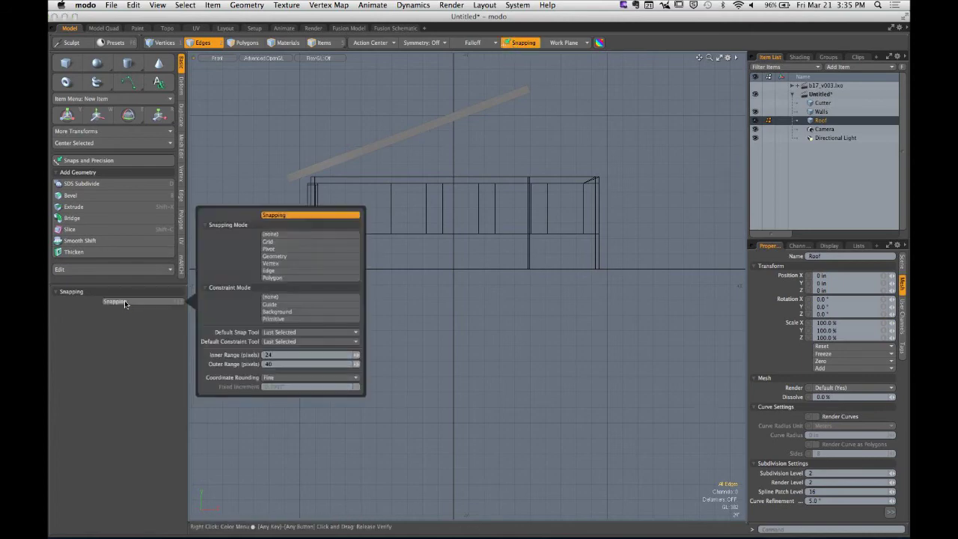
left_click(268, 242)
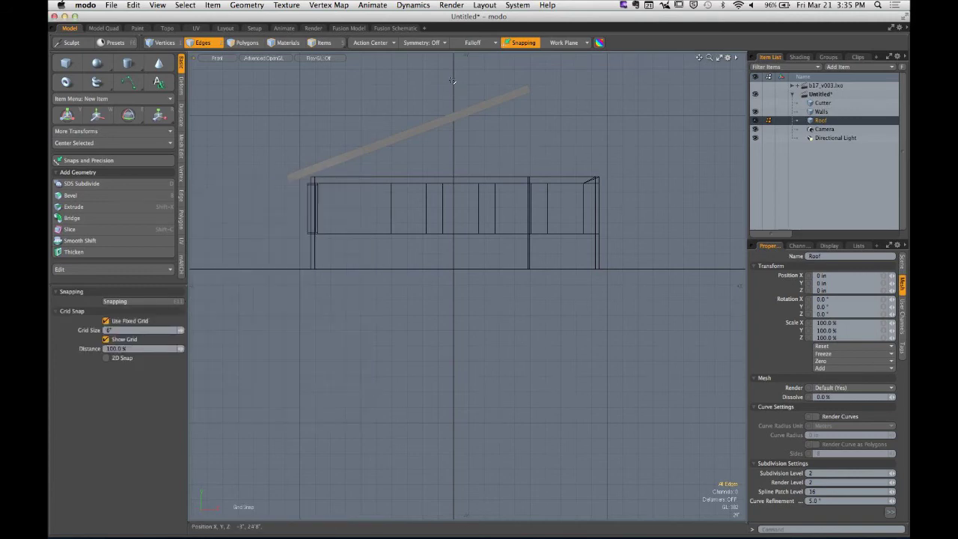
key("shift+c")
left_click_drag(453, 81, 453, 155)
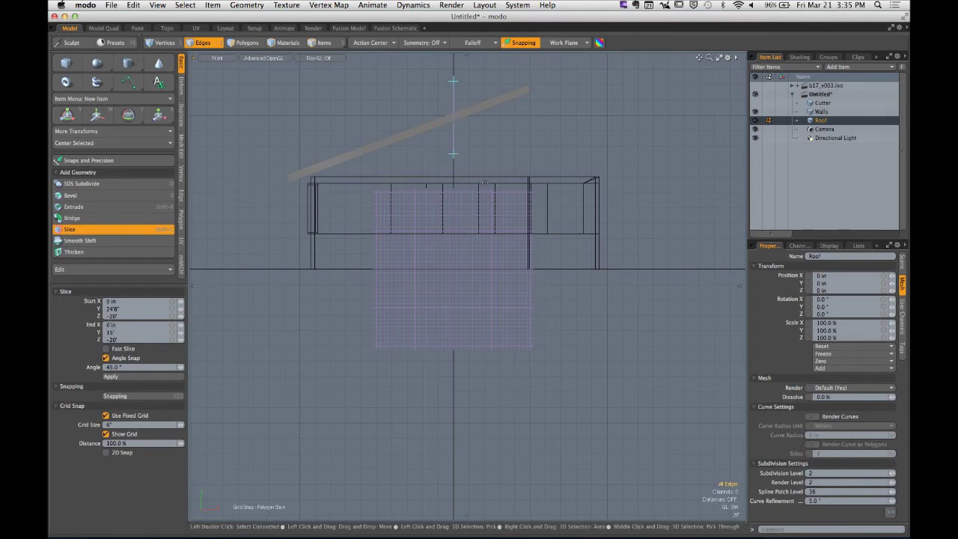
key("space")
Delete the upper section of the roof slab that extends past the vertical centre line
left_click(484, 96)
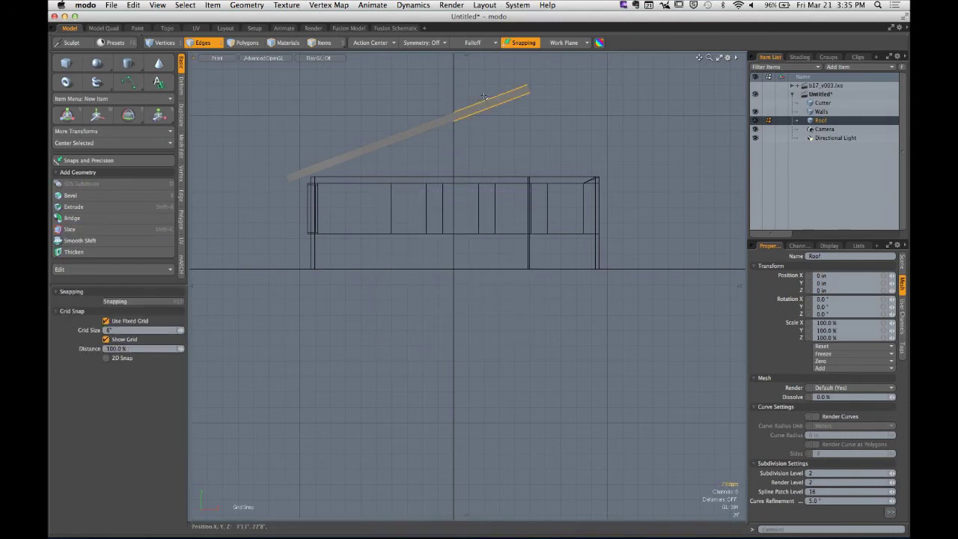
key("space")
left_click(485, 112)
key("Delete")
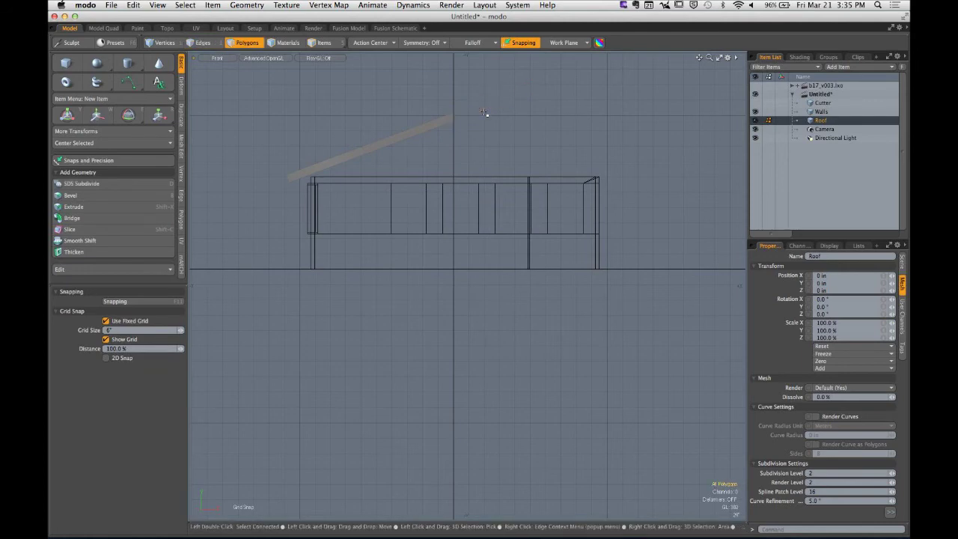
Mirror the remaining roof half across the X axis about the origin to form a gable profile
left_click(389, 143)
left_click_drag(424, 157, 386, 166, "ctrl+alt")
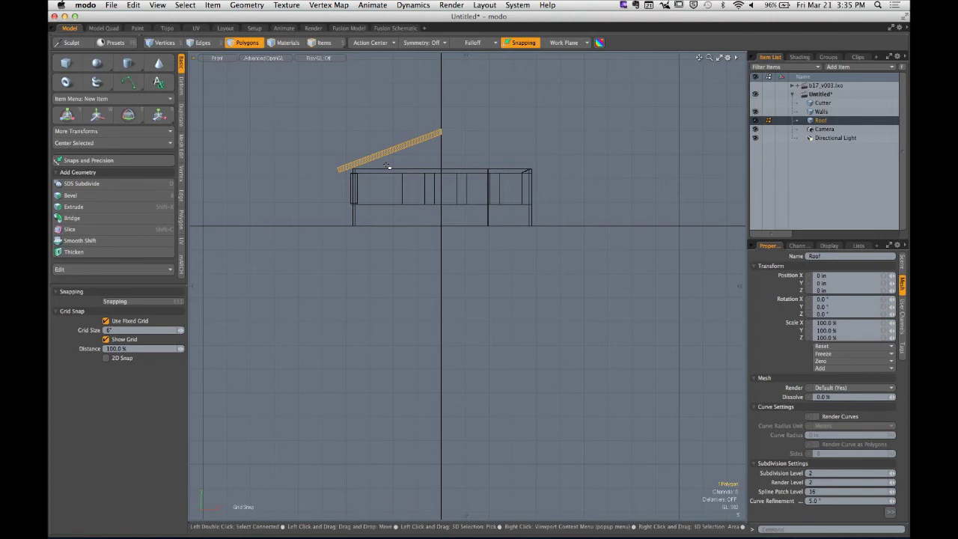
scroll(410, 157, "up", 3)
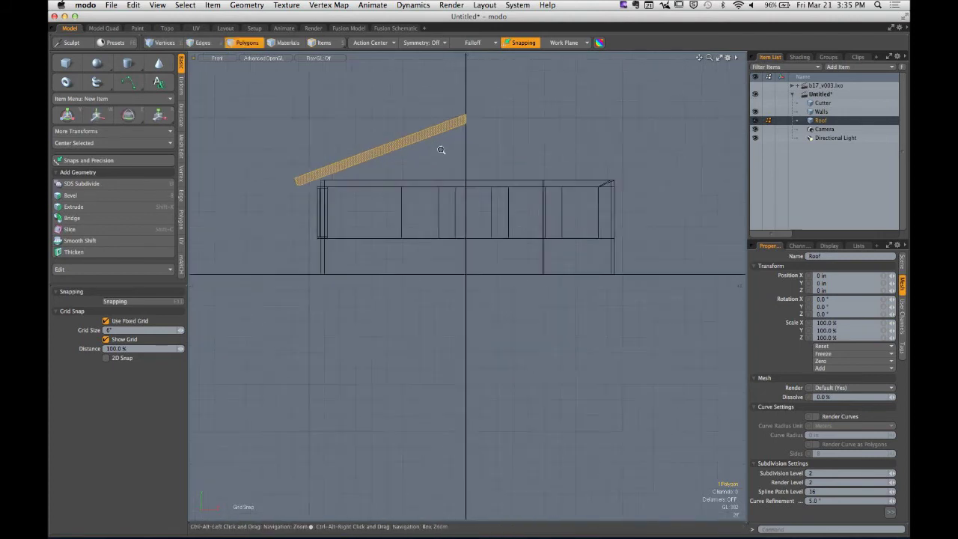
left_click(181, 120)
left_click(112, 80)
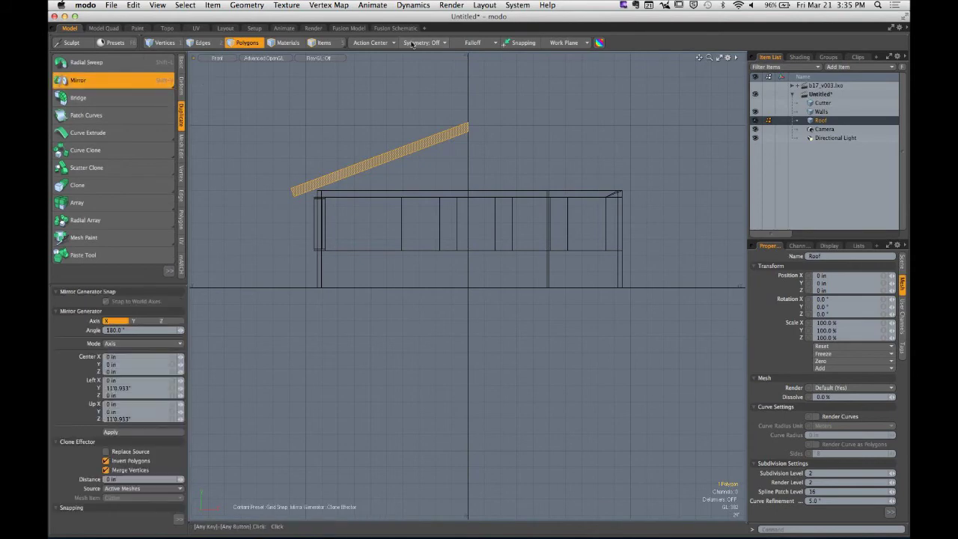
left_click(378, 42)
left_click(386, 83)
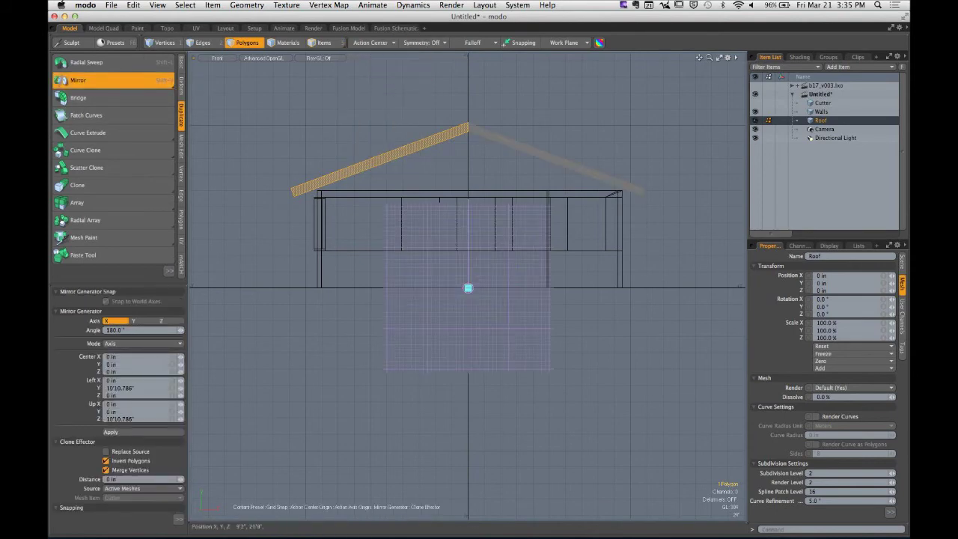
key("space")
Turn off grid snapping and move both gable profile halves along Z past the end wall
left_click_drag(438, 166, 506, 189, "alt")
left_click(450, 139)
left_click(481, 162)
double_click(482, 162)
key("w")
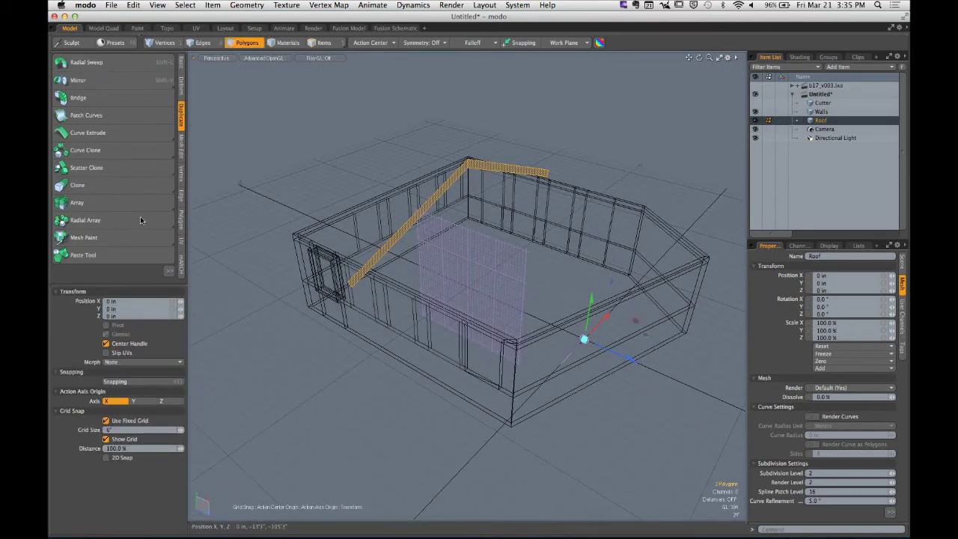
left_click(138, 382)
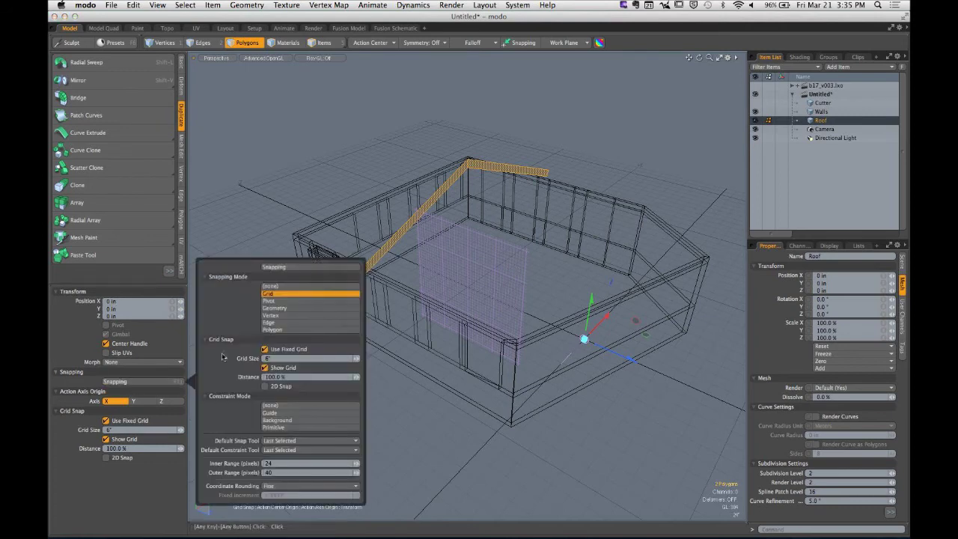
left_click(283, 293)
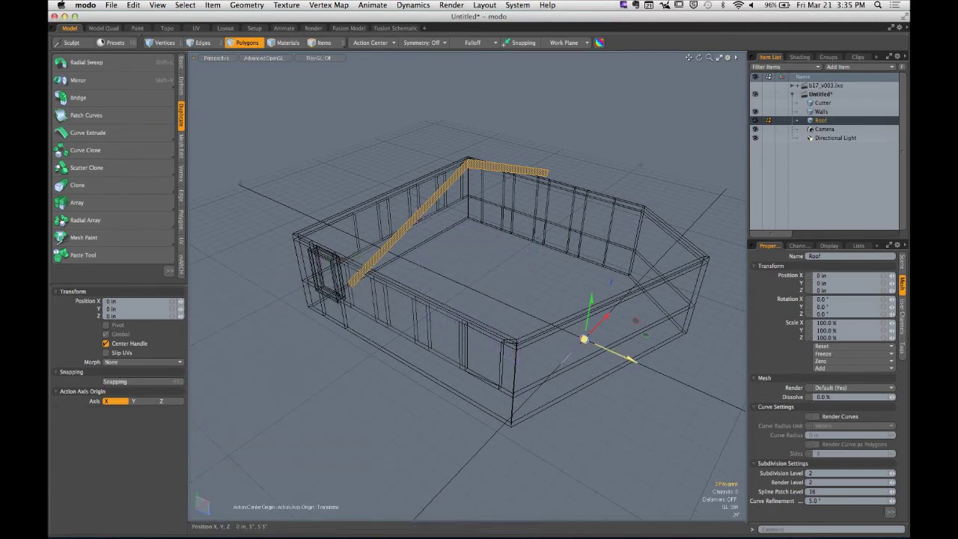
left_click_drag(625, 358, 845, 460)
key("q")
Extrude the gable profile along Z over the full length of the building to make a solid roof
left_click_drag(738, 375, 639, 359, "alt")
key("shift+x")
left_click(638, 229)
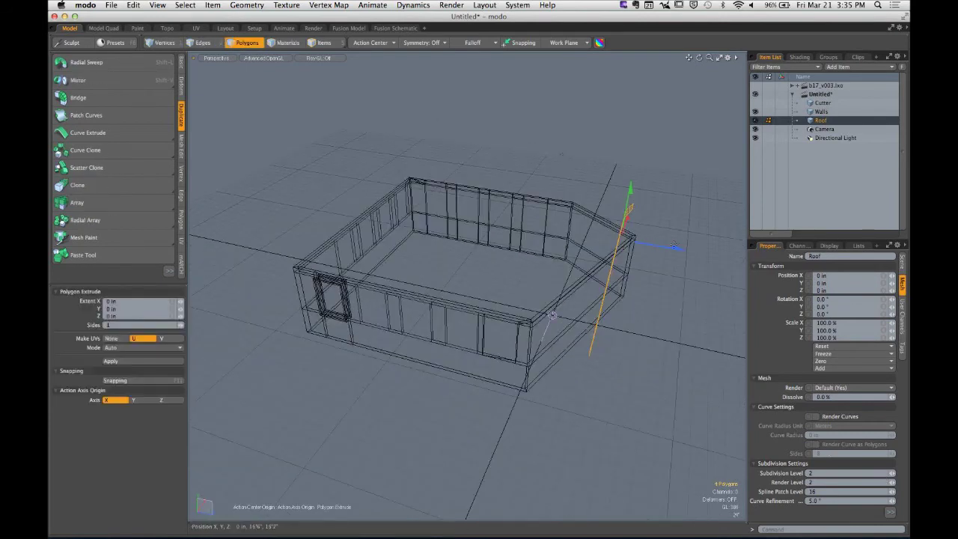
left_click_drag(682, 255, 454, 227)
key("q")
left_click(452, 154)
left_click_drag(569, 210, 456, 214, "alt")
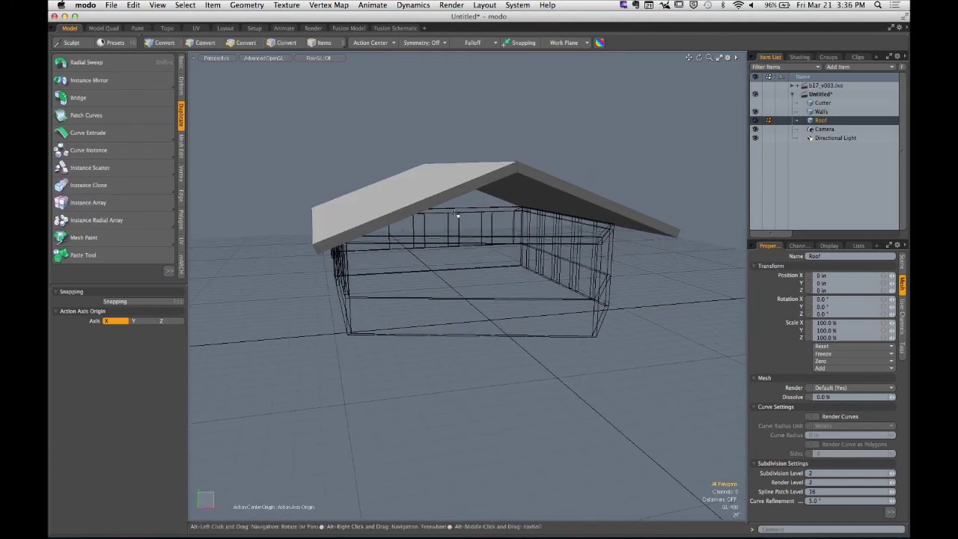
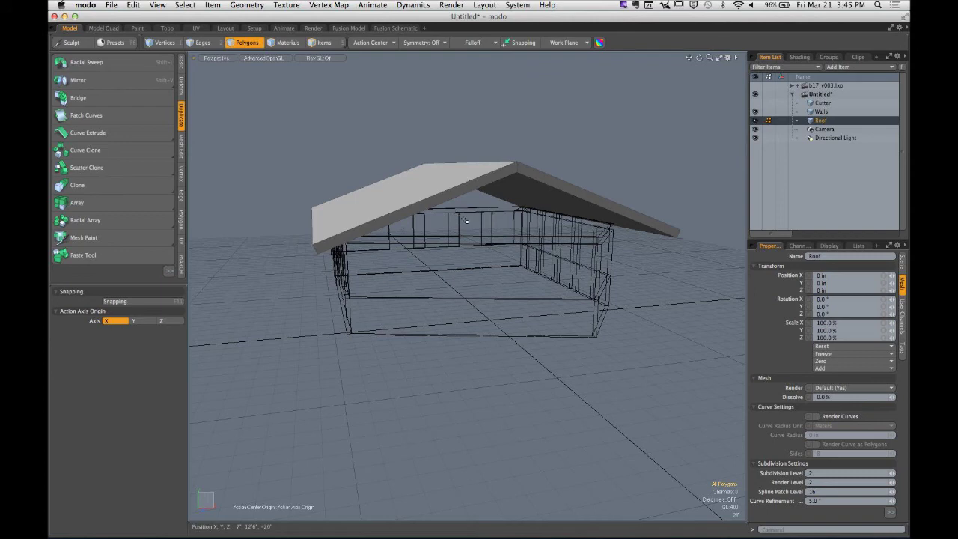
Make the Walls mesh the active item and view it from the front with the roof above it
left_click_drag(464, 220, 516, 205, "alt")
left_click(821, 112)
left_click(820, 112)
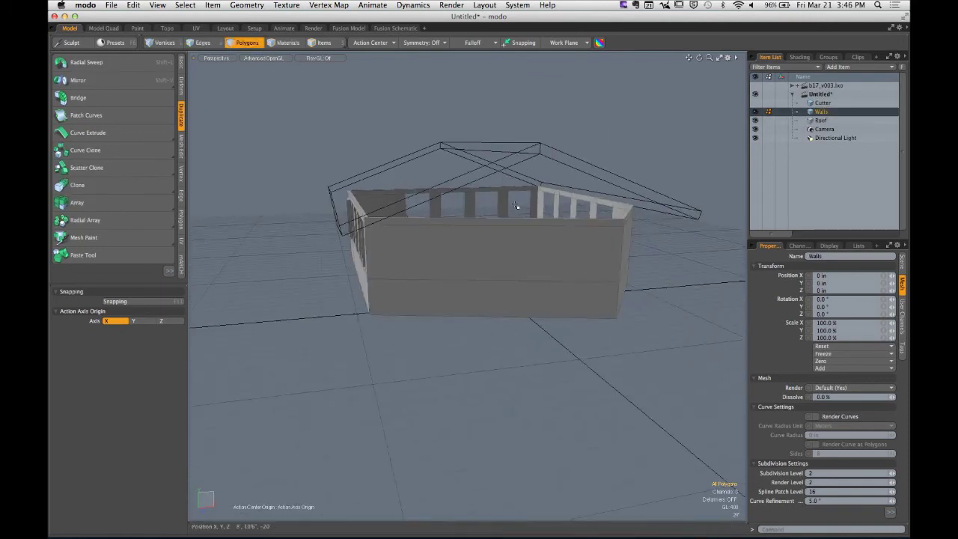
left_click_drag(516, 205, 501, 180, "alt")
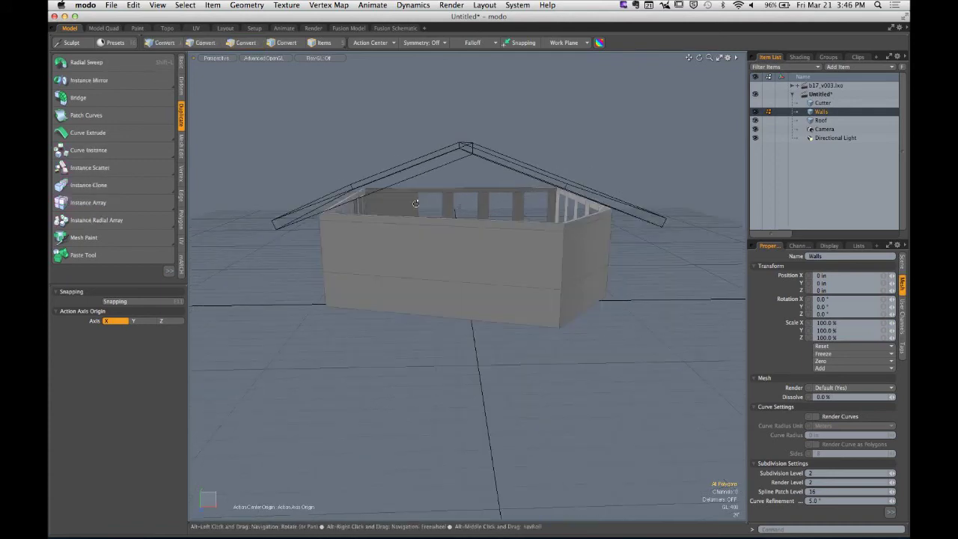
scroll(415, 202, "up", 5)
left_click_drag(414, 201, 440, 229, "alt")
scroll(441, 228, "down", 3)
key("ctrl+space")
left_click(558, 291)
scroll(449, 225, "down", 3)
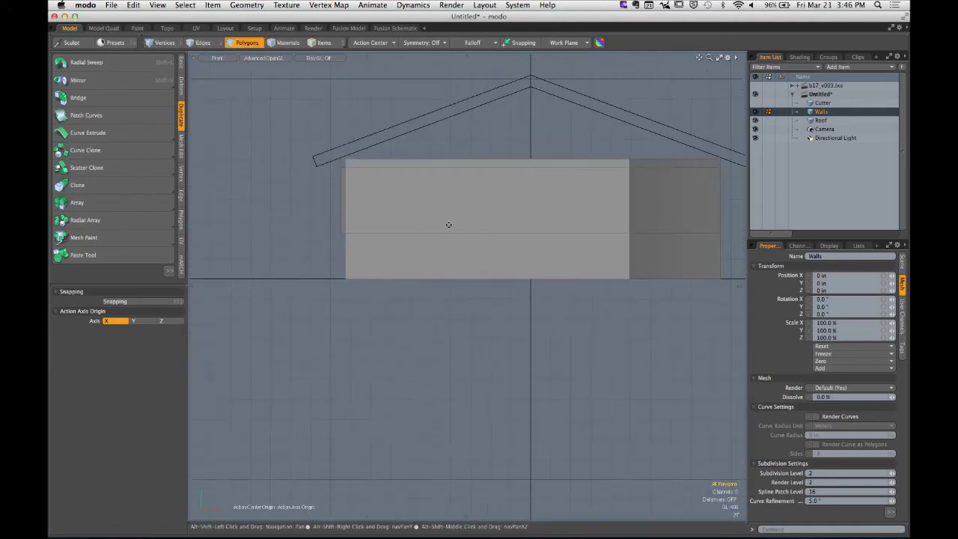
Try to raise the top polygons of all the walls toward the roof
mouse_move(328, 130)
right_mouse_down()
mouse_move(589, 135)
mouse_move(736, 165)
right_mouse_up()
key("w")
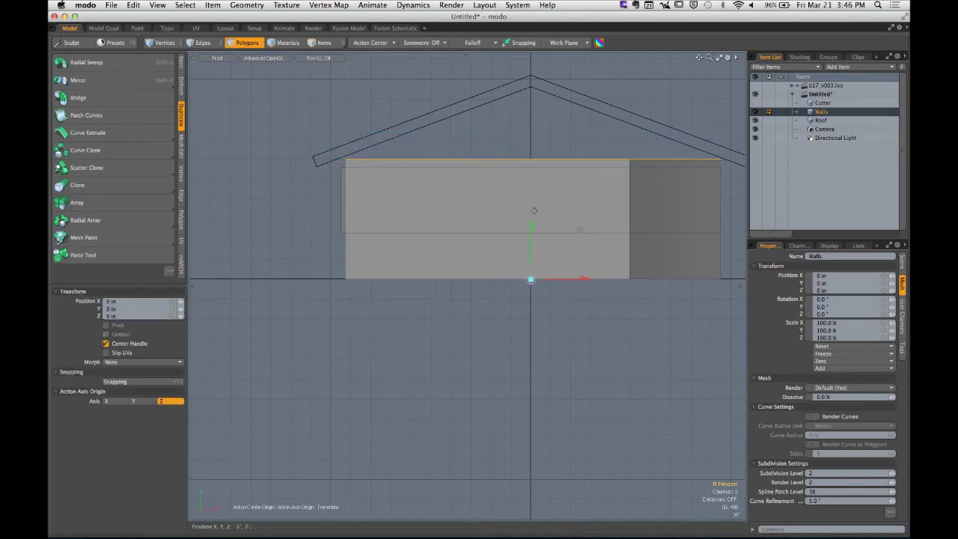
left_click_drag(580, 228, 589, 146)
key("q")
left_click(530, 237)
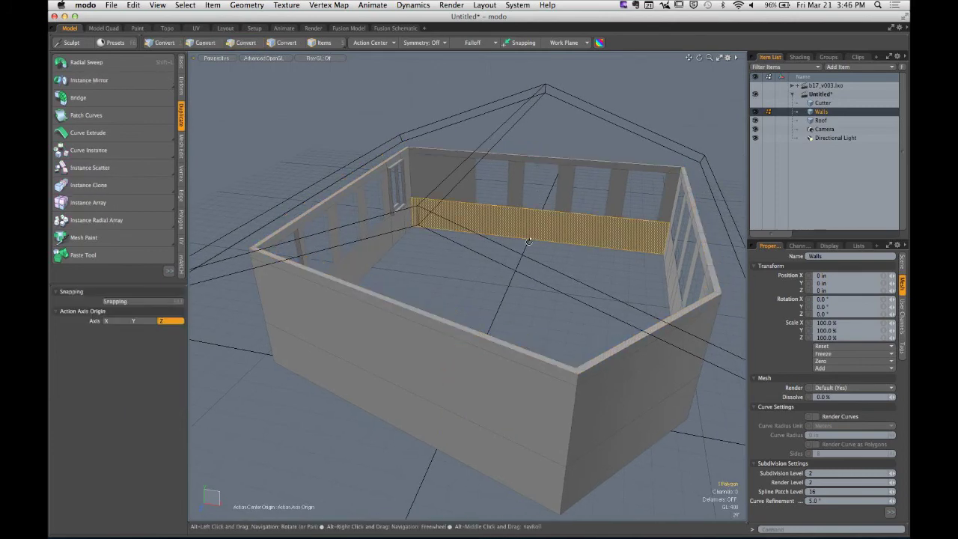
left_click_drag(530, 236, 529, 224, "alt")
left_click(529, 148)
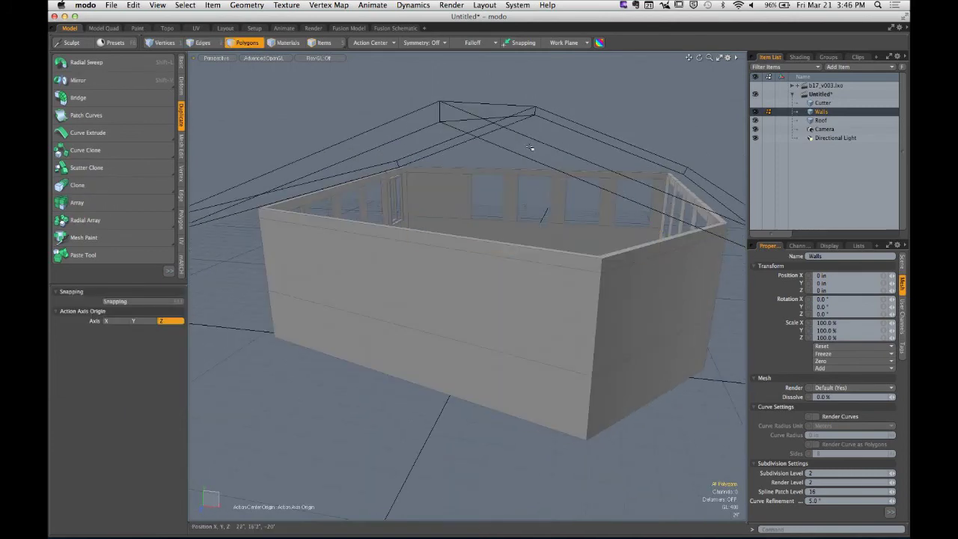
With grid snapping enabled, slice the walls vertically at X = 0 in the front view, through their full height
key("ctrl+space")
left_click(584, 235)
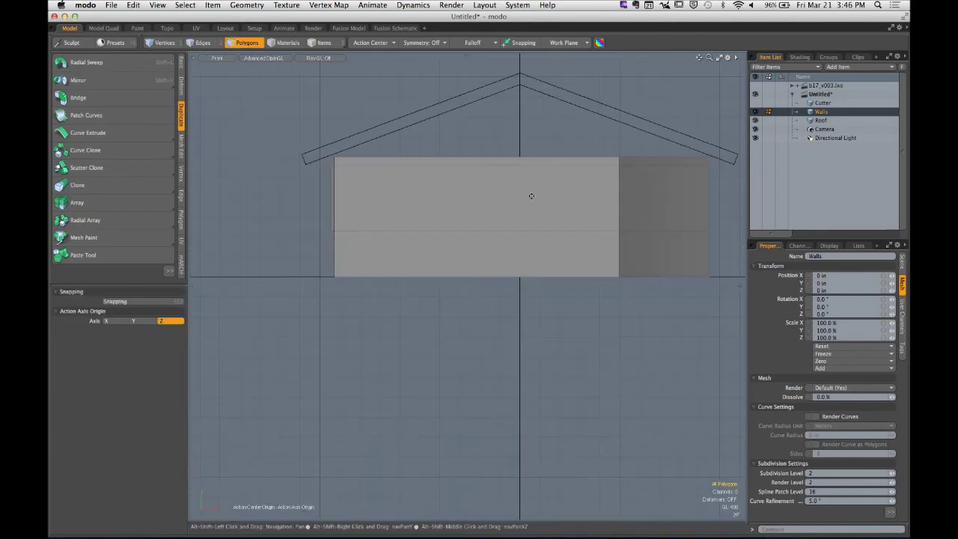
left_click(524, 44)
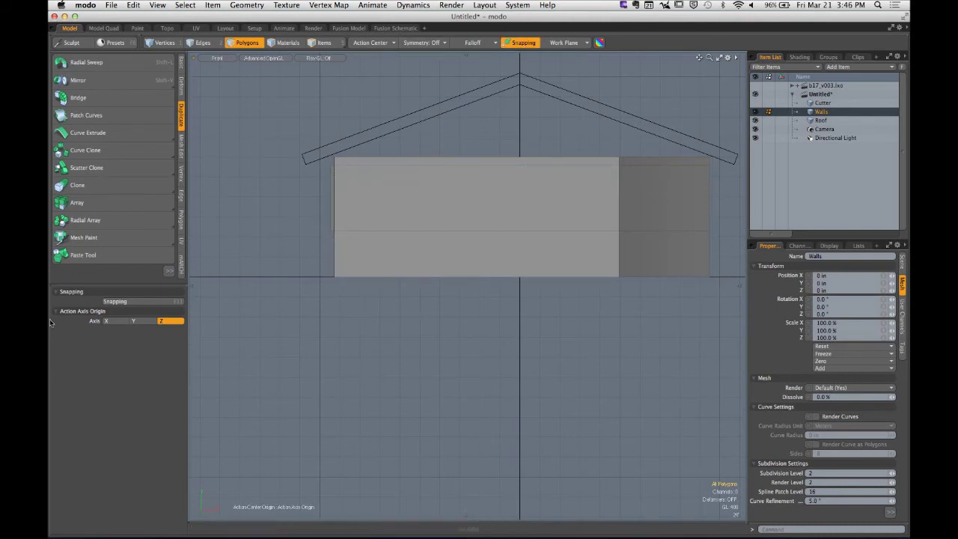
left_click(119, 301)
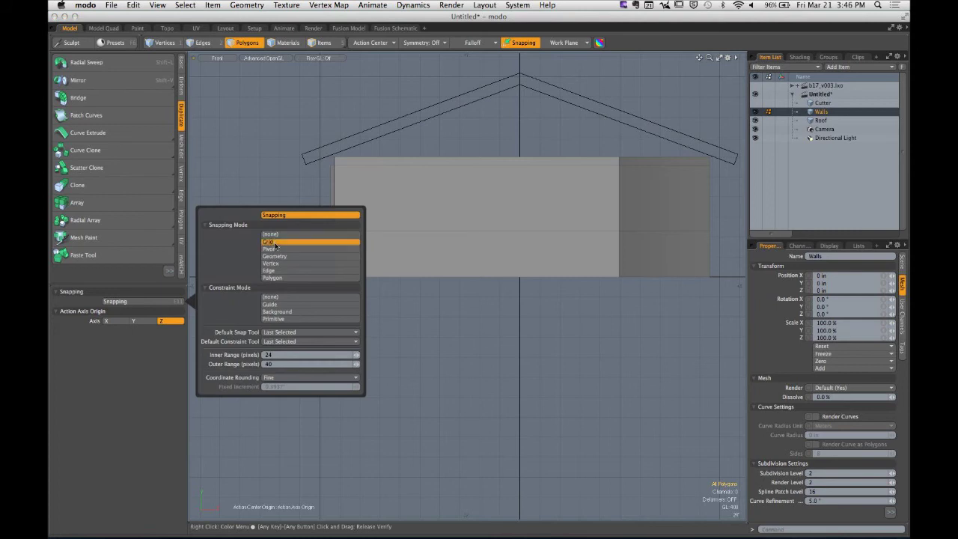
left_click(271, 243)
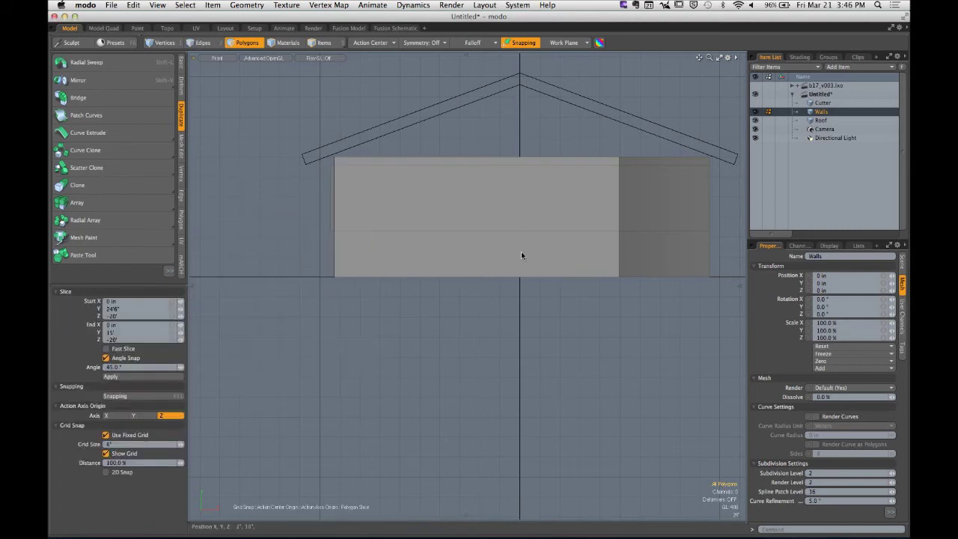
left_click_drag(520, 116, 519, 383)
key("space")
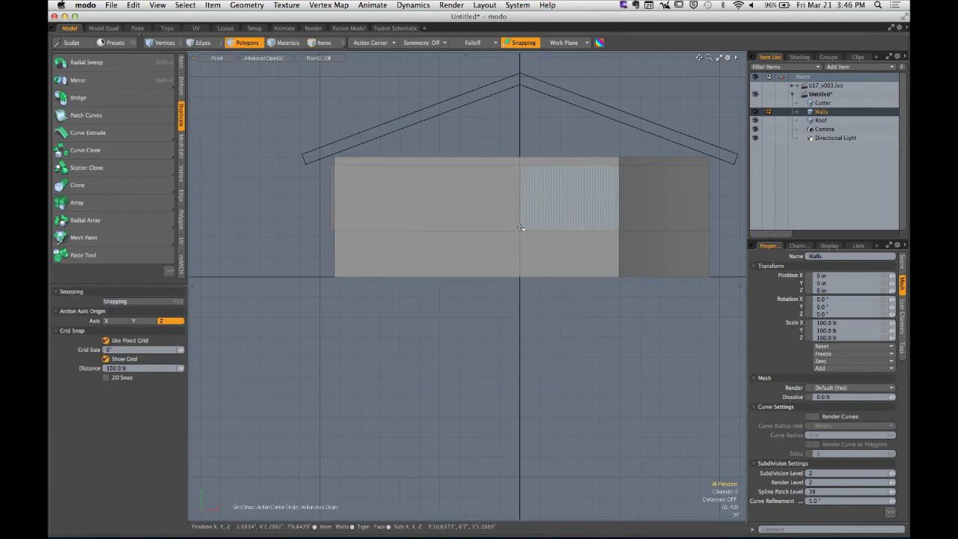
Try to raise the centre edges at the top of the sliced walls toward the roof ridge
key("2")
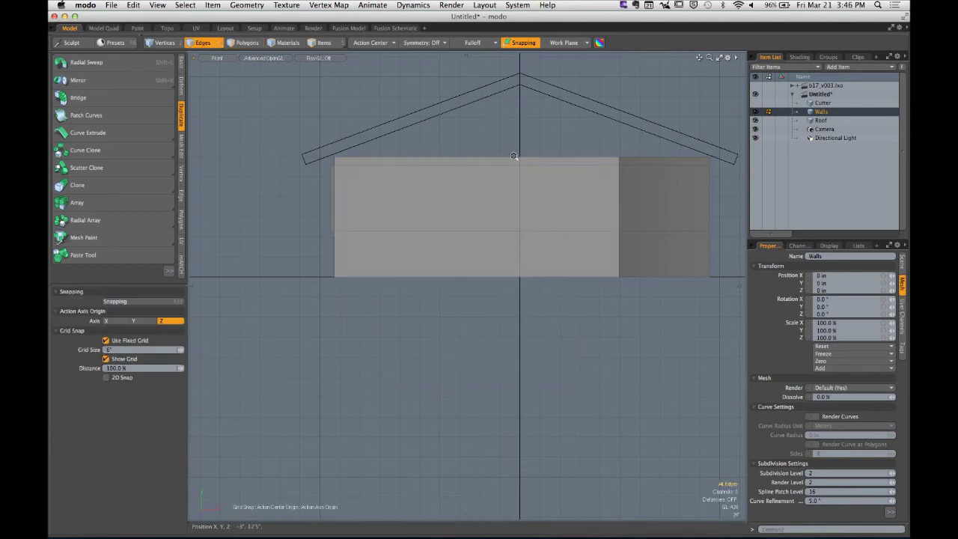
scroll(513, 156, "up", 3)
left_click(528, 163)
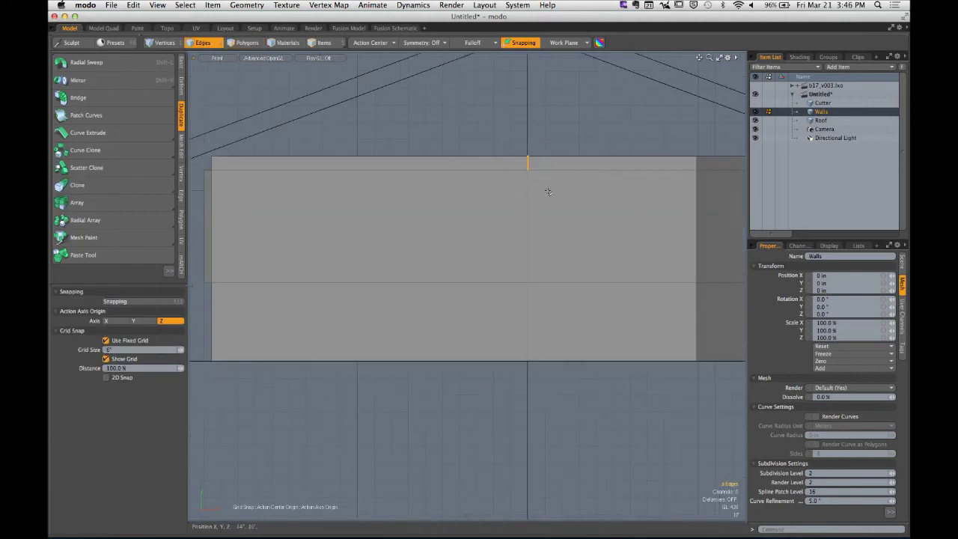
key("w")
left_click_drag(530, 307, 508, 212)
scroll(556, 205, "down", 2)
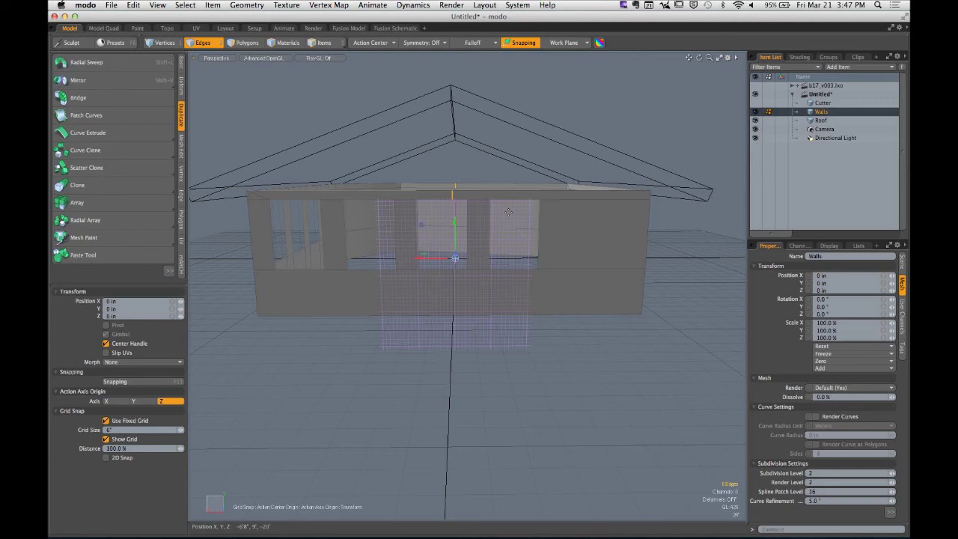
key("super+z")
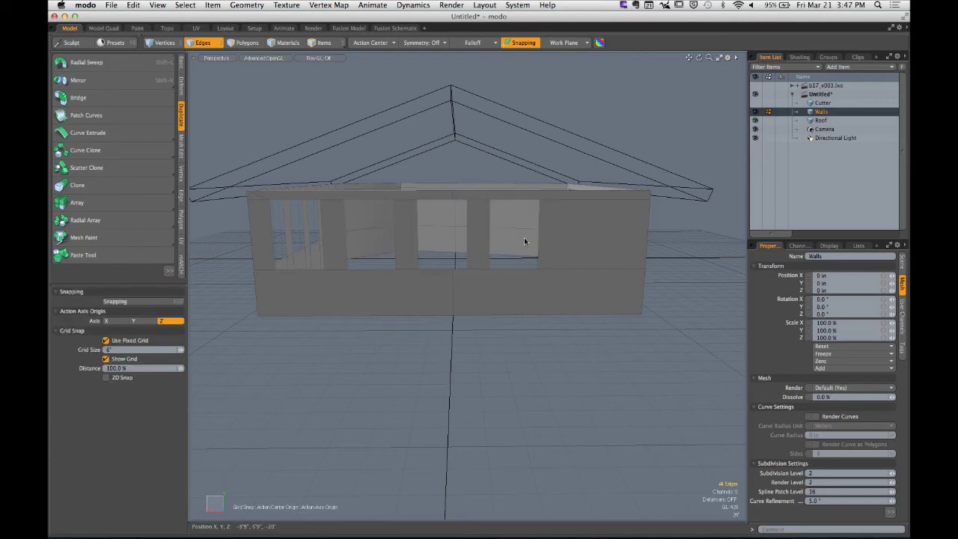
Switch to polygon selection on the walls and turn off snapping
key("3")
scroll(524, 241, "down", 2)
left_click_drag(511, 250, 611, 276, "alt")
left_click(521, 43)
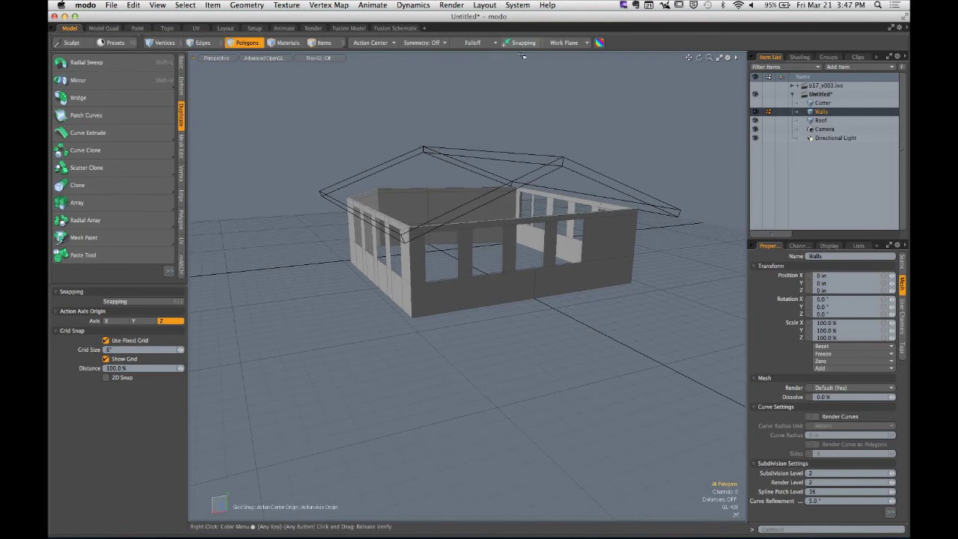
Undo the vertical slice through the middle of the walls
scroll(457, 241, "down", 3)
key("ctrl+space")
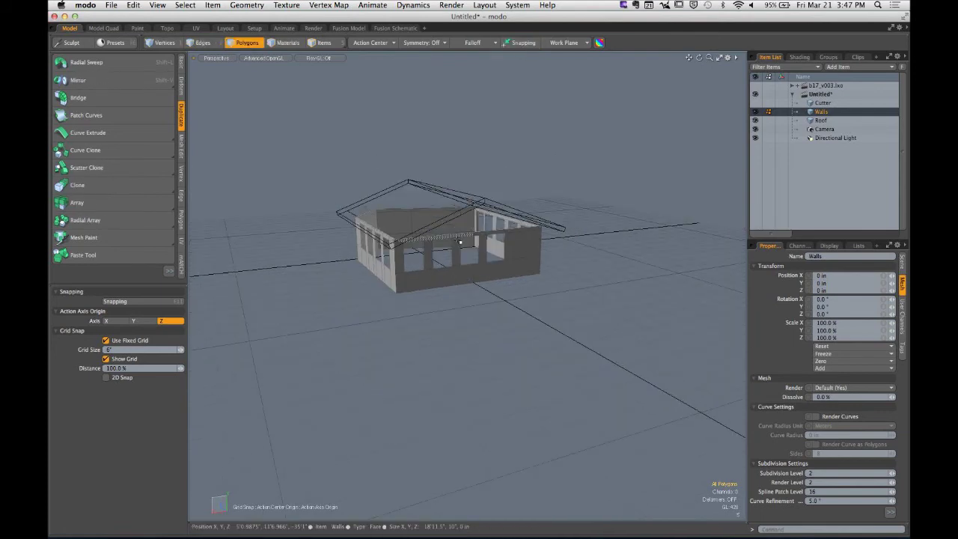
left_click_drag(459, 242, 502, 251, "ctrl+alt")
key("super+z")
key("super+z")
Select the top polygons of the walls in the right view and raise them well above the roof ridge
key("ctrl+space")
left_click(528, 225)
key("space")
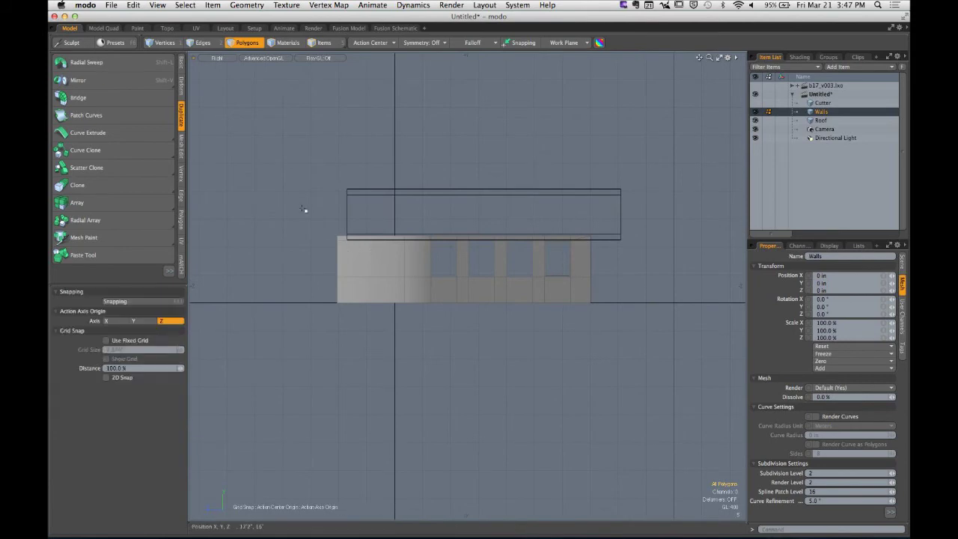
left_click_drag(296, 210, 483, 250)
scroll(575, 247, "up", 5)
key("ctrl+space")
left_click(613, 205)
key("w")
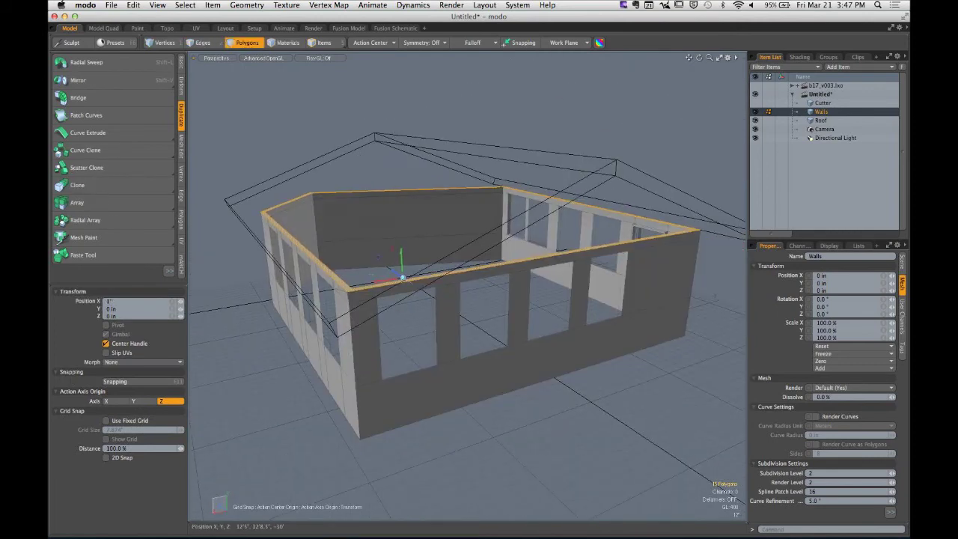
left_click_drag(401, 250, 393, 32)
key("super+z")
left_click_drag(402, 253, 360, 239)
Try to remove an edge from the raised walls in edge selection mode
key("2")
left_click(445, 260)
key("BackSpace")
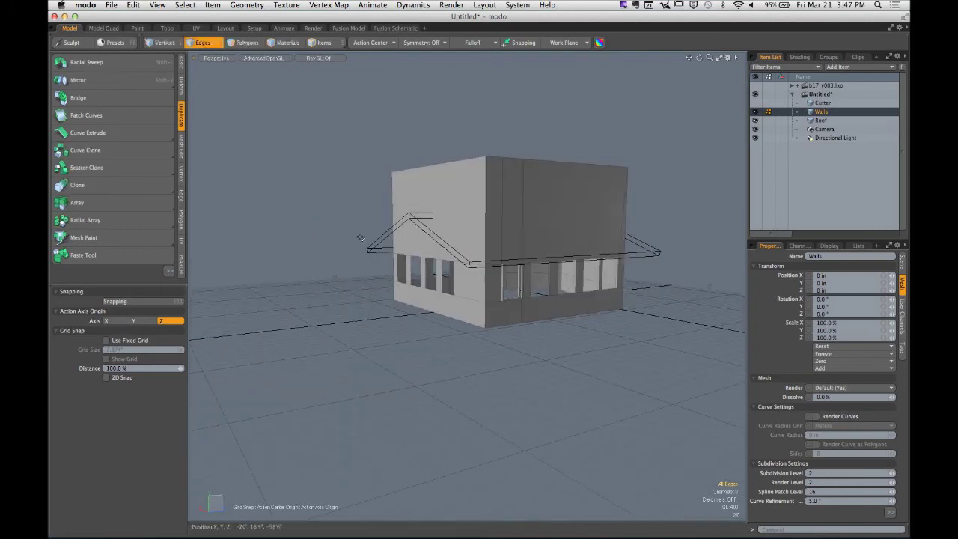
left_click_drag(360, 237, 539, 314, "alt")
scroll(515, 247, "up", 3)
left_click(517, 245)
key("Escape")
scroll(502, 250, "down", 5)
scroll(457, 280, "up", 5)
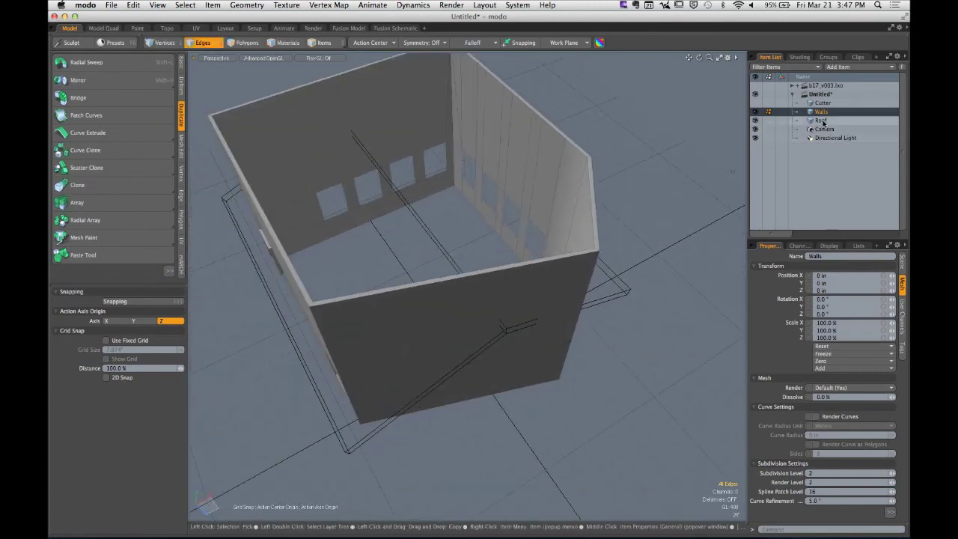
left_click(821, 121)
key("3")
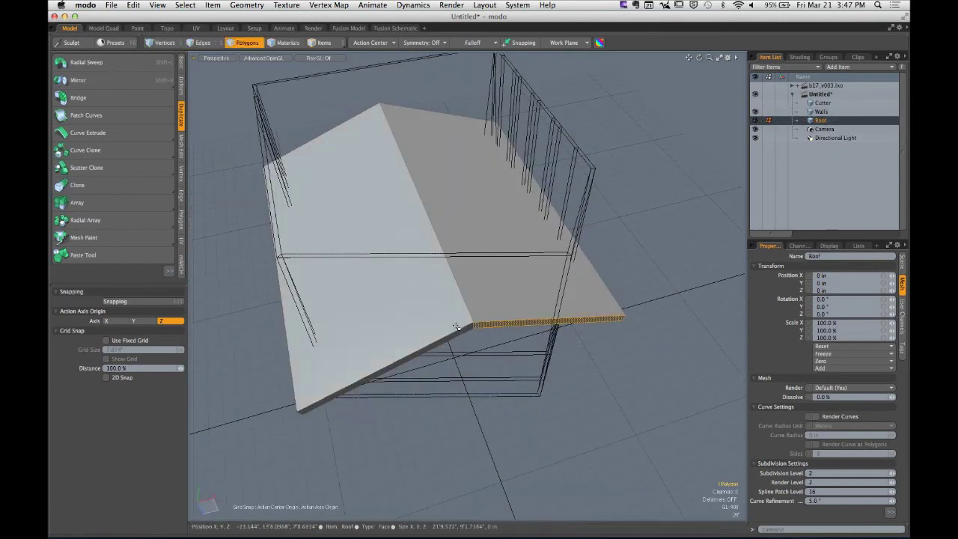
left_click(455, 335, "shift")
key("w")
left_click_drag(469, 359, 533, 412, "alt")
key("Escape")
key("Escape")
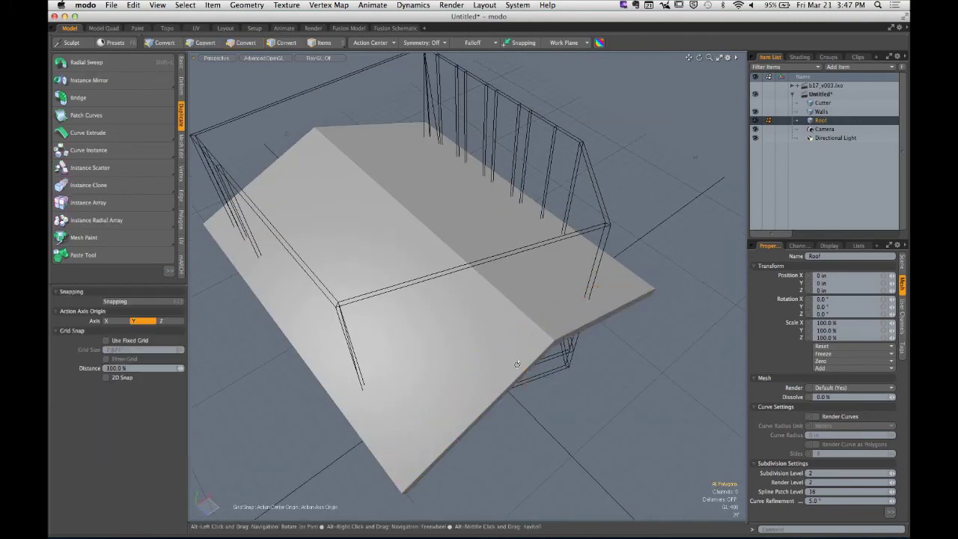
left_click_drag(517, 365, 500, 310, "alt")
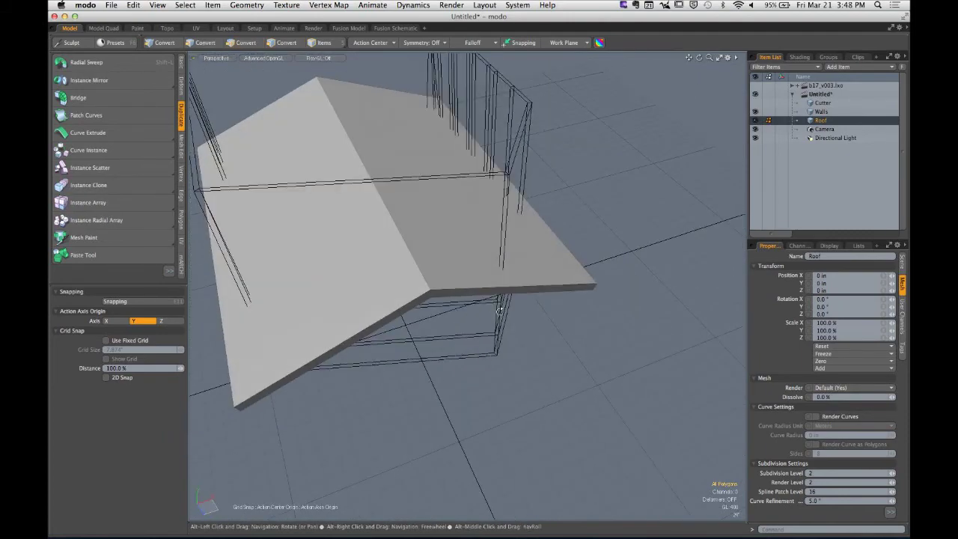
key("3")
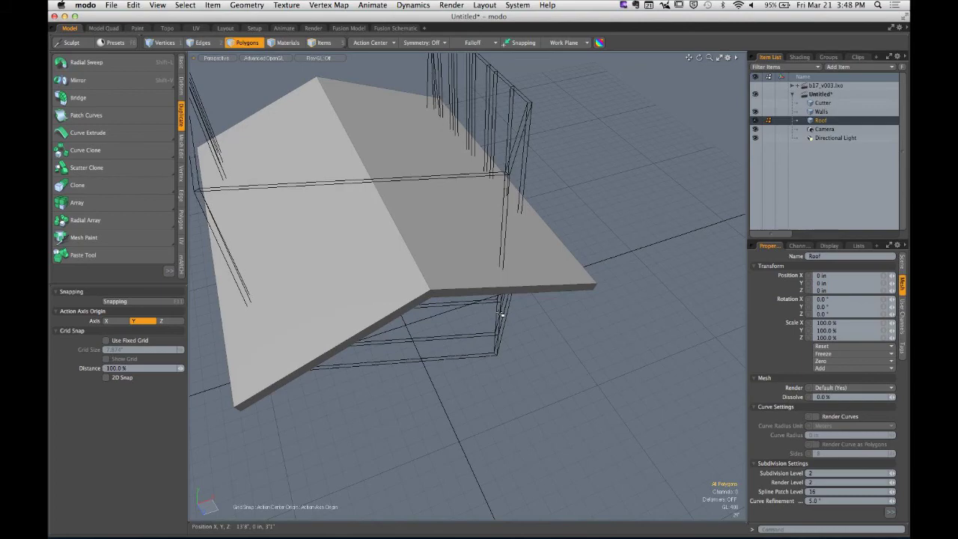
left_click_drag(495, 309, 555, 221, "alt")
Slice the Walls mesh along the roof's shape with Solid Drill, using the background mesh as the driver
left_click(821, 111)
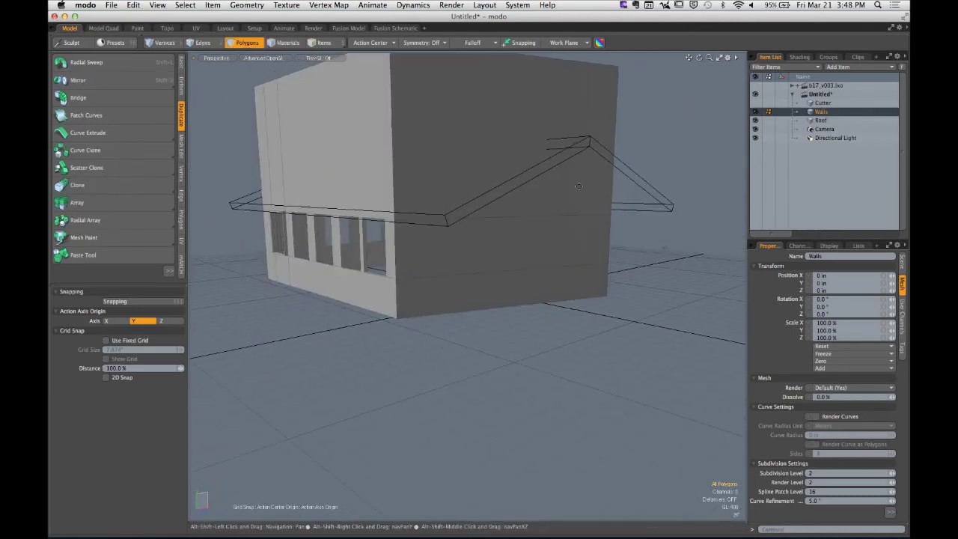
left_click_drag(579, 187, 595, 195, "alt")
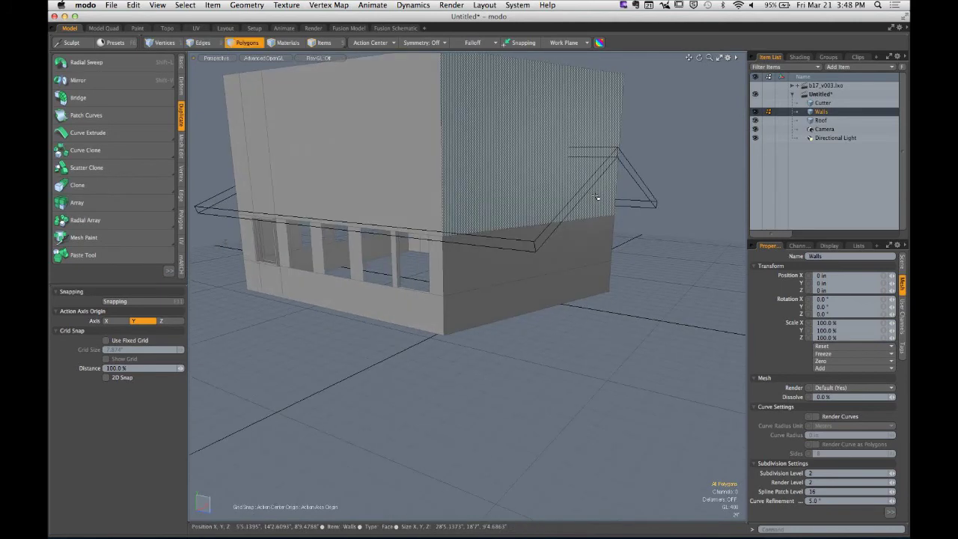
left_click_drag(597, 197, 455, 170, "alt")
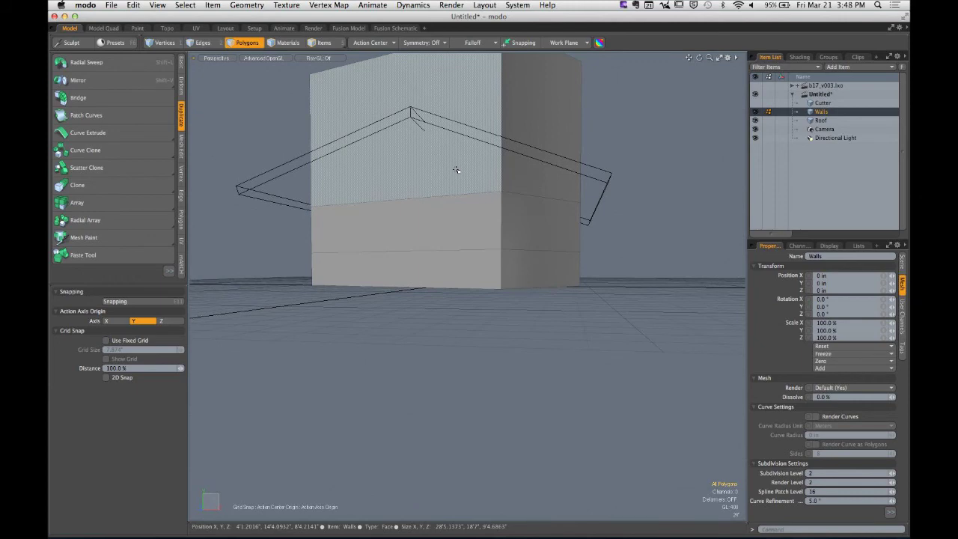
left_click_drag(456, 170, 434, 120, "alt")
left_click(246, 6)
mouse_move(246, 288)
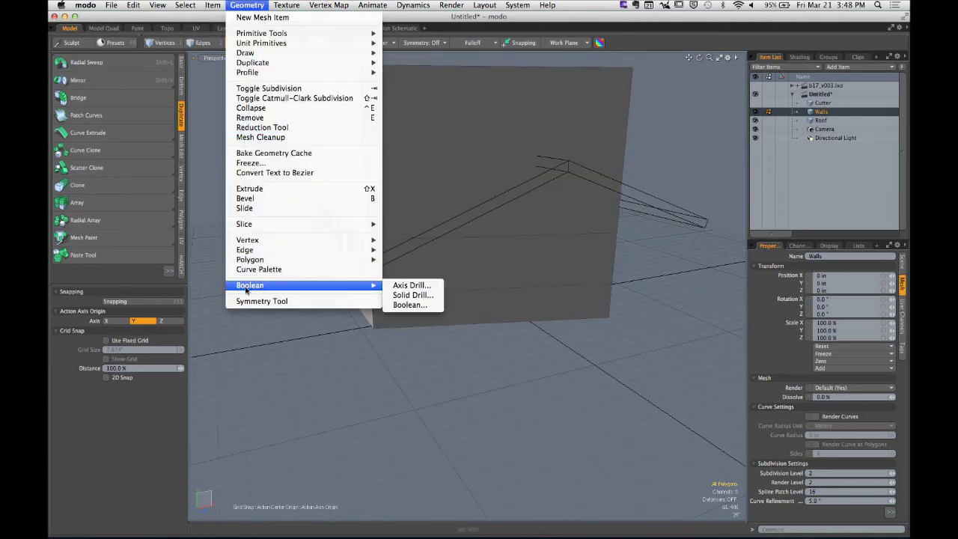
left_click(413, 294)
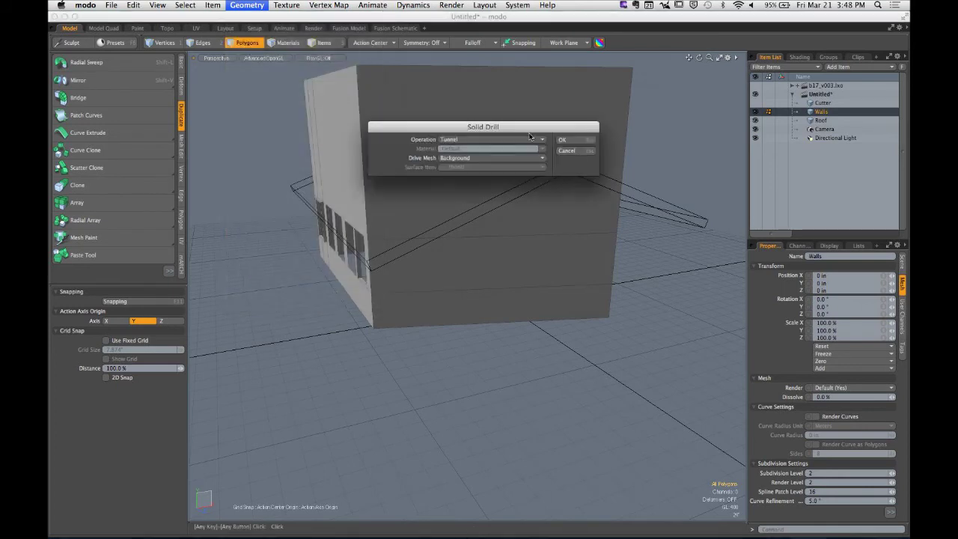
left_click(479, 140)
left_click(479, 159)
left_click(562, 140)
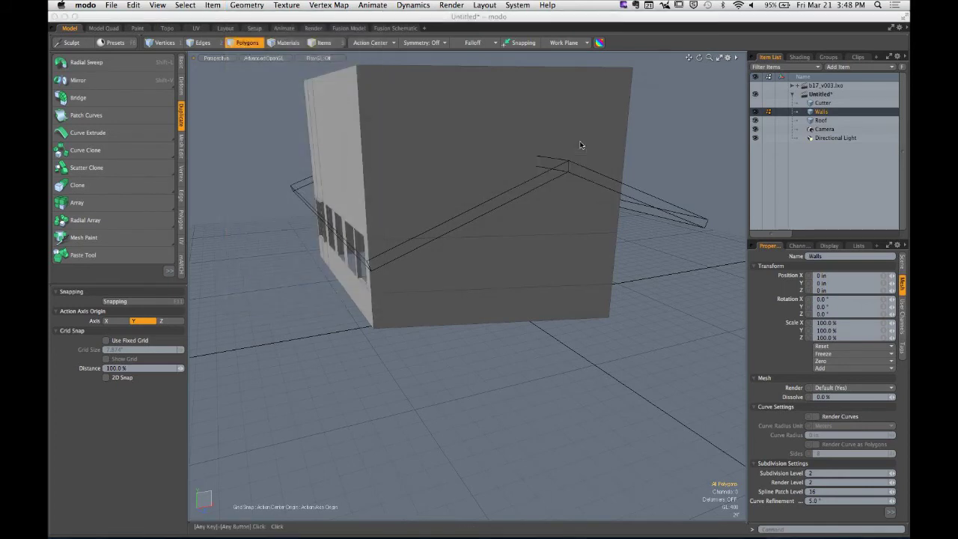
Hide the roof and select the strip of outer wall polygons between the roof's slice lines
left_click(756, 121)
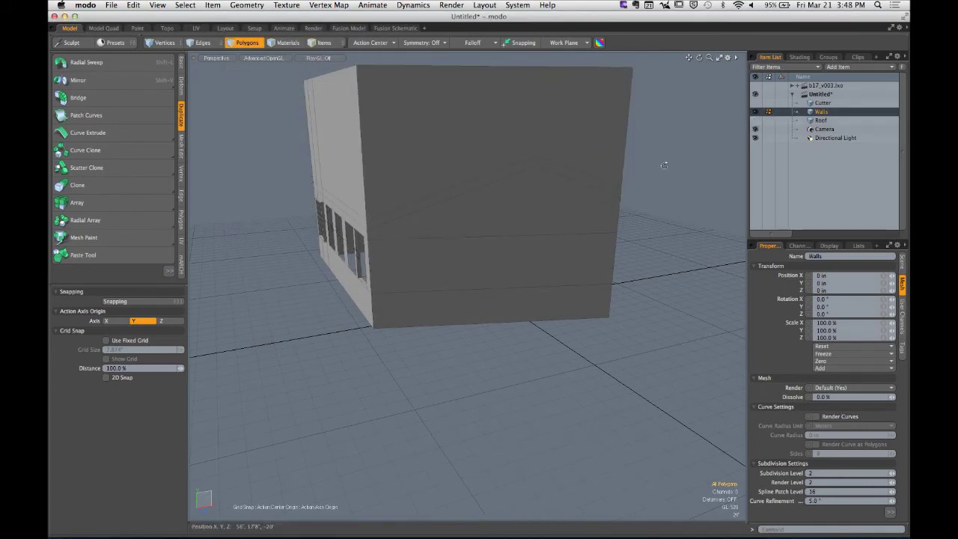
left_click_drag(665, 162, 732, 150, "alt")
left_click(493, 197)
left_click_drag(492, 198, 453, 201, "alt")
left_click(562, 200, "shift")
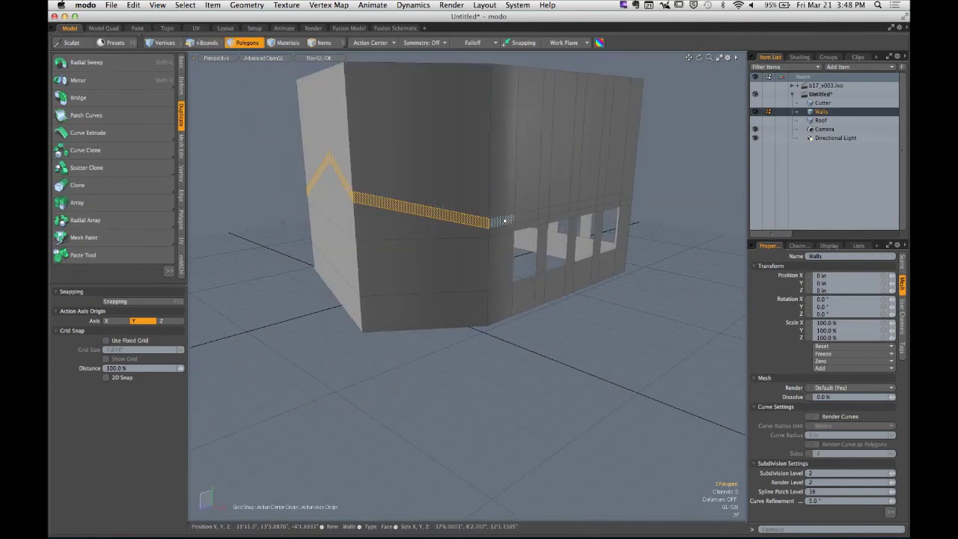
mouse_move(504, 221)
left_mouse_down("shift")
mouse_move(536, 213)
mouse_move(514, 229)
left_mouse_up("shift")
Add all wall polygons above the sliced roofline to the selection from the front view
key("KP_2")
right_click_drag(552, 69, 630, 220, "shift")
left_click(542, 164, "shift")
key("ctrl+space")
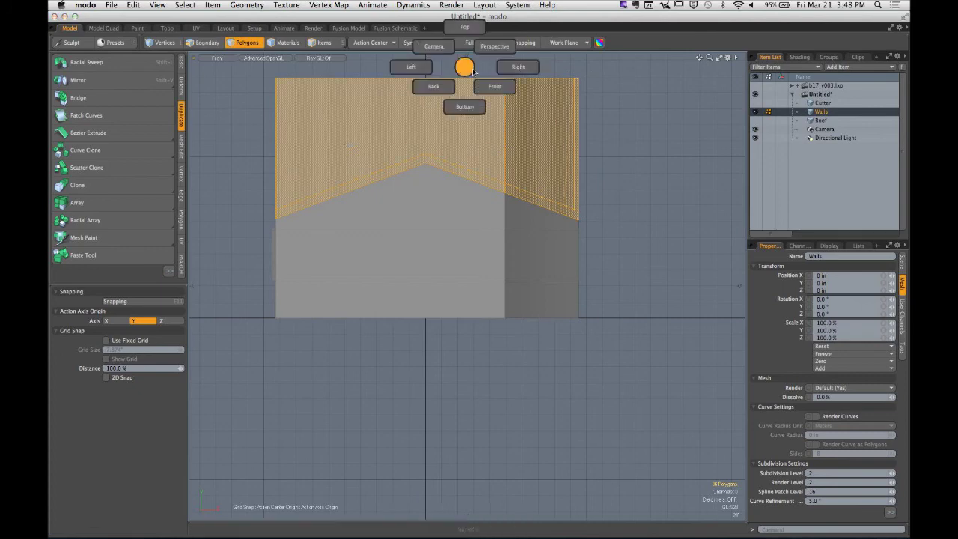
key("ctrl+space")
left_click(436, 138)
left_click_drag(462, 178, 516, 209, "alt")
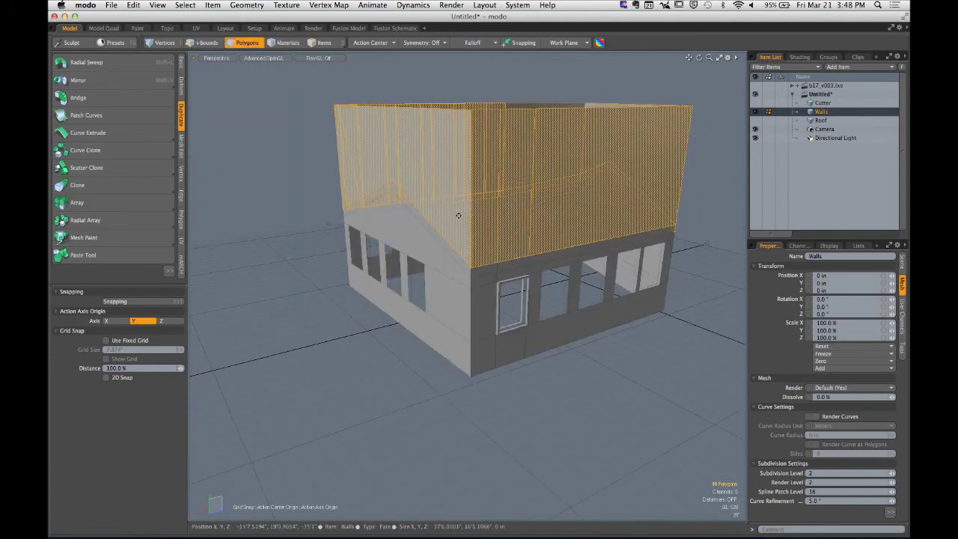
Add the missing roof-strip polygons along the outer side walls to the selection
left_click_drag(458, 215, 549, 205, "alt")
scroll(434, 250, "up", 3)
left_click_drag(434, 250, 412, 248, "alt")
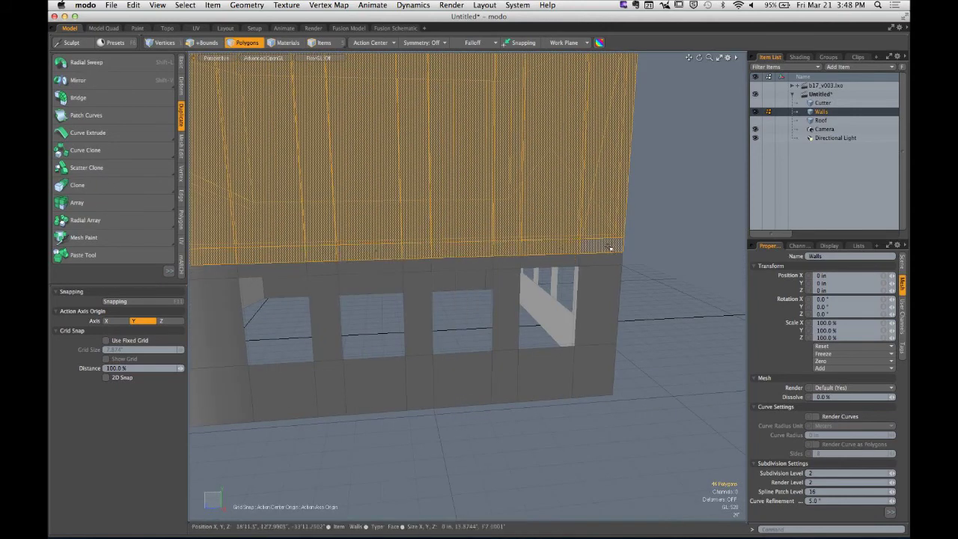
left_click_drag(610, 247, 487, 252, "alt")
left_click(462, 259, "shift")
left_click_drag(643, 224, 473, 271, "alt")
left_click_drag(544, 250, 489, 229, "alt")
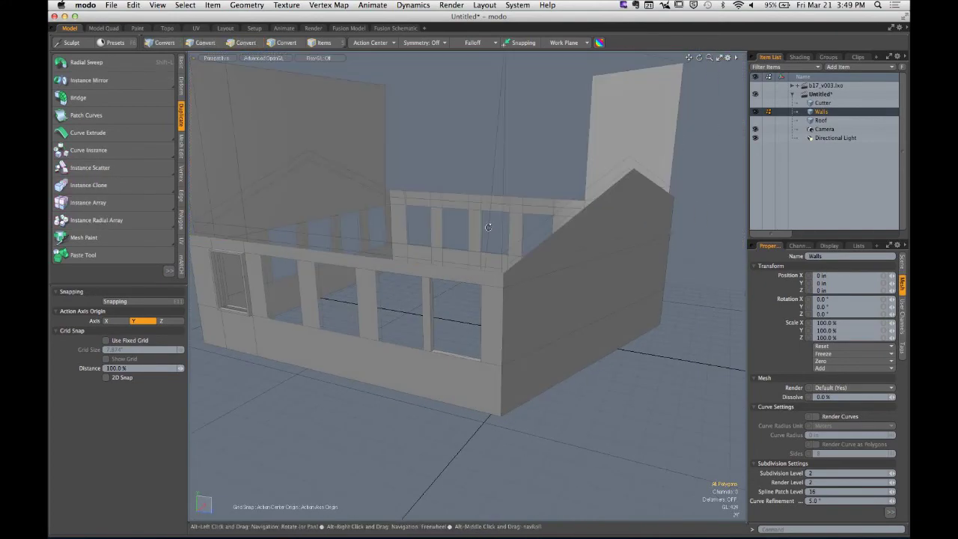
Add the remaining inner wall polygons above the roofline to the selection and delete them, along with the leftover floating top polygons
scroll(490, 229, "up", 5)
left_click_drag(489, 229, 379, 242, "alt")
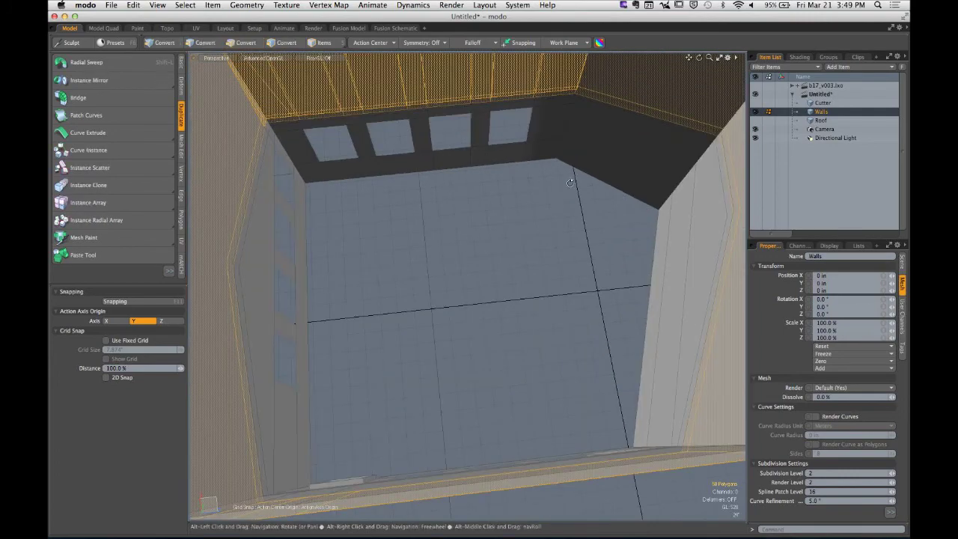
left_click_drag(585, 262, 436, 231, "alt")
scroll(436, 231, "up", 4)
left_click_drag(630, 203, 483, 253, "alt+shift")
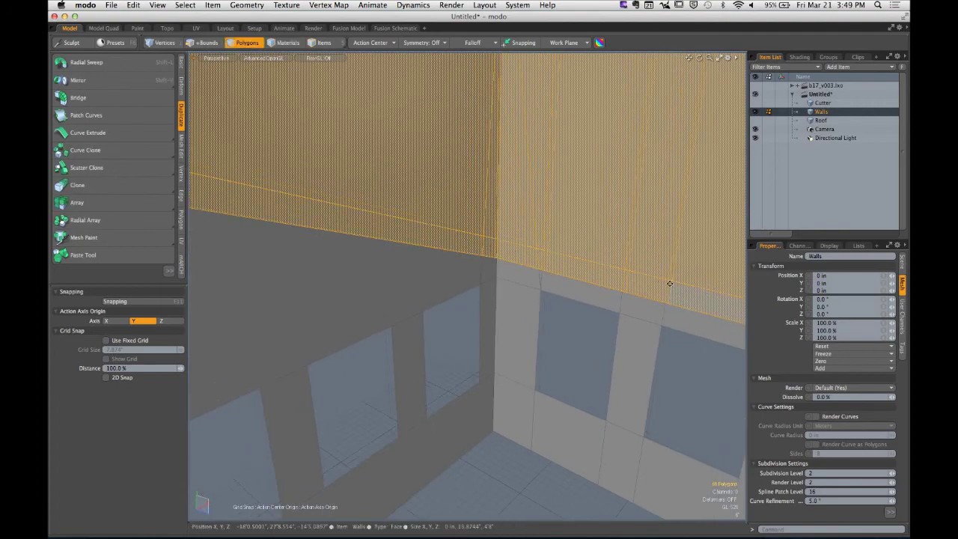
left_click_drag(669, 283, 444, 245, "alt")
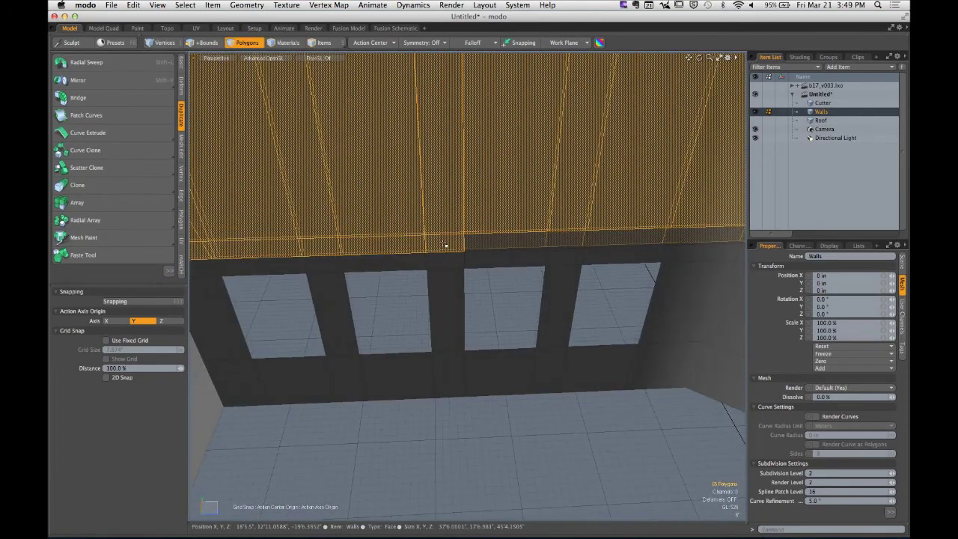
left_click_drag(633, 240, 367, 190, "alt")
left_click_drag(546, 199, 620, 232, "alt+shift")
left_click_drag(693, 214, 488, 207, "alt")
key("Delete")
right_click_drag(414, 160, 697, 210)
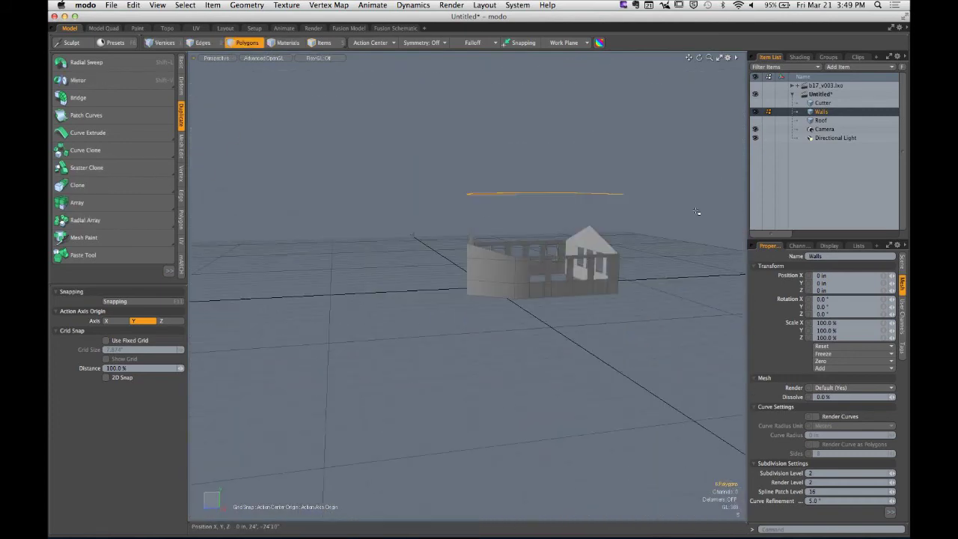
Show the roof again, make Walls and Roof active together, and inspect how the gable walls meet the roof
left_click(755, 120)
left_click(814, 122, "shift")
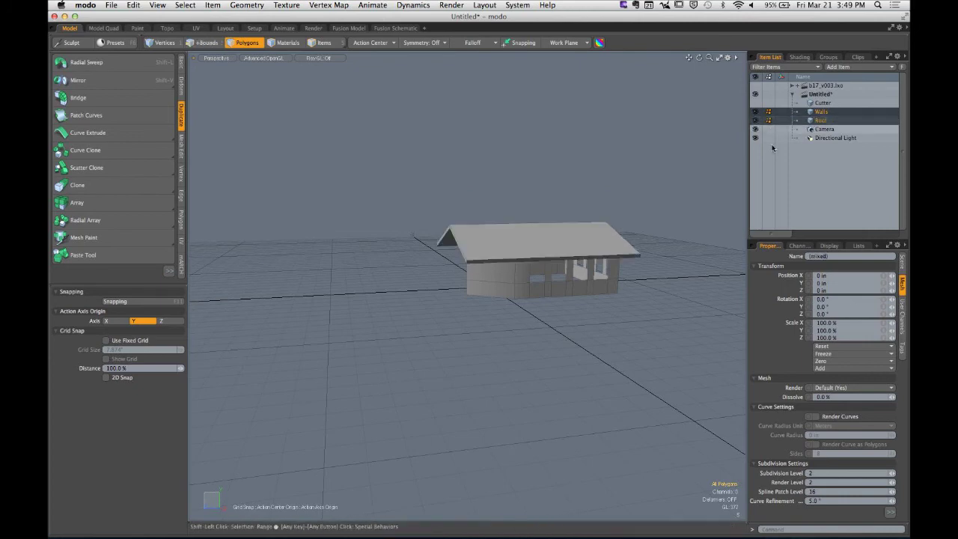
mouse_move(419, 247)
left_mouse_down("ctrl+alt")
mouse_move(479, 247)
mouse_move(441, 228)
mouse_move(419, 232)
left_mouse_up("ctrl+alt")
mouse_move(419, 232)
left_mouse_down("ctrl+alt")
mouse_move(483, 236)
mouse_move(437, 252)
mouse_move(455, 222)
left_mouse_up("ctrl+alt")
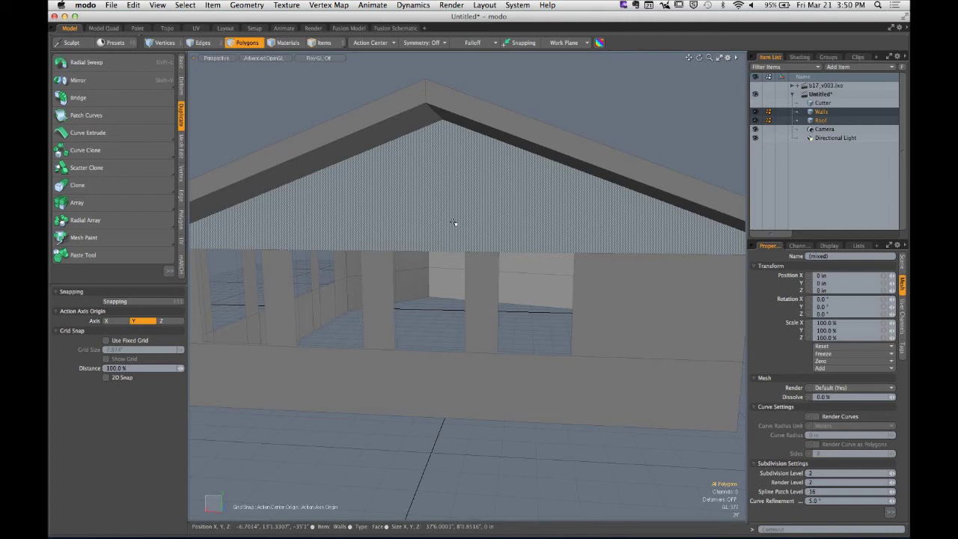
left_click_drag(475, 163, 524, 179, "alt")
left_click_drag(524, 180, 474, 188, "ctrl+alt")
left_click_drag(474, 189, 438, 213, "alt")
left_click_drag(758, 217, 582, 236, "alt")
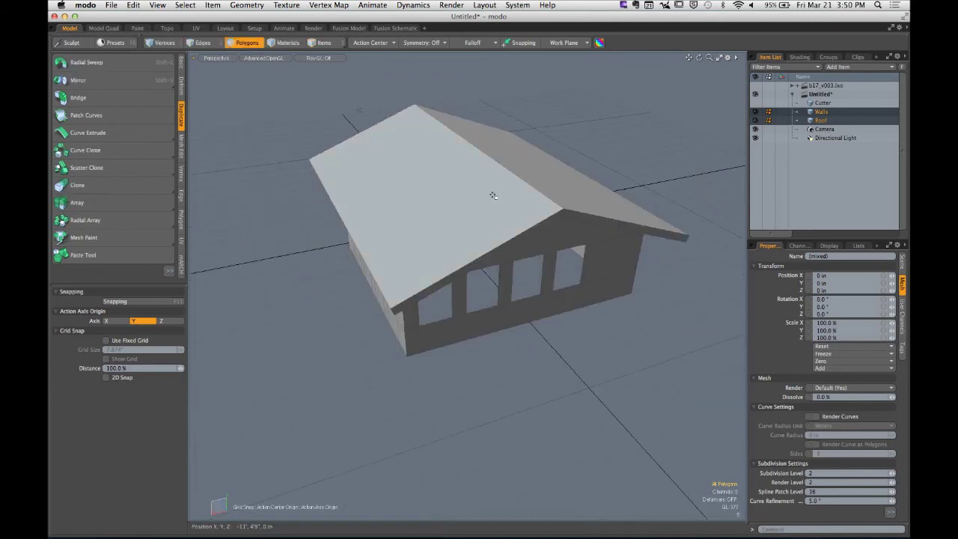
Make only the Roof mesh active and duplicate it
left_click(444, 208)
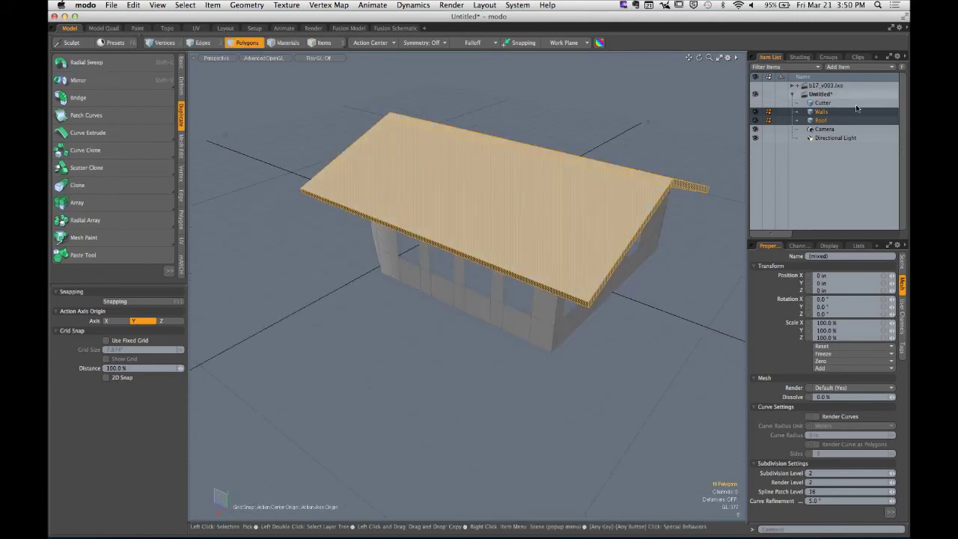
left_click(821, 120)
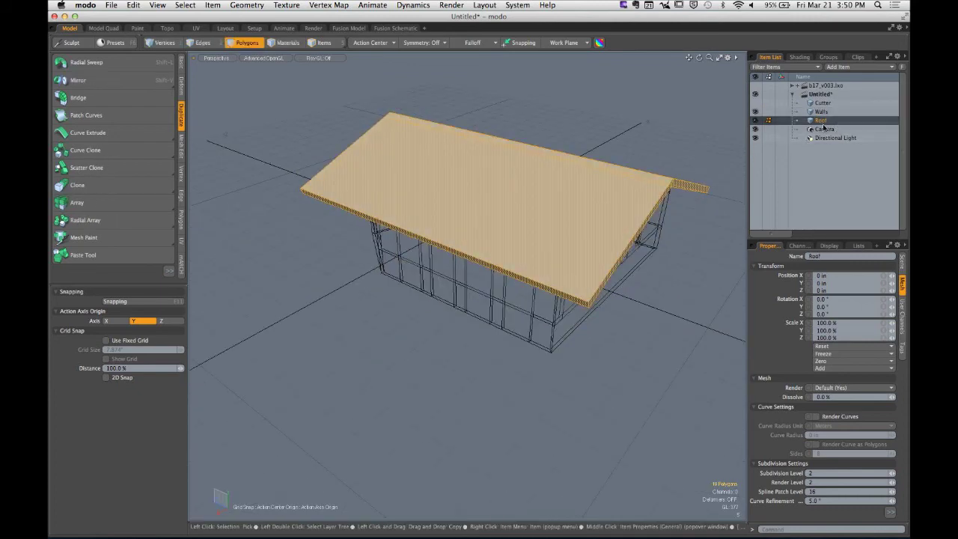
middle_click(823, 125)
left_click(502, 141)
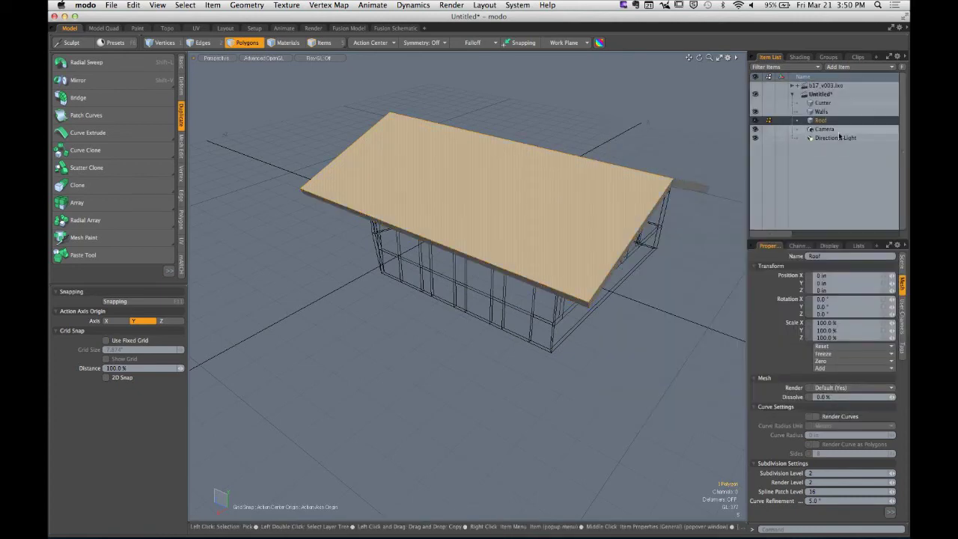
right_click(829, 120)
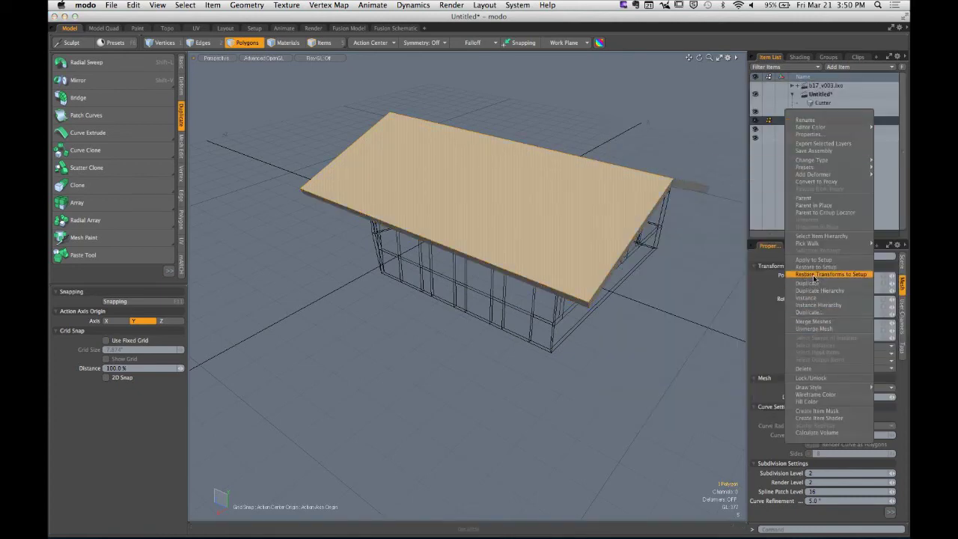
left_click(812, 284)
left_click_drag(737, 180, 634, 214, "alt")
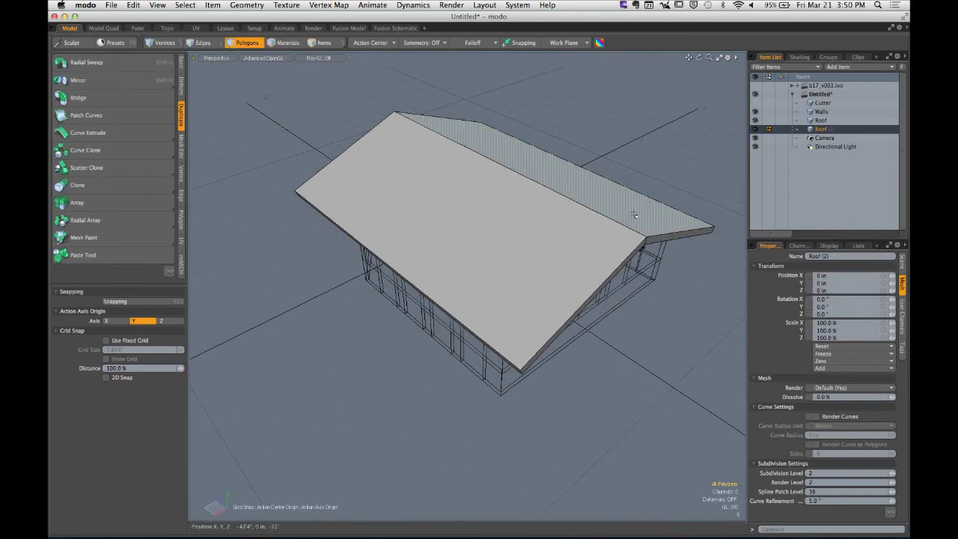
Rotate the duplicated roof about a quarter turn around the Y axis and move it along X beyond one side of the house
key("e")
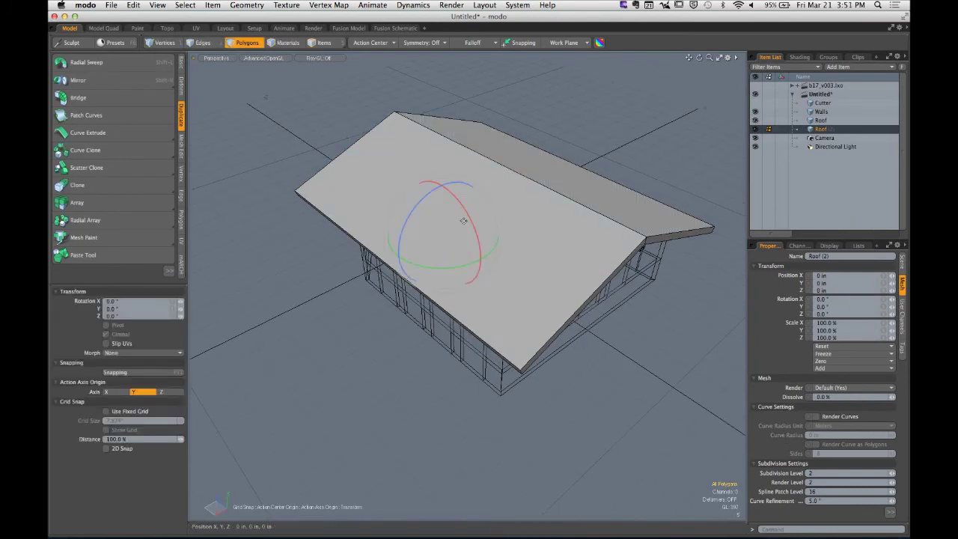
left_click_drag(460, 270, 533, 222)
key("w")
left_click_drag(470, 221, 562, 237)
key("q")
left_click_drag(560, 123, 416, 160, "alt")
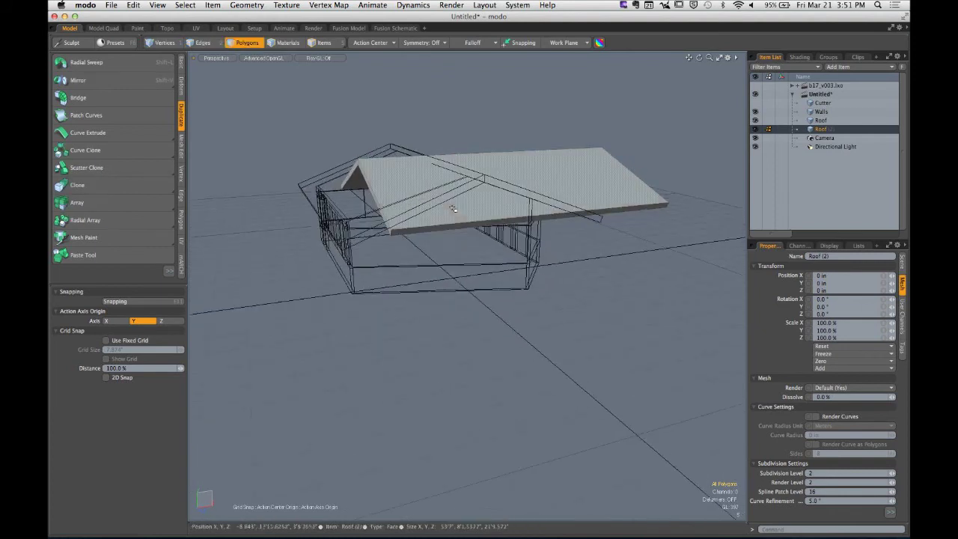
Inspect how the duplicated roof crosses the original, alternating which of the two Roof meshes is active and ending on the duplicate
left_click(415, 159)
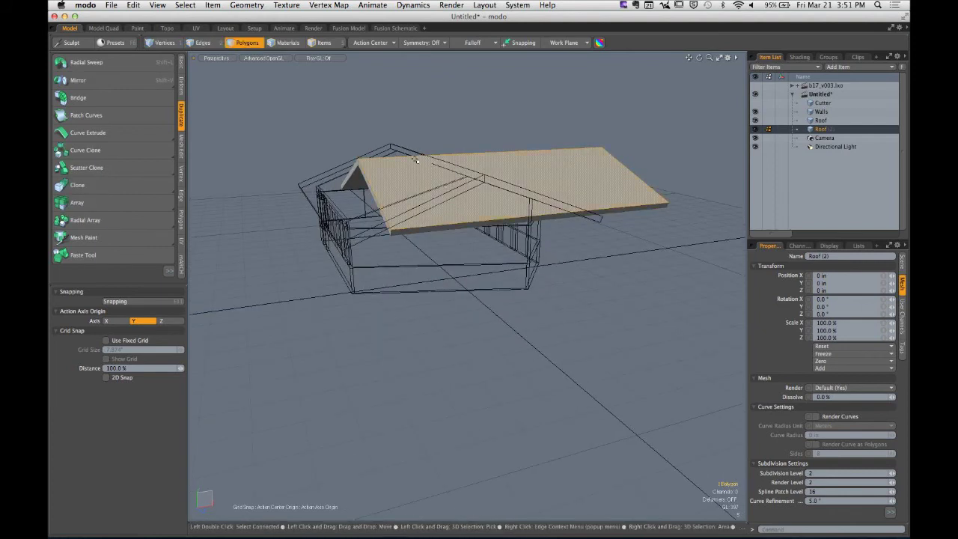
mouse_move(415, 159)
left_mouse_down("alt")
mouse_move(474, 131)
mouse_move(469, 142)
mouse_move(416, 144)
left_mouse_up("alt")
left_click(474, 130)
key("3")
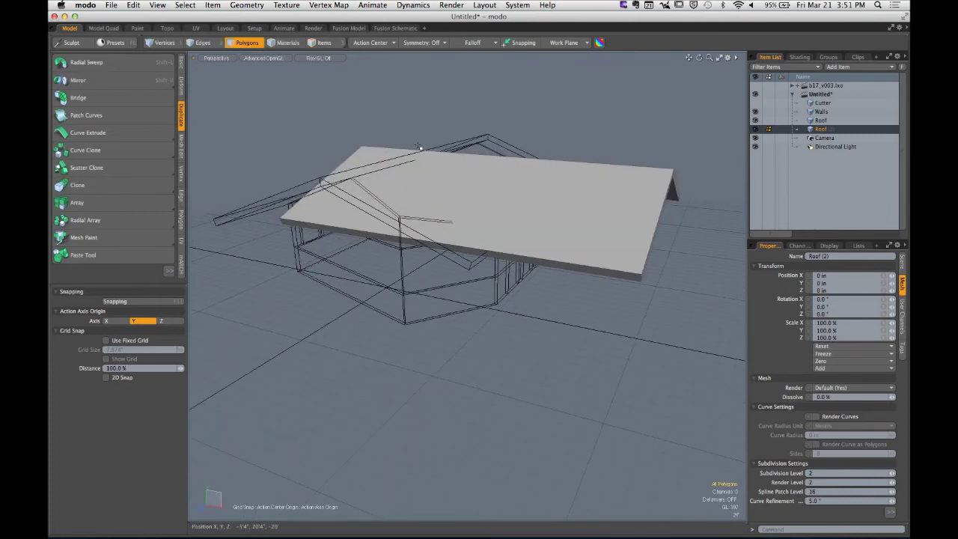
left_click(799, 119)
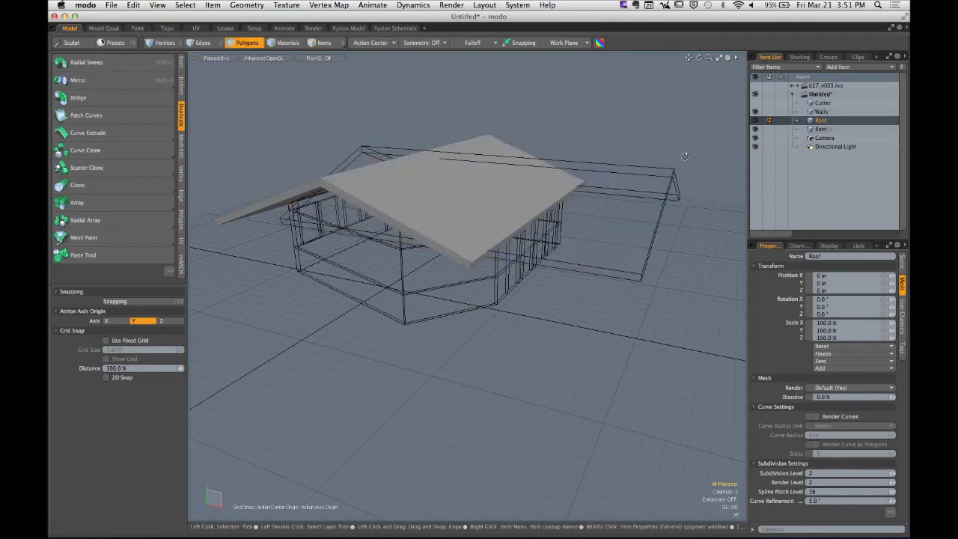
left_click_drag(533, 153, 812, 151, "alt")
left_click(821, 130, "alt")
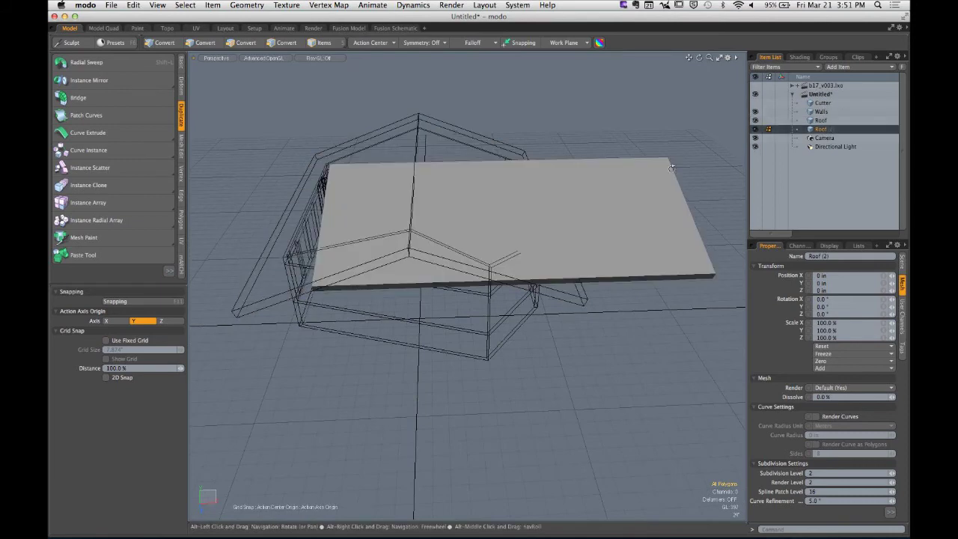
left_click_drag(657, 180, 580, 130, "alt")
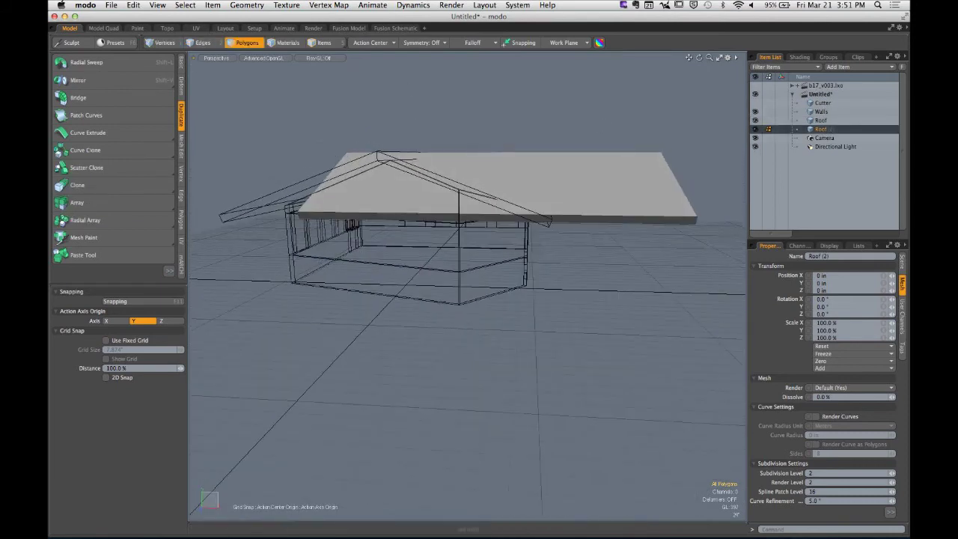
Hide the Walls and slice the duplicated roof with the original Roof in the background using Solid Drill
left_click(234, 6)
left_click(576, 85)
left_click(755, 111)
left_click_drag(516, 146, 482, 168, "alt")
key("3")
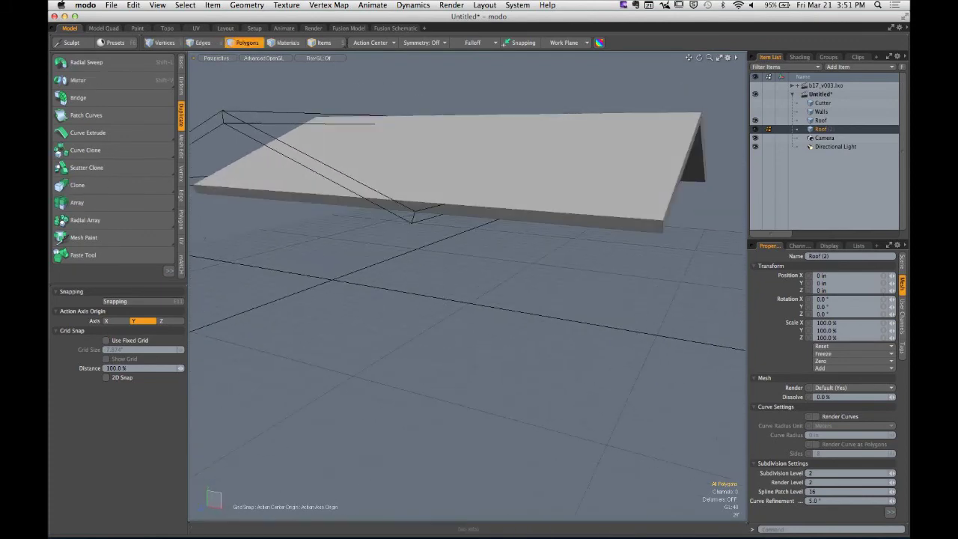
left_click(246, 5)
mouse_move(300, 285)
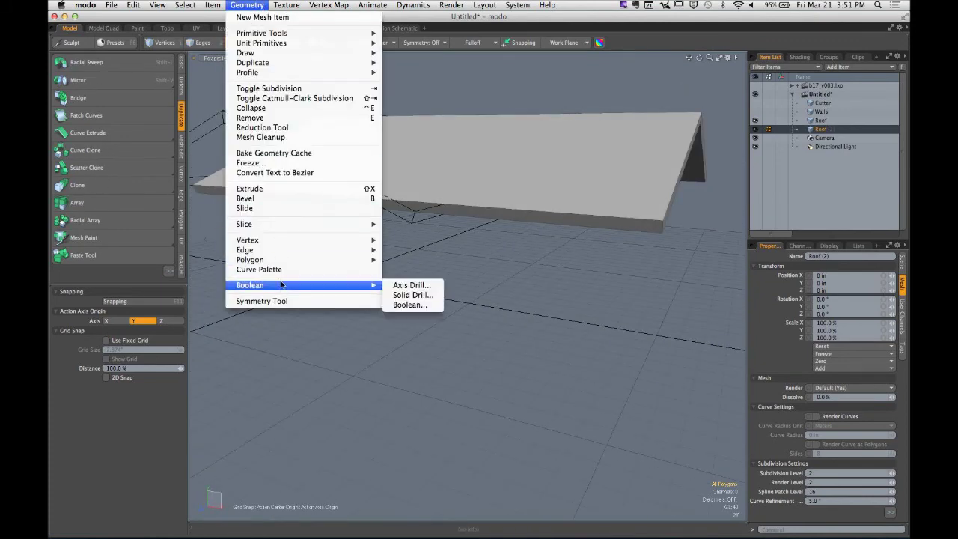
left_click(425, 295)
left_click(572, 141)
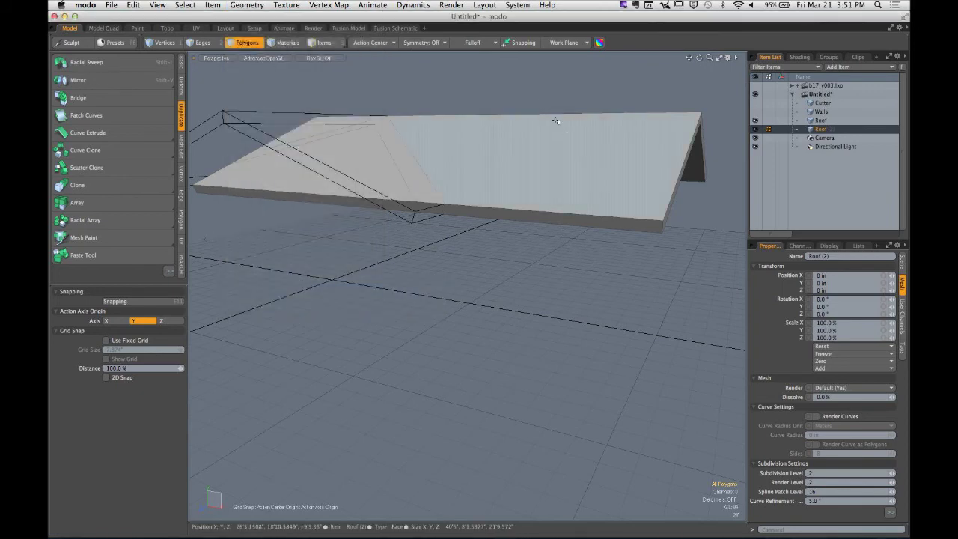
Hide the original Roof, select all polygons of the duplicate on the overlapping side of the slice, including underside and edge faces, and delete them
left_click_drag(556, 119, 447, 127, "alt")
left_click(754, 121)
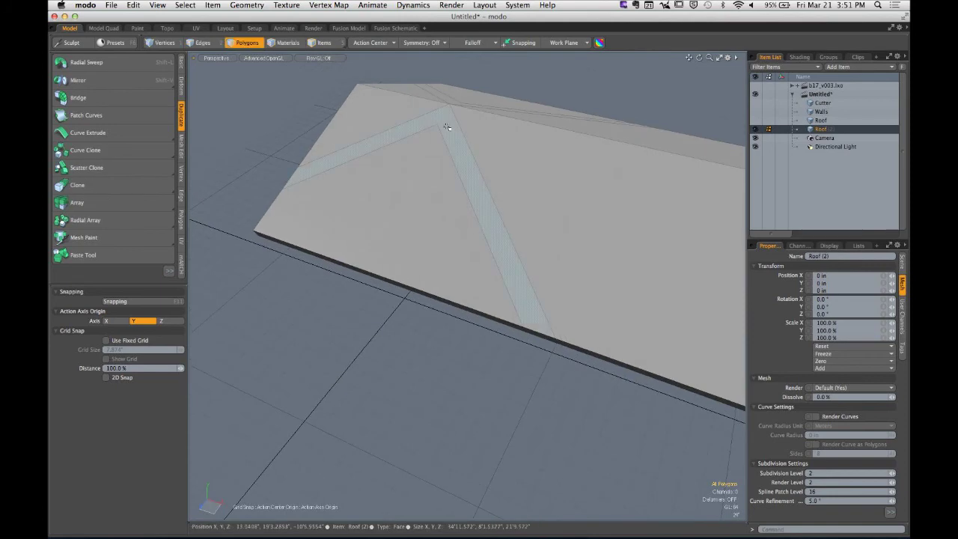
left_click(447, 127)
left_click(425, 164, "shift")
left_click_drag(425, 165, 456, 131, "alt")
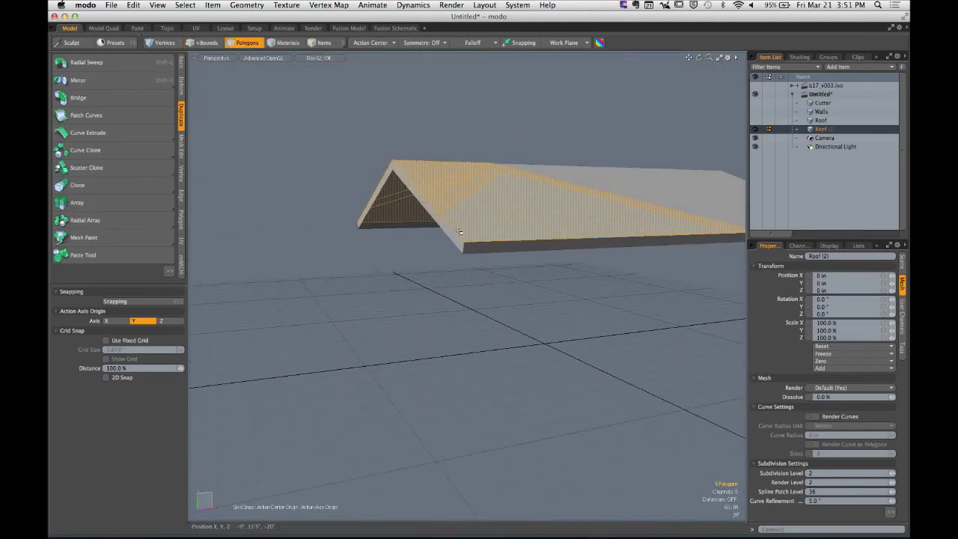
mouse_move(453, 235)
left_mouse_down("shift")
mouse_move(506, 249)
mouse_move(456, 175)
mouse_move(397, 202)
mouse_move(402, 249)
mouse_move(498, 210)
mouse_move(475, 192)
mouse_move(451, 235)
left_mouse_up("shift")
left_click(466, 206, "shift")
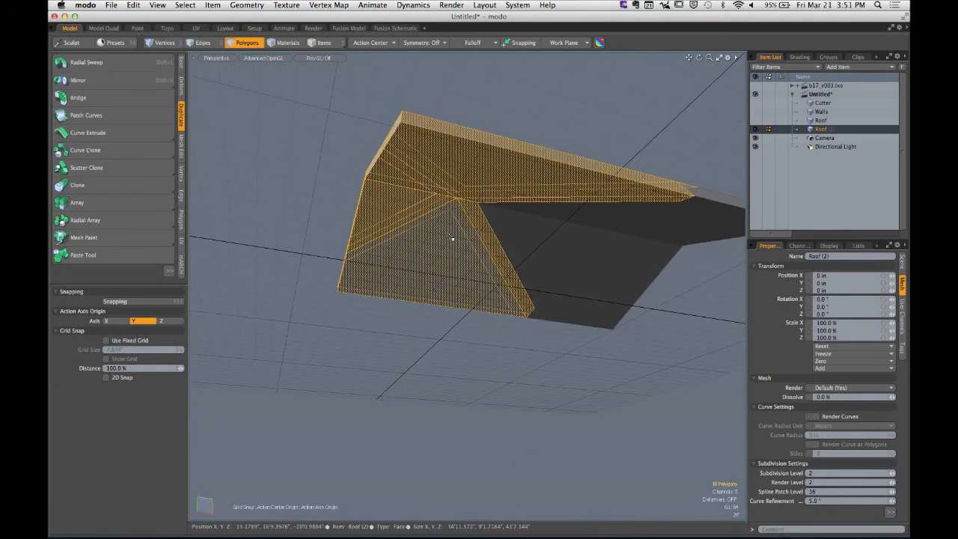
left_click_drag(555, 236, 402, 323, "alt")
left_click(493, 368, "shift")
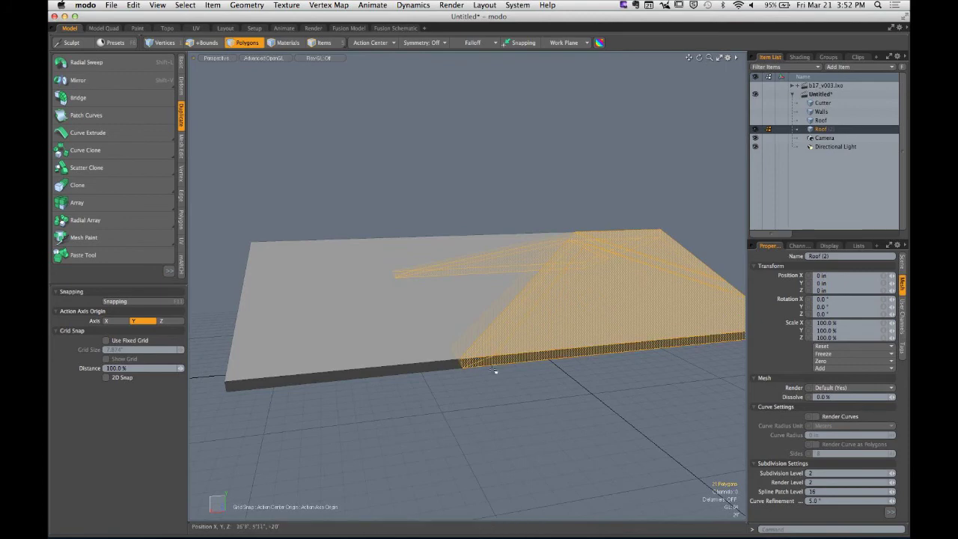
left_click_drag(512, 359, 483, 346, "alt")
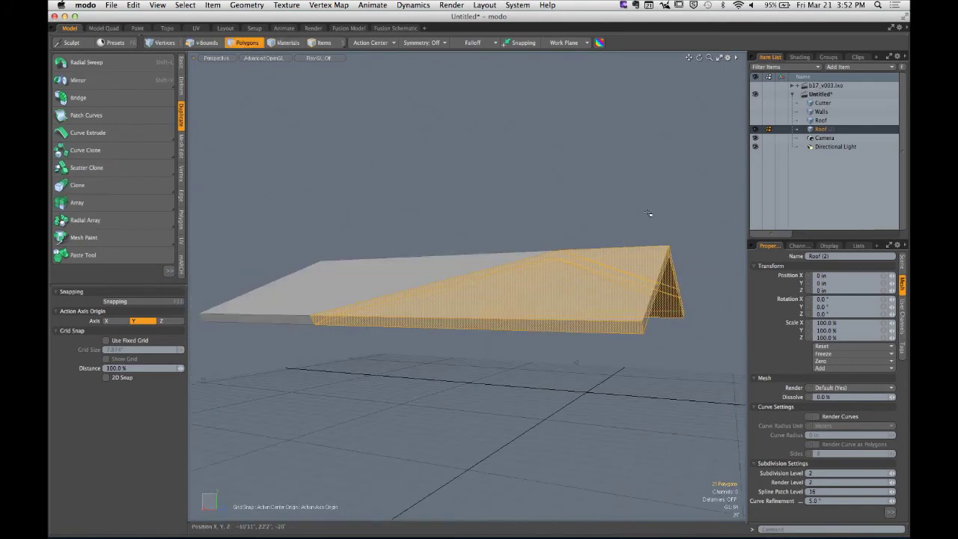
right_click_drag(608, 219, 722, 396, "shift")
mouse_move(535, 329)
left_mouse_down("alt")
mouse_move(607, 325)
mouse_move(644, 345)
mouse_move(541, 336)
left_mouse_up("alt")
key("Delete")
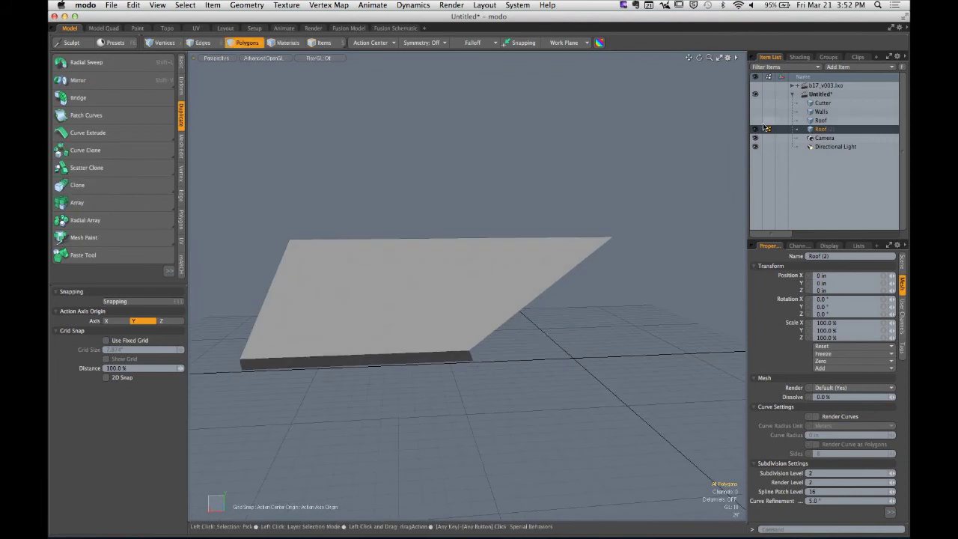
Show the original Roof again, make both roofs active, and examine their joint from above and from underneath
left_click(756, 119)
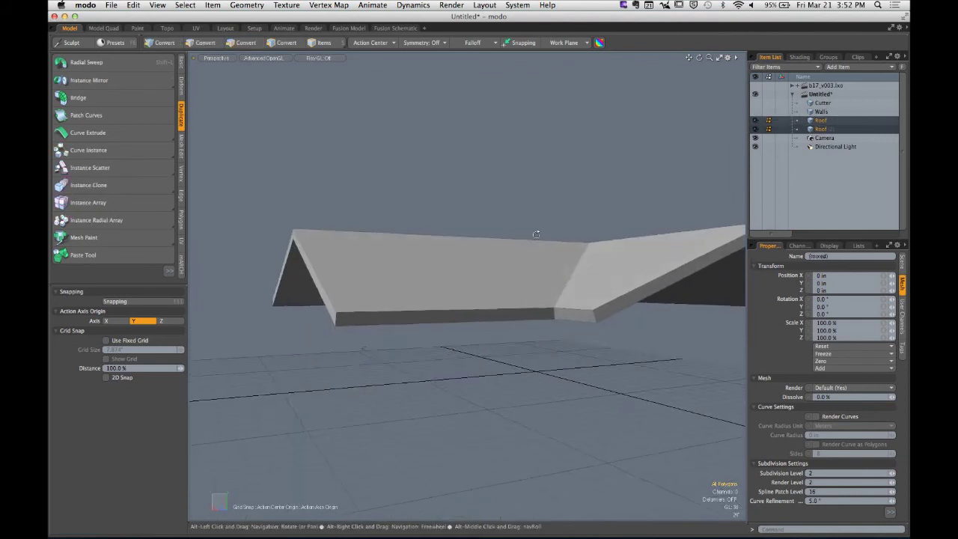
left_click_drag(672, 245, 547, 275, "alt")
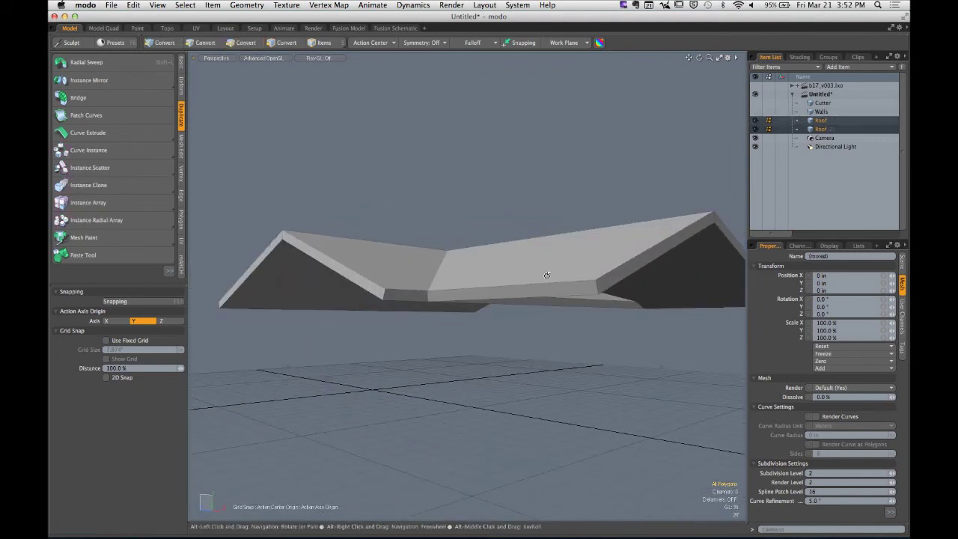
left_click_drag(467, 290, 564, 299, "alt")
double_click(510, 290)
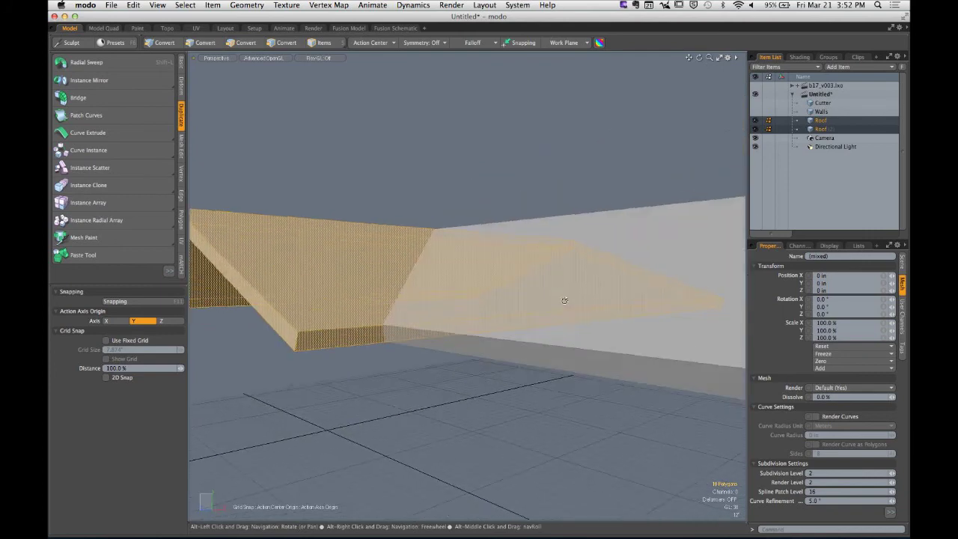
left_click(474, 397)
left_click_drag(474, 398, 422, 418, "alt")
double_click(402, 299)
left_click_drag(401, 300, 431, 292, "alt")
key("3")
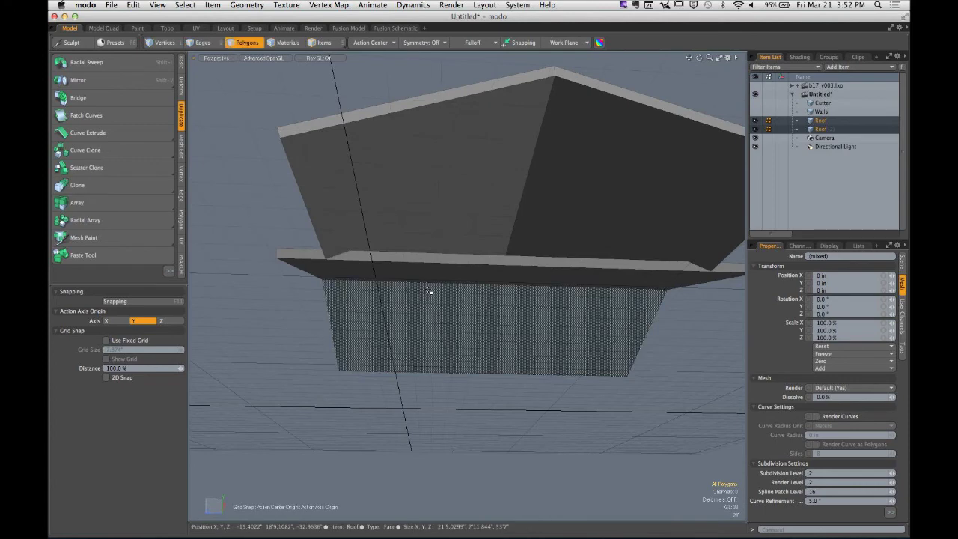
Make only the duplicated roof active and use Edge Extend on its open cut edges with an X offset of -9'2.5"
left_click(816, 130)
left_click_drag(598, 232, 632, 286, "alt")
left_click_drag(568, 263, 340, 328, "alt")
left_click(181, 196)
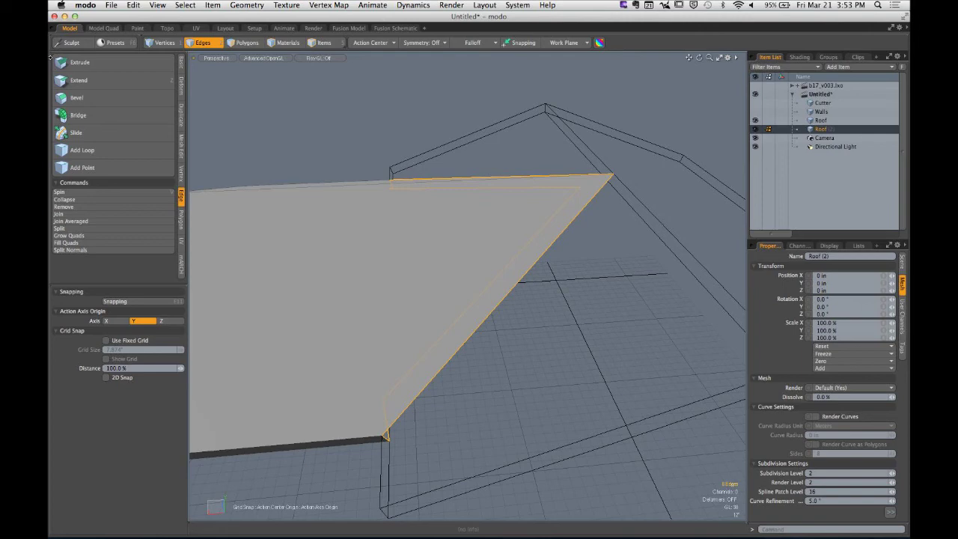
left_click(79, 81)
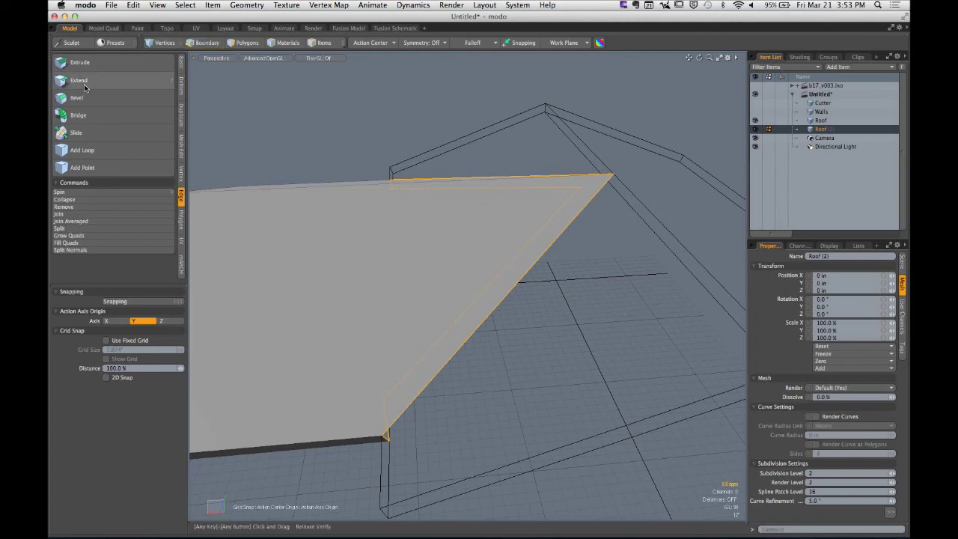
left_click(115, 82)
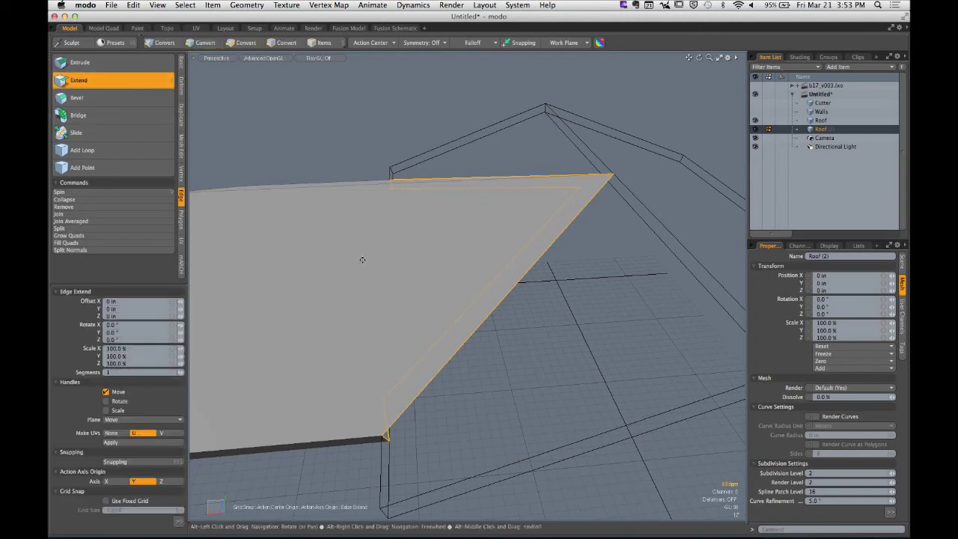
left_click_drag(361, 262, 415, 261, "alt")
left_click_drag(496, 245, 589, 249)
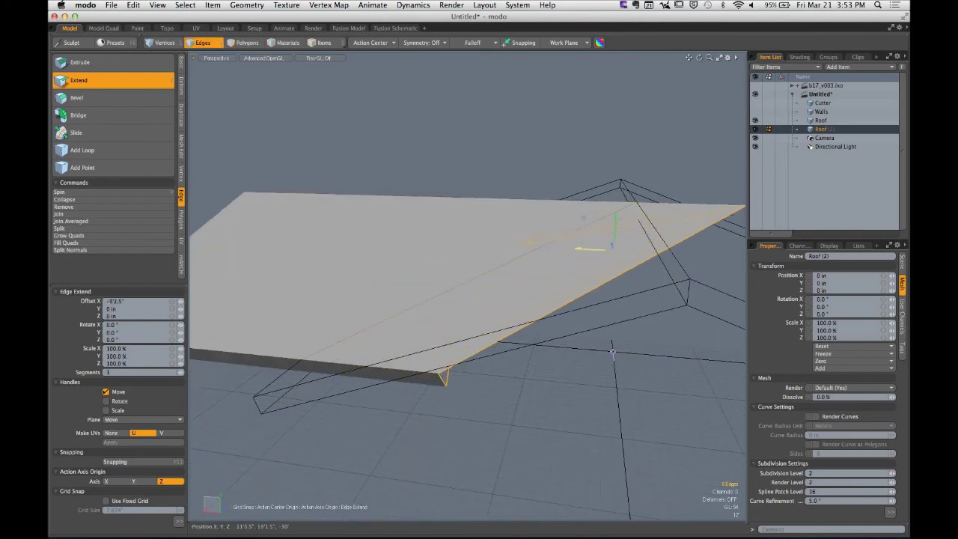
Move the extended edges of the duplicated roof by -19'1" along X through the original Roof and deselect them
key("space")
key("Escape")
left_click_drag(513, 235, 471, 335, "alt")
key("super+z")
key("w")
left_click_drag(478, 301, 590, 288)
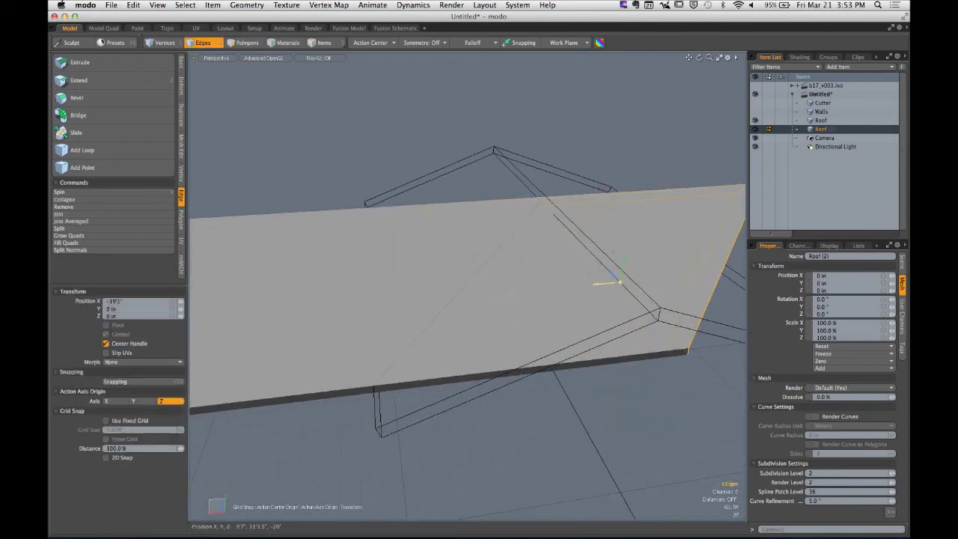
key("space")
left_click(540, 121)
left_click_drag(540, 120, 606, 150, "alt")
key("2")
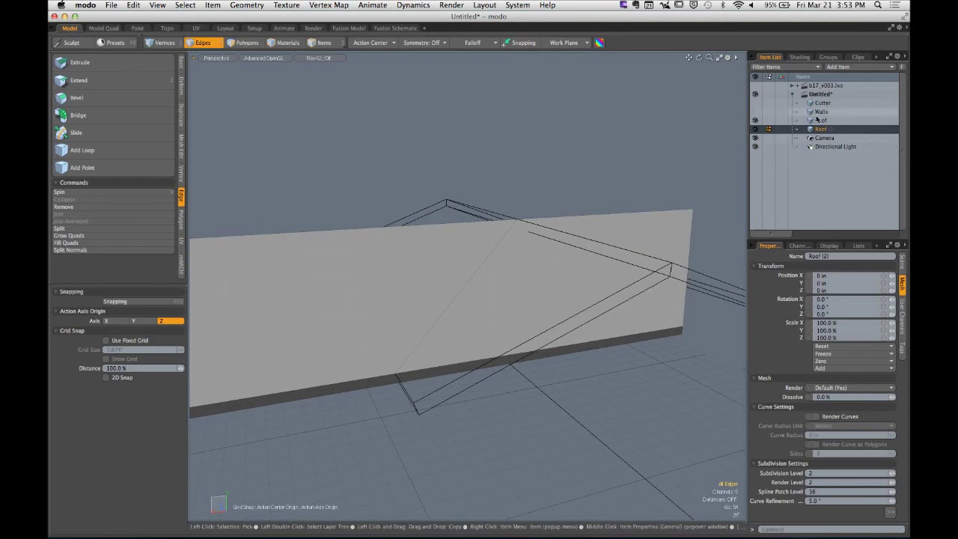
Try to slice all polygons of the original Roof with the extended duplicate using Solid Drill set to Slice and Background, and check for cuts
left_click(820, 122)
left_click_drag(560, 285, 458, 330, "alt")
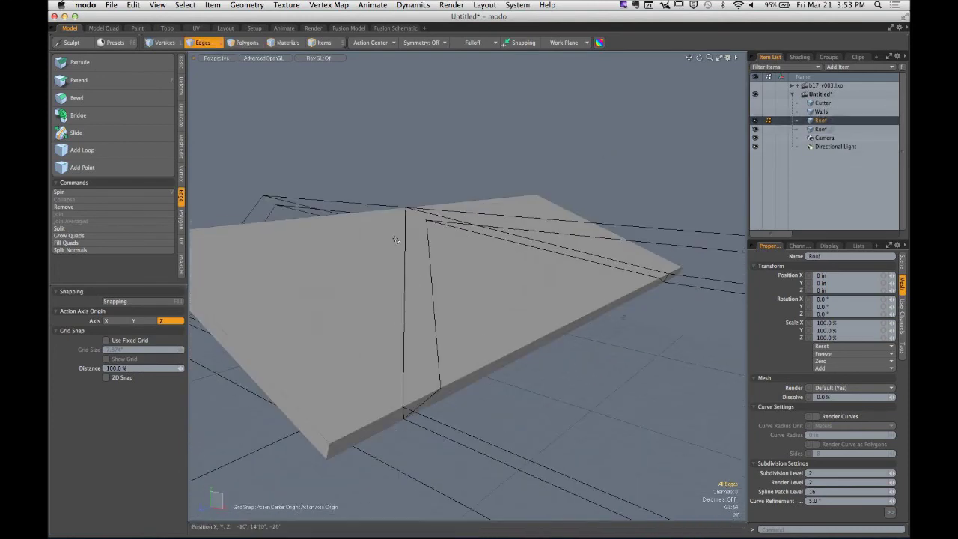
left_click_drag(393, 239, 569, 330, "alt")
scroll(456, 283, "down", 5)
key("3")
left_click_drag(569, 330, 497, 313, "alt")
key("3")
key("5")
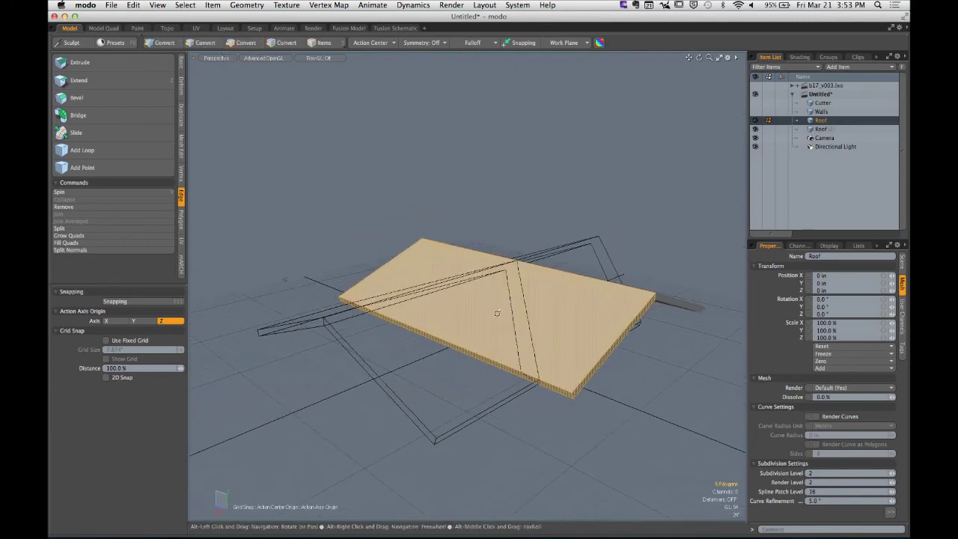
left_click(249, 5)
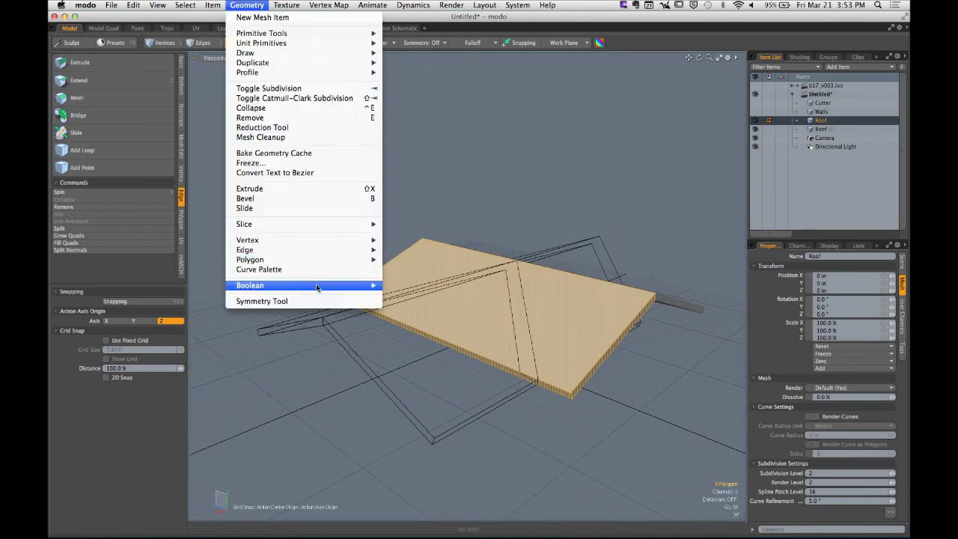
left_click(402, 297)
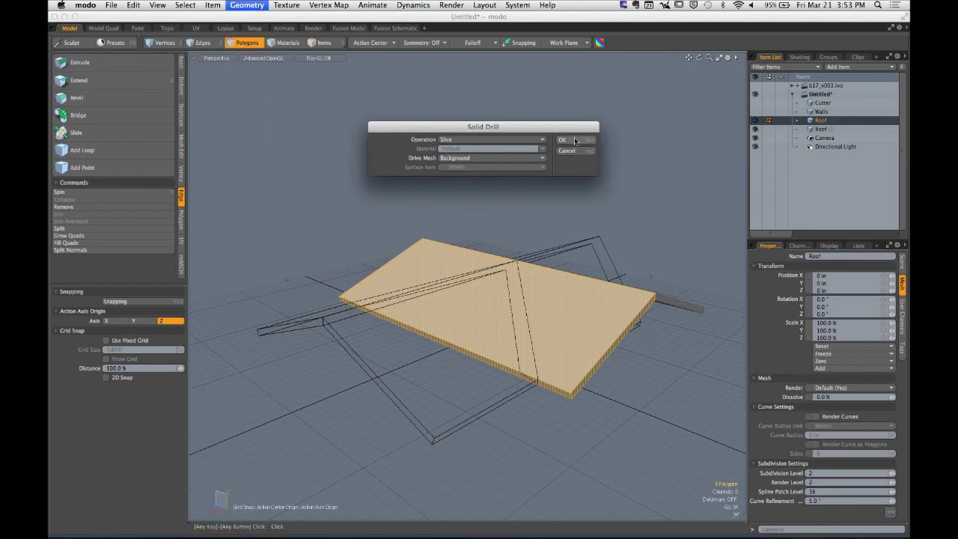
left_click(574, 140)
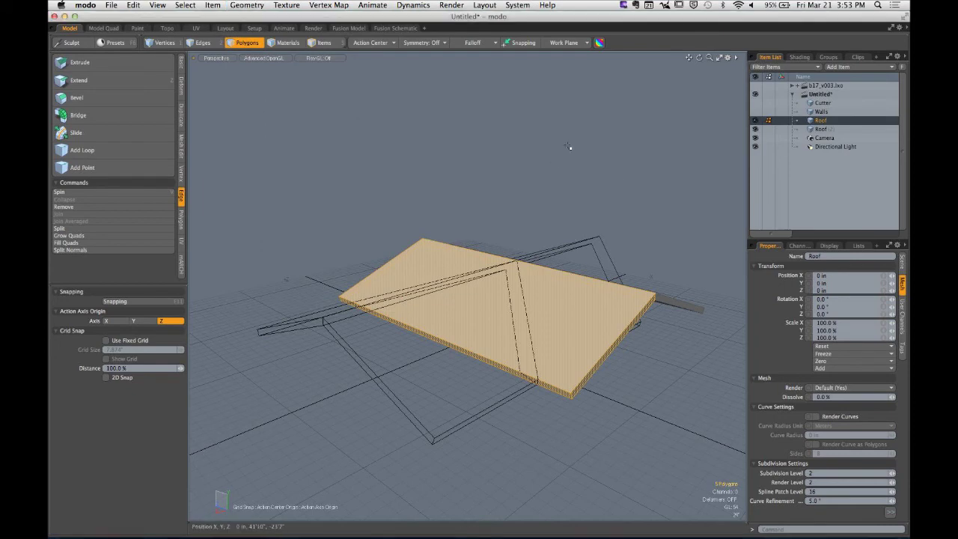
left_click(755, 130)
left_click_drag(389, 270, 442, 295, "alt")
left_click(755, 131)
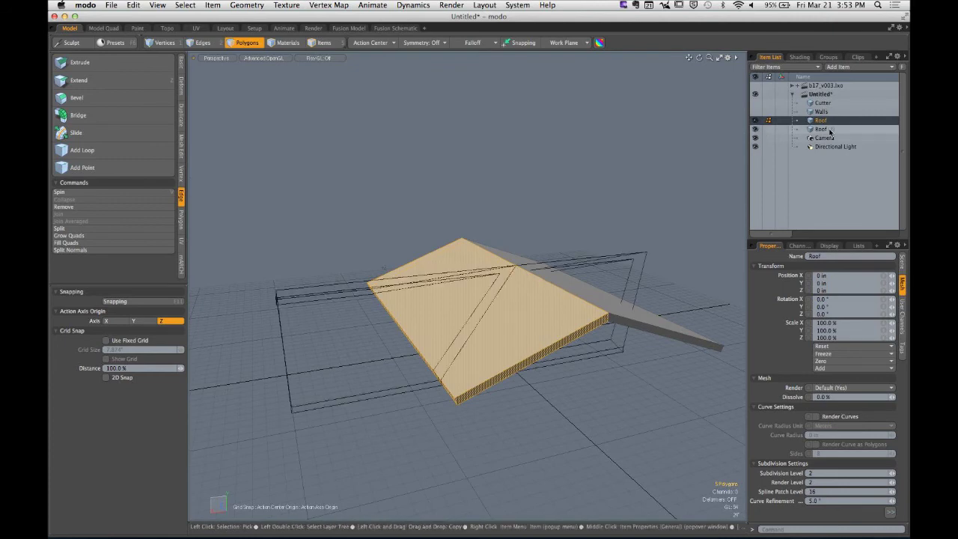
With only the duplicated roof active and the original hidden, select the outer and inner edges around its open end
left_click(767, 130)
scroll(534, 279, "up", 3)
left_click_drag(522, 281, 522, 237, "alt")
left_click(755, 121)
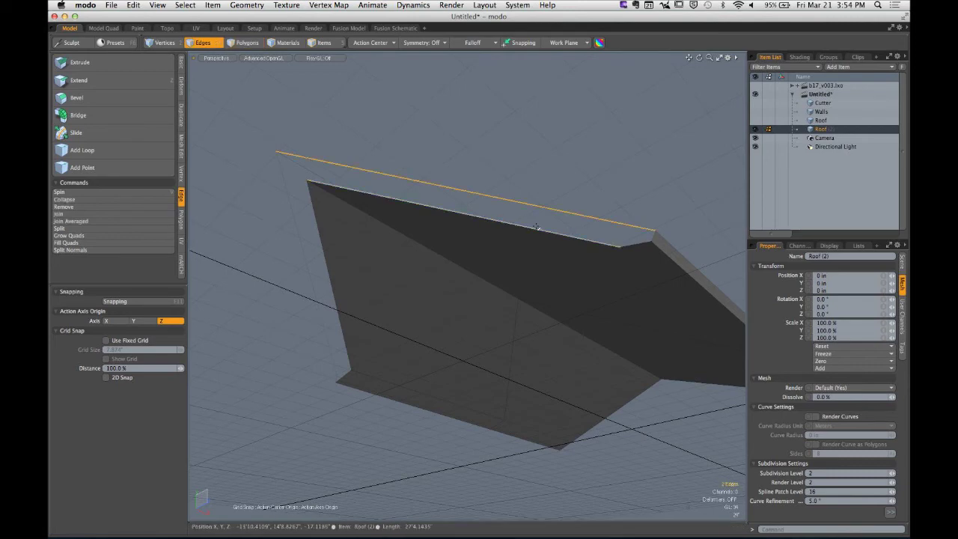
left_click_drag(652, 238, 467, 228, "alt")
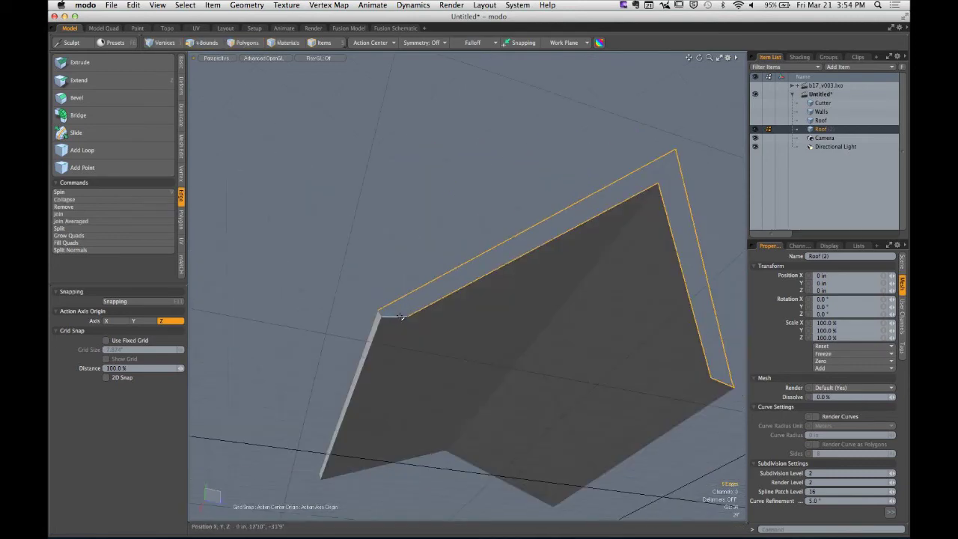
mouse_move(379, 316)
left_mouse_down("alt")
mouse_move(445, 321)
mouse_move(363, 324)
left_mouse_up("alt")
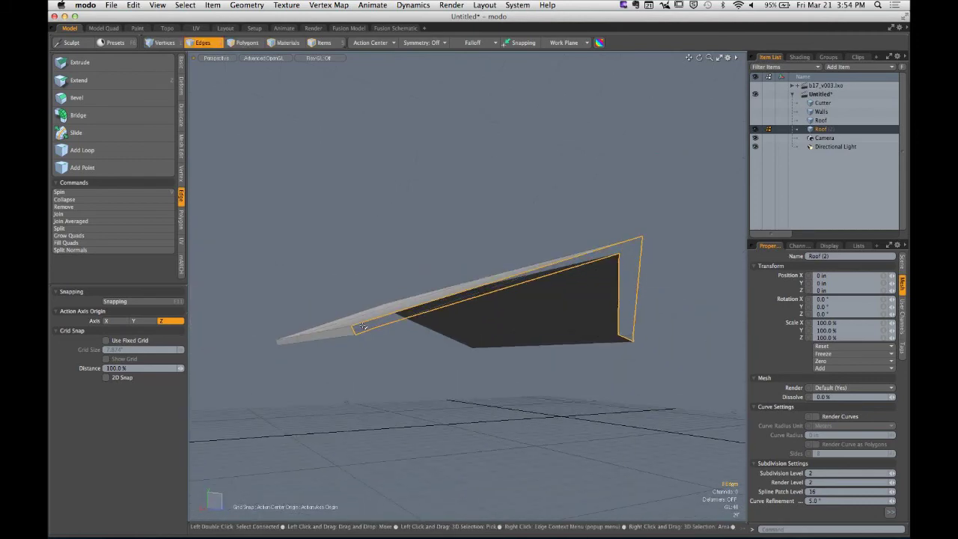
left_click_drag(519, 255, 471, 224, "alt")
Bridge the outer and inner edges along one slope of the duplicated roof's open end
key("3")
key("2")
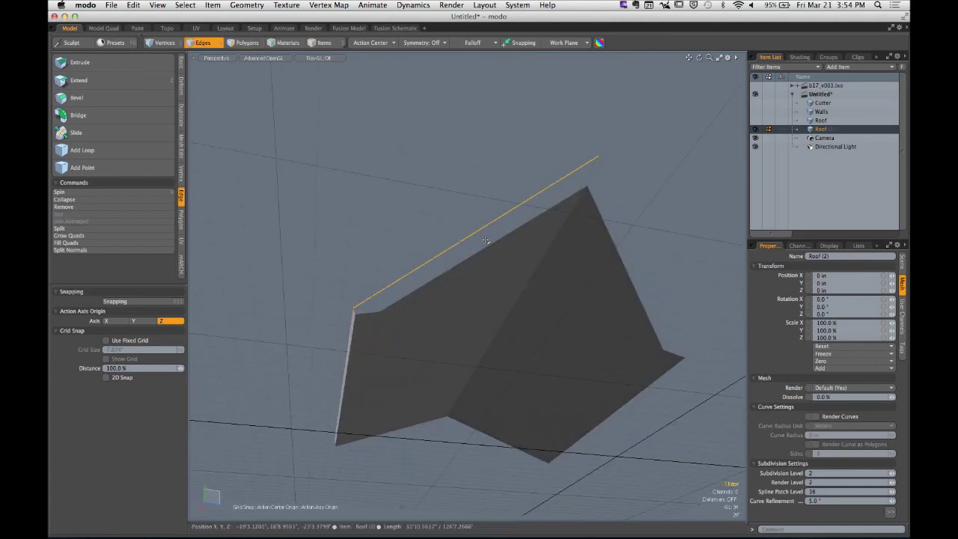
left_click(93, 117)
key("space")
left_click_drag(464, 199, 433, 287, "alt")
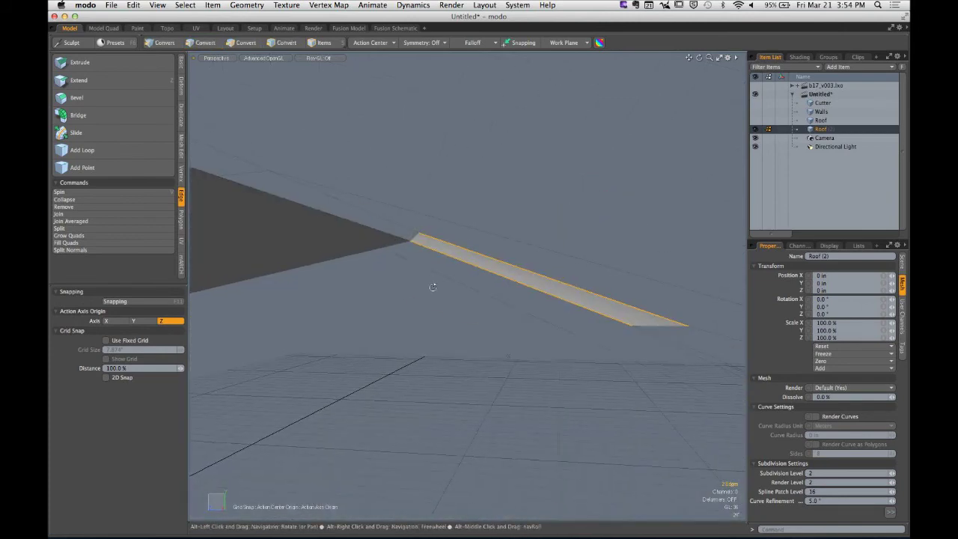
Check the new bridge polygon, then bridge the outer and inner edges along the other slope of the duplicated roof's open end
key("3")
left_click(476, 261)
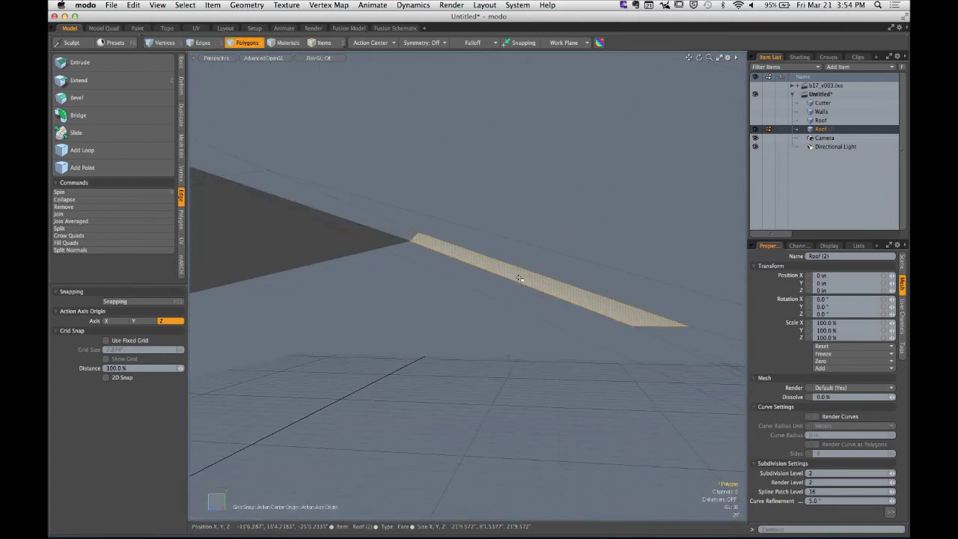
left_click(525, 206)
left_click_drag(525, 207, 492, 258, "alt")
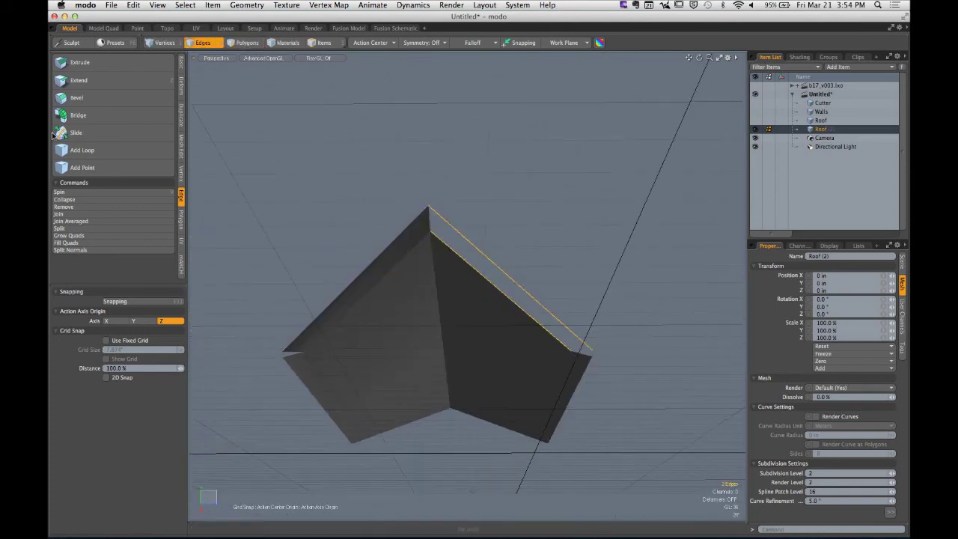
left_click(78, 116)
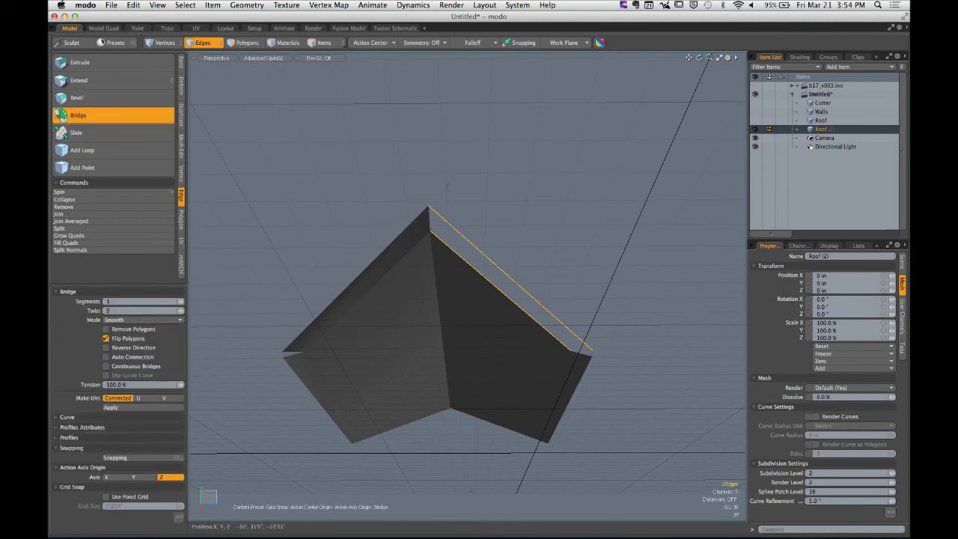
left_click(582, 205)
key("space")
left_click(582, 205)
left_click_drag(581, 205, 263, 316, "alt")
left_click(486, 279)
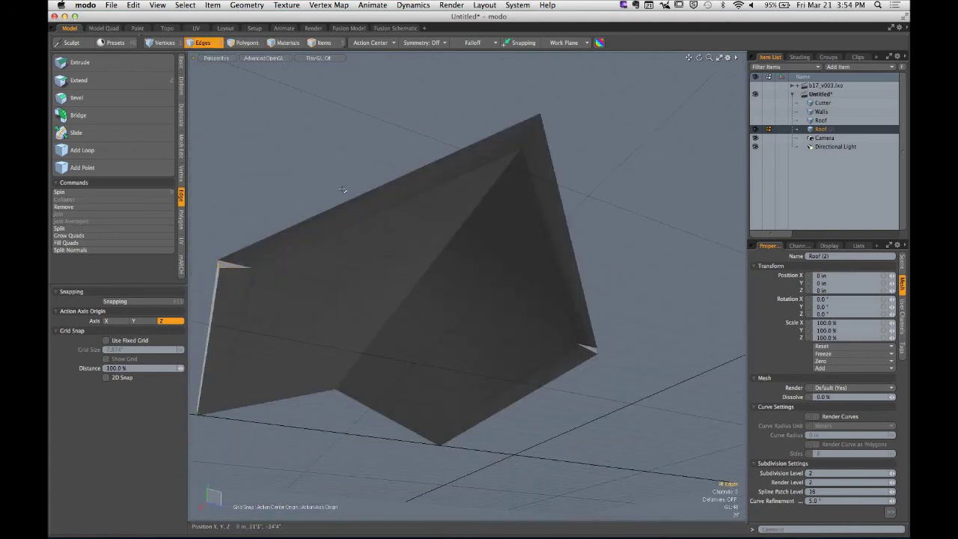
Show the original Roof again and make it the active mesh, with the duplicated roof in the background
left_click_drag(342, 190, 488, 273, "alt")
left_click(755, 128)
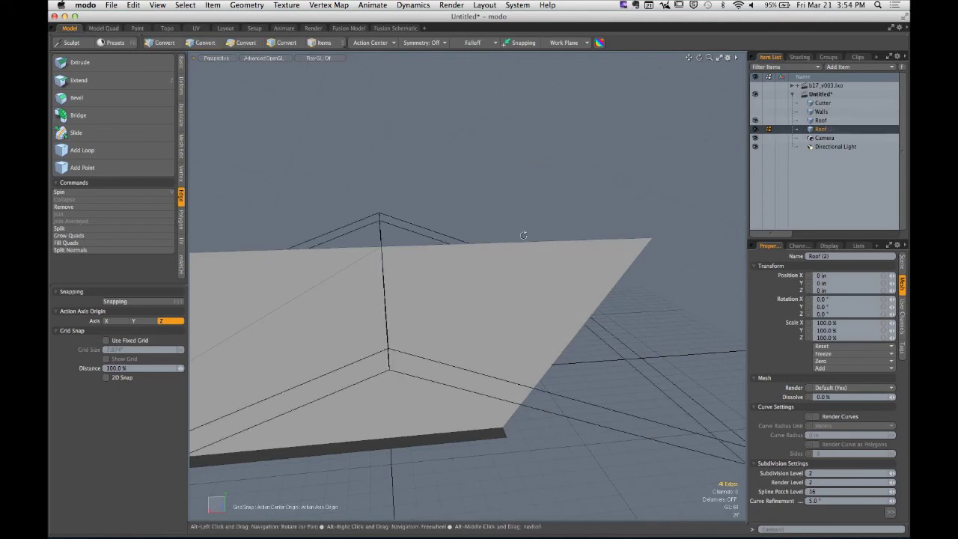
left_click_drag(523, 235, 629, 217, "alt")
left_click(814, 122)
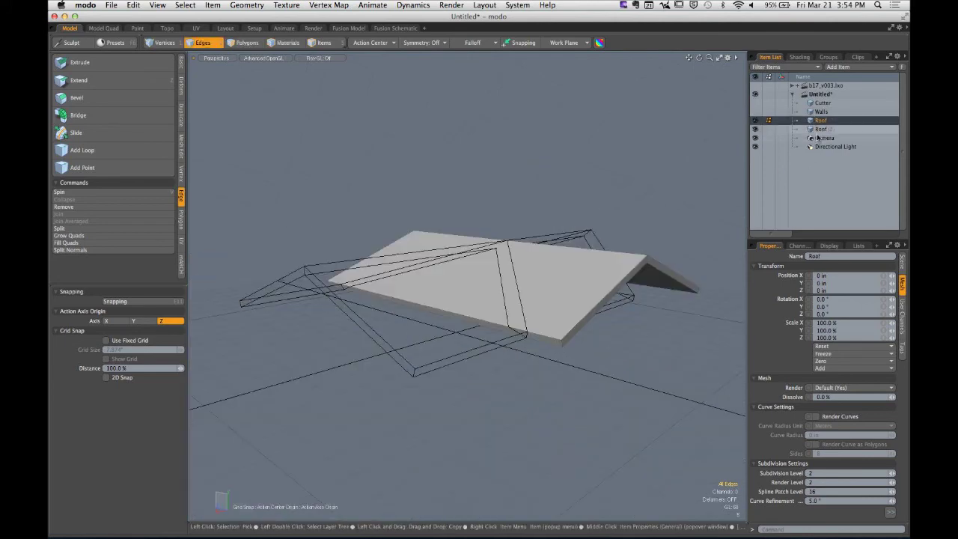
left_click_drag(524, 284, 403, 236, "alt")
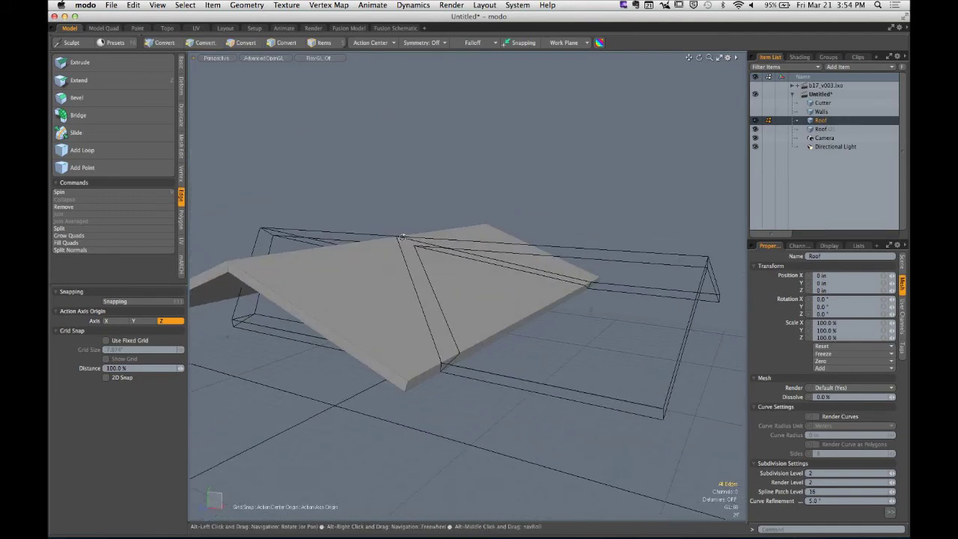
Cut the original Roof with the duplicate using Solid Drill set to Slice and Background, and hide the duplicate
left_click(252, 6)
mouse_move(287, 288)
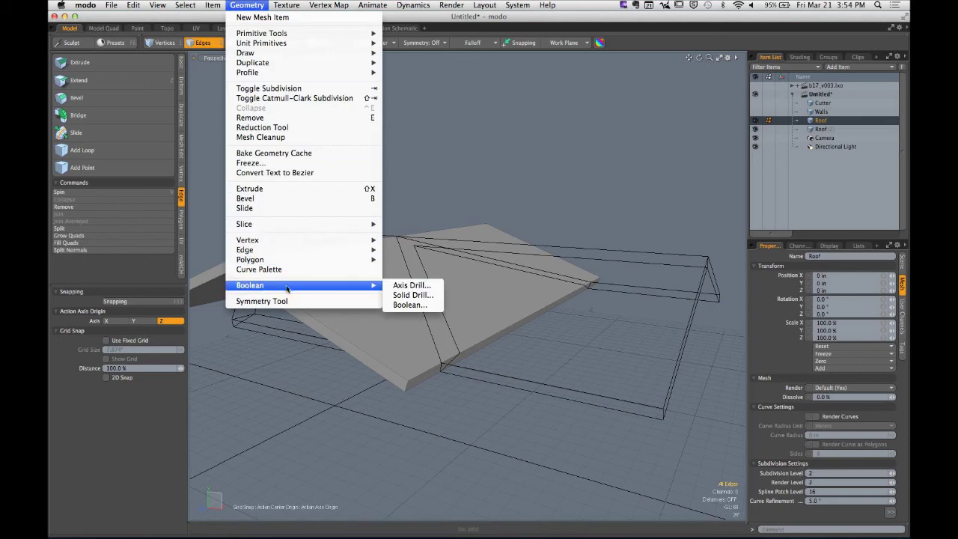
left_click(413, 295)
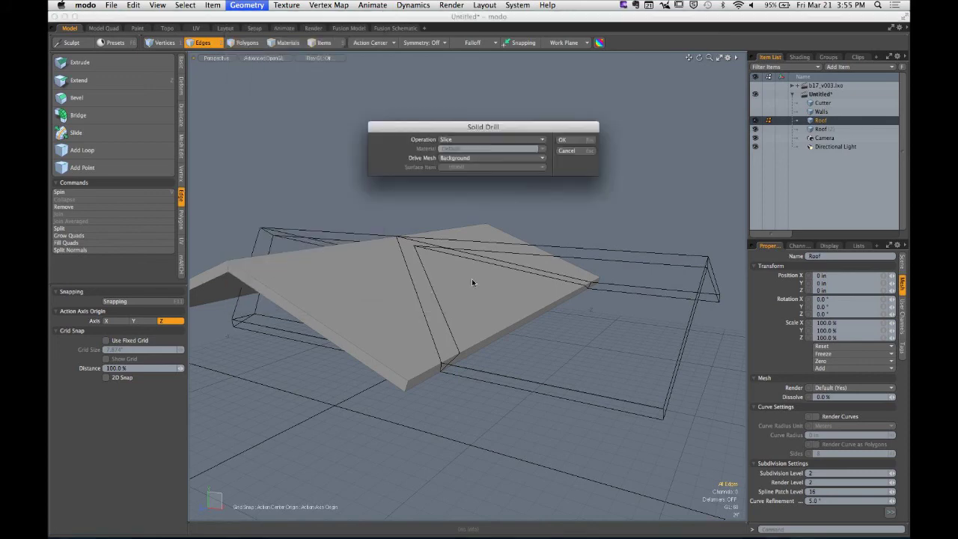
left_click(581, 140)
left_click(755, 129)
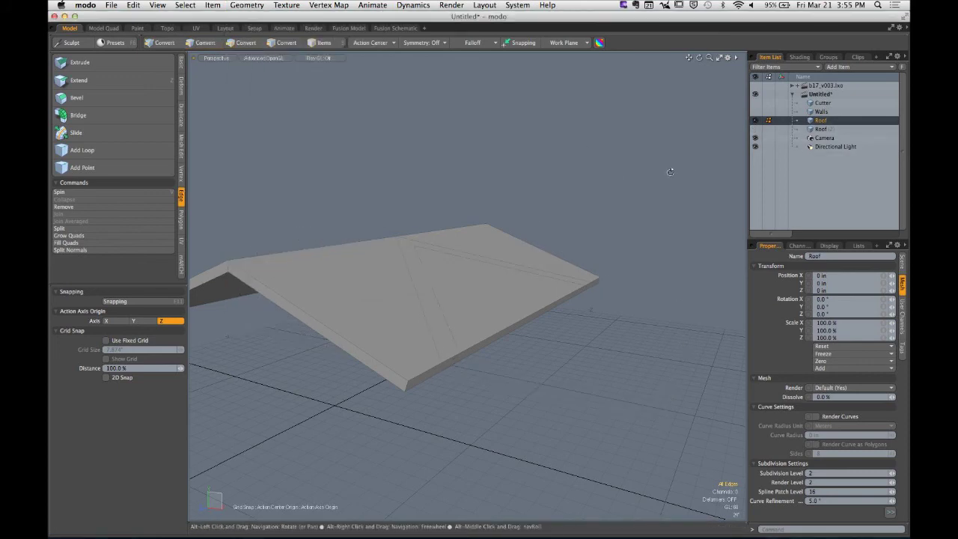
left_click_drag(671, 167, 459, 352, "alt")
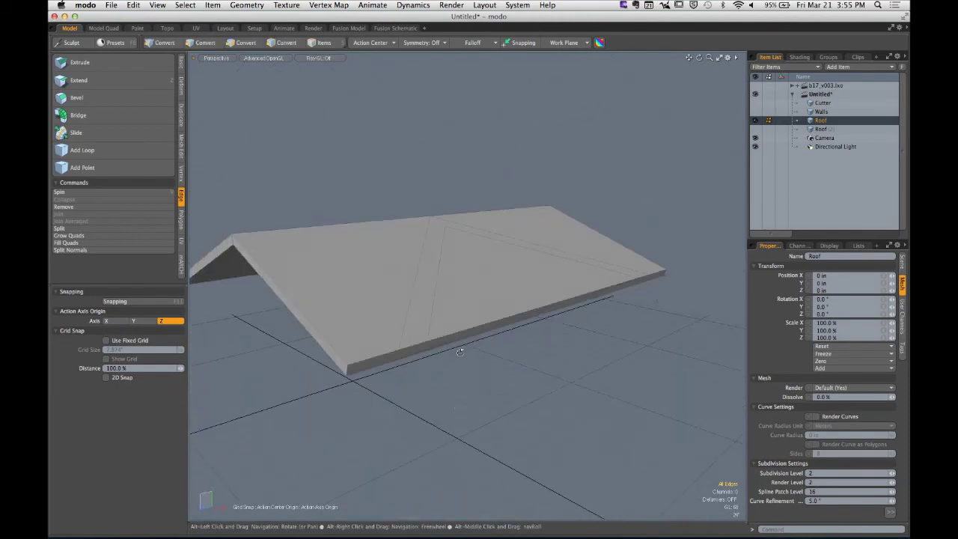
Select the sliced triangular area on the Roof's slope, deselect it, and use Edge Slice from the eave edge into the underside
left_click(422, 287)
left_click_drag(490, 306, 421, 325, "alt")
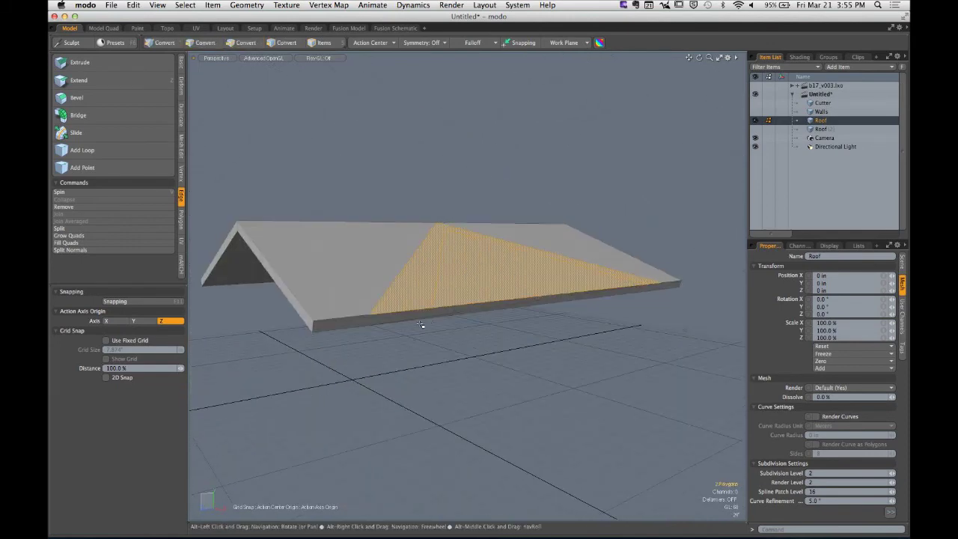
left_click_drag(359, 248, 421, 138, "ctrl+alt")
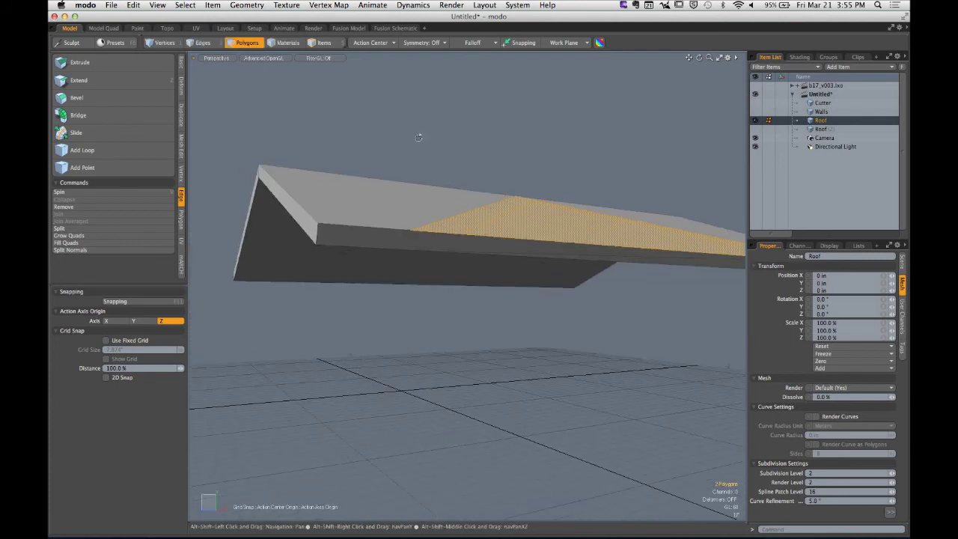
left_click(412, 131)
key("c")
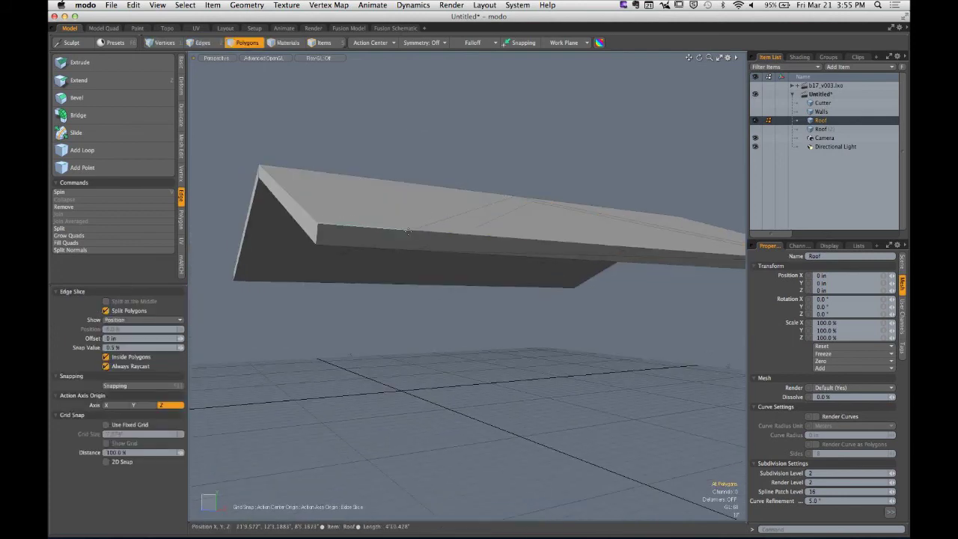
left_click_drag(411, 245, 419, 146, "alt")
left_click_drag(419, 146, 408, 141, "alt")
left_click(383, 137)
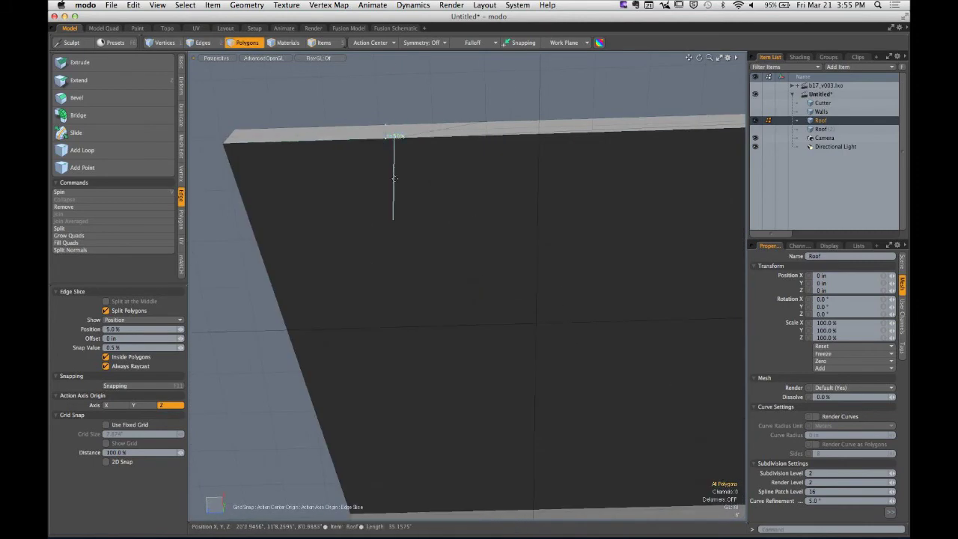
left_click_drag(386, 214, 377, 179, "alt")
left_click(386, 183)
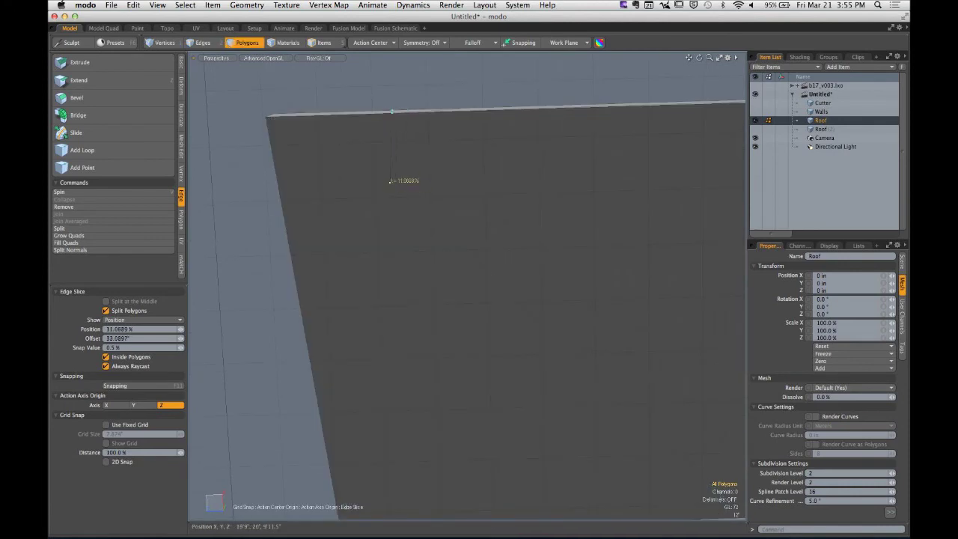
left_click_drag(397, 193, 382, 165, "ctrl+alt")
key("space")
Examine the cut lines at the other end of the original Roof's eave, on its edge face and underside
left_click_drag(416, 124, 456, 285, "alt")
left_click_drag(514, 254, 488, 196, "alt")
left_click_drag(584, 217, 454, 180, "alt")
left_click_drag(485, 236, 469, 152, "alt")
key("o")
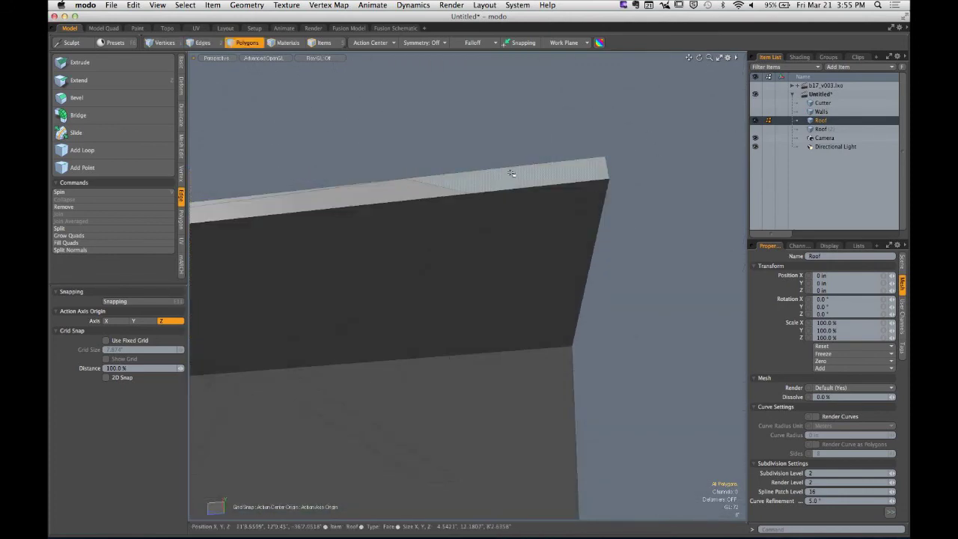
key("c")
left_click_drag(502, 192, 473, 262, "alt")
key("3")
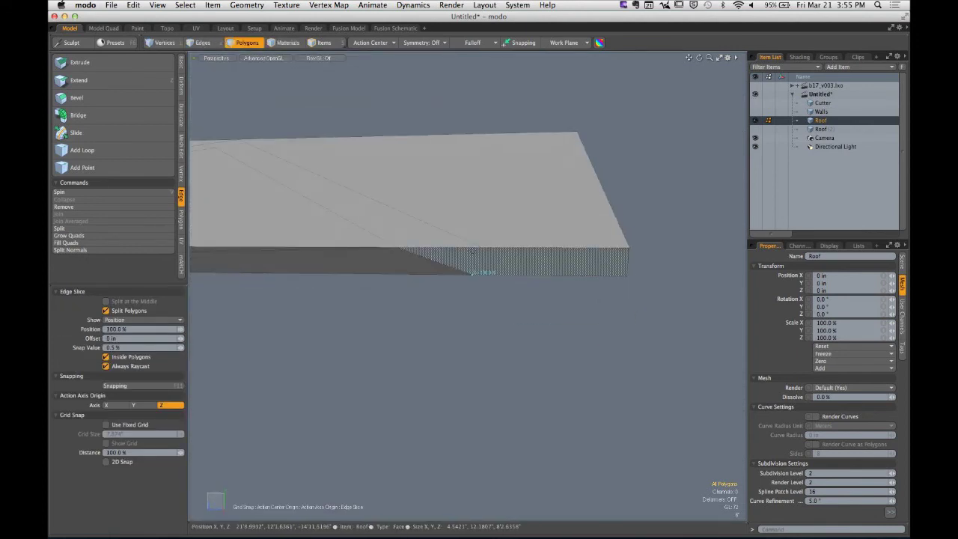
key("space")
key("5")
Select the sliced polygons on the top, eave and underside of the original Roof's intersected slope and delete them
left_click_drag(453, 184, 446, 237, "alt")
left_click(389, 229)
left_click(446, 239, "shift")
left_click(490, 259, "shift")
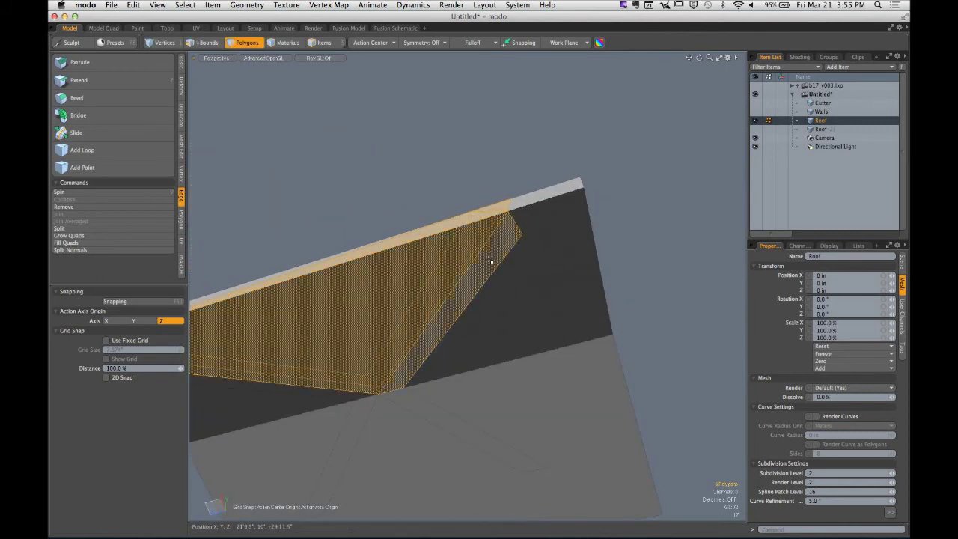
left_click_drag(492, 262, 438, 264, "alt")
key("Delete")
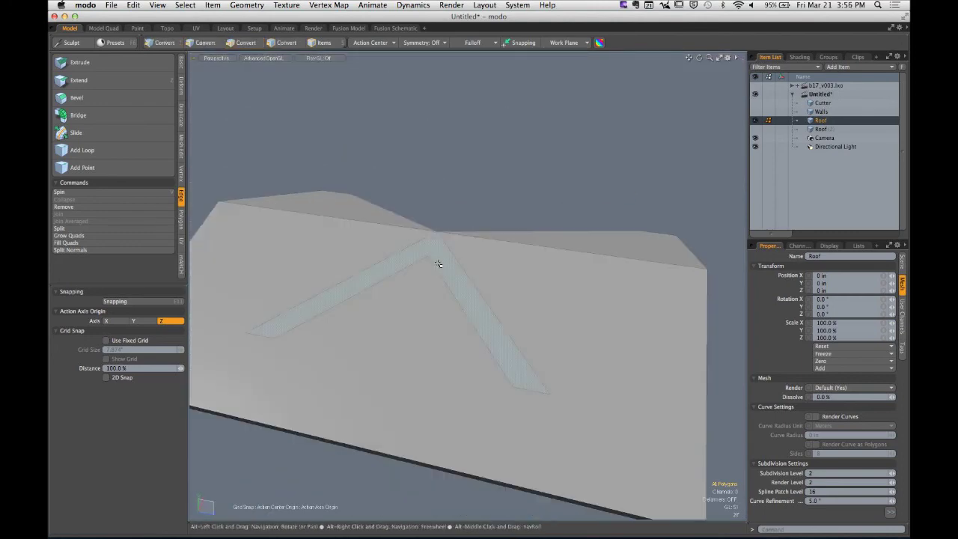
Remove the leftover V-shaped cut edges from the top and underside of the original Roof's opposite slope
key("2")
left_click_drag(376, 265, 407, 285)
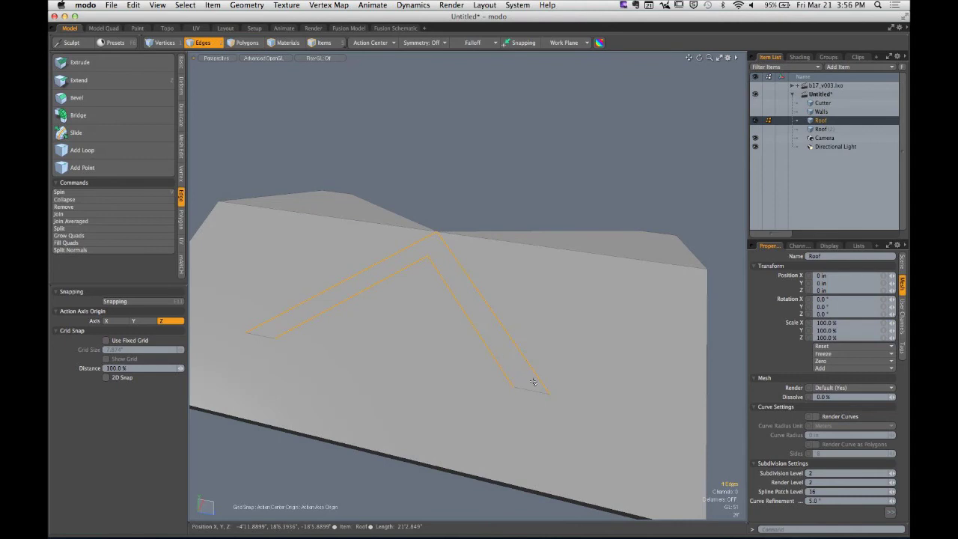
key("Escape")
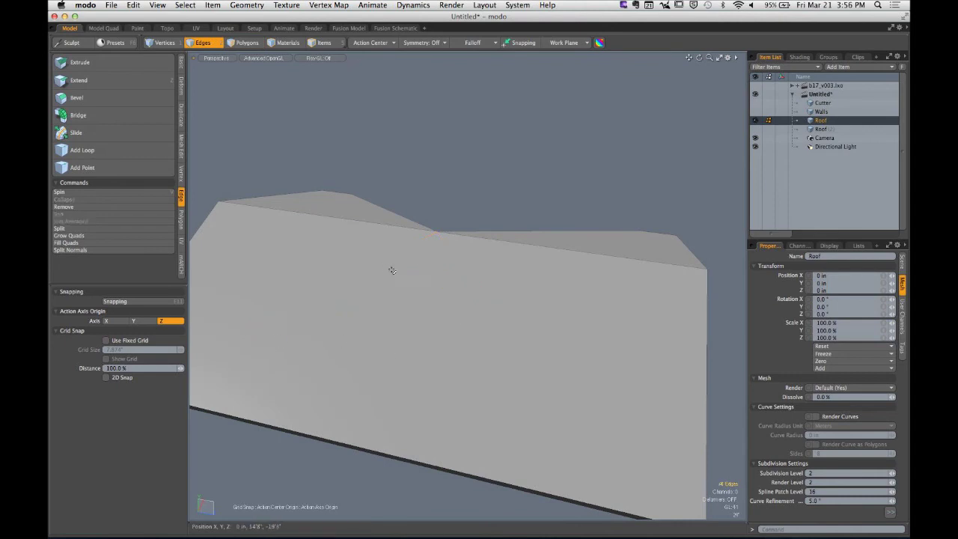
left_click_drag(481, 330, 362, 214, "alt")
left_click_drag(372, 248, 411, 348)
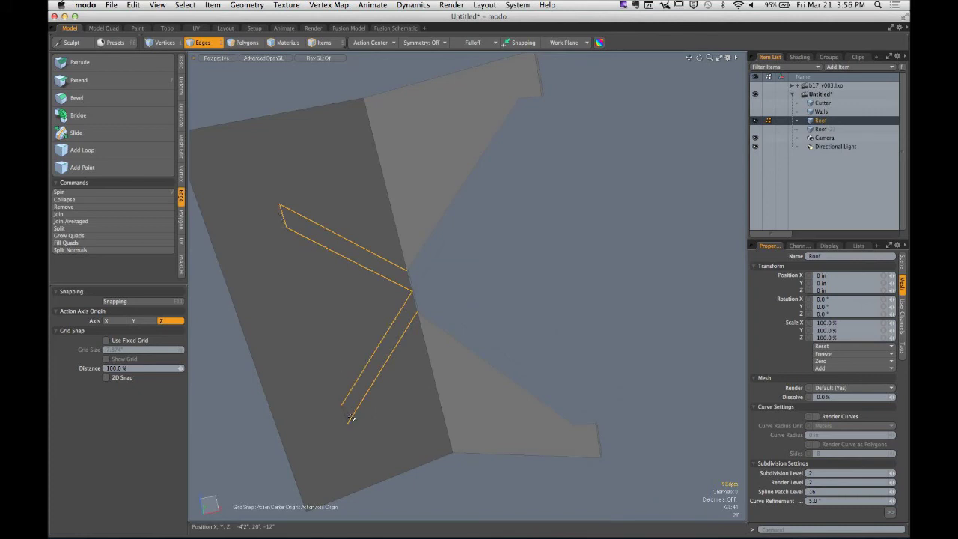
left_click_drag(466, 282, 439, 383, "alt")
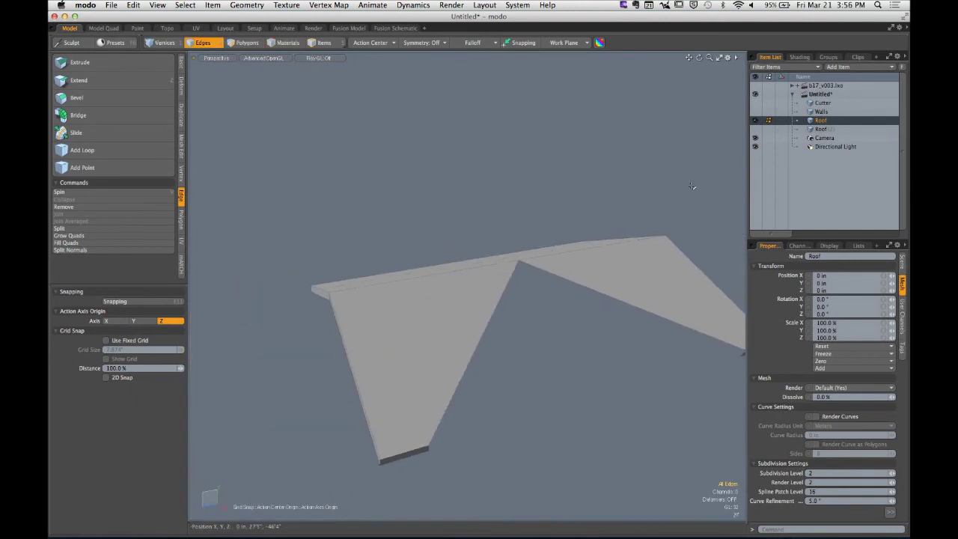
Show and activate the duplicated roof, then delete its polygons that extend past the valley cut through the original Roof
left_click(755, 130)
left_click_drag(586, 244, 666, 251, "alt")
left_click(808, 130)
left_click_drag(473, 279, 487, 299, "alt")
key("3")
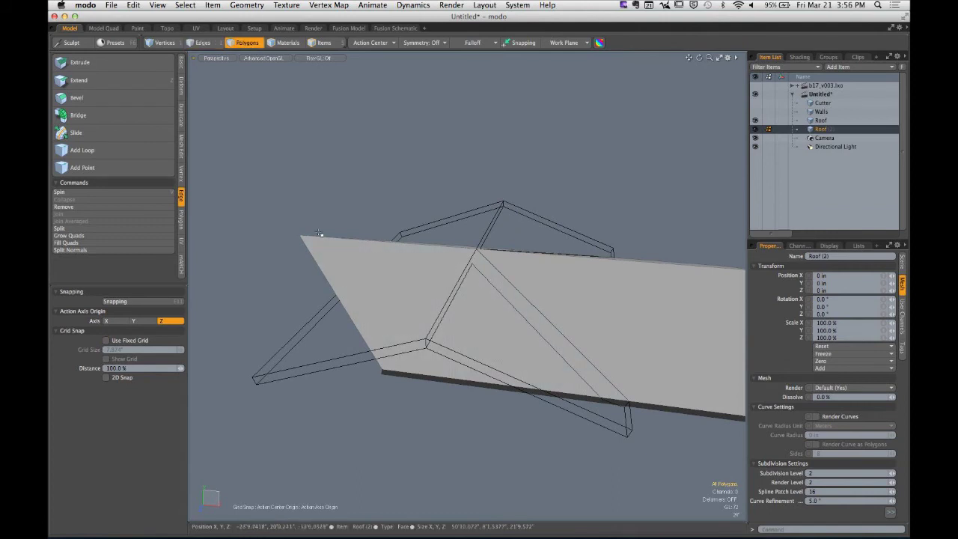
right_click_drag(274, 180, 465, 455)
left_click_drag(456, 447, 452, 312, "alt")
key("Delete")
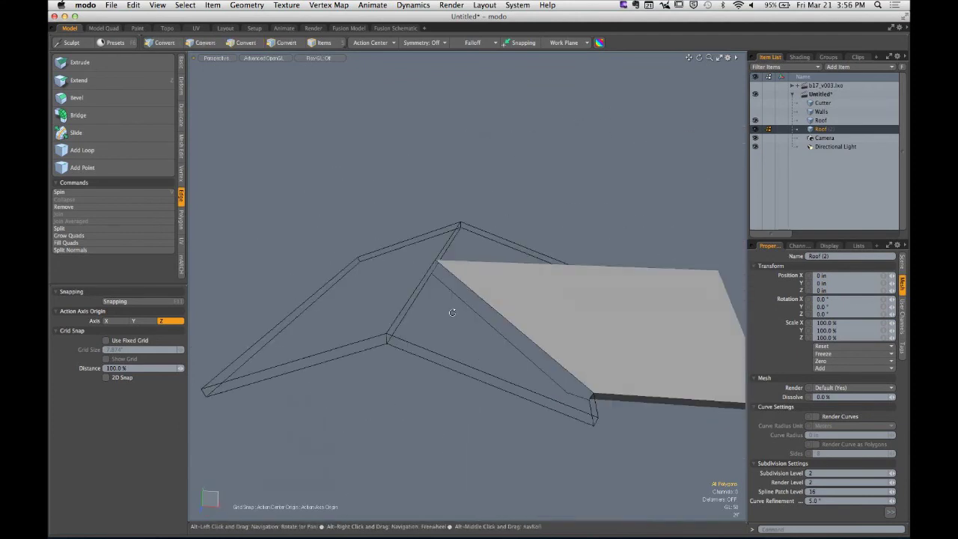
Activate both roofs together and inspect how they meet in perspective and from above
left_click(821, 120, "shift")
mouse_move(552, 338)
left_mouse_down("alt")
mouse_move(541, 273)
mouse_move(496, 242)
mouse_move(434, 244)
mouse_move(432, 199)
mouse_move(449, 250)
mouse_move(522, 298)
mouse_move(549, 336)
mouse_move(365, 325)
mouse_move(439, 297)
mouse_move(454, 316)
mouse_move(486, 292)
mouse_move(499, 263)
mouse_move(558, 235)
mouse_move(590, 239)
mouse_move(424, 324)
left_mouse_up("alt")
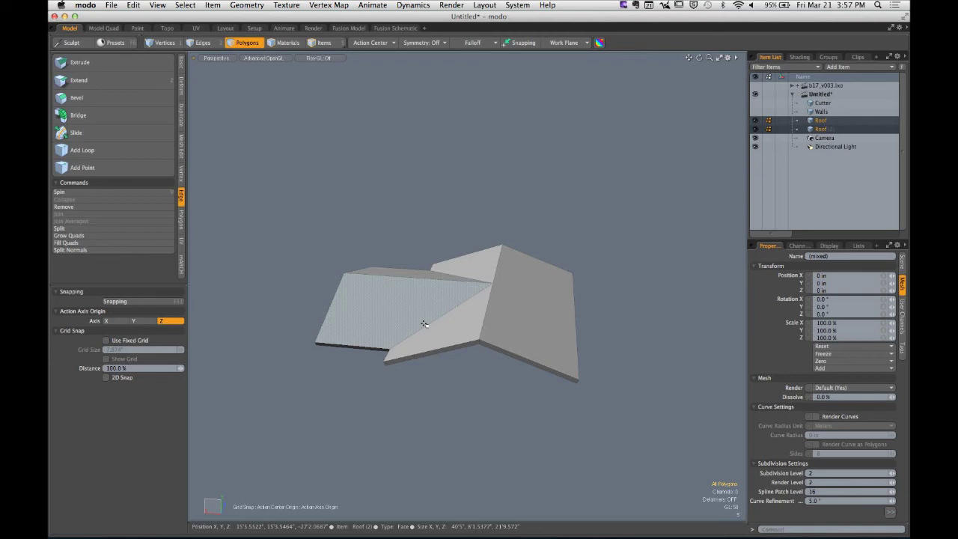
left_click_drag(425, 318, 436, 205, "alt")
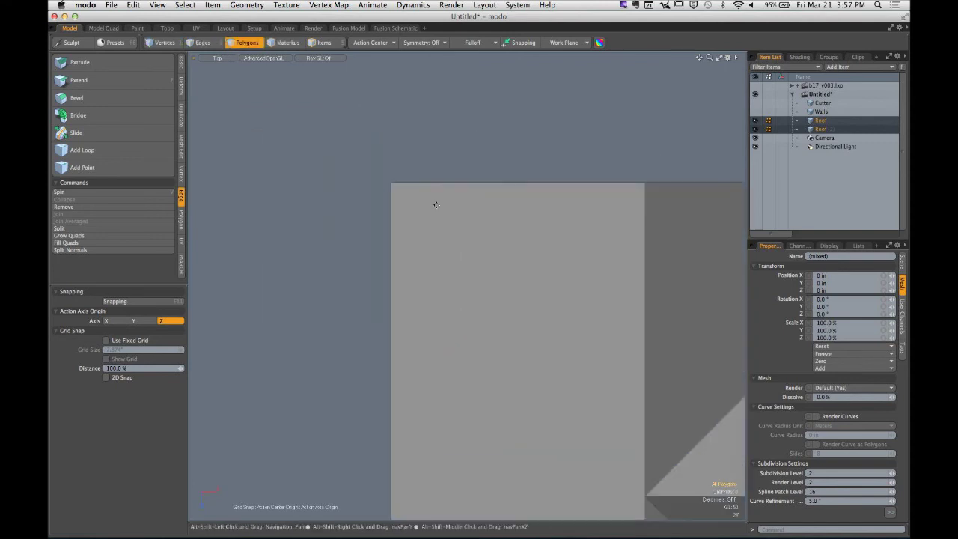
In a new mesh item, draw a cube base about 24'3" by 21'2" over the original Roof's corner, with one X segment
key("n")
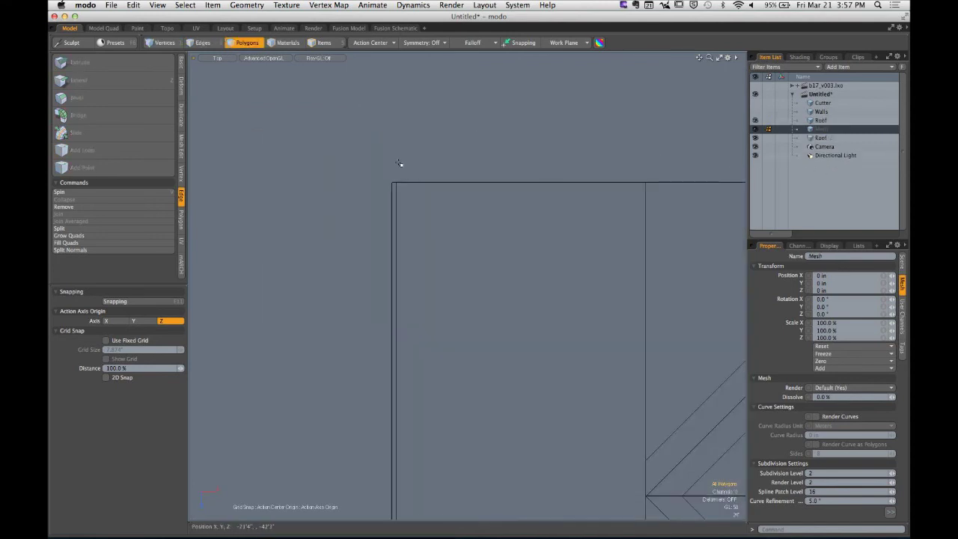
left_click(182, 66)
left_click(66, 63)
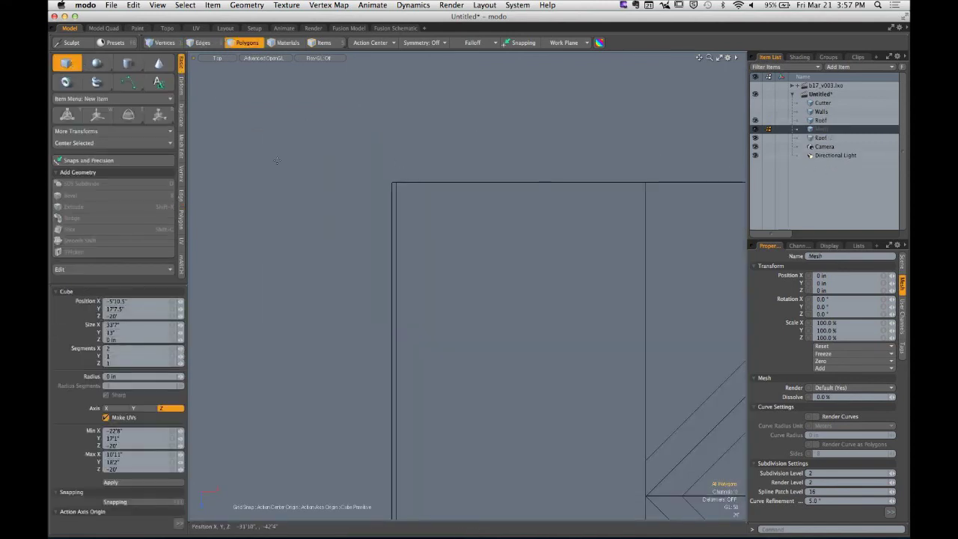
left_click_drag(294, 131, 575, 376)
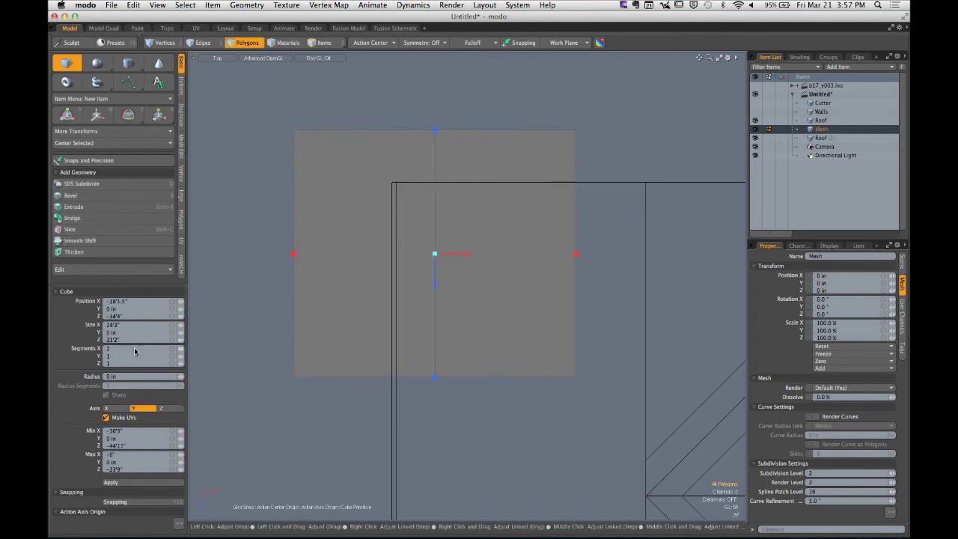
left_click_drag(523, 239, 445, 299, "ctrl+alt")
key("ctrl+space")
left_click(504, 233)
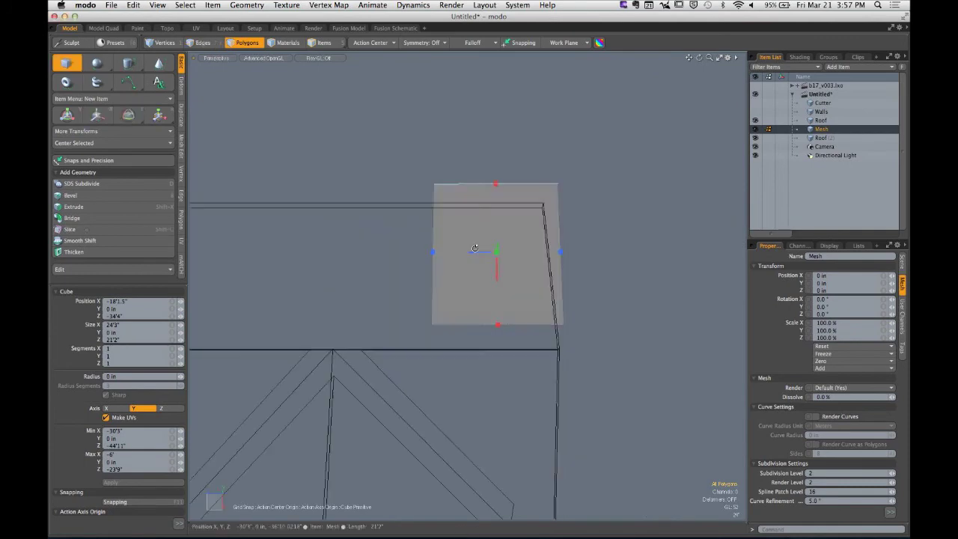
Raise the cube base upward into a tall box passing through the original Roof's corner and finish it
left_click_drag(427, 337, 524, 324, "alt")
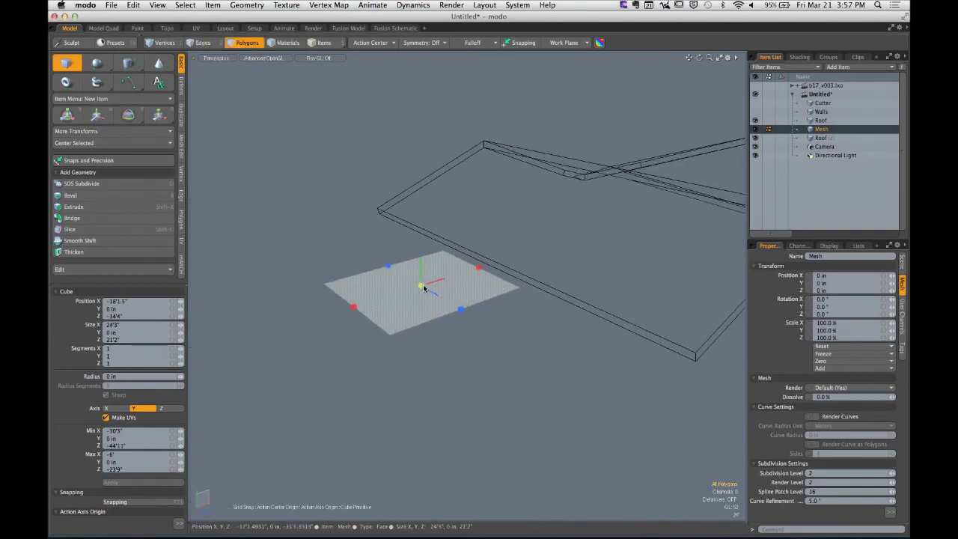
left_click_drag(423, 286, 412, 85)
key("q")
Activate the original Roof and hide the second roof, keeping the tall box visible in the background
left_click_drag(620, 107, 650, 137, "alt")
left_click(820, 138)
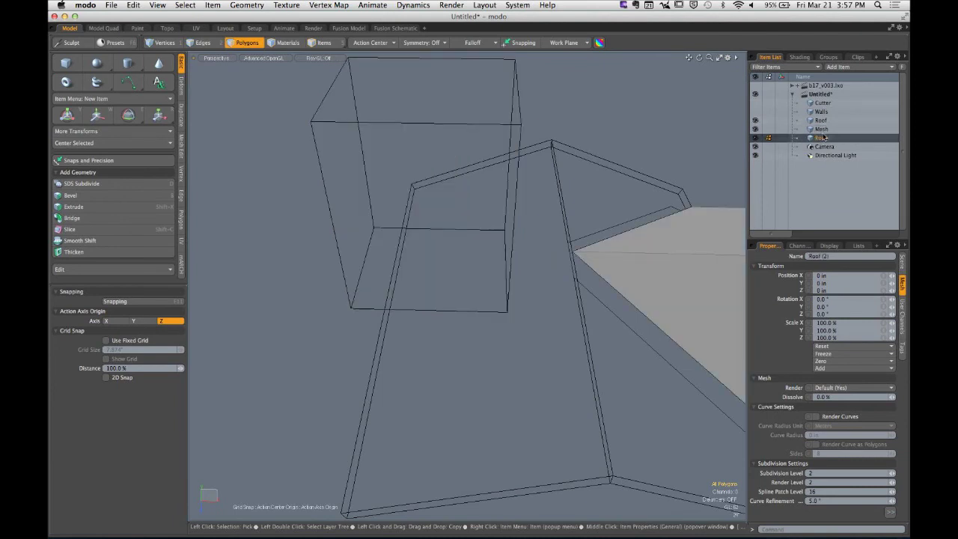
left_click(821, 120)
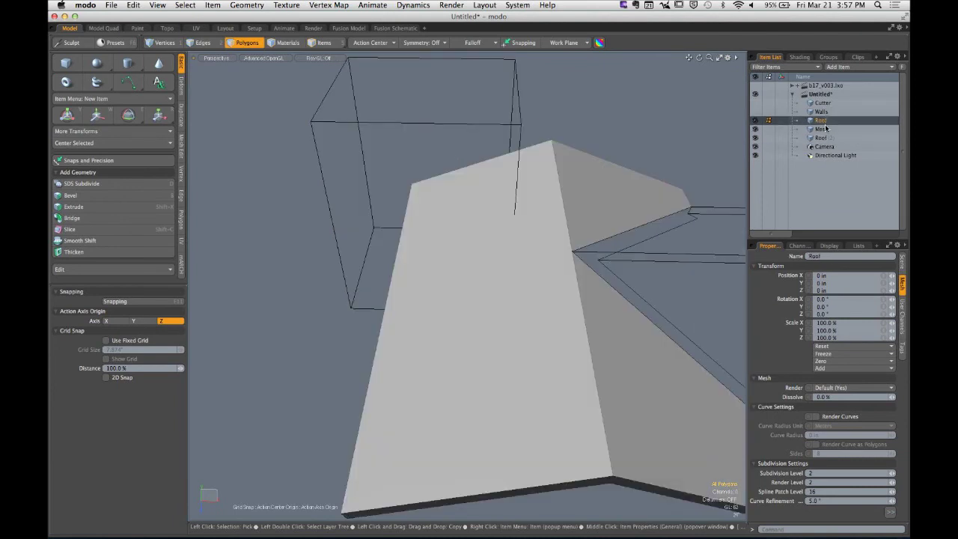
left_click(755, 138)
left_click_drag(464, 172, 557, 185, "alt")
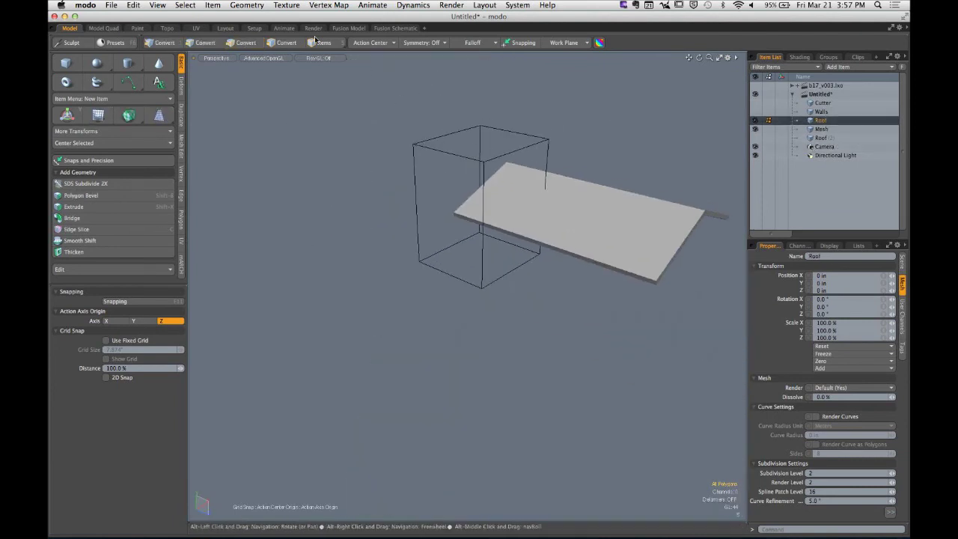
Cut the corner out of the Roof with the background box using Solid Drill in Tunnel mode, then hide the box mesh
left_click(247, 5)
mouse_move(305, 288)
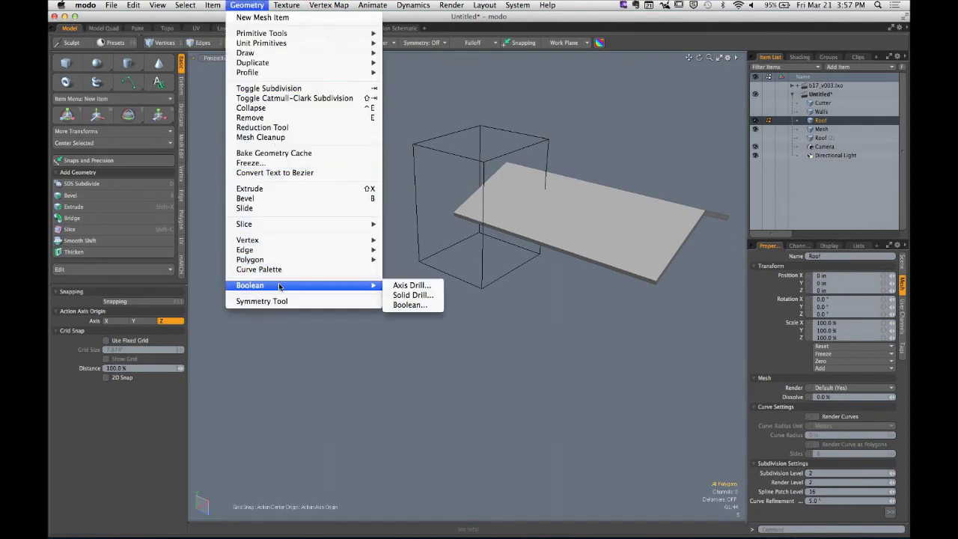
left_click(410, 306)
left_click(493, 140)
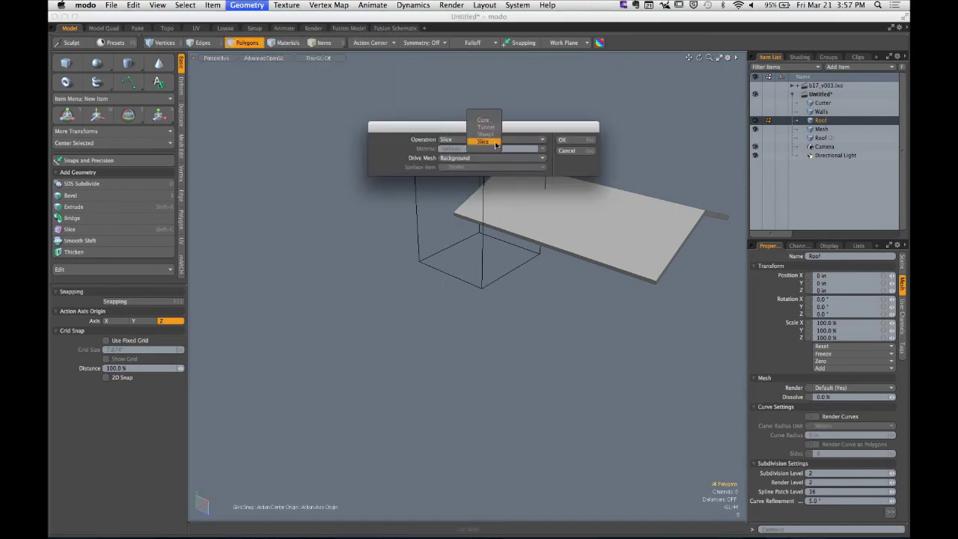
left_click(486, 127)
left_click(567, 140)
scroll(500, 171, "up", 3)
left_click_drag(500, 170, 686, 129, "alt")
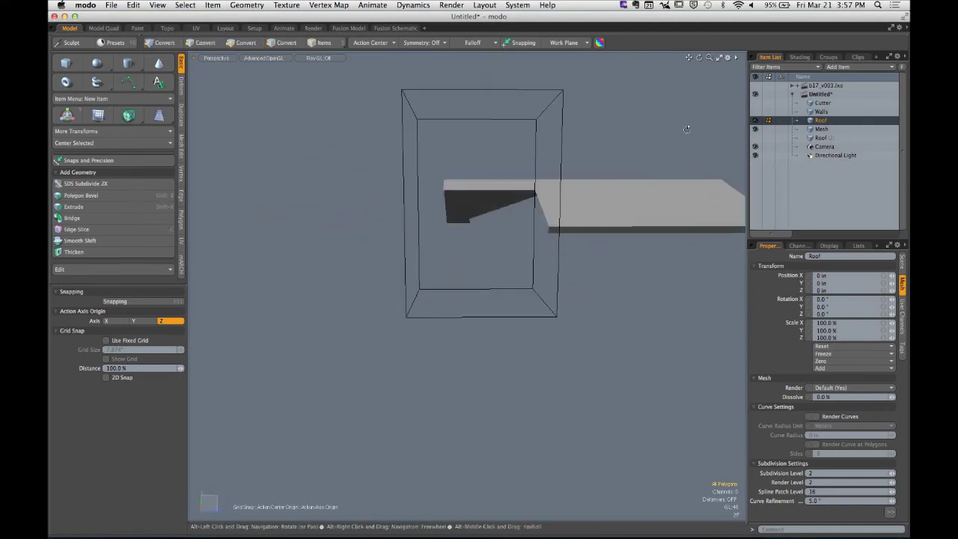
left_click(755, 128)
mouse_move(584, 202)
left_mouse_down("alt")
mouse_move(477, 199)
mouse_move(588, 193)
left_mouse_up("alt")
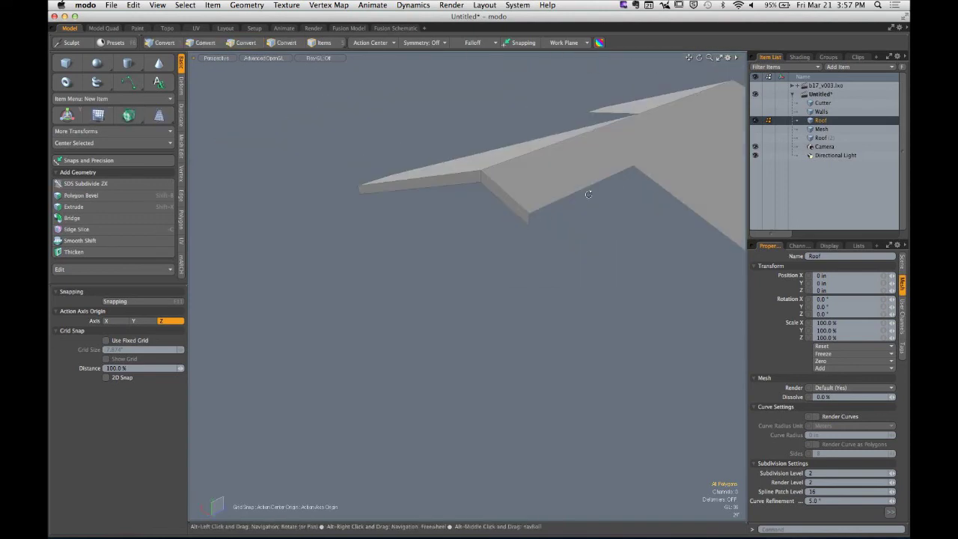
Bridge the upper and lower edges along the first open side of the Roof's cut-out
key("2")
left_click(588, 196)
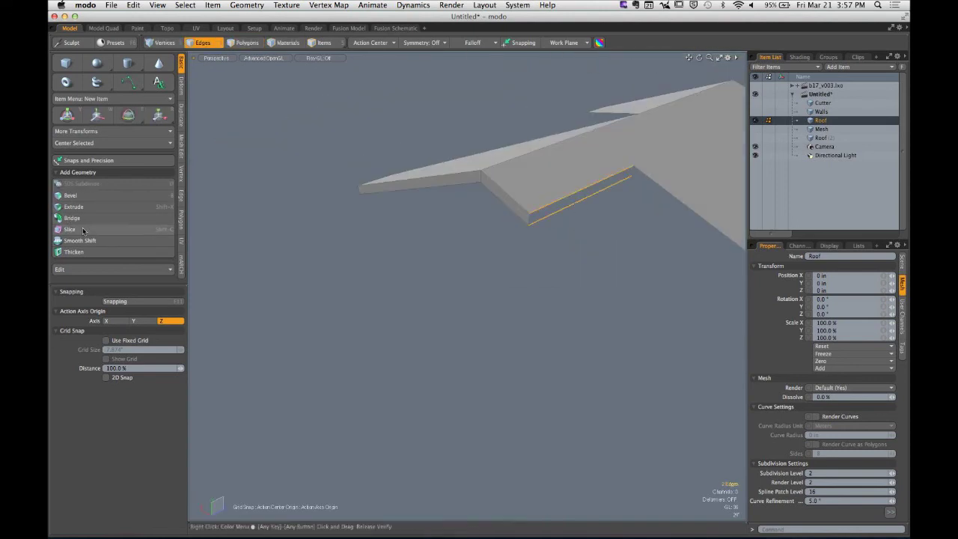
left_click(80, 219)
left_click(588, 246)
key("q")
Bridge the upper and lower edges along the second open side of the cut-out and leave the Bridge tool
left_click(588, 246)
left_click_drag(588, 246, 292, 192, "alt")
left_click(117, 218)
left_click(236, 253)
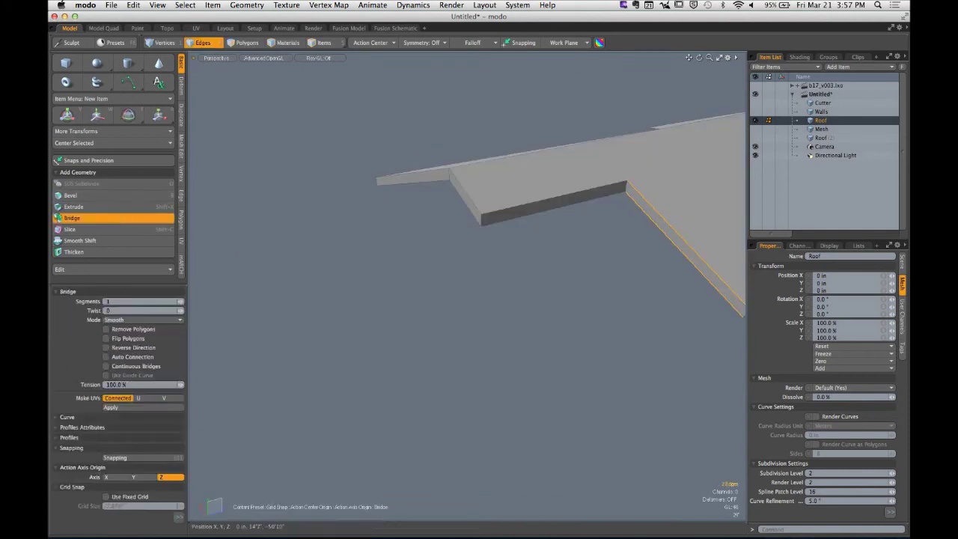
key("space")
left_click_drag(601, 271, 385, 236, "alt")
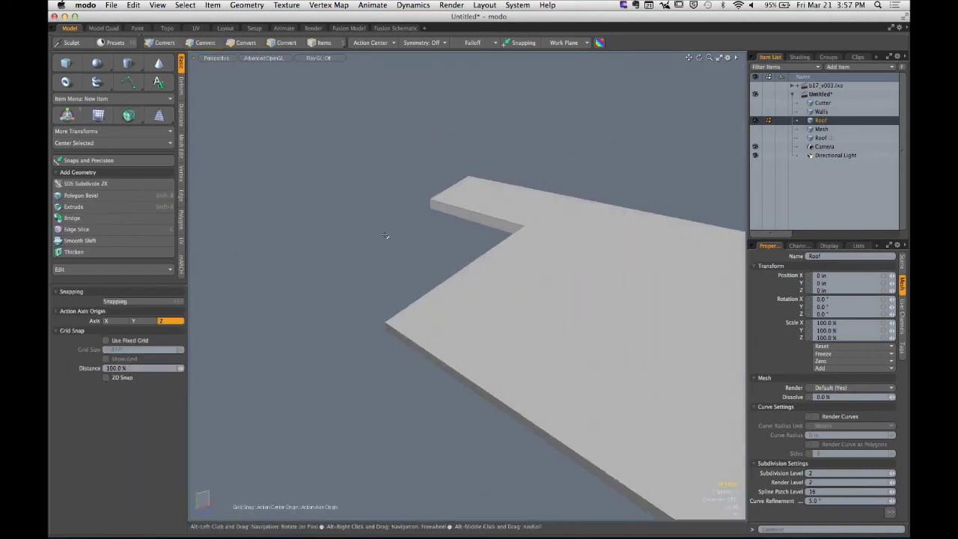
Delete the side polygon that closes the roof cut-out's edge next to the narrow gable strip
key("2")
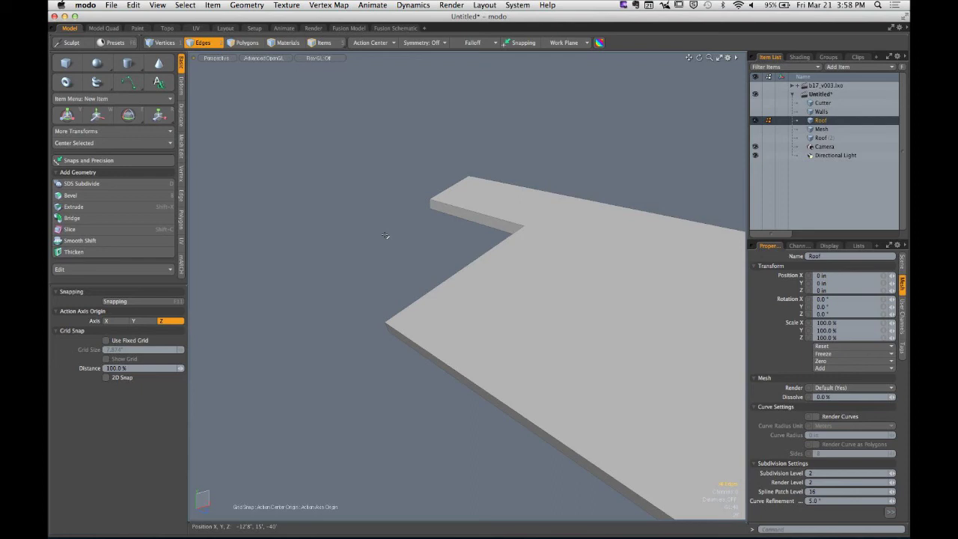
left_click_drag(384, 234, 489, 242, "alt")
key("3")
left_click(484, 239)
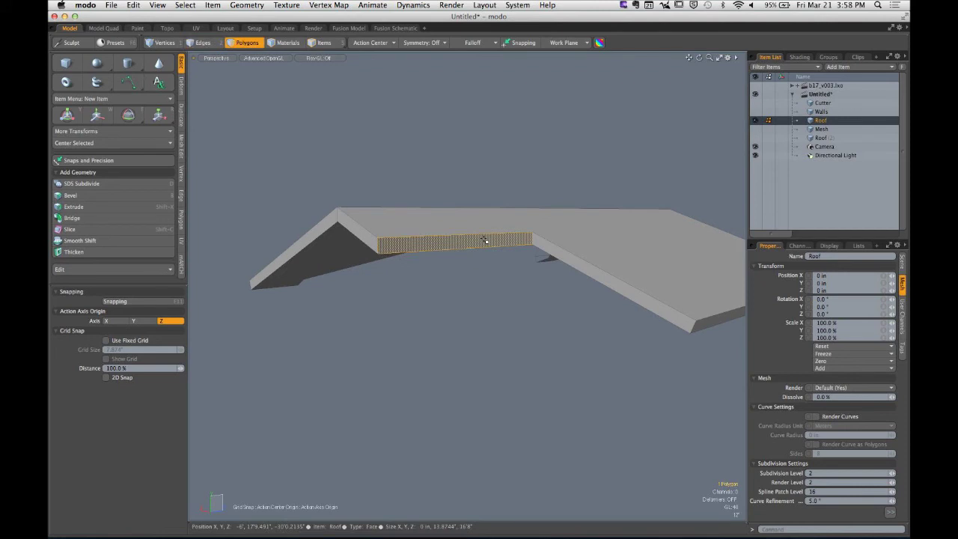
left_click_drag(487, 239, 489, 274, "alt")
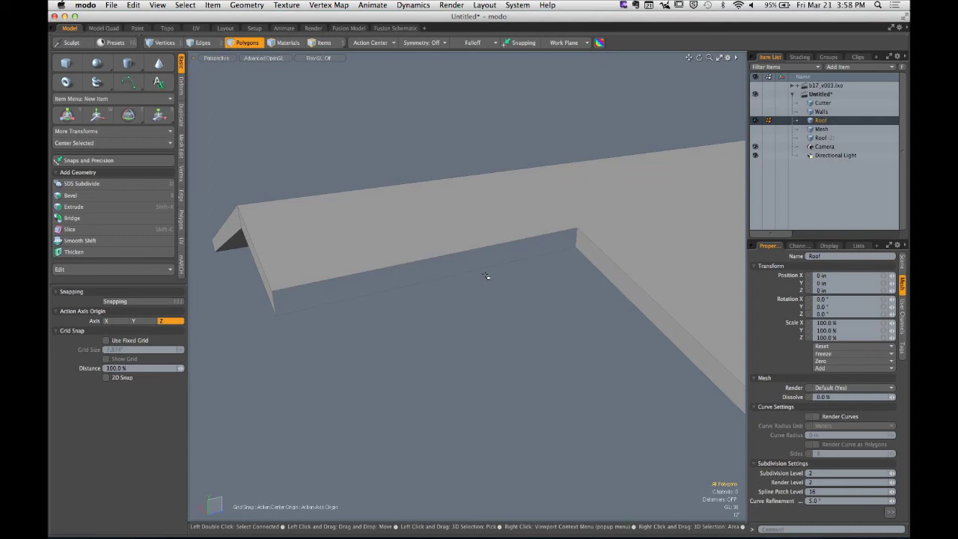
Close the open side of the cut-out again by bridging its upper and lower edges, then clear the selection
key("2")
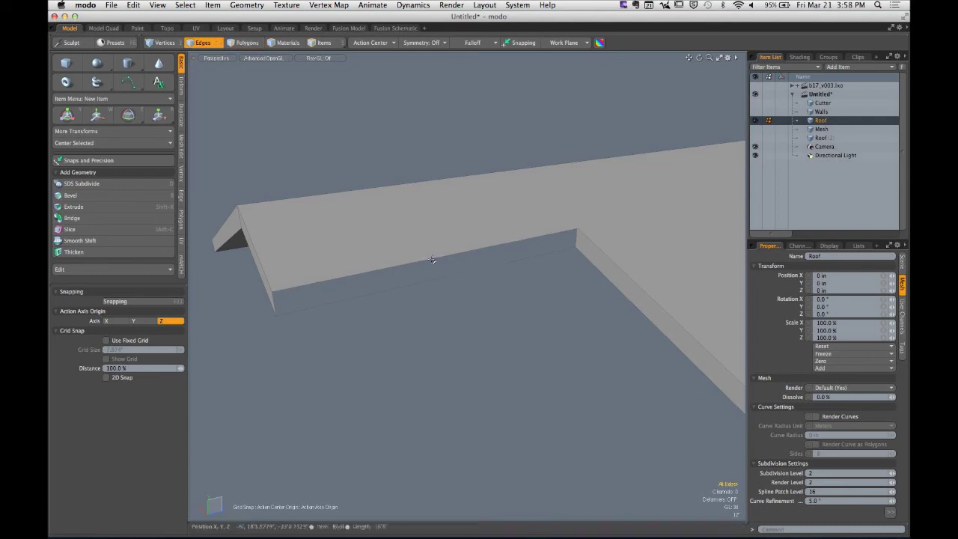
left_click_drag(442, 248, 432, 287)
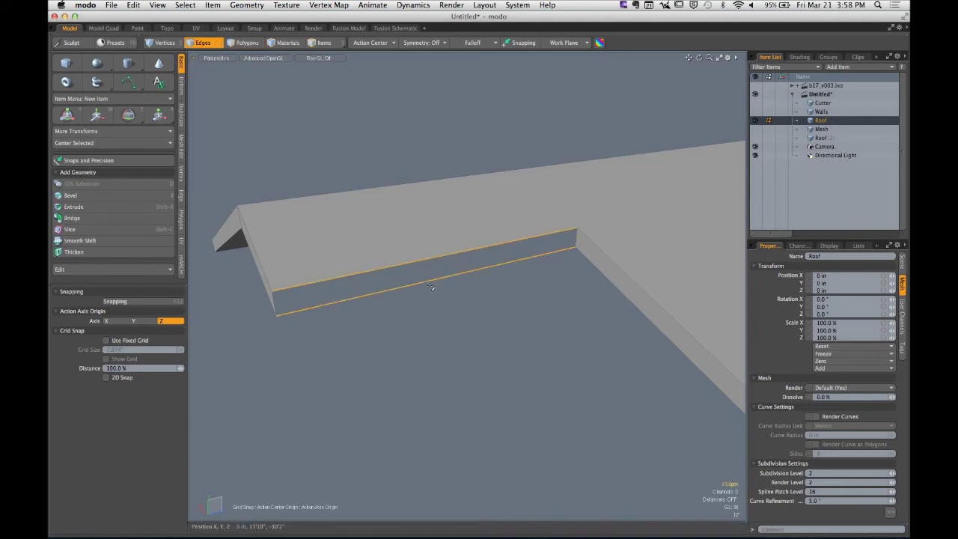
left_click(121, 218)
left_click(321, 380)
key("Escape")
key("Escape")
left_click_drag(549, 373, 452, 365, "ctrl+alt")
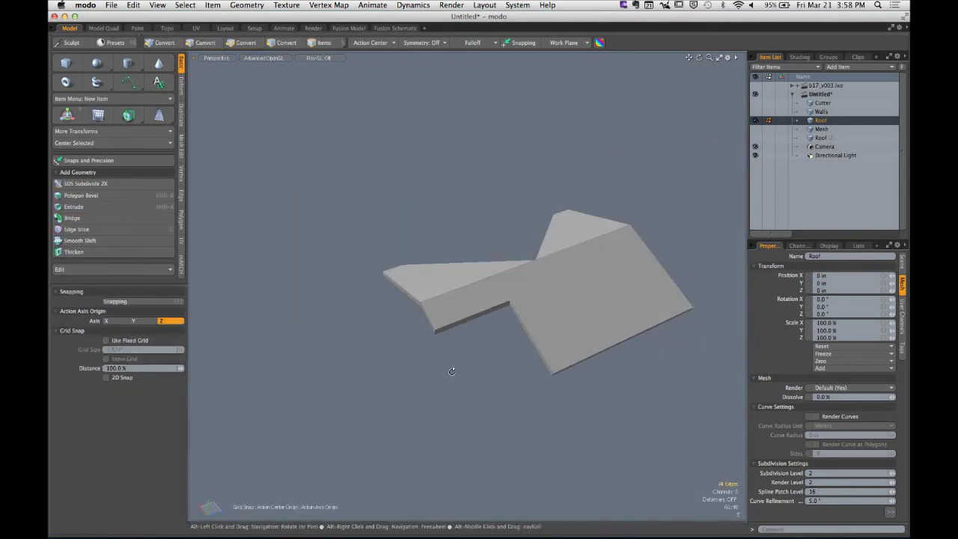
Add a unit teapot in a new mesh and scale it uniformly to about 820%
left_click(255, 6)
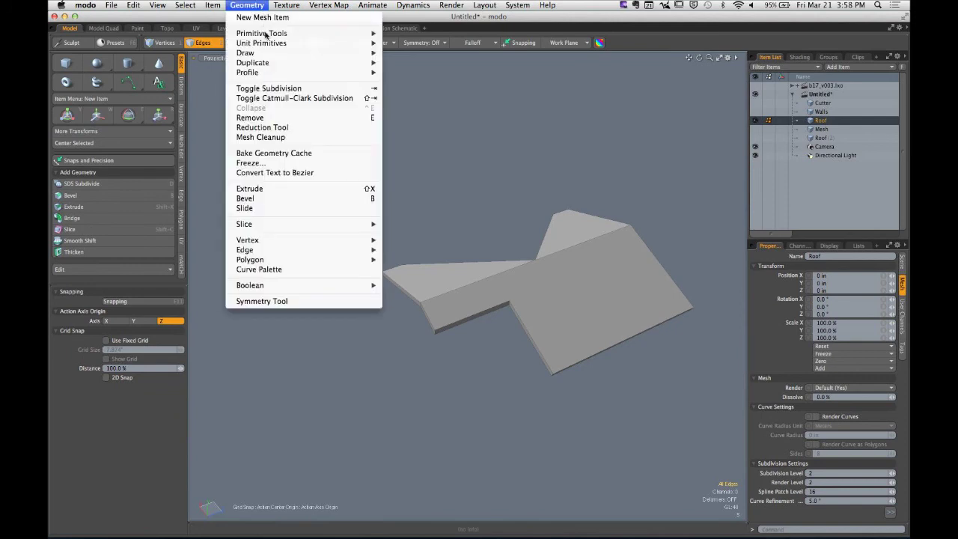
mouse_move(273, 43)
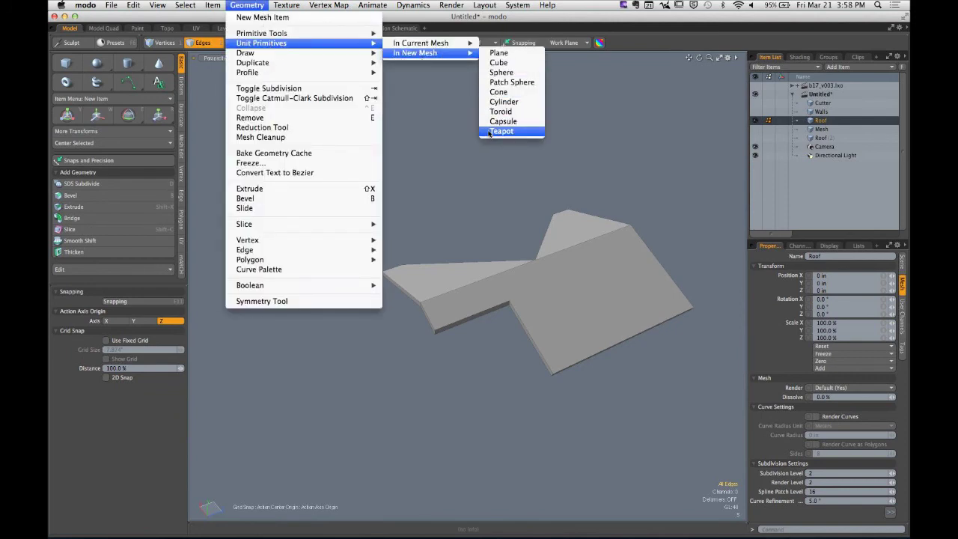
left_click(499, 131)
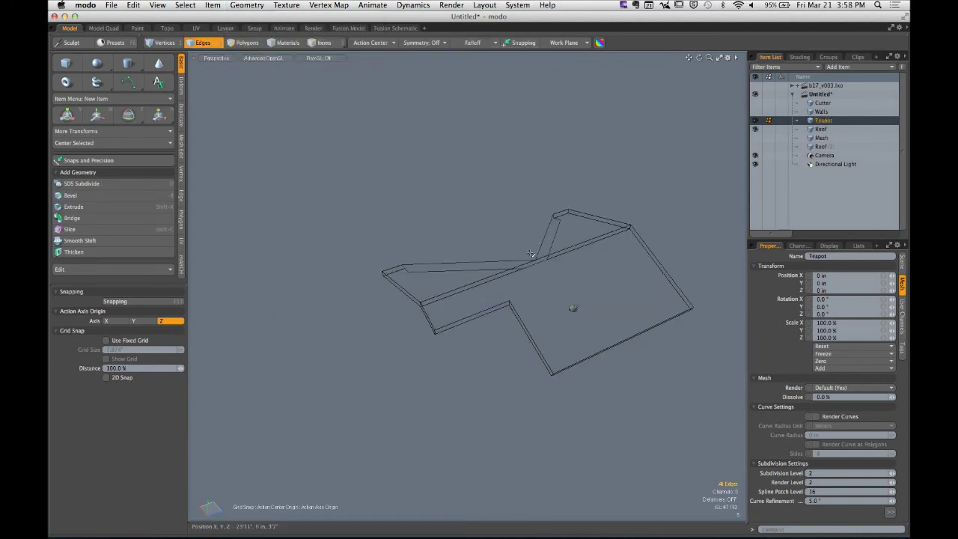
key("y")
left_click_drag(573, 307, 659, 307)
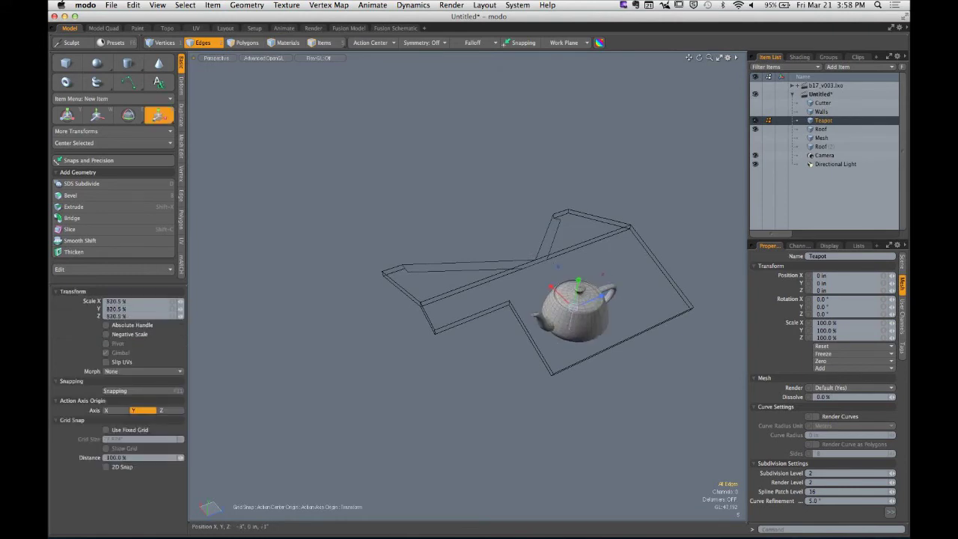
left_click_drag(587, 341, 501, 308, "alt+shift")
In the front view, tilt the teapot and move it up onto one slope of the roof
key("e")
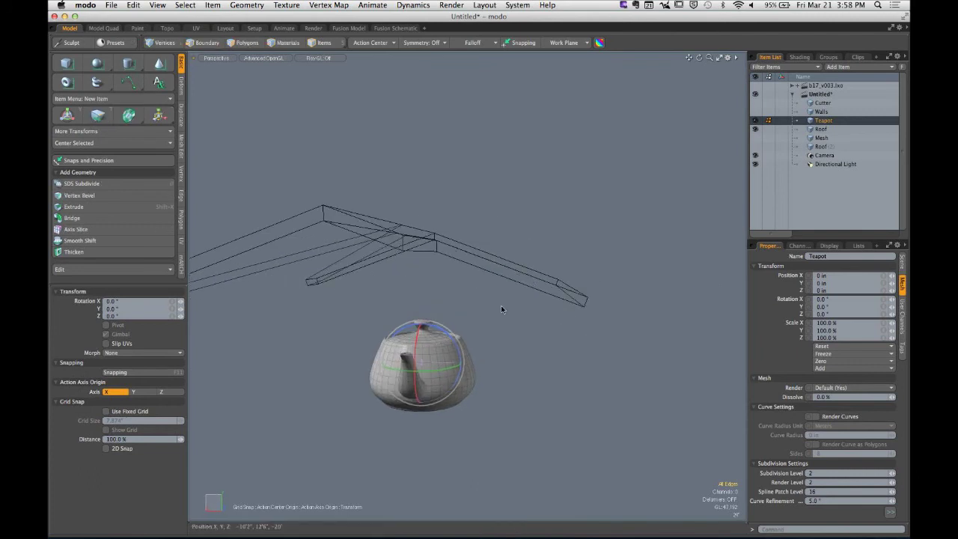
key("KP_2")
left_click_drag(548, 349, 678, 217, "alt+shift")
key("w")
left_click_drag(670, 261, 554, 261, "alt+shift")
Switch off the Origin action center and rotate the teapot about 120° around Z
key("e")
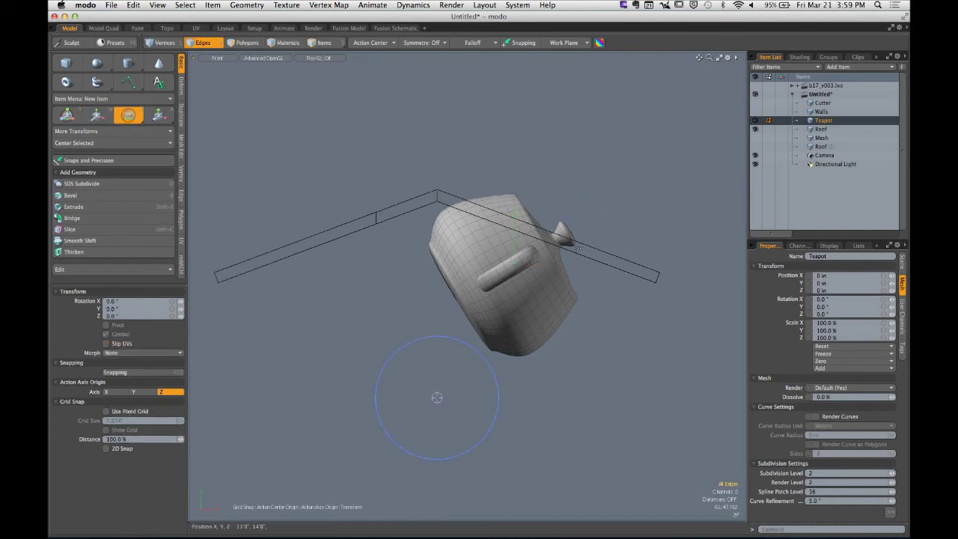
left_click(370, 43)
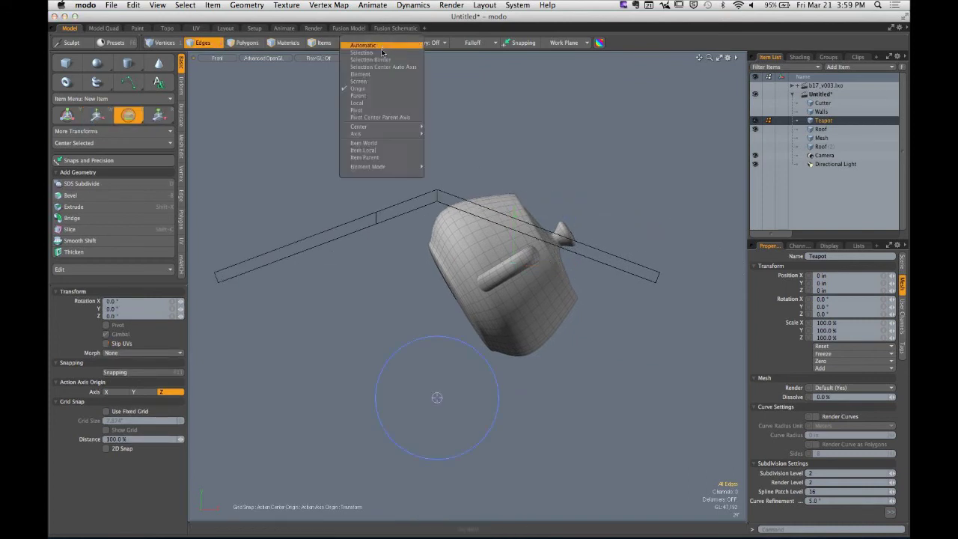
left_click(380, 89)
left_click_drag(556, 255, 379, 194)
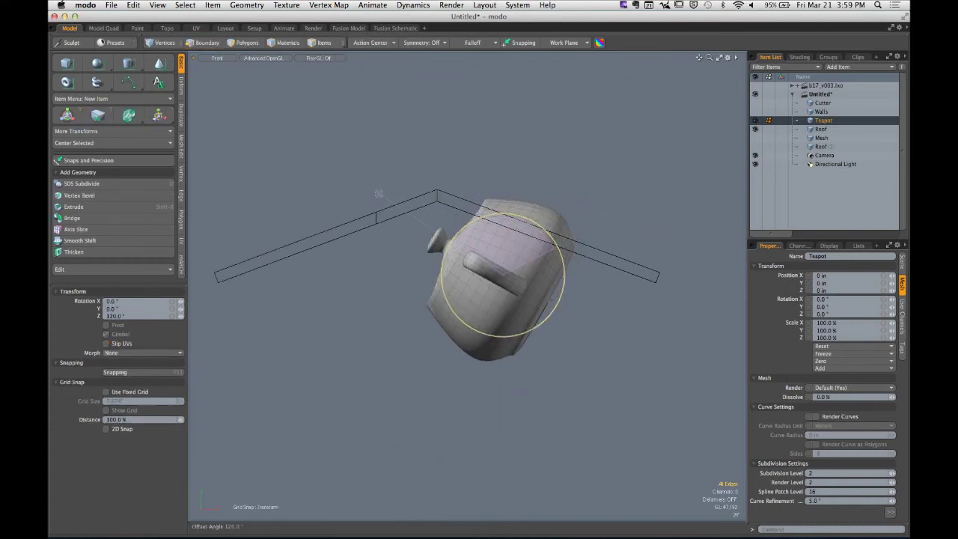
key("2")
Move the teapot so the roof slope passes through its middle, and check its placement in perspective
key("w")
left_click_drag(549, 237, 564, 211)
scroll(565, 232, "up", 5)
key("e")
key("w")
key("ctrl+space")
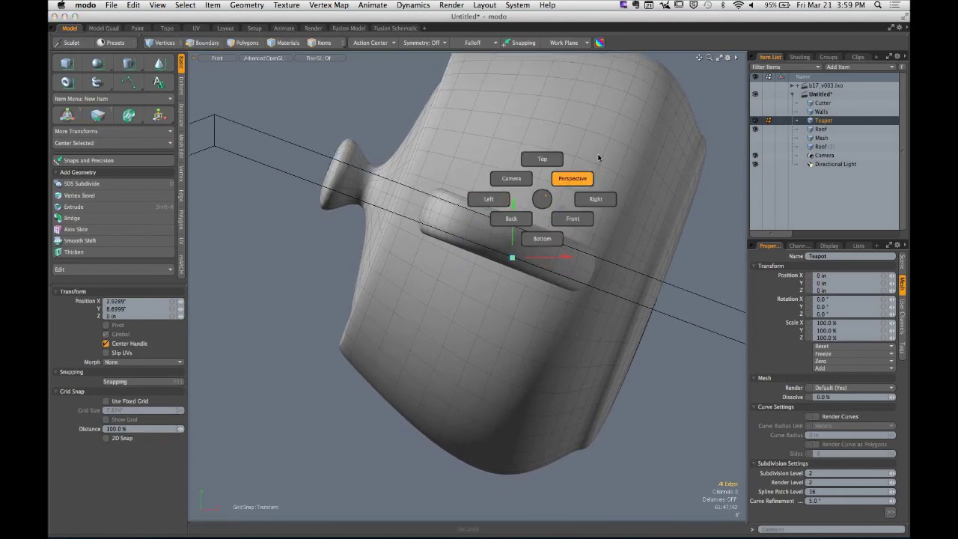
left_click(598, 157)
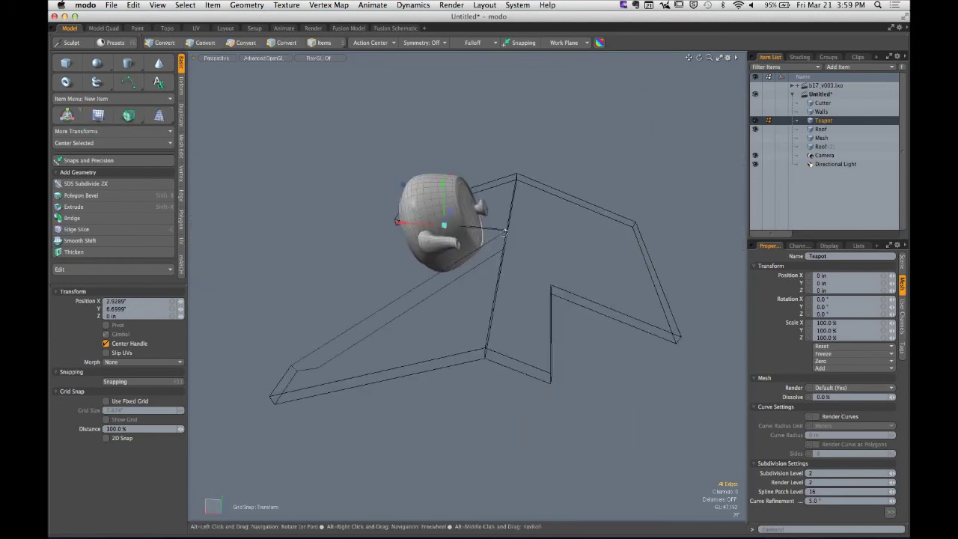
left_click_drag(505, 233, 423, 217, "alt")
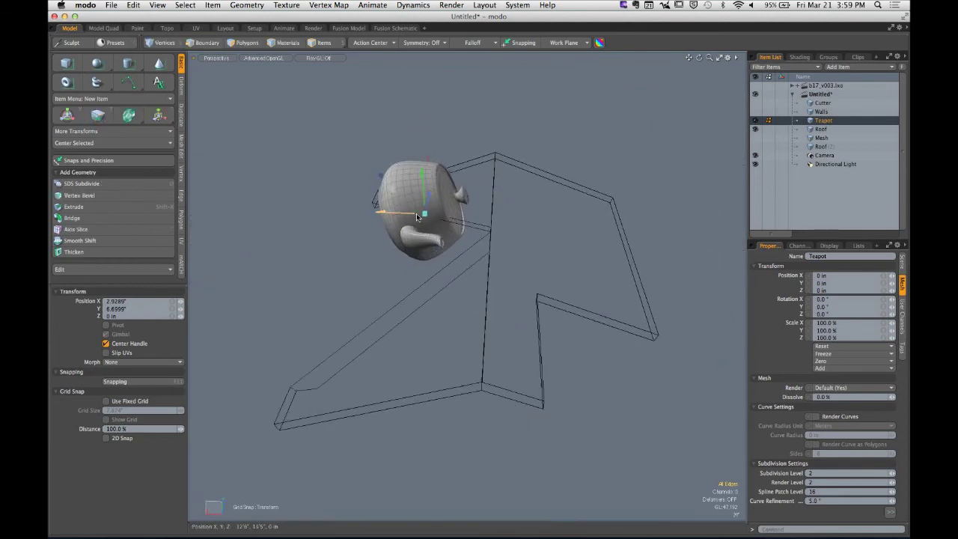
In the front view, move the teapot across to the opposite roof slope and rotate it about -135° around Z
key("ctrl+space")
left_click(516, 274)
key("2")
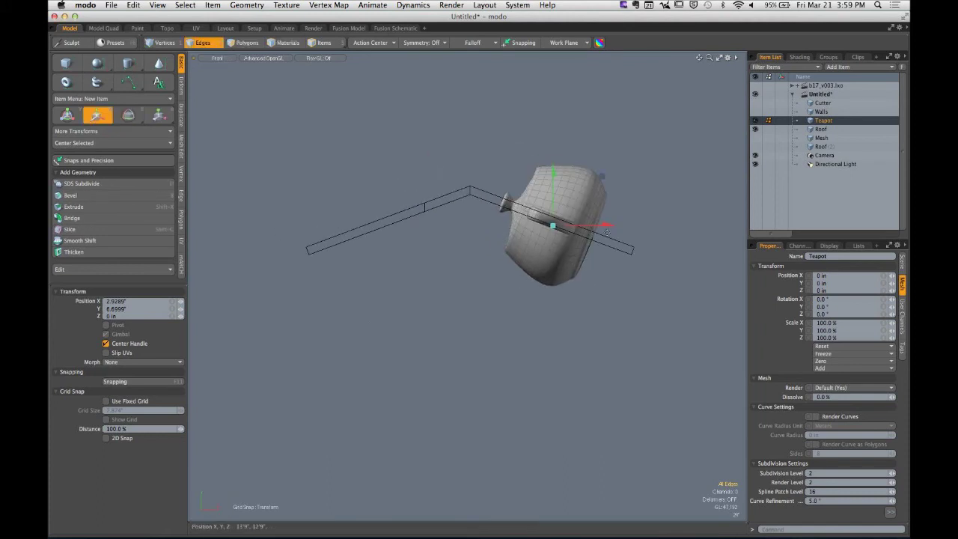
left_click_drag(606, 224, 327, 297)
key("e")
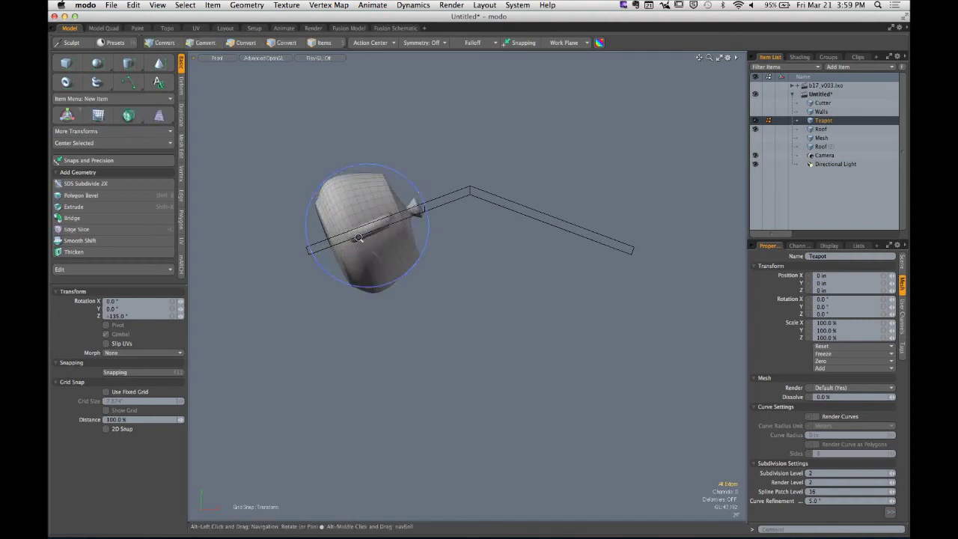
left_click_drag(358, 238, 404, 237, "ctrl+alt")
left_click_drag(396, 273, 470, 227)
key("ctrl+space")
scroll(481, 198, "down", 8)
key("q")
Inspect the teapot from the back and in perspective, then shift it along the slope away from the roof's end edge
left_click_drag(469, 228, 571, 284, "ctrl+alt")
key("ctrl+space")
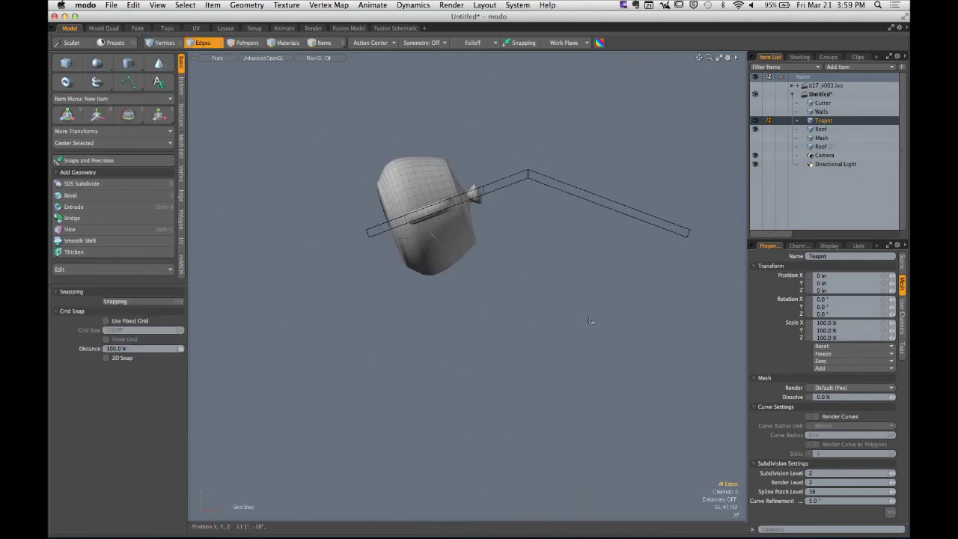
key("2")
left_click_drag(420, 239, 321, 332, "alt")
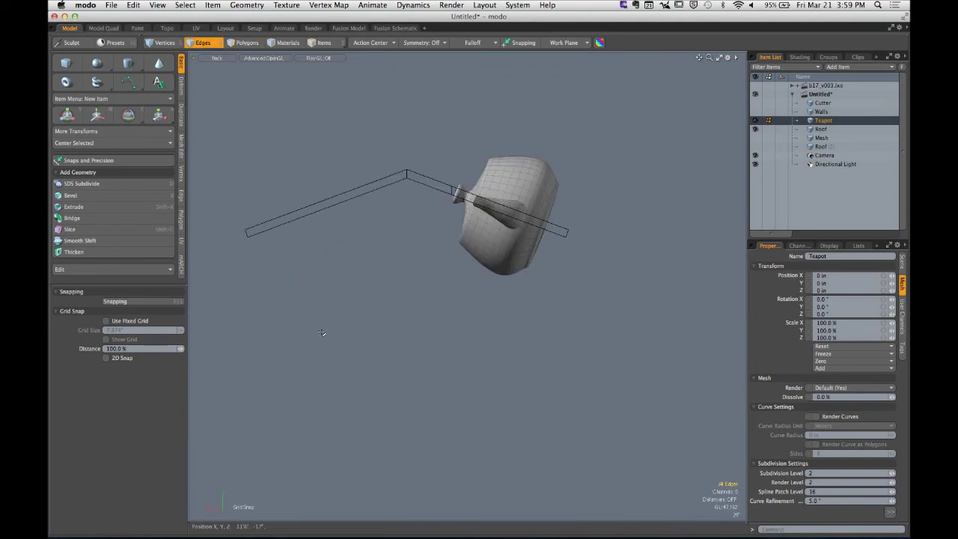
mouse_move(480, 213)
left_mouse_down("alt")
mouse_move(537, 188)
mouse_move(606, 128)
mouse_move(549, 145)
mouse_move(469, 216)
left_mouse_up("alt")
left_click(822, 130)
left_click(823, 121)
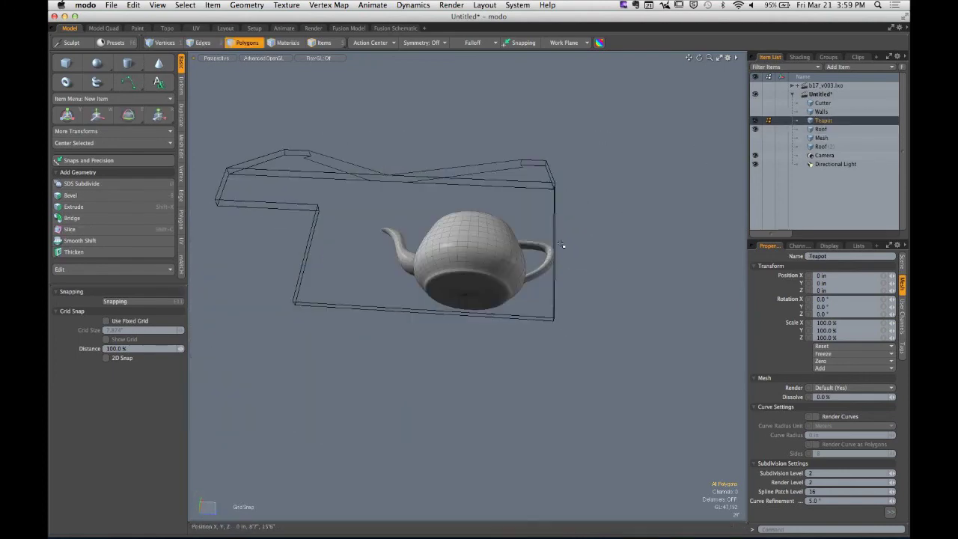
key("w")
left_click_drag(497, 269, 474, 268)
key("space")
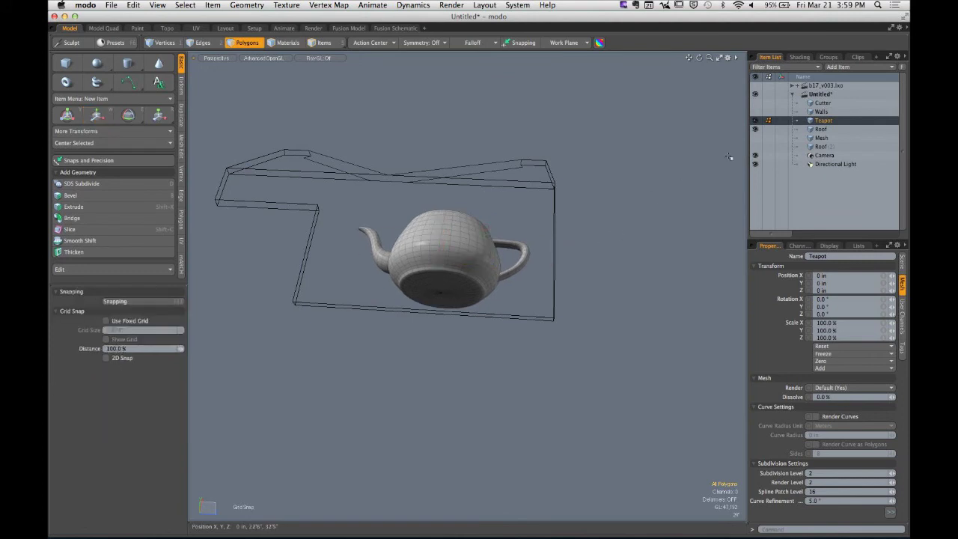
Try a Solid Drill on the roof with the Slice operation and the background teapot as drive mesh, then toggle the teapot's visibility to check
left_click(833, 130)
left_click_drag(285, 263, 380, 184, "alt")
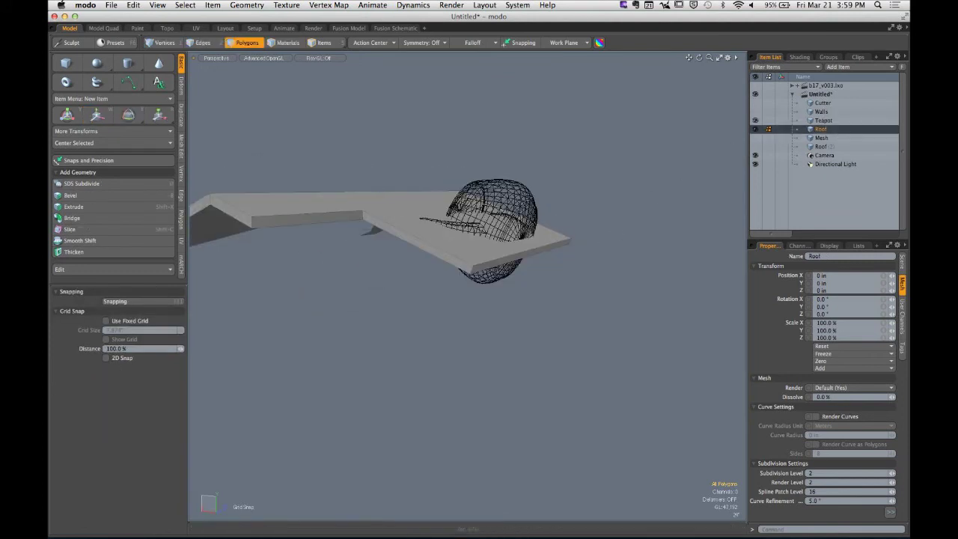
left_click(247, 5)
mouse_move(305, 287)
left_click(419, 296)
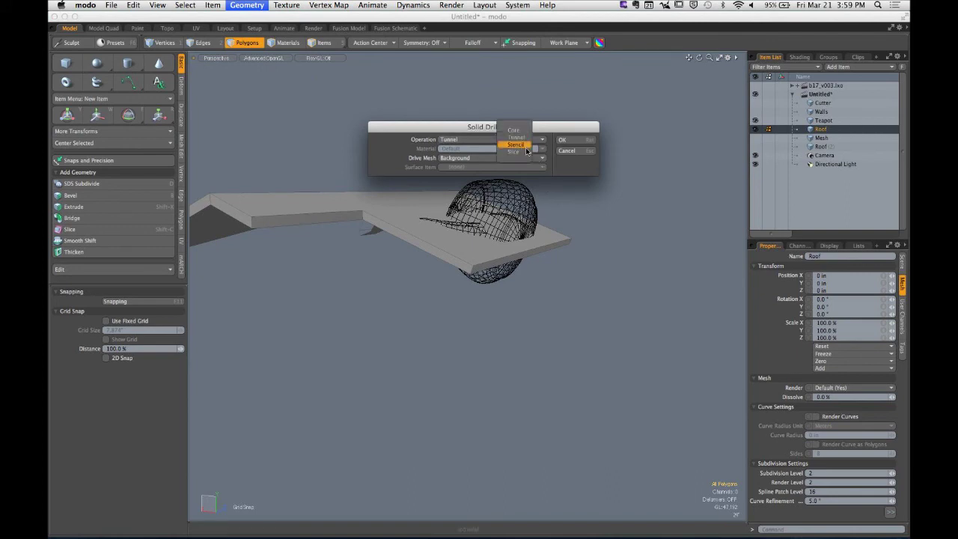
left_click(585, 143)
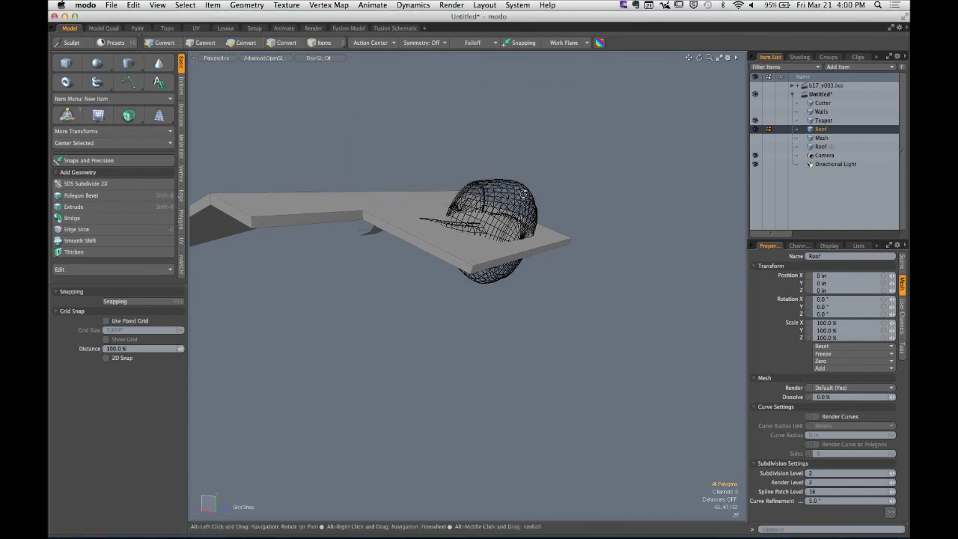
left_click_drag(519, 193, 674, 217, "alt")
key("3")
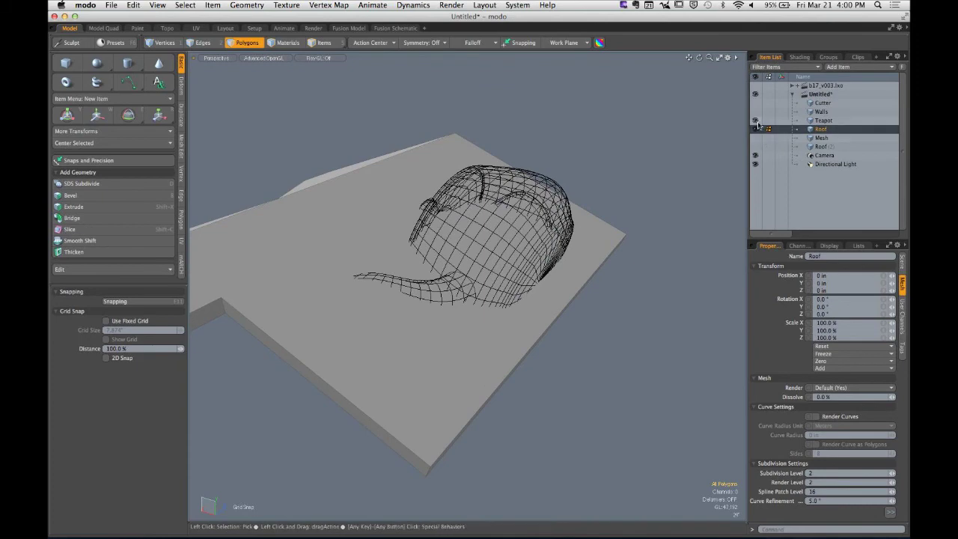
left_click(755, 121)
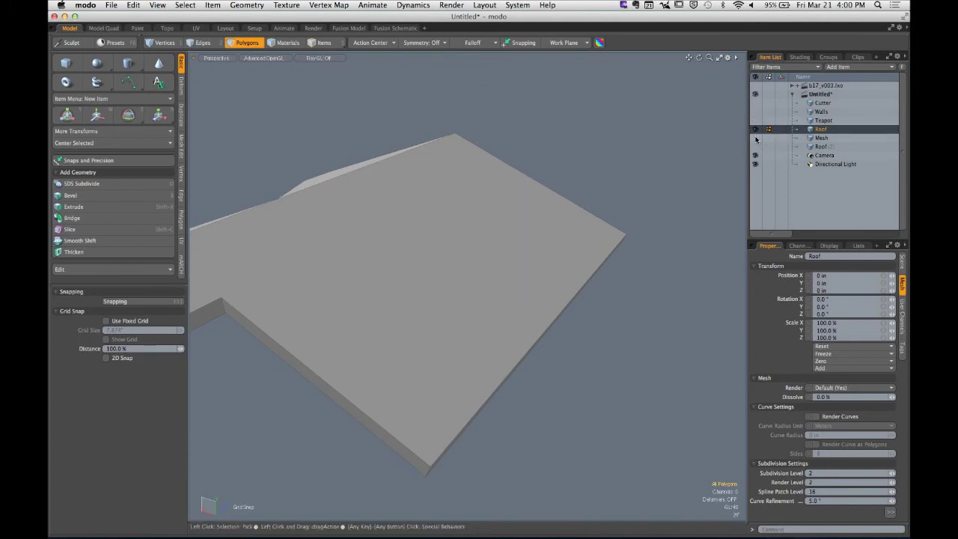
left_click(755, 121)
Try Solid Drill on the roof with the Tunnel operation and the background teapot, hiding and reshowing the teapot to check
left_click_drag(633, 253, 628, 284, "alt")
left_click(246, 5)
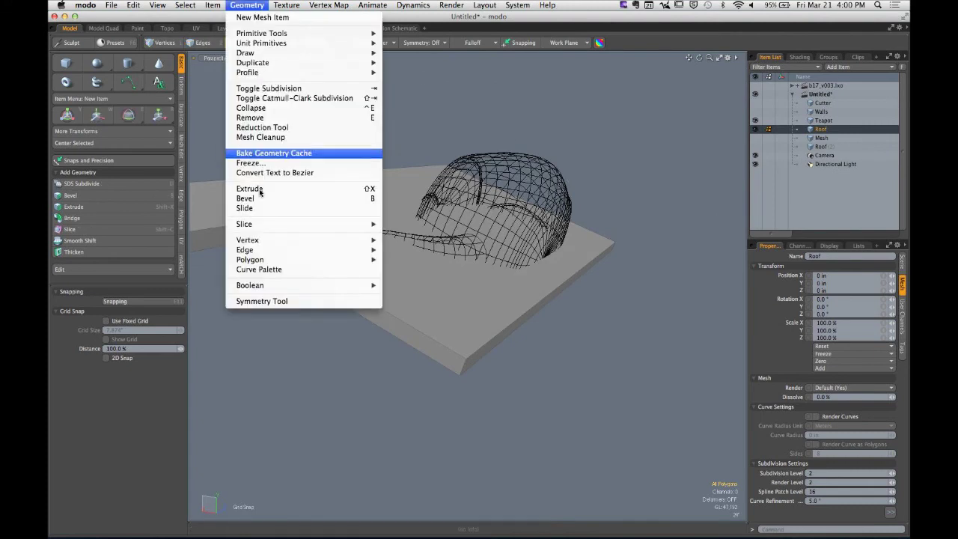
mouse_move(270, 285)
left_click(405, 295)
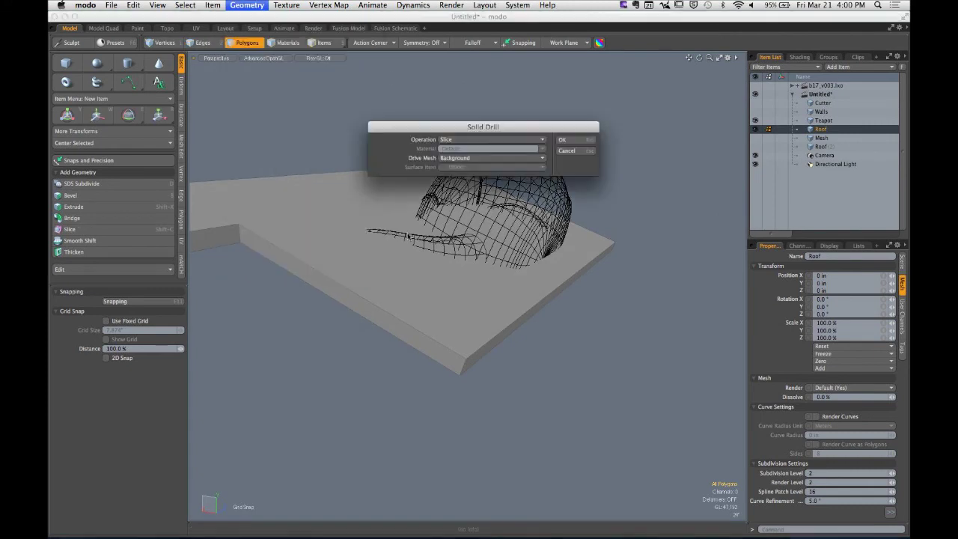
left_click(464, 140)
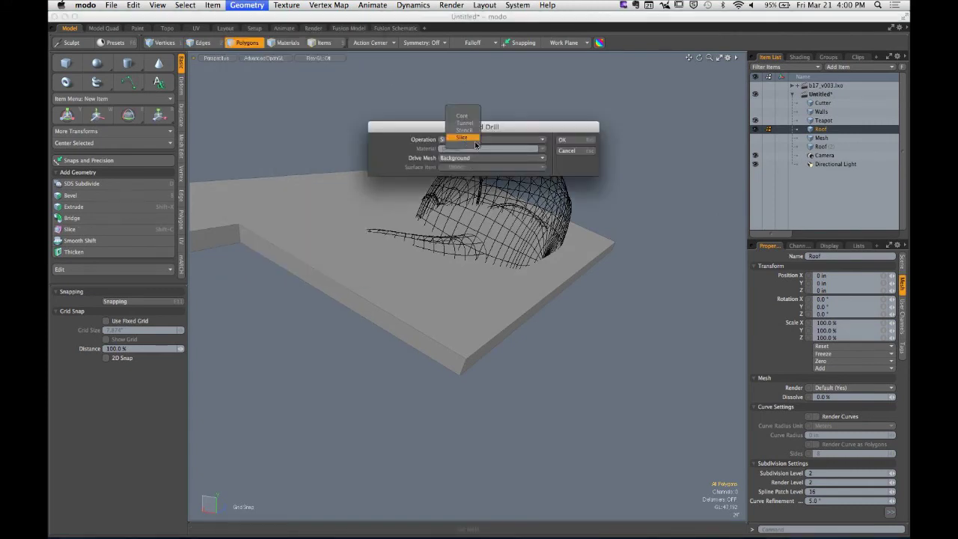
left_click(568, 139)
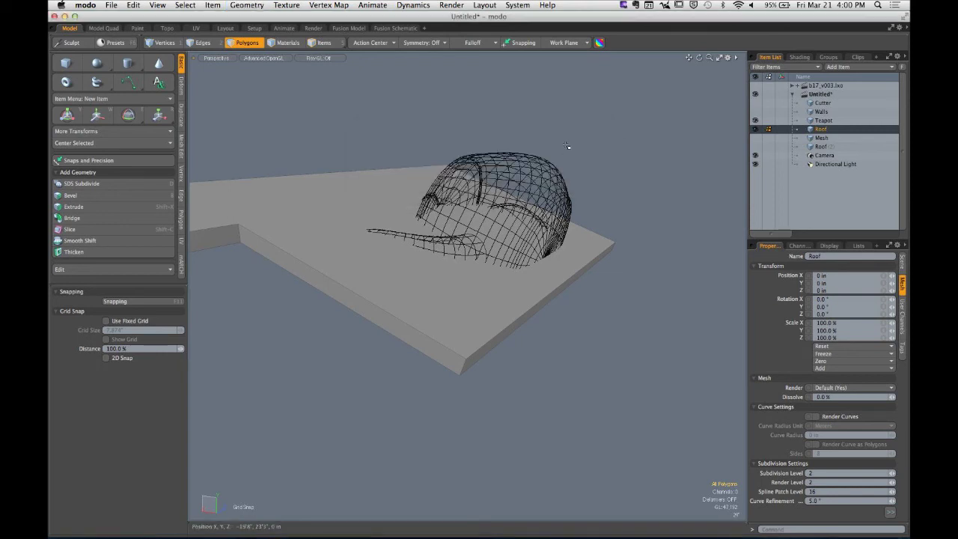
left_click(755, 121)
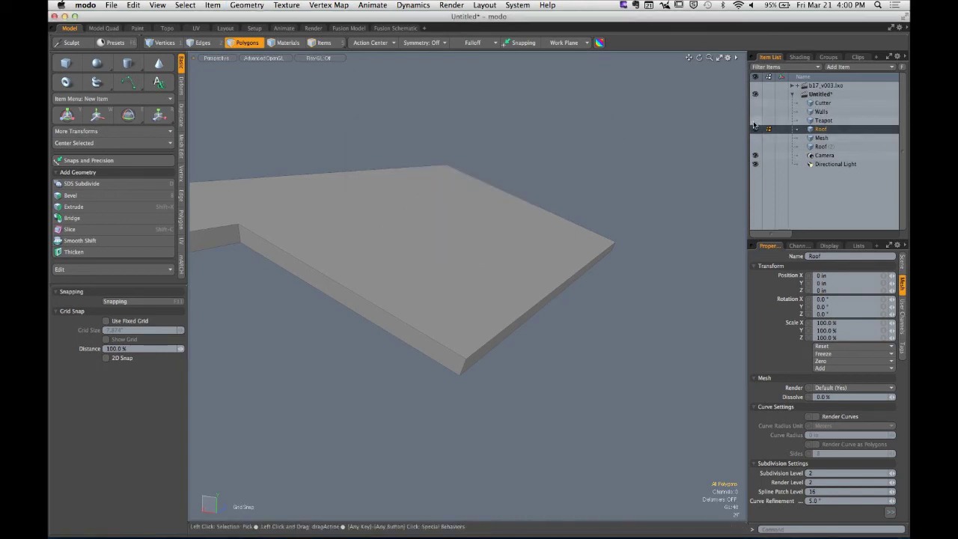
left_click(755, 121)
Turn off subdivision on the teapot so it is plain polygons, inspect it up close, and make the roof the active mesh
left_click(823, 120)
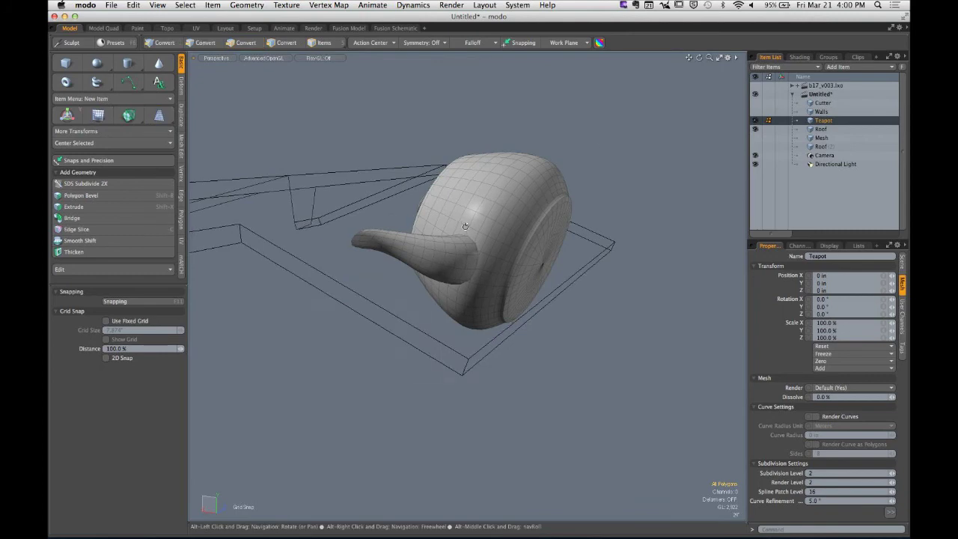
left_click_drag(624, 154, 651, 153, "alt")
left_click_drag(651, 153, 730, 149, "ctrl+alt")
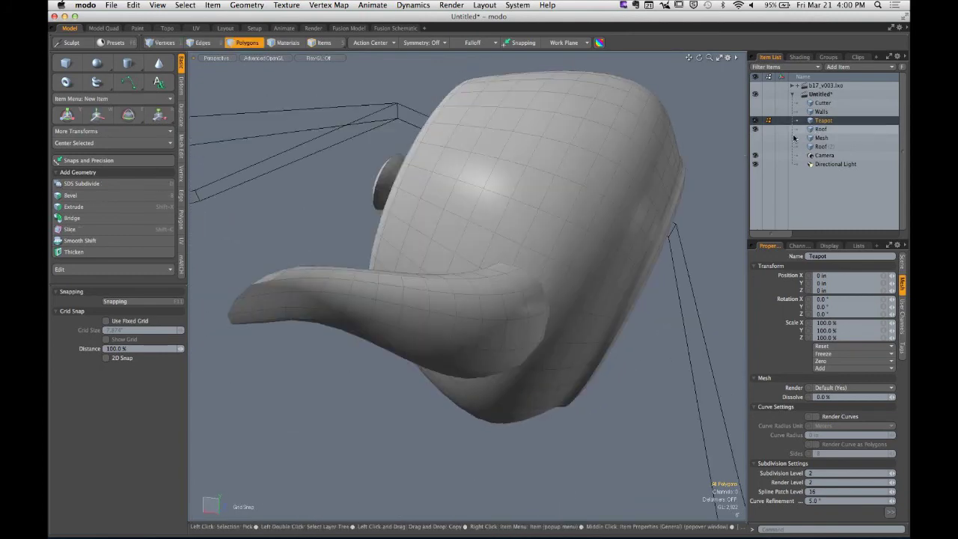
key("F2")
left_click(821, 129)
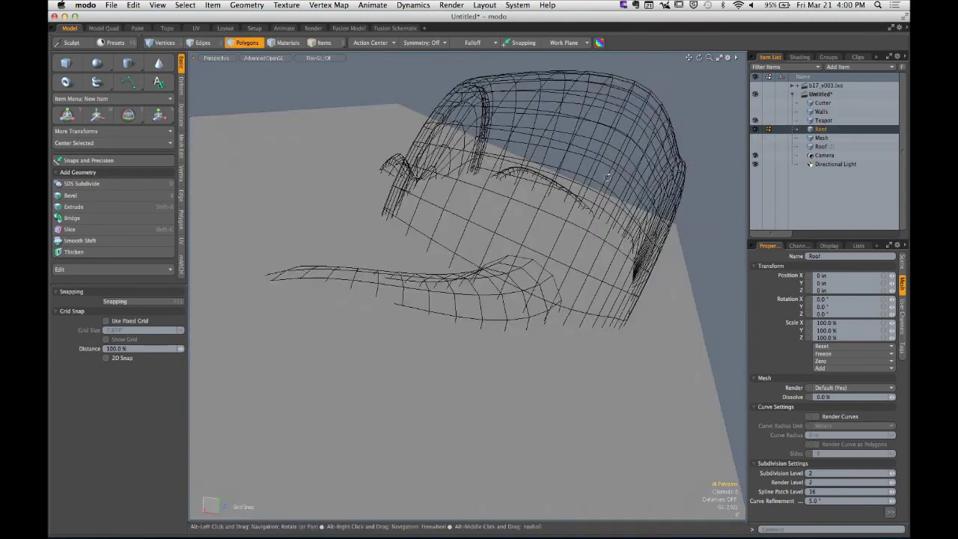
Try the Solid Drill Slice again on the roof with the unsubdivided teapot, toggling the teapot's visibility to check
left_click_drag(658, 168, 308, 25, "alt")
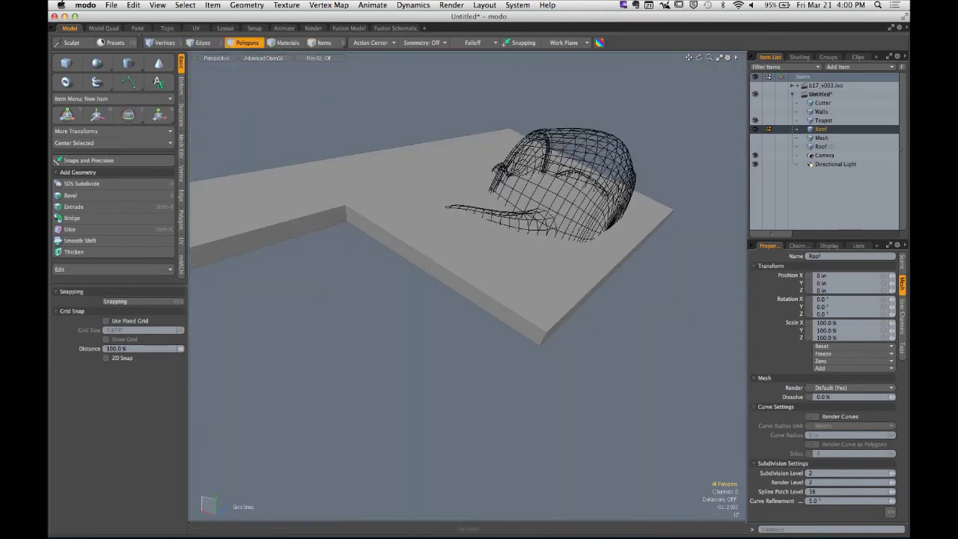
left_click(247, 5)
mouse_move(352, 290)
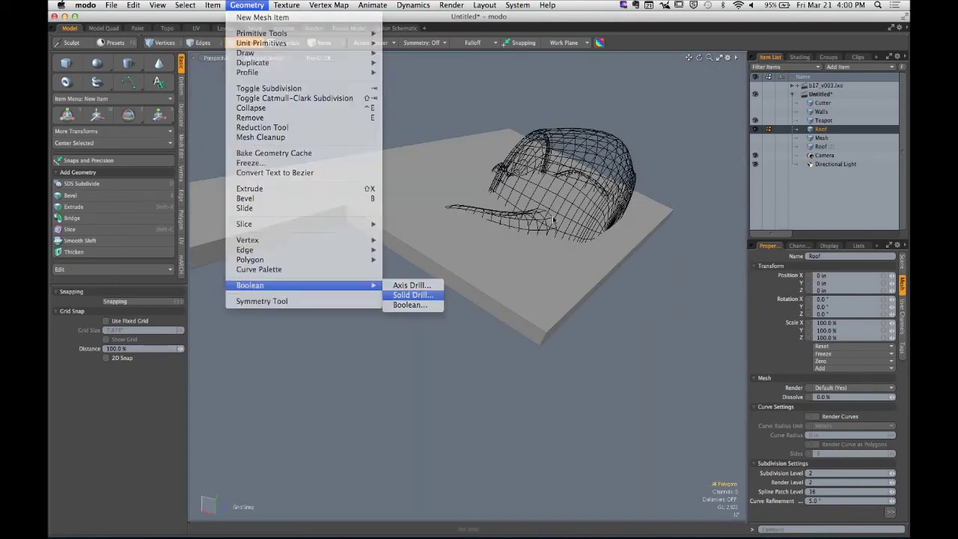
left_click(413, 295)
left_click(508, 139)
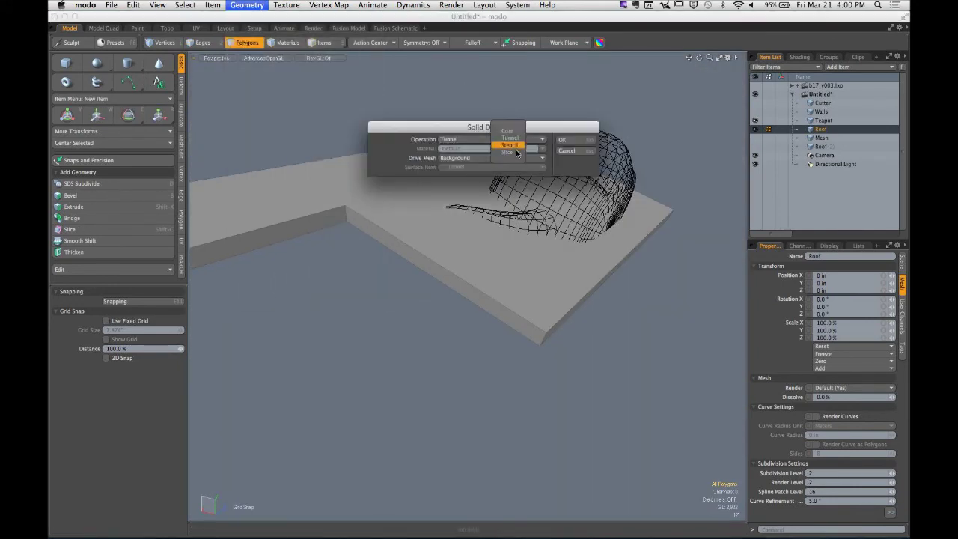
left_click(581, 144)
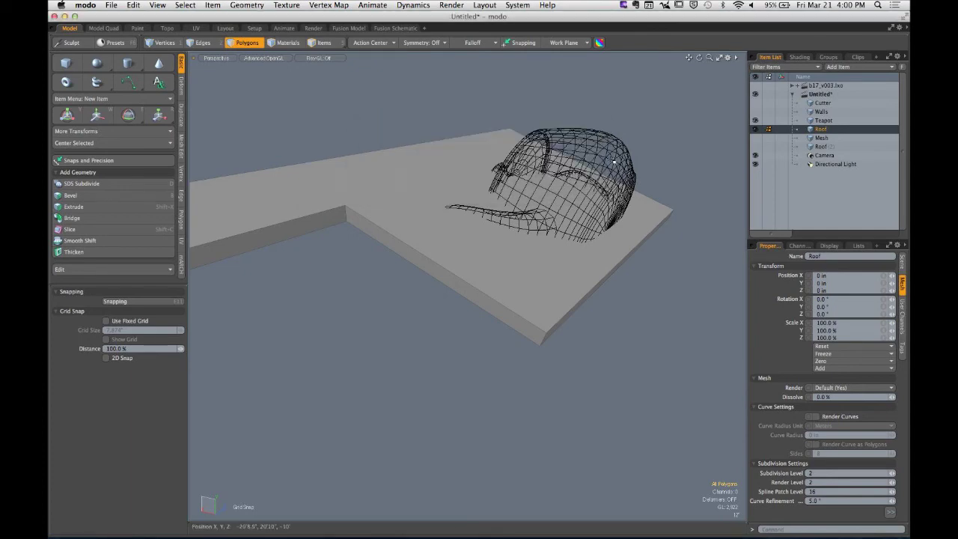
left_click_drag(614, 159, 577, 170, "alt")
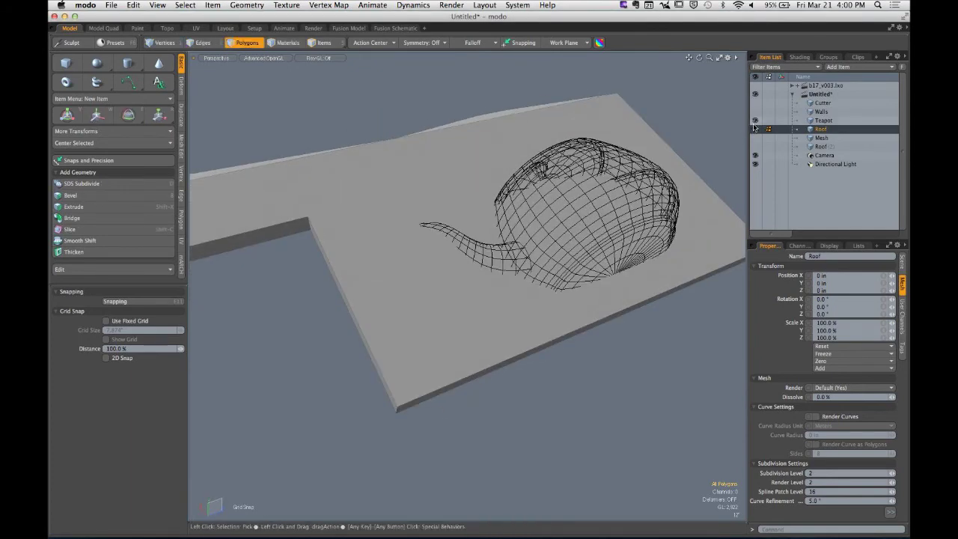
left_click(755, 120)
left_click(756, 121)
Try a Boolean on the roof with the background teapot and dismiss the resulting alert
left_click_drag(693, 154, 737, 124, "alt")
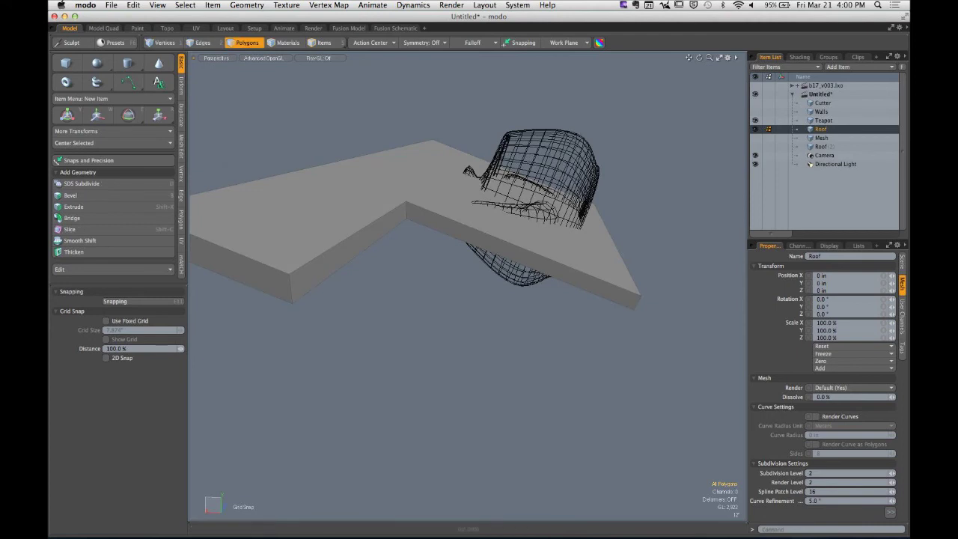
left_click(246, 5)
mouse_move(292, 288)
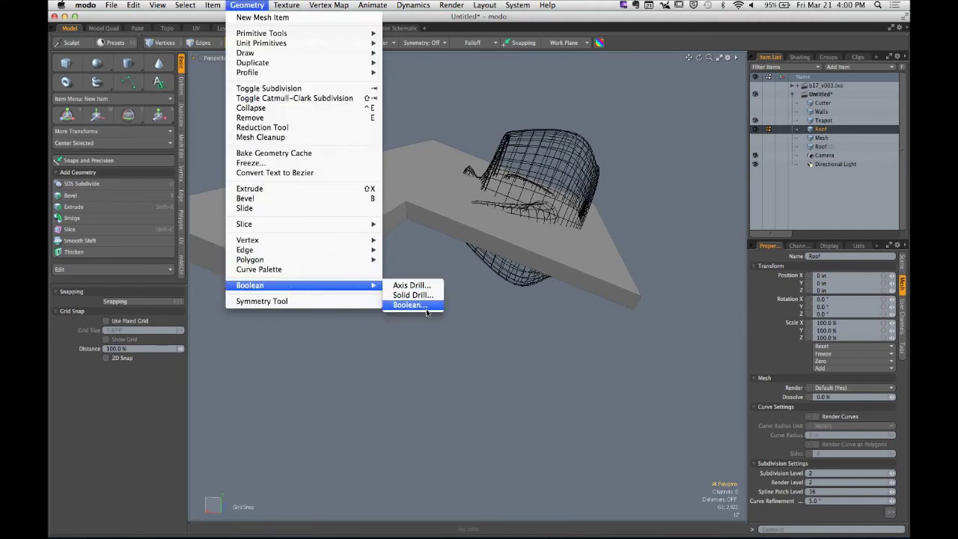
left_click(411, 305)
left_click(595, 147)
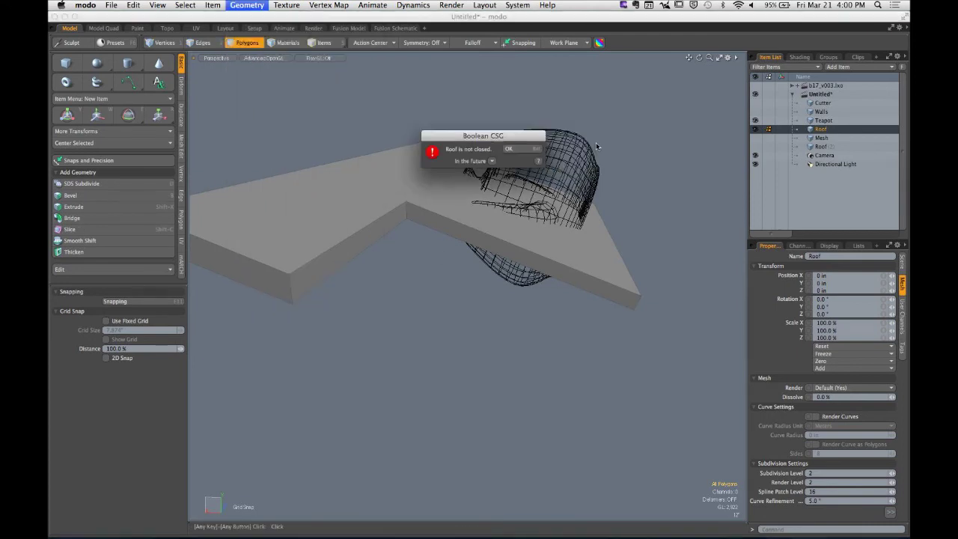
left_click(534, 149)
Select the polygons of the roof slope opposite the teapot, including their underside and edge faces, and delete them
left_click_drag(524, 157, 446, 261, "alt")
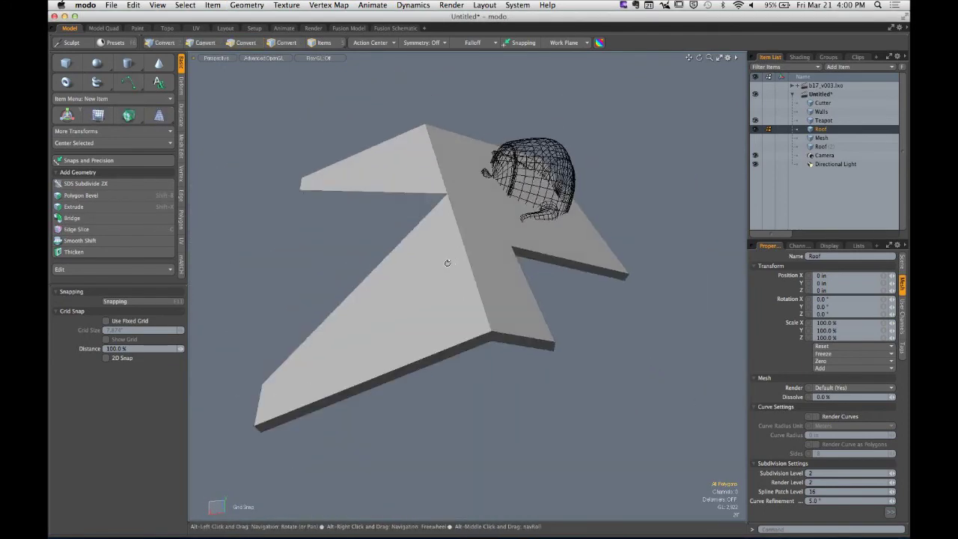
key("1")
left_click_drag(400, 159, 295, 269, "alt")
left_click_drag(689, 267, 576, 202, "alt")
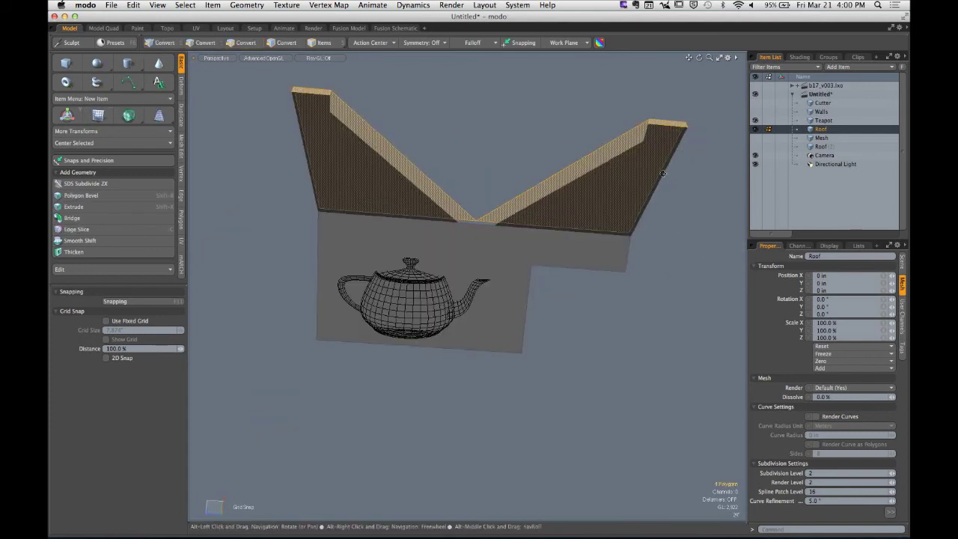
left_click(576, 202, "shift")
left_click(412, 202, "shift")
key("Delete")
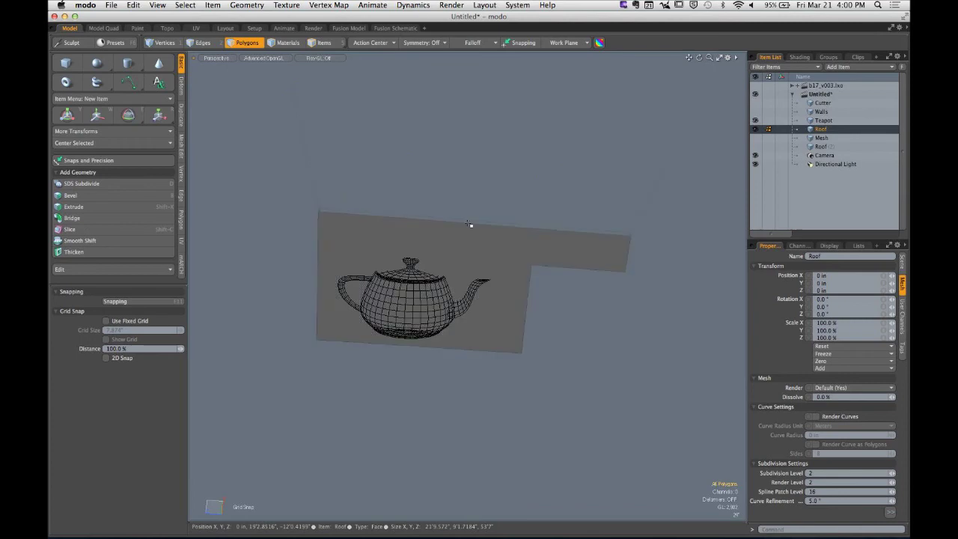
Delete the leftover narrow polygon strips of the removed slope, leaving only the roof half with the teapot
left_click_drag(470, 225, 494, 304, "alt")
left_click(495, 304)
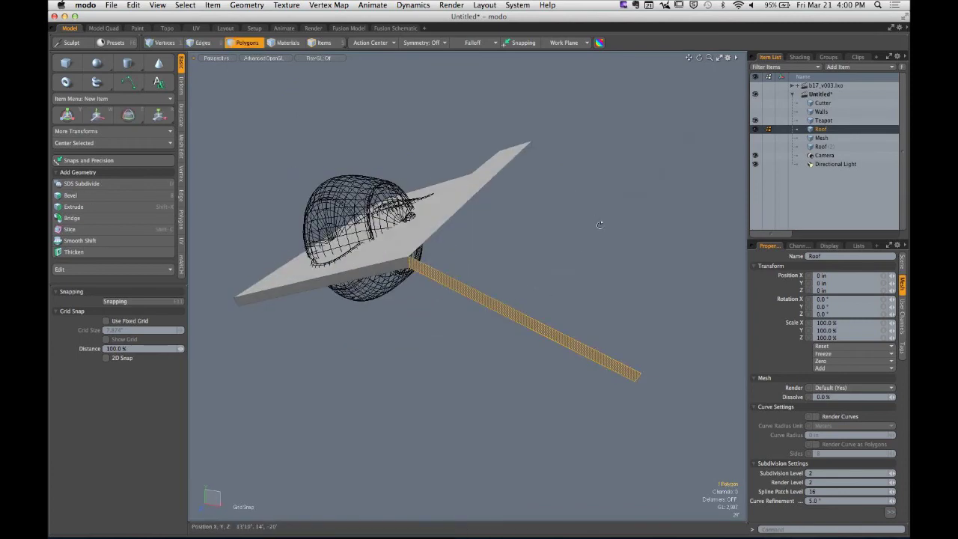
left_click_drag(601, 220, 389, 267, "alt")
left_click(374, 312, "shift")
key("Delete")
Select the open edges along the roof's ridge side for inspection and turn on vertex display for active meshes
left_click_drag(369, 342, 469, 295, "alt")
key("2")
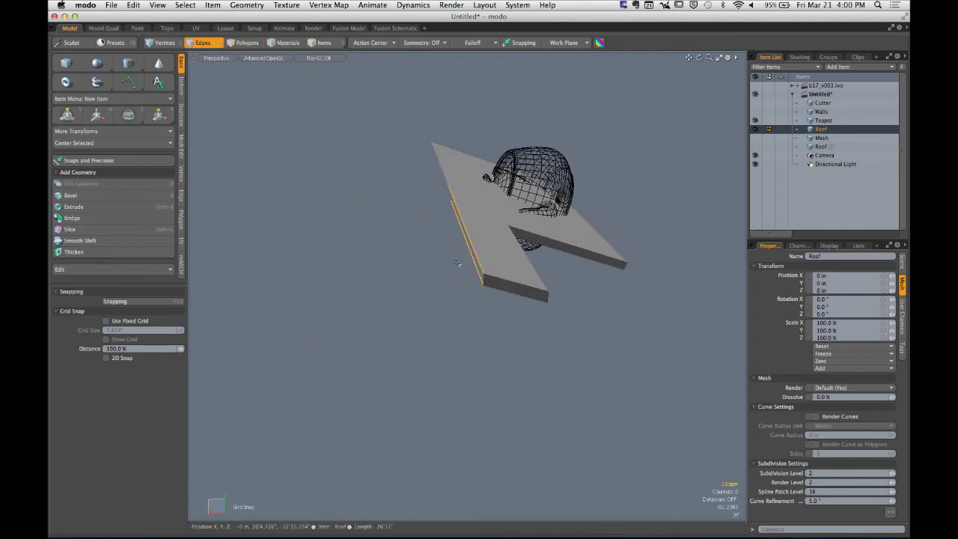
left_click_drag(426, 205, 598, 221, "alt")
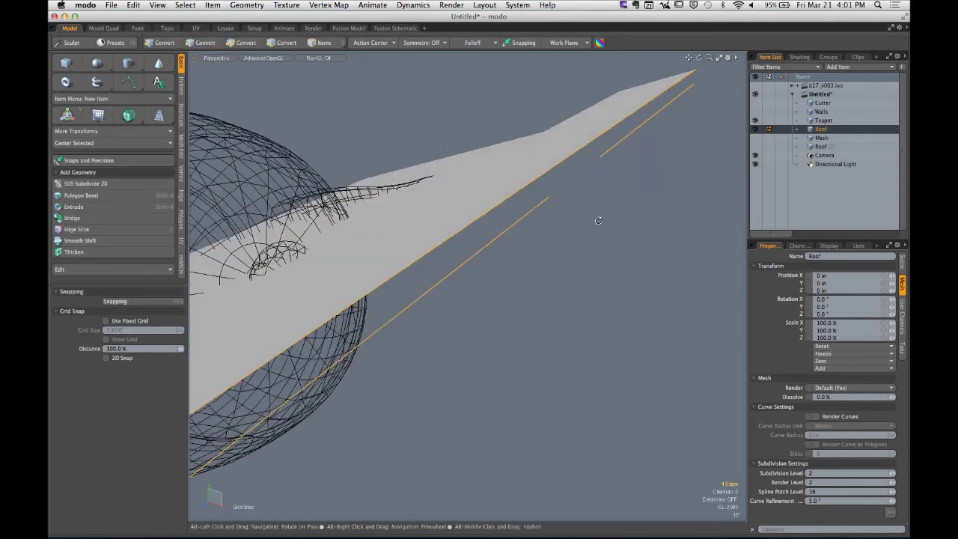
key("o")
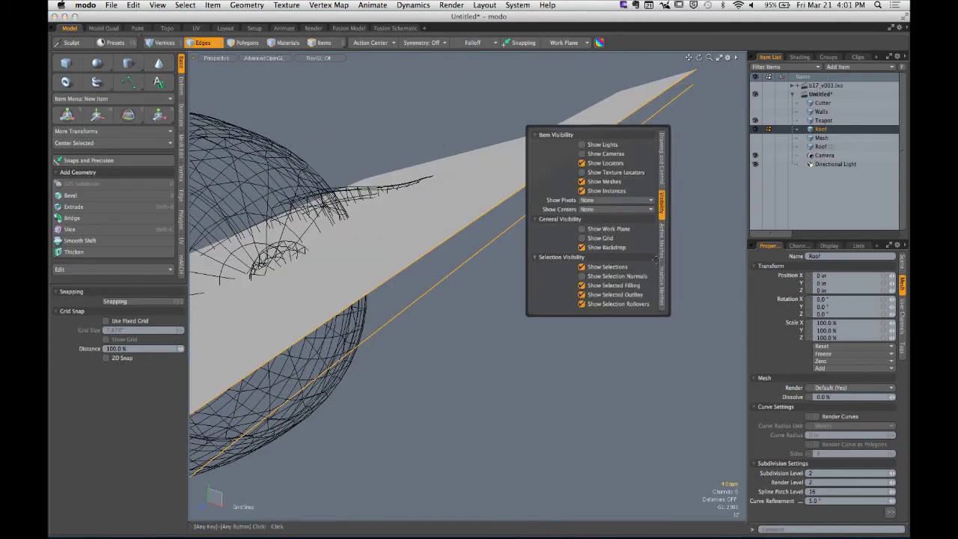
left_click(660, 250)
left_click(652, 180)
left_click_drag(653, 180, 590, 207, "alt")
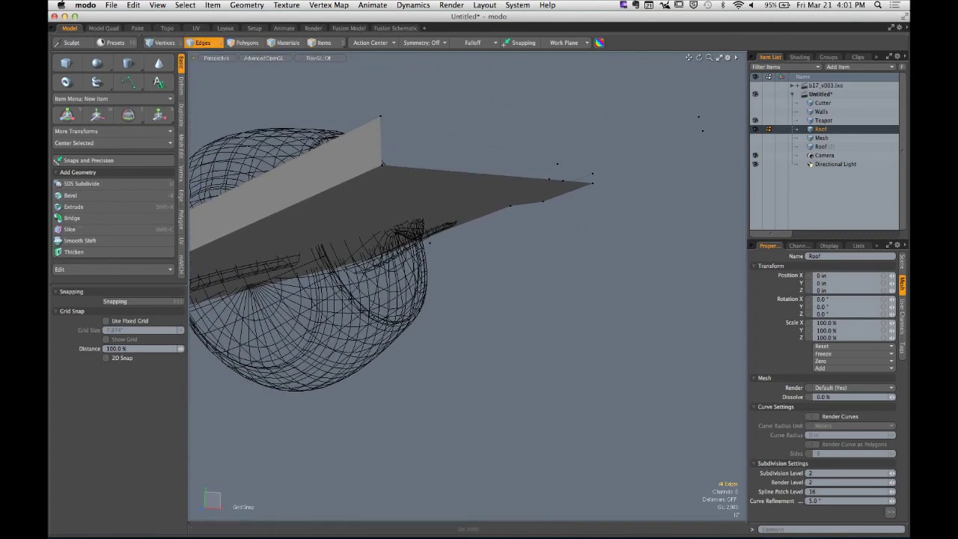
Run Mesh Cleanup on the roof to remove its stray vertices and accept the report
left_click(246, 5)
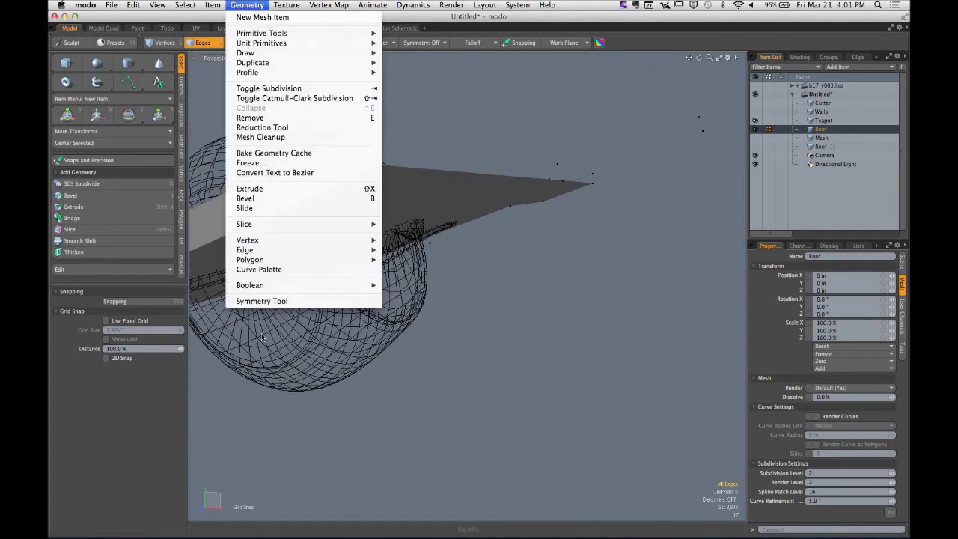
left_click(266, 138)
left_click(587, 115)
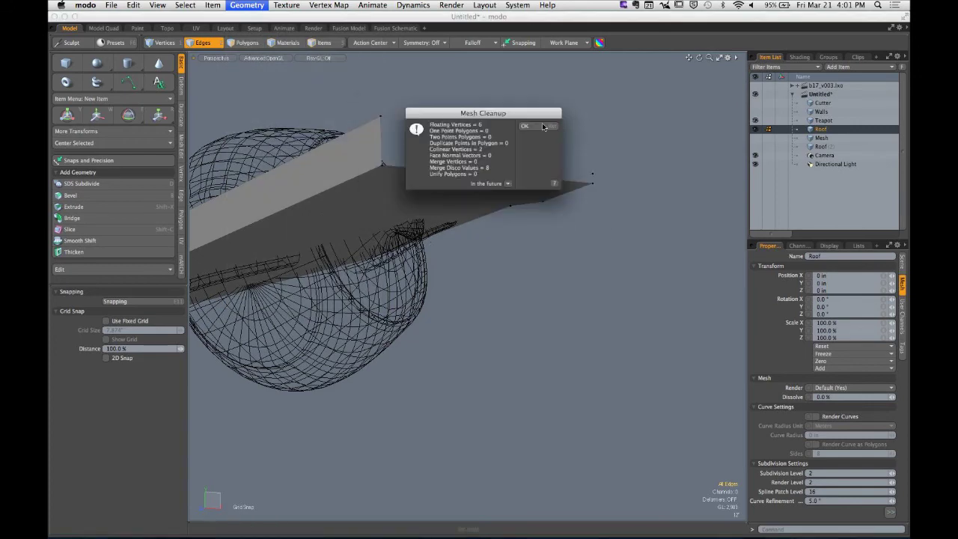
left_click(543, 128)
Close the open ridge side of the roof half by bridging its upper and lower edges
left_click_drag(546, 152, 472, 258, "alt")
key("2")
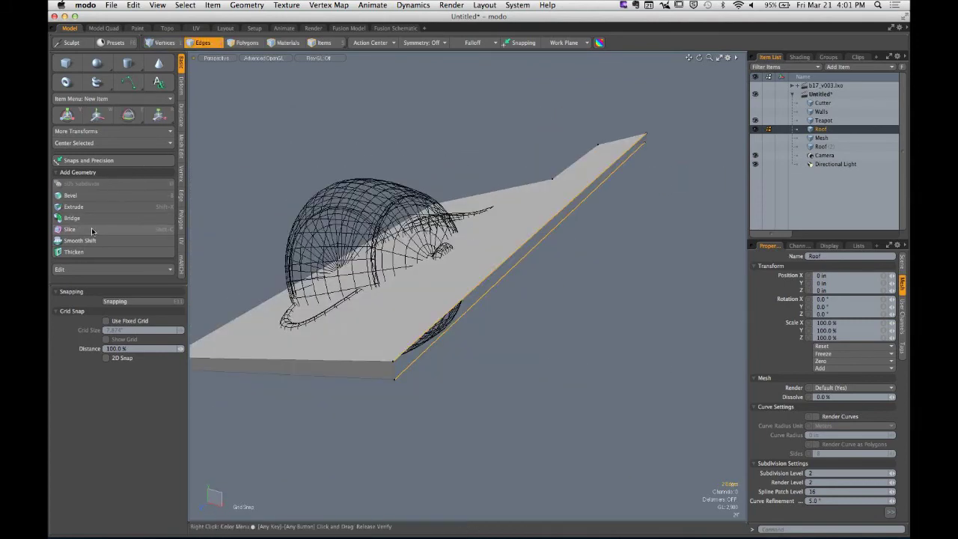
left_click(90, 218)
left_click(536, 143)
key("q")
left_click(537, 143)
Try to slice the roof half with the background teapot using Solid Drill's Slice operation, and toggle the teapot's visibility to inspect the roof
left_click_drag(536, 143, 738, 160, "alt")
left_click_drag(479, 187, 598, 180, "alt")
mouse_move(524, 187)
left_mouse_down("alt")
mouse_move(542, 191)
mouse_move(535, 187)
left_mouse_up("alt")
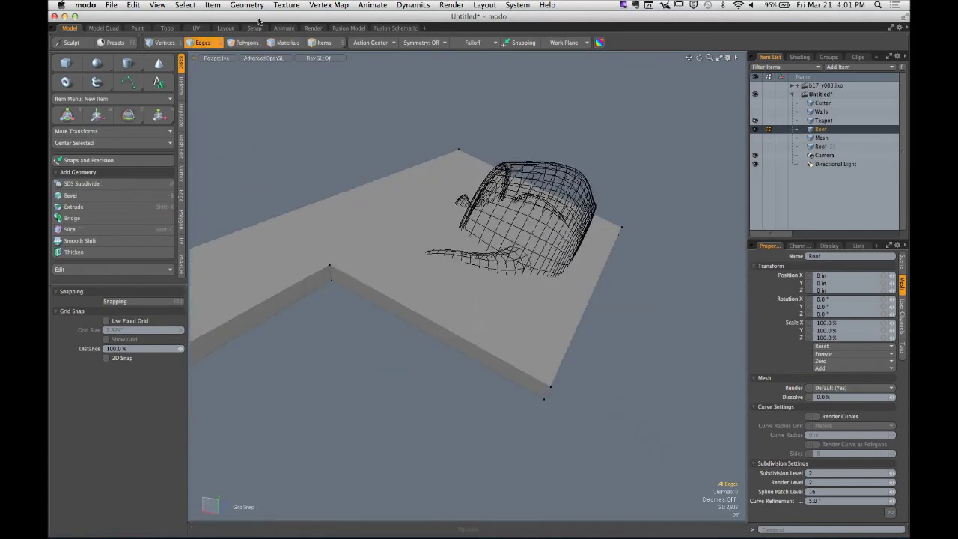
left_click(247, 5)
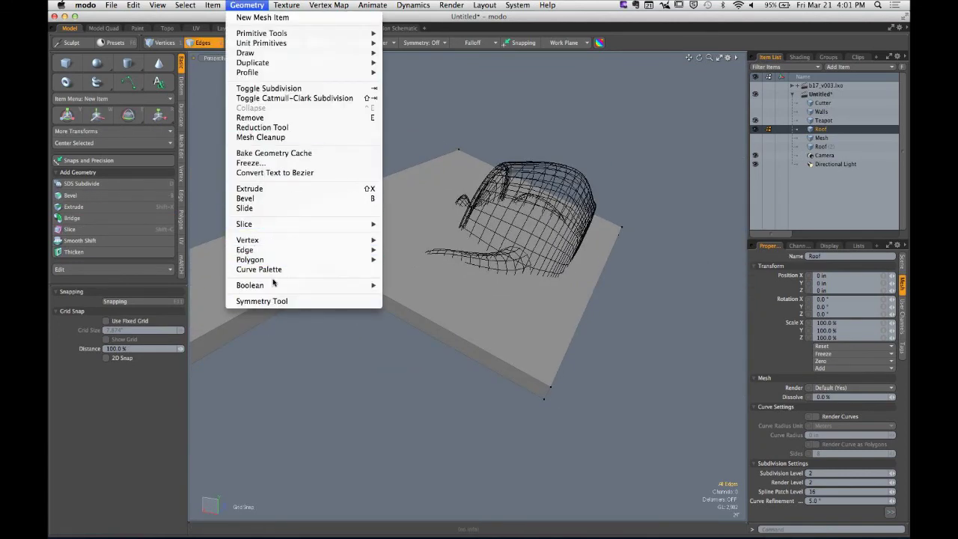
mouse_move(352, 286)
left_click(397, 296)
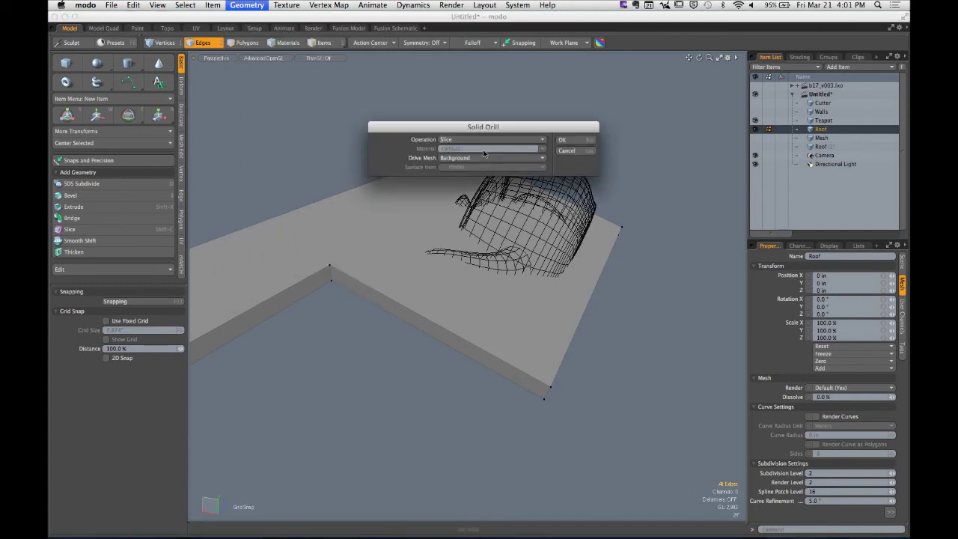
left_click(562, 140)
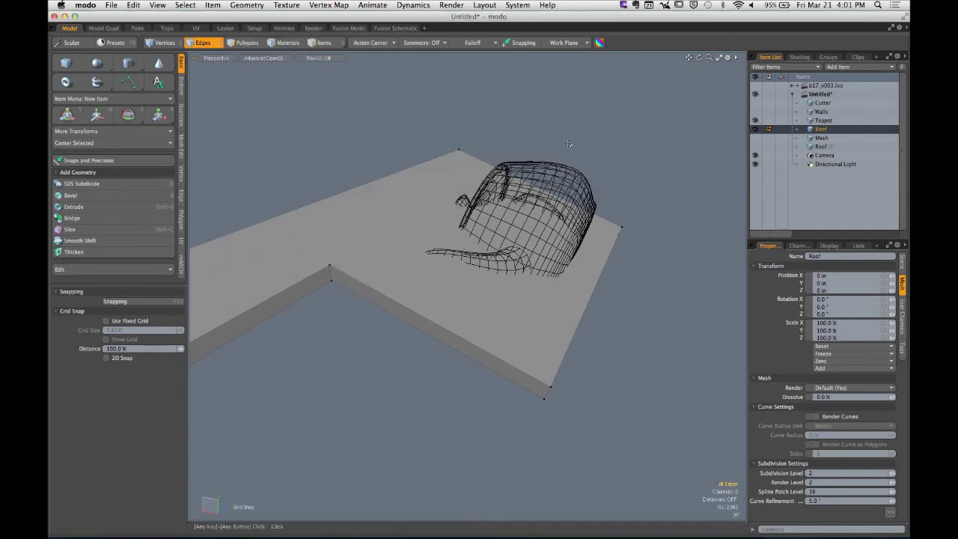
left_click(754, 119)
left_click(755, 120)
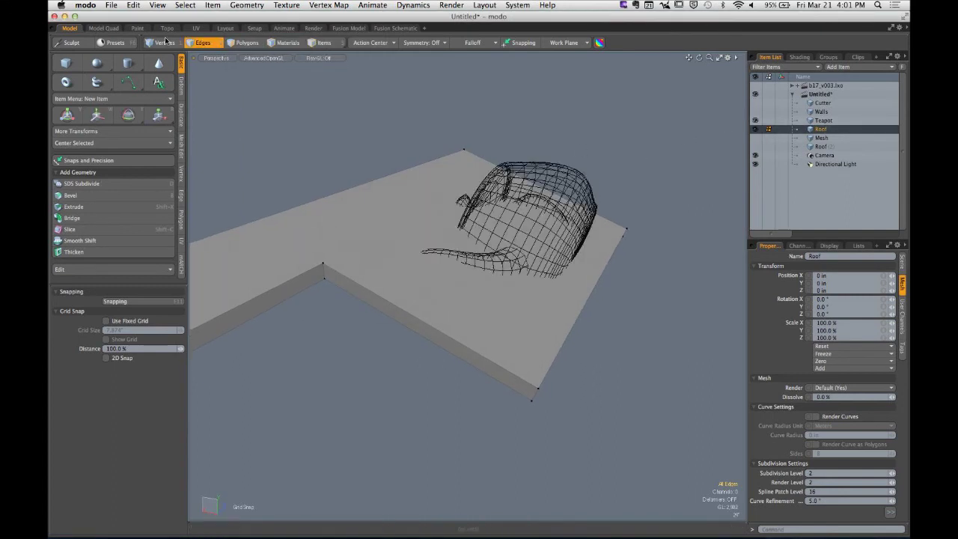
Try to cut the roof half with the background teapot using Solid Drill's Stencil operation, and toggle the teapot's visibility to inspect the roof
left_click(246, 5)
mouse_move(274, 285)
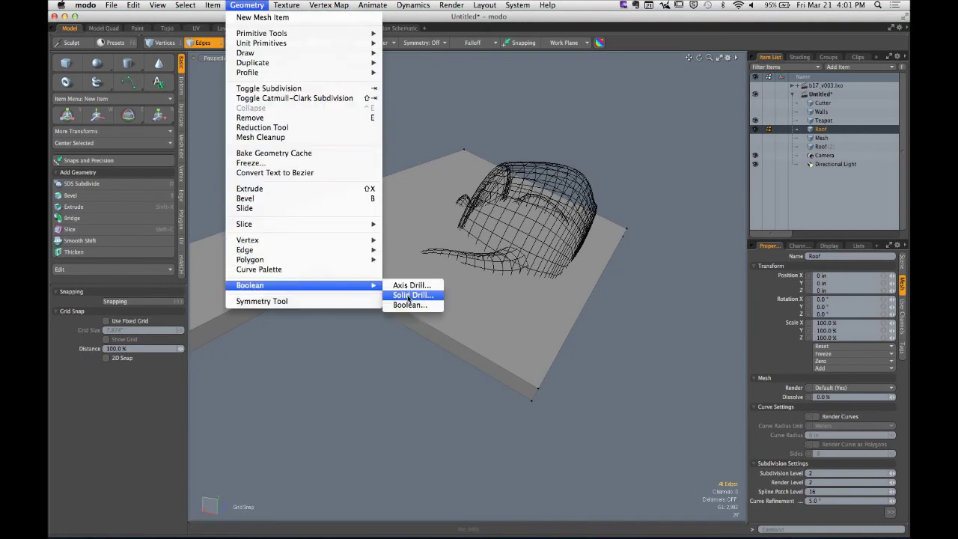
left_click(412, 295)
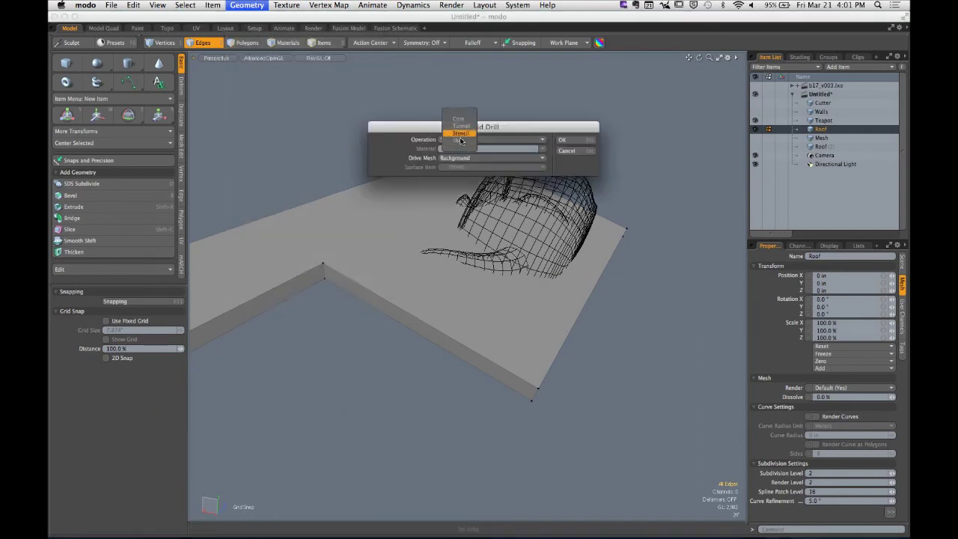
left_click(460, 135)
left_click(562, 140)
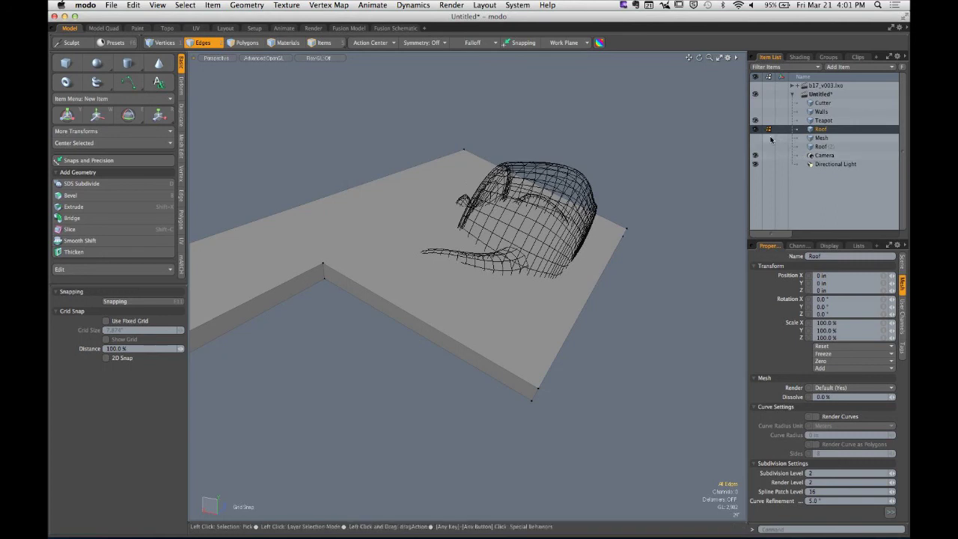
left_click(755, 120)
left_click(755, 120)
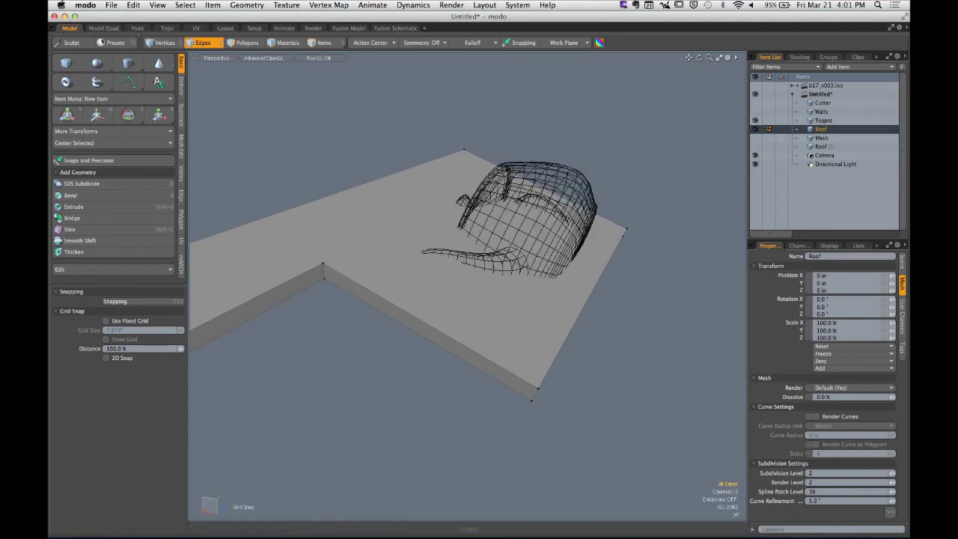
left_click(247, 4)
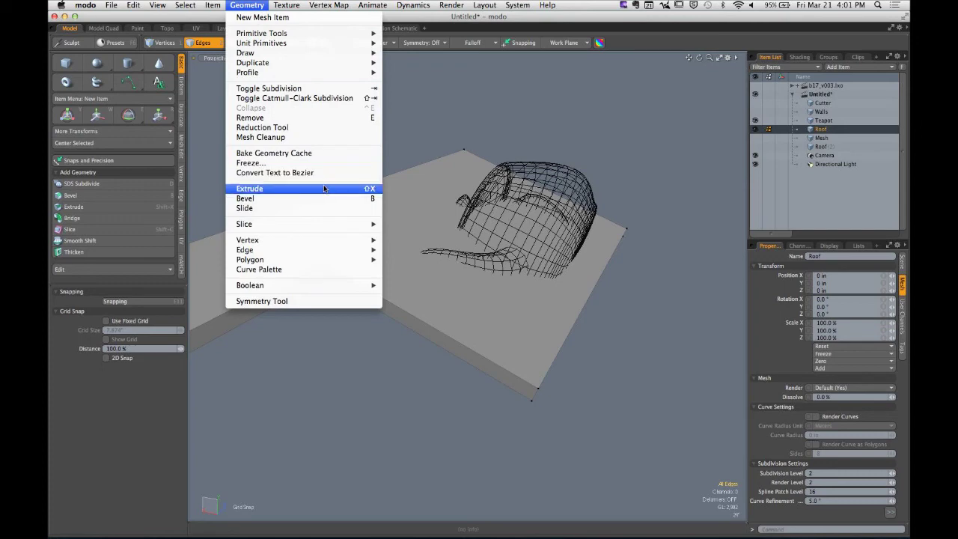
left_click(597, 151)
left_click_drag(596, 151, 523, 153, "alt")
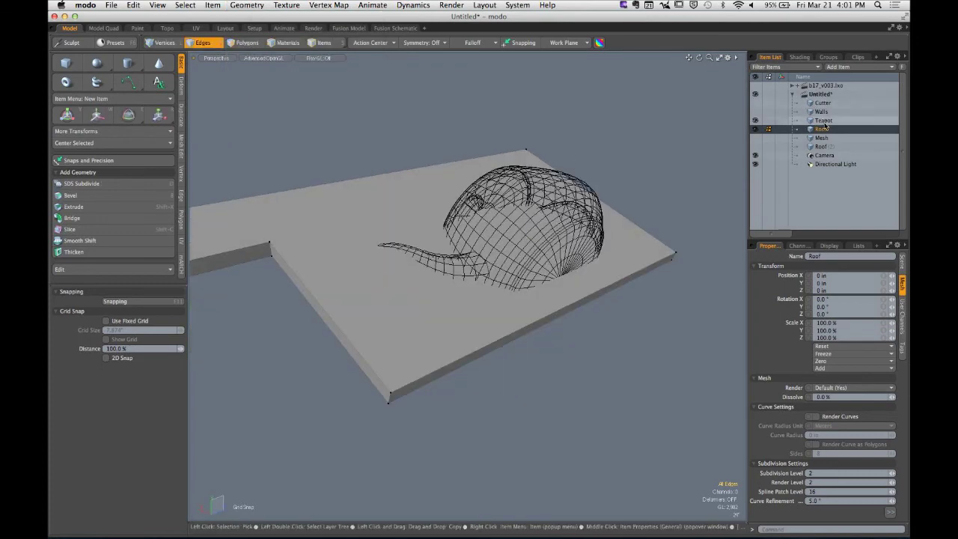
Remove the spout and handle polygons from the teapot mesh, leaving its body and lid
left_click(823, 121)
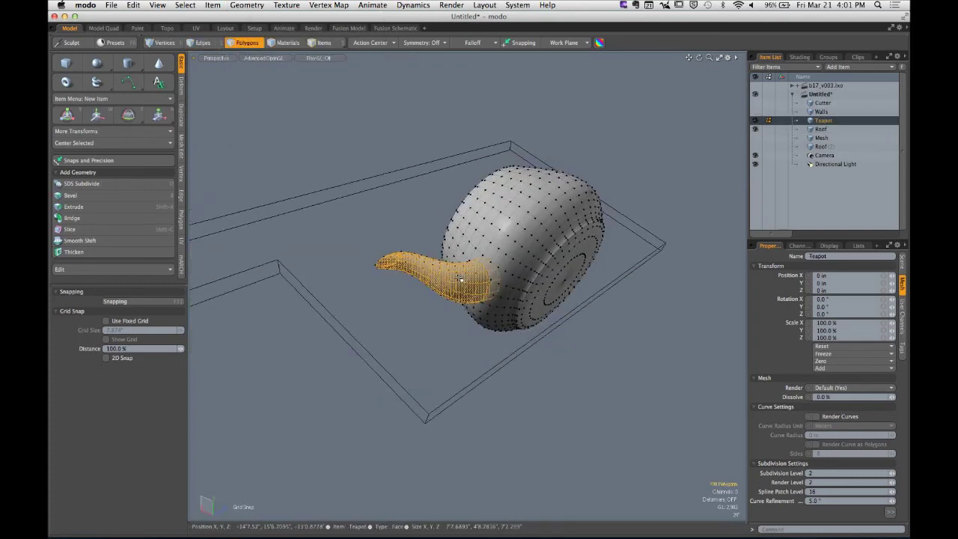
left_click_drag(461, 279, 583, 262, "alt")
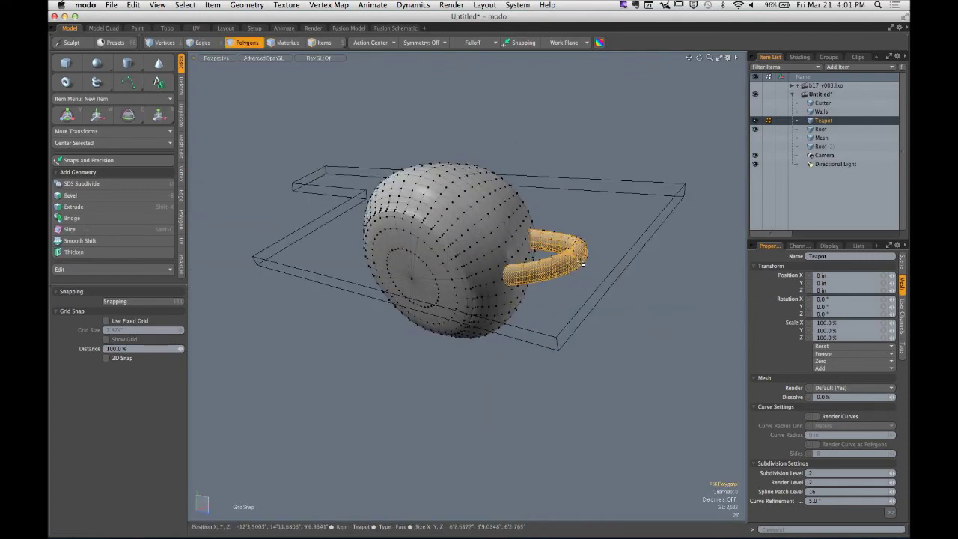
left_click_drag(594, 180, 650, 216, "alt")
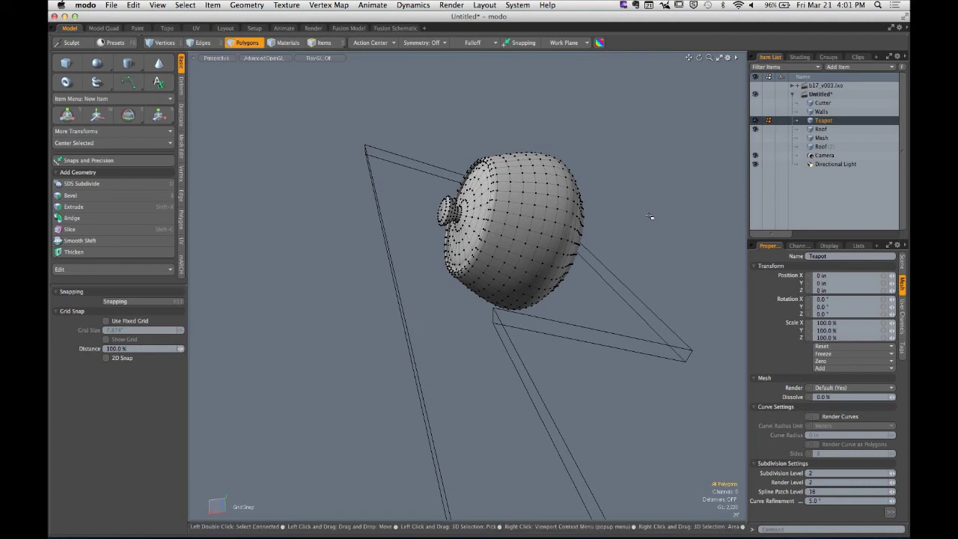
Stencil the background teapot onto the roof with Solid Drill, using the Default material, and hide the teapot
left_click(786, 129)
left_click(246, 4)
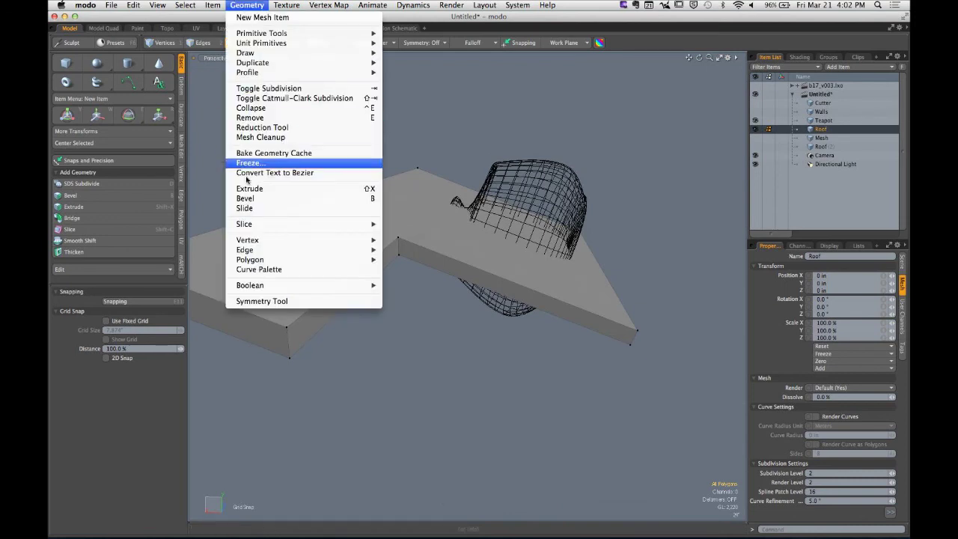
mouse_move(274, 285)
left_click(411, 296)
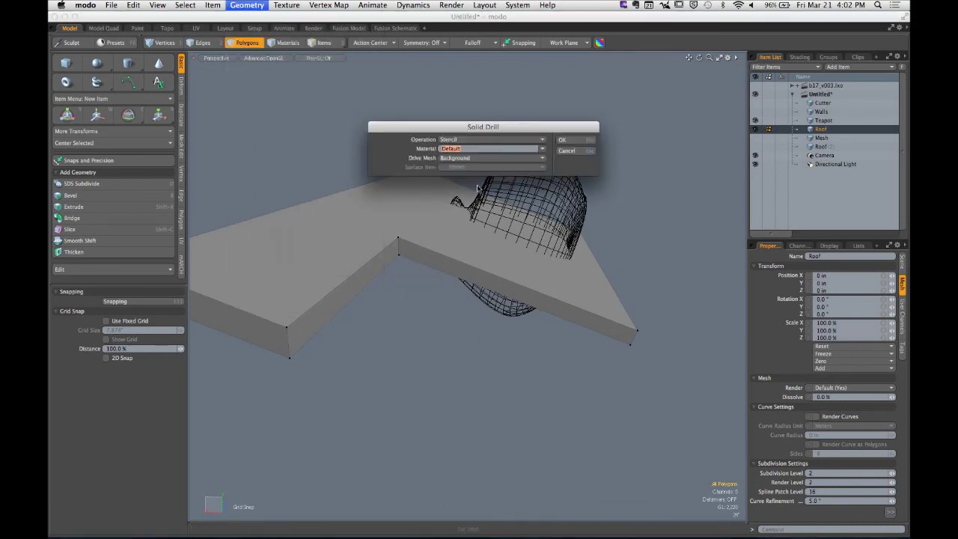
left_click(565, 139)
left_click_drag(566, 140, 487, 169, "alt")
left_click(755, 120)
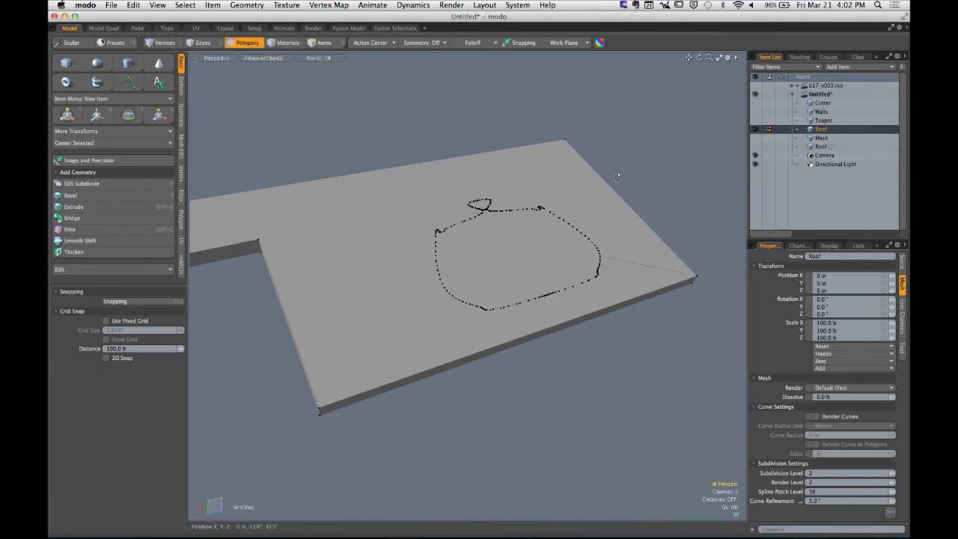
Delete the stenciled polygons inside the teapot outline, including the knob shape, to open a hole through the roof's upper and lower faces
left_click_drag(618, 175, 567, 245, "alt")
key("3")
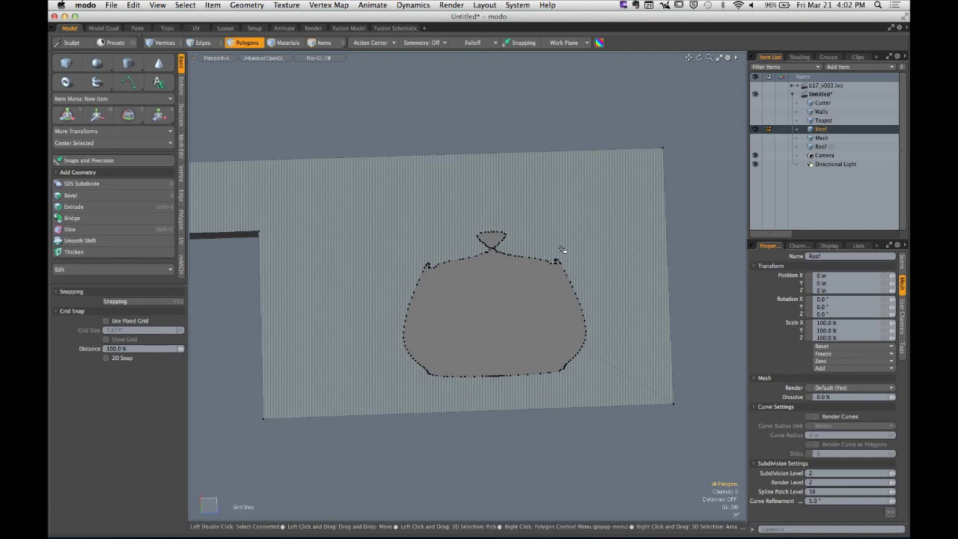
left_click_drag(494, 297, 464, 381)
key("Delete")
left_click(483, 267)
key("Delete")
scroll(470, 280, "up", 5)
scroll(464, 380, "down", 6)
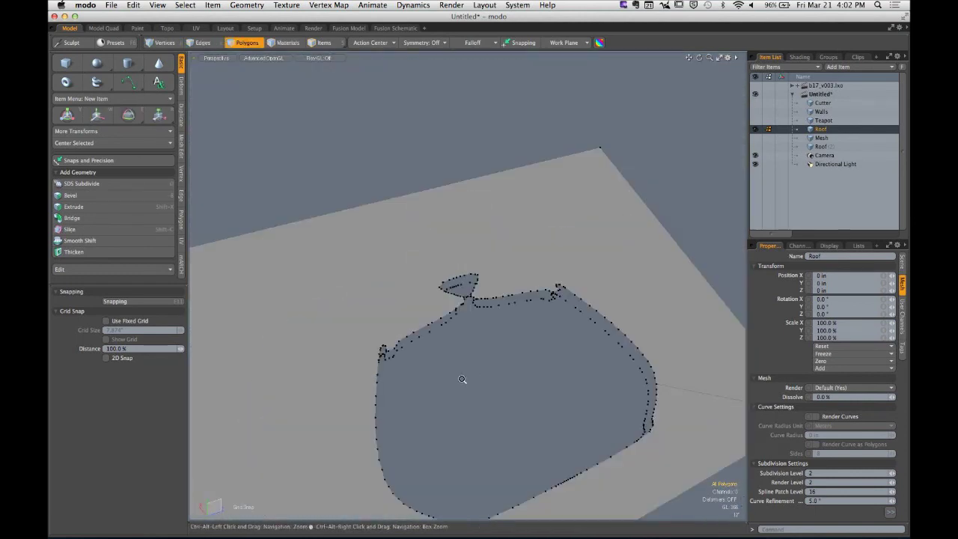
left_click_drag(376, 396, 419, 359, "alt")
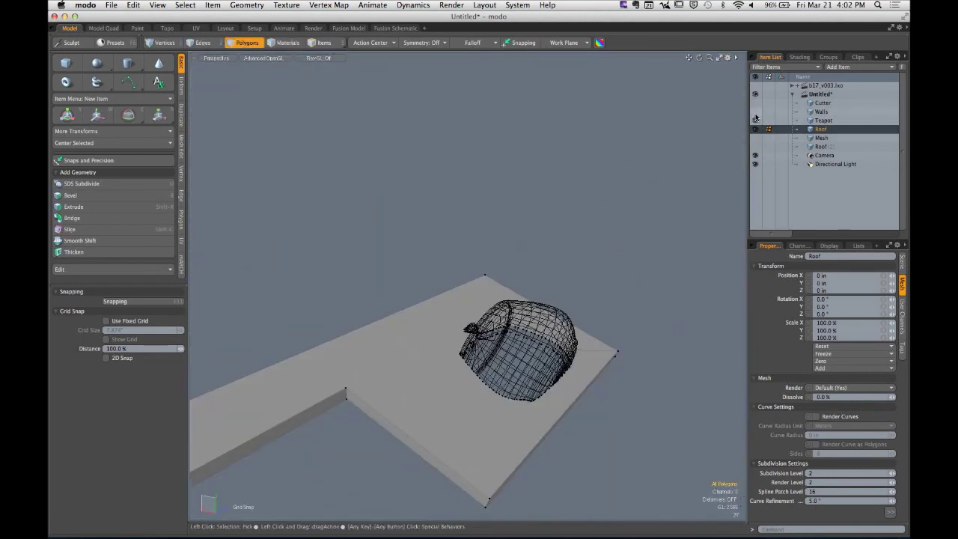
Show the walls with the teapot hidden to examine the roof opening above the house, and hide the walls again
left_click(754, 120)
left_click(754, 111)
left_click(754, 120)
left_click_drag(528, 243, 336, 294, "alt")
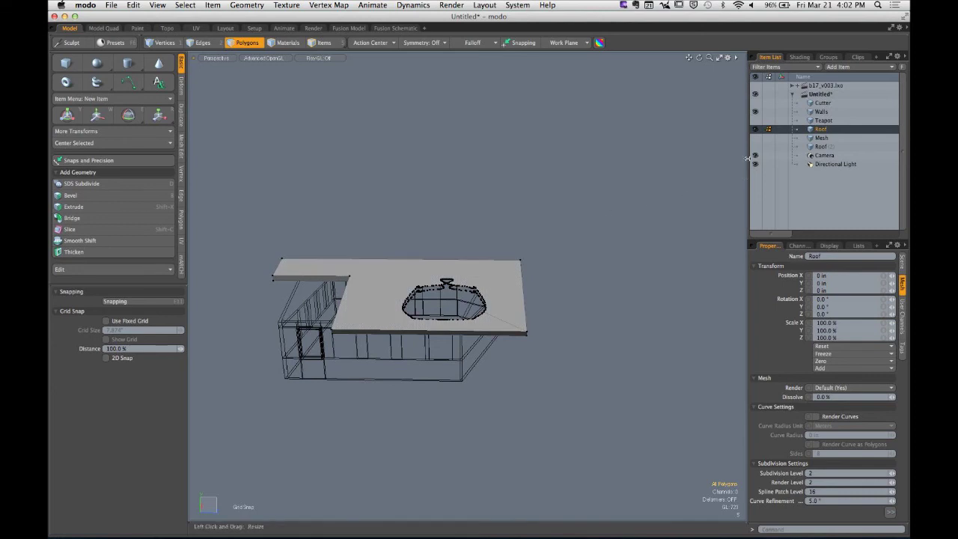
left_click(755, 110)
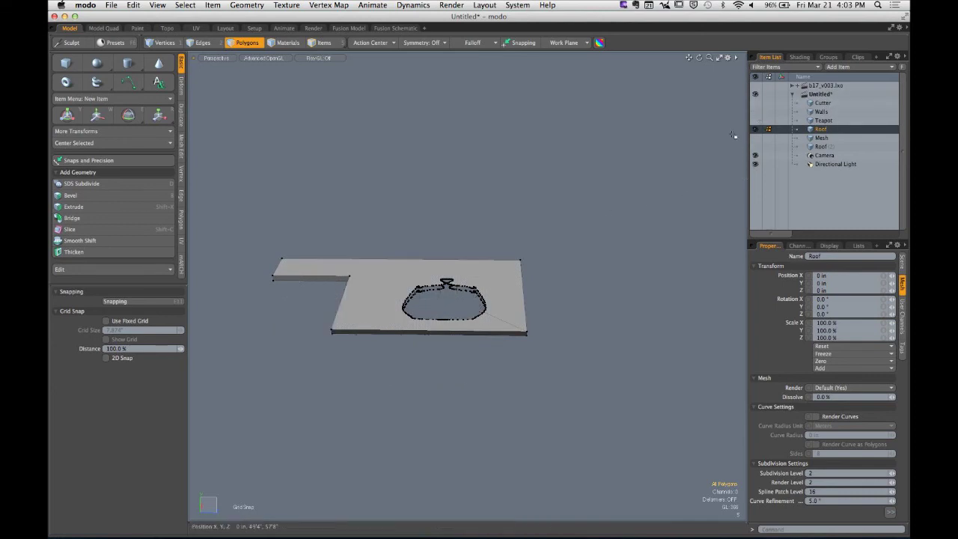
Create a box in the roof mesh, standing beside the cut roof half
left_click_drag(479, 225, 487, 258, "alt")
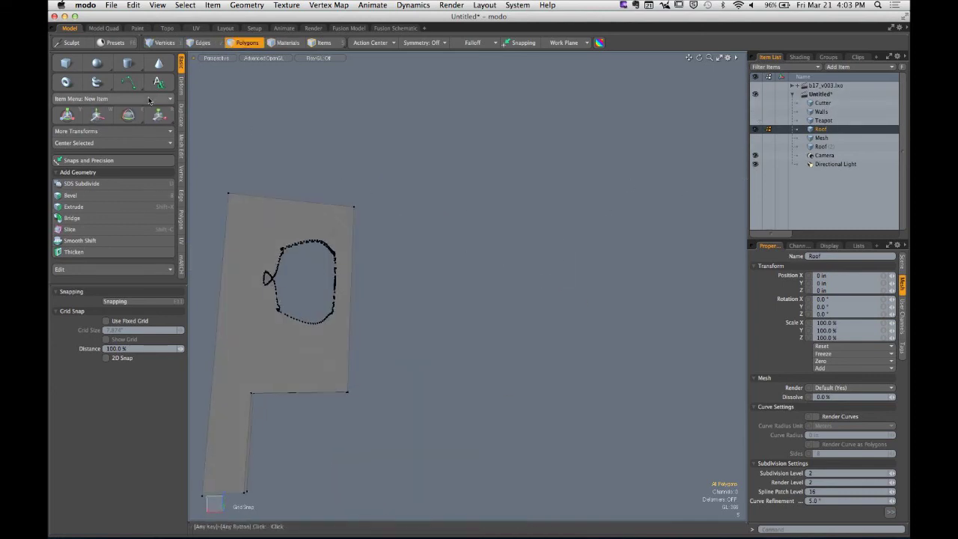
left_click(66, 64)
left_click_drag(513, 207, 674, 304)
left_click_drag(553, 241, 603, 210, "alt+shift")
key("q")
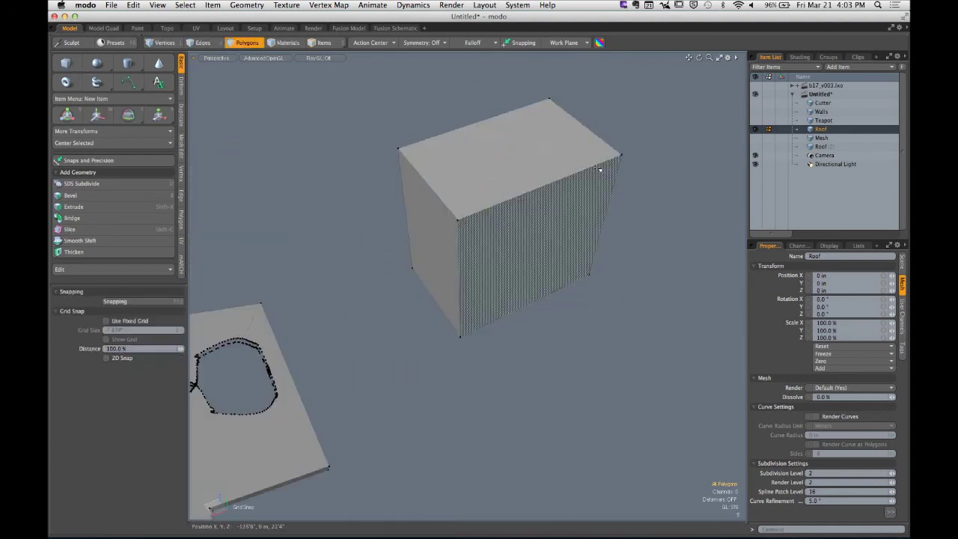
Add a new mesh item and create a tall eight-sided cylinder in it that passes vertically through the box
left_click_drag(601, 169, 550, 188, "alt")
key("n")
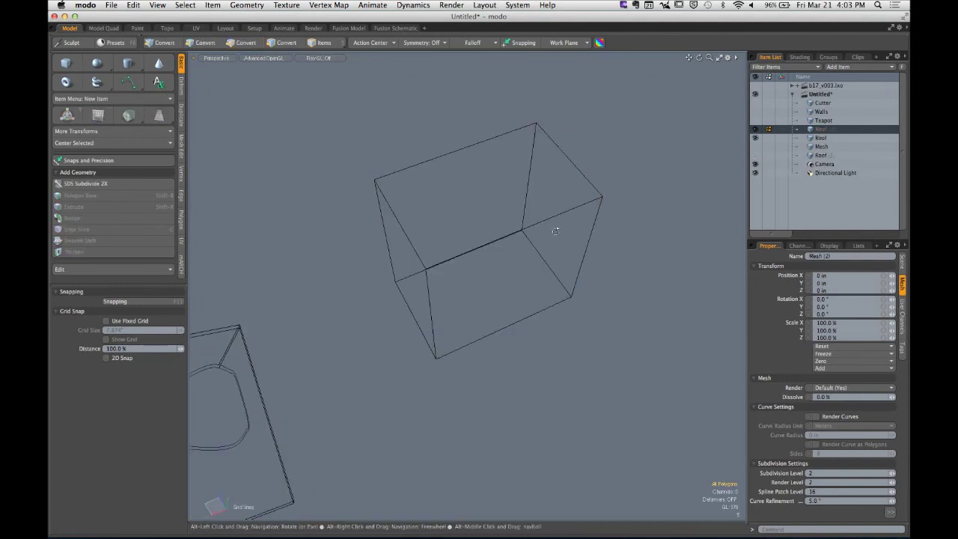
left_click(128, 63)
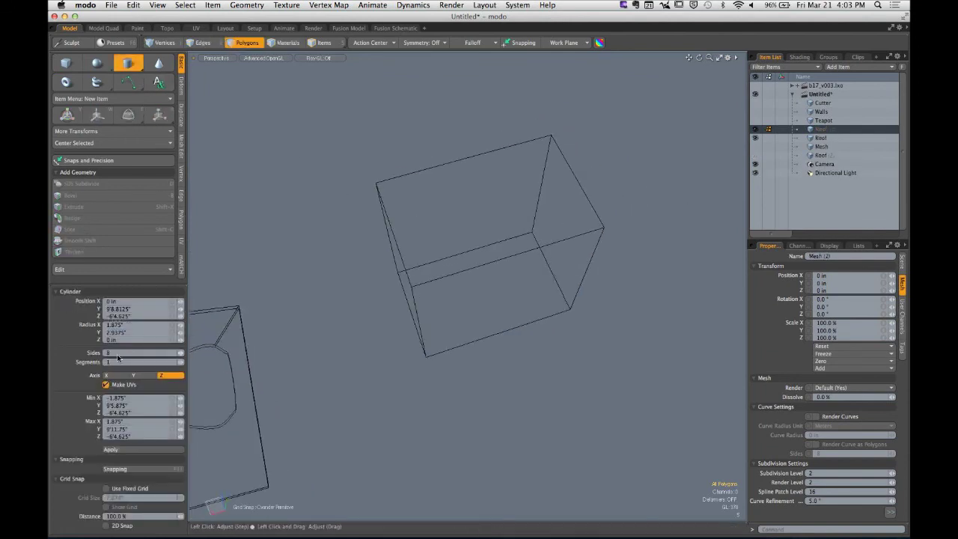
mouse_move(456, 285)
left_mouse_down("alt")
mouse_move(517, 315)
mouse_move(490, 228)
left_mouse_up("alt")
left_click_drag(482, 308, 573, 198)
key("space")
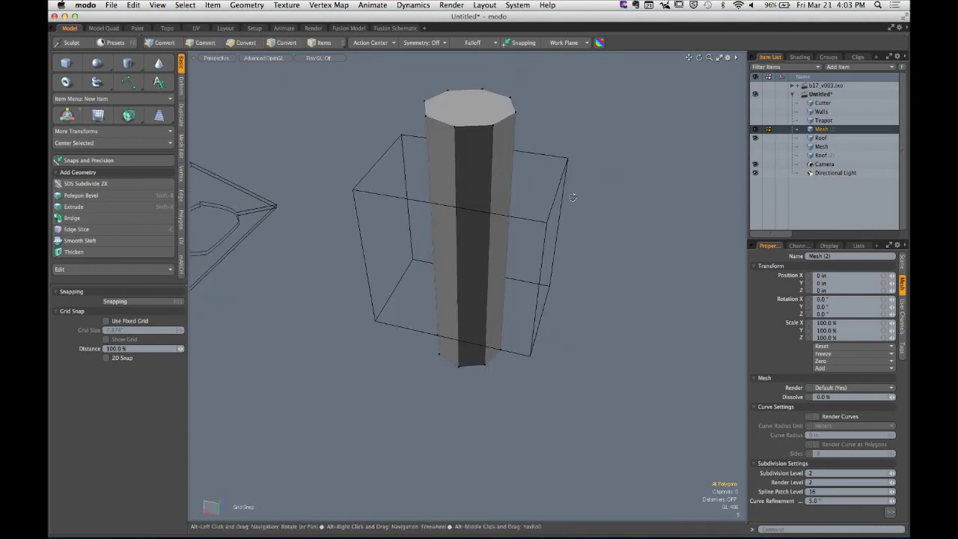
Cut the cylinder's shape through the box in the roof mesh using Solid Drill's Tunnel operation with the background mesh
left_click(821, 138)
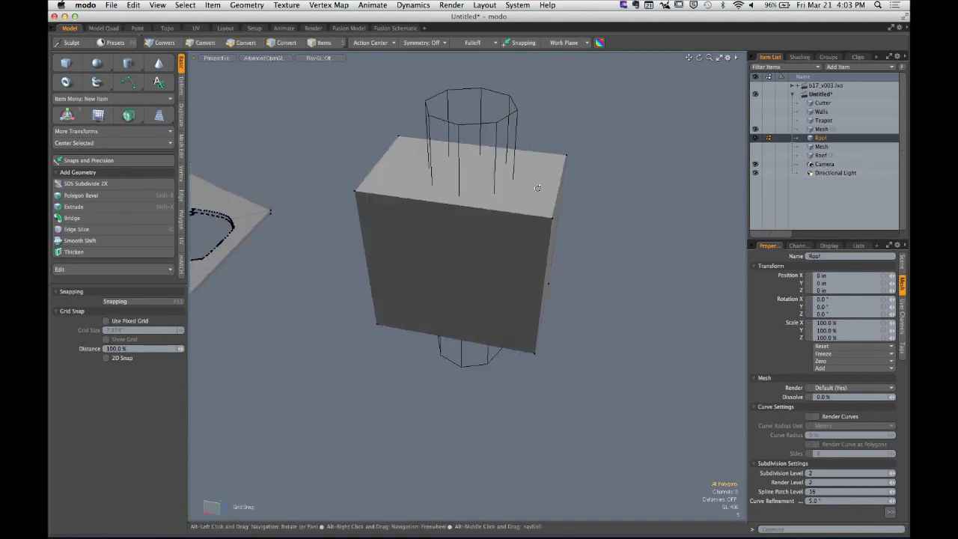
left_click(247, 5)
mouse_move(281, 286)
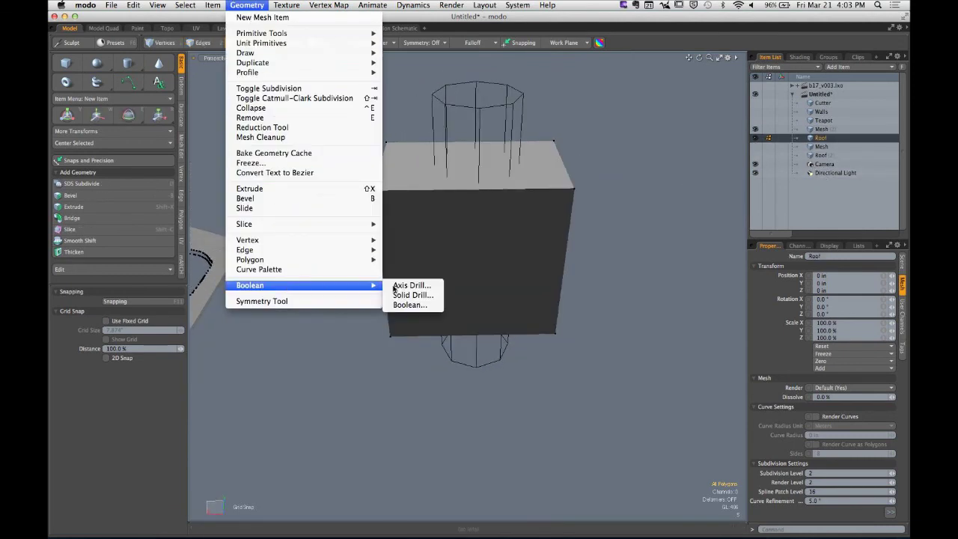
left_click(407, 285)
left_click(490, 140)
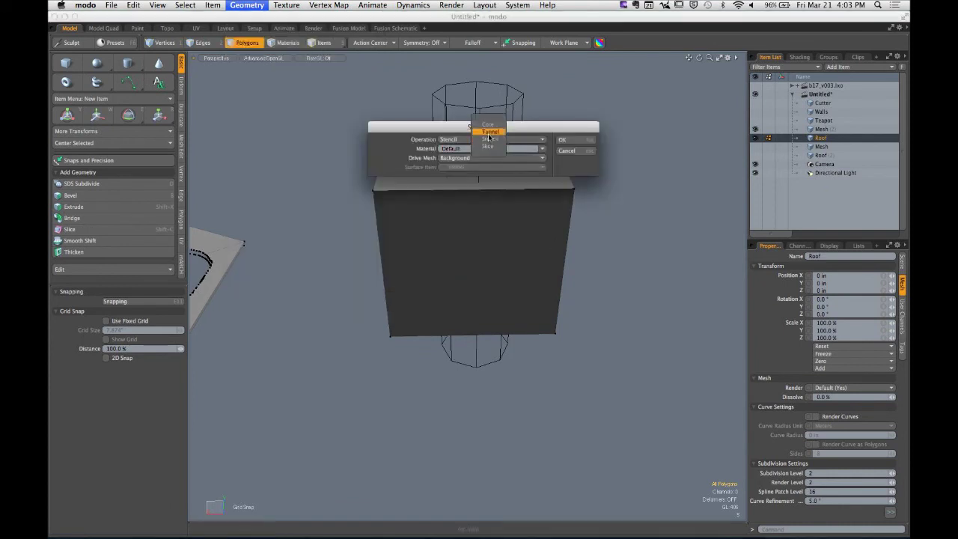
left_click(488, 133)
left_click(573, 139)
Select the border edges of the box's upper and lower openings and bridge them to form the tunnel's inner walls
left_click_drag(607, 152, 551, 199, "alt")
left_click(552, 199)
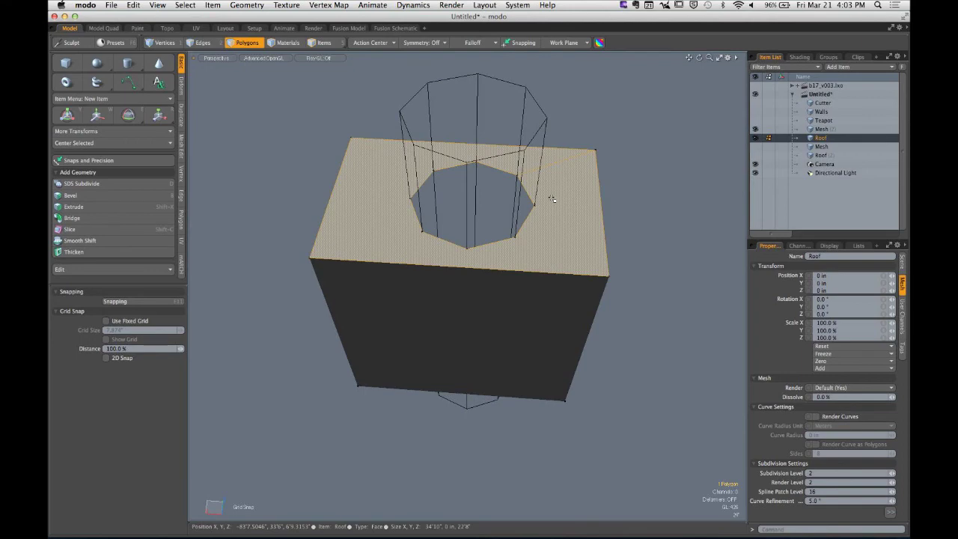
key("2")
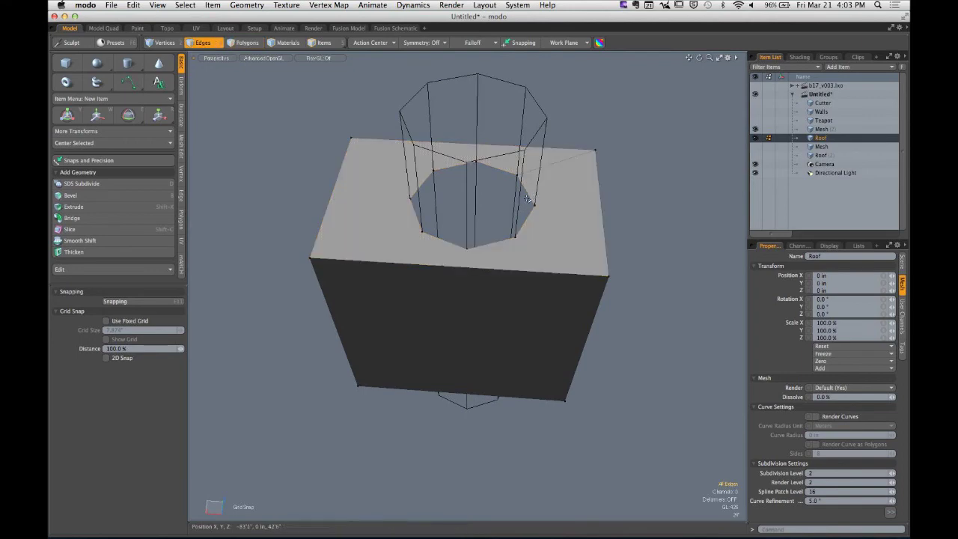
double_click(530, 200)
left_click_drag(530, 200, 541, 97, "alt")
double_click(487, 244, "shift")
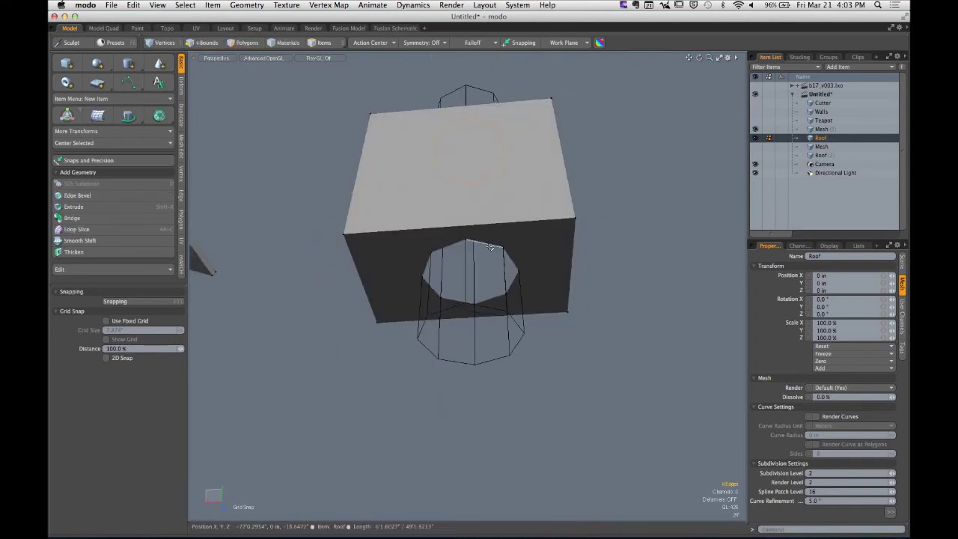
left_click(82, 217)
left_click(360, 197)
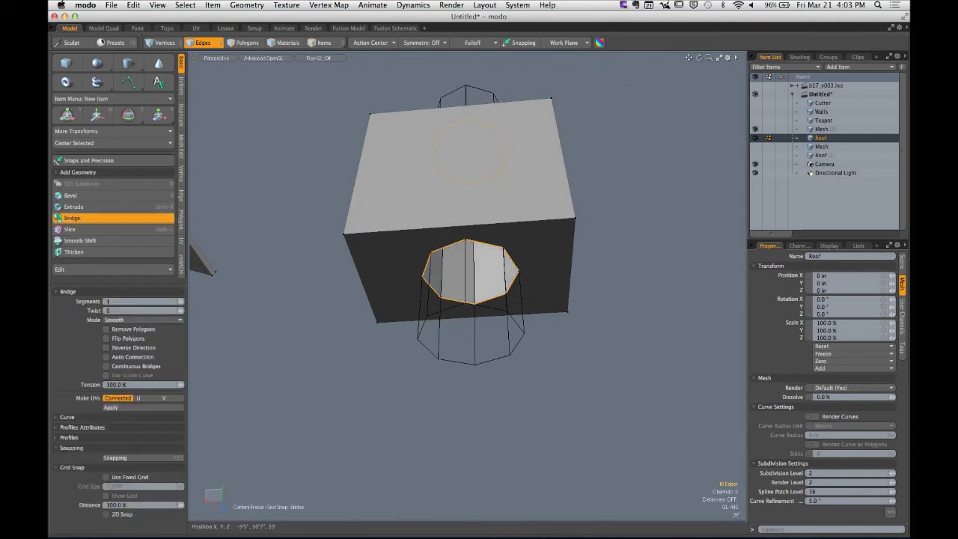
key("Escape")
key("Escape")
Hide the cylinder mesh to inspect the walled hole through the box
left_click_drag(360, 198, 457, 289, "alt")
left_click(755, 128)
mouse_move(677, 182)
left_mouse_down("alt")
mouse_move(640, 166)
mouse_move(663, 186)
left_mouse_up("alt")
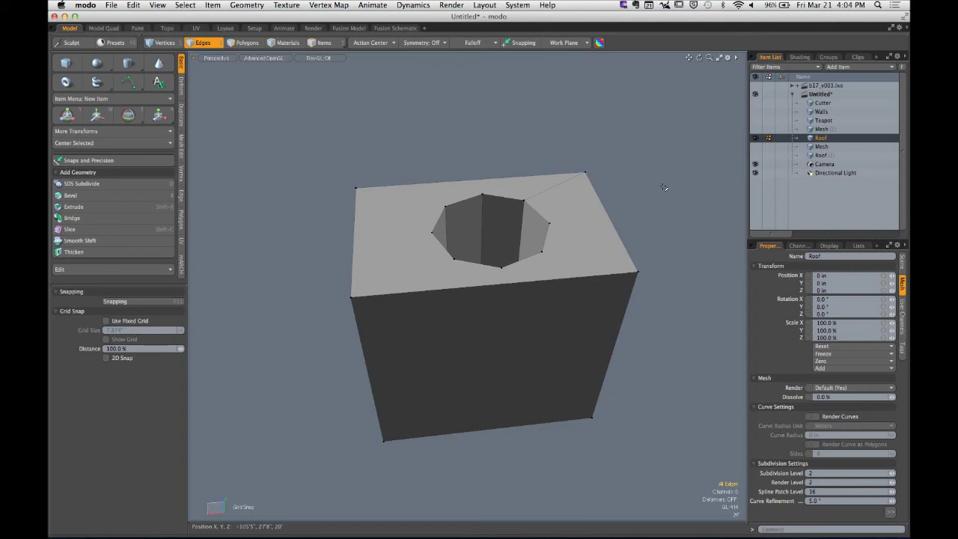
Undo the cylinder's hiding and the bridge between the box's openings, and clear the edge selection
key("super+z")
key("super+z")
key("super+z")
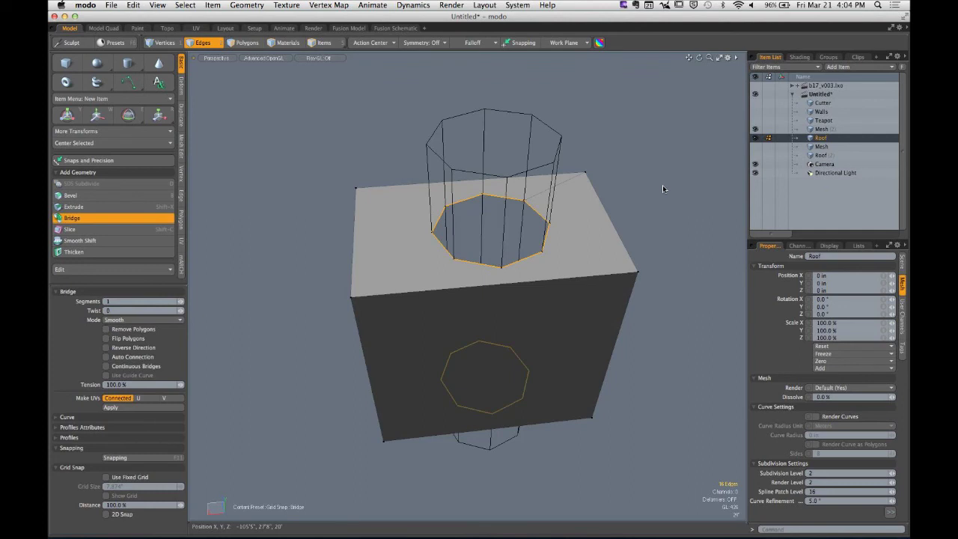
key("Escape")
key("Escape")
Try capping the box's upper opening with a polygon made from its border edges while the cylinder mesh is hidden, and undo it
left_click_drag(560, 232, 546, 242, "alt")
scroll(546, 242, "up", 3)
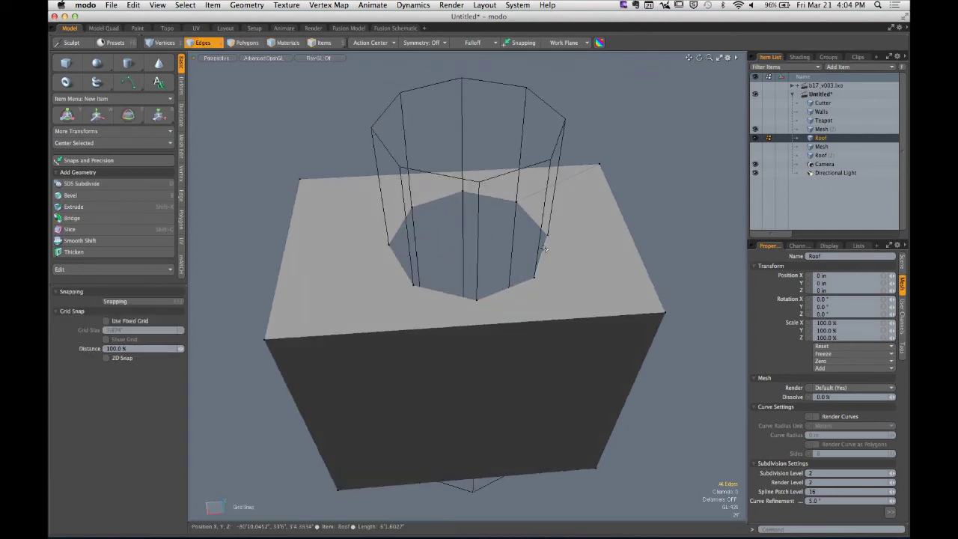
double_click(542, 251)
left_click_drag(538, 279, 541, 248, "alt+shift")
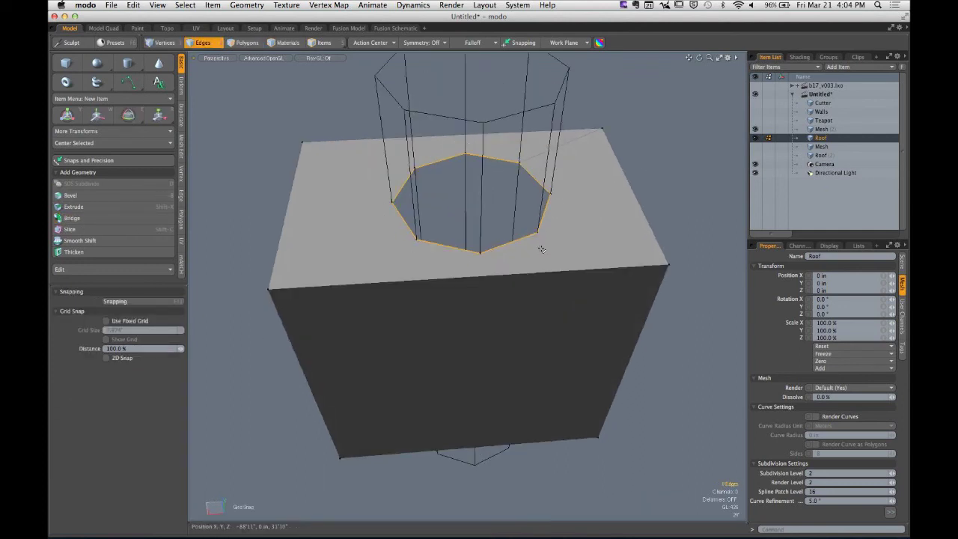
left_click(754, 129)
left_click_drag(517, 150, 543, 151, "alt+shift")
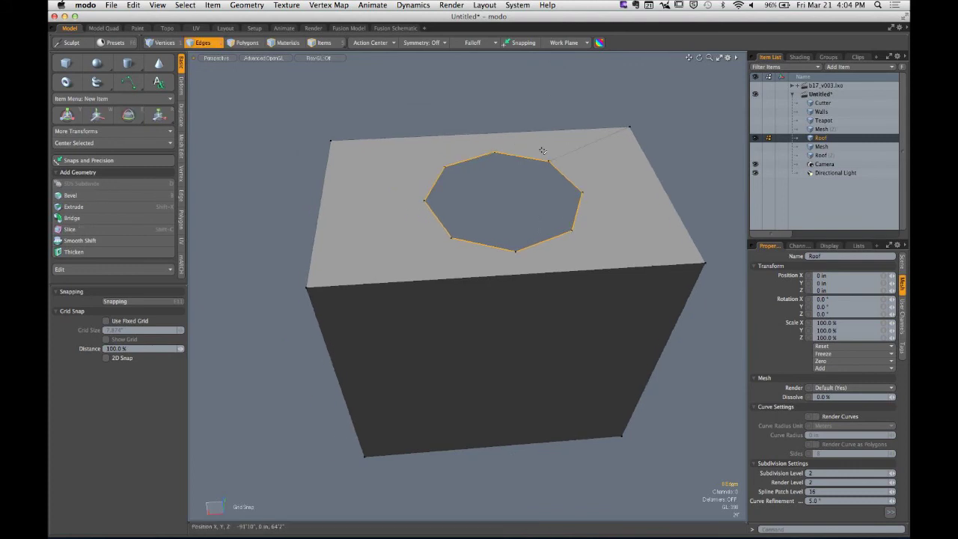
key("p")
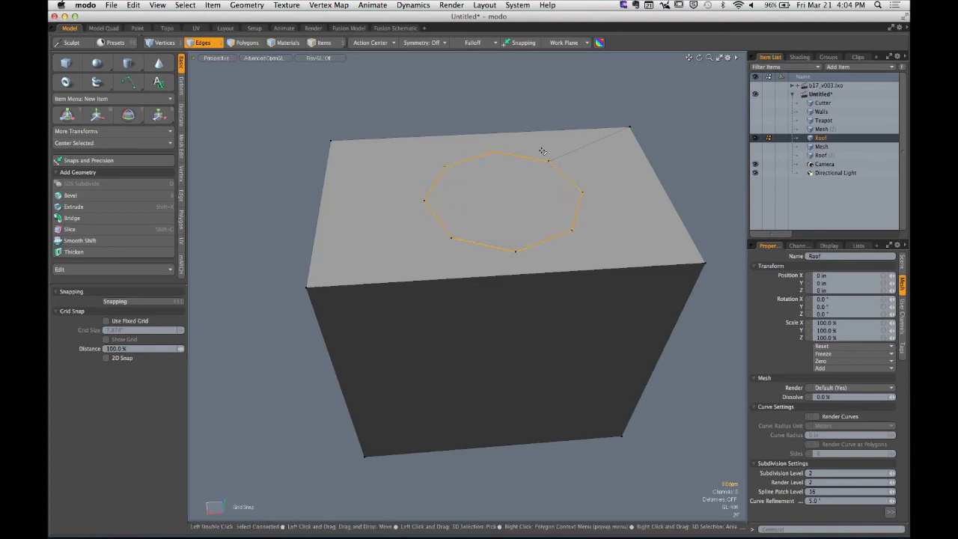
left_click_drag(542, 152, 537, 76, "alt")
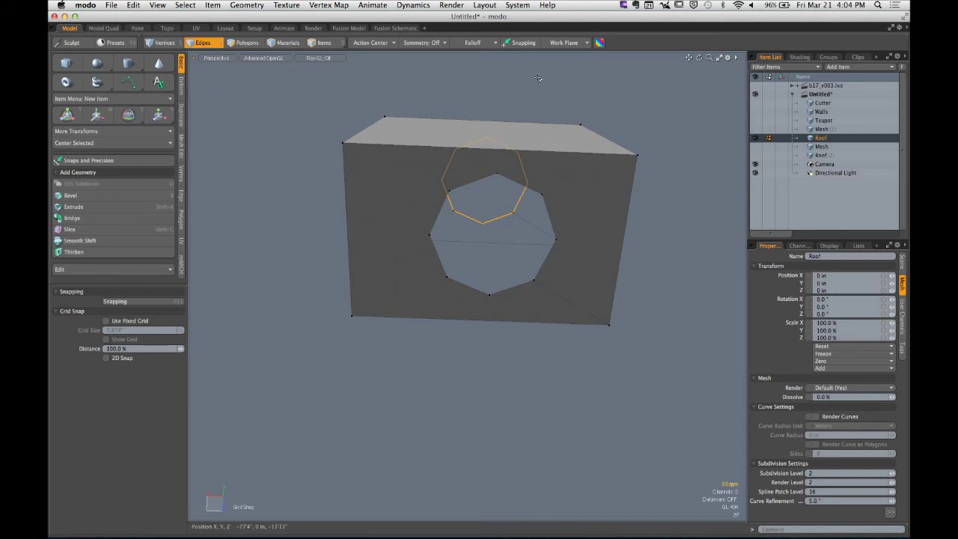
key("super+z")
Bridge the border edges of the box's upper and lower openings into a tunnel, inspect it, and undo the bridge
left_click_drag(540, 81, 536, 267, "alt")
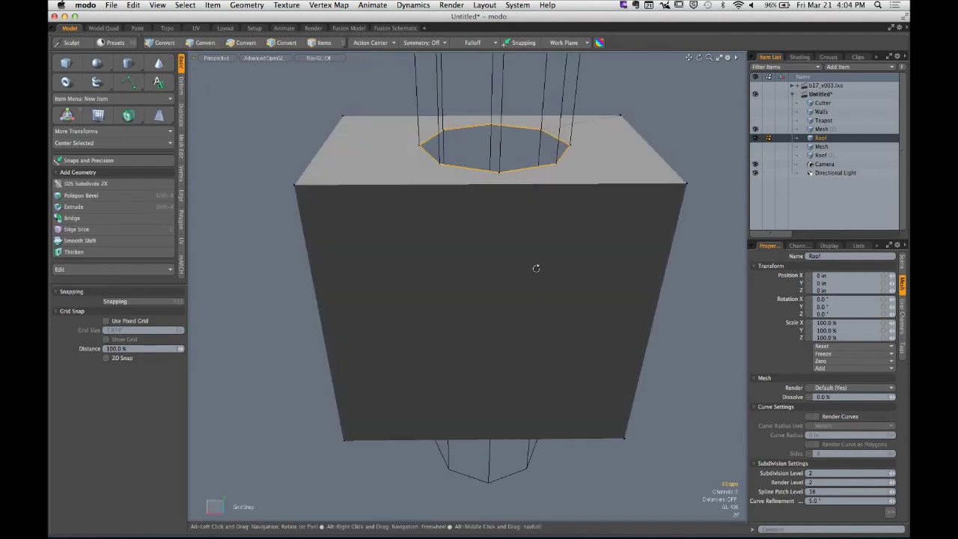
left_click_drag(741, 148, 621, 45, "alt")
double_click(549, 299)
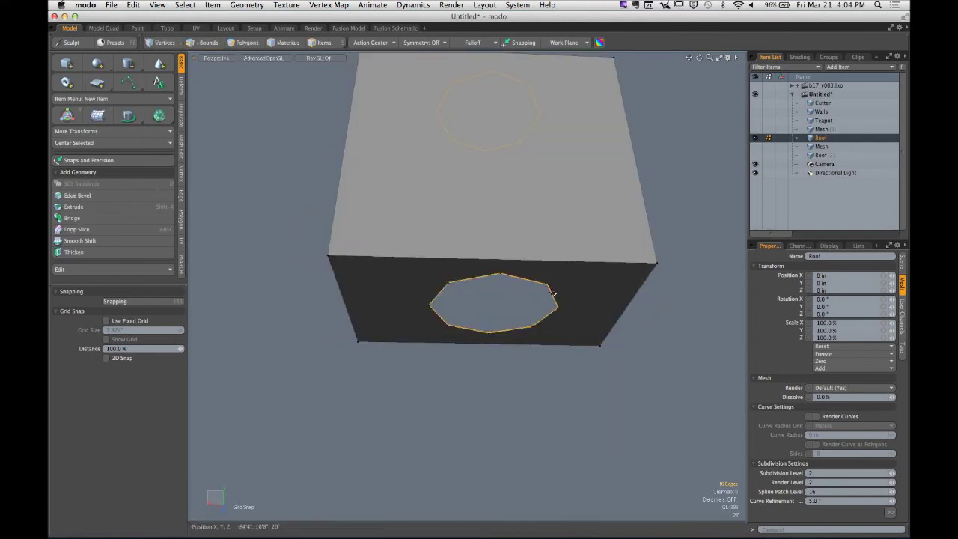
left_click_drag(549, 298, 549, 243, "alt")
left_click(72, 217)
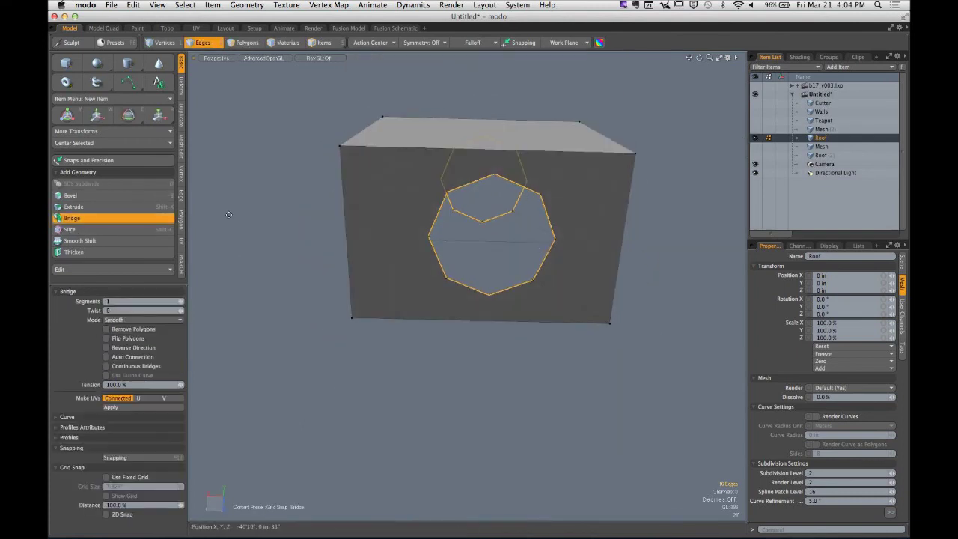
left_click_drag(375, 253, 374, 469, "alt")
key("space")
mouse_move(317, 274)
left_mouse_down("alt")
mouse_move(314, 284)
mouse_move(324, 280)
left_mouse_up("alt")
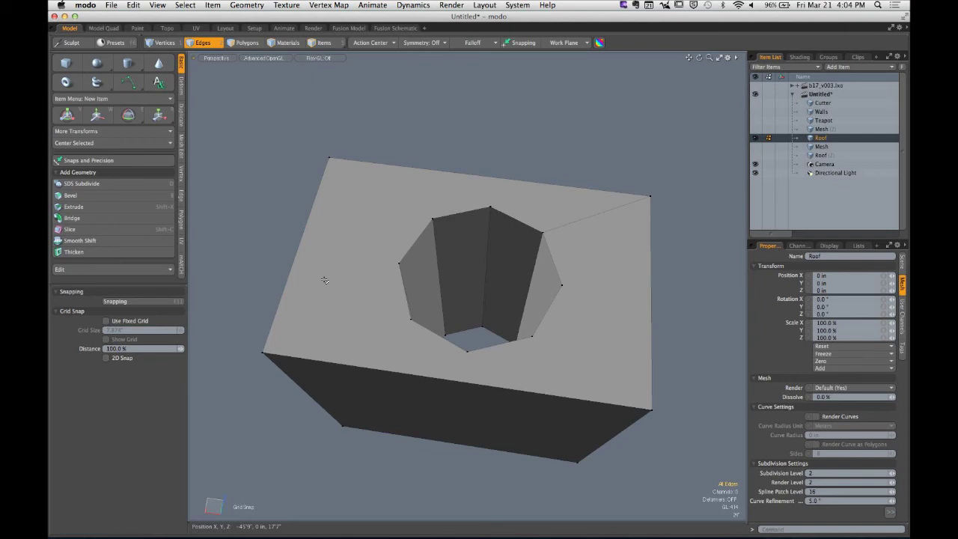
key("super+z")
key("super+z")
key("super+z")
key("super+z")
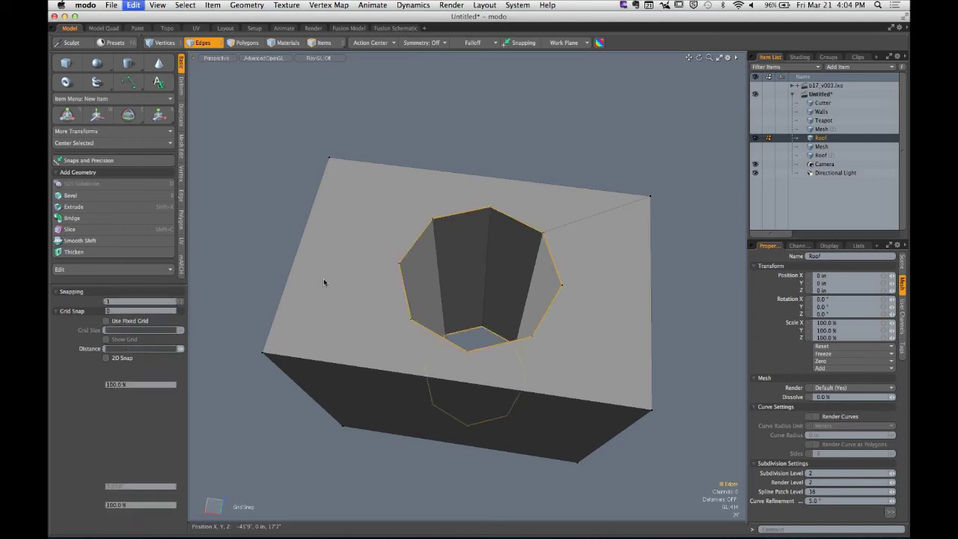
Cap both openings of the box with polygons and remove their outline edges
left_click_drag(452, 298, 476, 267, "alt")
key("p")
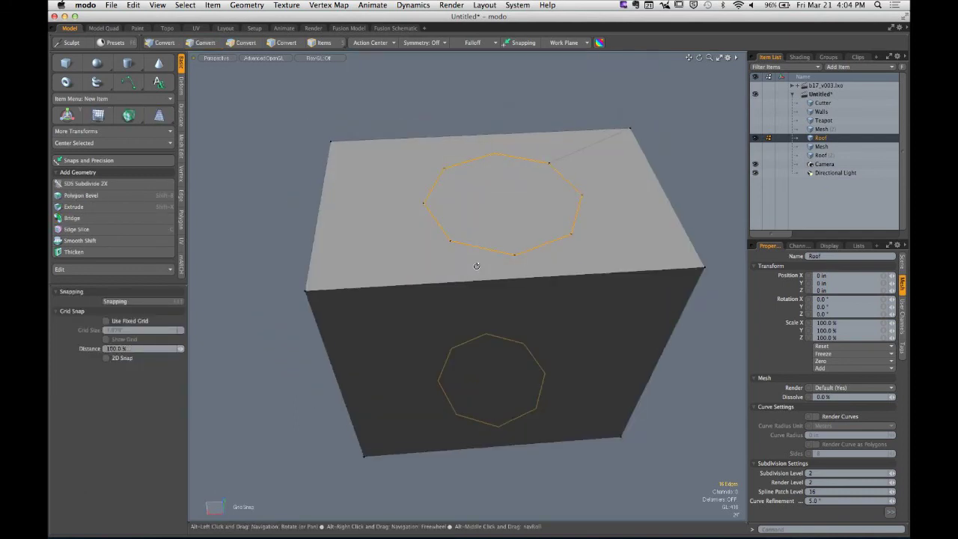
key("BackSpace")
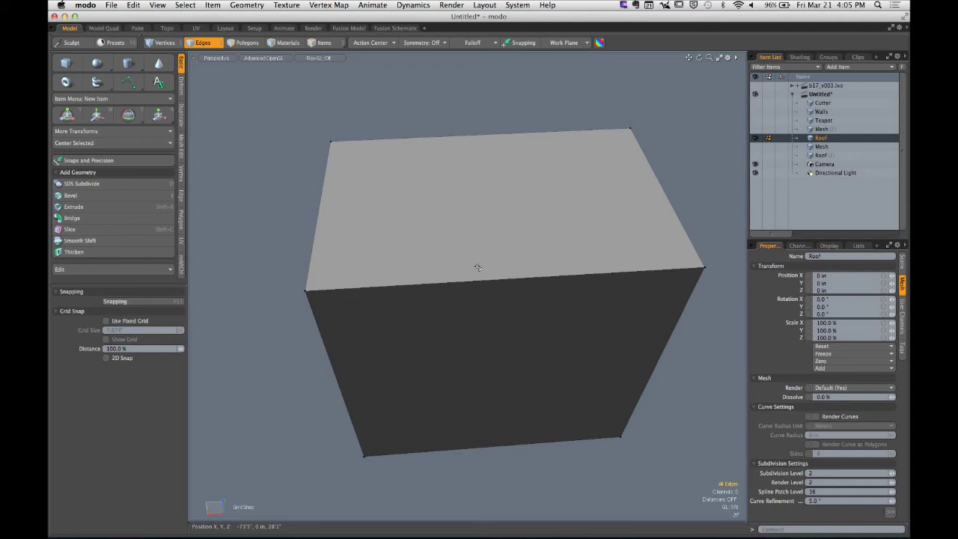
Scale the box into a thin slab and rotate it to the slope of a roof plane
key("3")
left_click_drag(502, 295, 442, 280, "ctrl+alt")
key("r")
key("super+z")
key("space")
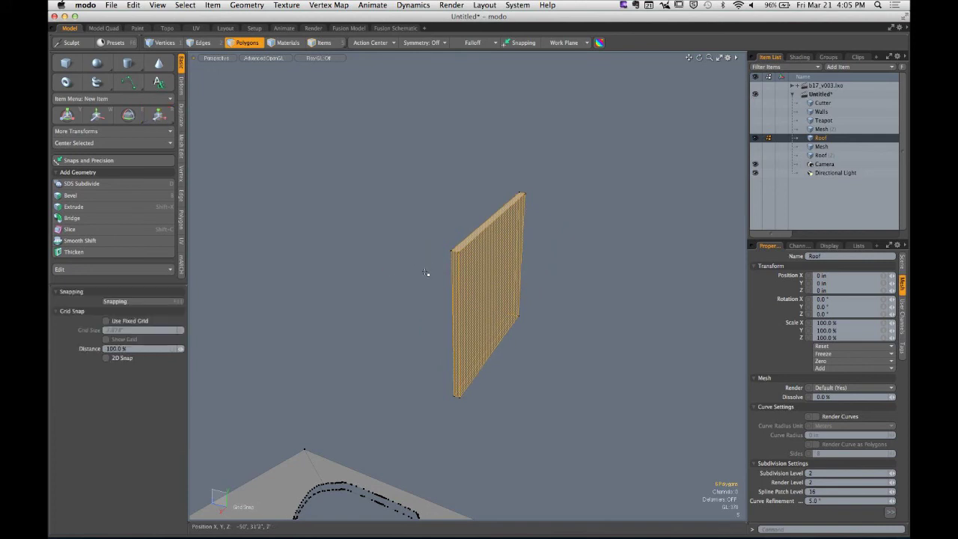
key("e")
left_click_drag(500, 255, 449, 279)
key("space")
left_click(542, 283)
Duplicate the sloped slab's polygons and move the copy about -22'8" along Z
double_click(403, 232)
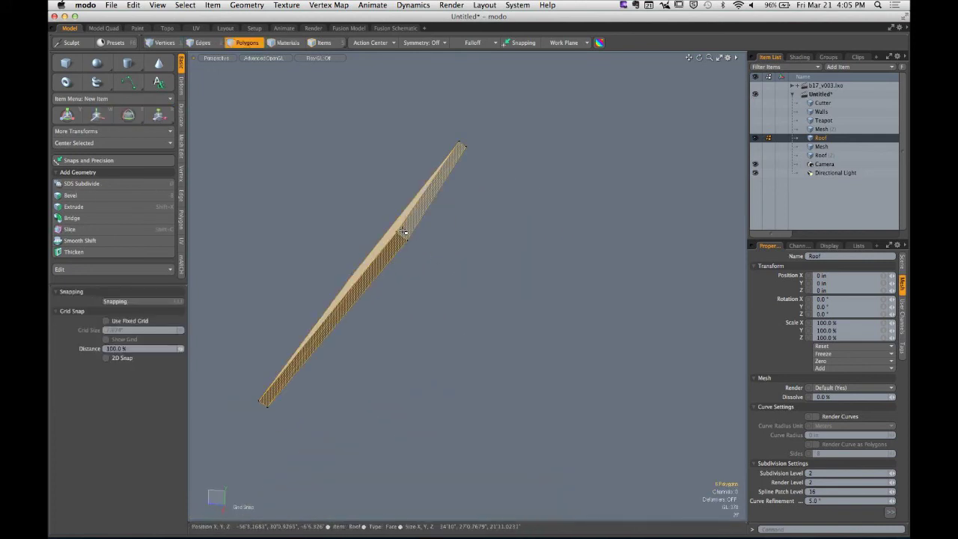
key("super+c")
key("super+v")
key("w")
left_click_drag(355, 265, 511, 276)
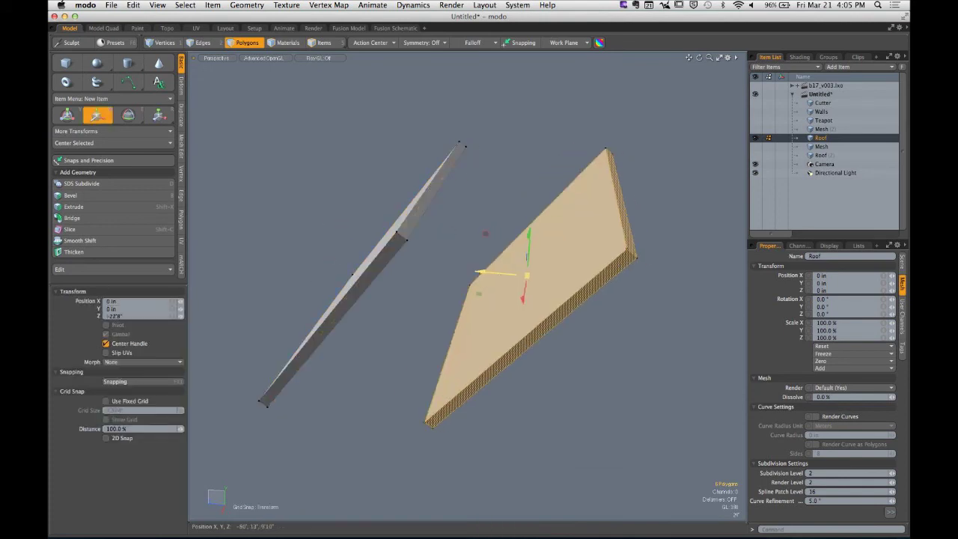
Rotate the copied slab 80° about X so it leans against the first slab at the ridge
key("e")
left_click_drag(547, 239, 482, 243, "ctrl")
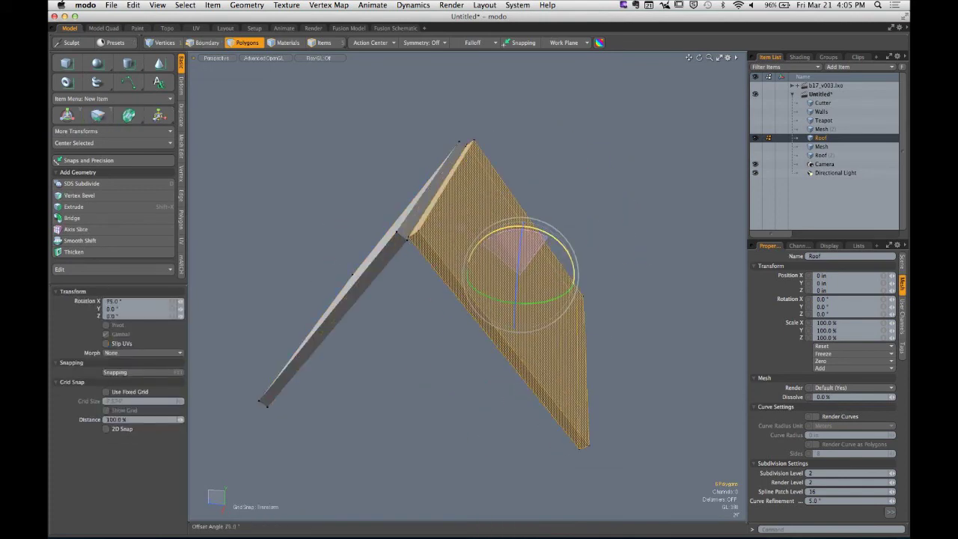
left_click_drag(561, 277, 563, 284)
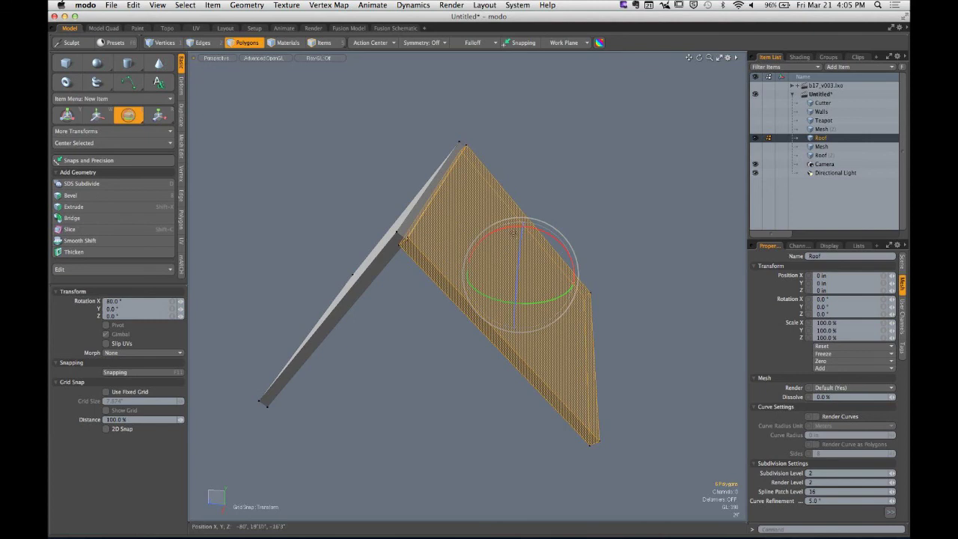
left_click(513, 230)
left_click_drag(513, 229, 532, 190)
key("super+z")
key("space")
left_click(532, 133)
Try bridging the two slabs' facing end polygons at the ridge, and undo it
left_click_drag(532, 133, 482, 190, "alt")
scroll(466, 168, "up", 3)
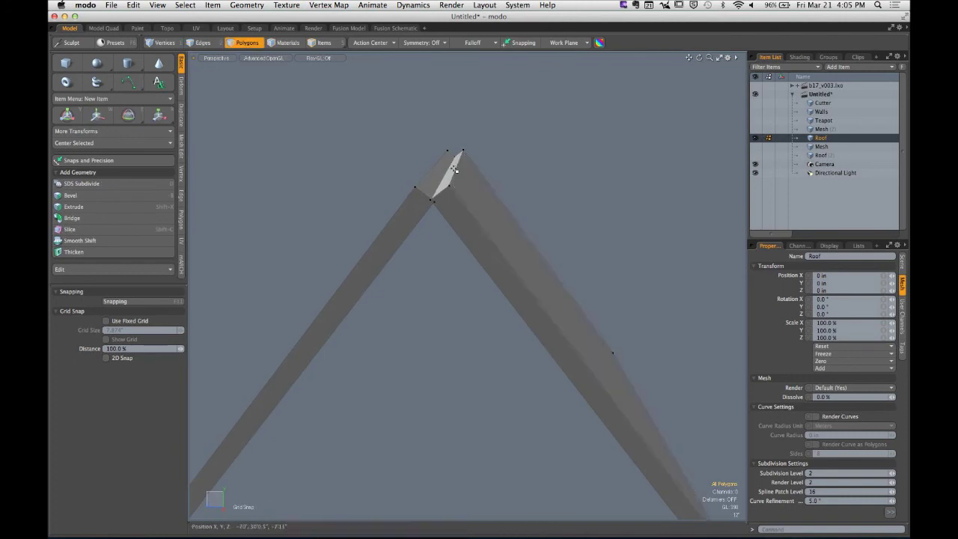
left_click_drag(452, 171, 483, 175)
left_click(133, 215)
key("space")
left_click(488, 144)
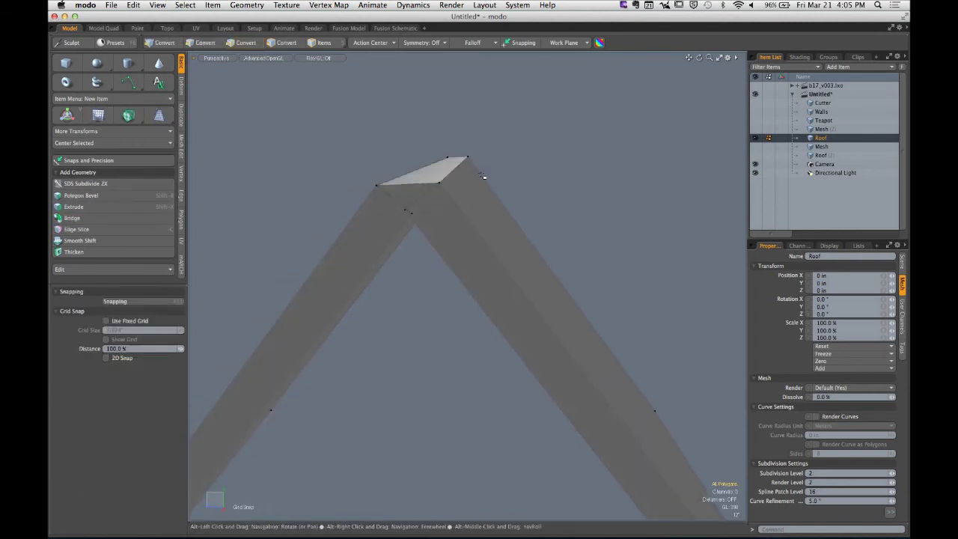
key("super+z")
key("super+z")
key("super+z")
key("super+z")
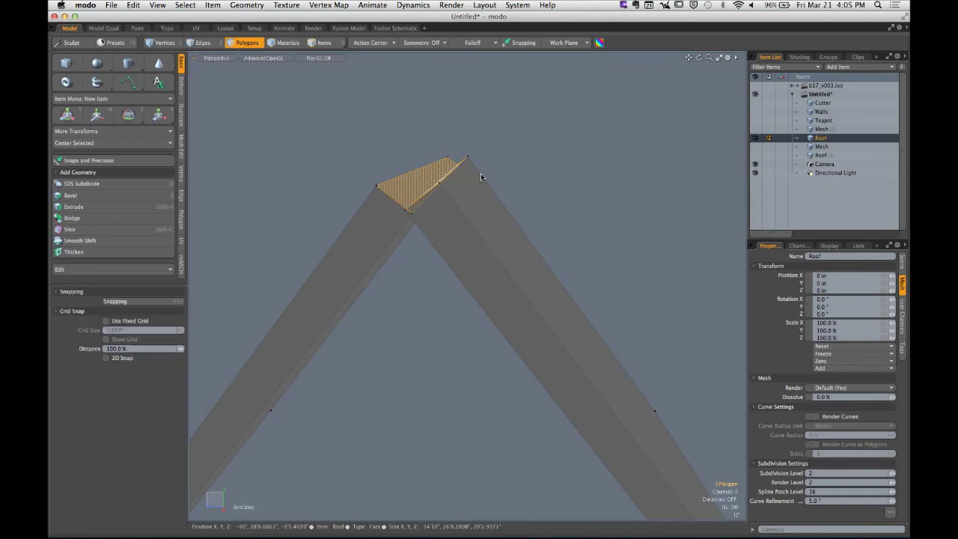
Extend the first slab past the ridge by moving its upper end polygon along its slope with the Selection action center
left_click_drag(487, 164, 402, 228, "alt")
key("1")
key("3")
left_click(451, 179)
key("w")
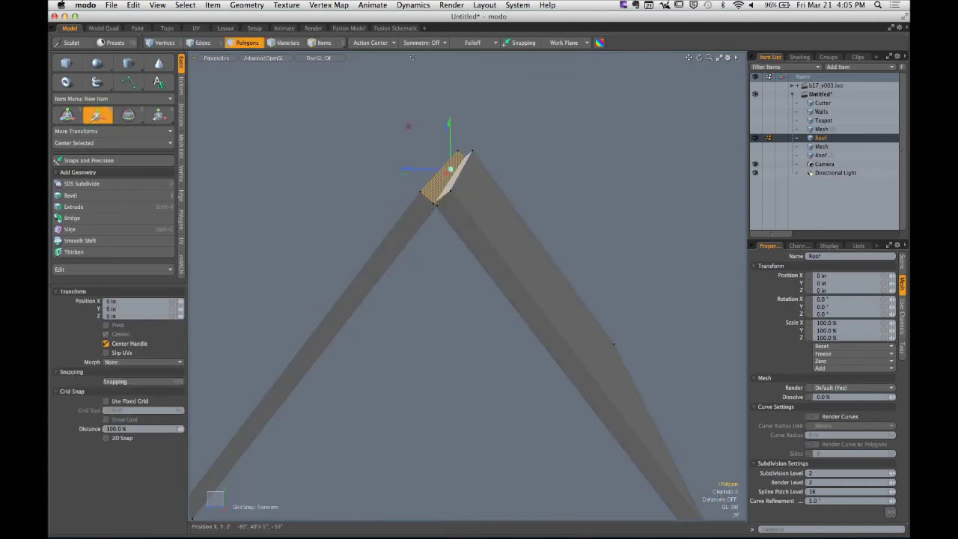
left_click(370, 43)
left_click(385, 56)
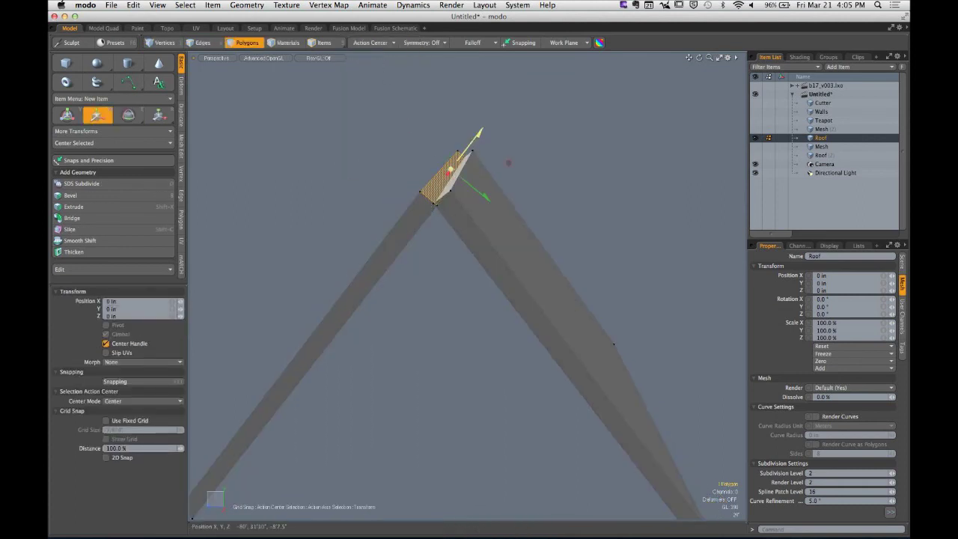
left_click_drag(475, 138, 547, 50)
mouse_move(508, 161)
left_mouse_down("alt")
mouse_move(555, 165)
mouse_move(517, 177)
left_mouse_up("alt")
key("q")
key("Escape")
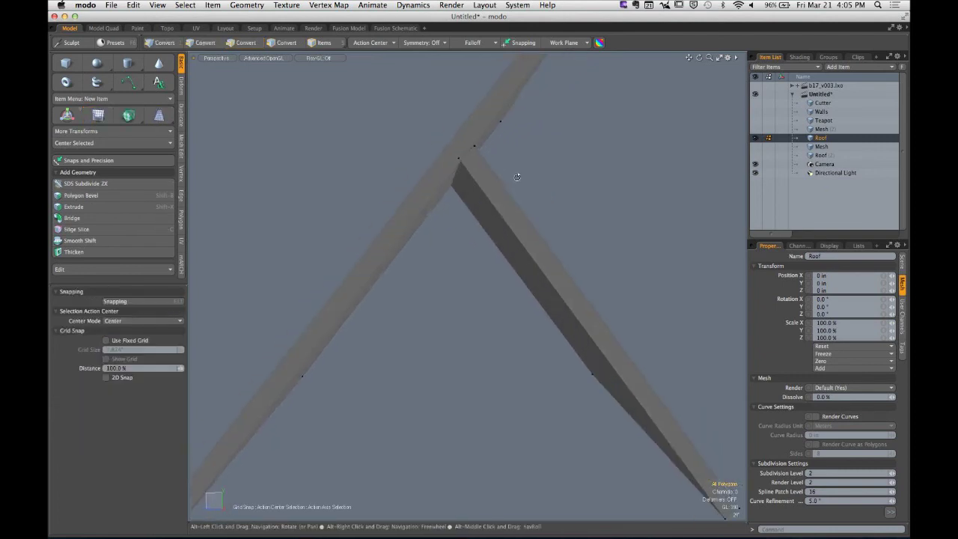
Select the copied slab on the other side of the ridge and delete it
key("3")
double_click(496, 188)
key("Delete")
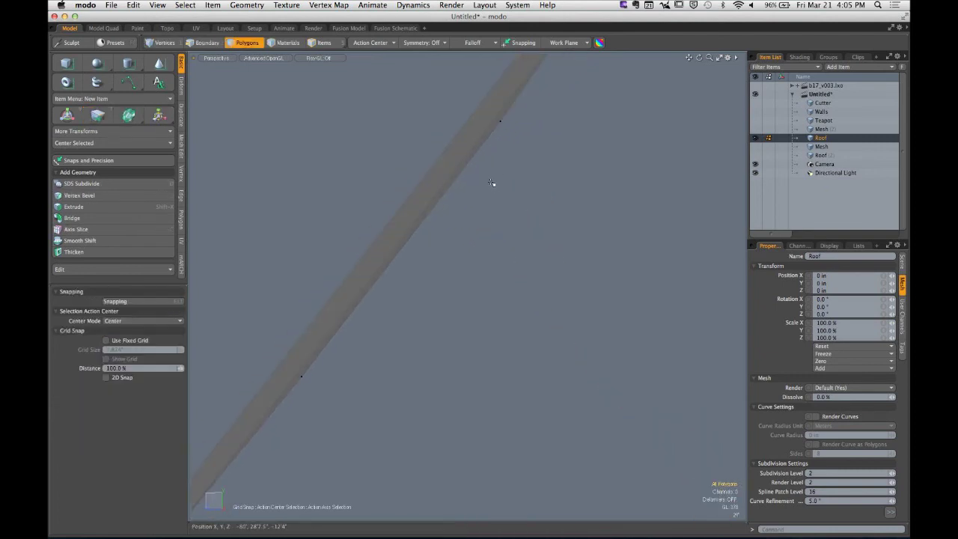
Switch to the Right view and try a vertical cut across the slab with the Slice tool
key("ctrl+space")
left_click(510, 219)
left_click_drag(544, 247, 447, 244, "ctrl+alt")
key("ctrl+space")
left_click(524, 244)
mouse_move(508, 241)
left_mouse_down("alt+shift")
mouse_move(486, 245)
mouse_move(507, 226)
left_mouse_up("alt+shift")
key("shift+c")
left_click_drag(479, 131, 479, 255, "ctrl")
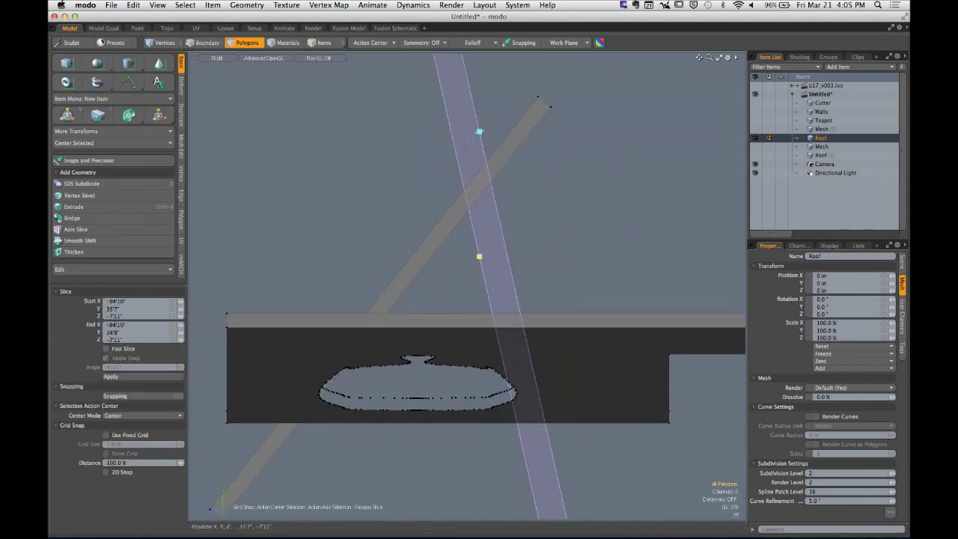
Set the action center to Automatic and slice the sloped slab vertically near its upper end
left_click(370, 43)
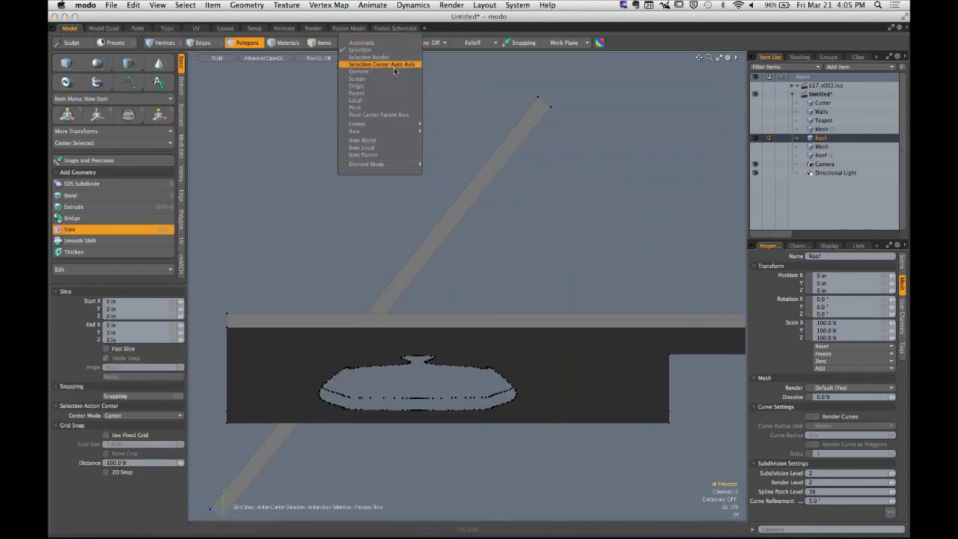
left_click(395, 67)
left_click(379, 43)
left_click(379, 65)
left_click_drag(433, 101, 433, 102, "ctrl")
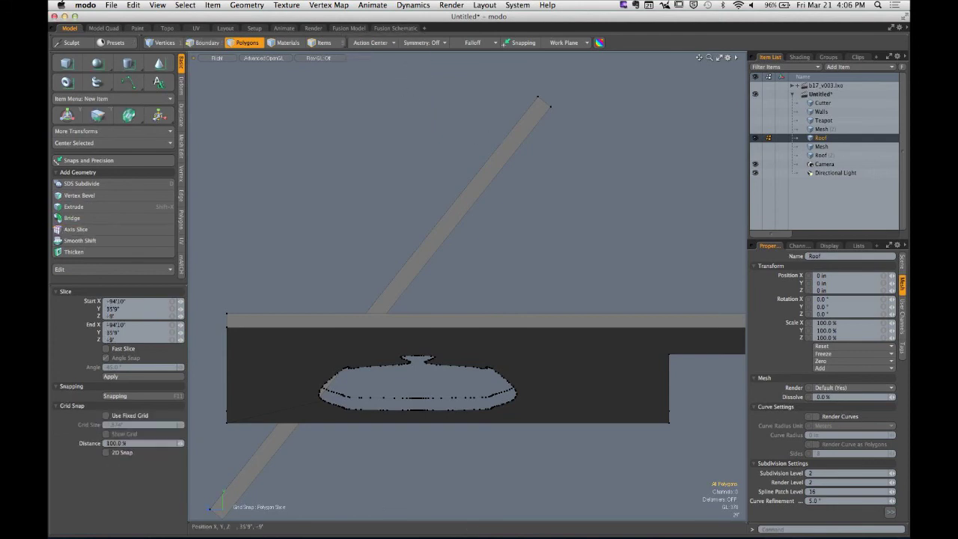
left_click_drag(492, 129, 492, 223, "ctrl")
key("q")
Select the slab's polygons beyond the vertical slice and delete them
left_click(516, 139)
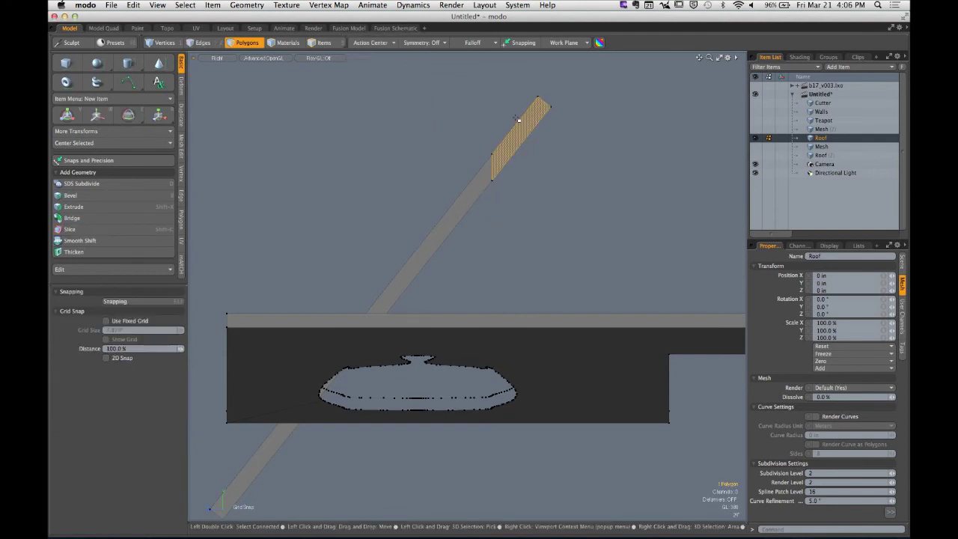
left_click_drag(454, 60, 610, 213)
key("Delete")
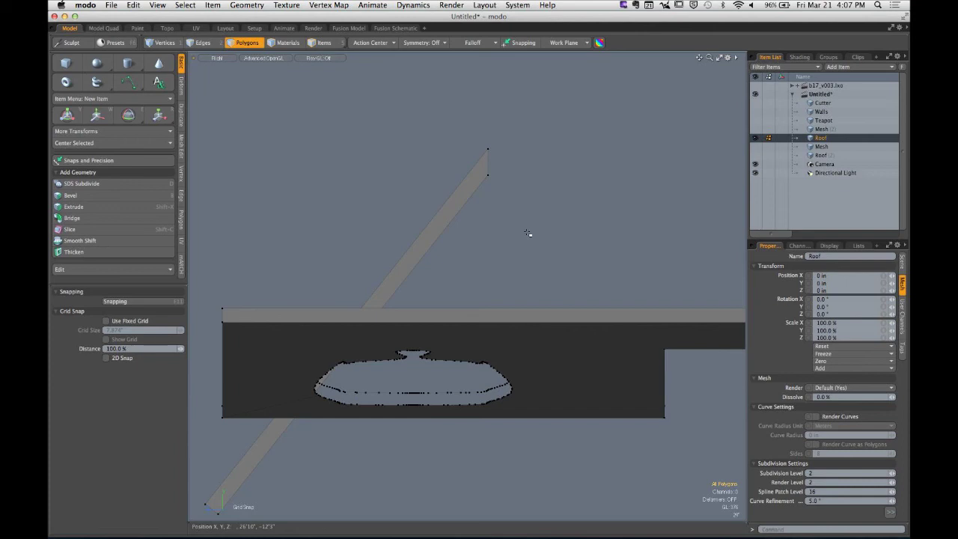
left_click_drag(530, 211, 544, 187, "alt")
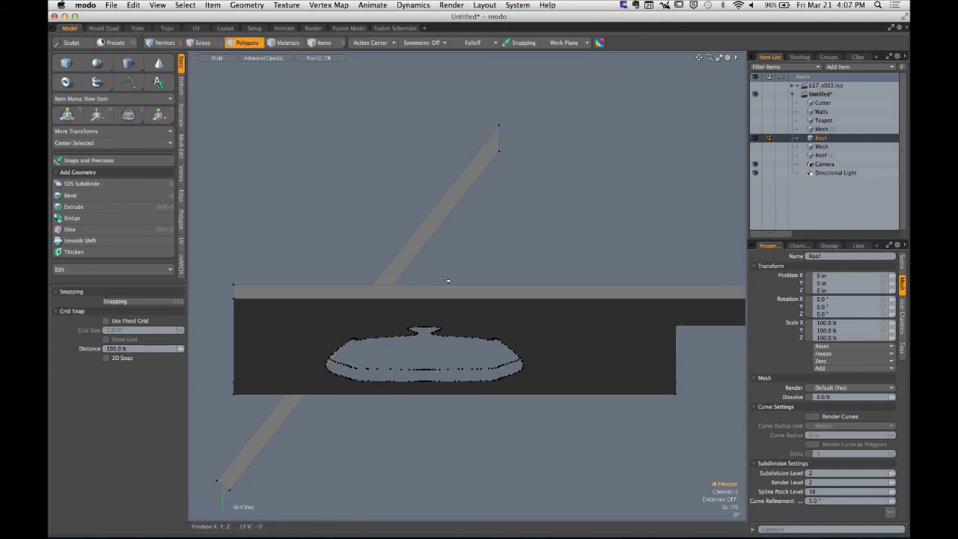
key("KP_Decimal")
left_click_drag(530, 288, 481, 292, "ctrl+alt")
left_click_drag(481, 292, 492, 336, "alt")
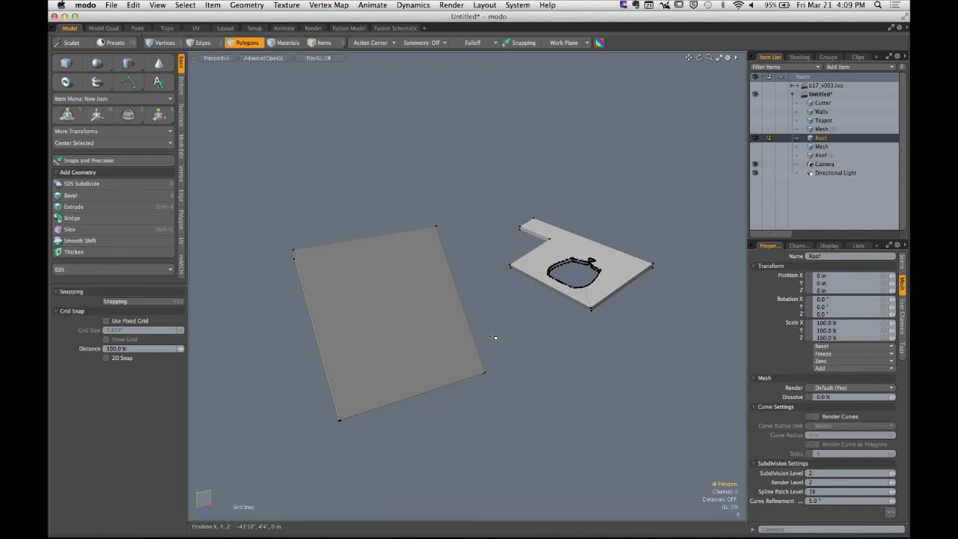
Switch to vertex selection and create a new empty scene
key("1")
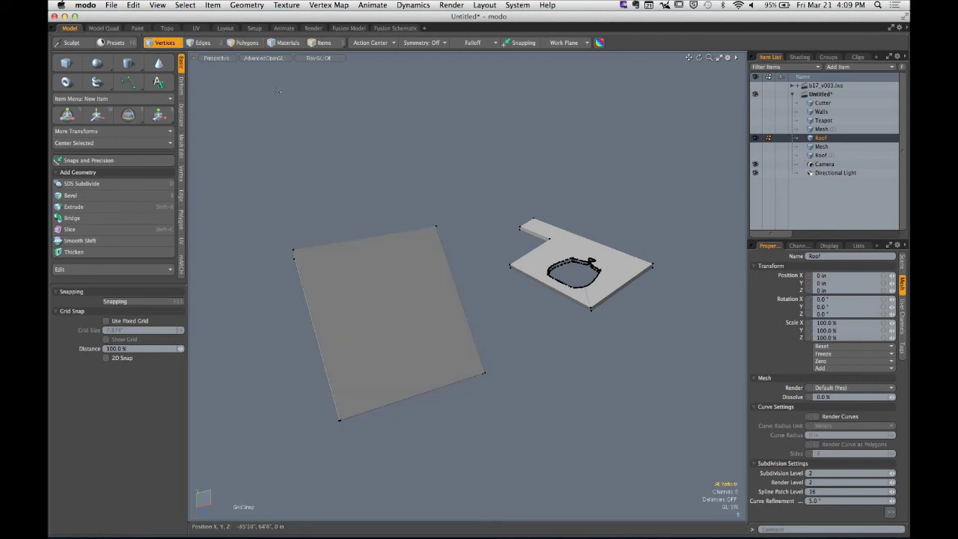
left_click(116, 5)
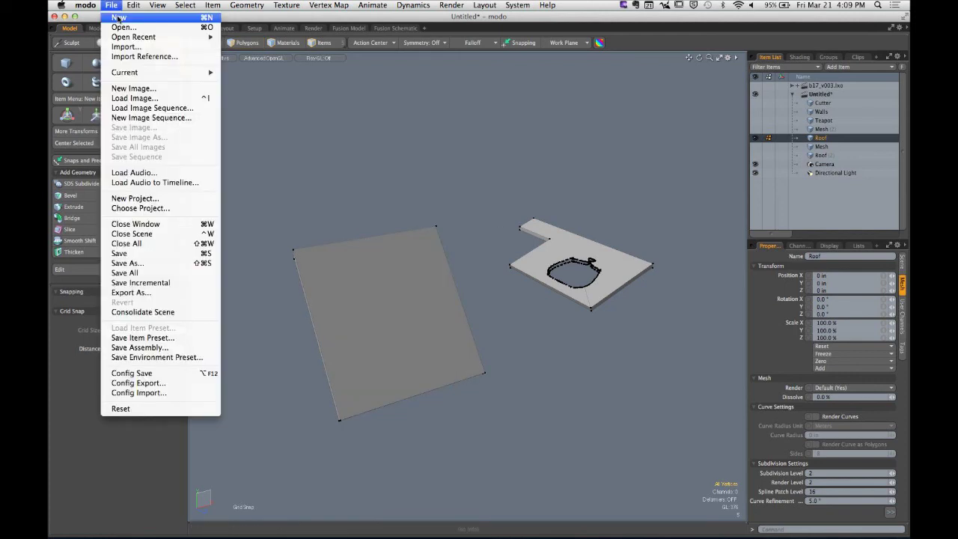
left_click(120, 17)
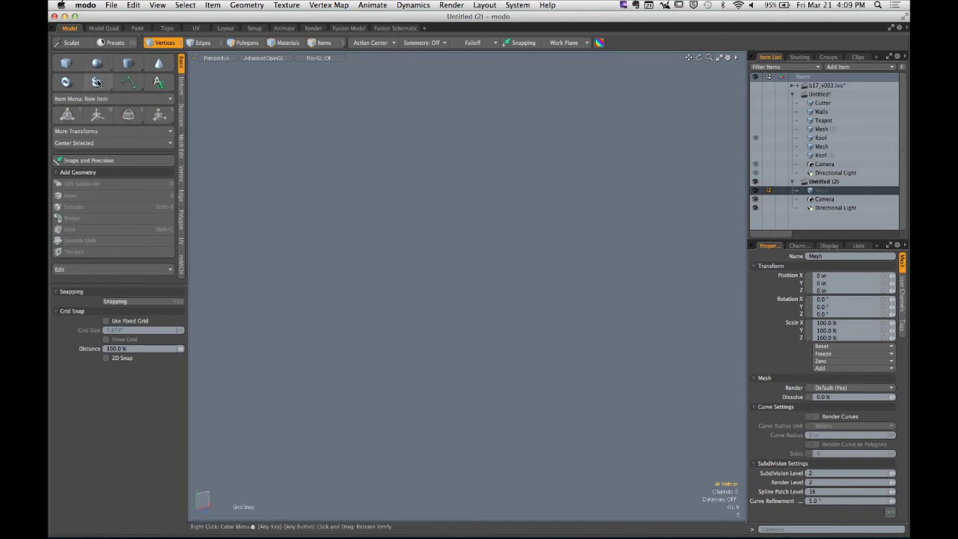
Switch to the Fusion Model layout, expand its preset browser and add the Q-MediumCube mesh to the scene
left_click(349, 29)
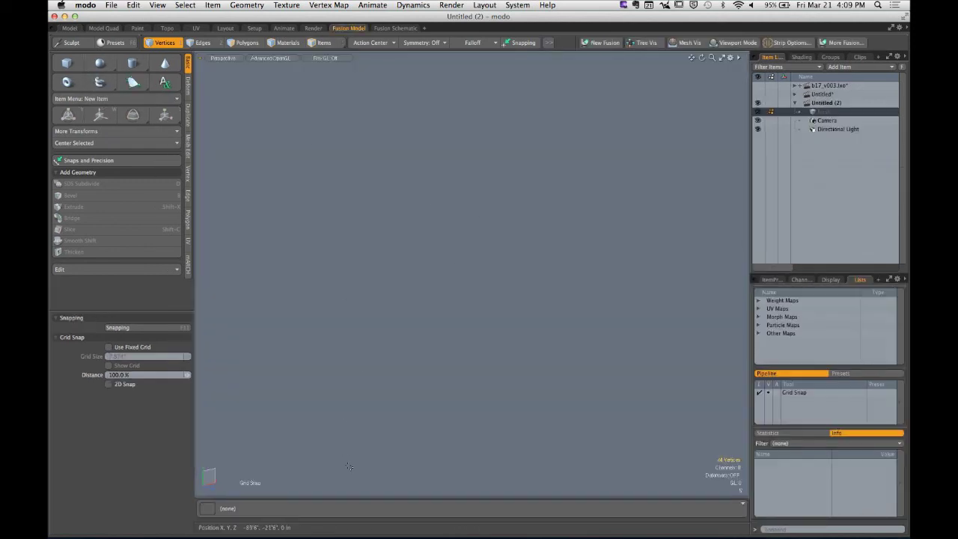
left_click_drag(366, 497, 399, 277)
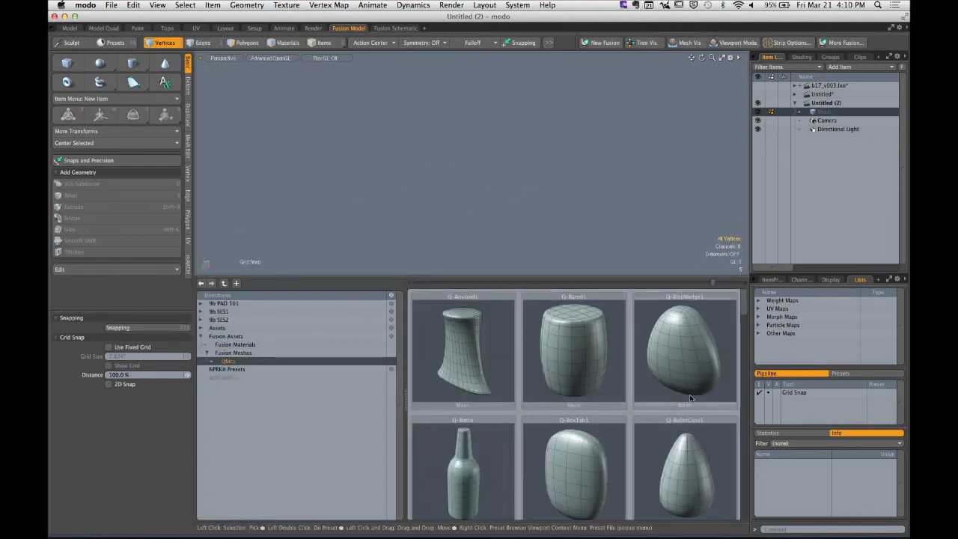
scroll(683, 363, "down", 3)
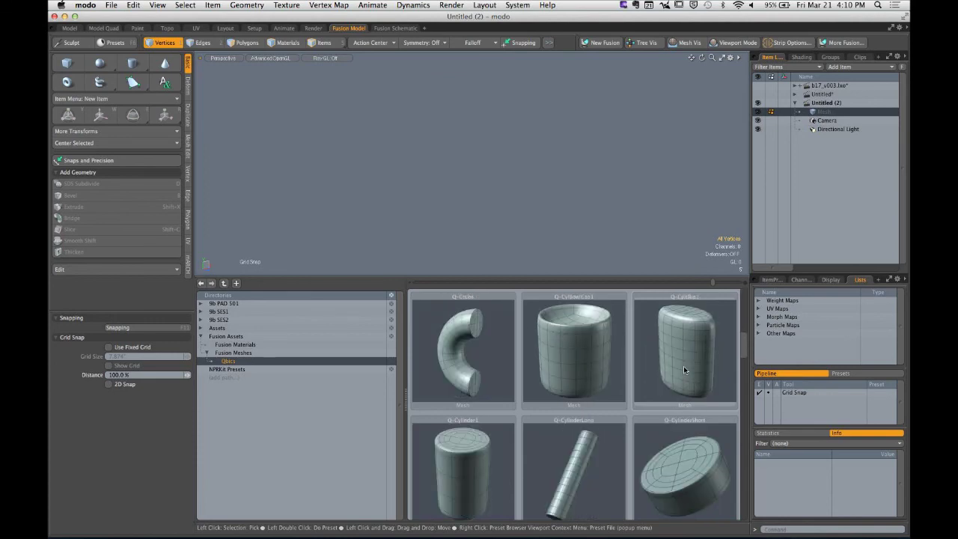
scroll(683, 369, "down", 3)
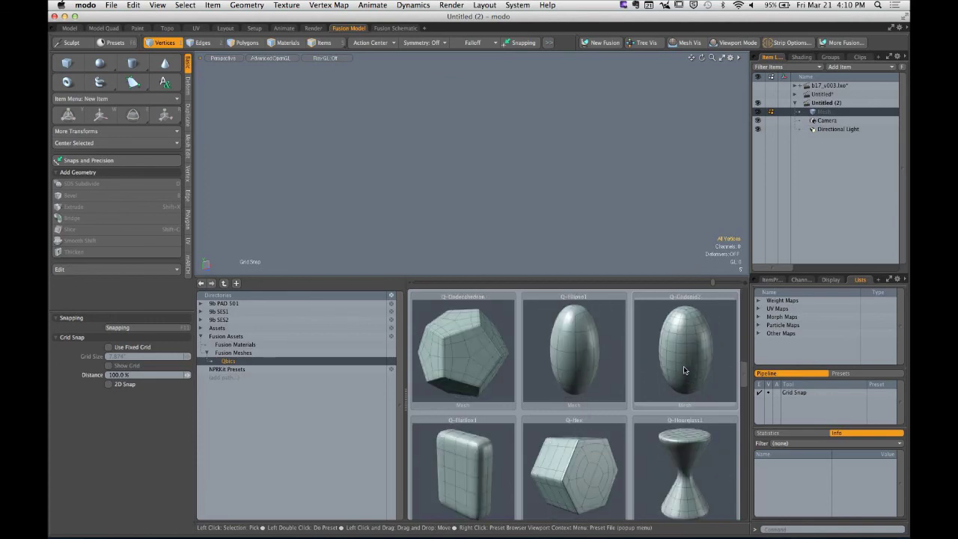
left_click_drag(744, 378, 747, 416)
left_click_drag(693, 365, 550, 188)
left_click_drag(614, 207, 586, 201, "ctrl+alt")
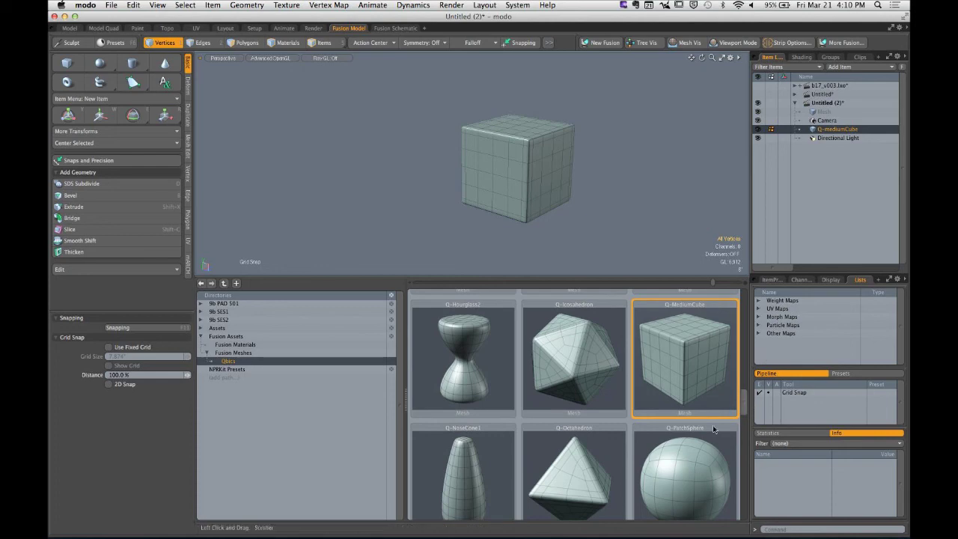
Add the Q-PatchSphere mesh preset to the scene and switch to polygon selection
double_click(650, 459)
left_click_drag(607, 165, 530, 173, "alt")
left_click(247, 43)
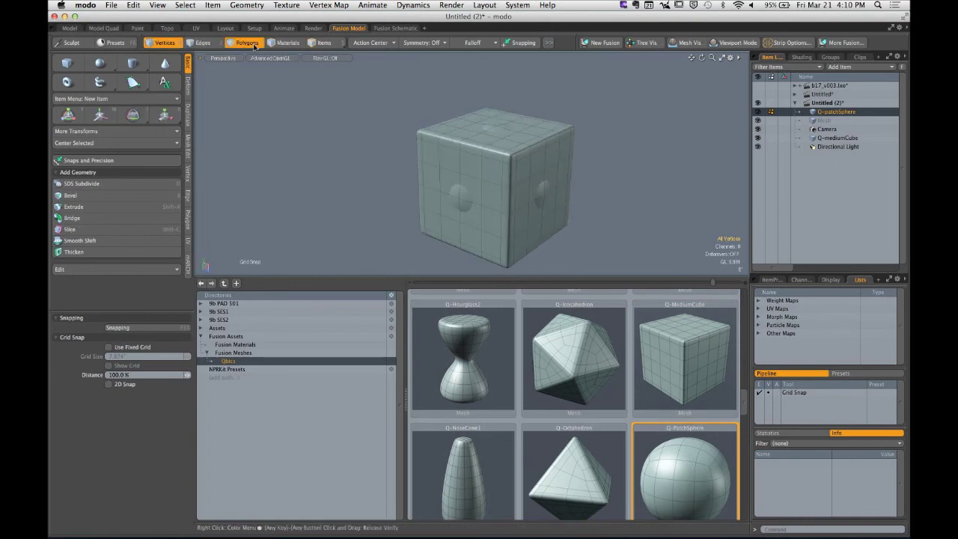
Move the medium cube about 4'2.75" along Z, clear of the sphere, and scale it uniformly to 69%
left_click(837, 138)
key("w")
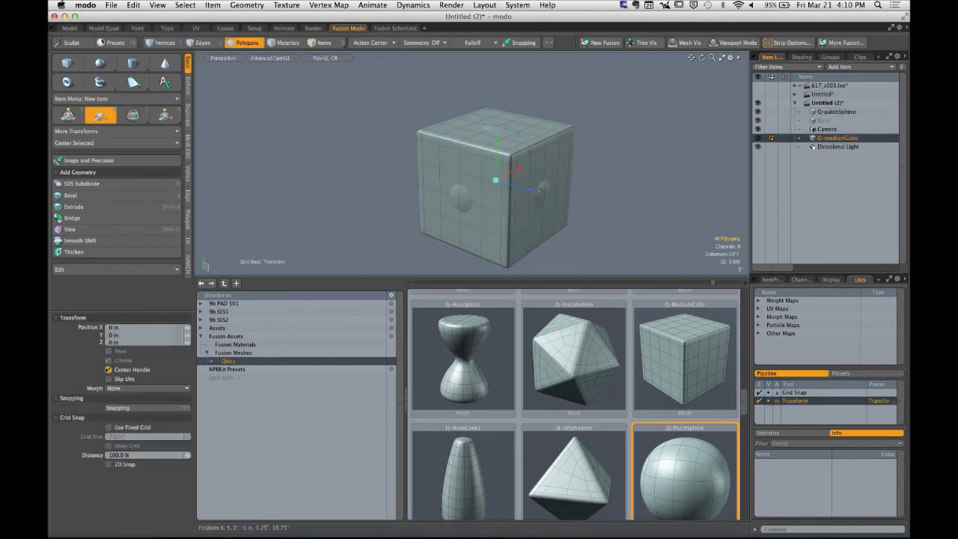
left_click_drag(542, 193, 675, 231)
left_click_drag(666, 202, 602, 182, "alt")
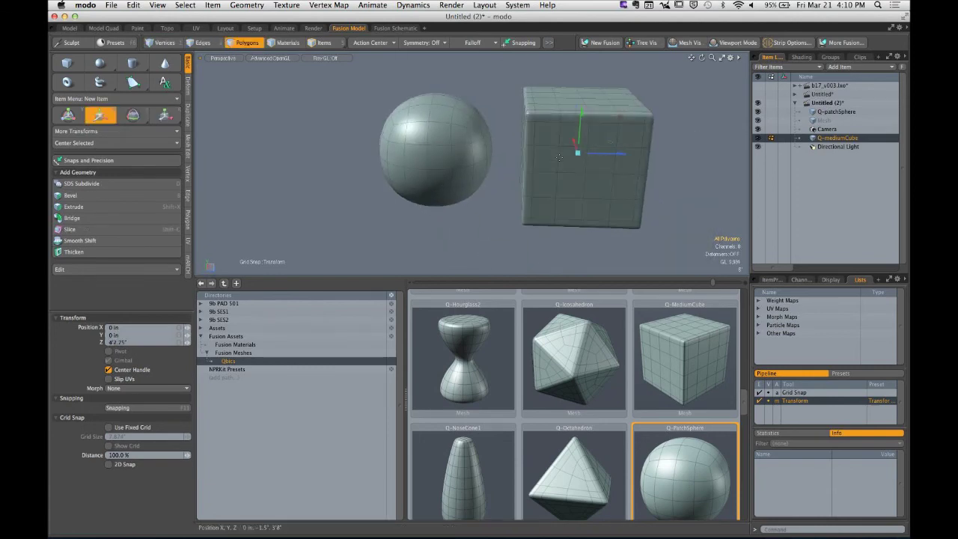
key("r")
left_click_drag(608, 153, 591, 105)
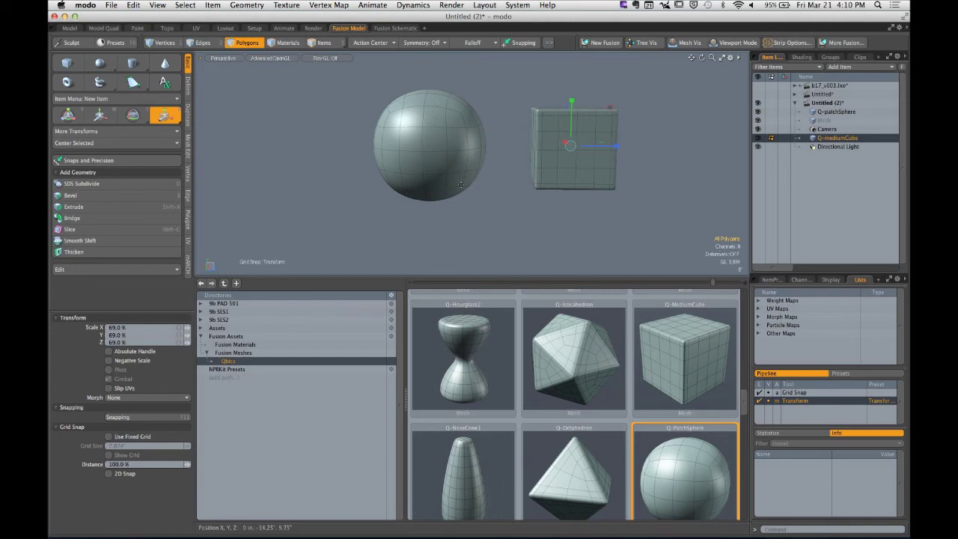
Move the cube so one corner overlaps the upper part of the sphere, and switch to item selection
key("w")
left_click_drag(573, 131, 453, 161, "alt")
left_click_drag(511, 167, 545, 157)
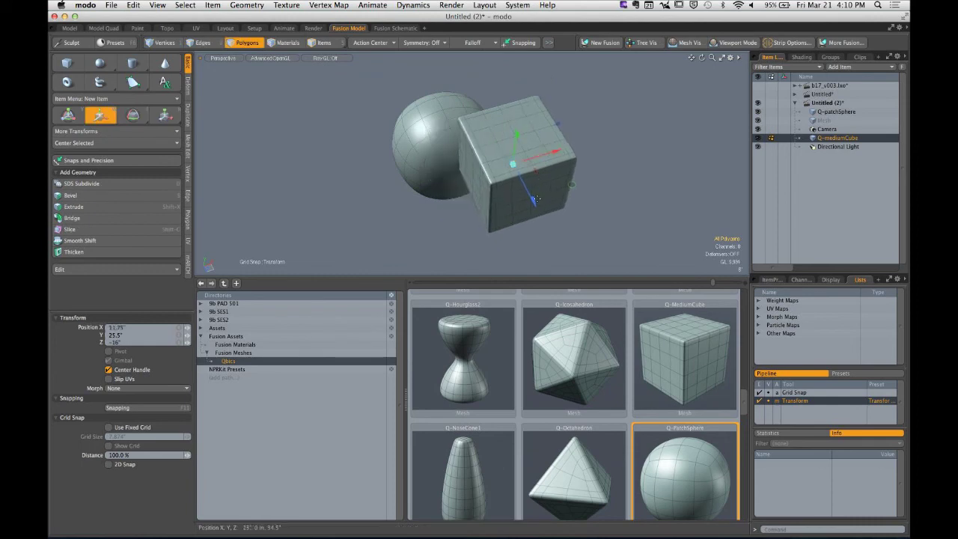
mouse_move(536, 201)
left_mouse_down()
mouse_move(519, 184)
mouse_move(527, 185)
left_mouse_up()
key("super+z")
left_click_drag(556, 234, 538, 206)
left_click_drag(538, 206, 630, 129, "alt")
left_click_drag(483, 161, 611, 178)
key("q")
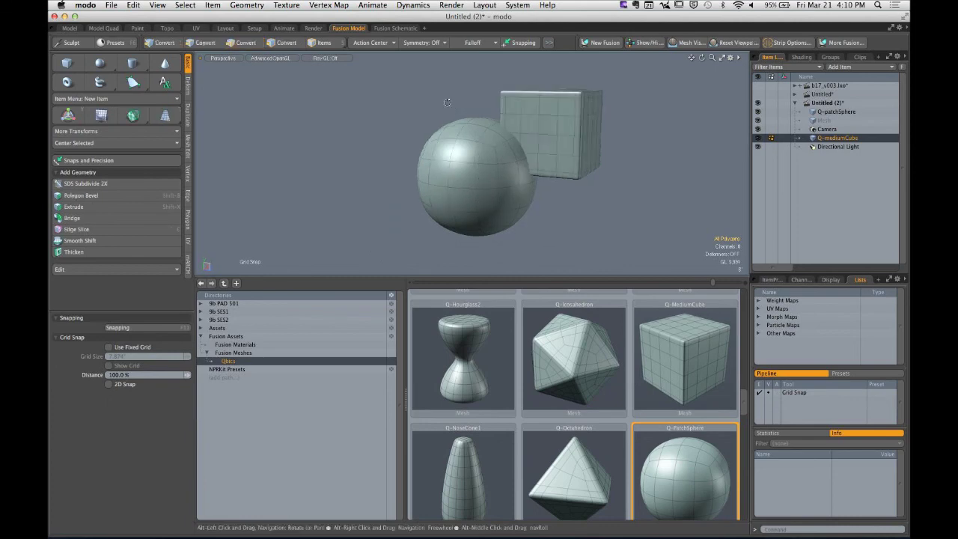
key("5")
left_click(467, 154)
left_click(548, 120, "shift")
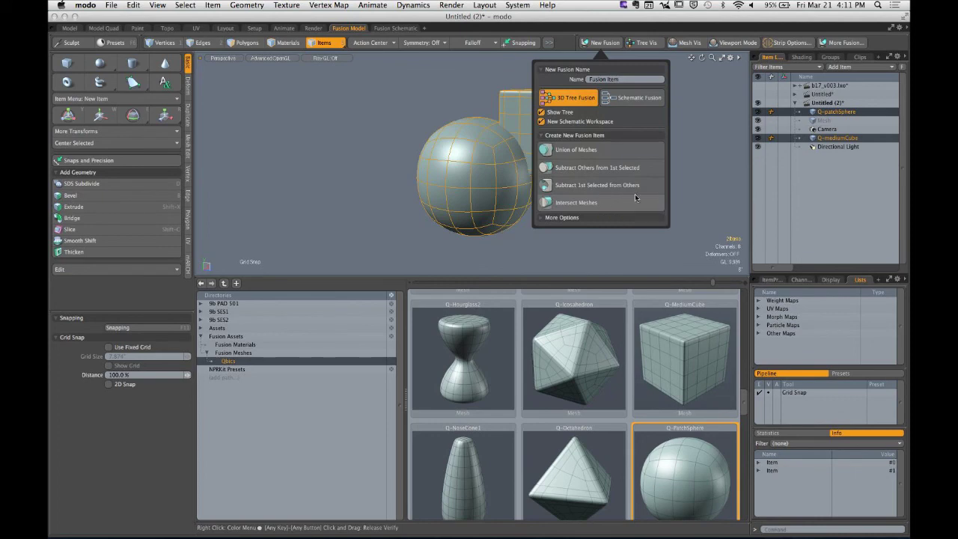
key("Escape")
Select the cube first and the sphere second, and create a 3D tree fusion item with Subtract Others from 1st Selected
left_click(579, 154)
left_click(497, 174, "shift")
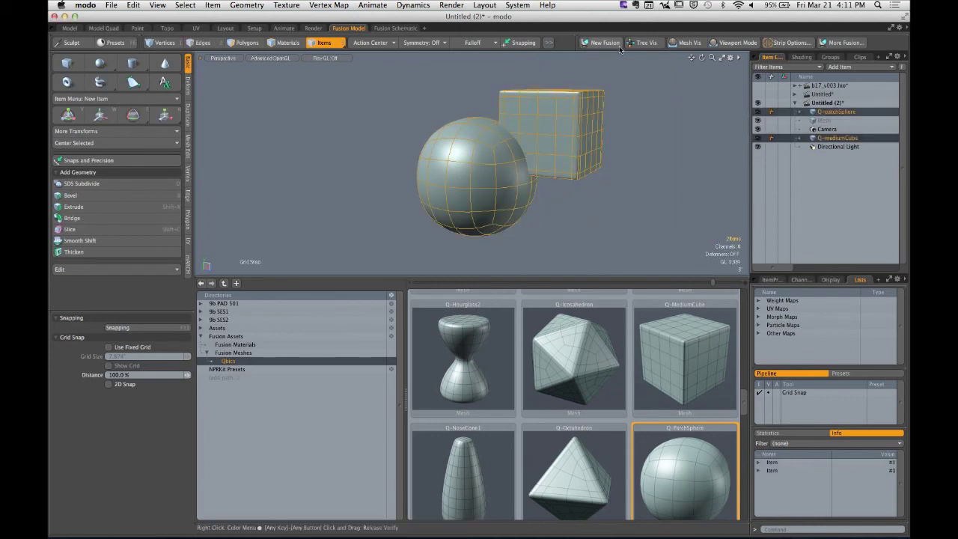
left_click(615, 47)
left_click(585, 171)
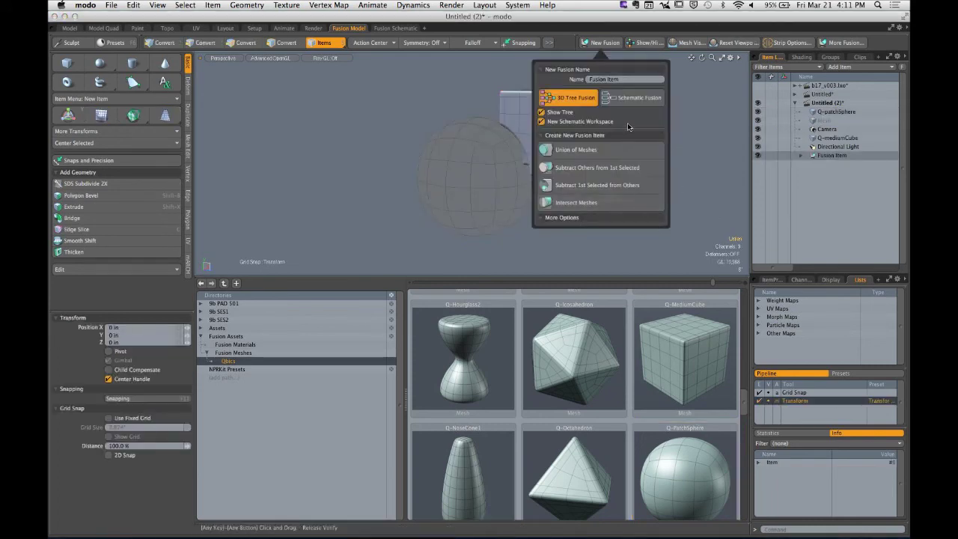
left_click_drag(630, 128, 648, 146, "alt")
left_click_drag(524, 160, 510, 194, "ctrl+alt")
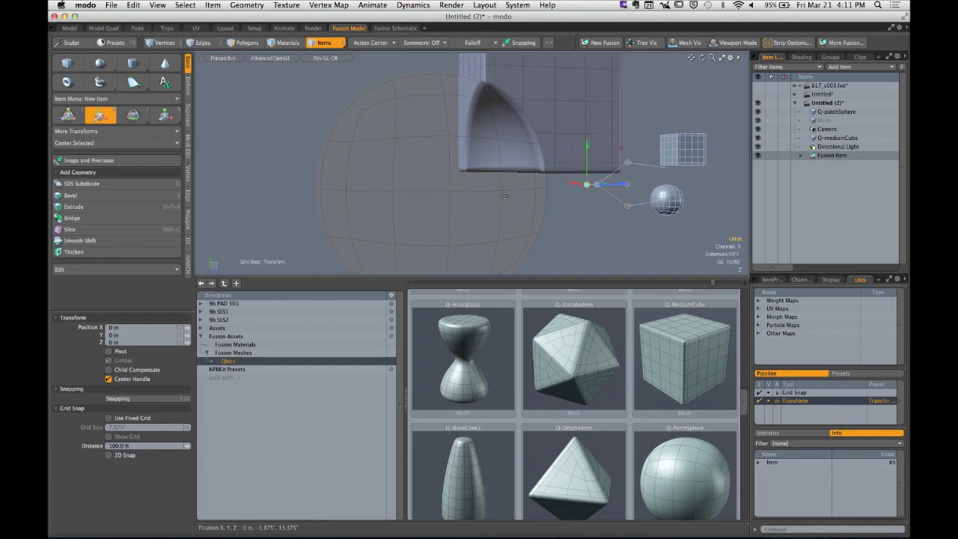
Scale the Q-patchSphere cutter's polygons along X to reshape the cavity in the cube
left_click(833, 115)
left_click_drag(535, 172, 442, 109, "alt")
key("w")
key("w")
left_click_drag(479, 157, 482, 191, "alt")
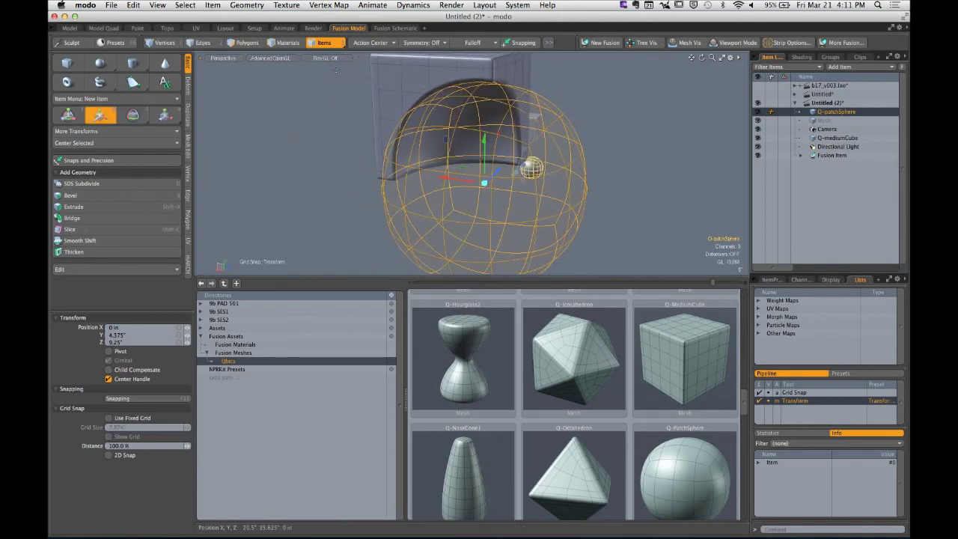
key("3")
key("r")
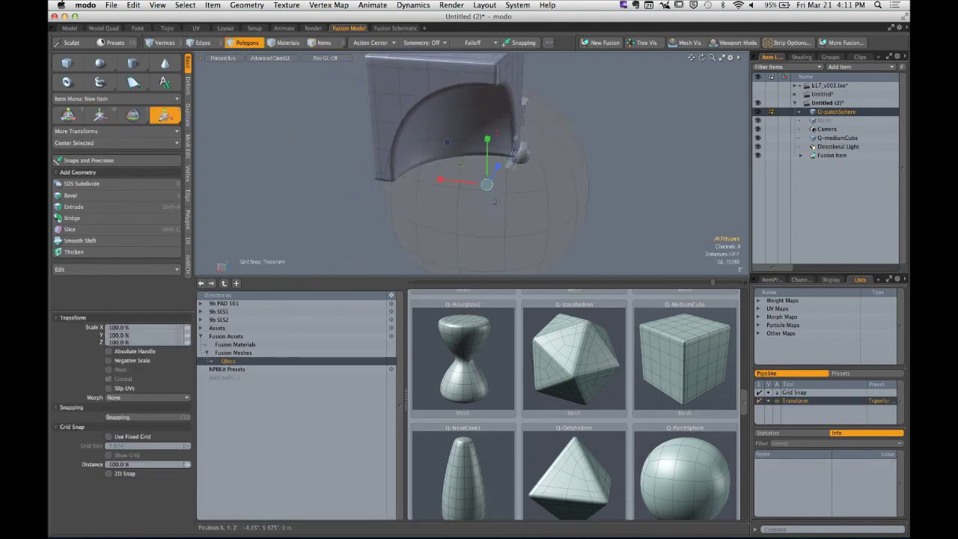
left_click_drag(440, 179, 382, 214)
key("space")
Add the Q-CylinderLong mesh preset to the scene
mouse_move(744, 406)
left_mouse_down()
mouse_move(747, 516)
mouse_move(742, 398)
left_mouse_up()
scroll(742, 389, "up", 5)
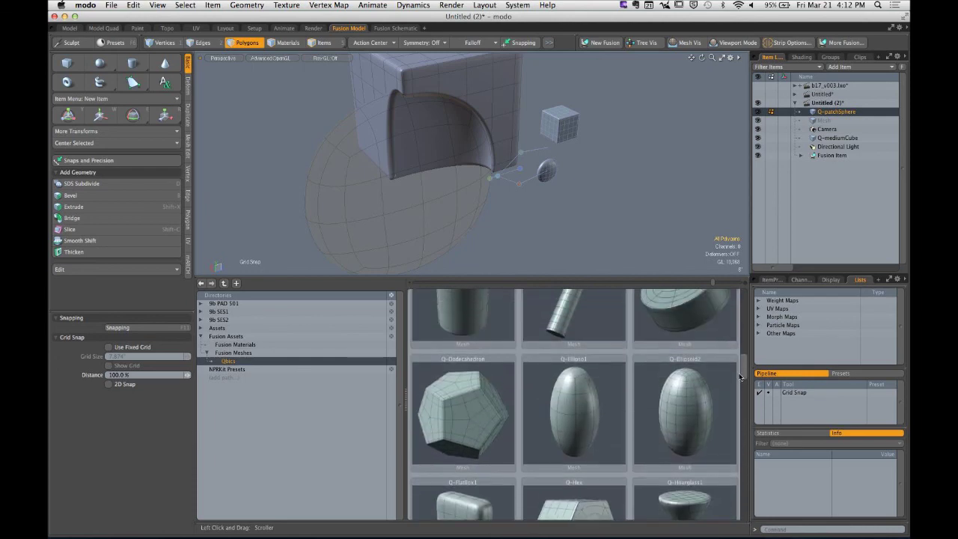
double_click(573, 345)
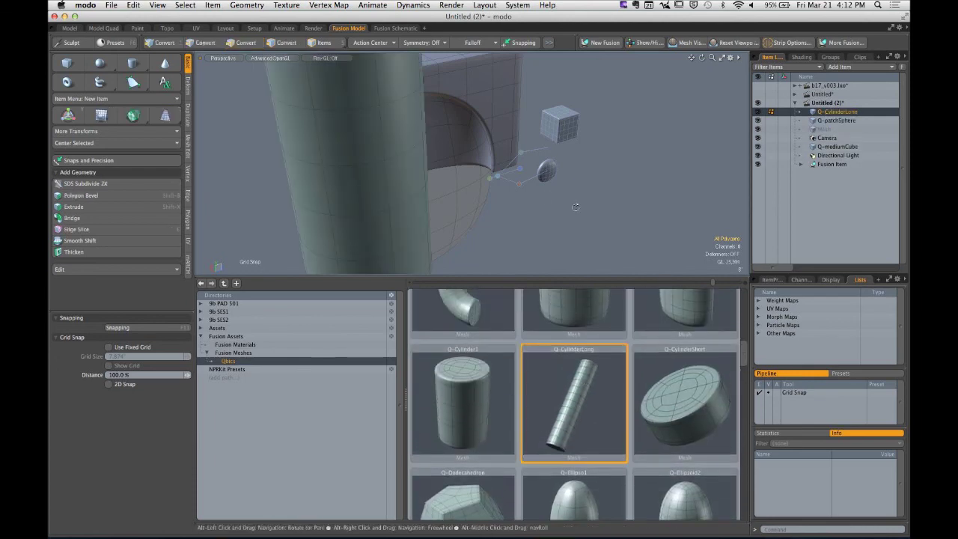
left_click_drag(576, 207, 486, 231, "alt")
scroll(486, 230, "down", 6)
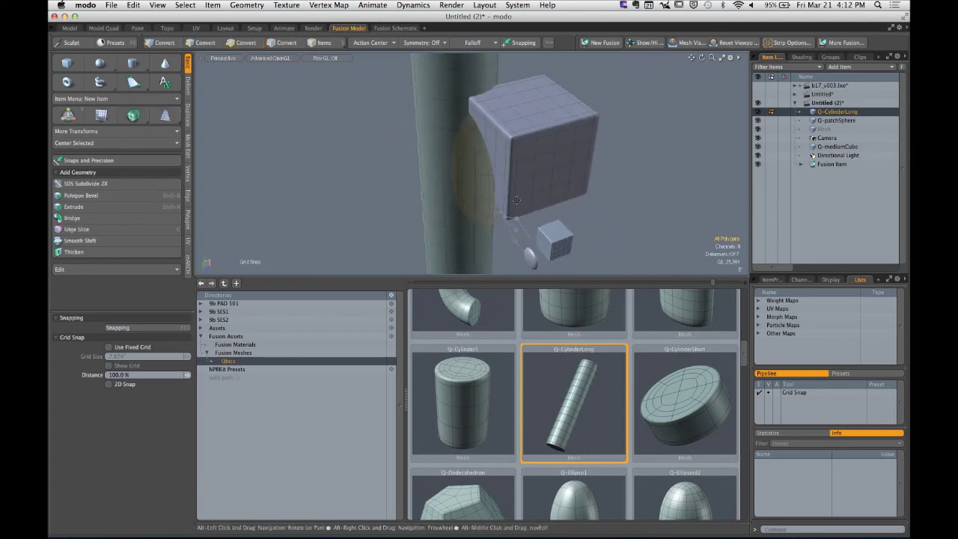
Scale down the long cylinder and move it so it runs vertically through the cube
key("w")
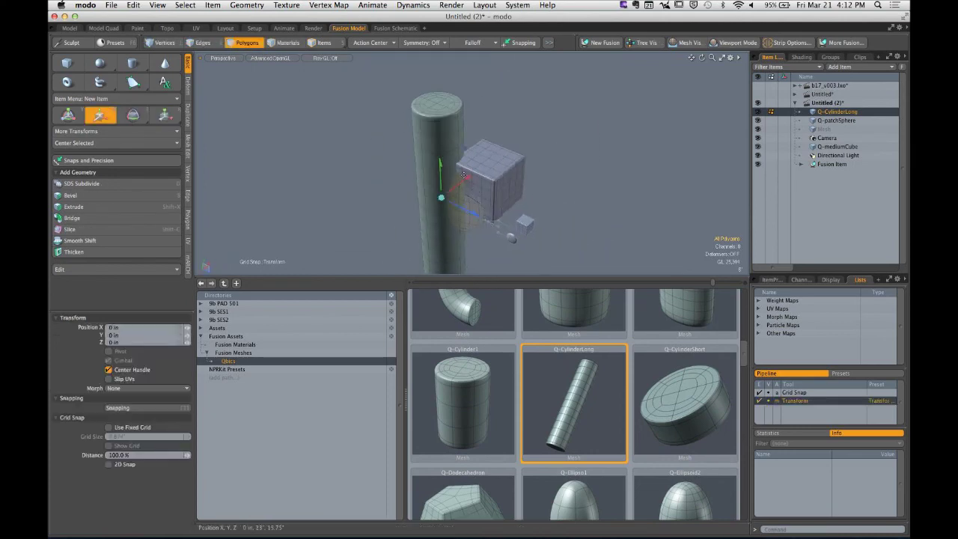
left_click_drag(495, 192, 699, 150)
key("r")
scroll(465, 205, "up", 4)
key("w")
key("3")
key("q")
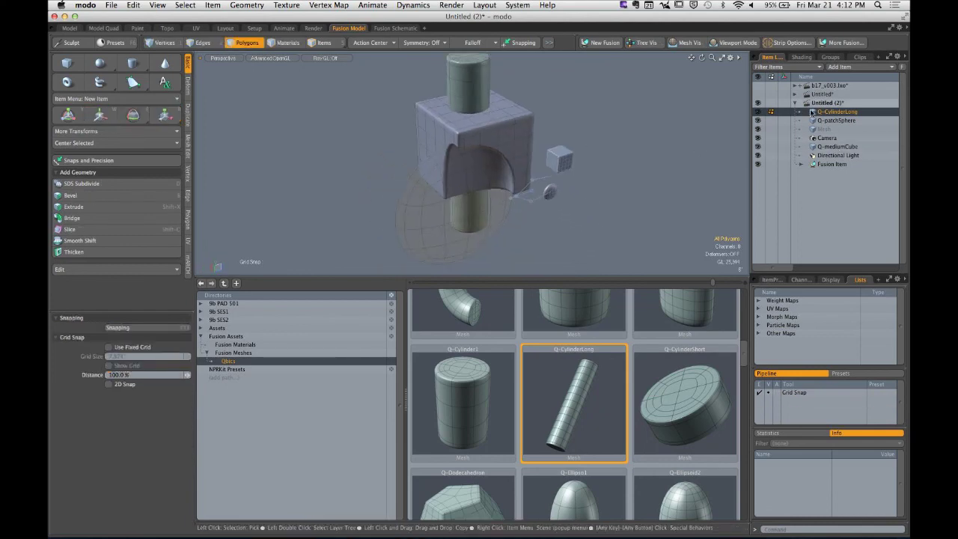
Add the long cylinder to the subtract branch of the fusion tree so it cuts a hole through the cube
left_click_drag(652, 208, 558, 187, "alt+shift")
key("3")
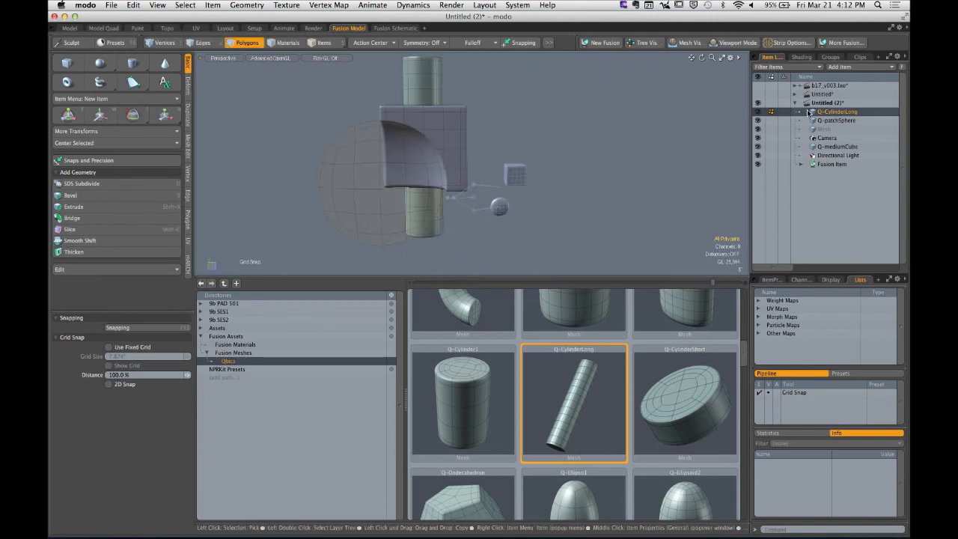
left_click_drag(814, 117, 612, 149)
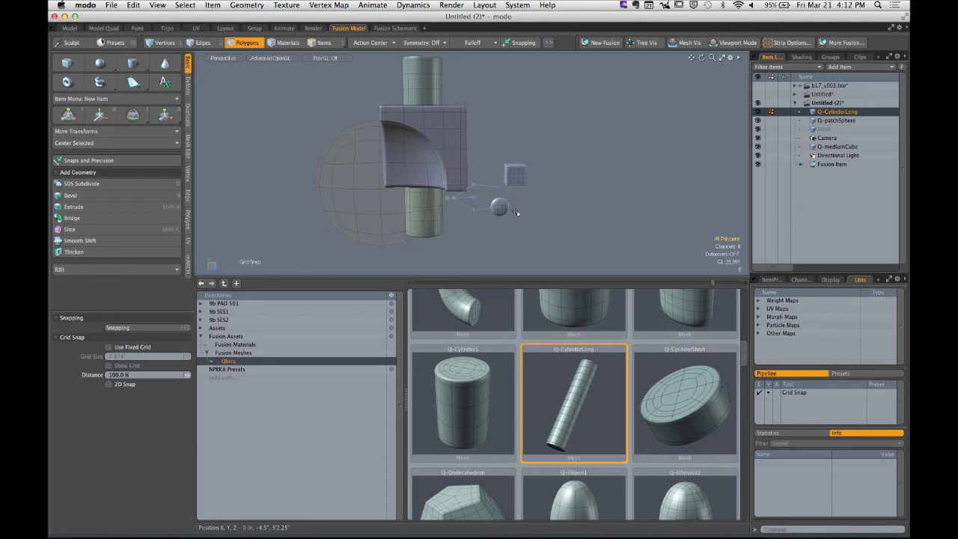
key("5")
left_click(586, 224)
mouse_move(553, 215)
left_mouse_down("alt")
mouse_move(487, 138)
mouse_move(552, 208)
left_mouse_up("alt")
left_click_drag(552, 208, 568, 156, "ctrl+alt")
Scale the Q-CylinderLong cutter uniformly to about 67.5% to narrow the hole in the cube
left_click(828, 144)
left_click(839, 114)
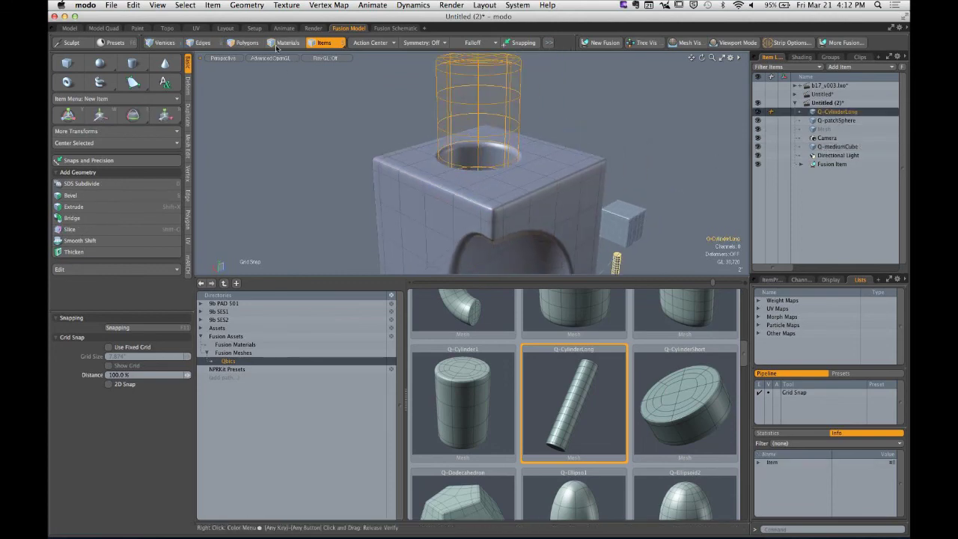
key("y")
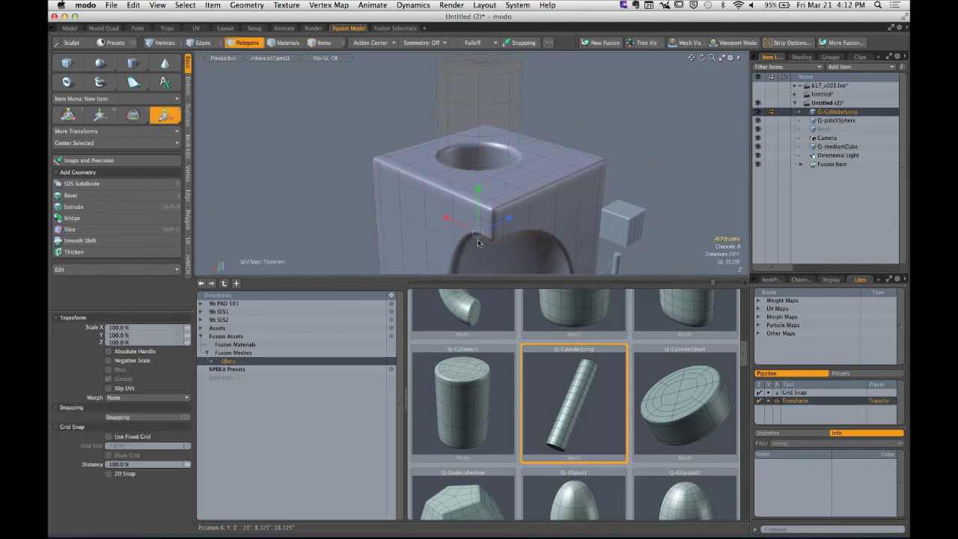
left_click_drag(477, 231, 439, 232)
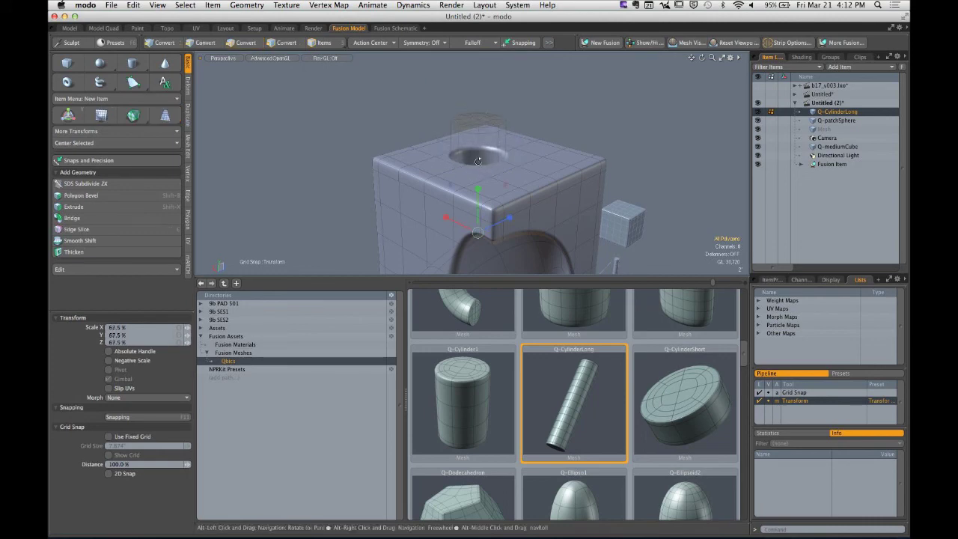
left_click_drag(464, 187, 524, 141, "alt")
key("q")
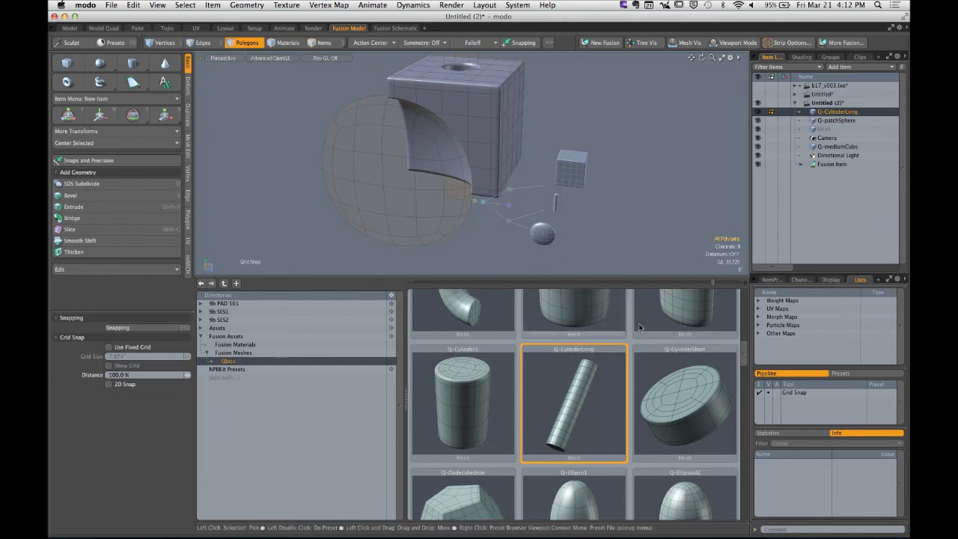
Add the Q-Cone mesh preset to the scene and rotate it about 115° around X
left_click_drag(744, 362, 745, 334)
left_click_drag(686, 395, 488, 173)
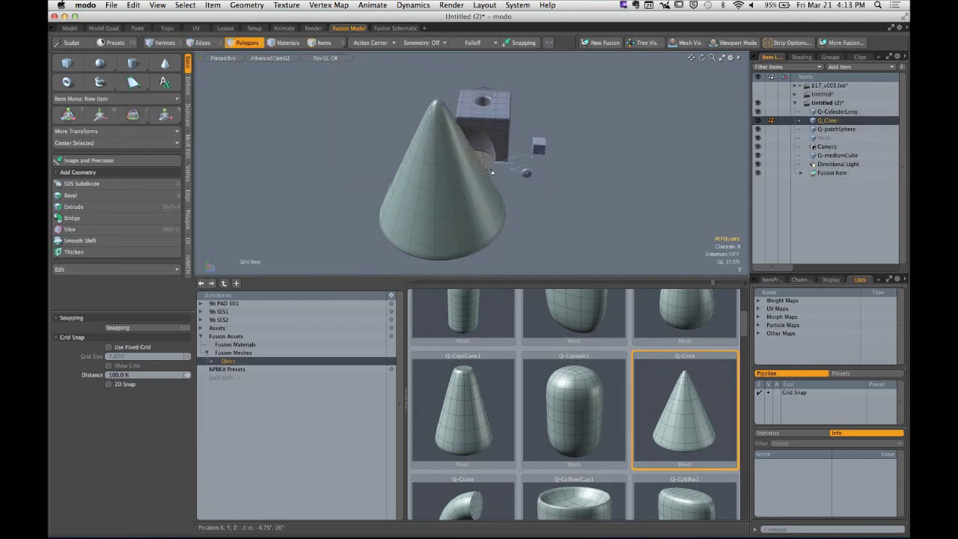
key("e")
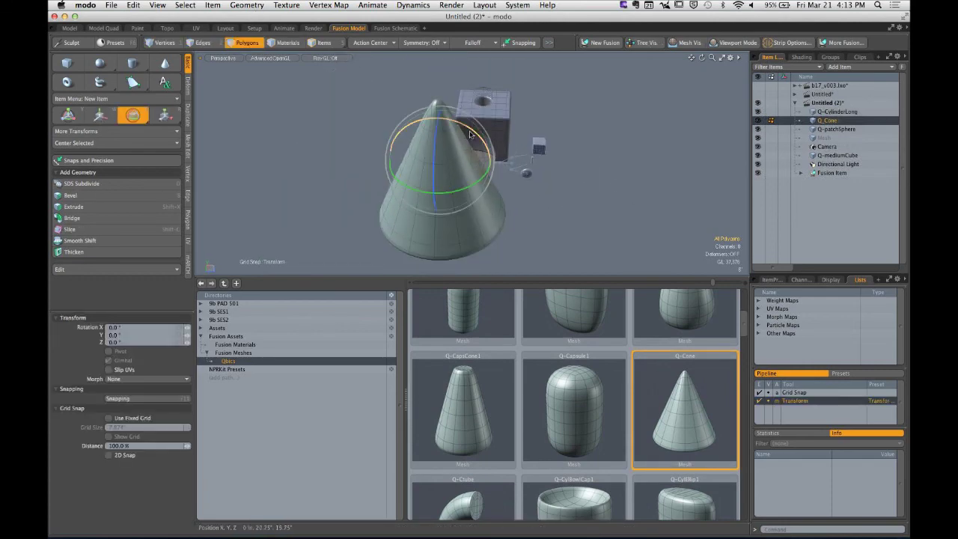
left_click_drag(470, 134, 487, 231)
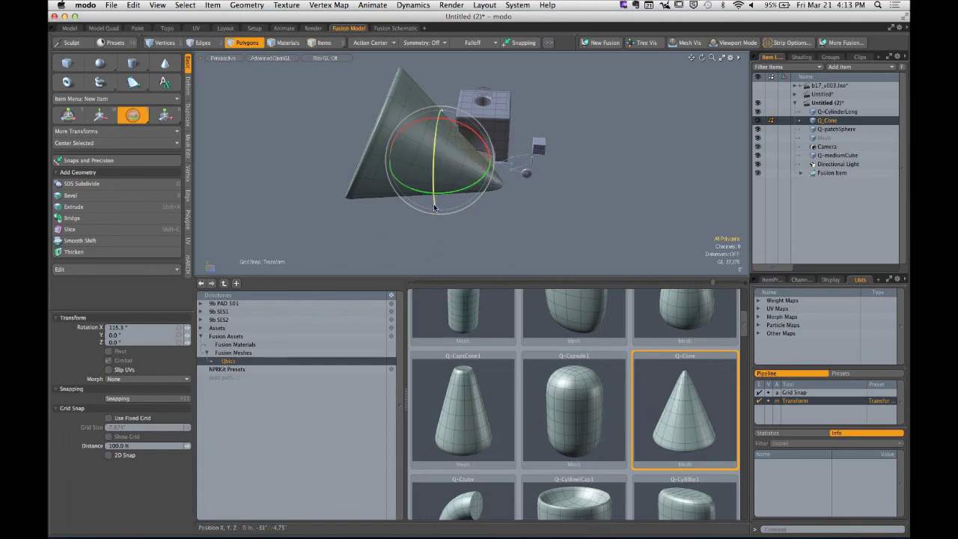
Scale down the cone and move it into the side of the cube with its wide end protruding
key("r")
left_click_drag(397, 148, 537, 147, "alt")
key("w")
key("q")
left_click_drag(693, 100, 548, 155, "alt")
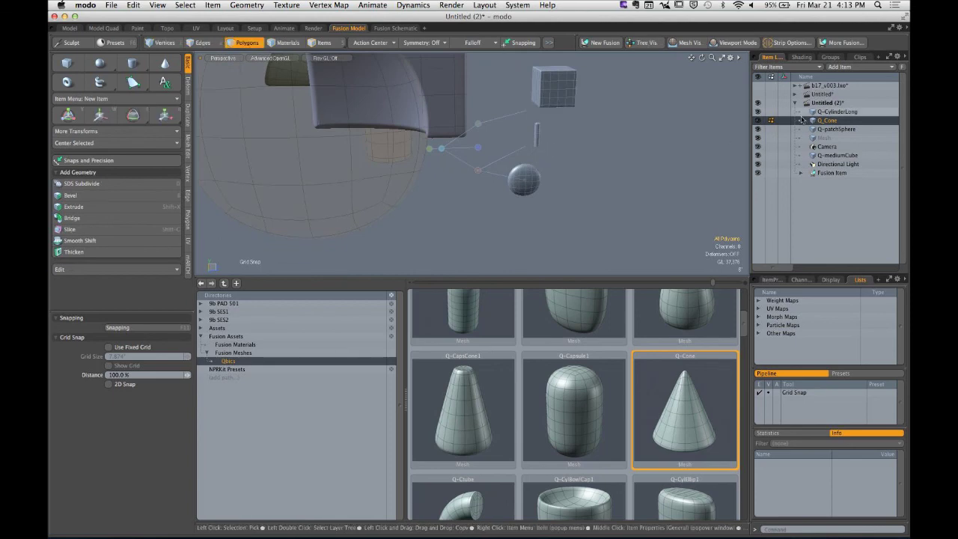
Add the cone to the union branch of the fusion tree beside the cube, and open the item properties
left_click_drag(815, 124, 488, 127)
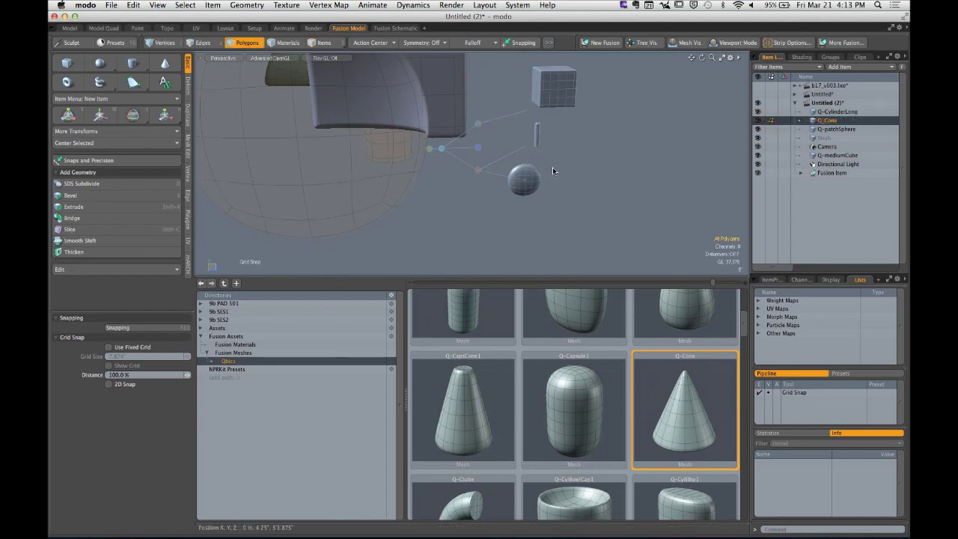
left_click_drag(553, 171, 494, 180, "alt")
scroll(566, 134, "up", 3)
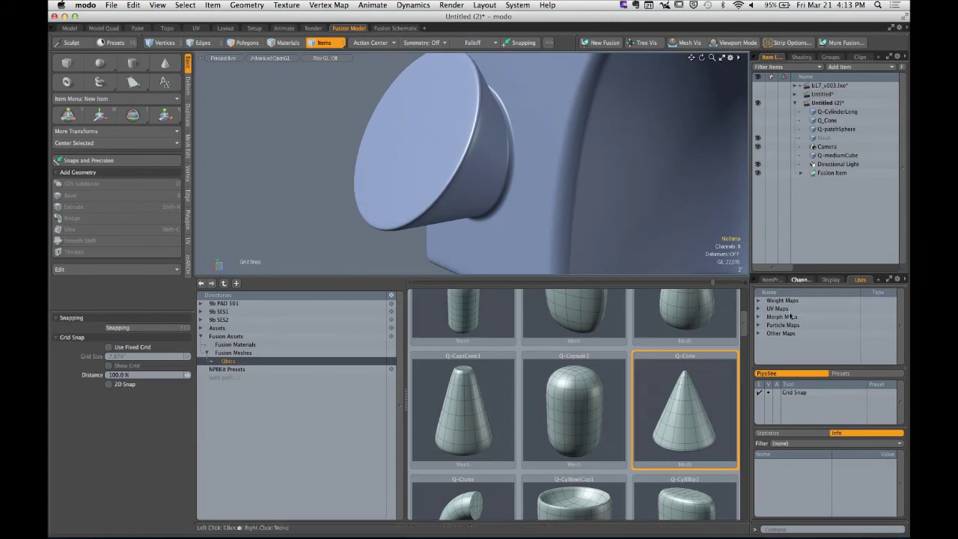
left_click(773, 282)
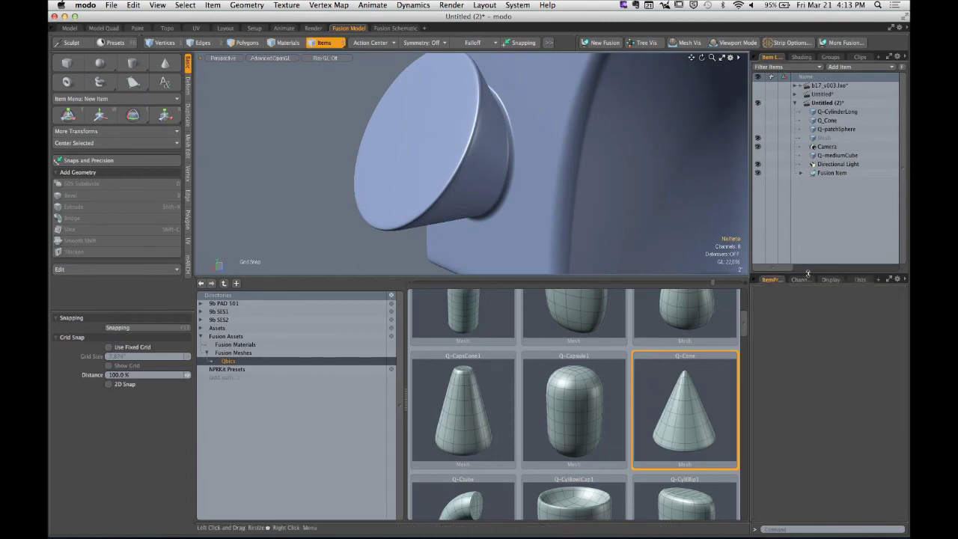
Widen the fusion strip where the cone meets the cube to soften the blend between them
left_click_drag(808, 272, 810, 205)
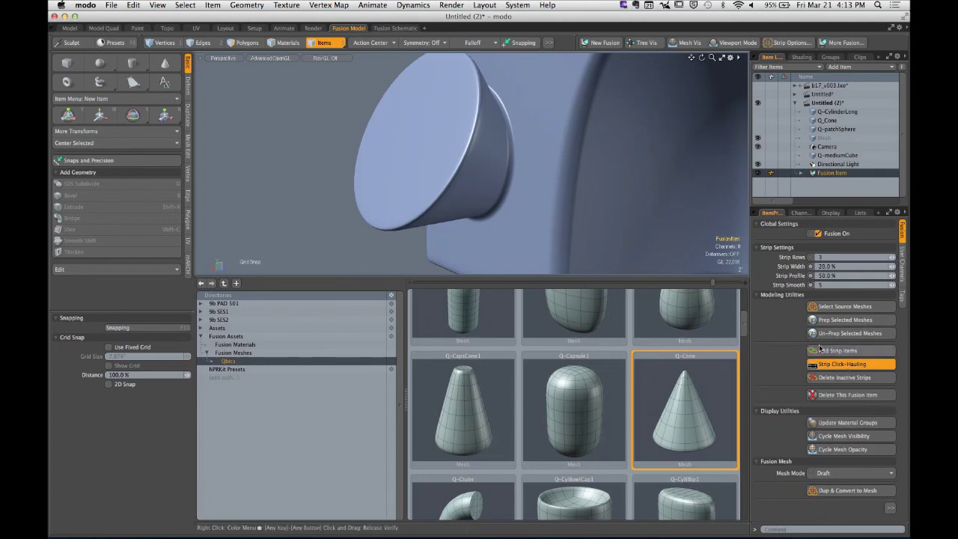
left_click(508, 163)
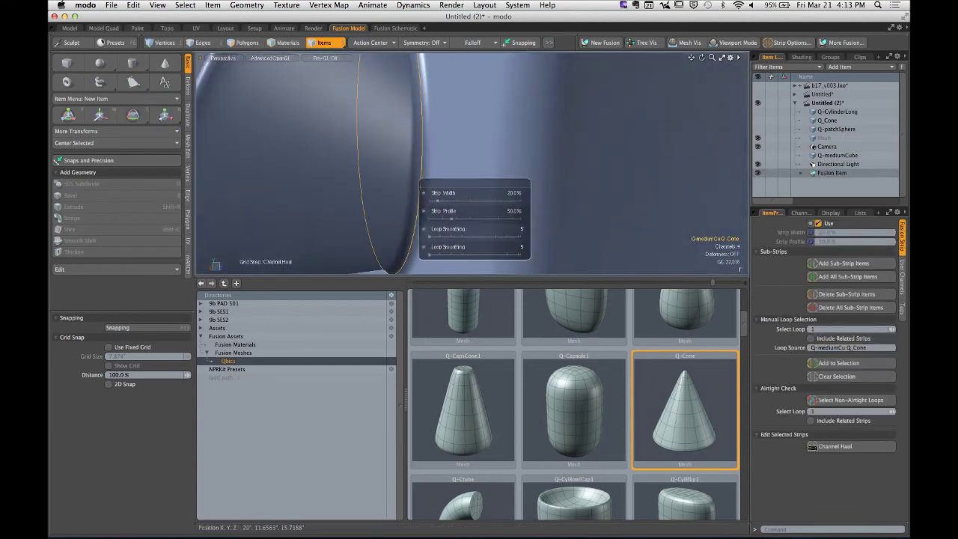
left_click_drag(413, 180, 494, 184, "alt")
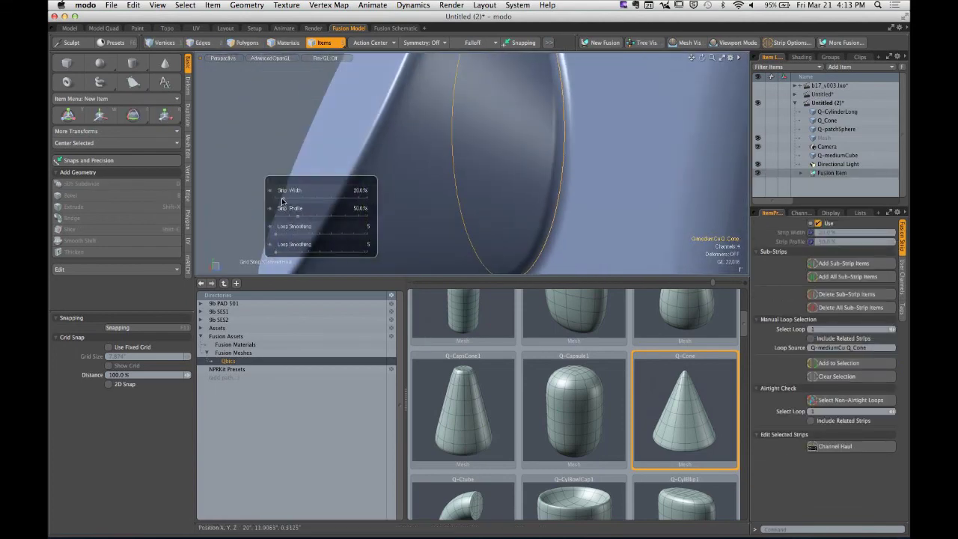
left_click_drag(282, 198, 292, 198)
left_click_drag(449, 180, 409, 115)
key("space")
left_click(433, 122)
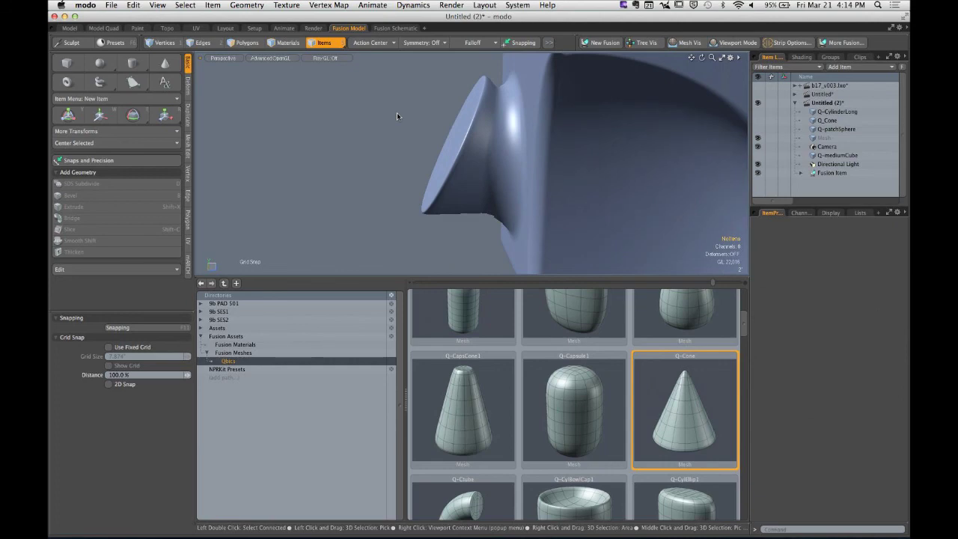
left_click(511, 155)
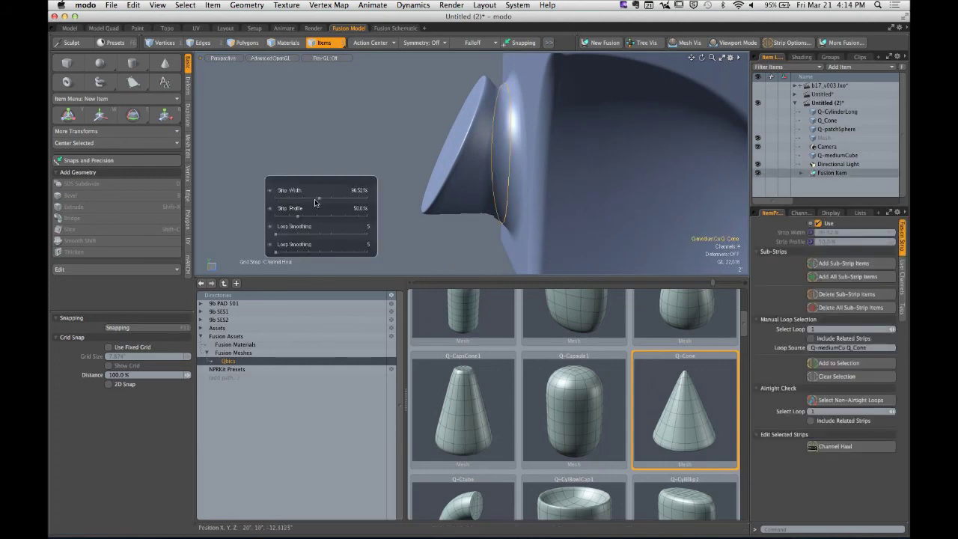
left_click_drag(315, 200, 298, 201)
left_click(370, 132)
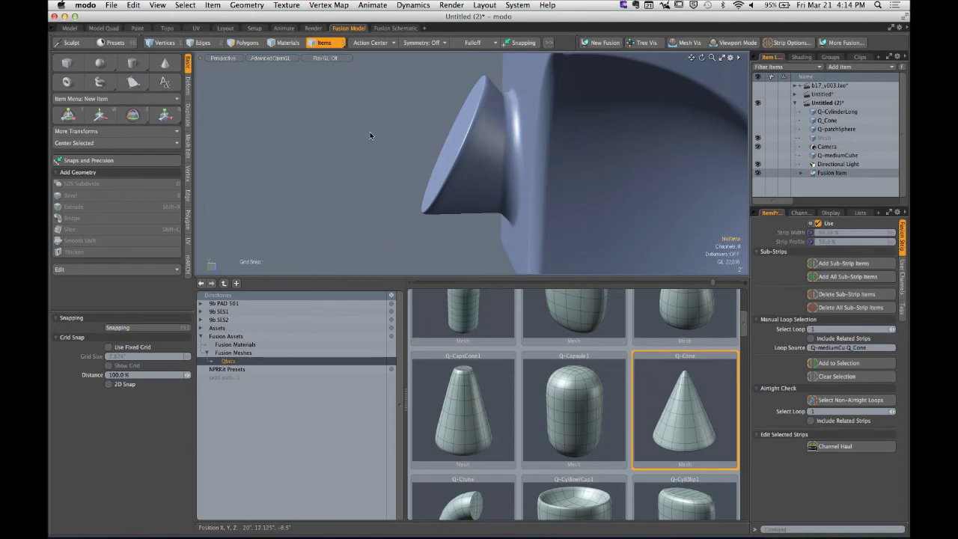
left_click_drag(370, 132, 563, 173, "alt")
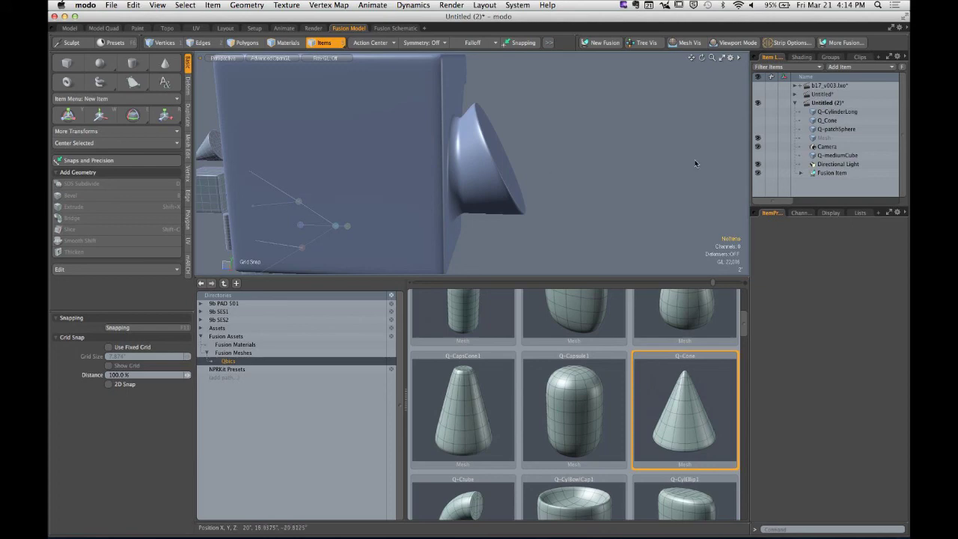
Move the Q_Cone source mesh along X to -2.5"
left_click(833, 129)
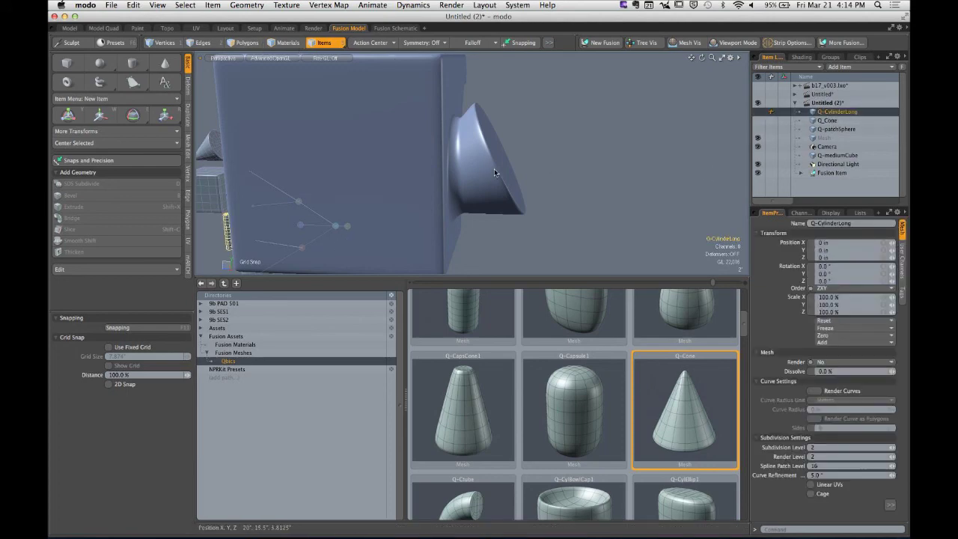
left_click(554, 201)
left_click(828, 122)
left_click_drag(568, 174, 460, 177, "alt")
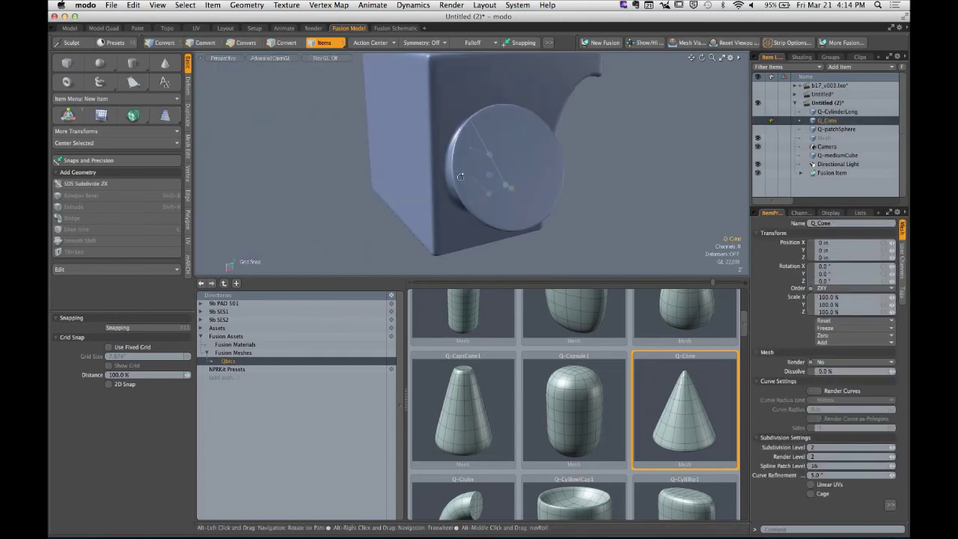
left_click_drag(534, 182, 340, 205, "alt")
key("w")
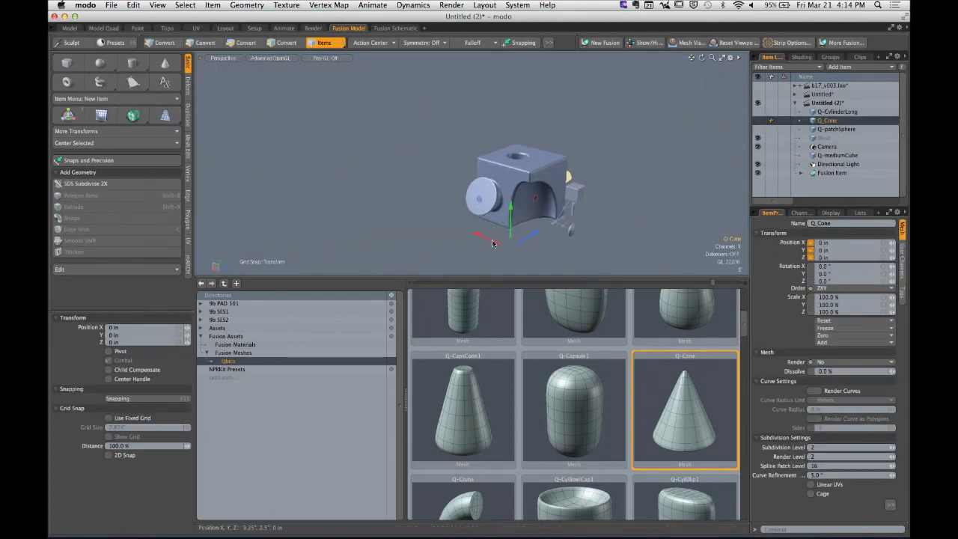
left_click_drag(476, 235, 521, 199)
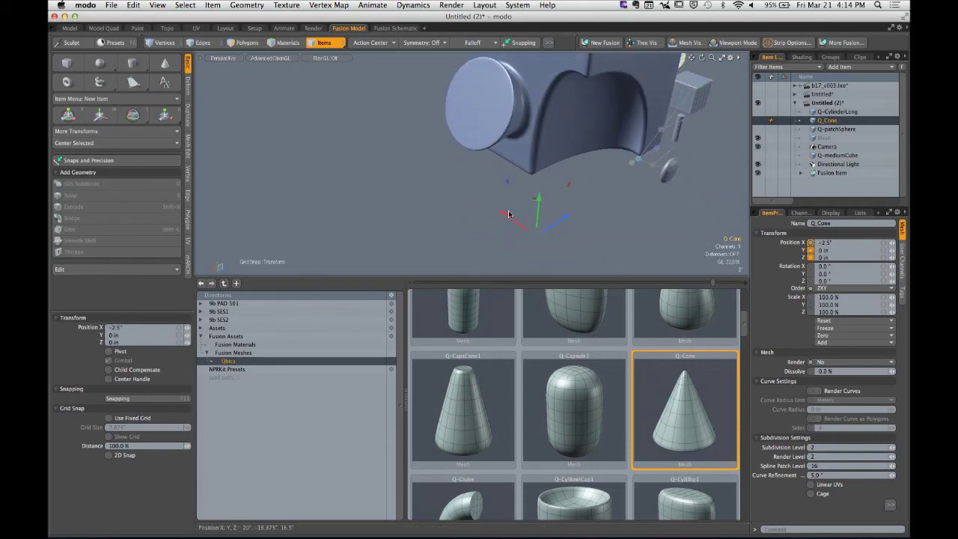
Rotate the cone to change the tilt of its protruding wide end on the cube's side
key("e")
key("e")
left_click_drag(457, 119, 481, 164, "alt")
key("e")
left_click_drag(472, 120, 684, 125)
key("q")
left_click_drag(596, 156, 458, 195, "alt")
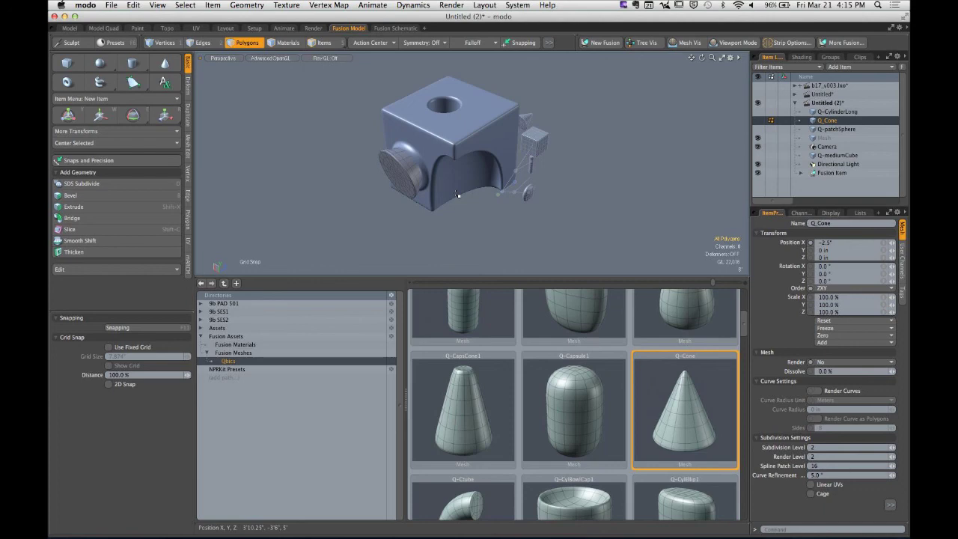
Return to item selection, clear the selection and hide the source meshes so only the fused model shows
key("5")
left_click(646, 138)
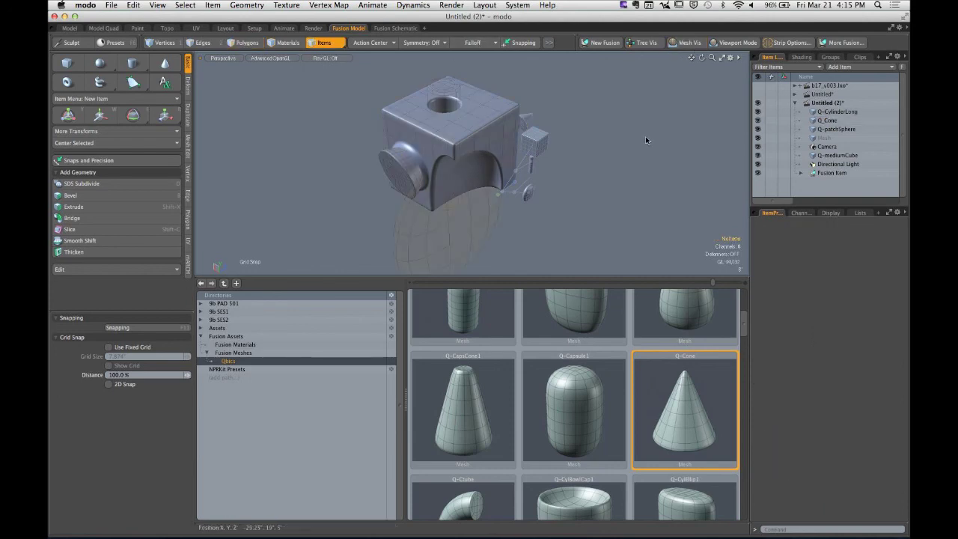
left_click(678, 43)
left_click_drag(654, 136, 613, 116, "alt")
Switch to the Render layout, frame the fused cube in the camera, and render the frame, closing the render window when done
left_click(326, 30)
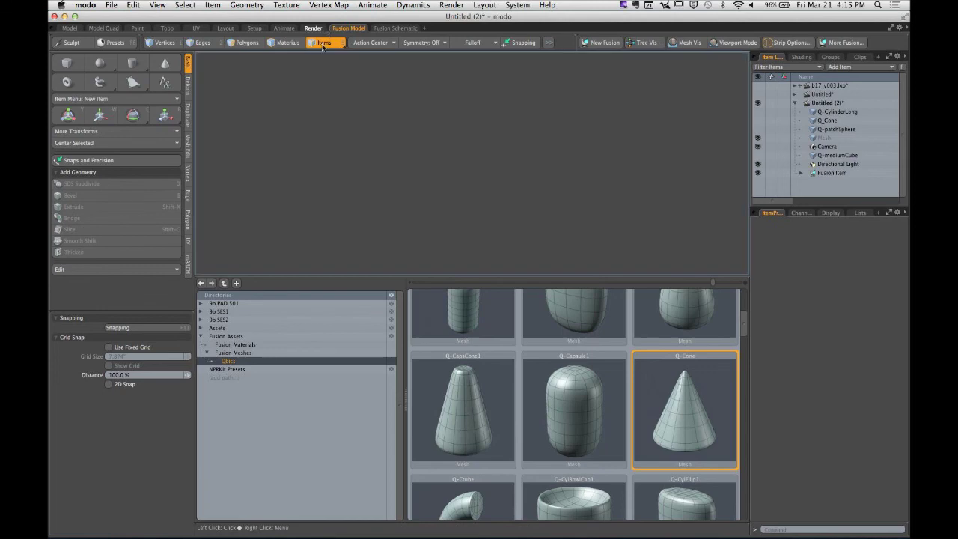
left_click_drag(296, 142, 342, 158, "alt")
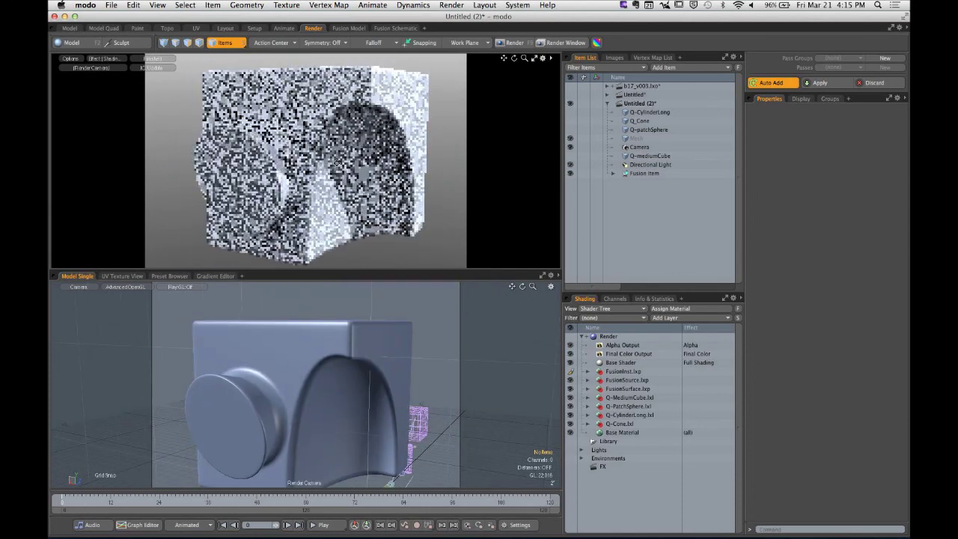
left_click(514, 43)
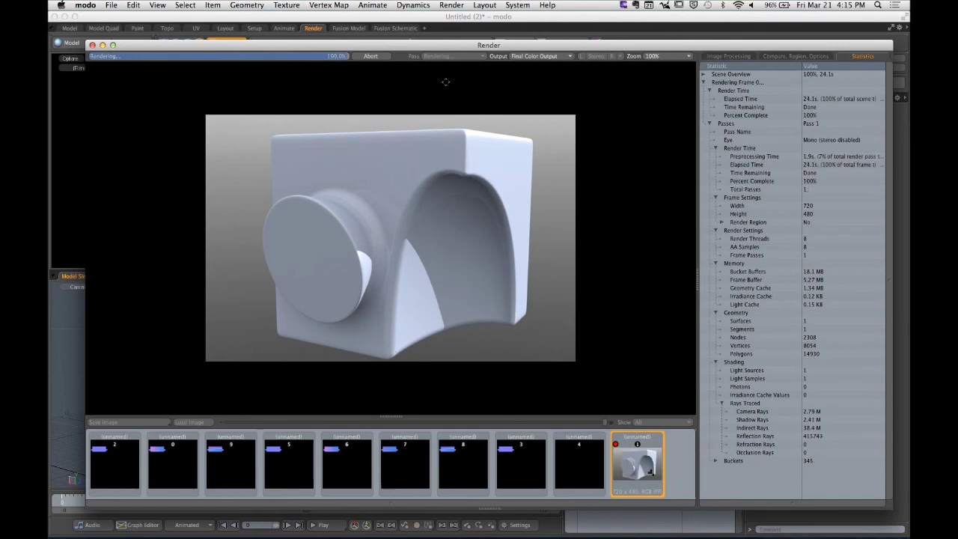
left_click(92, 45)
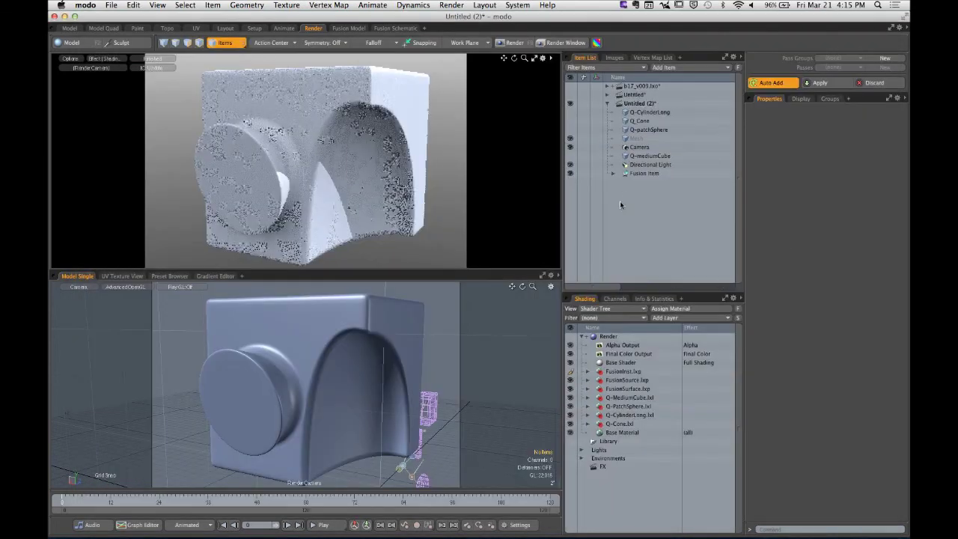
Convert a duplicate of the Fusion Item to a mesh named Test, keeping the original, and render the frame
left_click(635, 174)
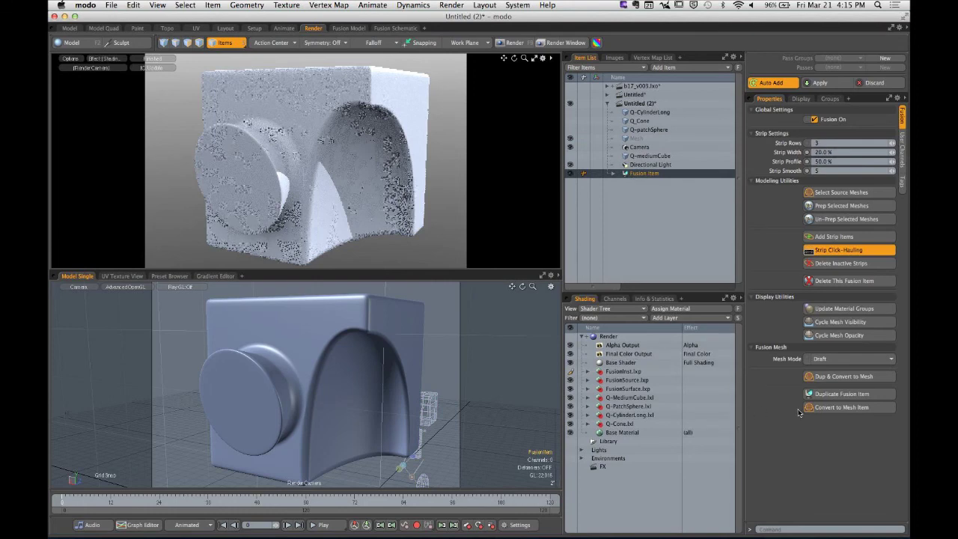
left_click(841, 394)
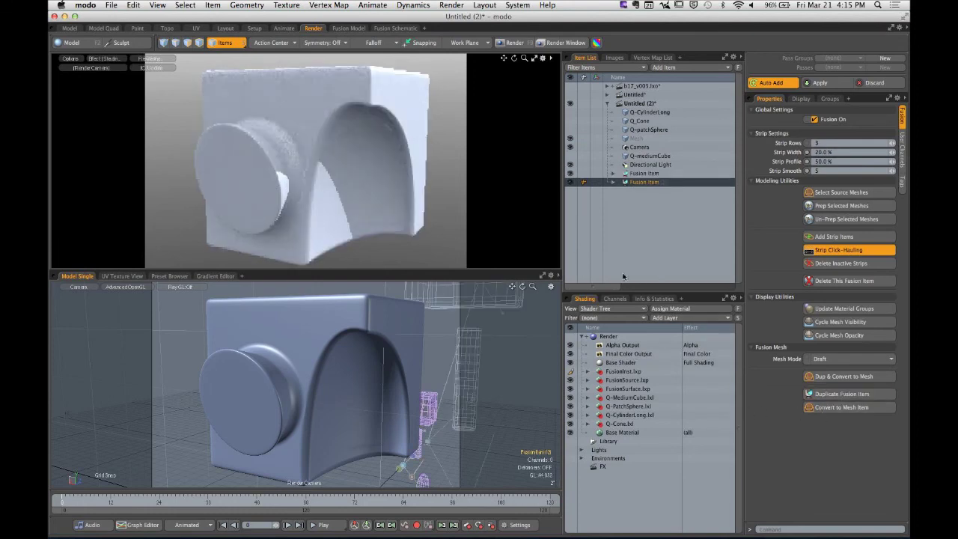
key("super+z")
left_click(836, 375)
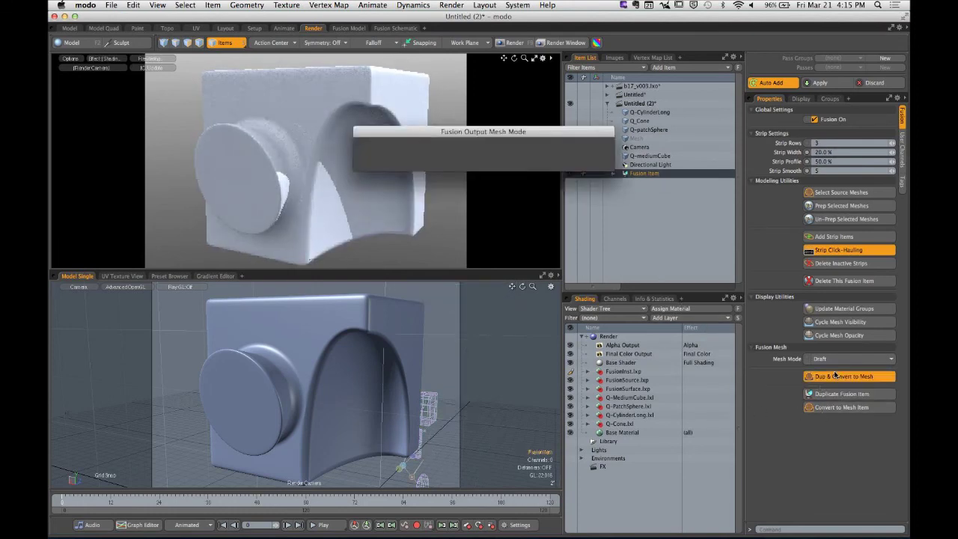
left_click(585, 147)
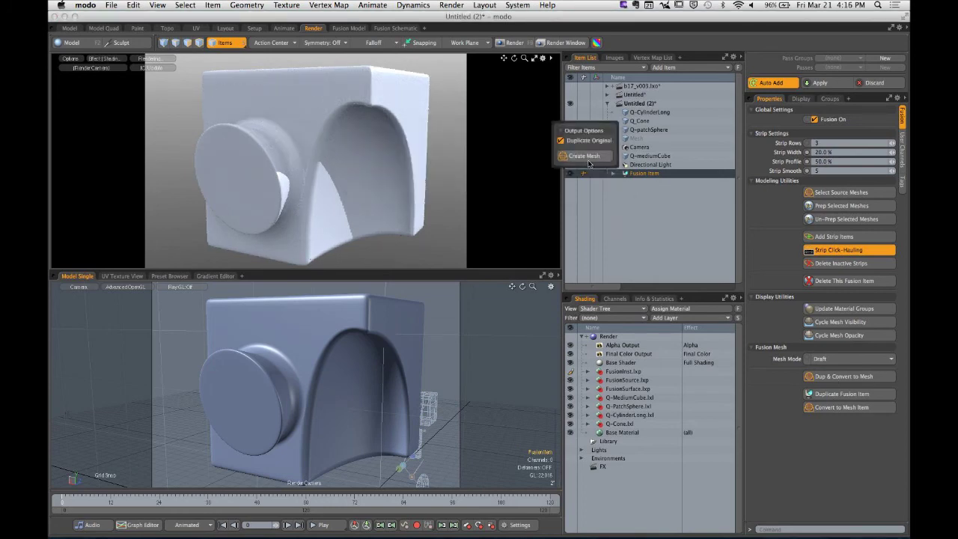
left_click(583, 156)
left_click(576, 149)
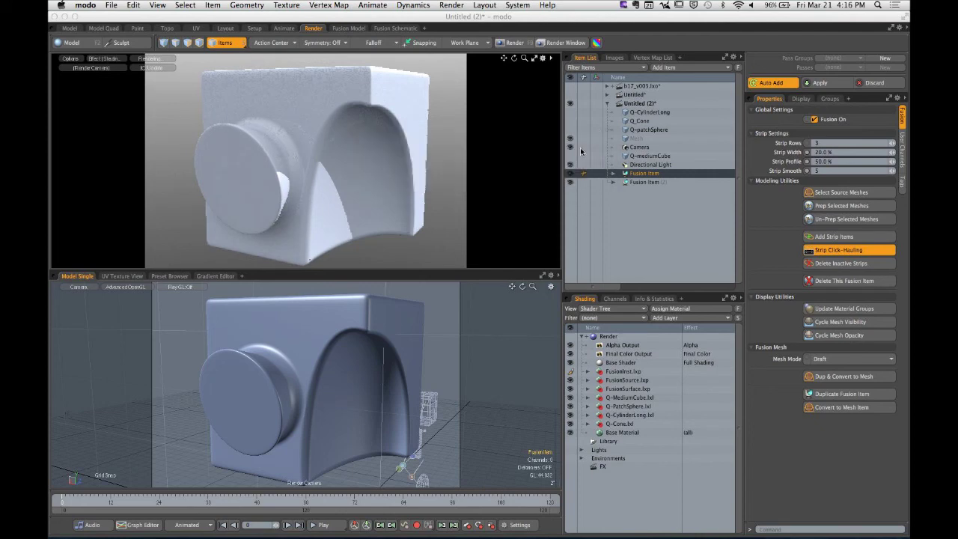
left_click(625, 226)
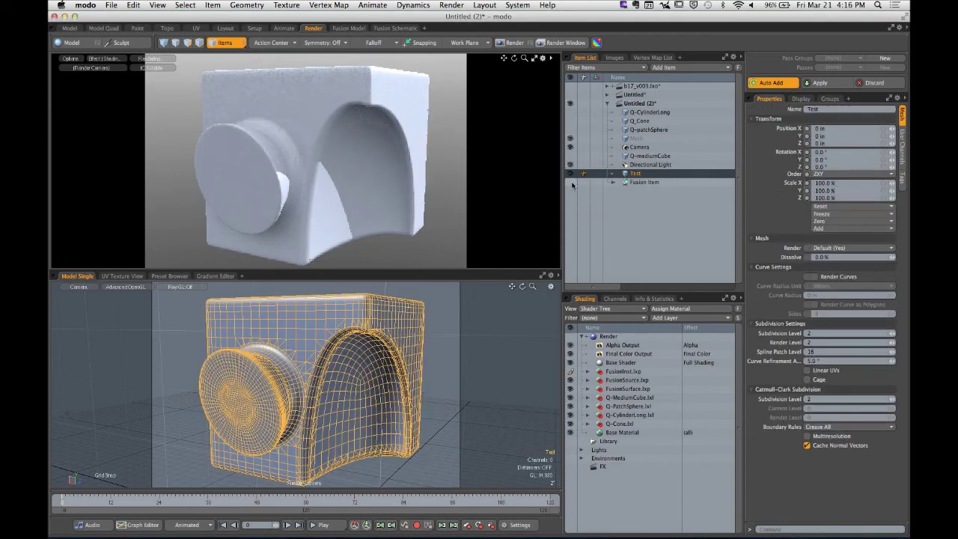
left_click(510, 43)
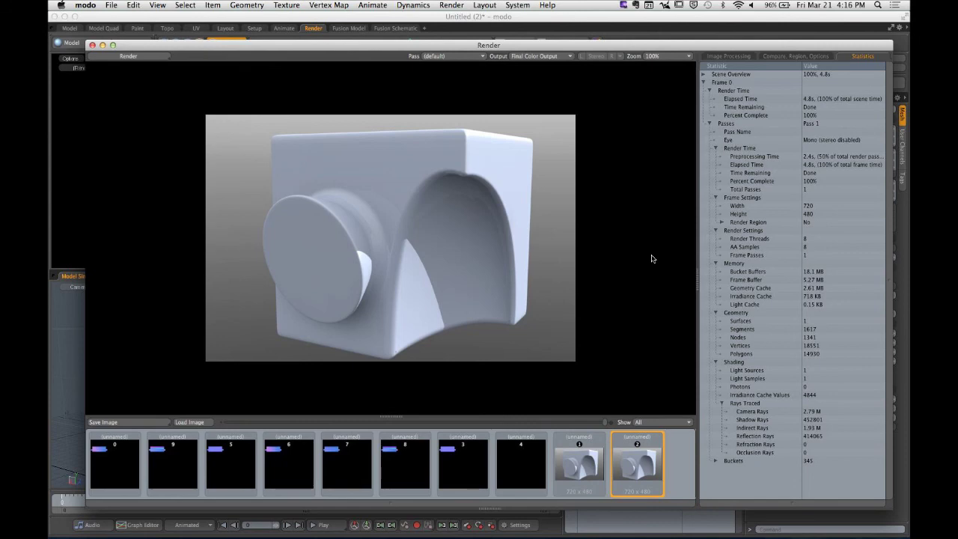
Compare the fusion item's render with the converted mesh's render, including their render statistics
left_click(591, 475)
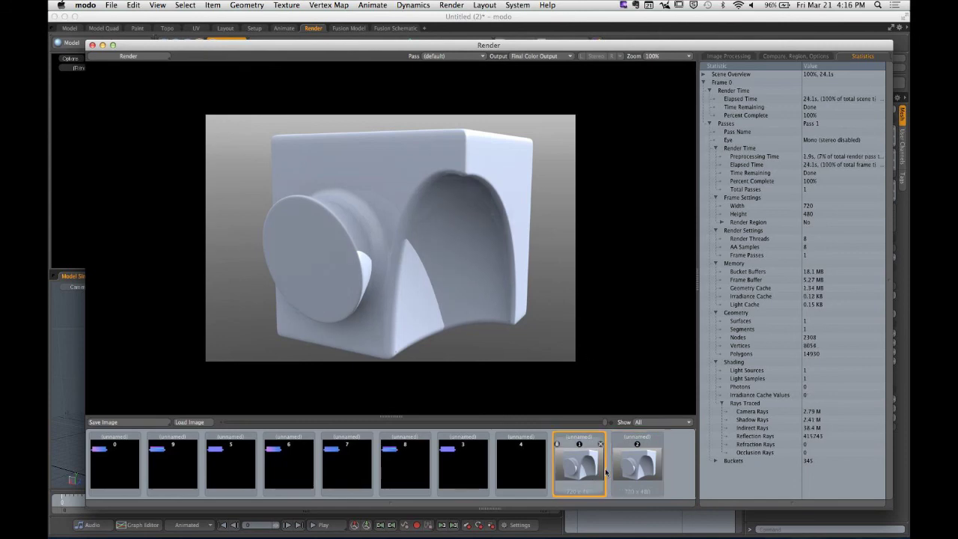
left_click(622, 470)
left_click(595, 469)
left_click(622, 468)
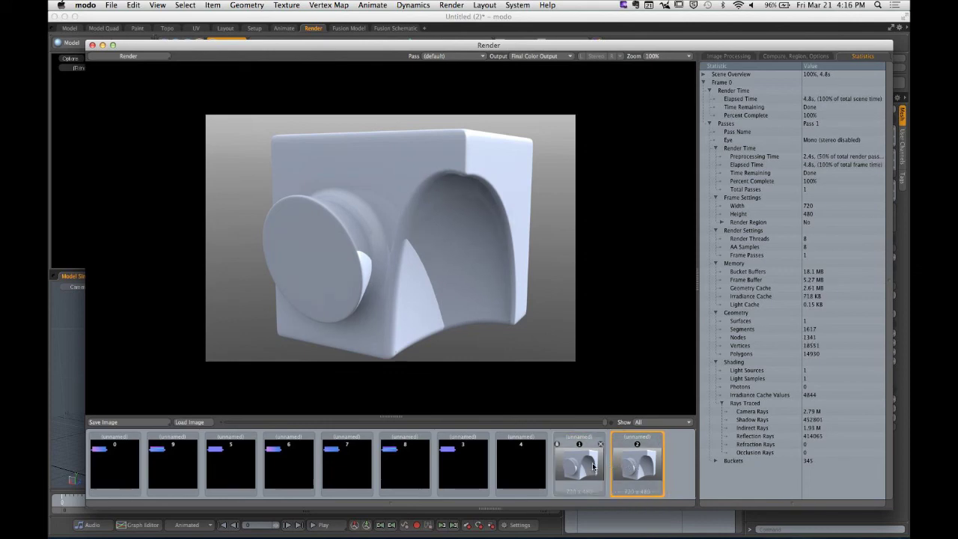
key("Left")
key("Right")
key("Left")
key("Right")
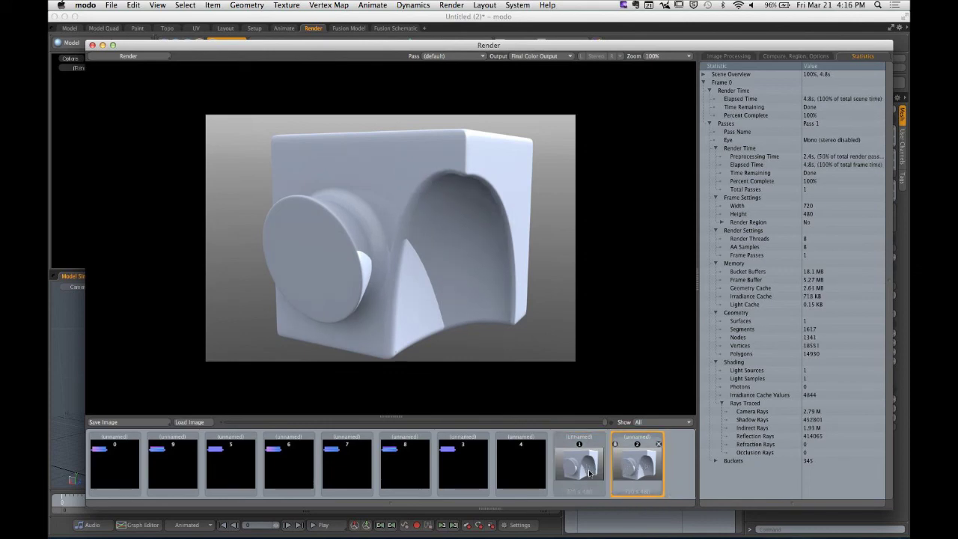
key("Left")
key("Right")
key("Left")
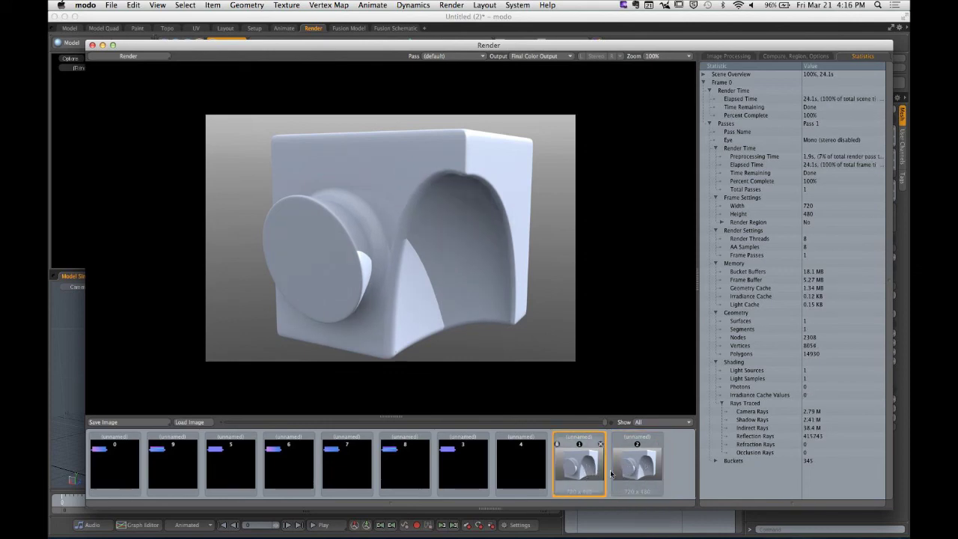
key("Right")
key("Left")
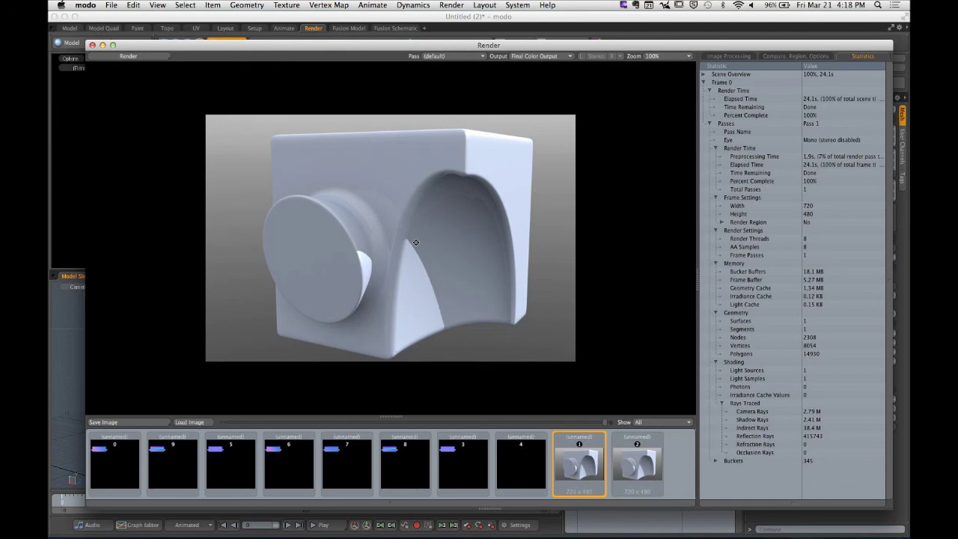
Switch to Google Chrome, review the homework requirements and Lab assignment on the architectural-visualization page, and hide Chrome to return to modo
key("super+Tab")
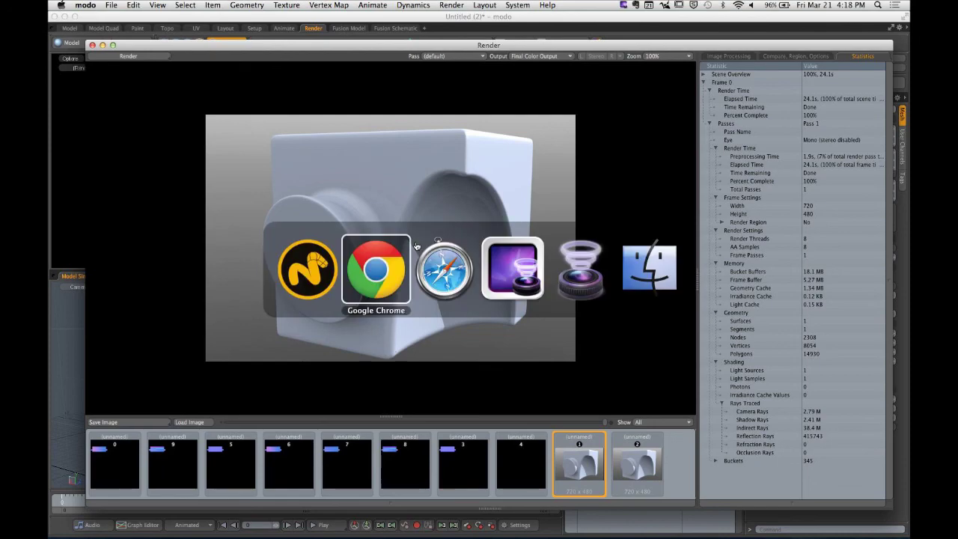
scroll(387, 337, "down", 10)
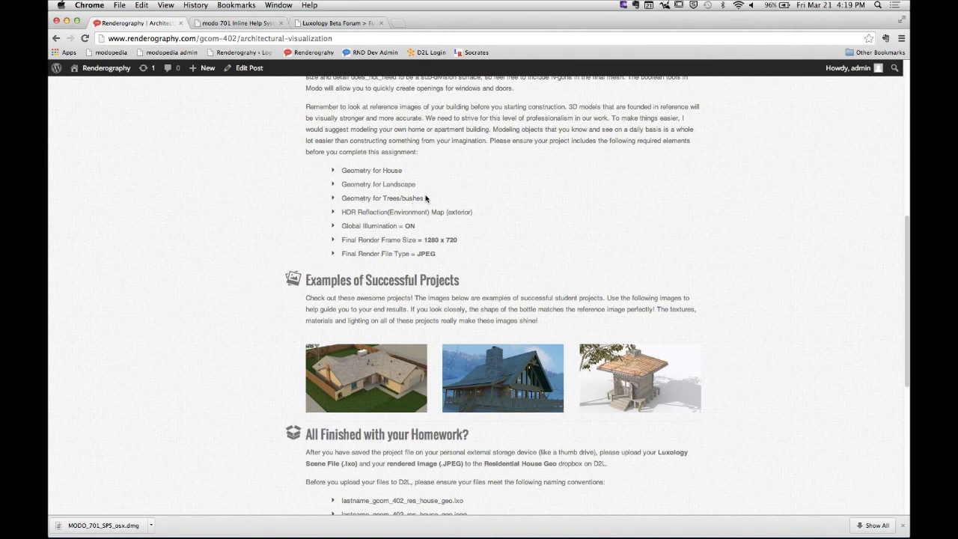
scroll(426, 198, "up", 5)
left_click(458, 233)
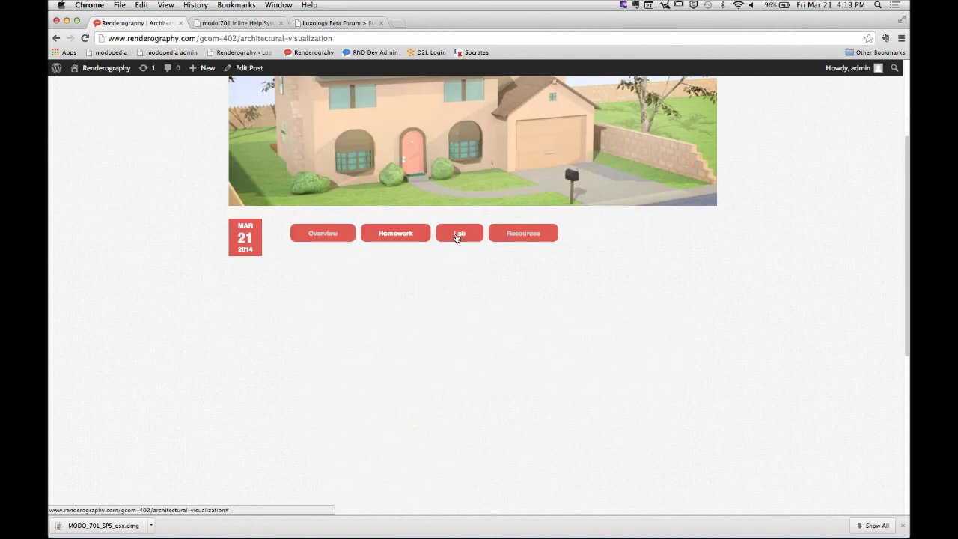
scroll(427, 343, "down", 3)
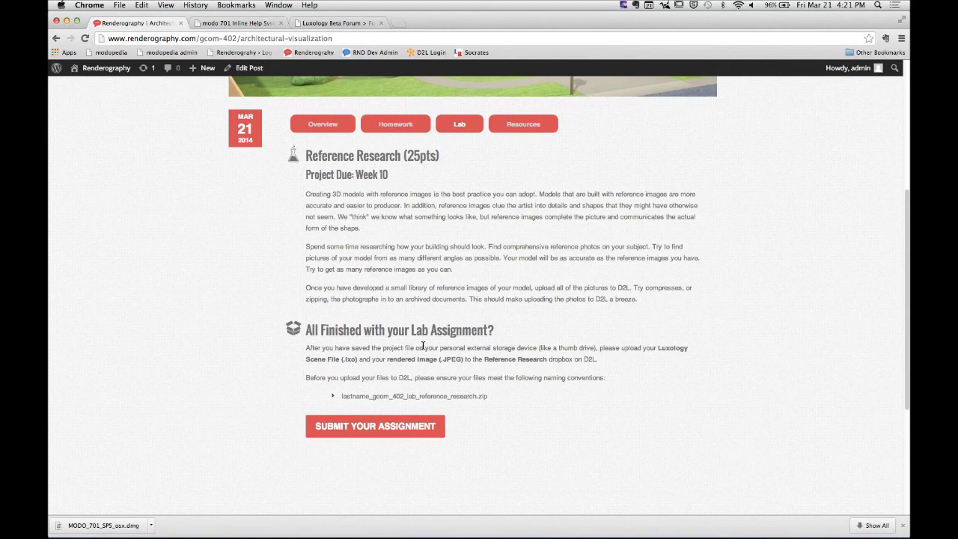
left_click(90, 6)
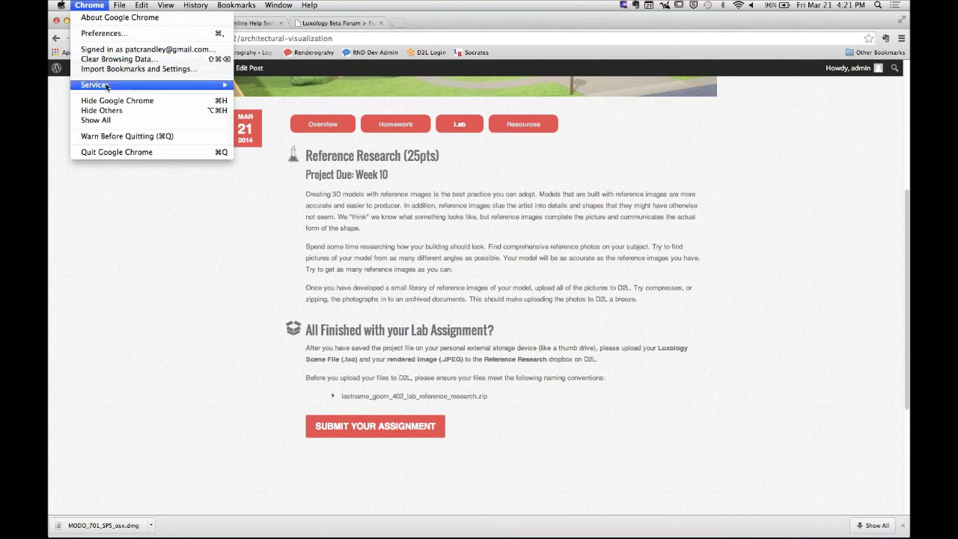
left_click(118, 102)
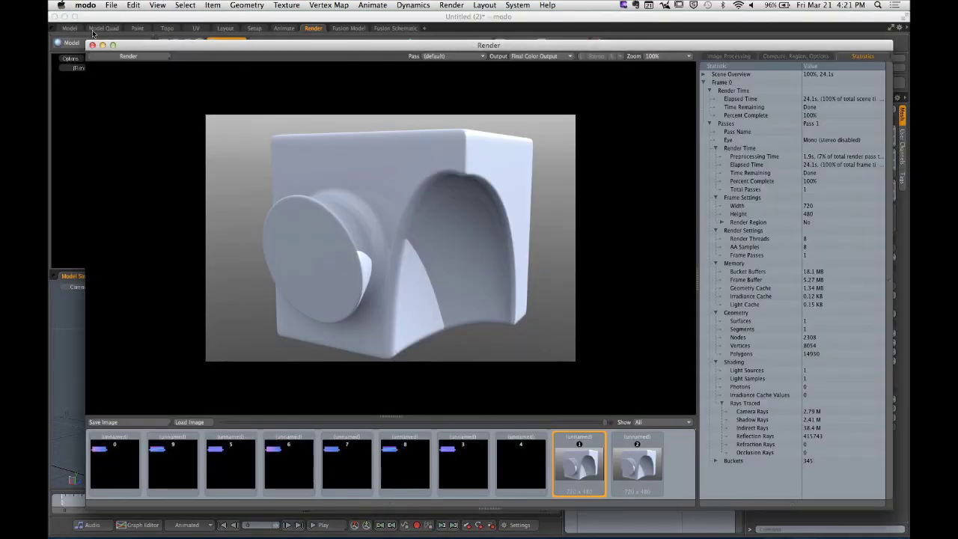
Hide modo to reveal the desktop and open the TRACKING_ASSETS folder in Finder
left_click(85, 5)
left_click(105, 59)
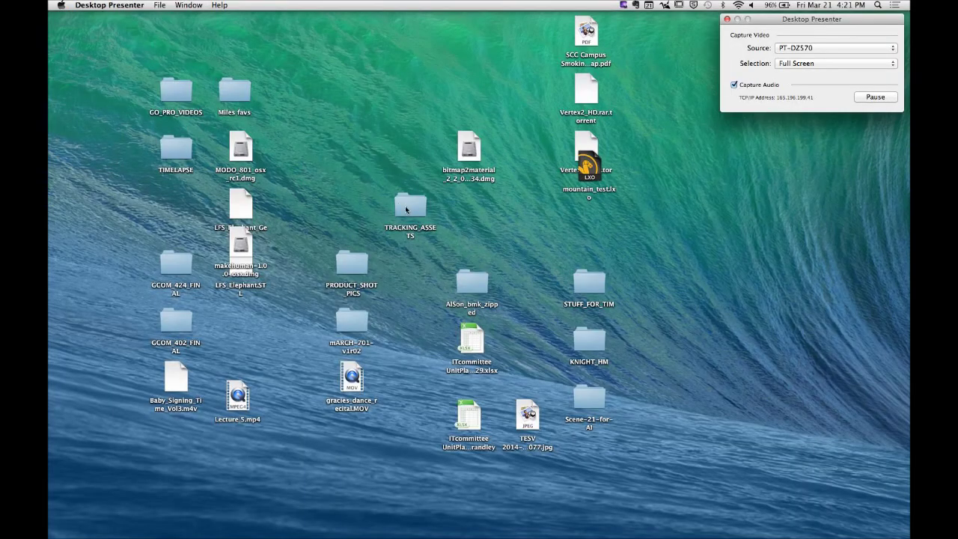
left_click(428, 230)
right_click(412, 201)
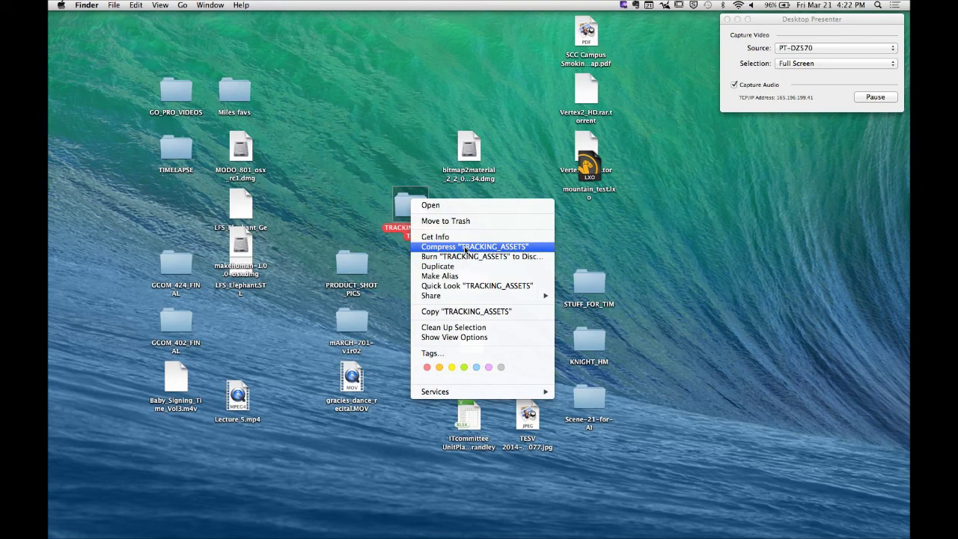
left_click(431, 99)
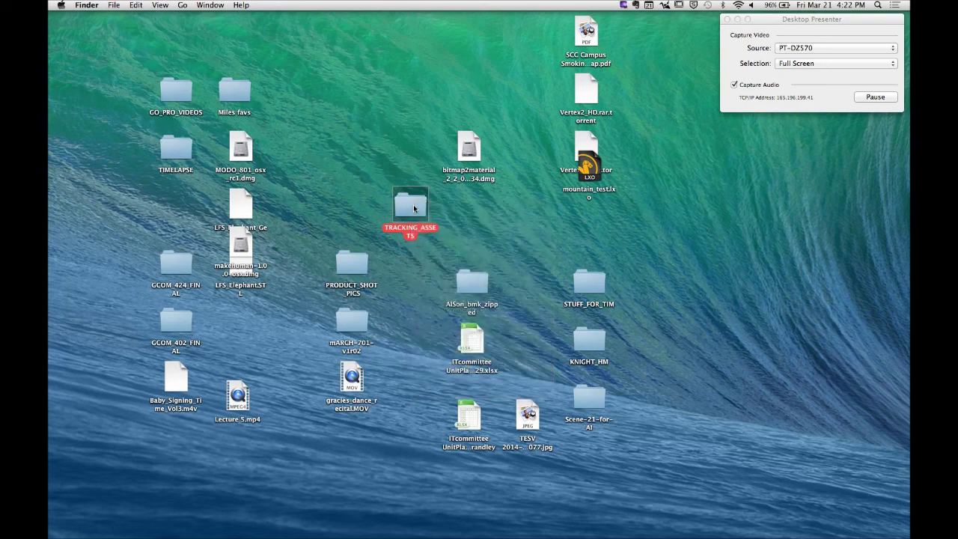
double_click(414, 209)
Go to the COMSOTOLOGY folder inside the REFERENCE folder of SCC_CAMPUS and enlarge the window to fit the photo list
scroll(188, 354, "down", 1)
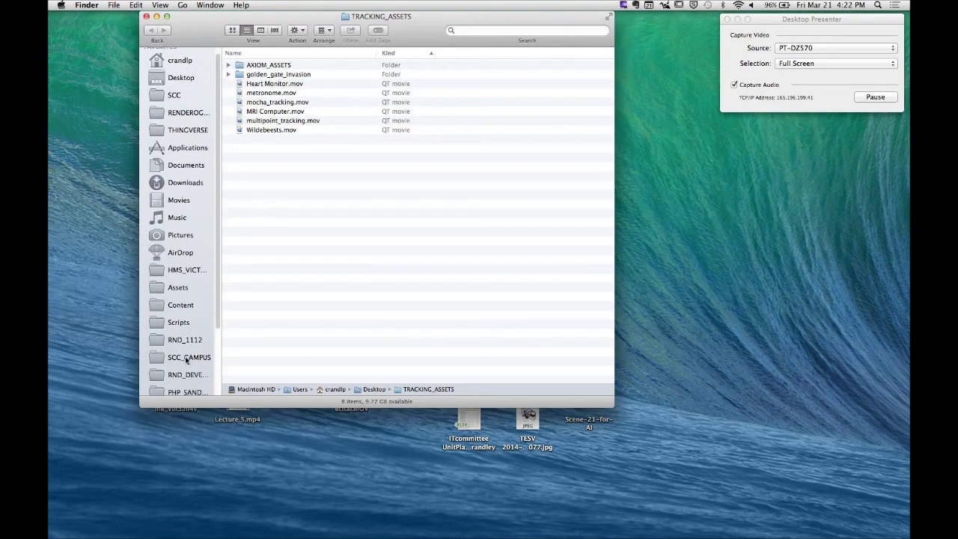
left_click(187, 358)
double_click(273, 67)
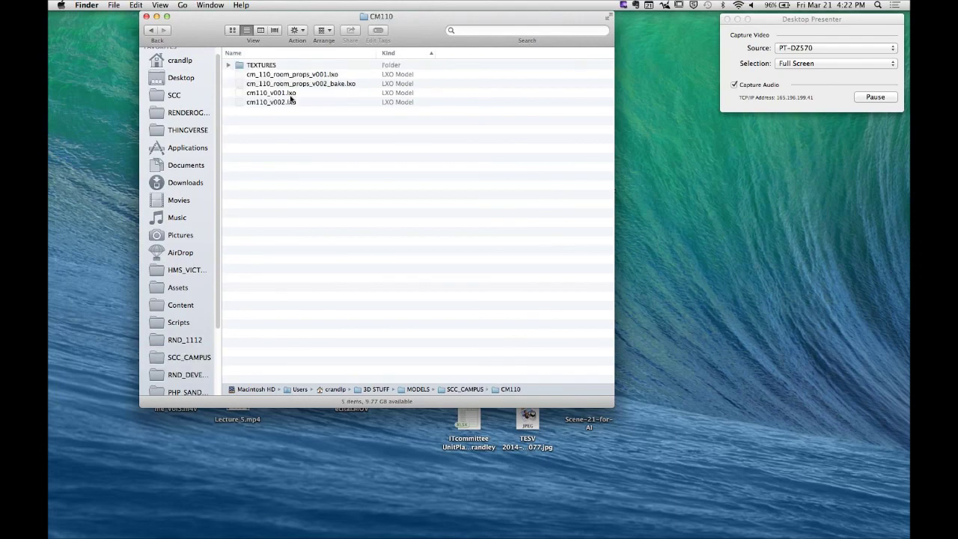
left_click(152, 31)
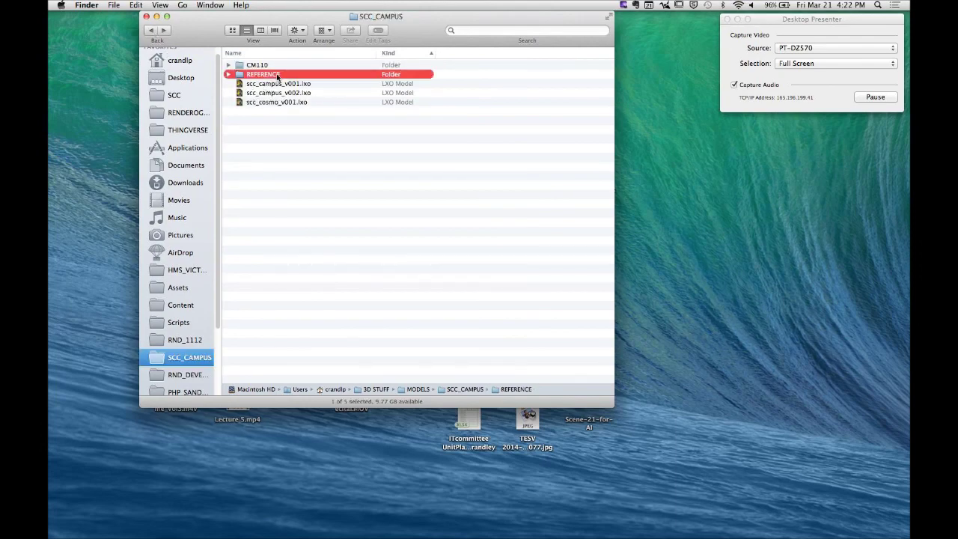
double_click(272, 75)
left_click(274, 76)
double_click(274, 75)
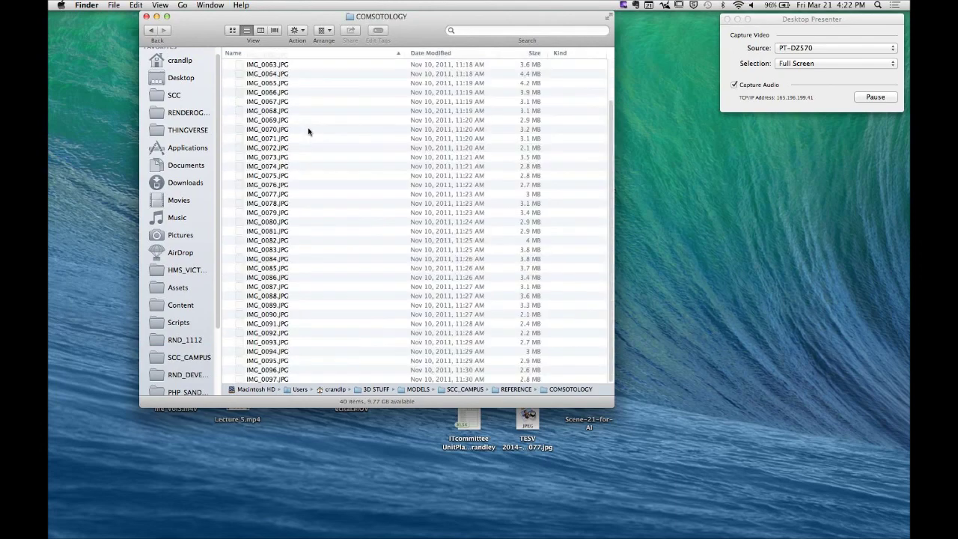
left_click_drag(205, 37, 164, 37)
left_click_drag(564, 408, 732, 494)
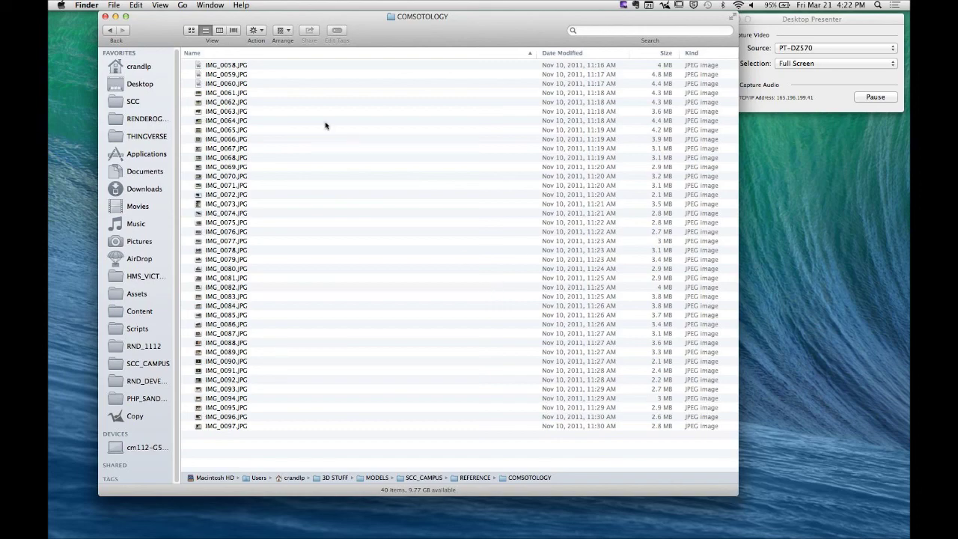
Preview the Cosmetology building's reference photos from IMG_0058.JPG through IMG_0072.JPG
left_click(253, 68)
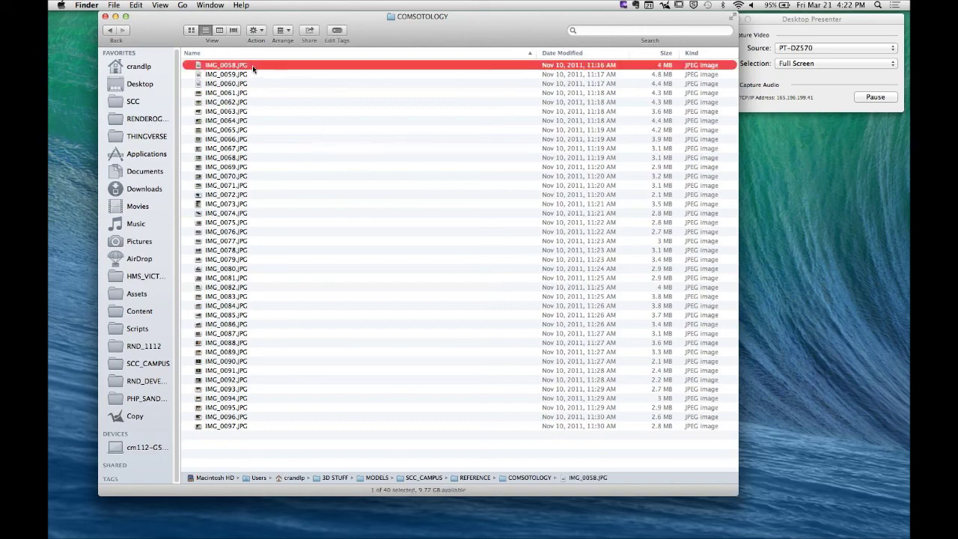
key("space")
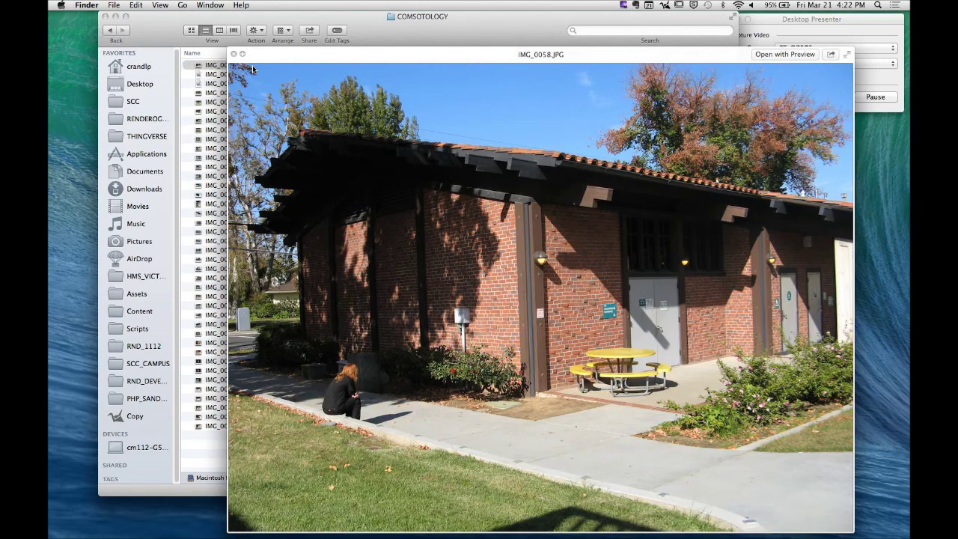
key("Down")
key("Down")
key("Down")
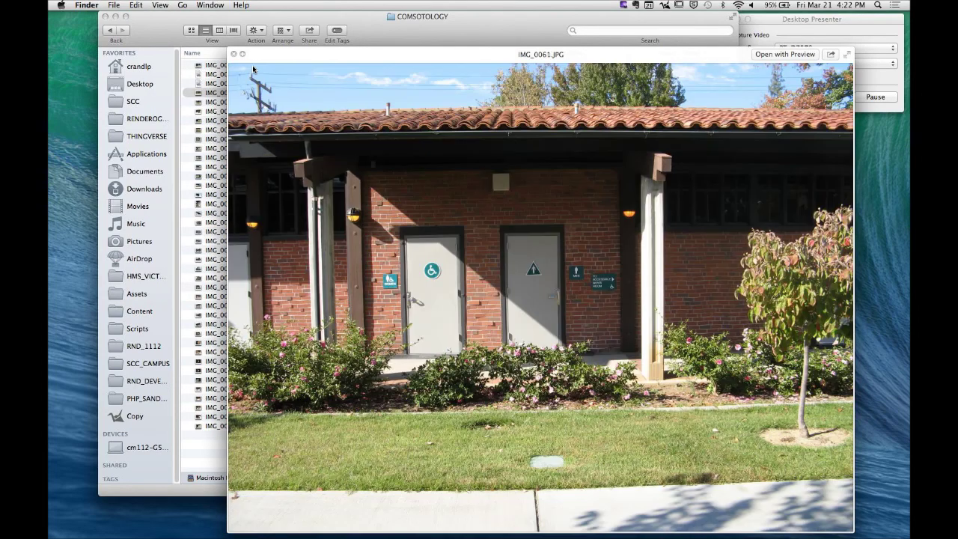
key("Down")
key("Down")
key("Down")
key("Down")
key("Down")
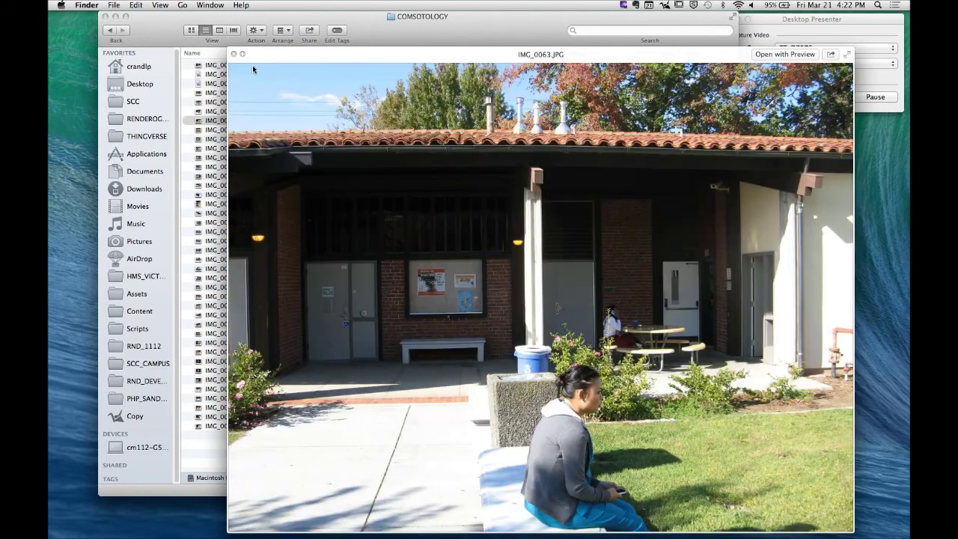
key("Down")
key("Down")
key("Down")
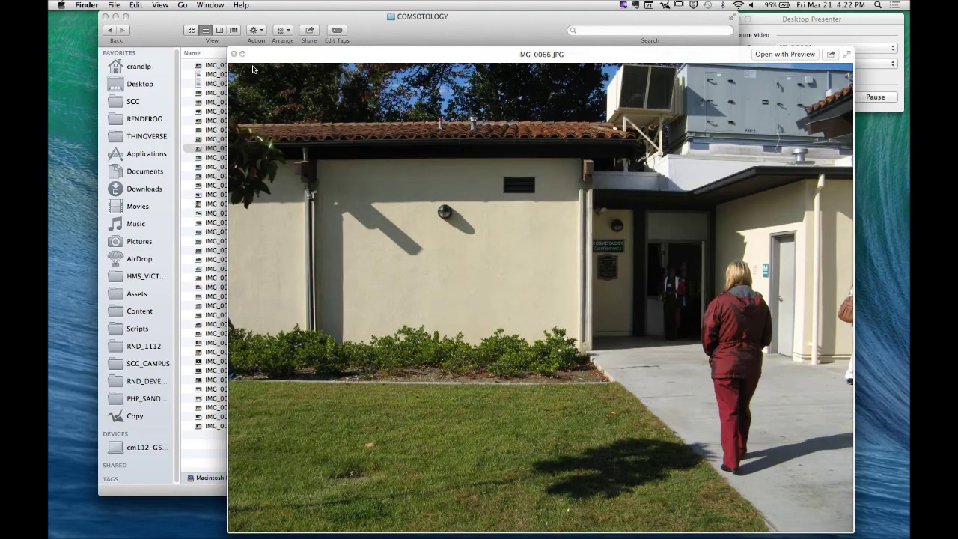
key("Down")
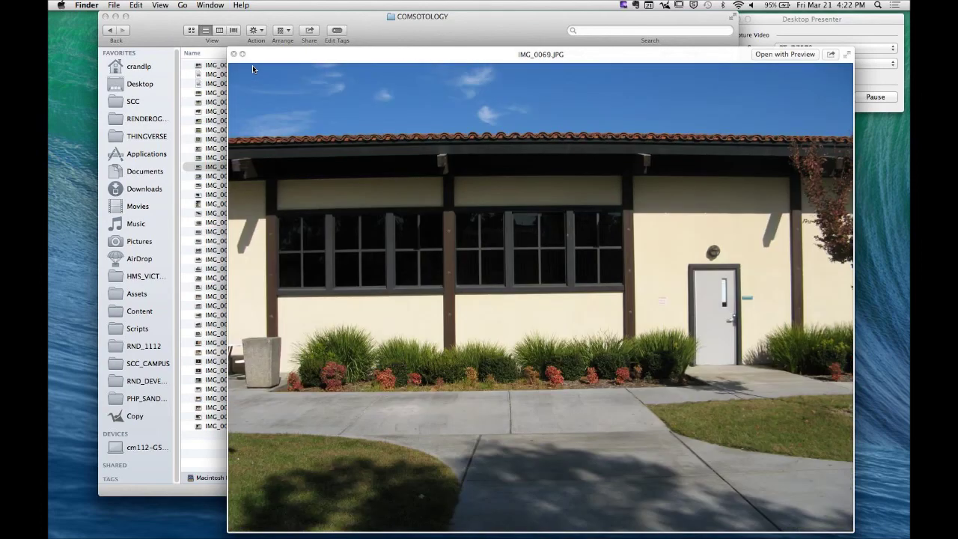
key("Down")
key("Down")
key("Down")
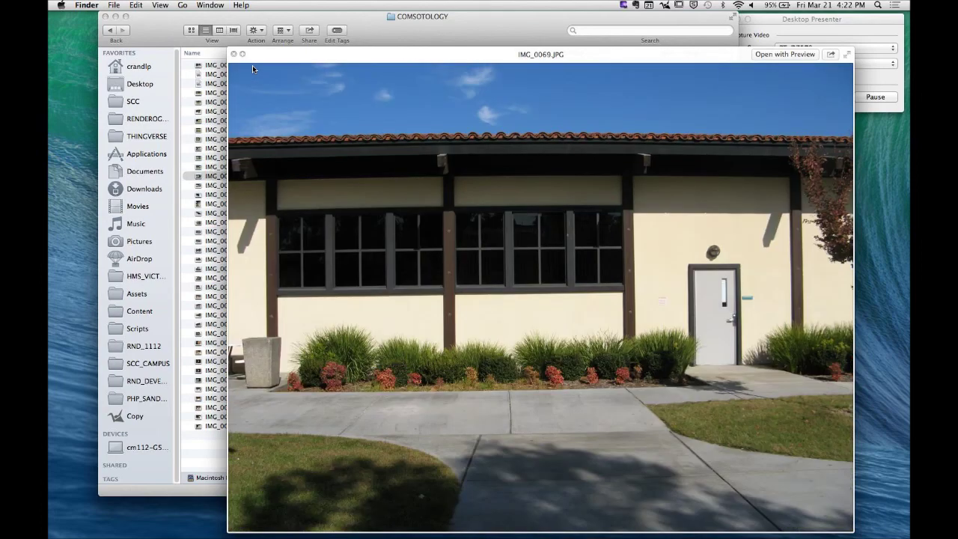
key("Down")
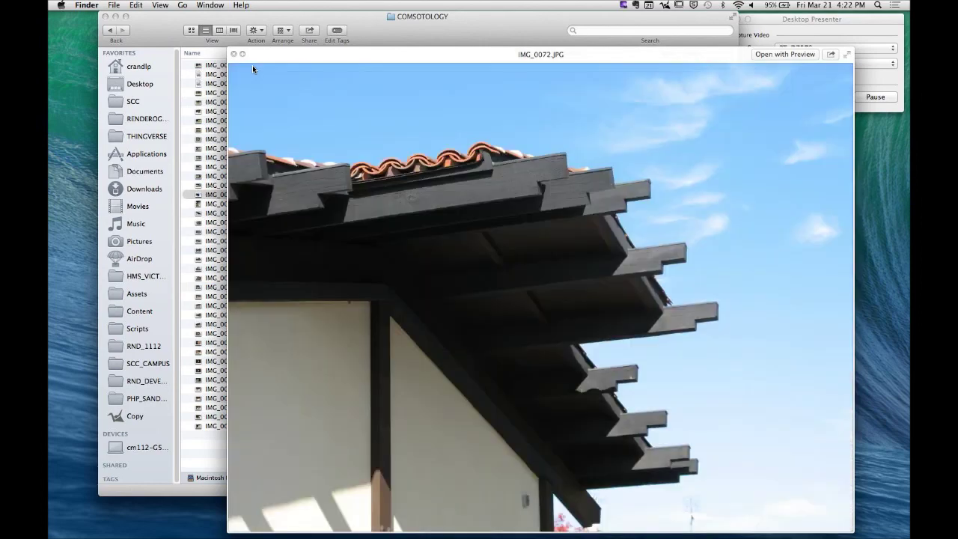
Go back through the building photo previews from IMG_0072.JPG to IMG_0059.JPG
key("Up")
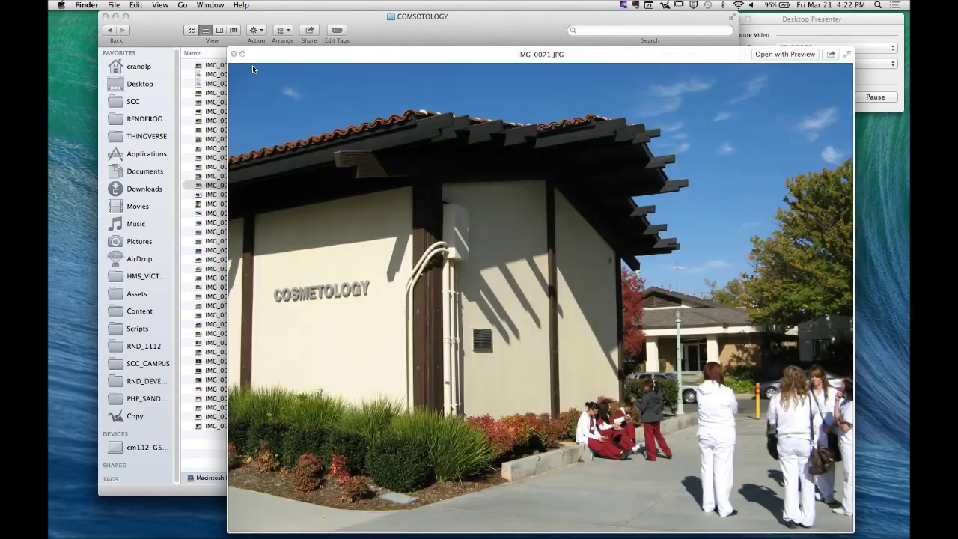
key("Up")
key("Up")
key("Up")
key("Up")
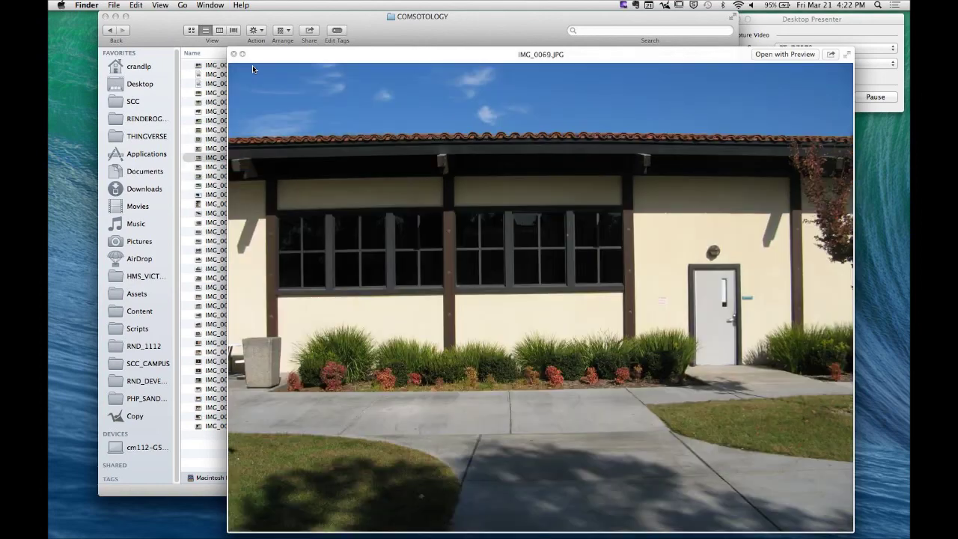
key("Up")
key("Up")
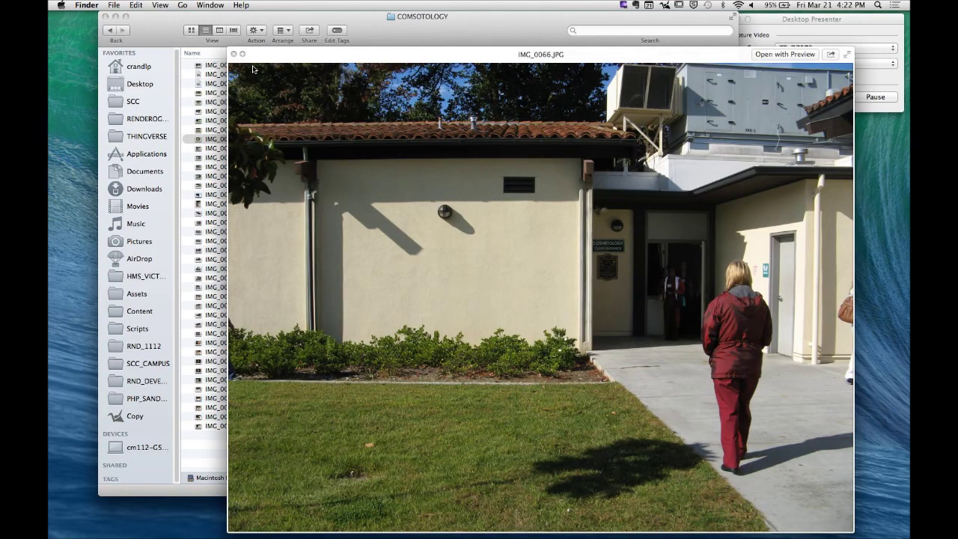
key("Up")
key("Up")
key("Up")
key("Up")
key("Up")
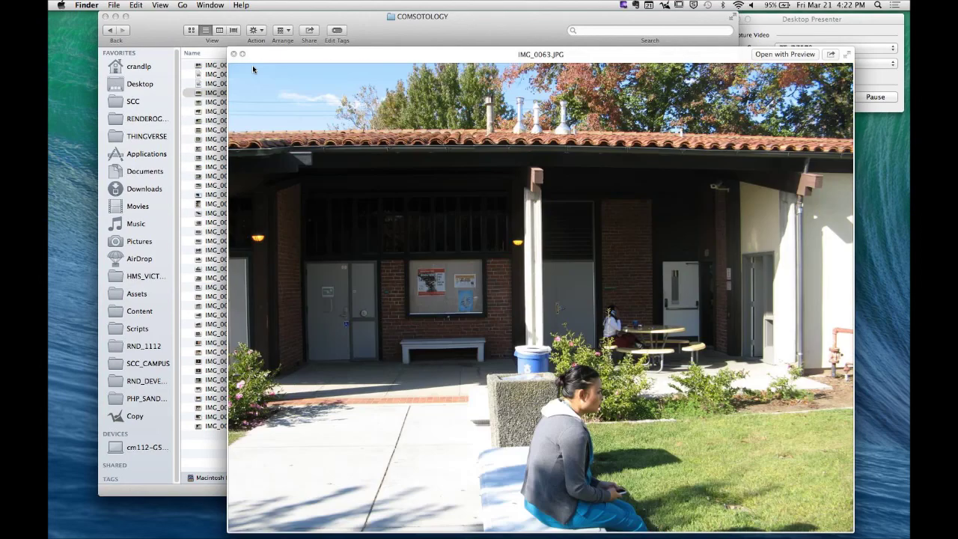
key("Up")
key("Up")
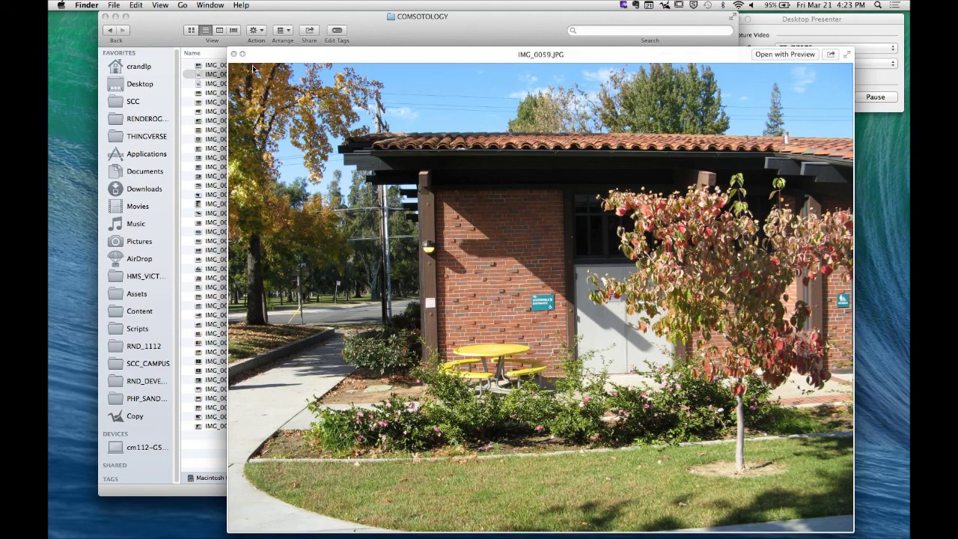
Examine the building's walls, entrances and roof beams again in the previews from IMG_0059.JPG to IMG_0072.JPG
key("Down")
key("Down")
key("Down")
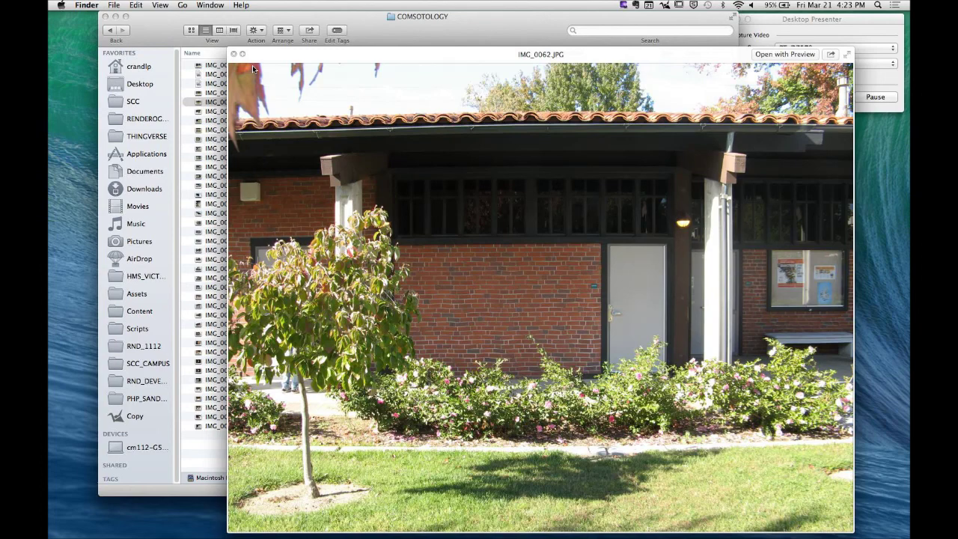
key("Down")
key("Down")
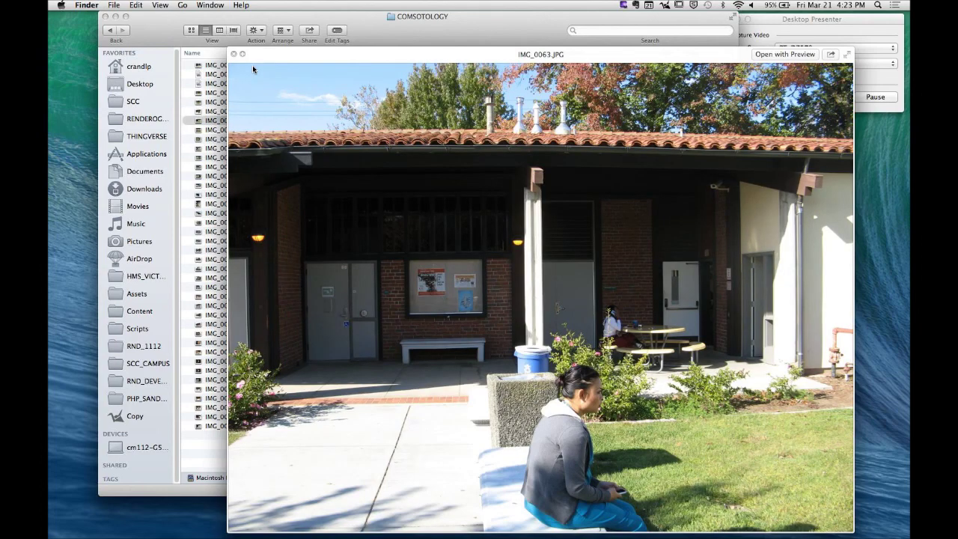
key("Down")
key("Down")
key("Down")
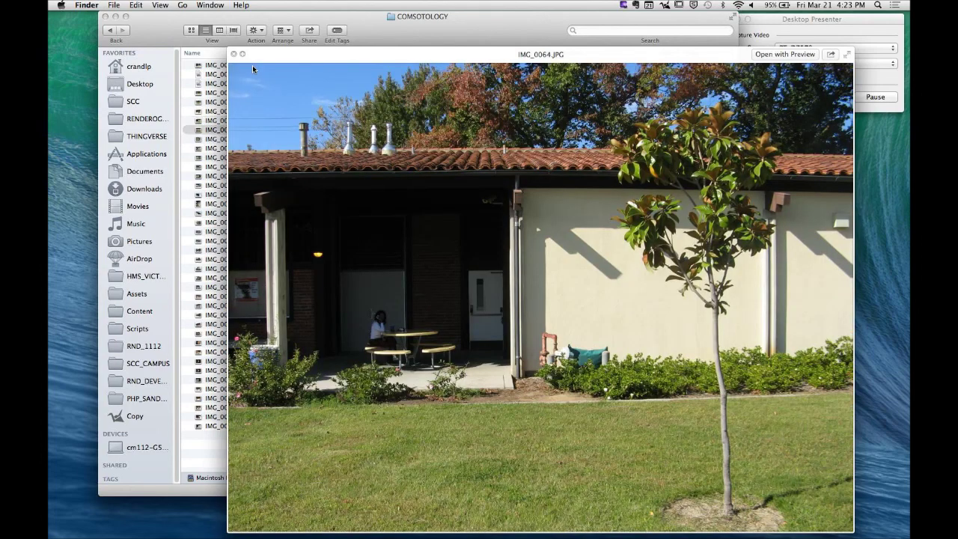
key("Down")
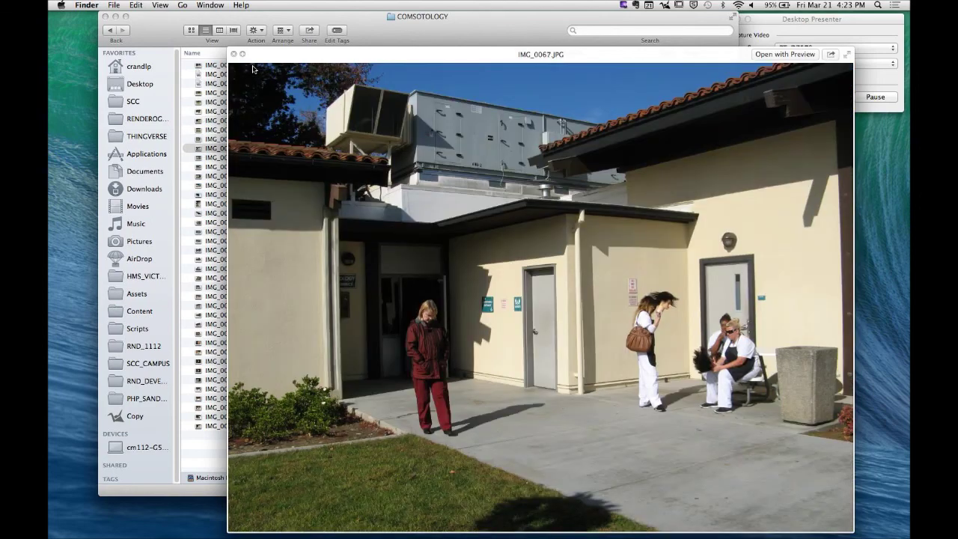
key("Down")
key("Down")
key("Down")
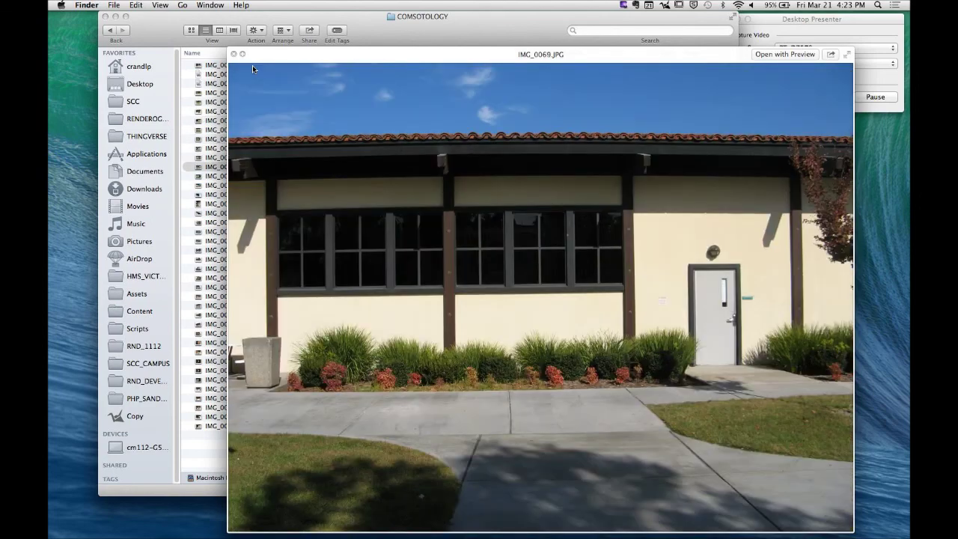
key("Down")
key("Down")
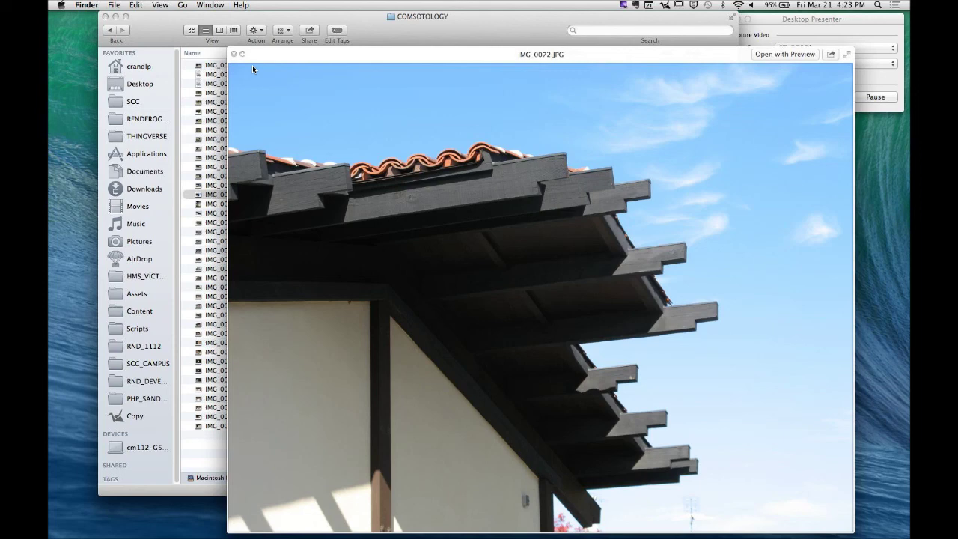
Preview the stucco walls, window bands and roof overhangs in the building photos from IMG_0073.JPG through IMG_0080.JPG
key("Down")
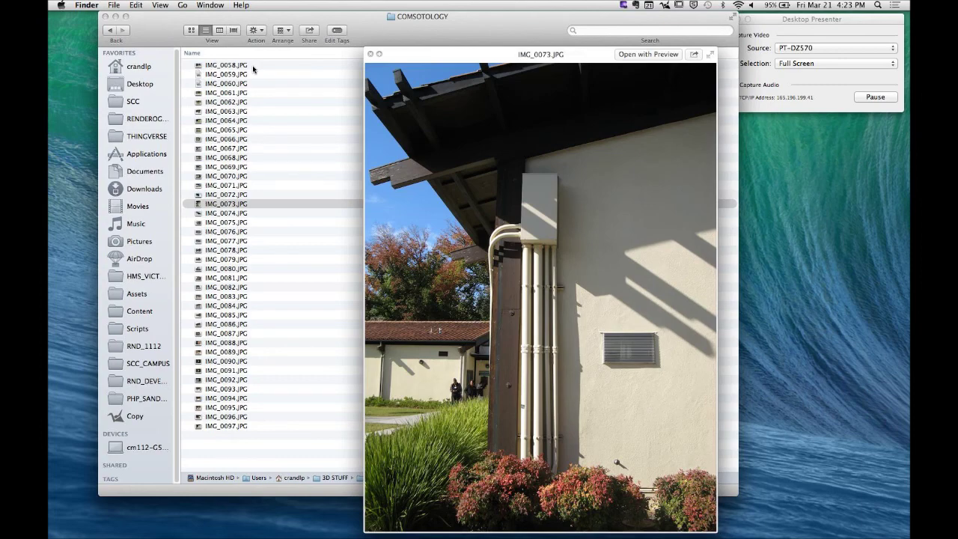
key("Down")
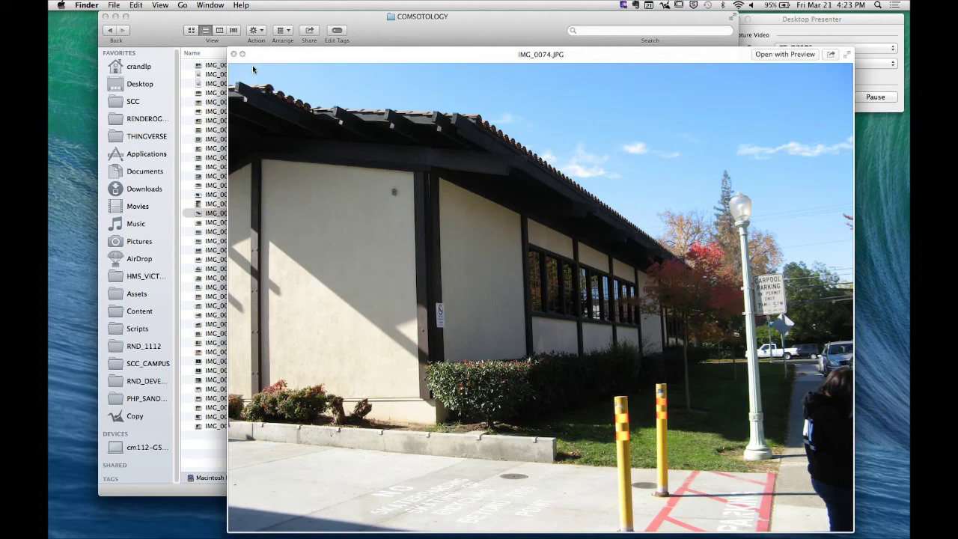
key("Down")
key("Down")
key("Down")
key("Down")
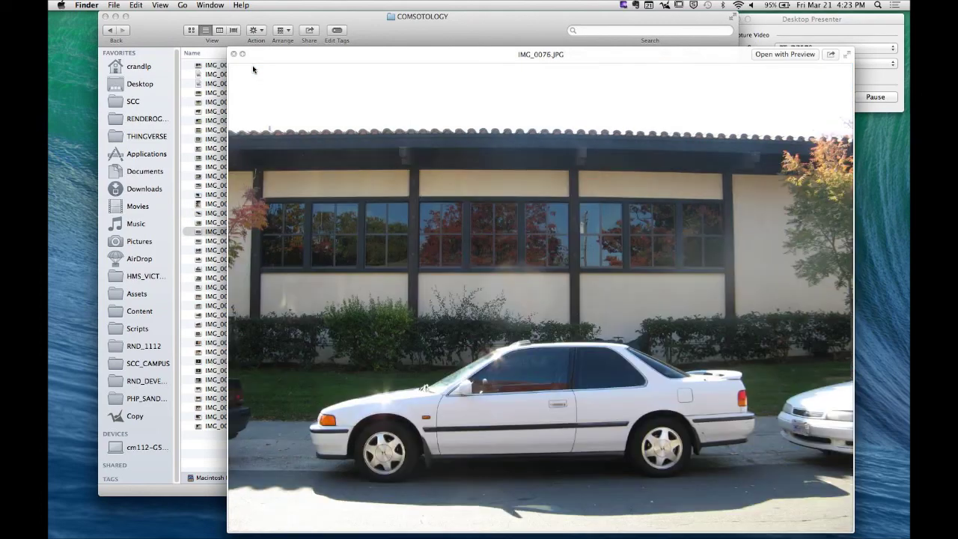
key("Down")
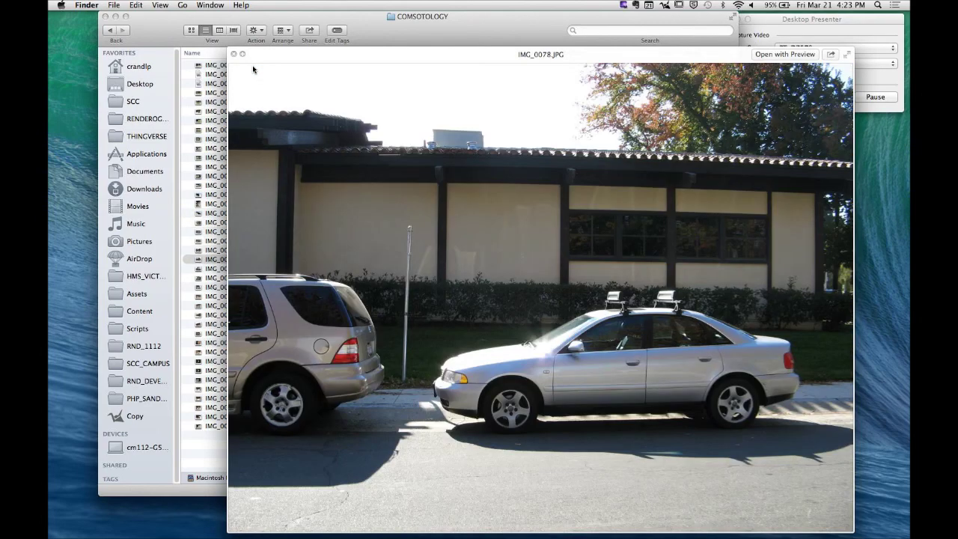
key("Down")
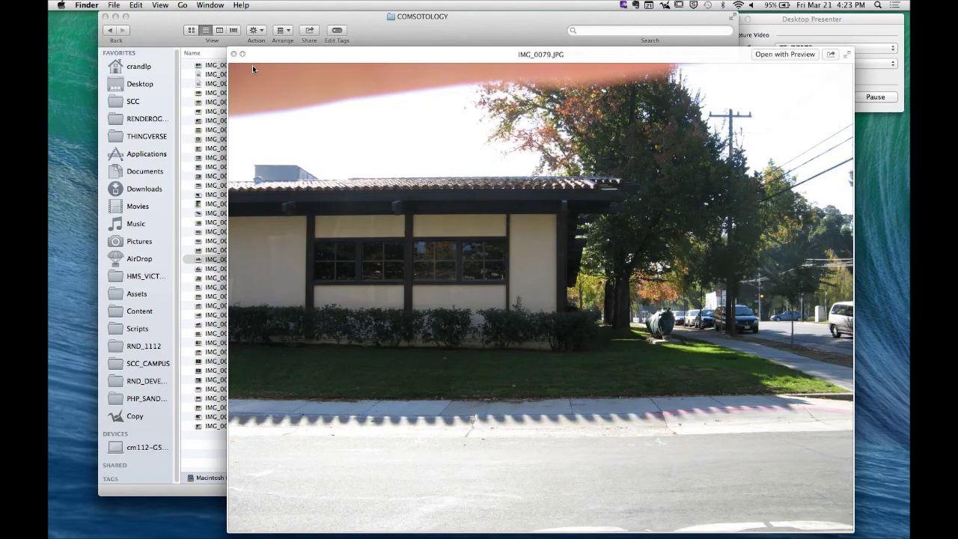
key("Down")
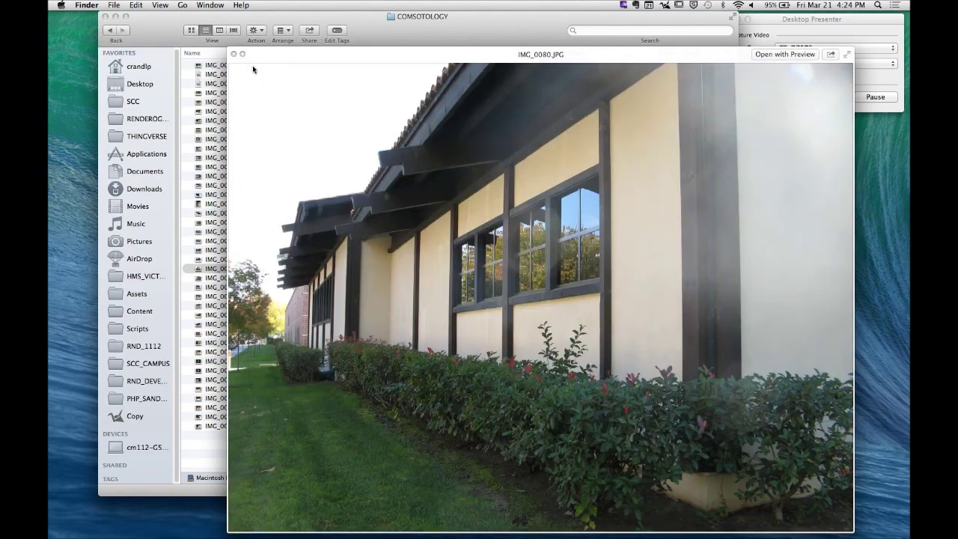
Examine the brick walls, windows and entrance in the photo previews through IMG_0089.JPG, going back briefly around IMG_0084.JPG
key("Down")
key("Down")
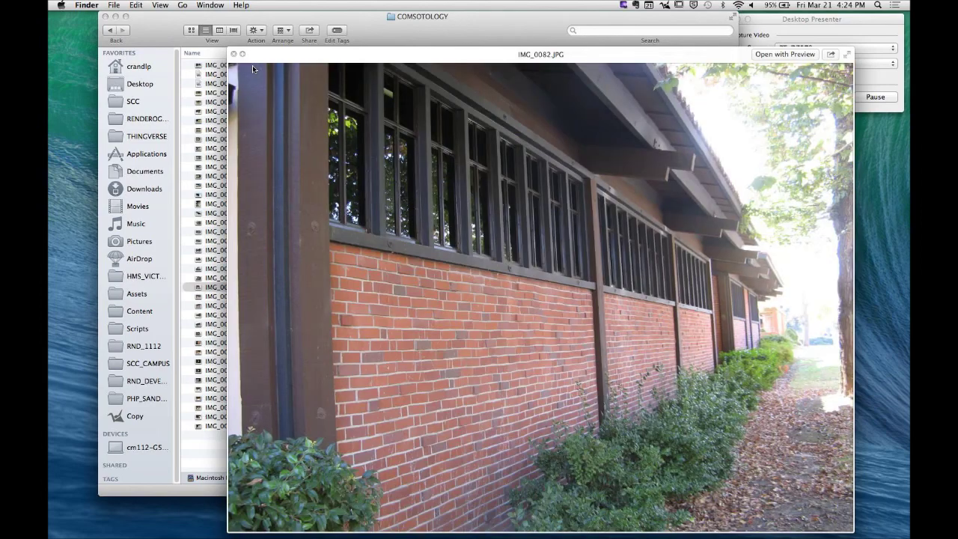
key("Down")
key("Down")
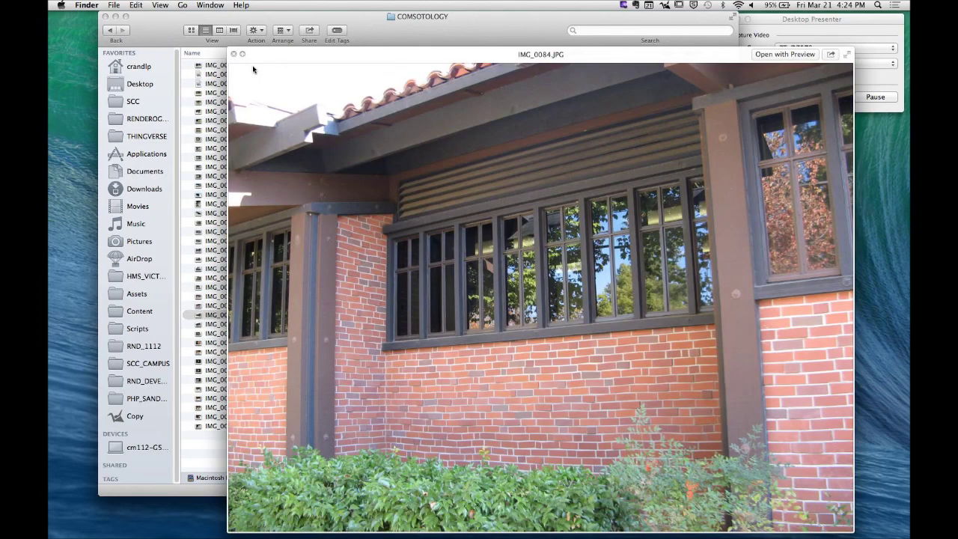
key("Up")
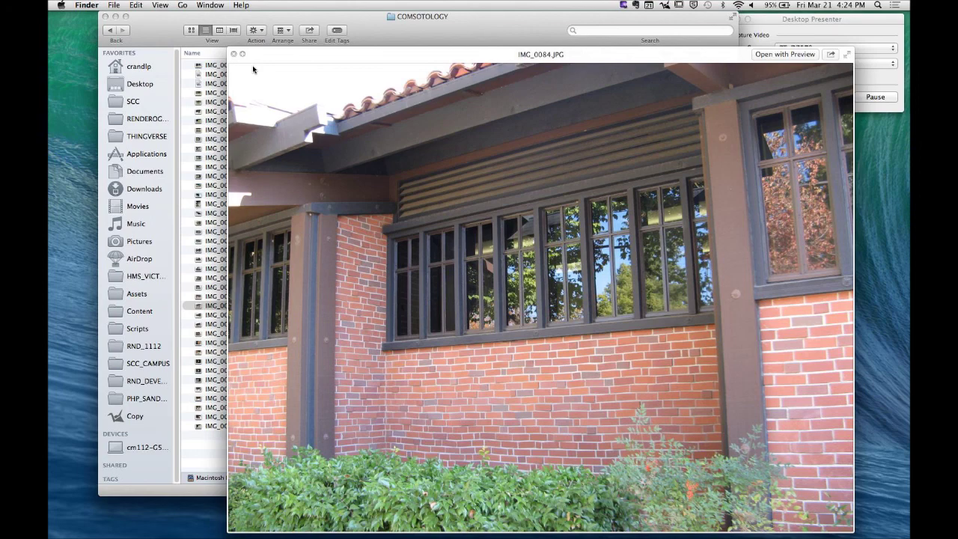
key("Down")
key("Down")
key("Down")
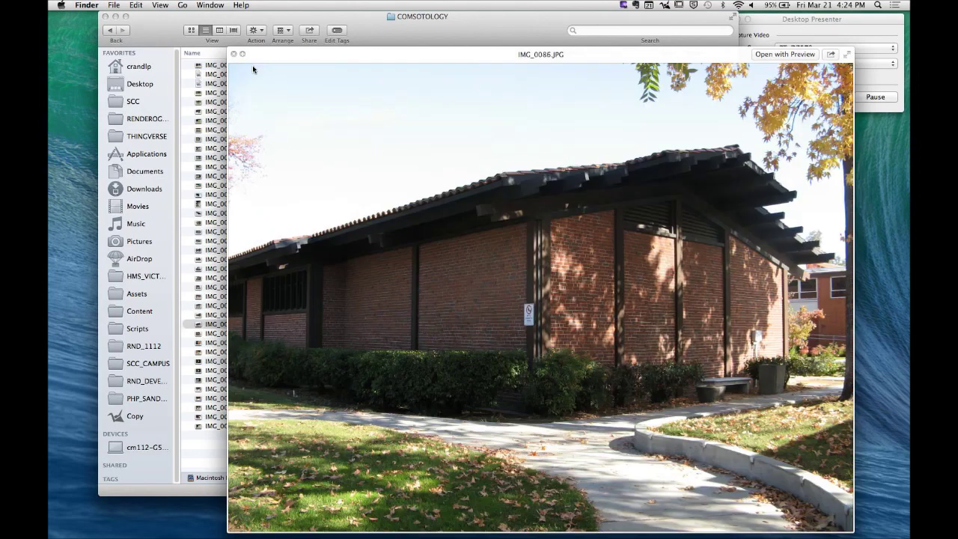
key("Down")
key("Down")
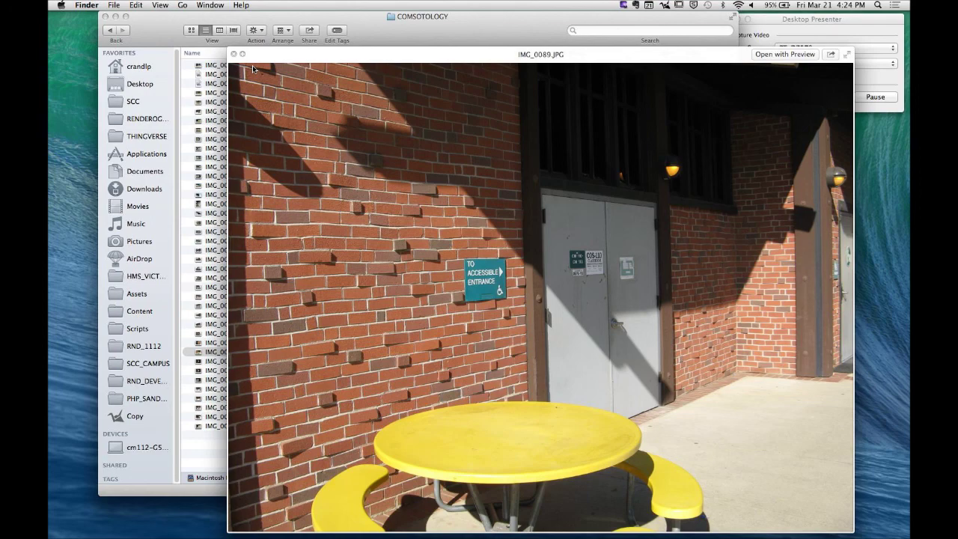
Preview the wall lamp, louvre and door photos from IMG_0089.JPG through IMG_0097.JPG and close the preview
key("space")
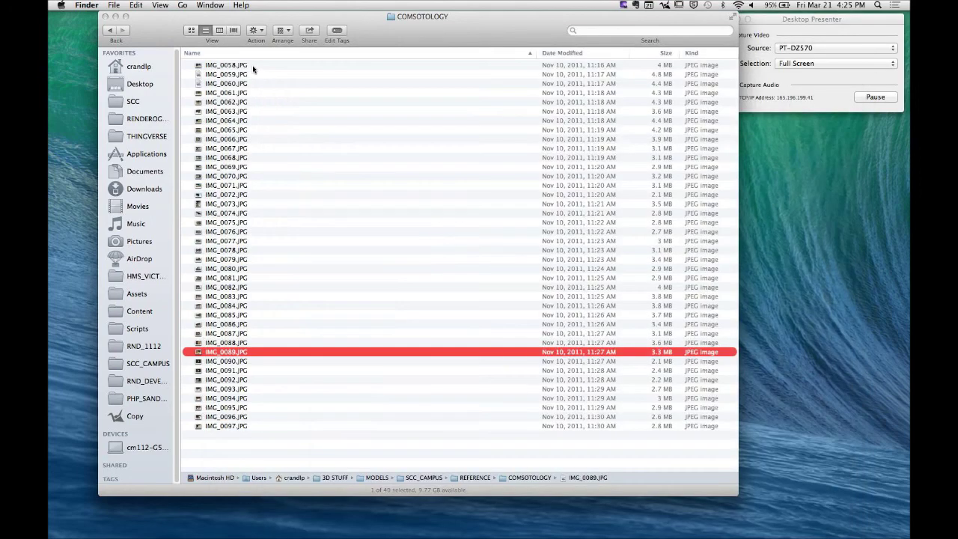
key("space")
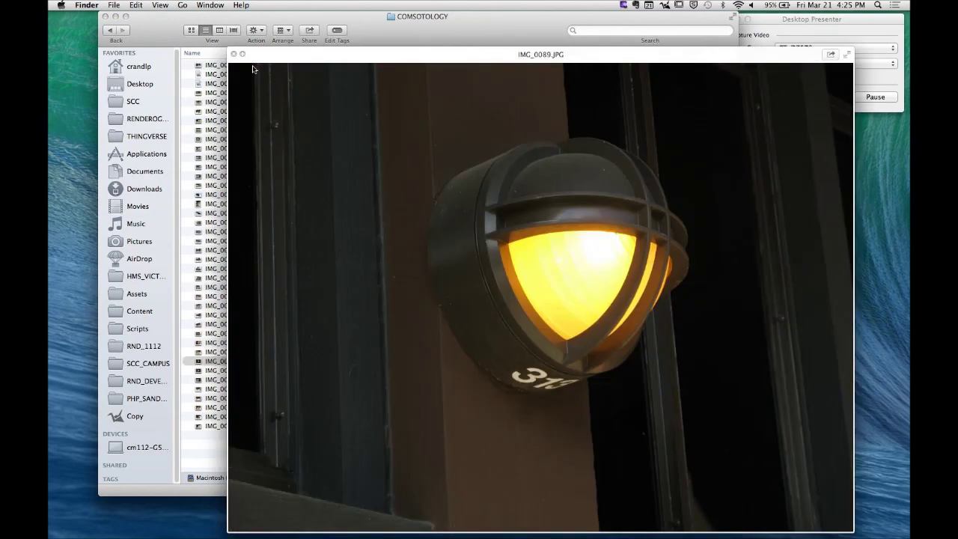
key("Down")
key("Down")
key("Down")
key("Down")
key("Down")
key("Down")
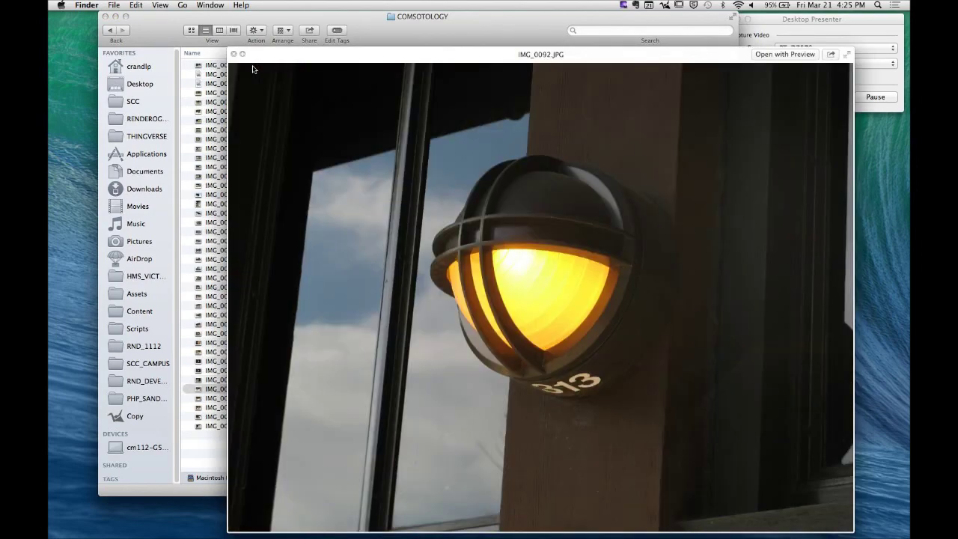
key("Down")
key("Down")
key("Down")
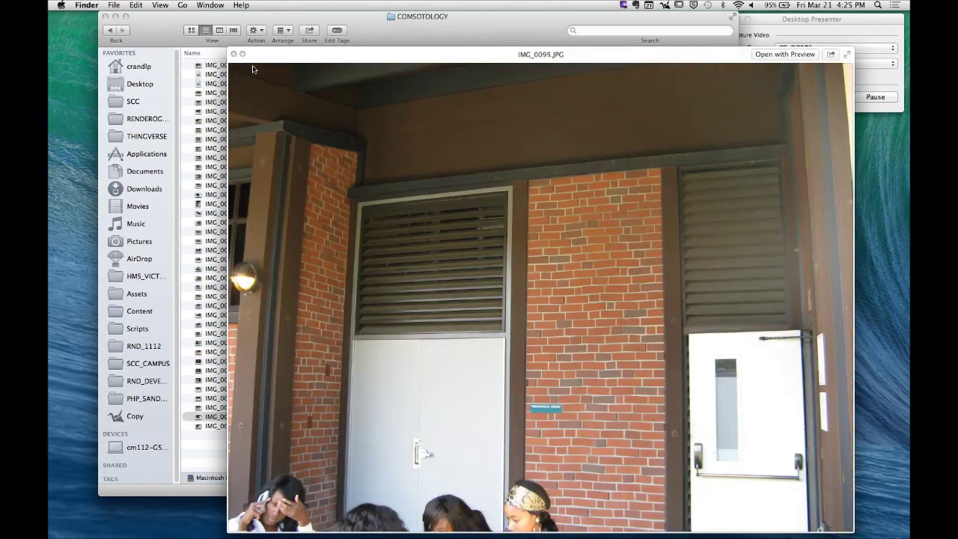
key("space")
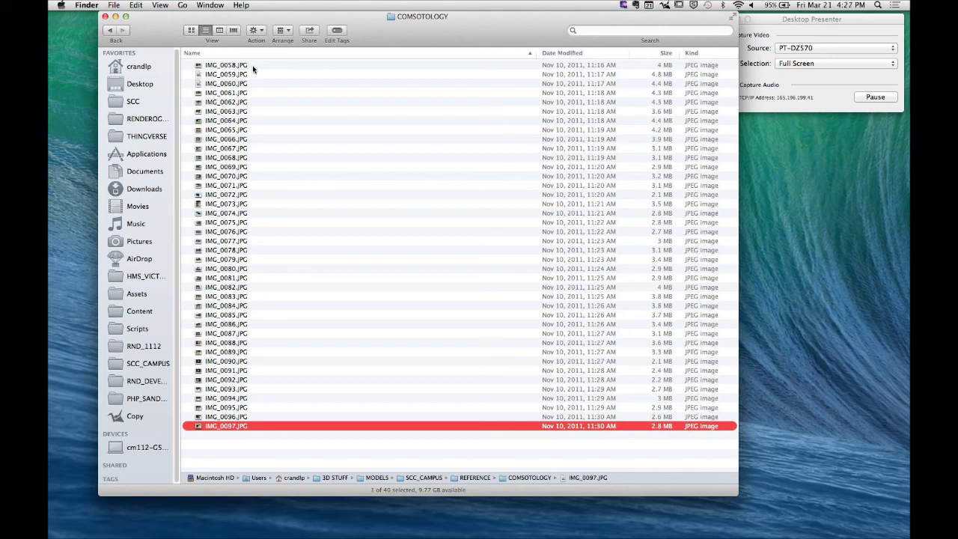
mouse_move(474, 533)
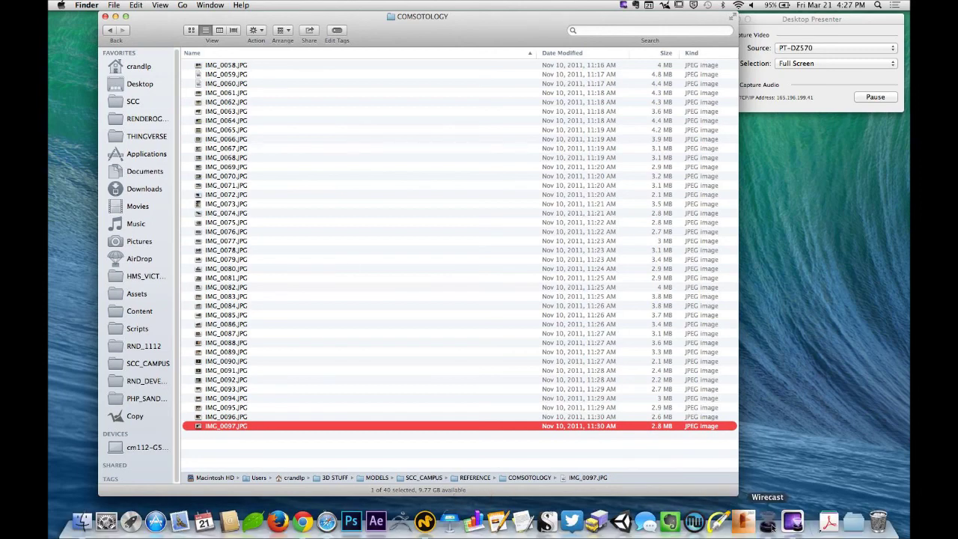